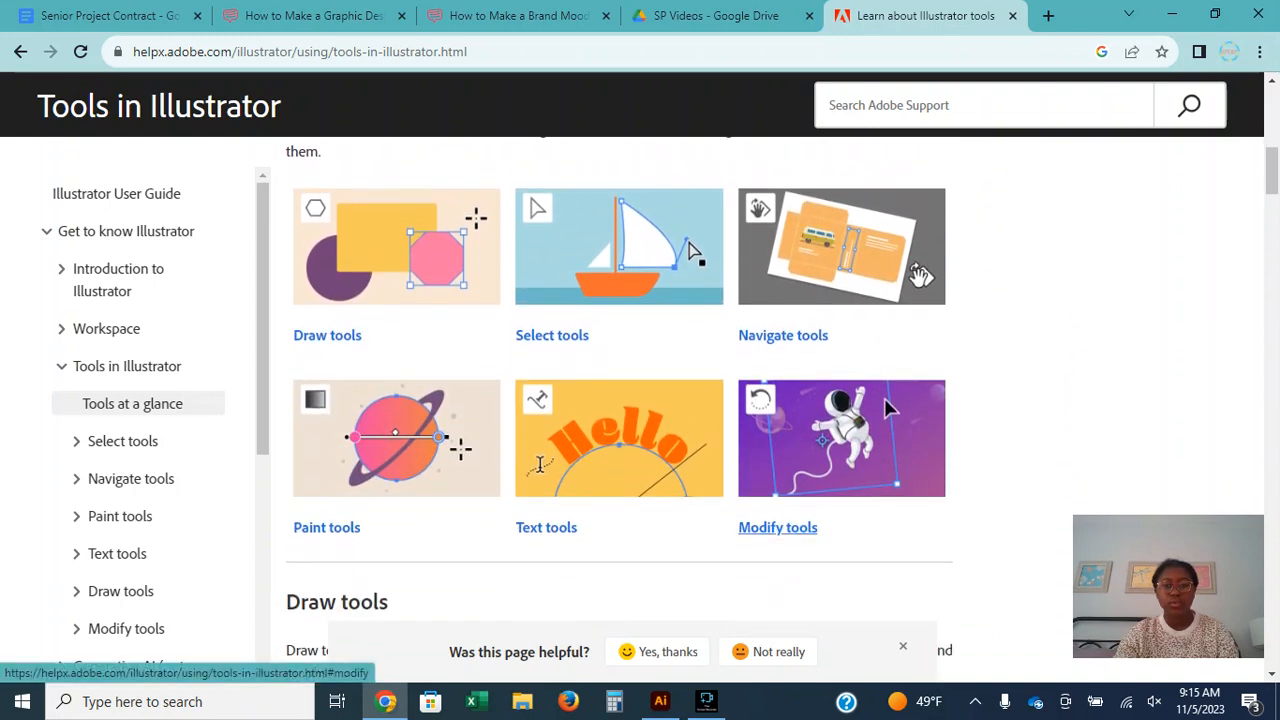
pyautogui.scroll(-1, 884, 405)
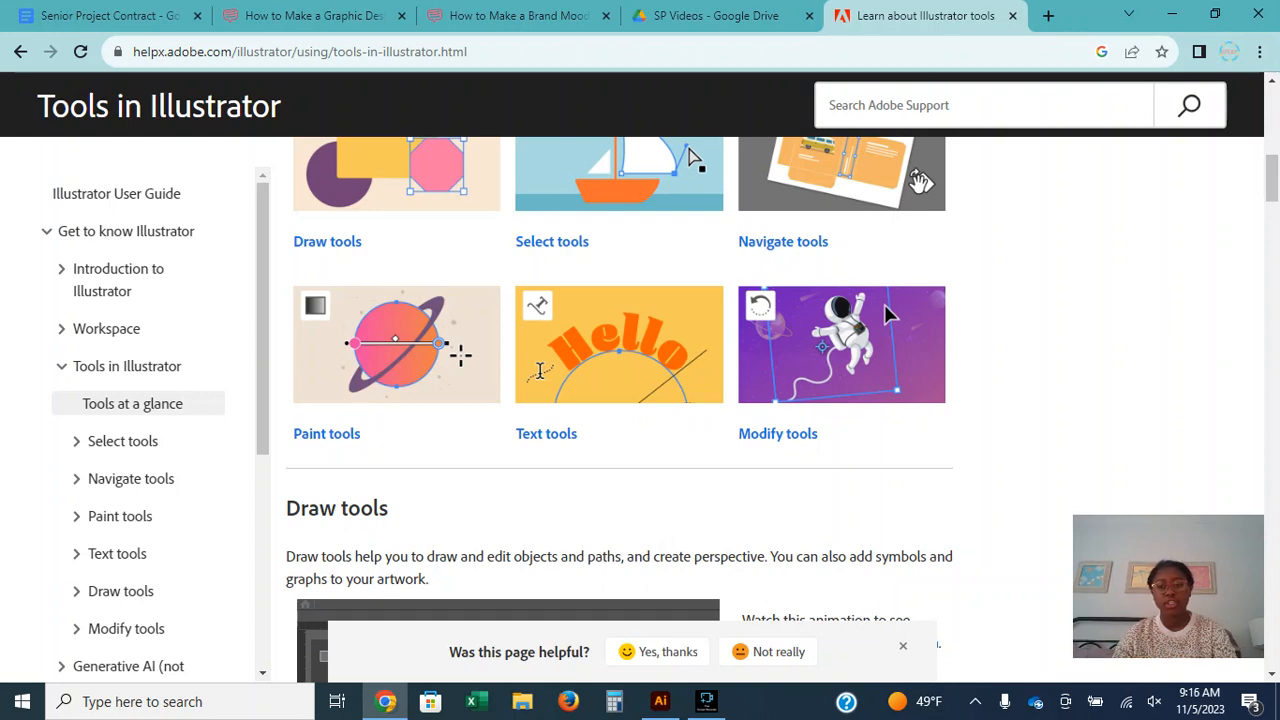
# Read through the Draw tools section of the Adobe help page, down to the Curvature tool entry.
pyautogui.scroll(-4, 884, 304)
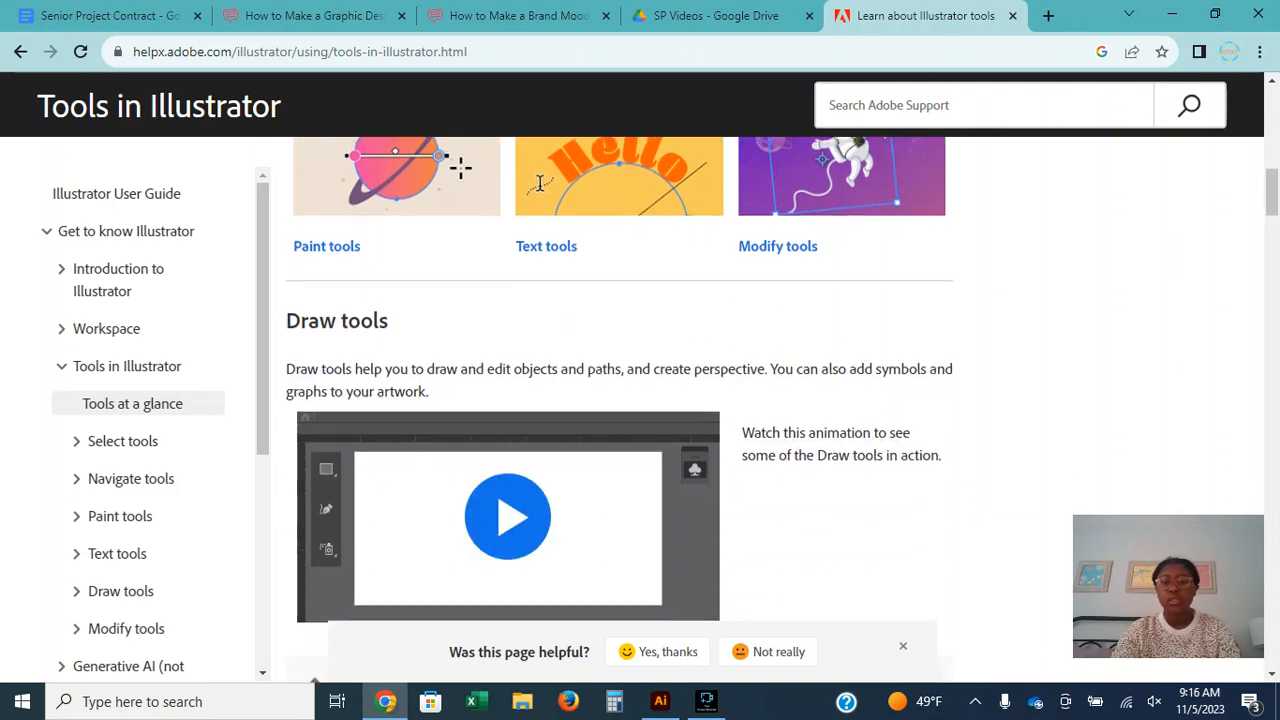
pyautogui.scroll(-1, 620, 409)
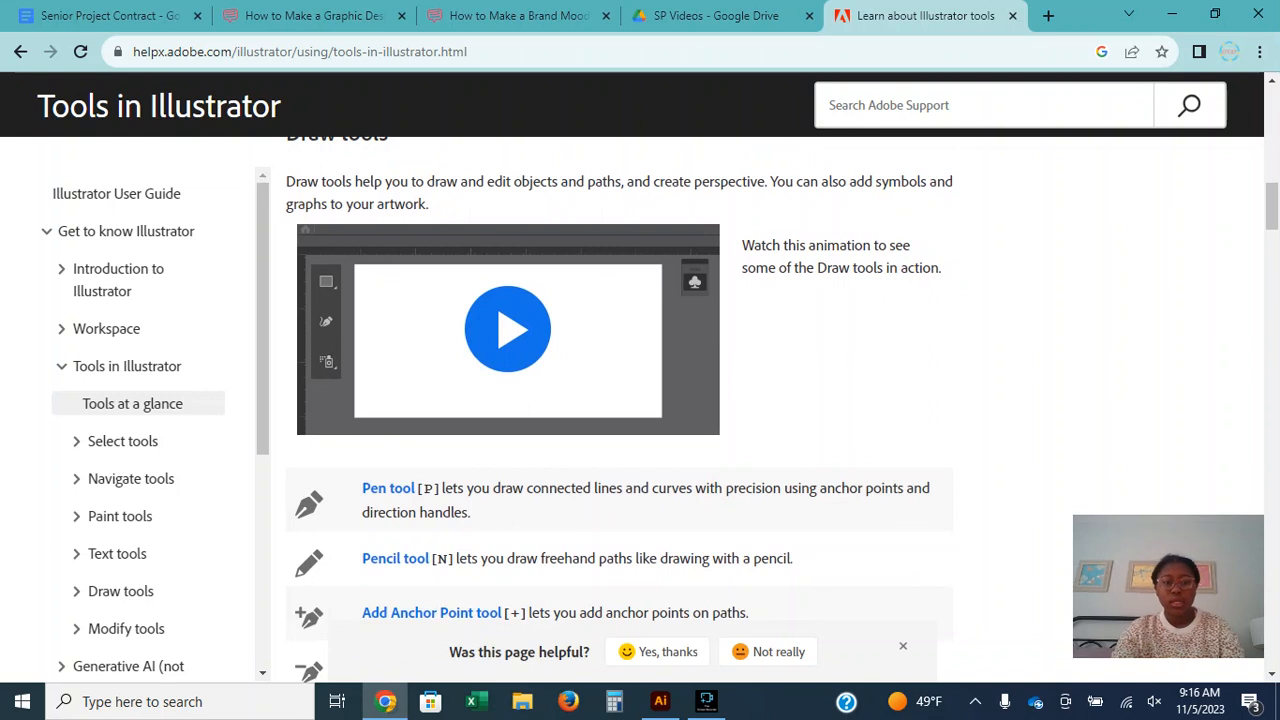
pyautogui.scroll(-1, 620, 409)
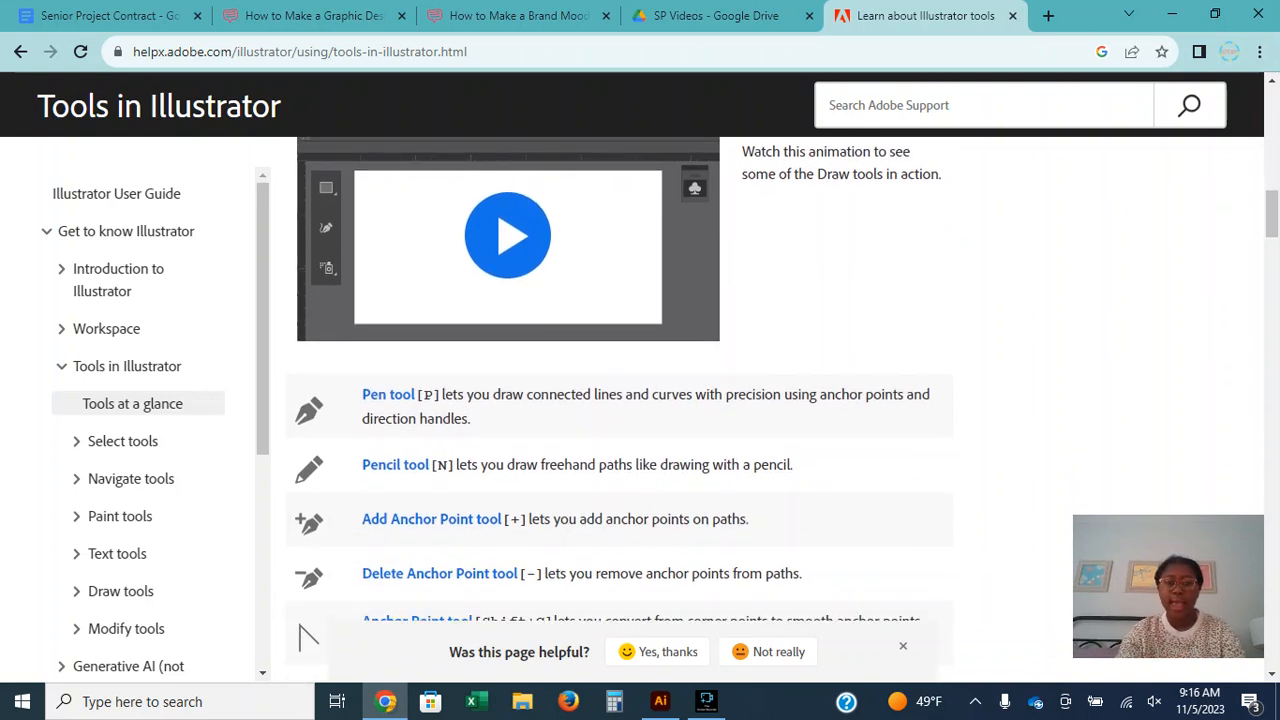
pyautogui.scroll(-1, 620, 409)
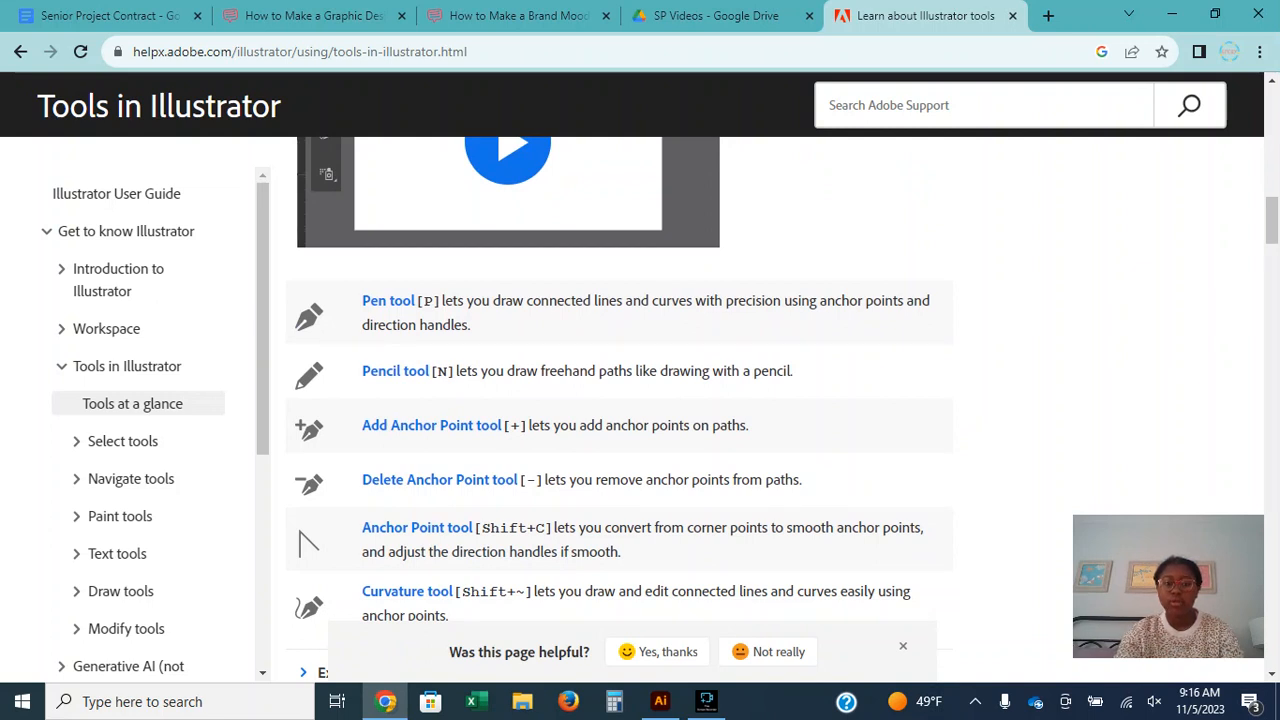
pyautogui.scroll(-1, 619, 410)
pyautogui.scroll(1, 620, 410)
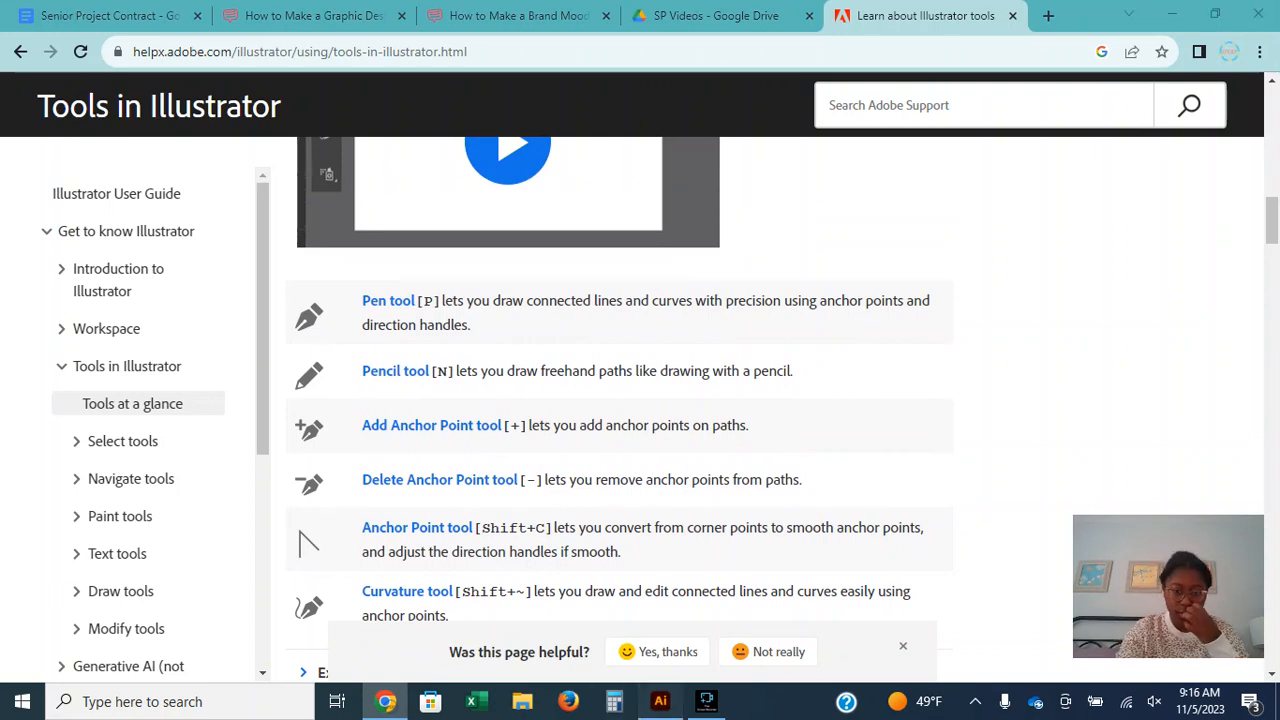
# Switch to Illustrator and start a new Letter-size document named "Basic Tools".
pyautogui.click(660, 701)
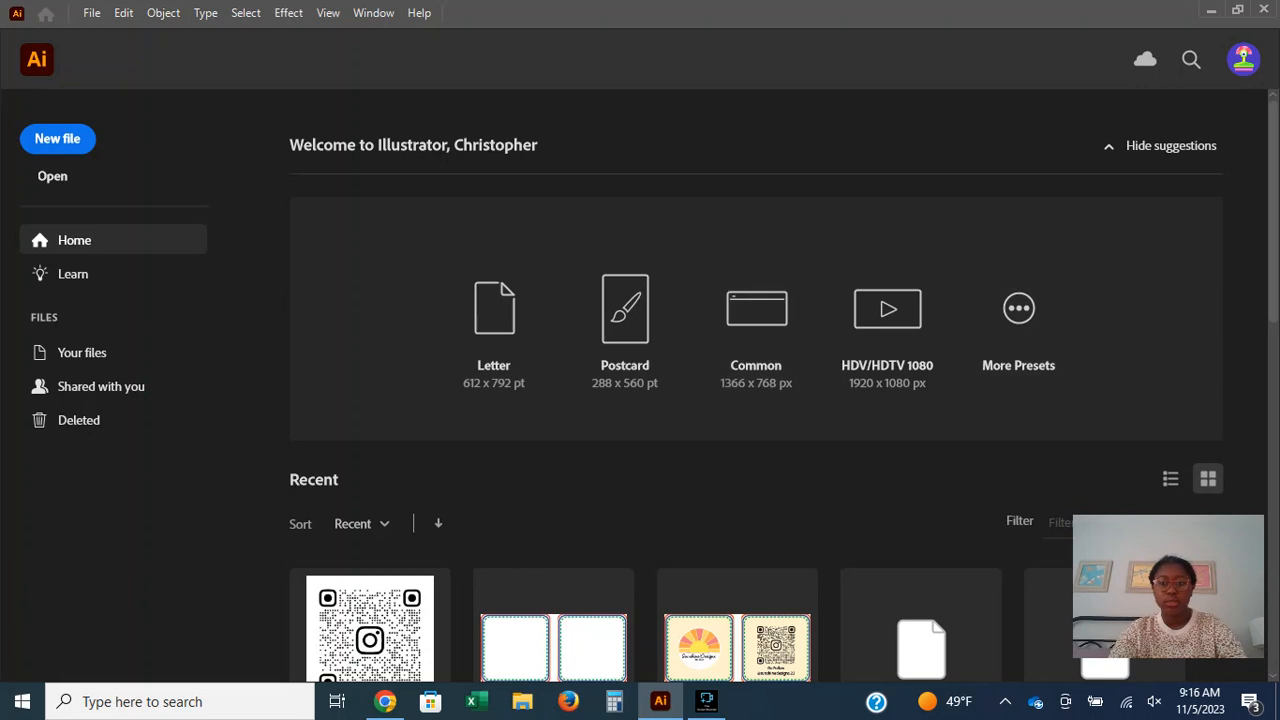
pyautogui.click(57, 138)
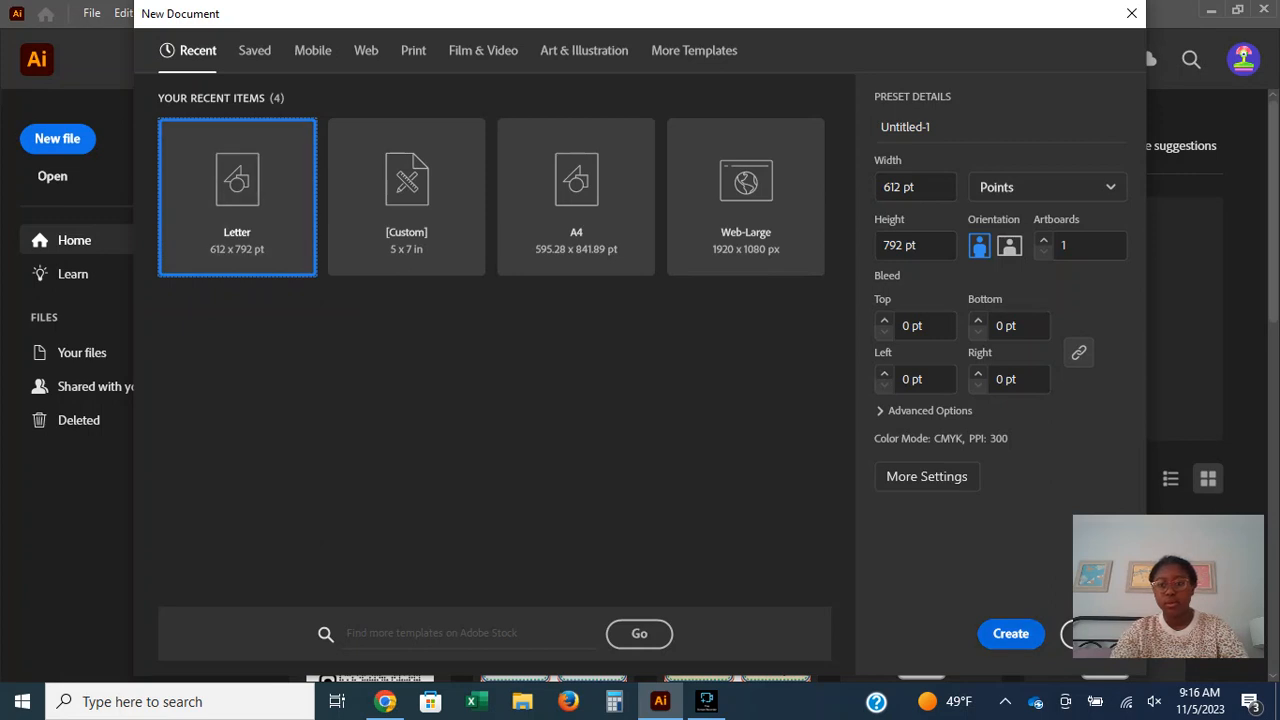
pyautogui.moveTo(932, 127); pyautogui.dragTo(879, 127)
pyautogui.write('Basic Tp')
pyautogui.write('yo')
pyautogui.press('BackSpace')
pyautogui.press('BackSpace')
pyautogui.press('BackSpace')
pyautogui.write('ools')
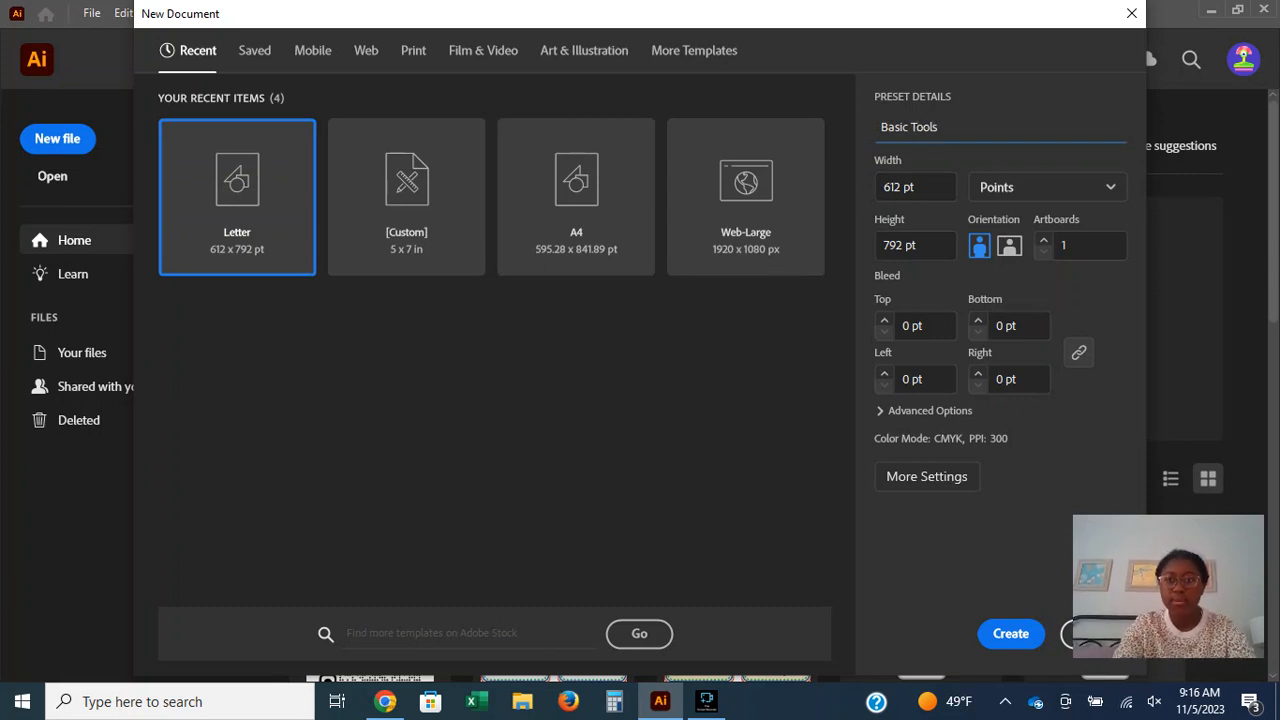
# Change the new document's name to "Basic Functions".
pyautogui.scroll(7, 915, 187)
pyautogui.doubleClick(924, 127)
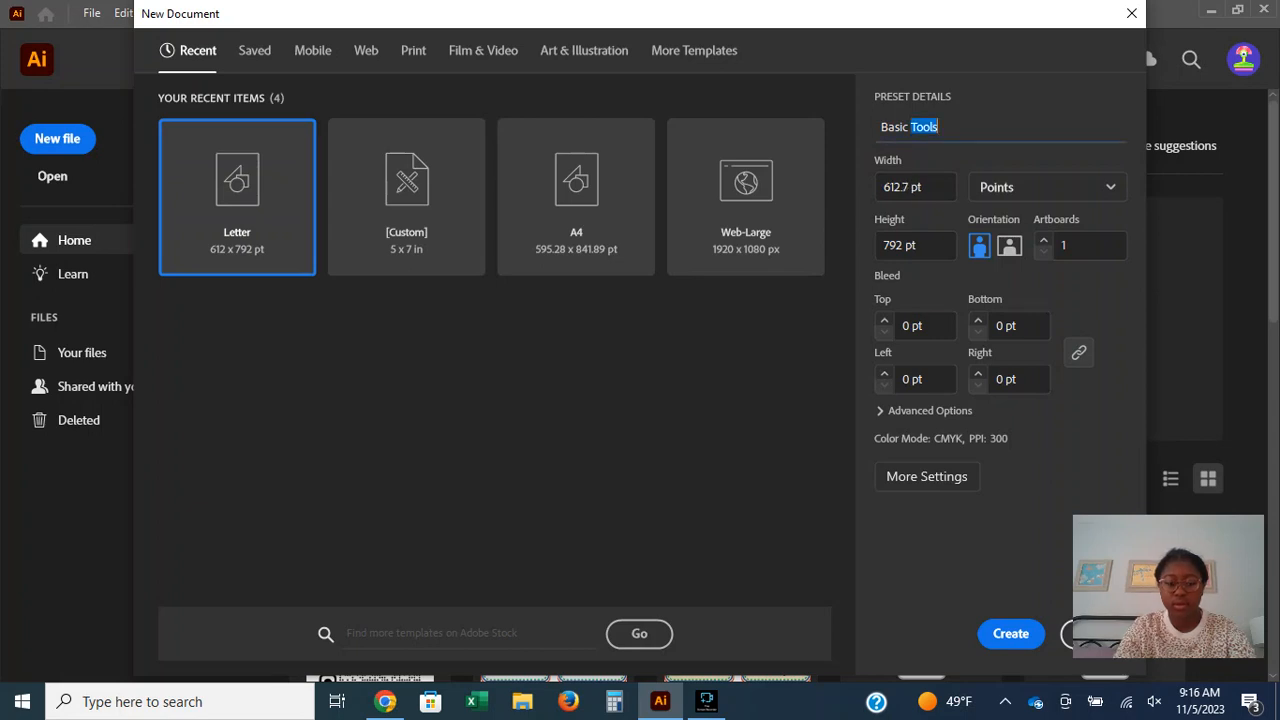
pyautogui.write('Dre')
pyautogui.press('BackSpace')
pyautogui.press('BackSpace')
pyautogui.press('BackSpace')
pyautogui.write('Functions')
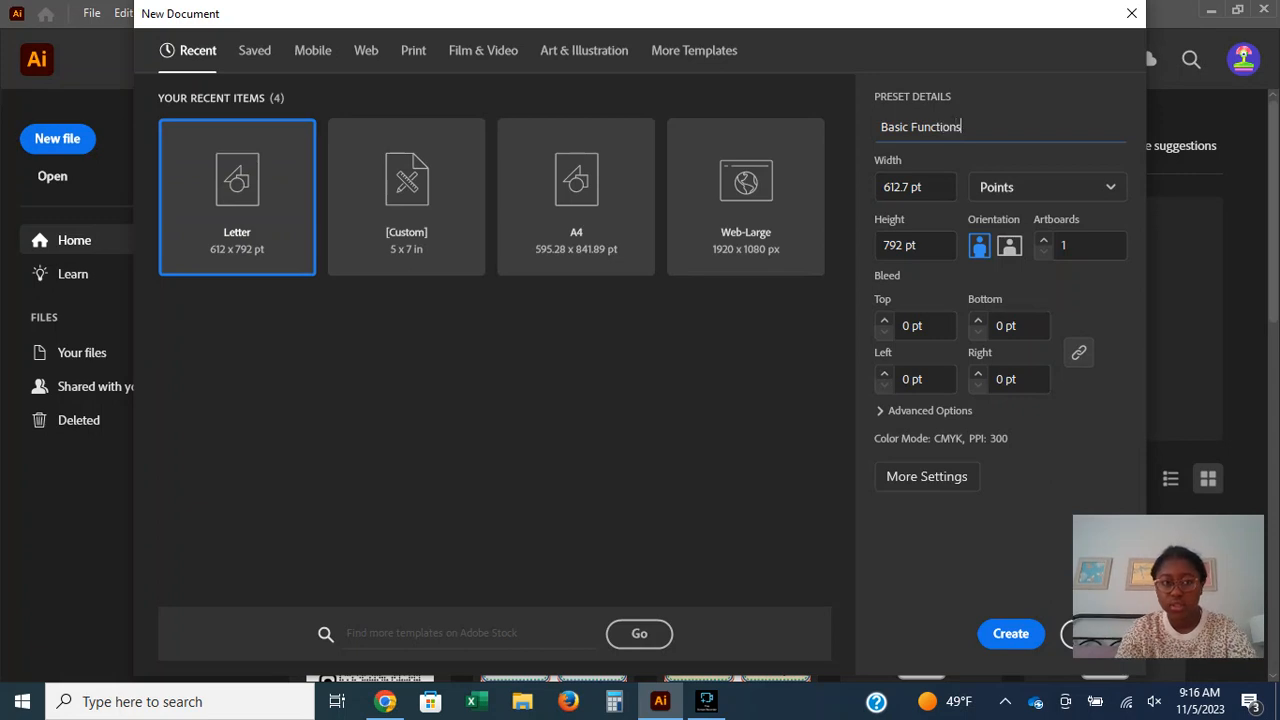
# Set the document width to 612 pt, keep the units in Points, and create the document.
pyautogui.click(911, 187)
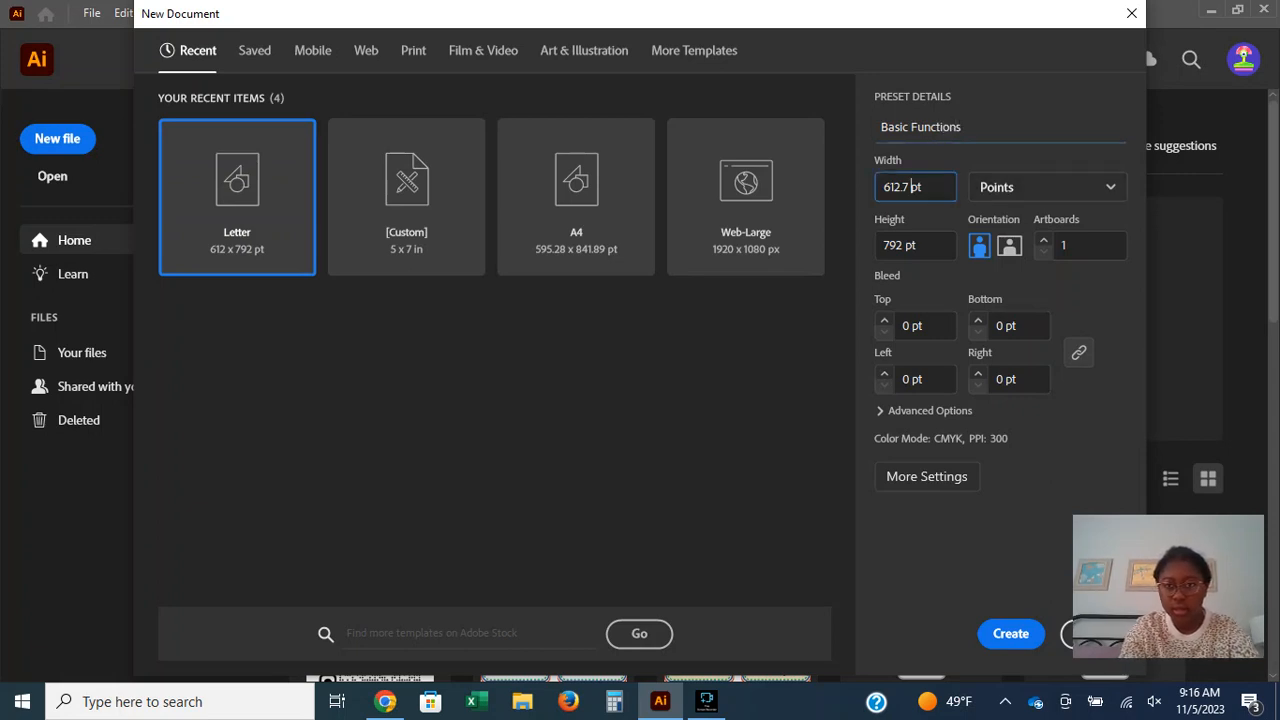
pyautogui.press('BackSpace')
pyautogui.press('BackSpace')
pyautogui.press('BackSpace')
pyautogui.press('Return')
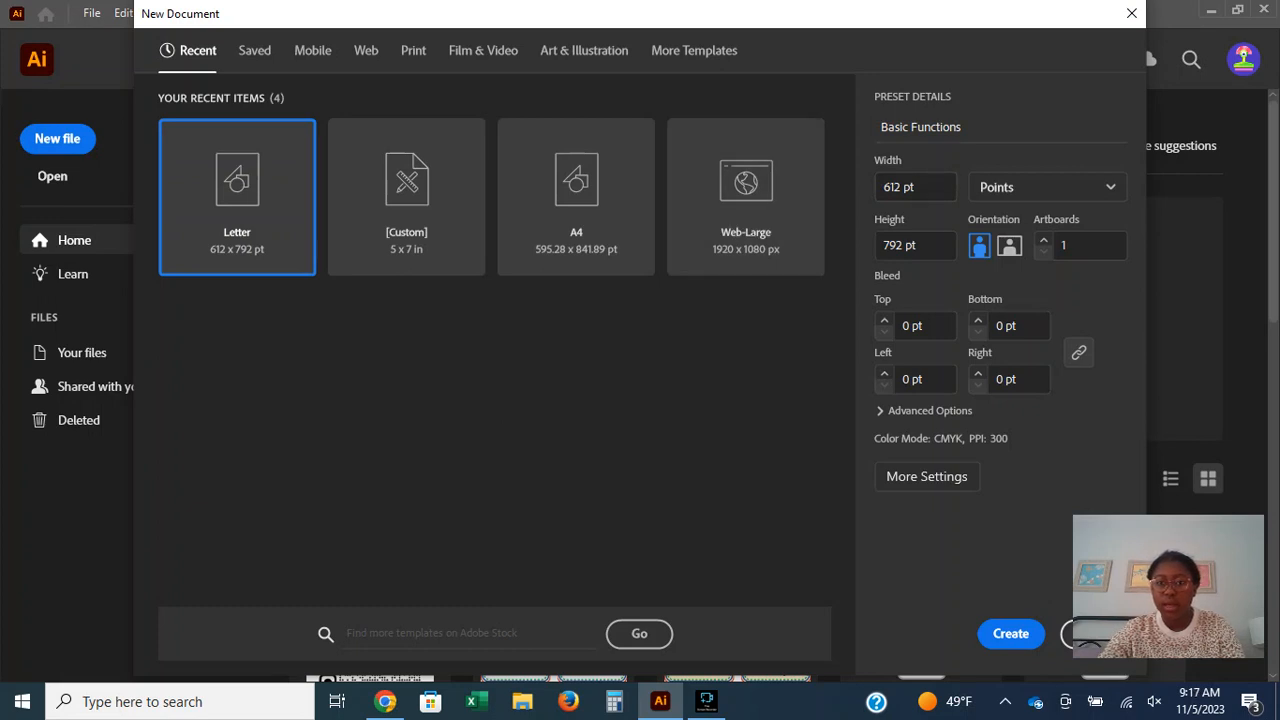
pyautogui.click(1048, 187)
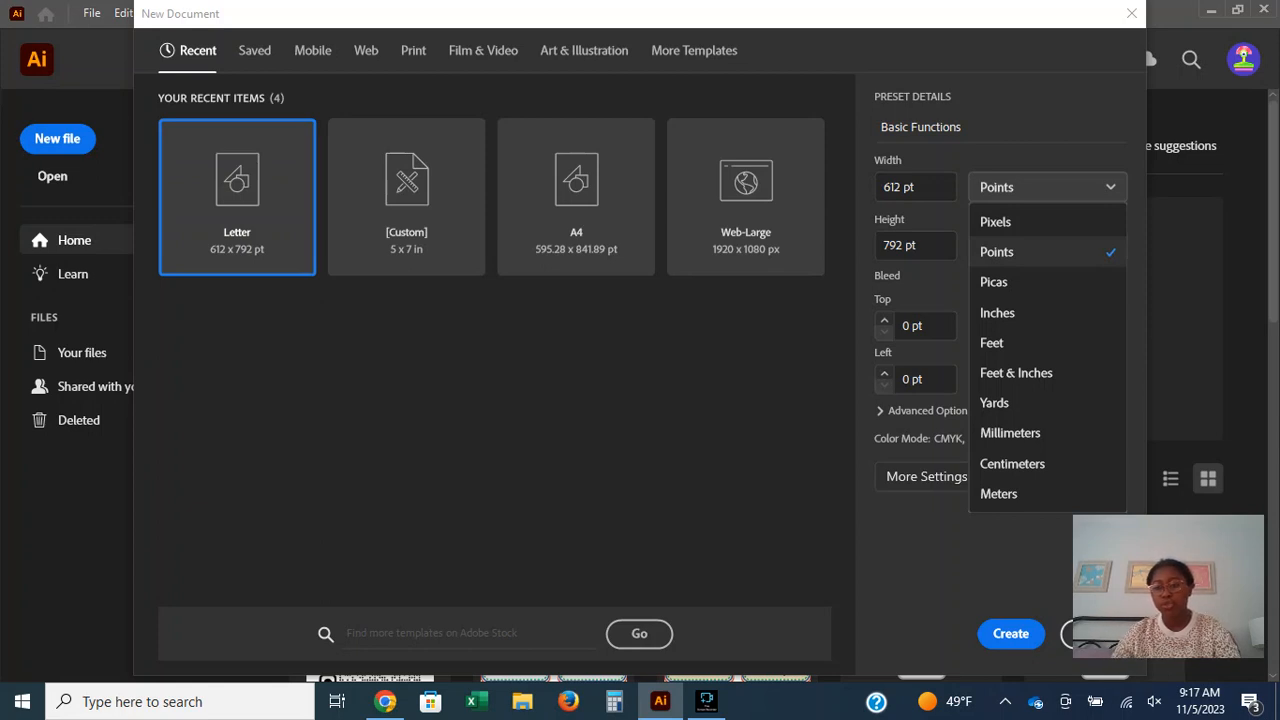
pyautogui.click(1047, 187)
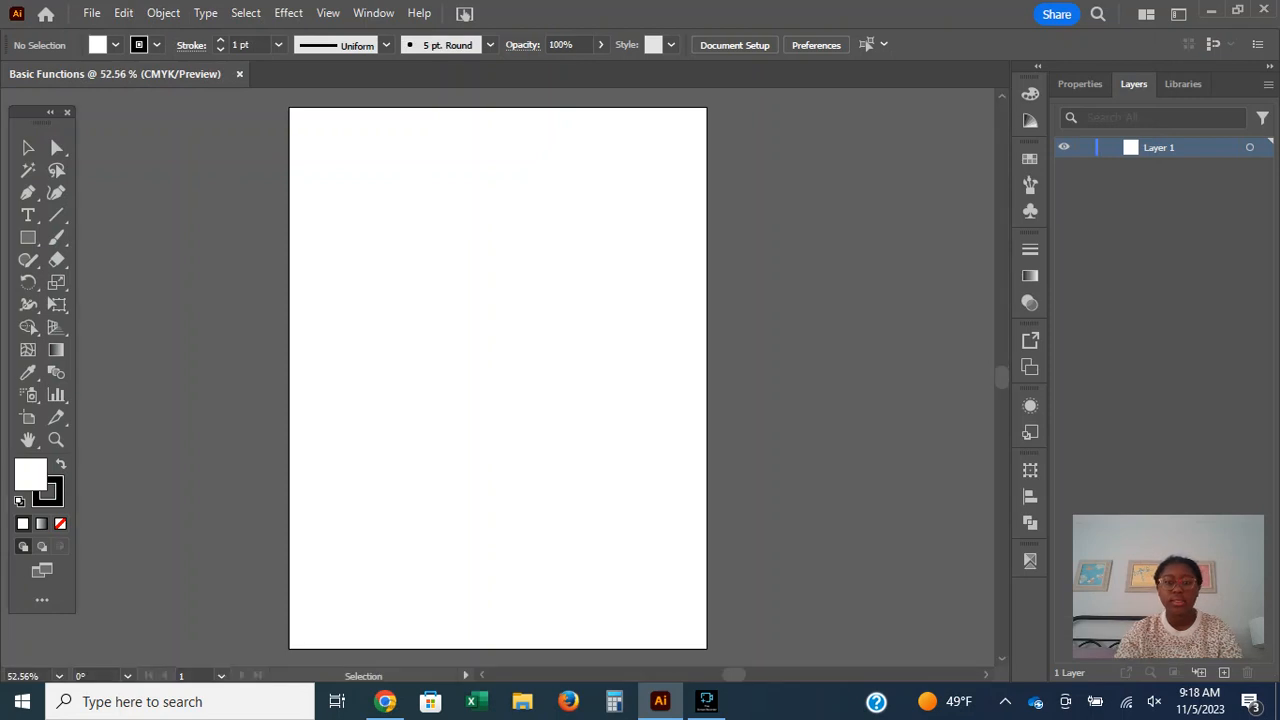
# Move the floating toolbox flush against the edge of the workspace.
pyautogui.moveTo(50, 136)
pyautogui.mouseDown()
pyautogui.moveTo(56, 124)
pyautogui.moveTo(41, 117)
pyautogui.mouseUp()
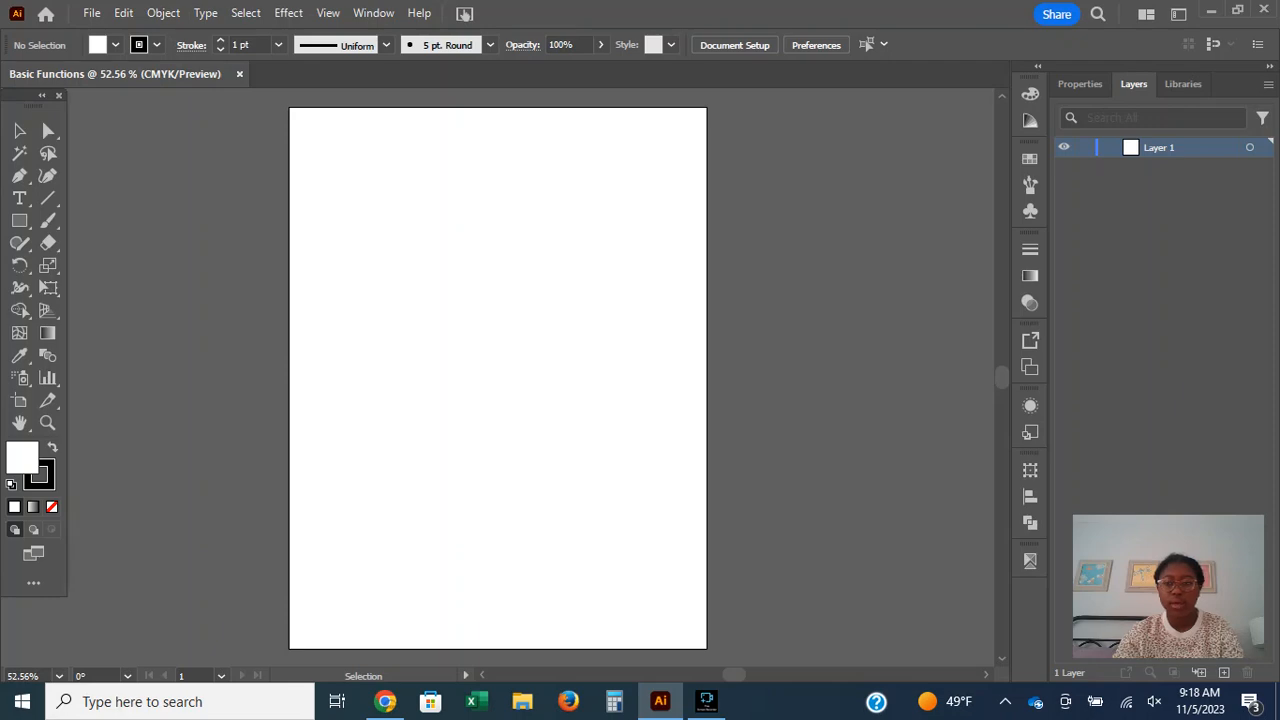
pyautogui.click(706, 702)
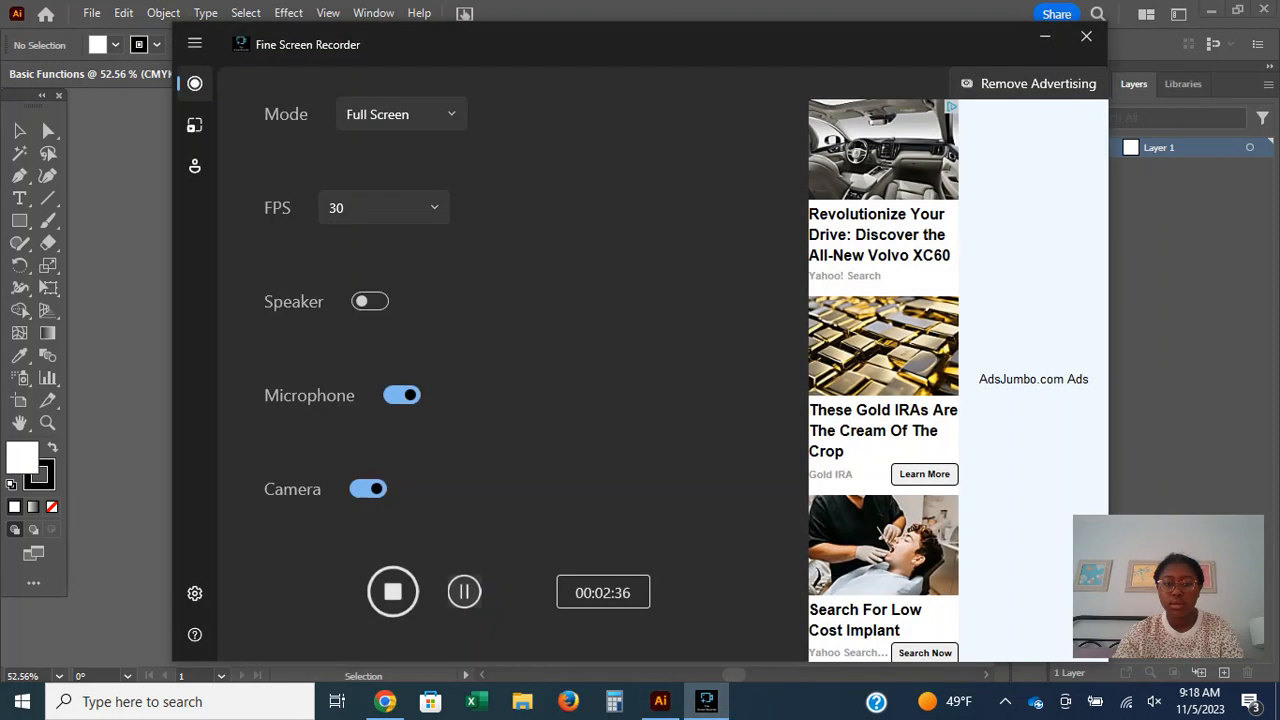
pyautogui.click(1045, 37)
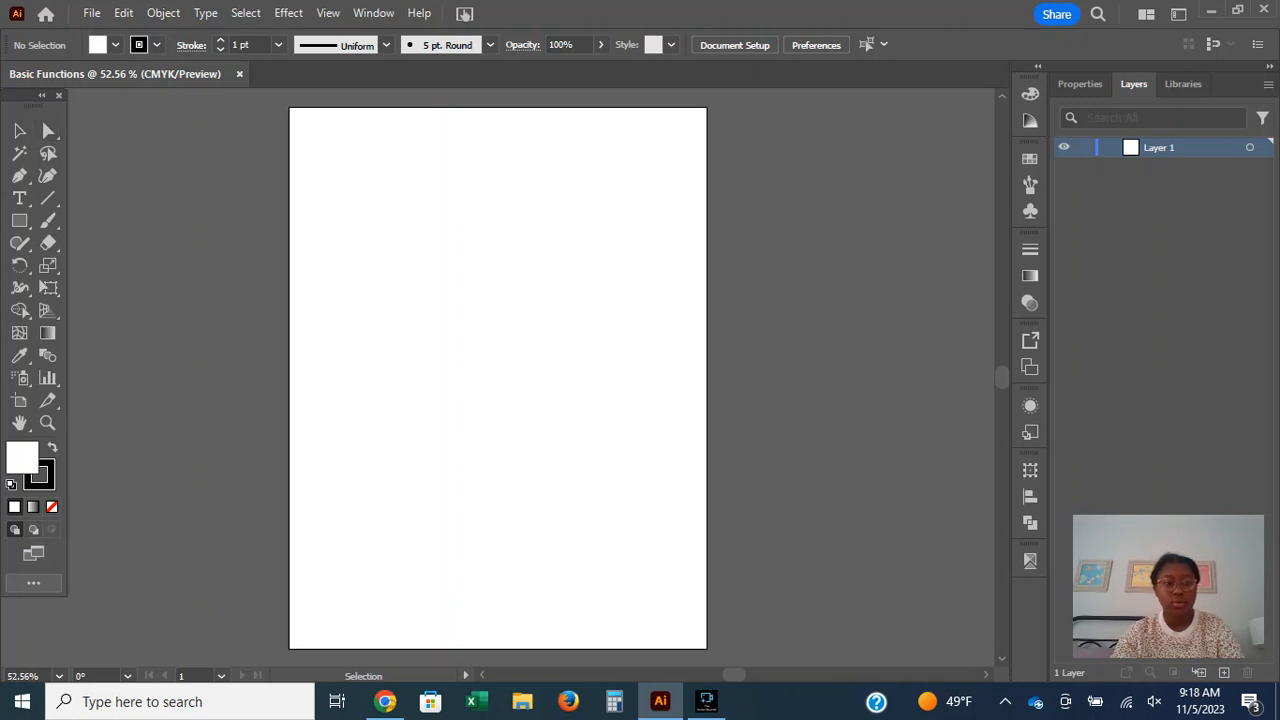
# Browse the complete collection of tools in both list view and grid view.
pyautogui.click(33, 582)
pyautogui.scroll(-6, 185, 340)
pyautogui.scroll(6, 185, 340)
pyautogui.click(164, 114)
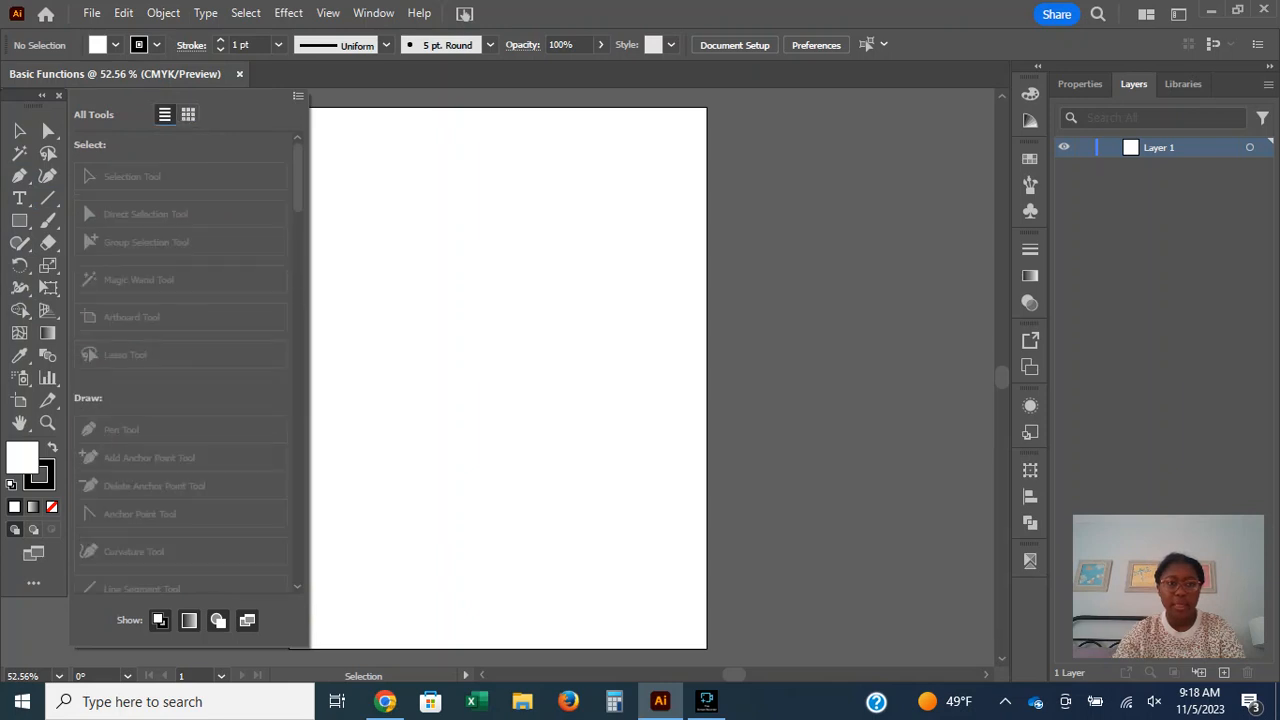
pyautogui.scroll(-6, 185, 340)
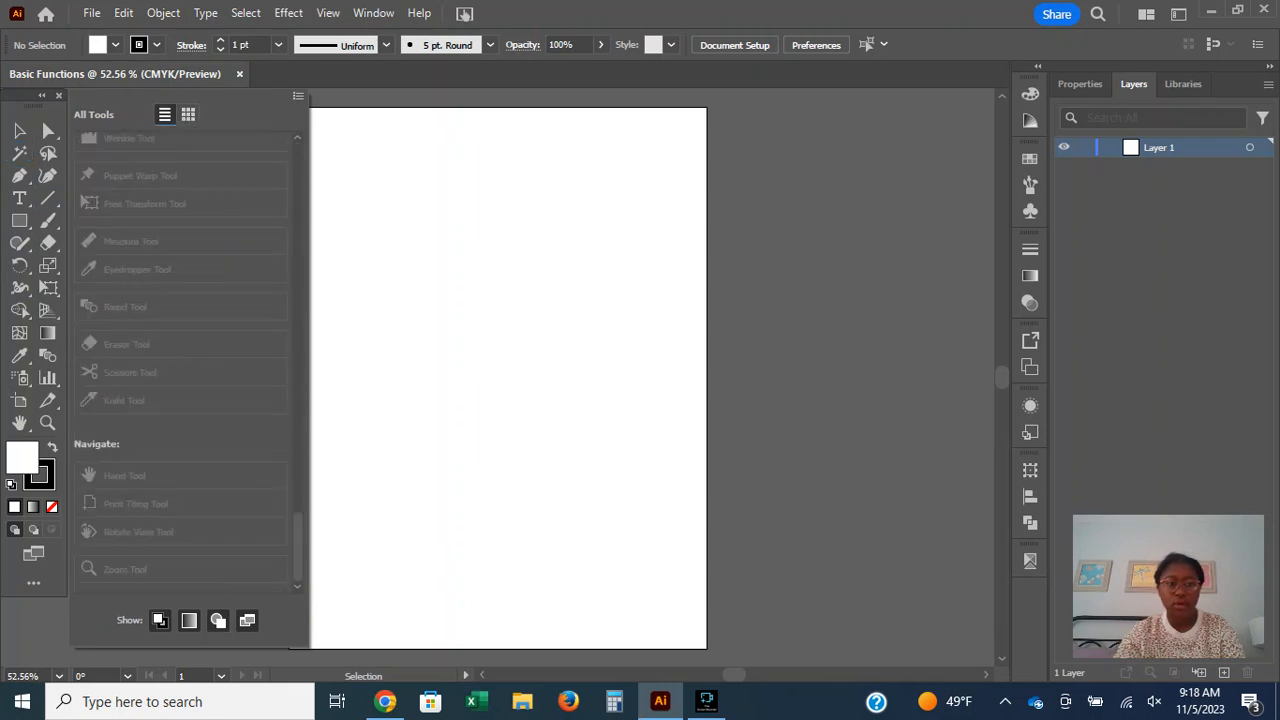
pyautogui.click(188, 114)
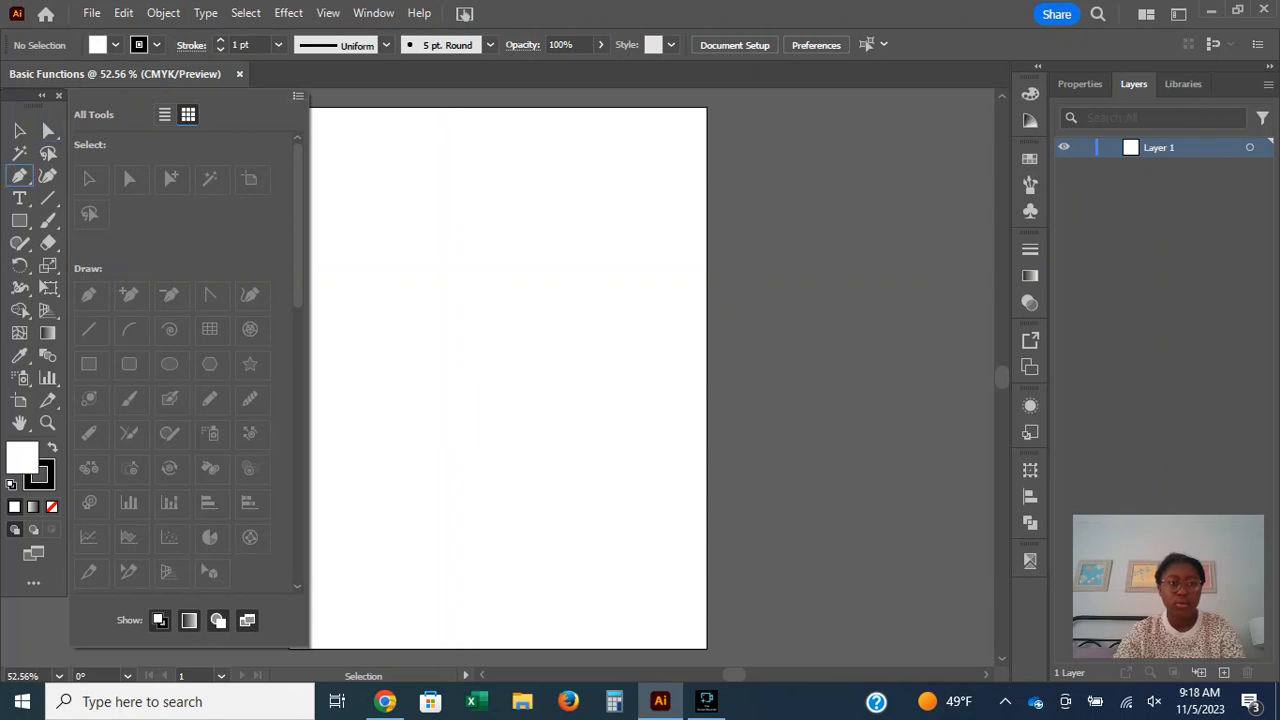
pyautogui.click(400, 230)
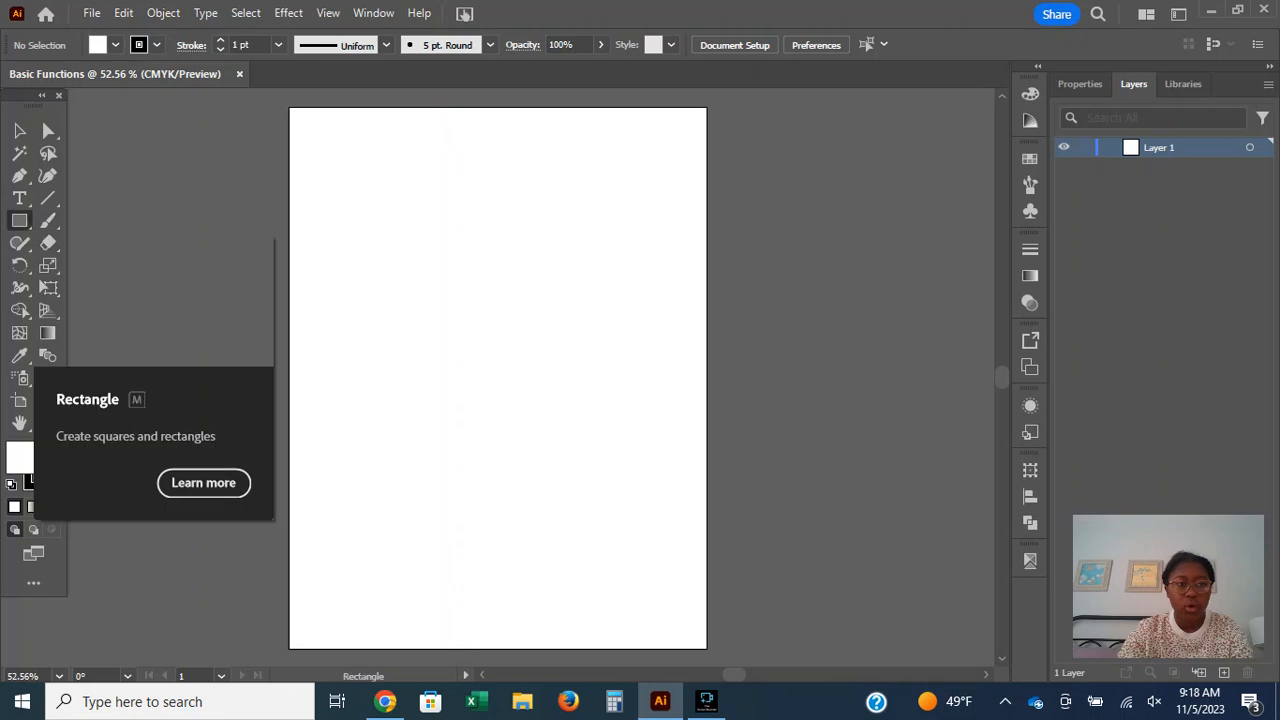
# Examine the variants grouped with the Rectangle and Pen tools, and return to the Selection tool.
pyautogui.click(20, 221)
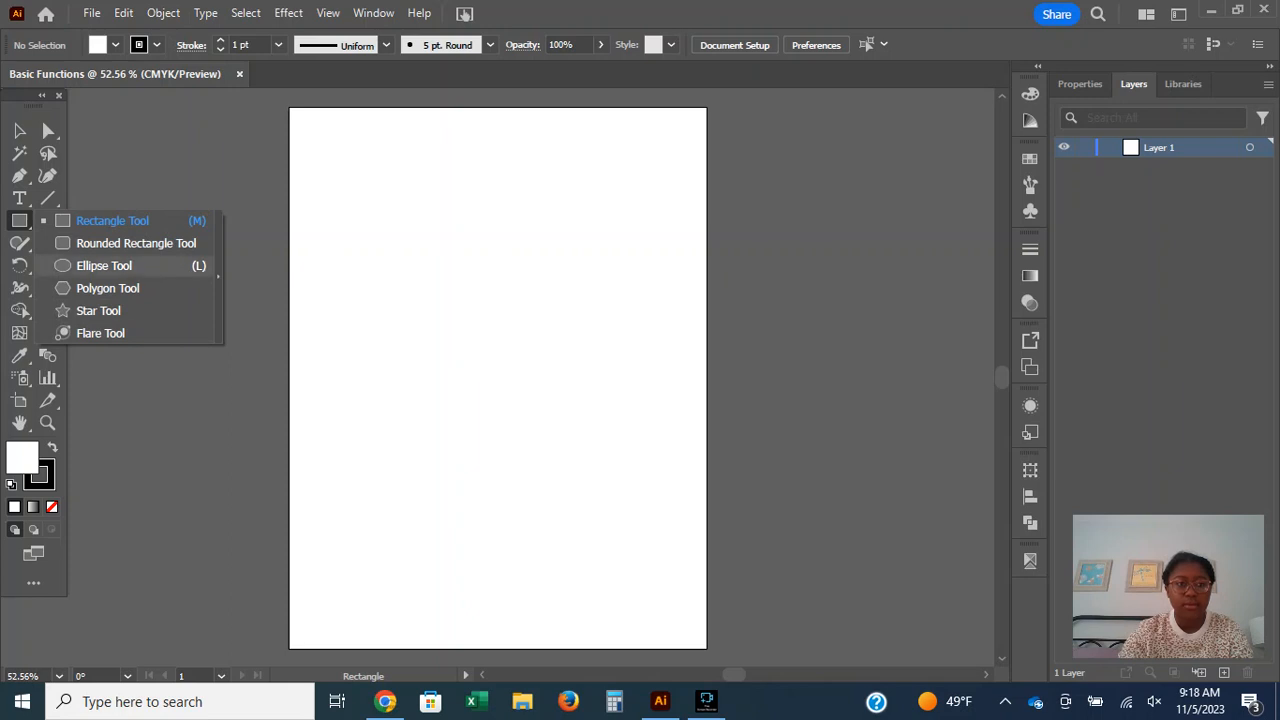
pyautogui.click(19, 175)
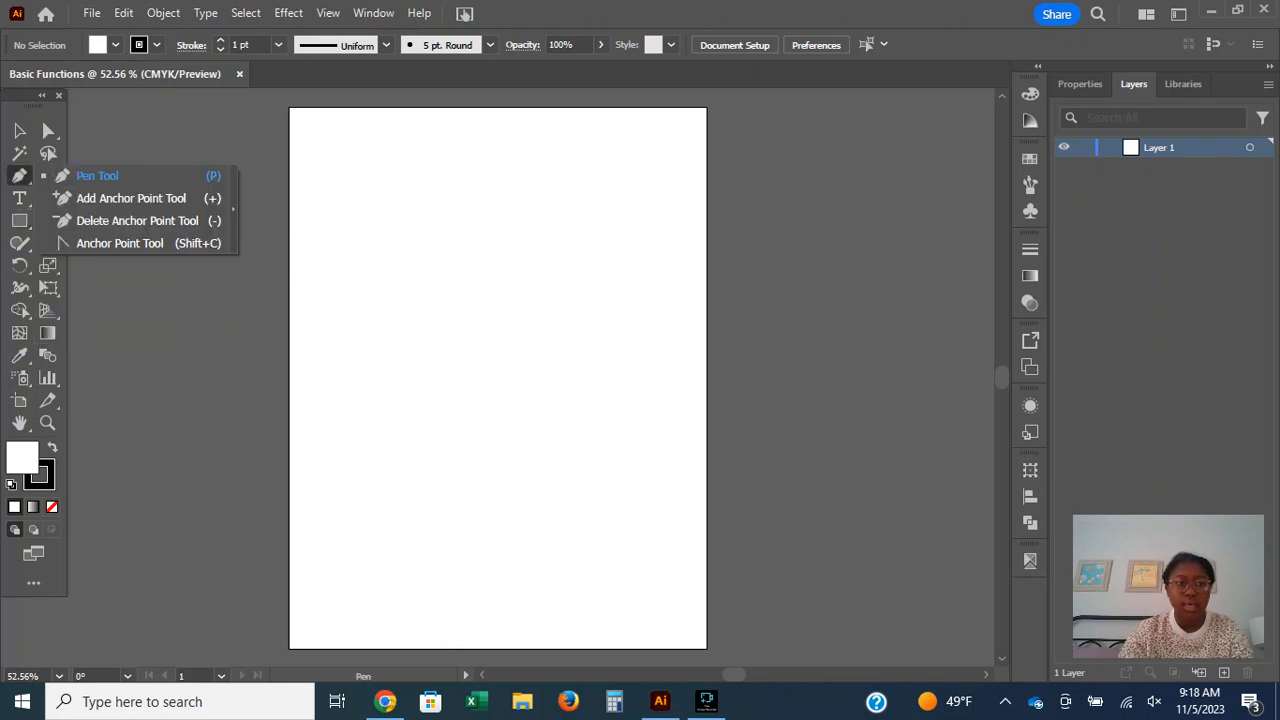
pyautogui.press('v')
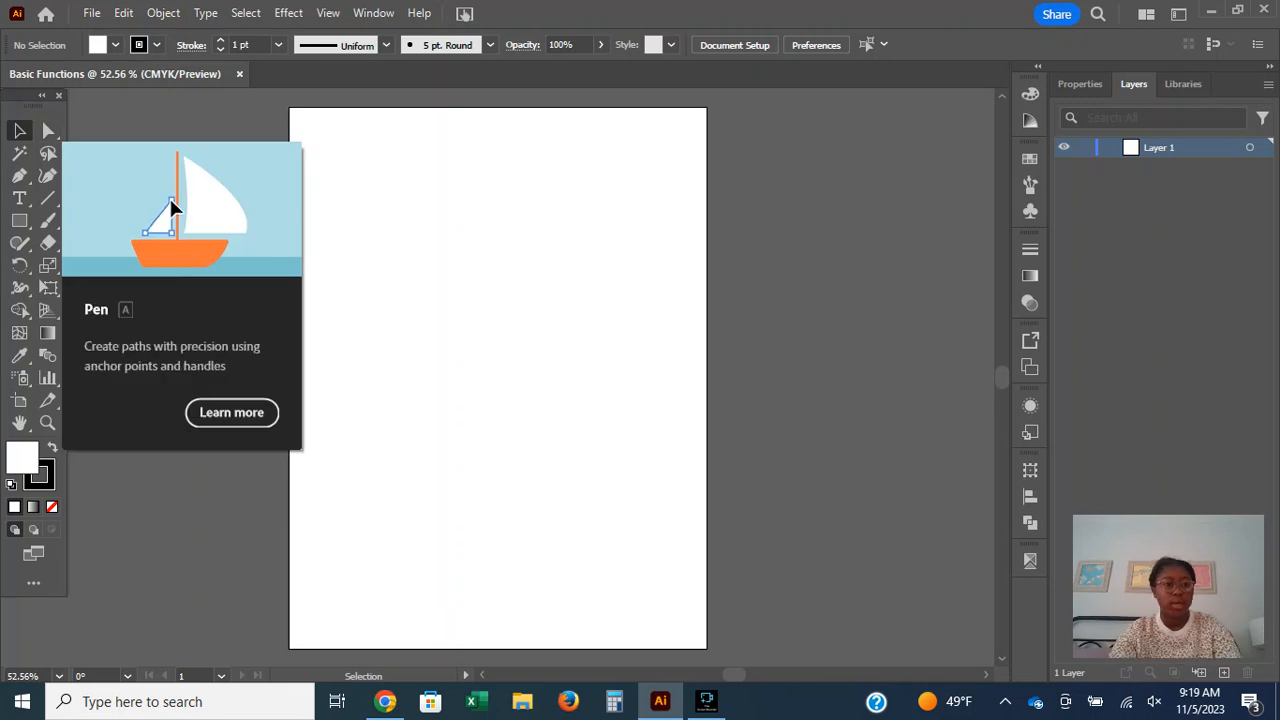
# Draw a large square near the middle of the artboard with the Rectangle tool.
pyautogui.click(19, 220)
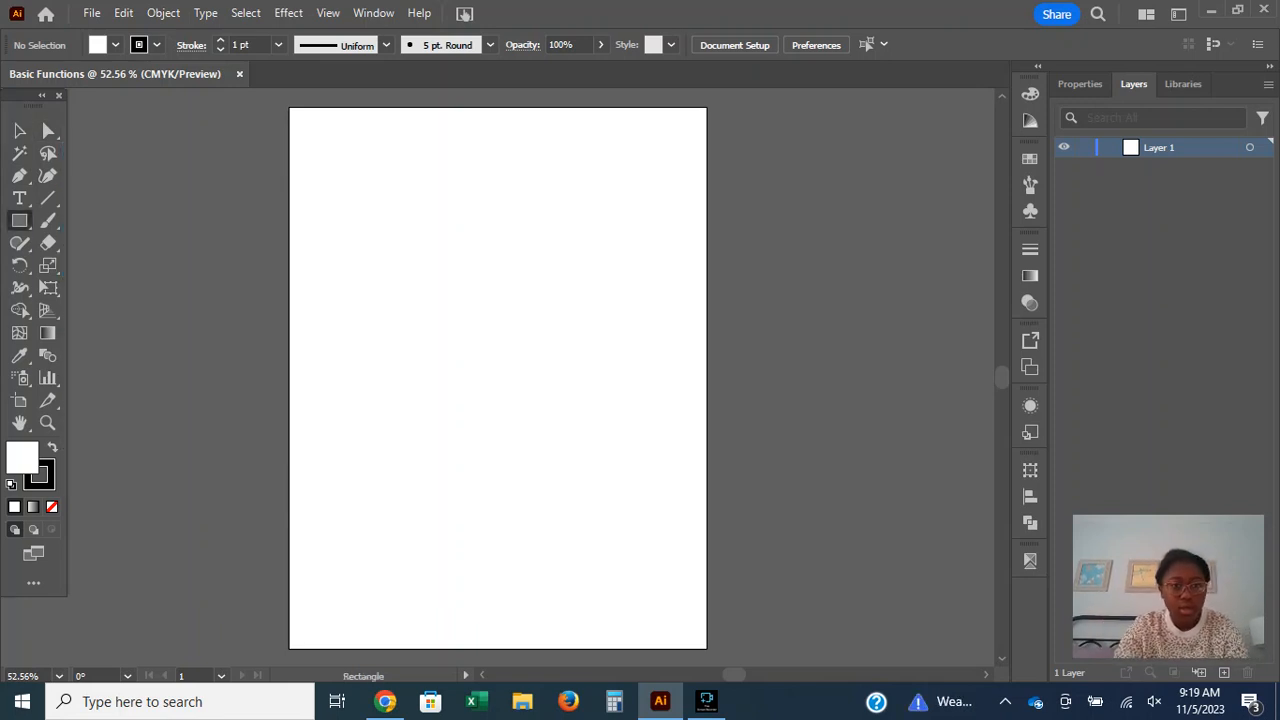
pyautogui.moveTo(357, 277); pyautogui.dragTo(598, 518)
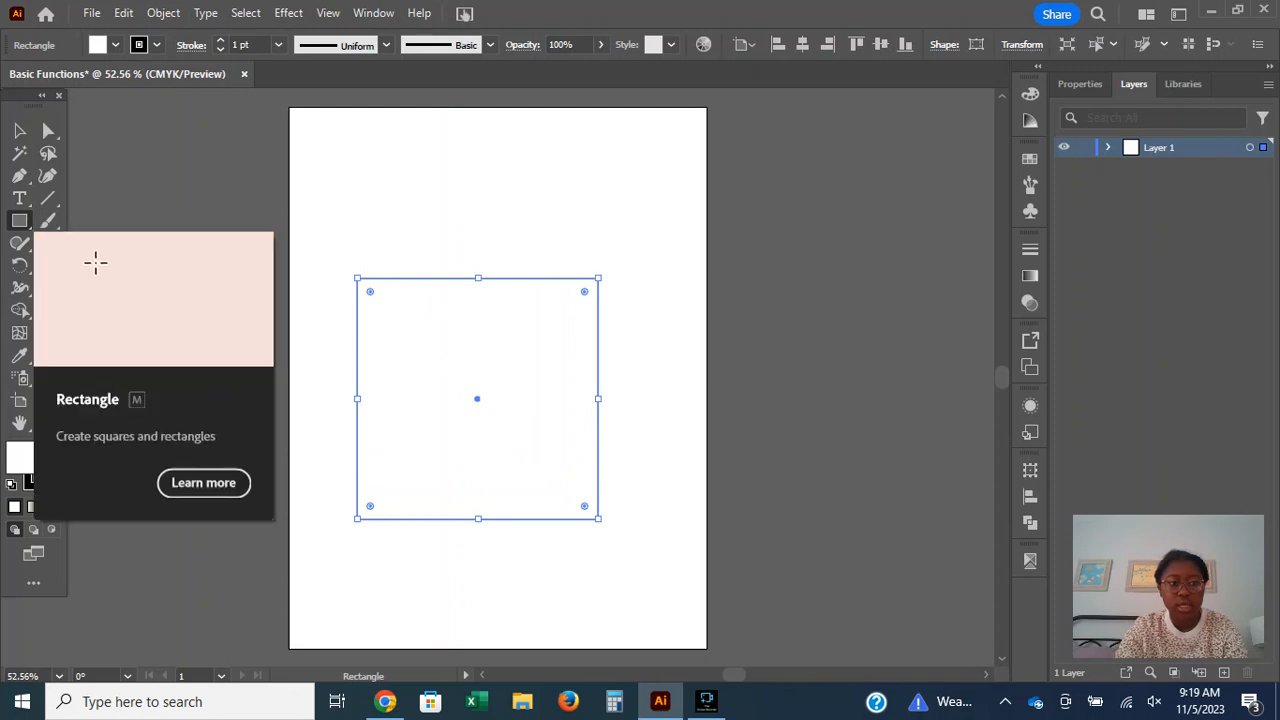
# Try drawing a flare above the square, undo it, and return to the Selection tool.
pyautogui.click(19, 220)
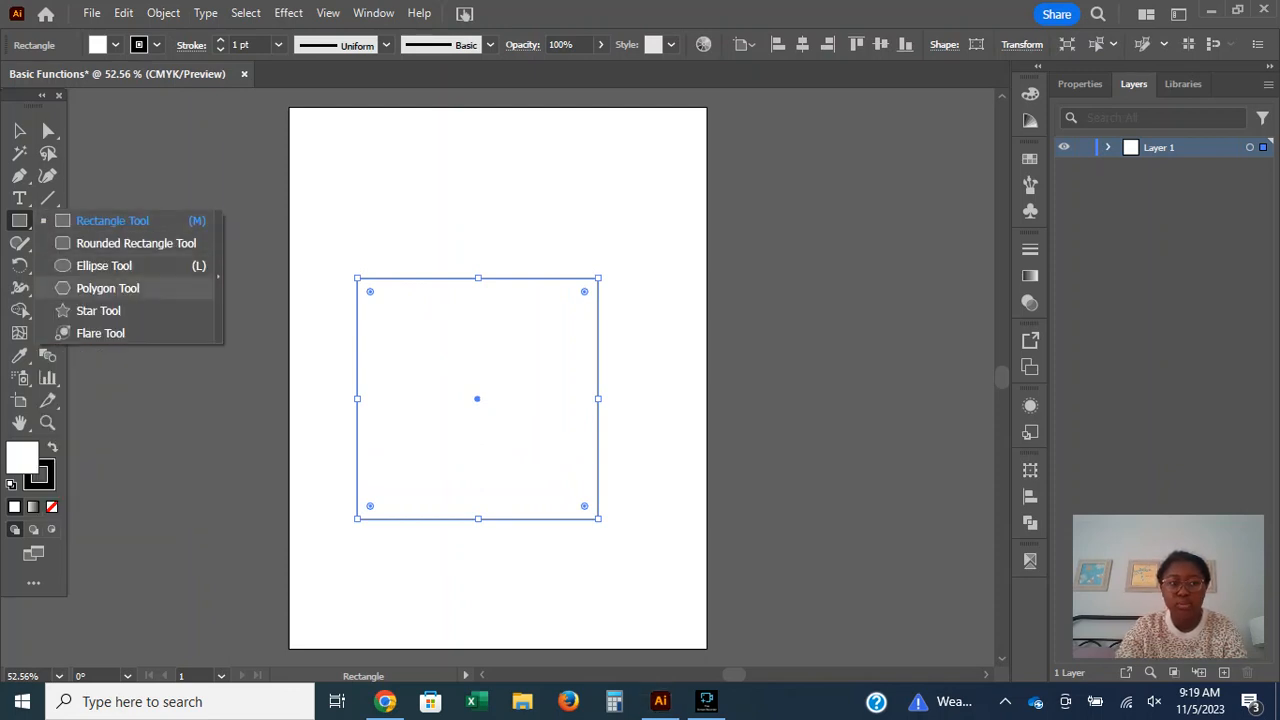
pyautogui.click(100, 333)
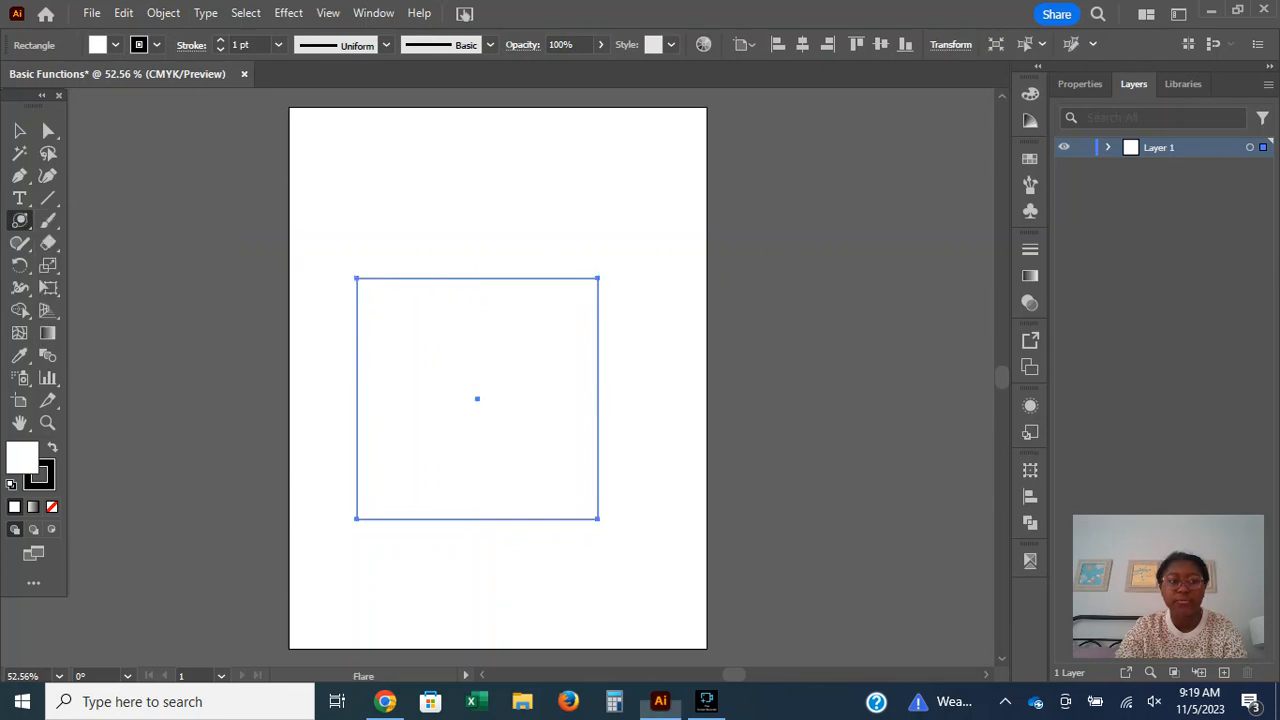
pyautogui.moveTo(408, 204); pyautogui.dragTo(449, 277)
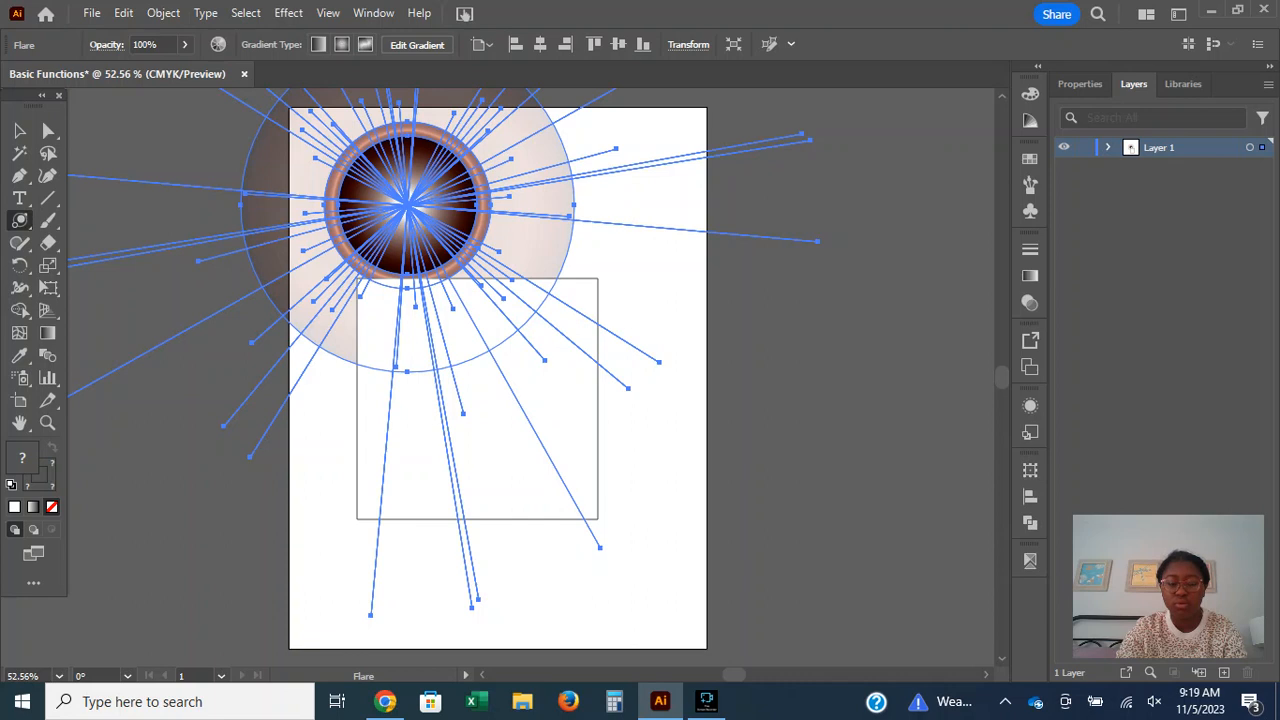
pyautogui.hotkey('ctrl', 'z')
pyautogui.press('v')
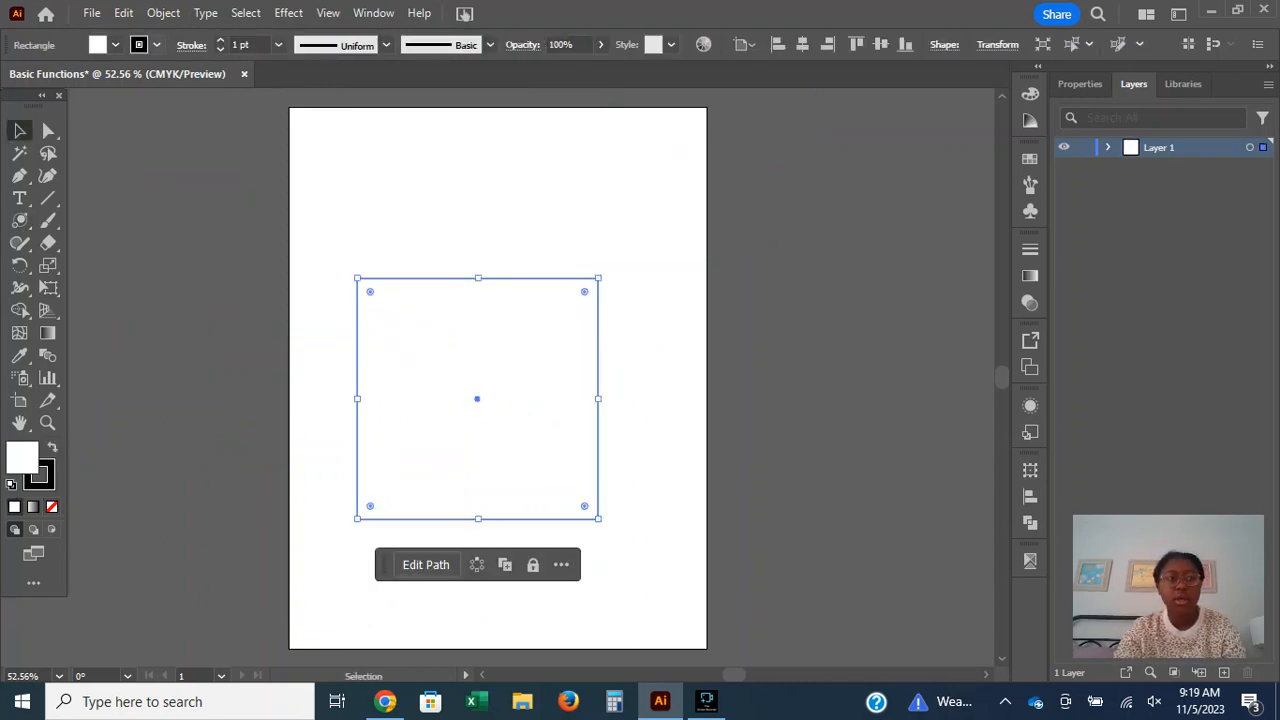
# Increase the square's stroke weight to 5 pt, keeping the stroke black.
pyautogui.click(157, 45)
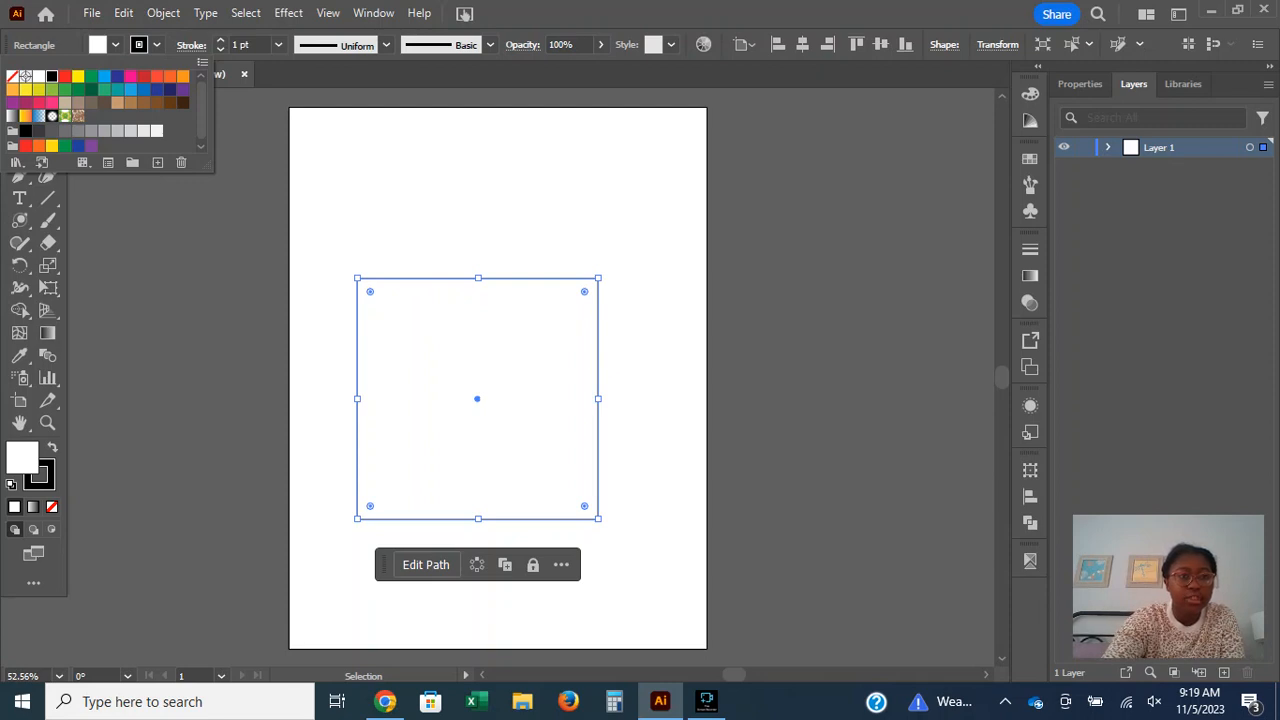
pyautogui.click(220, 40)
pyautogui.click(220, 40)
pyautogui.click(220, 40)
pyautogui.click(220, 40)
pyautogui.click(220, 40)
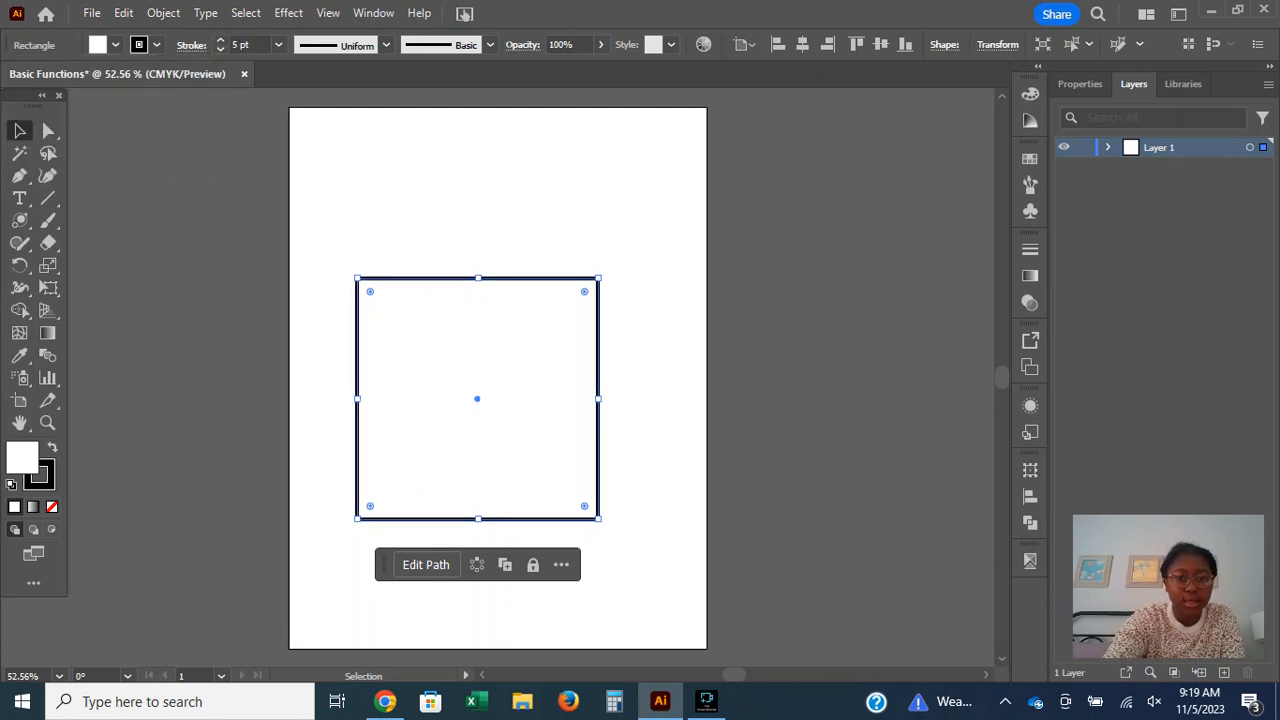
# Move the square up and to the right, and center it horizontally and vertically on the artboard.
pyautogui.moveTo(598, 320); pyautogui.dragTo(650, 296)
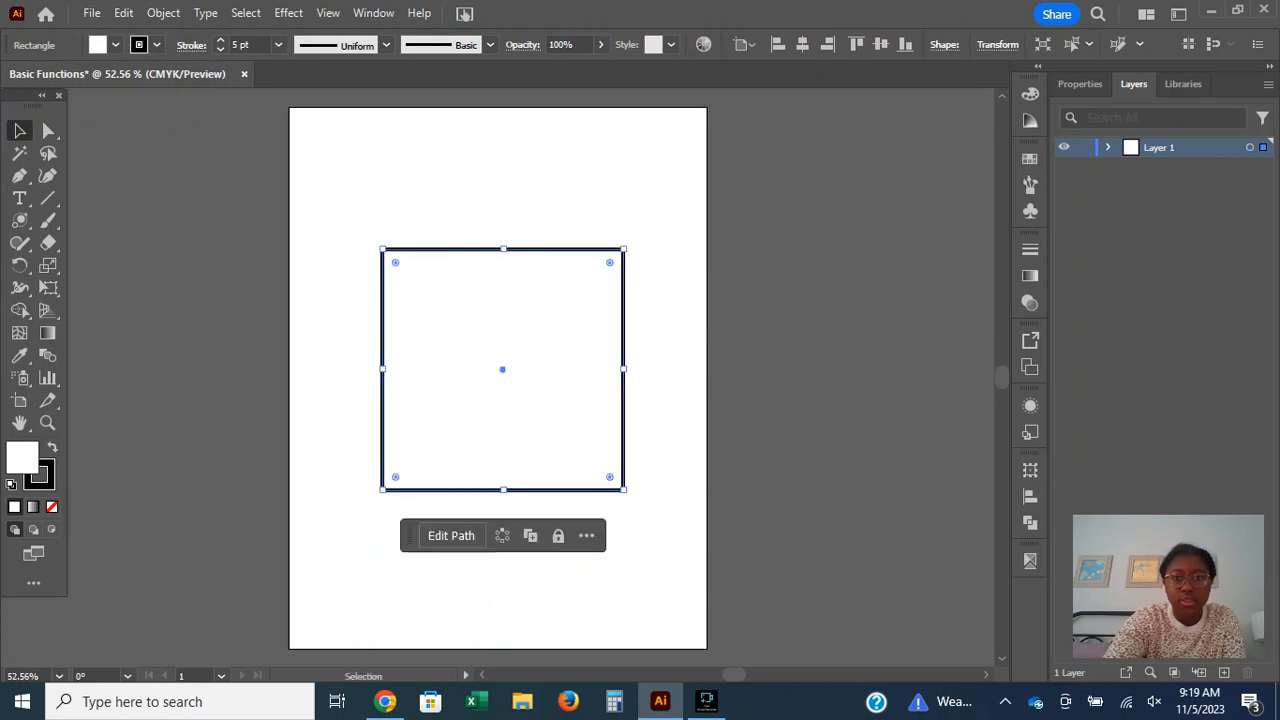
pyautogui.click(802, 44)
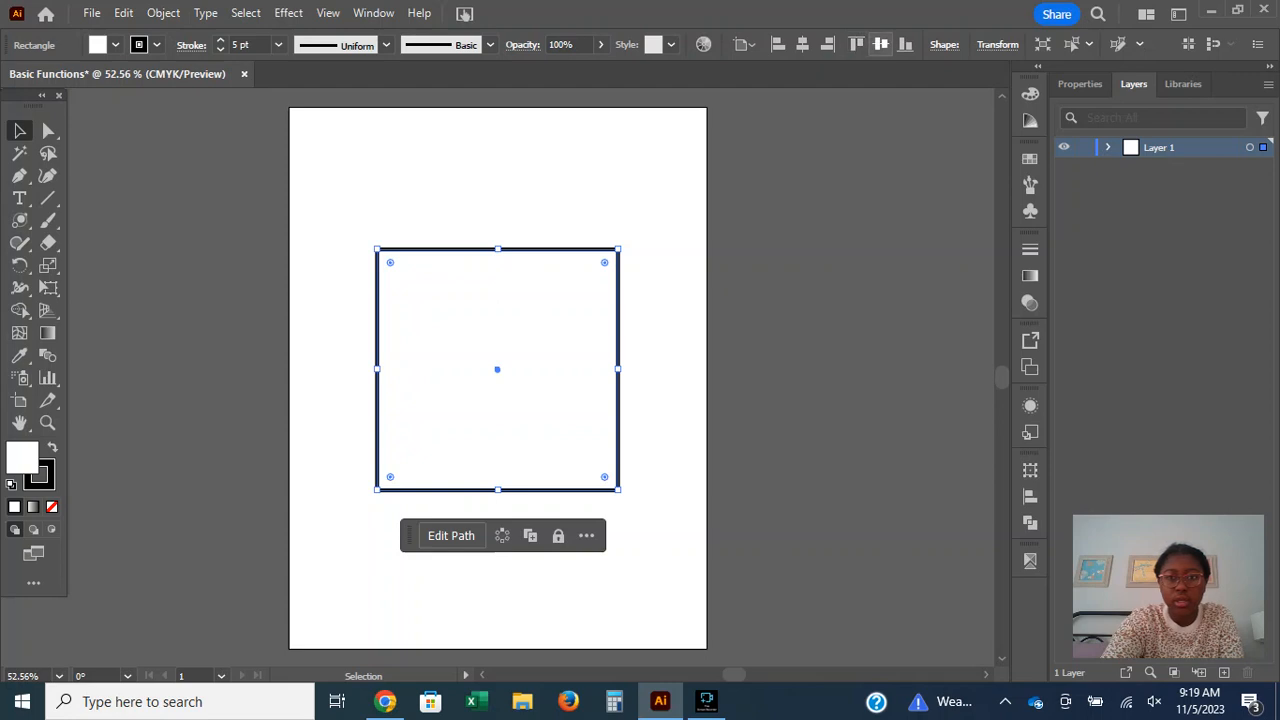
pyautogui.click(880, 44)
# Fill the square with orange and deselect it.
pyautogui.click(115, 44)
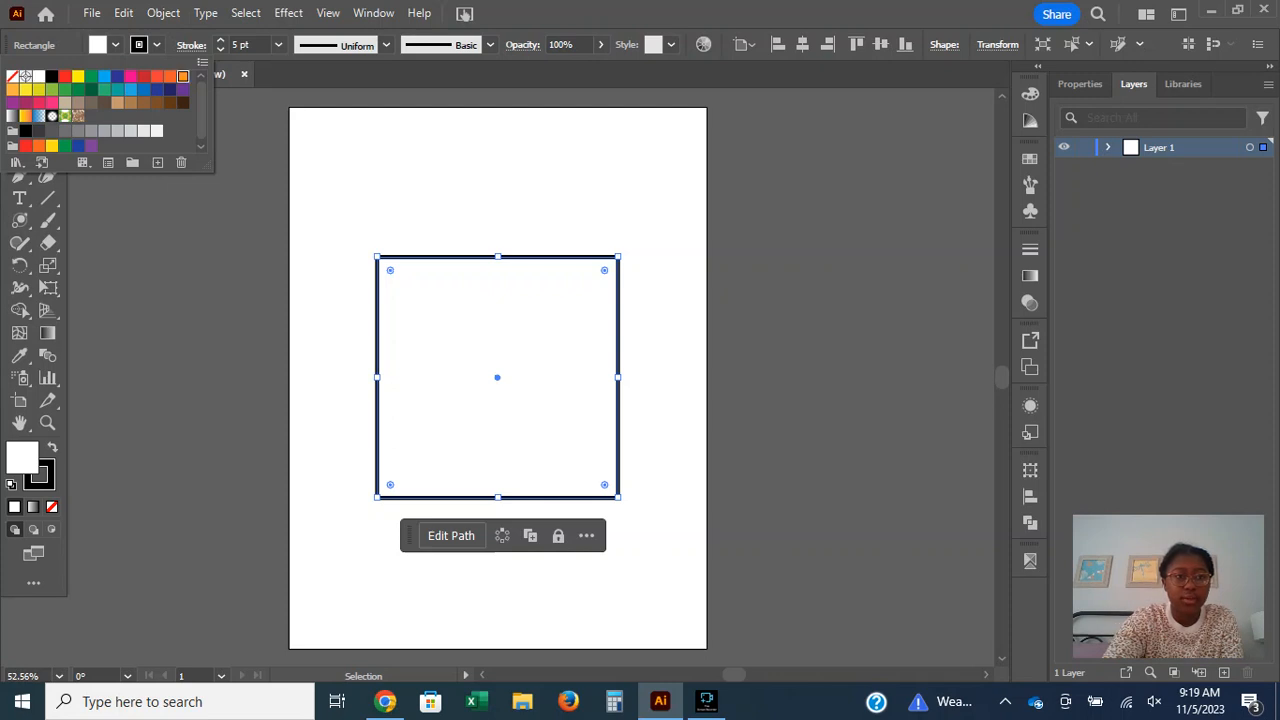
pyautogui.click(183, 76)
pyautogui.hotkey('ctrl', 'shift', 'a')
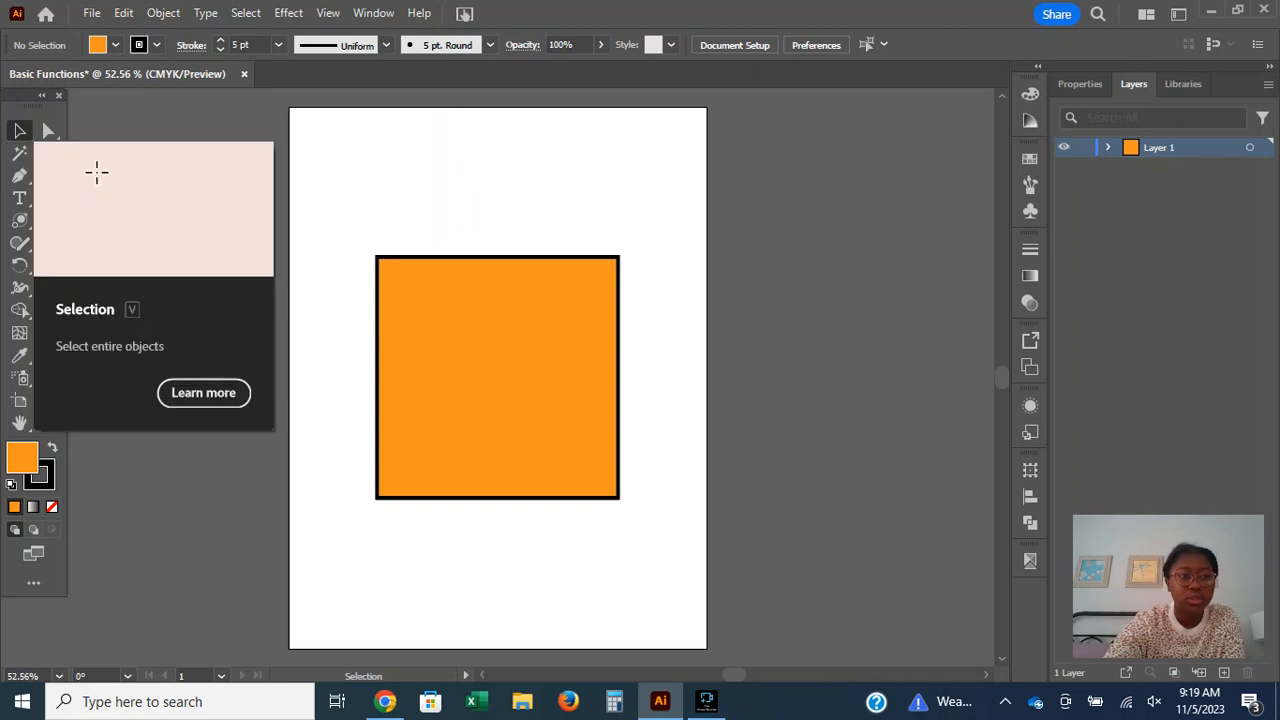
# Try moving the whole square slightly with the Selection tool, and undo the move.
pyautogui.moveTo(505, 285)
pyautogui.mouseDown()
pyautogui.moveTo(512, 212)
pyautogui.moveTo(466, 278)
pyautogui.moveTo(486, 291)
pyautogui.mouseUp()
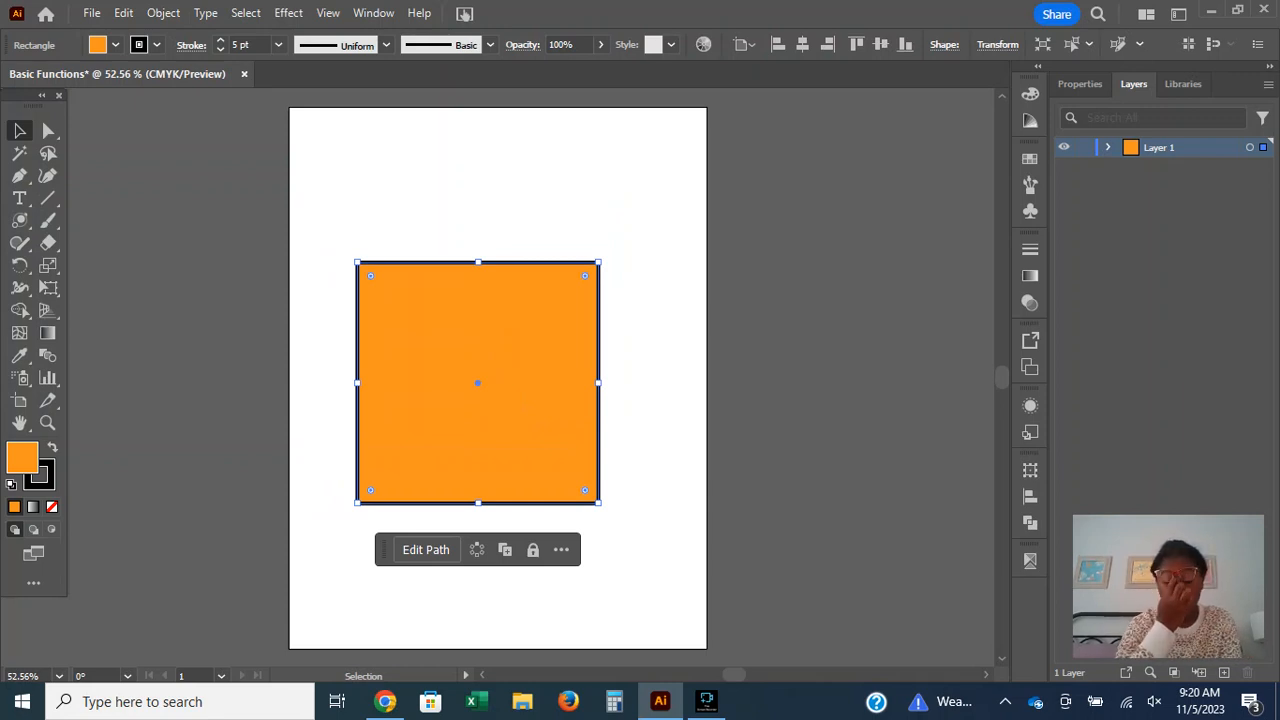
pyautogui.hotkey('ctrl', 'z')
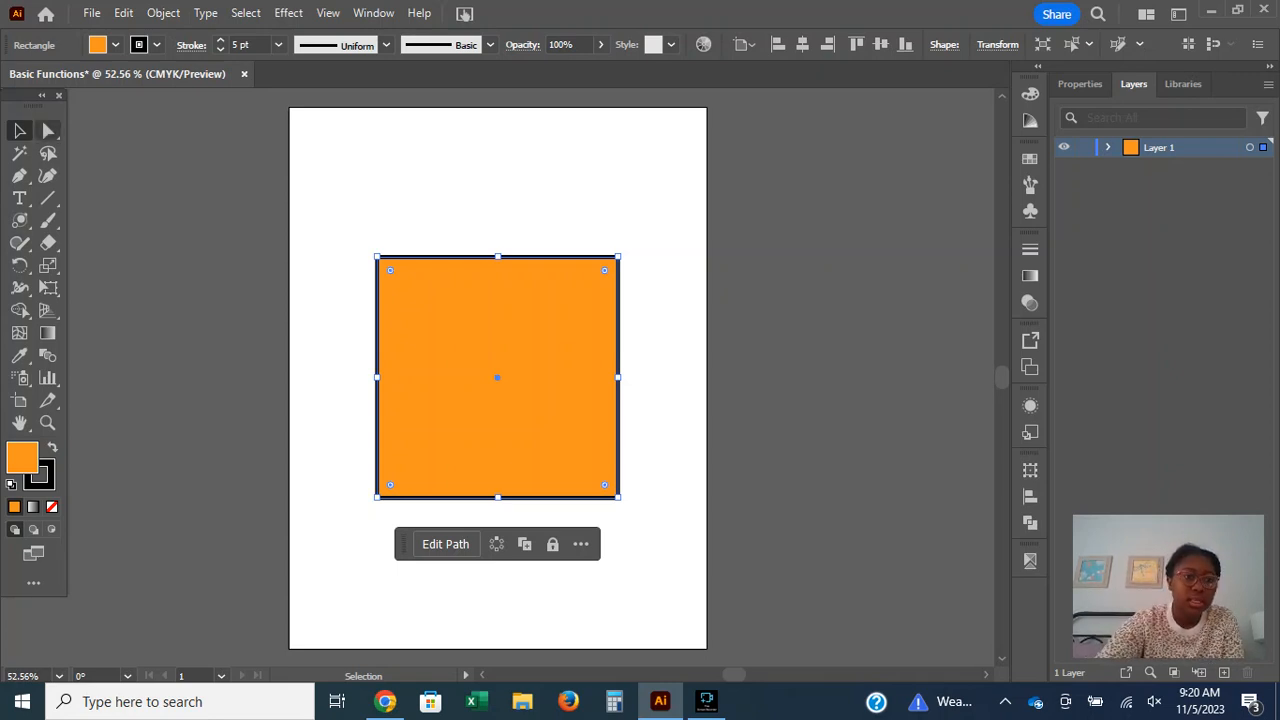
# Try pulling the square's upper-left anchor point inward with the Direct Selection tool, undo it, and return to the Selection tool.
pyautogui.click(48, 131)
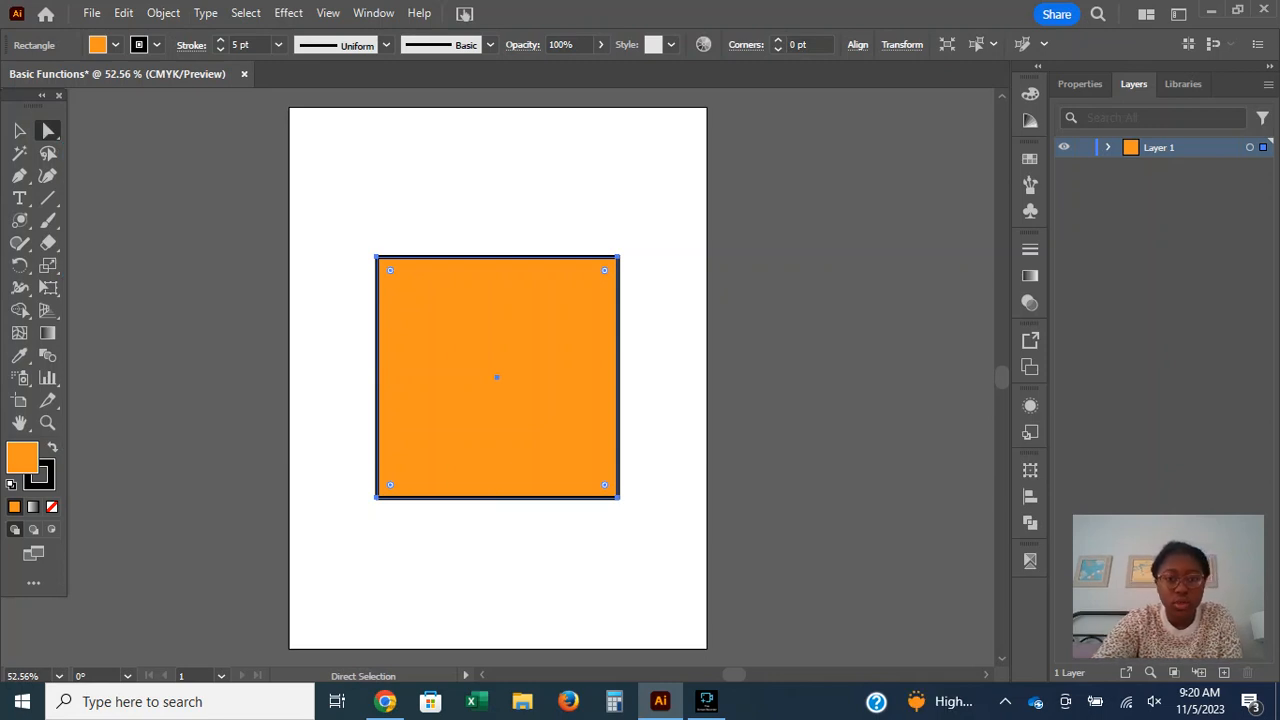
pyautogui.click(618, 257)
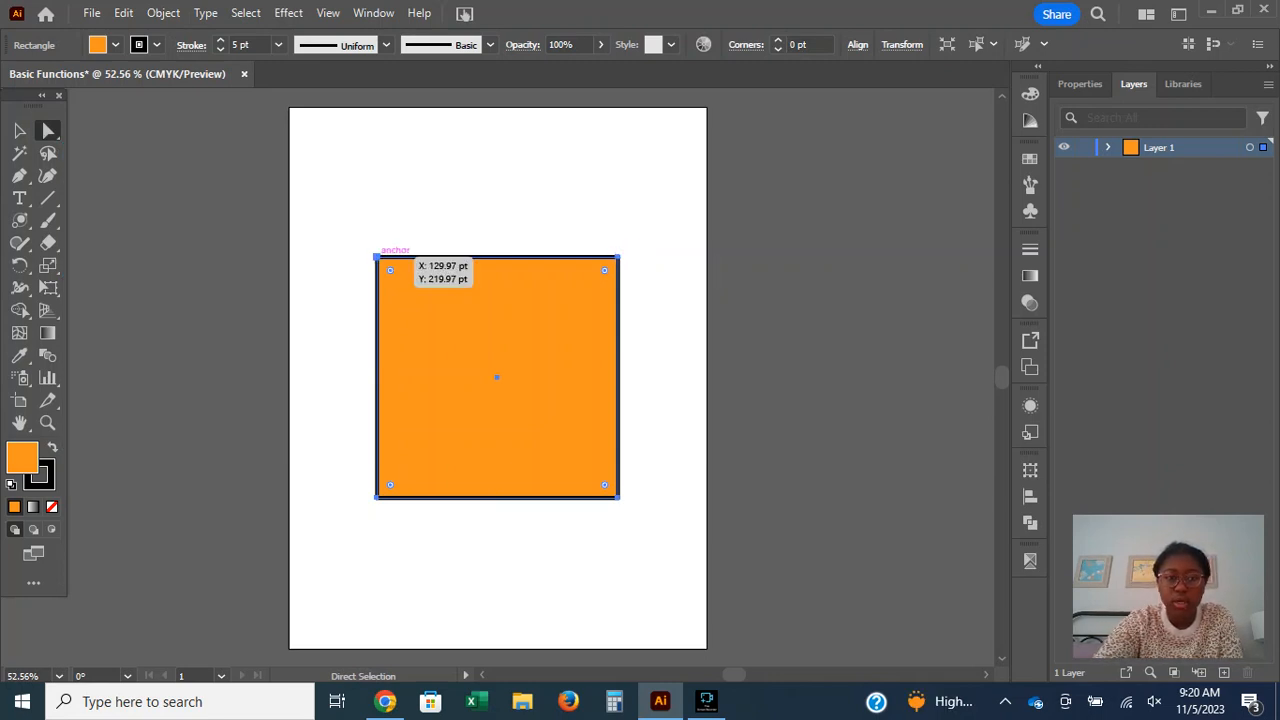
pyautogui.click(377, 258)
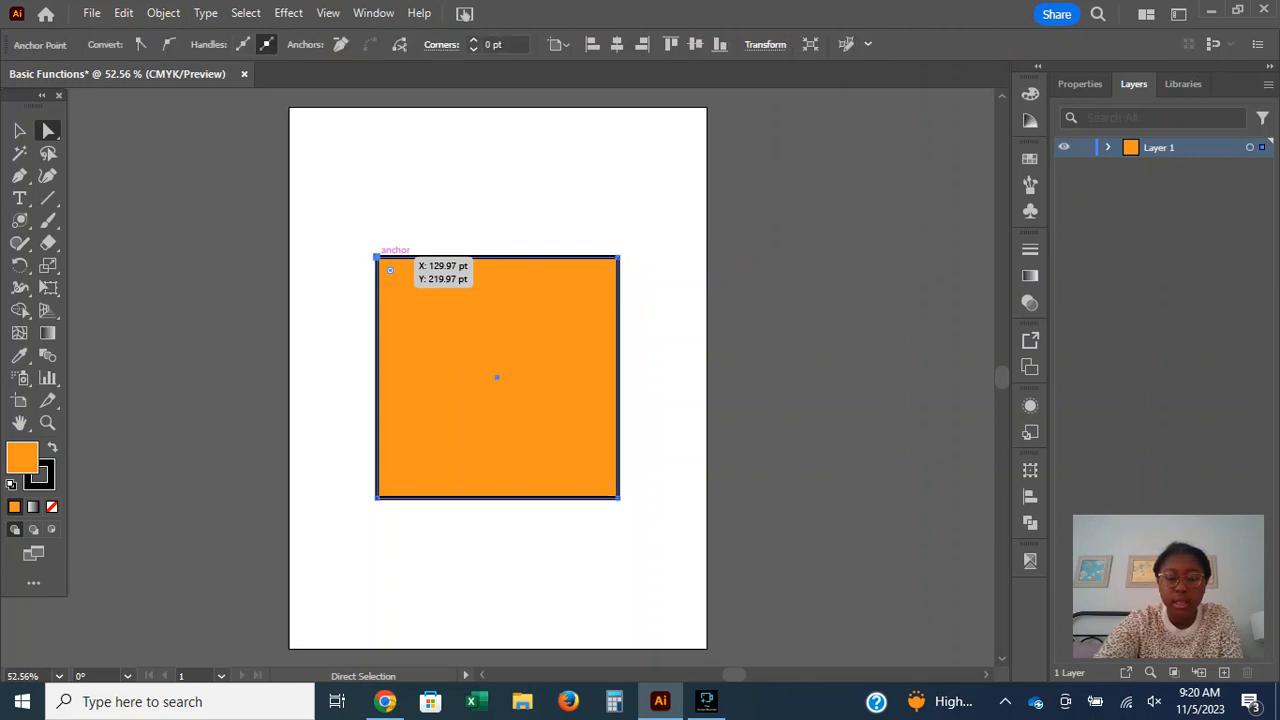
pyautogui.moveTo(377, 258); pyautogui.dragTo(432, 308)
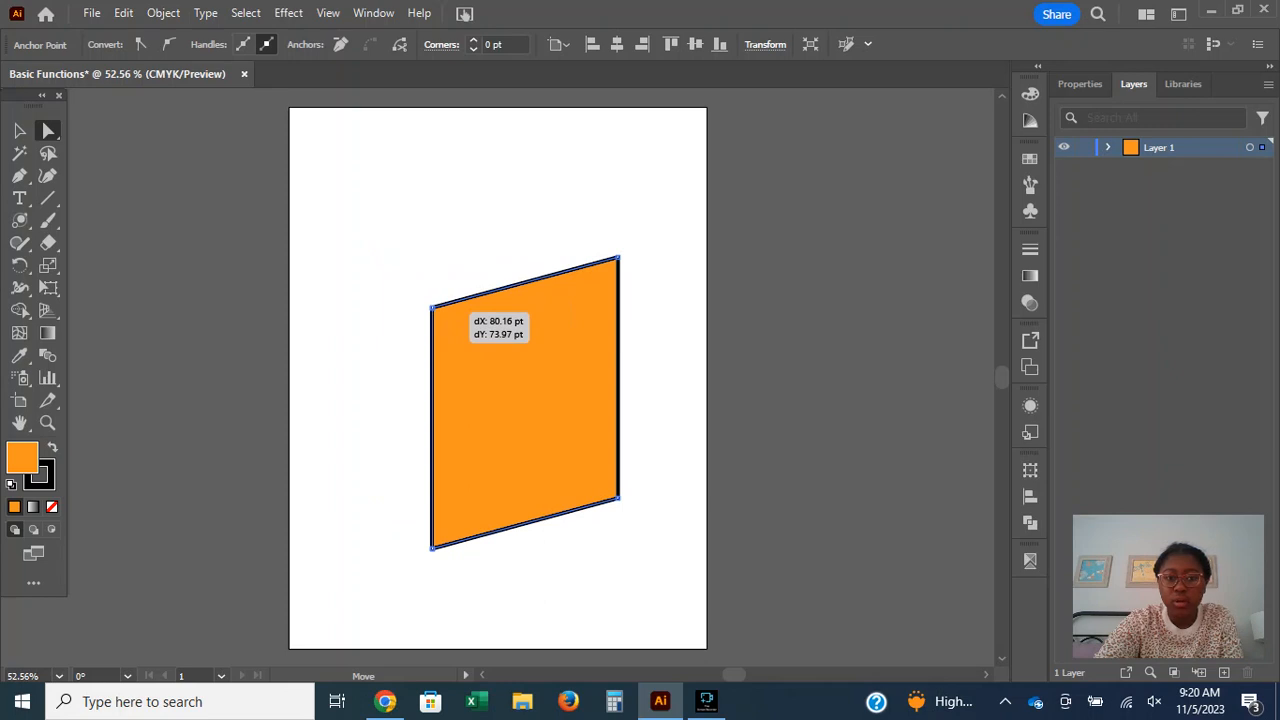
pyautogui.moveTo(432, 308); pyautogui.dragTo(432, 308)
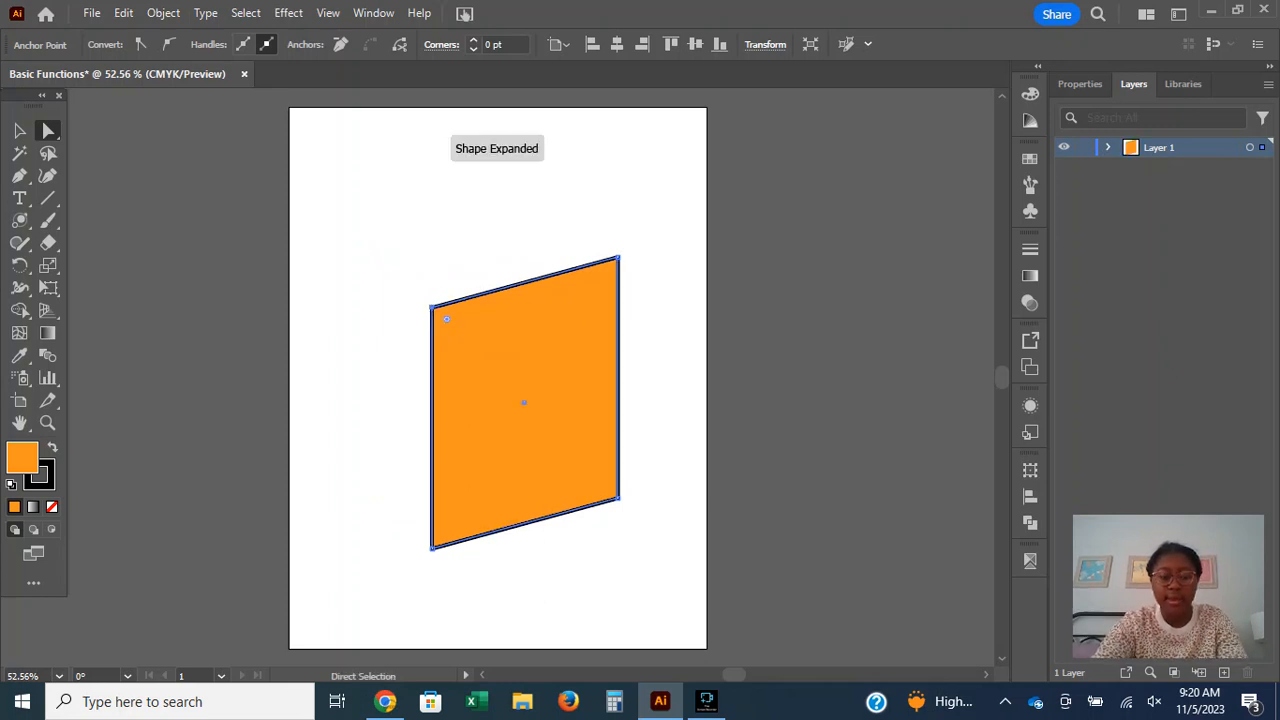
pyautogui.hotkey('ctrl', 'z')
pyautogui.moveTo(377, 258)
pyautogui.mouseDown()
pyautogui.moveTo(521, 390)
pyautogui.moveTo(437, 337)
pyautogui.moveTo(366, 254)
pyautogui.moveTo(390, 270)
pyautogui.mouseUp()
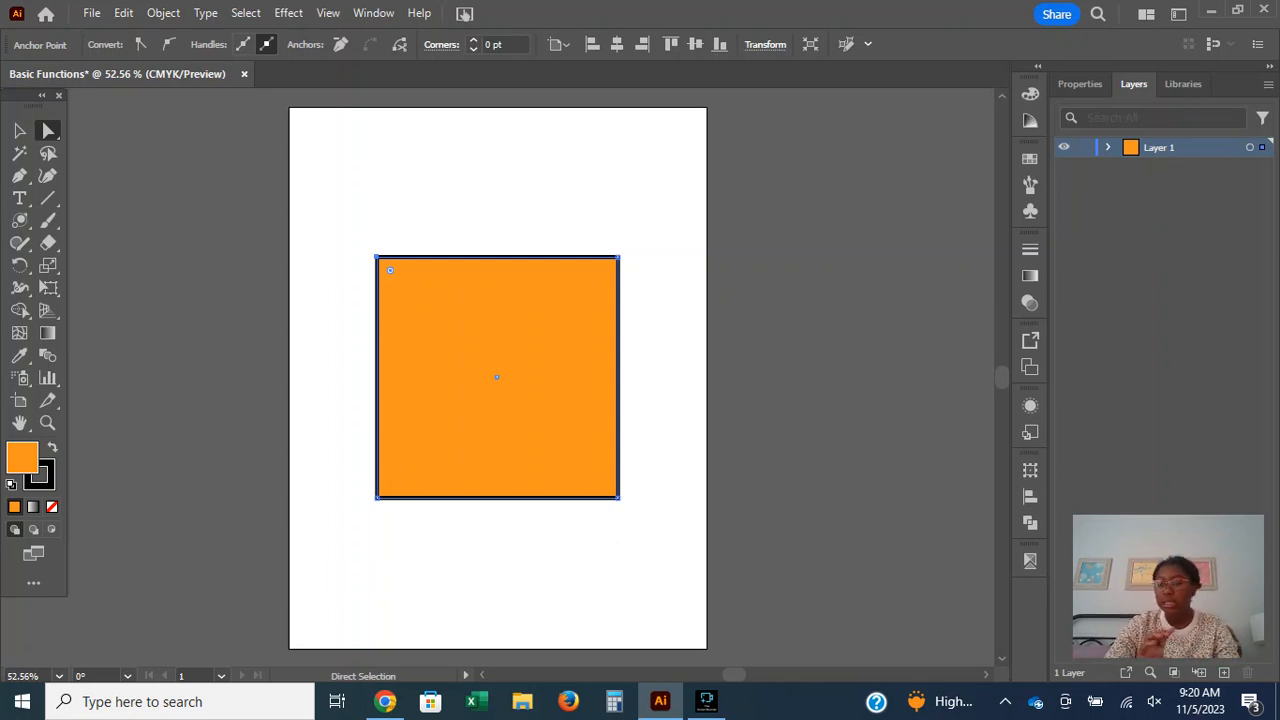
pyautogui.click(19, 130)
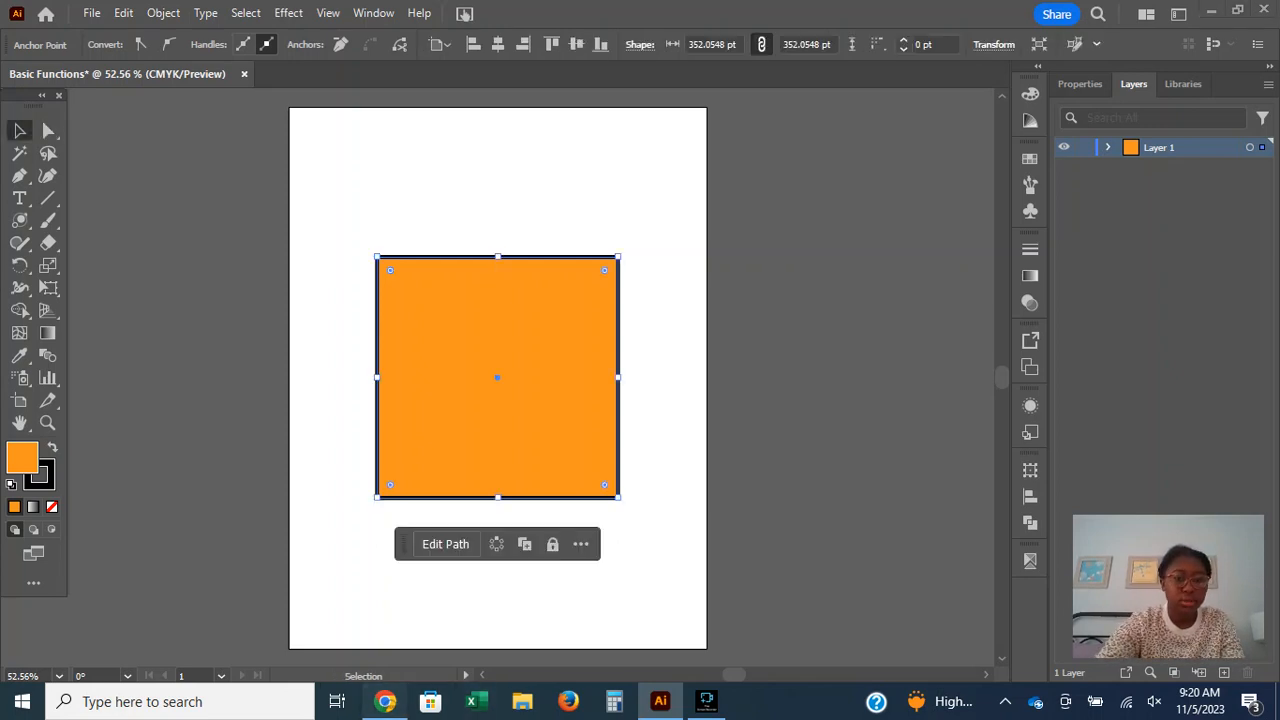
# Check the Pen tool description on Adobe's help page in Chrome, try starting a curved path above the square in Illustrator, and undo it.
pyautogui.click(385, 701)
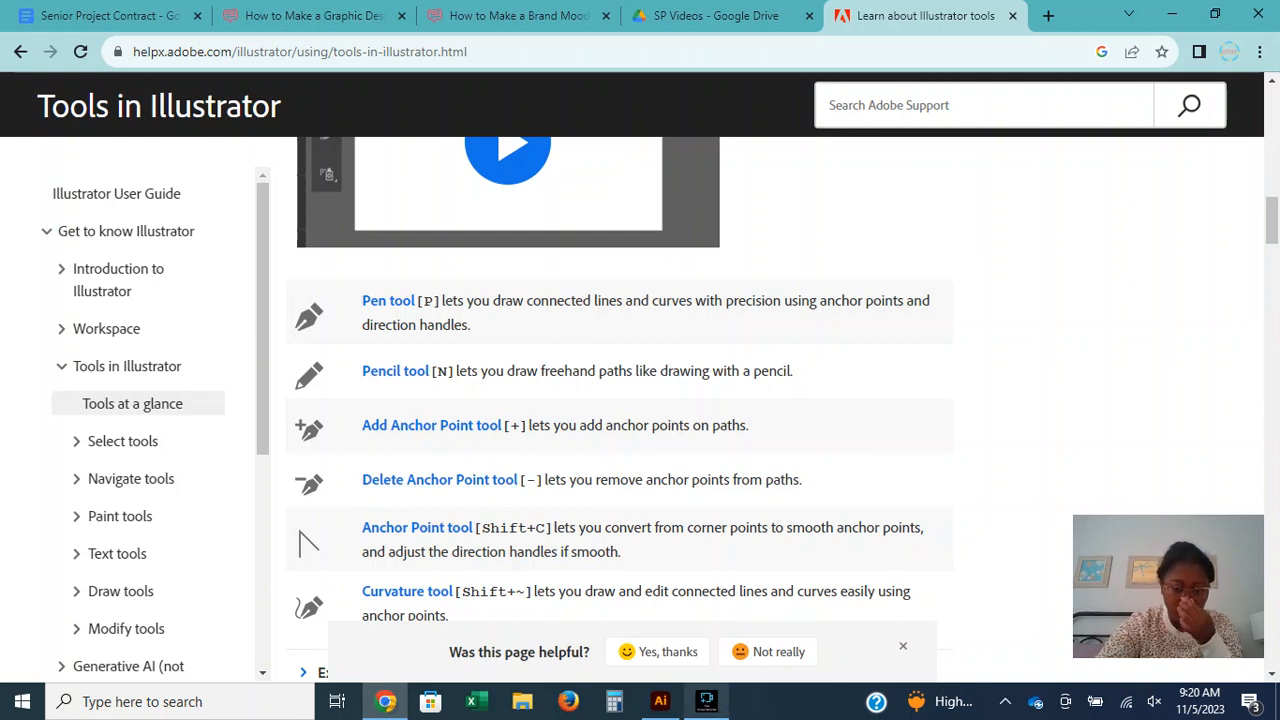
pyautogui.click(660, 701)
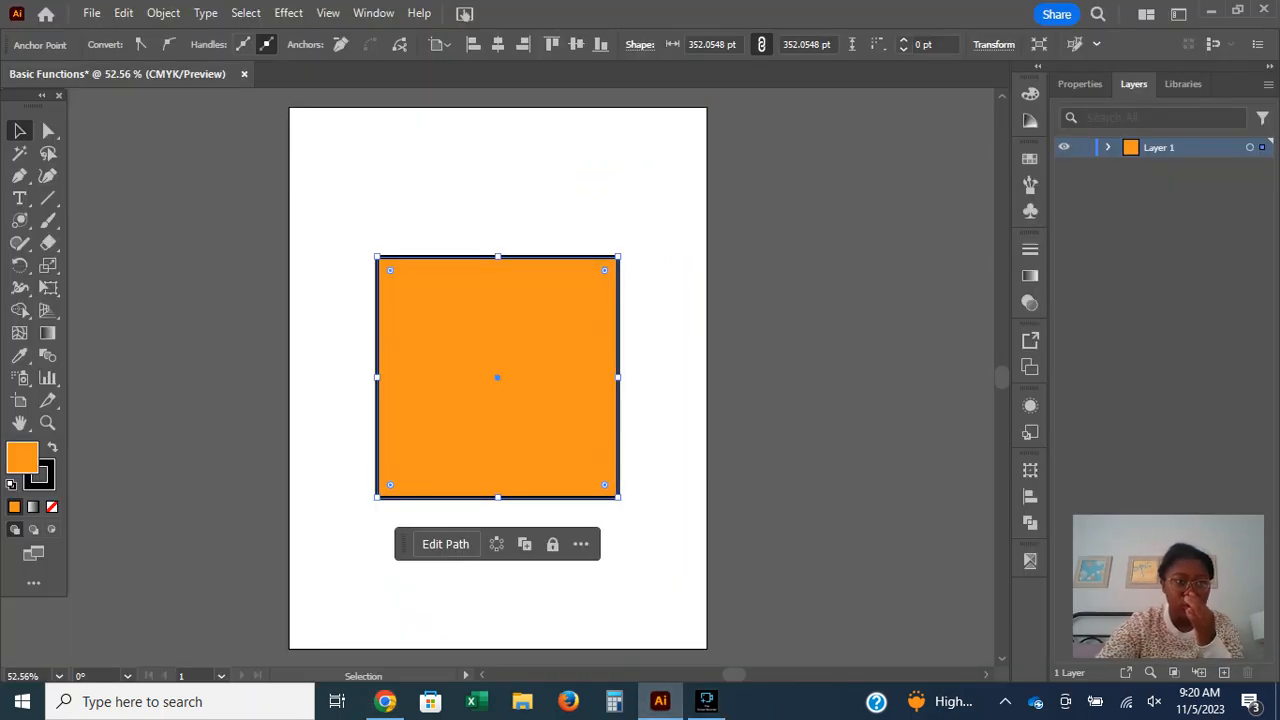
pyautogui.press('p')
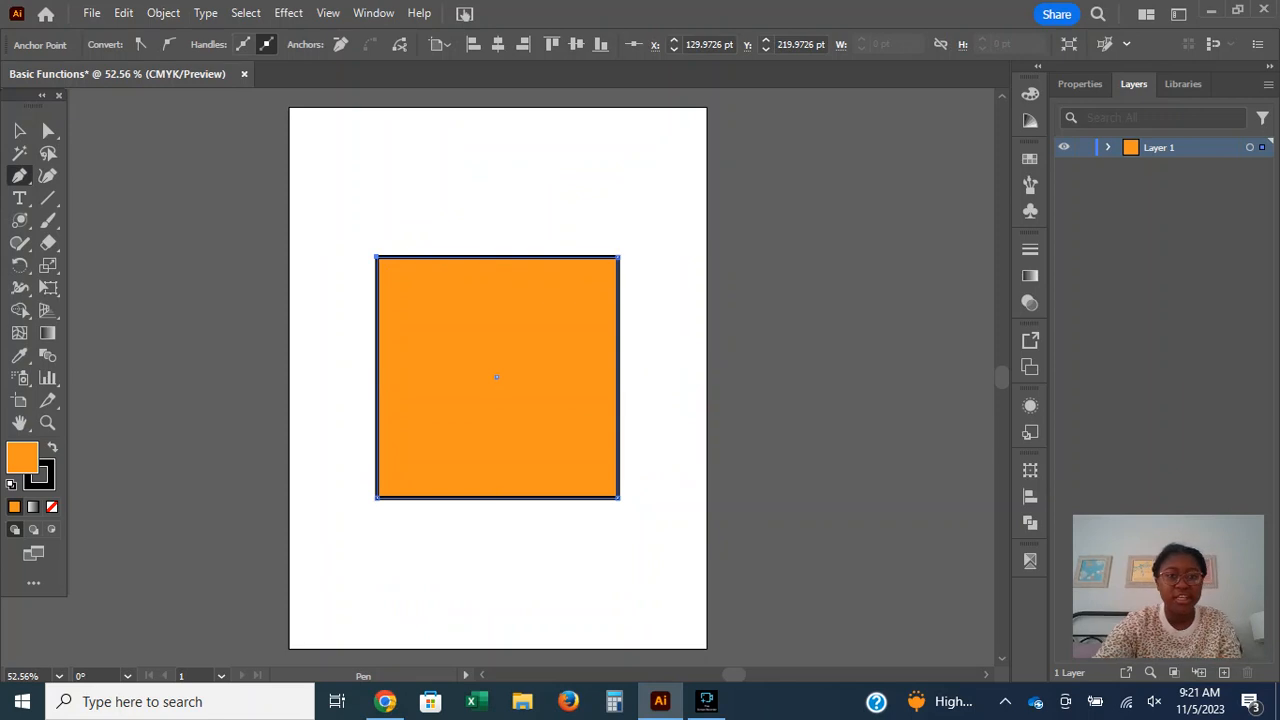
pyautogui.moveTo(362, 165); pyautogui.dragTo(451, 170)
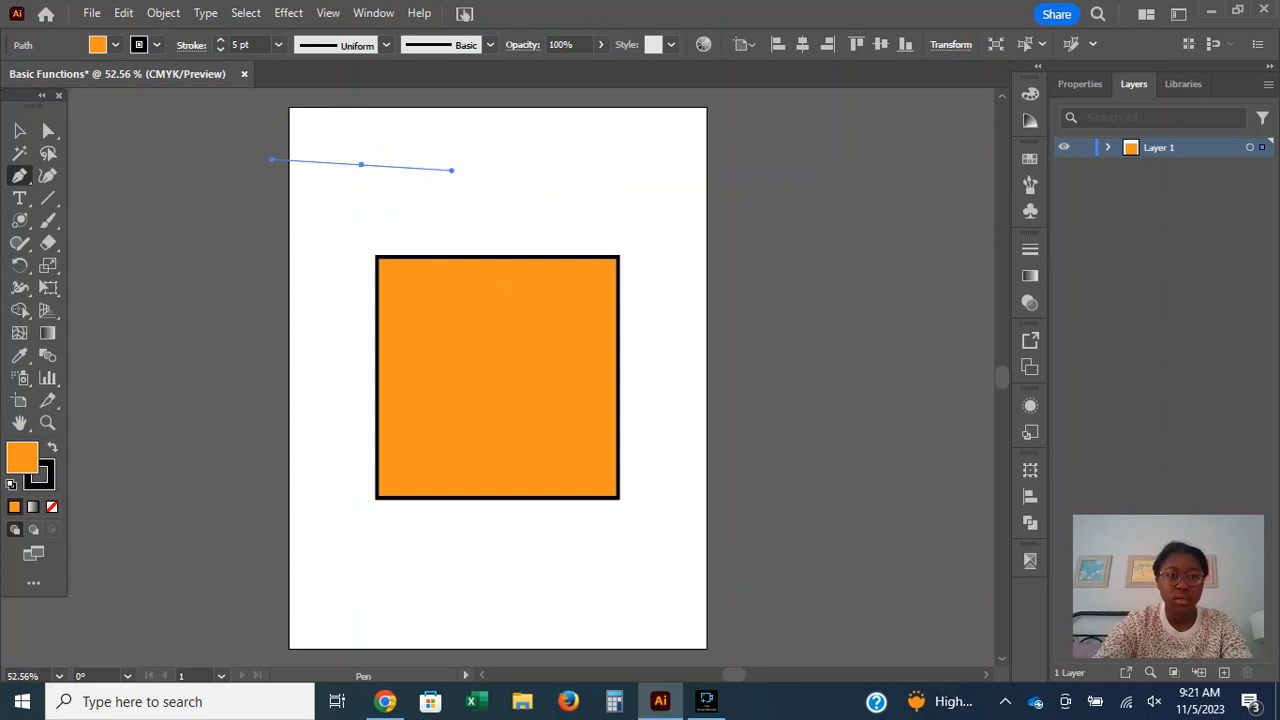
pyautogui.hotkey('ctrl', 'z')
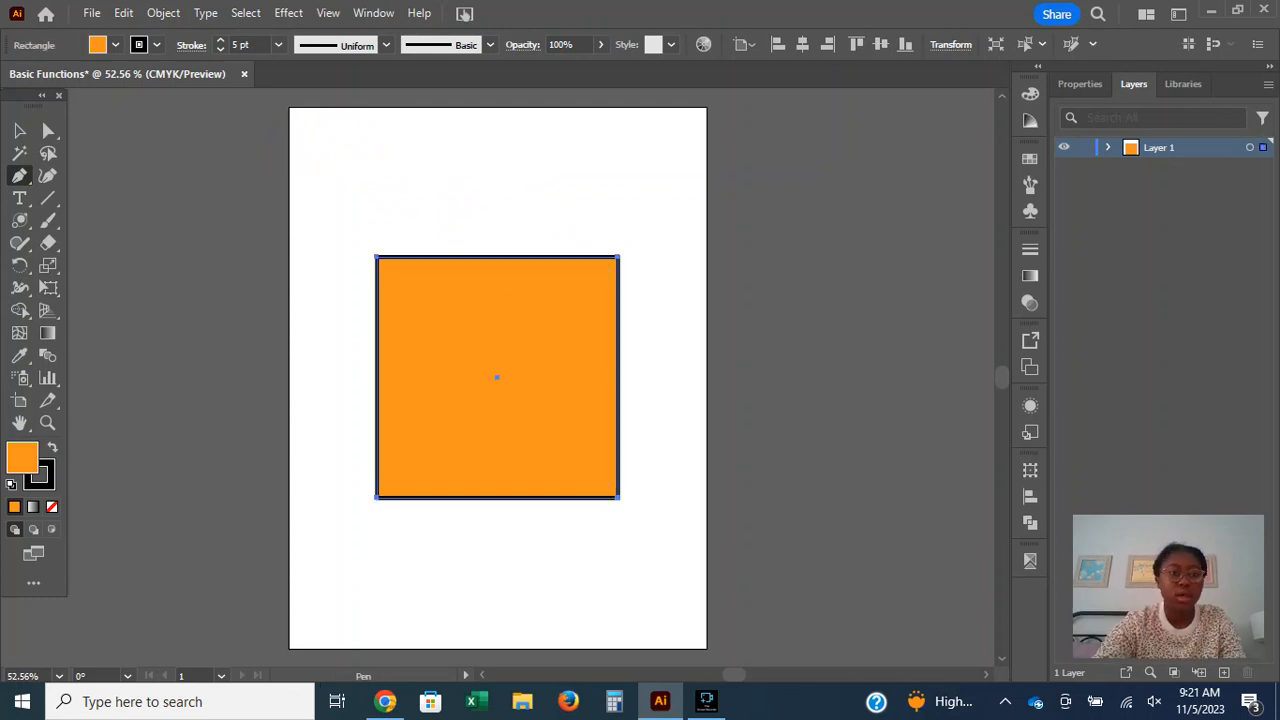
# Delete the orange square, activate the Pen tool, and recheck its description on Adobe's help page in Chrome before returning to Illustrator.
pyautogui.press('v')
pyautogui.press('Delete')
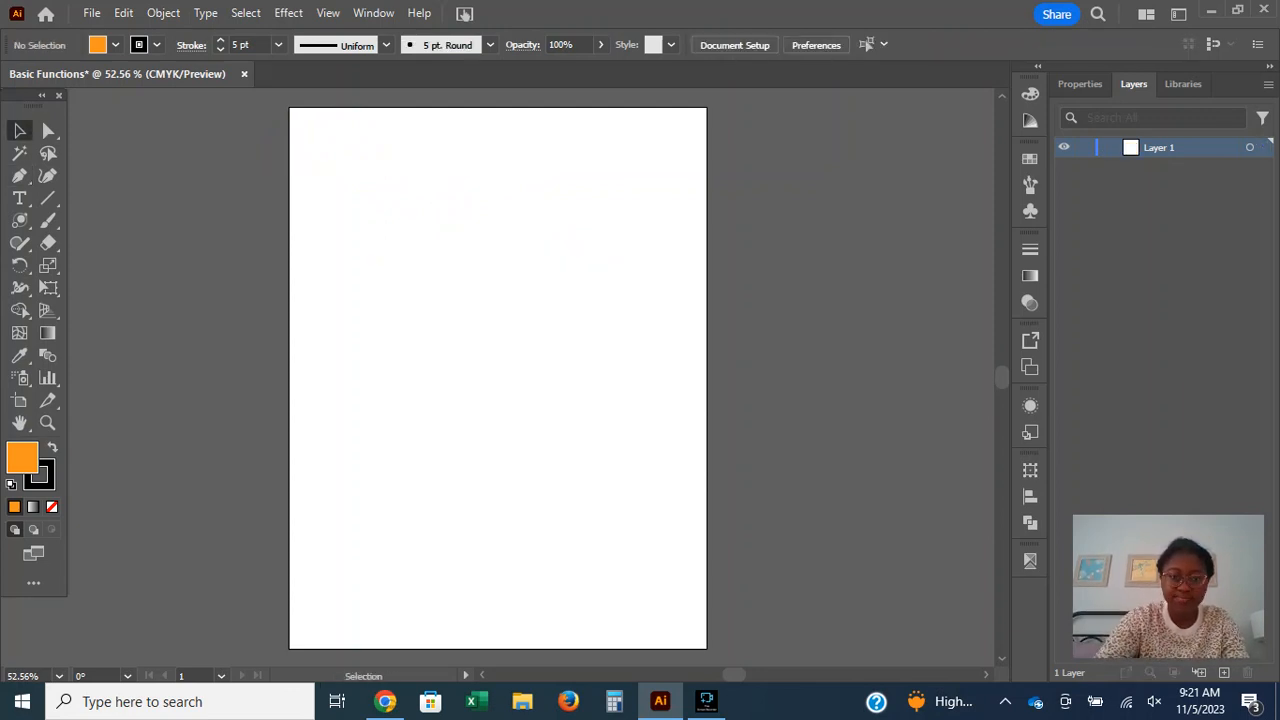
pyautogui.press('p')
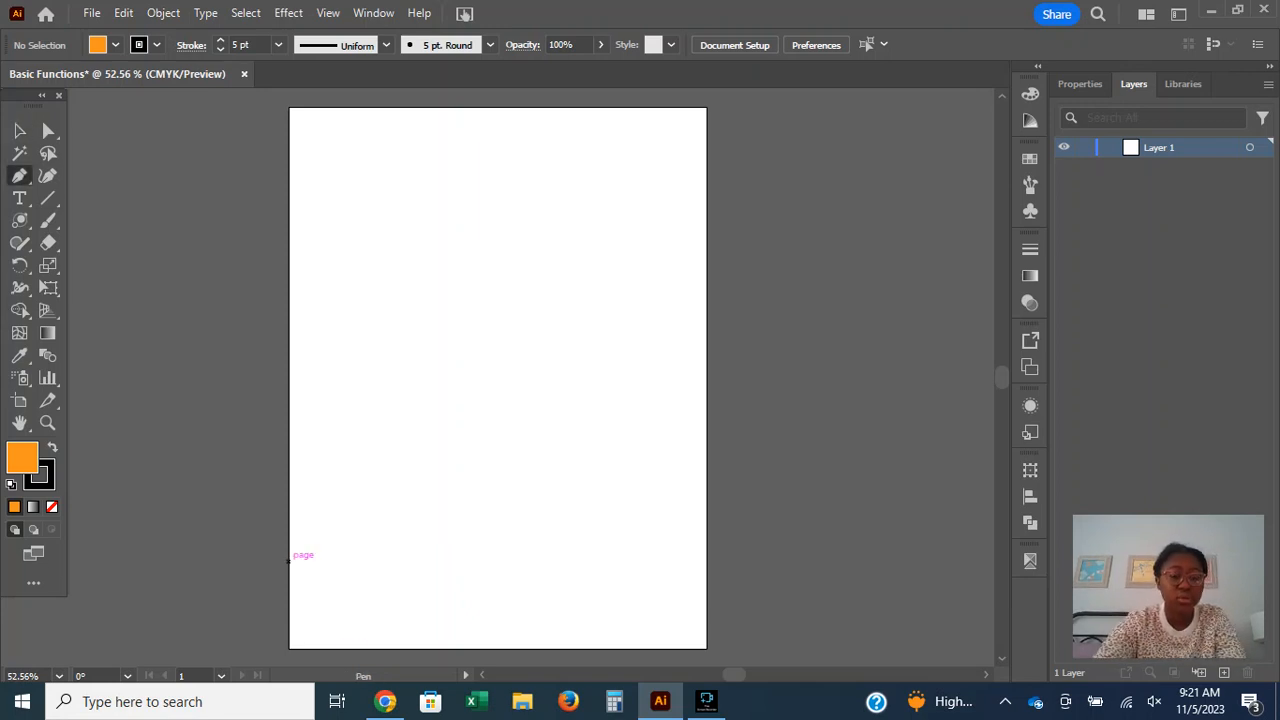
pyautogui.click(385, 701)
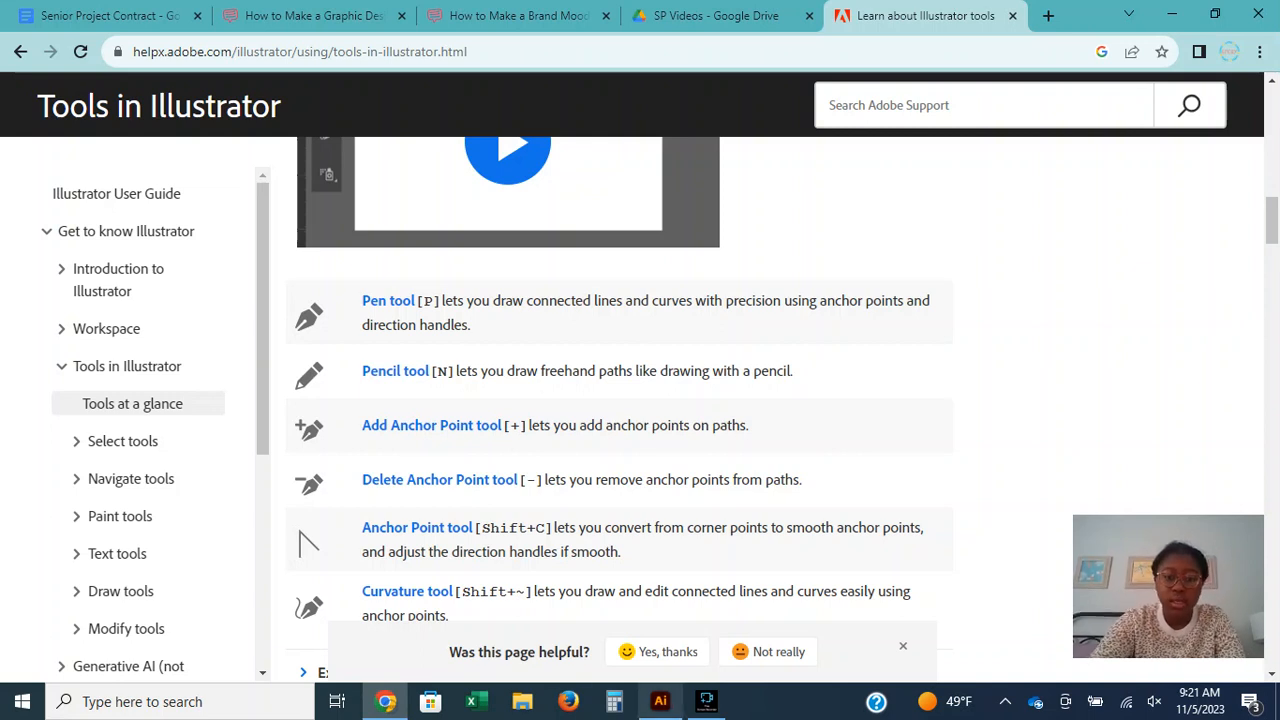
pyautogui.click(660, 701)
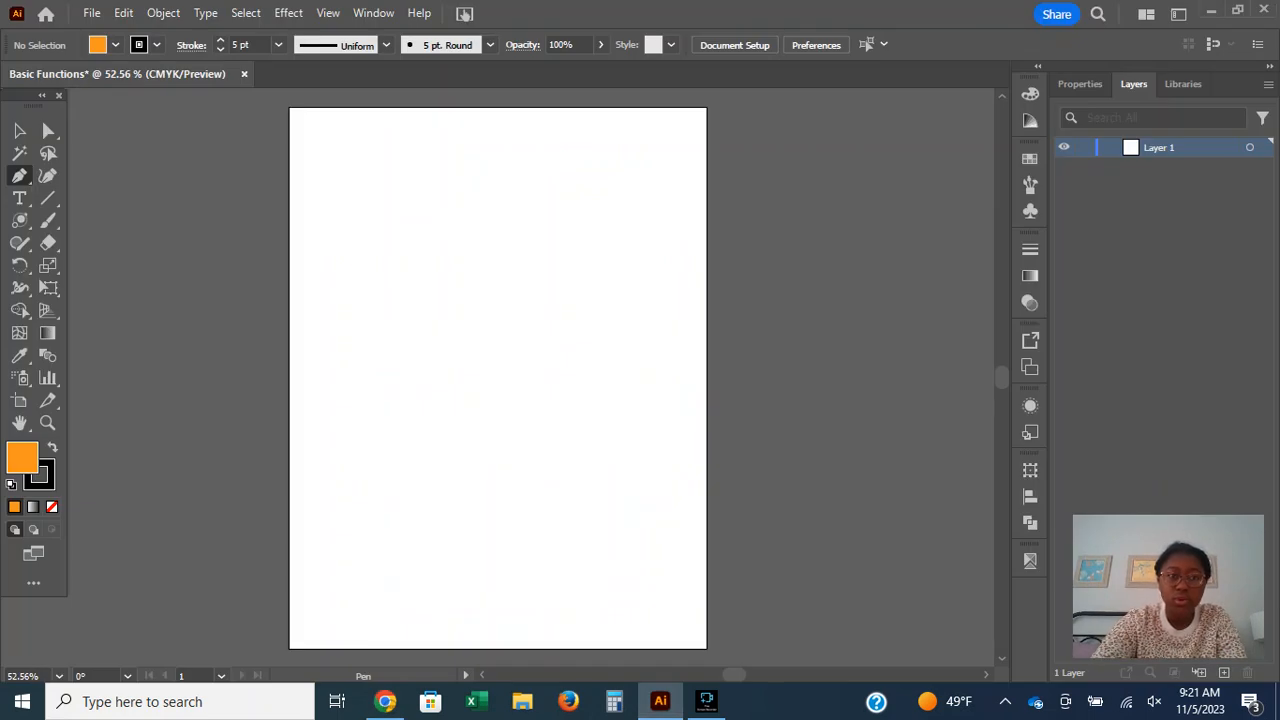
# Draw a closed rectangle about 293 pt wide in the upper part of the artboard with straight Pen tool segments.
pyautogui.click(349, 177)
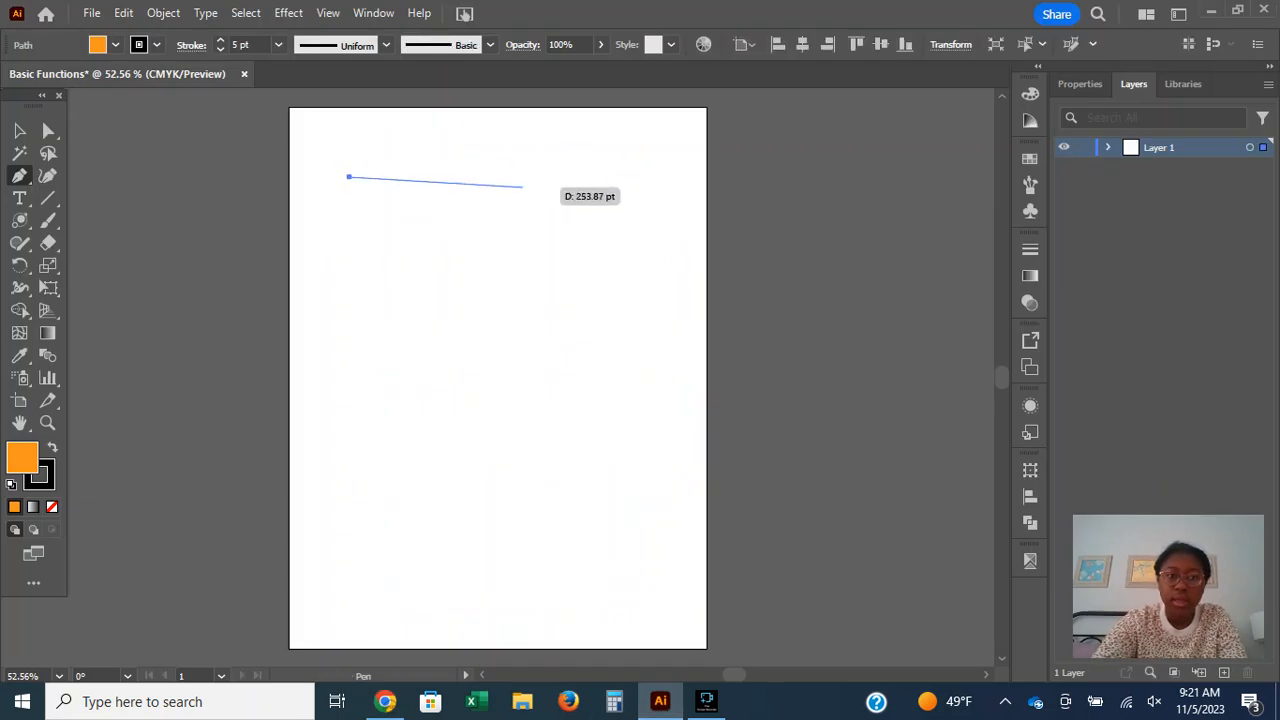
pyautogui.click(551, 177)
pyautogui.click(550, 327)
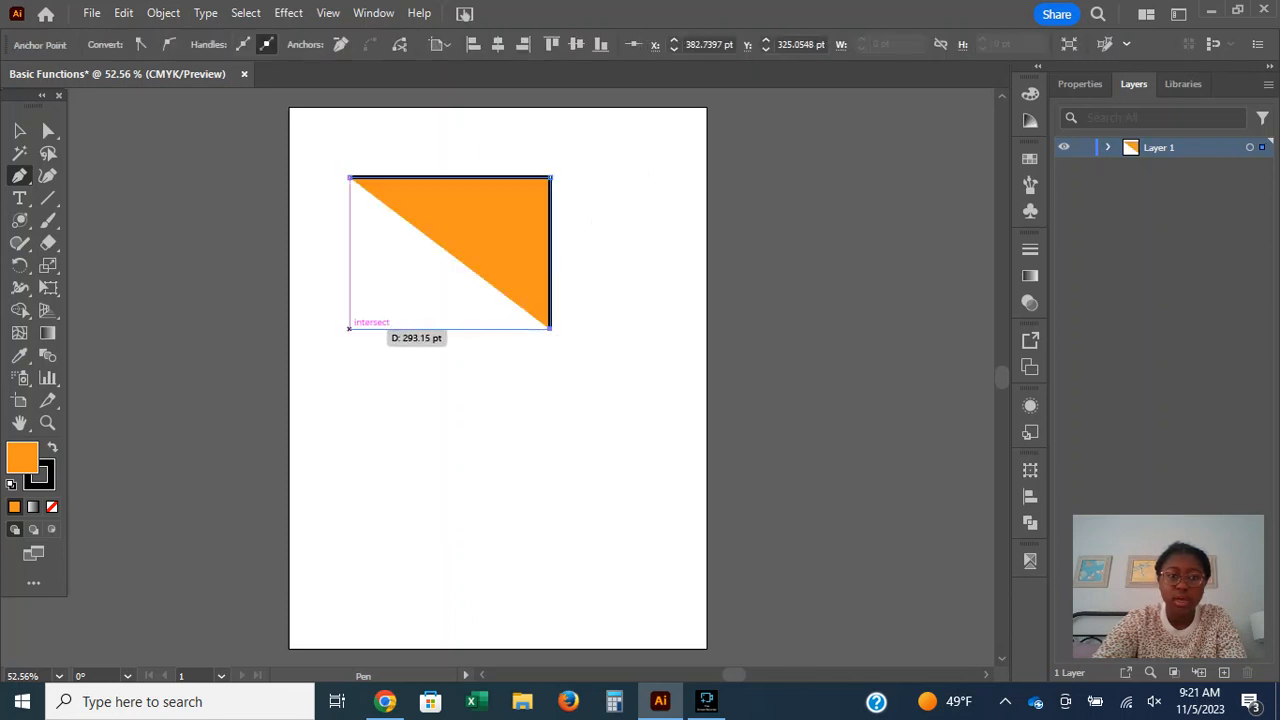
pyautogui.click(349, 327)
pyautogui.click(349, 177)
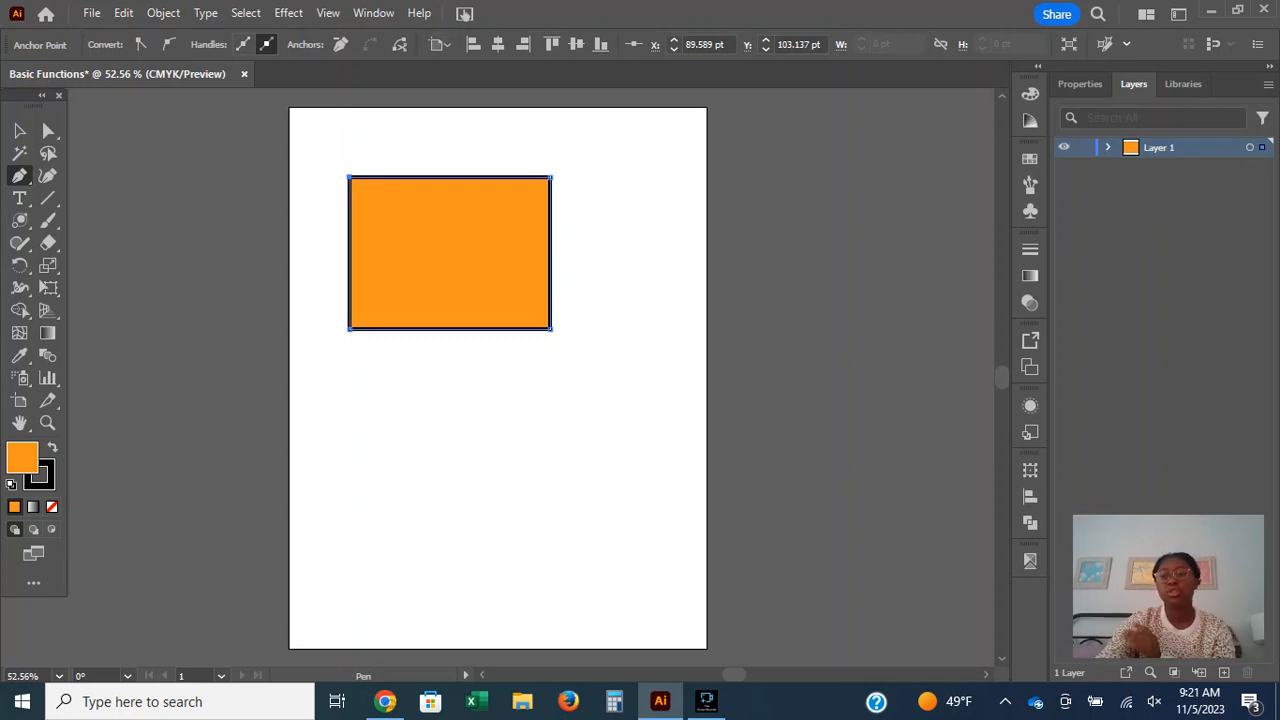
# Draw a closed, irregular curved shape below the rectangle with the Pen tool, using direction handles to bend its segments.
pyautogui.click(333, 377)
pyautogui.click(333, 378)
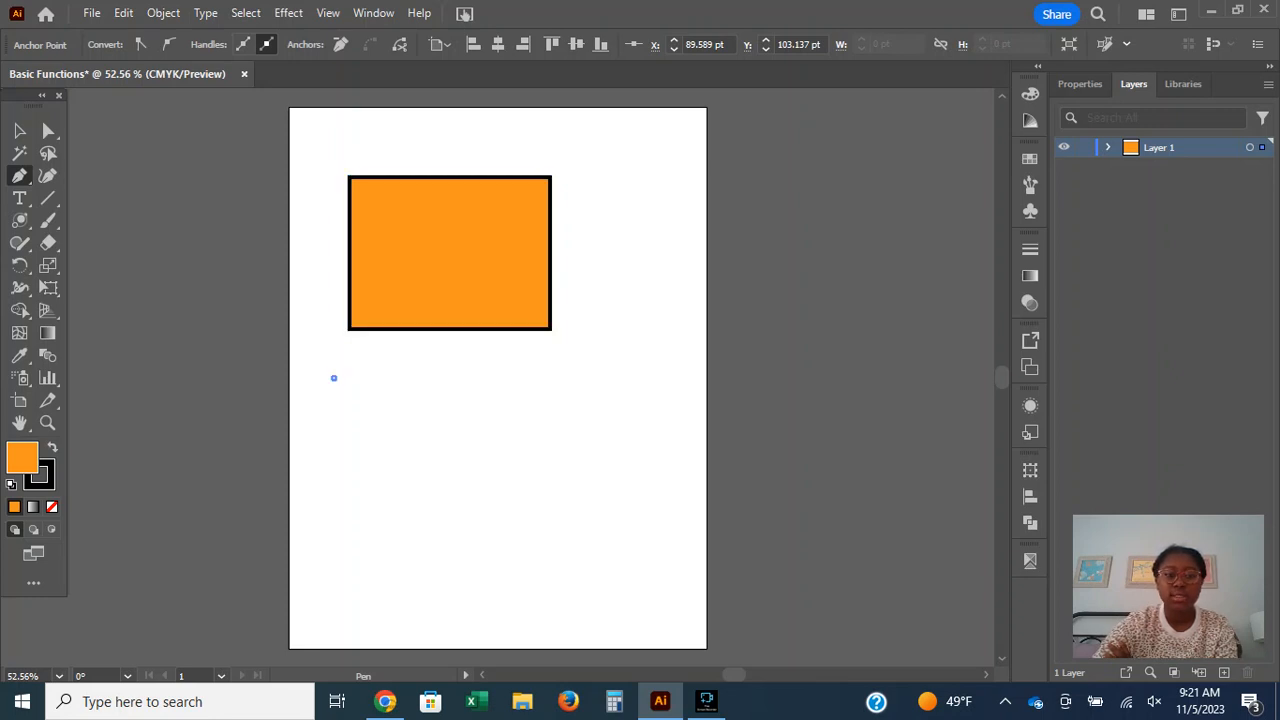
pyautogui.moveTo(334, 378); pyautogui.dragTo(517, 378)
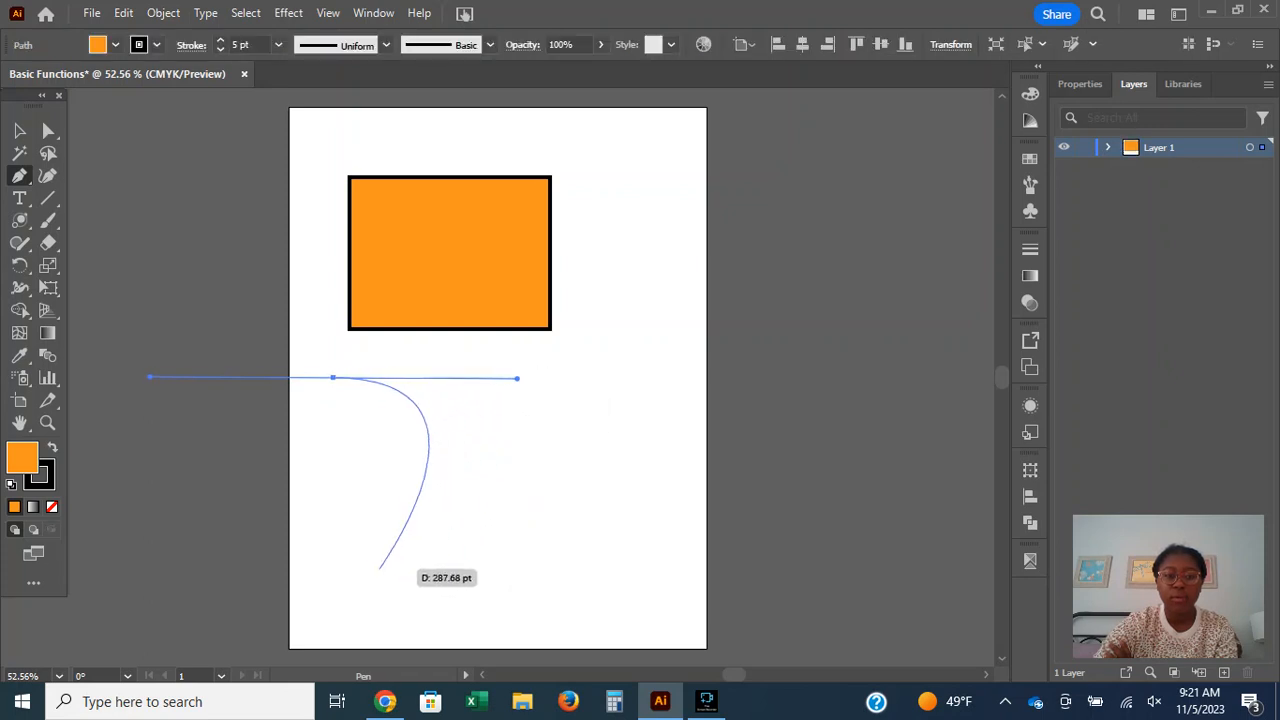
pyautogui.moveTo(445, 503); pyautogui.dragTo(273, 425)
pyautogui.click(333, 377)
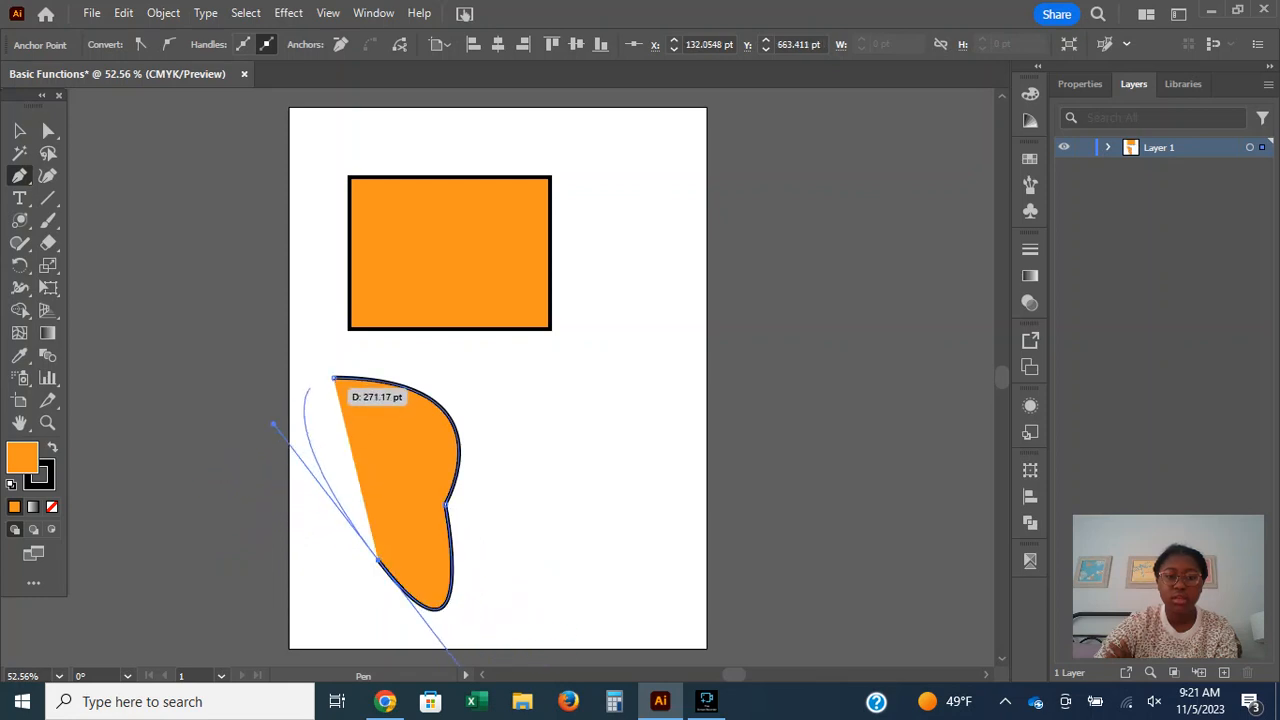
pyautogui.moveTo(333, 377); pyautogui.dragTo(517, 378)
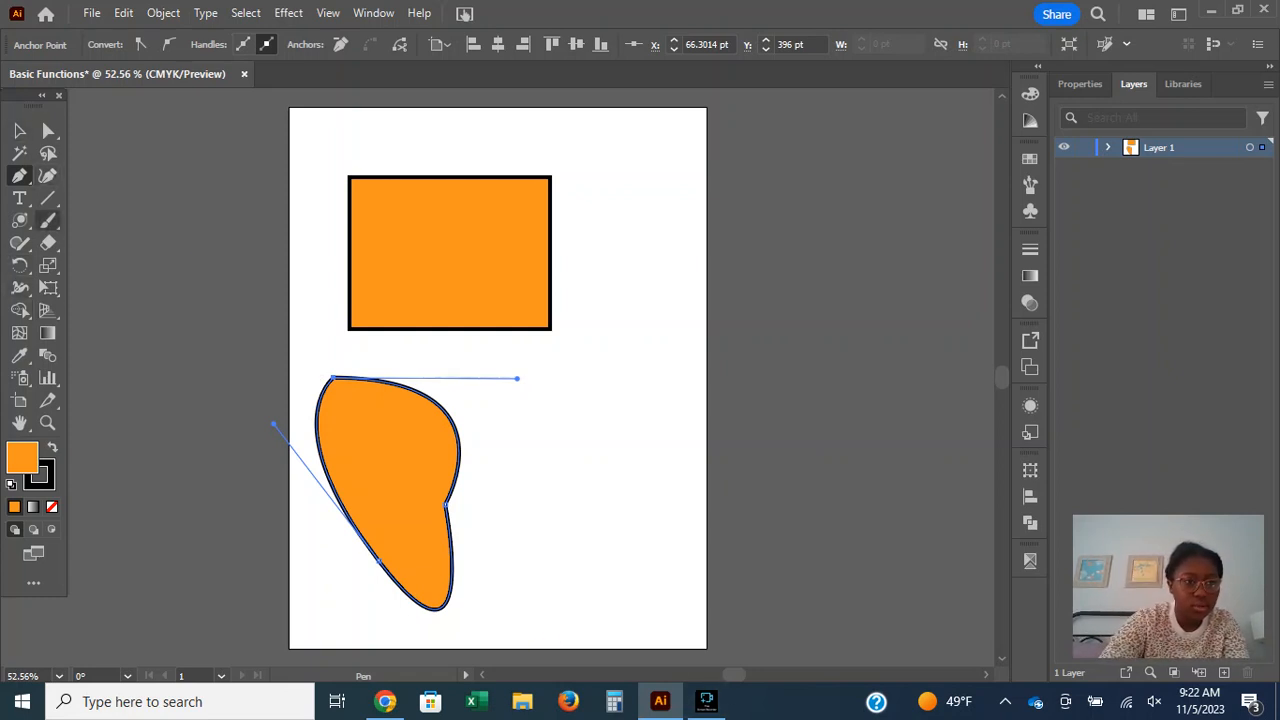
# Look through the Pen tool variants and the Curvature tool, and choose the Pencil tool from the Shaper tool group.
pyautogui.rightClick(20, 176)
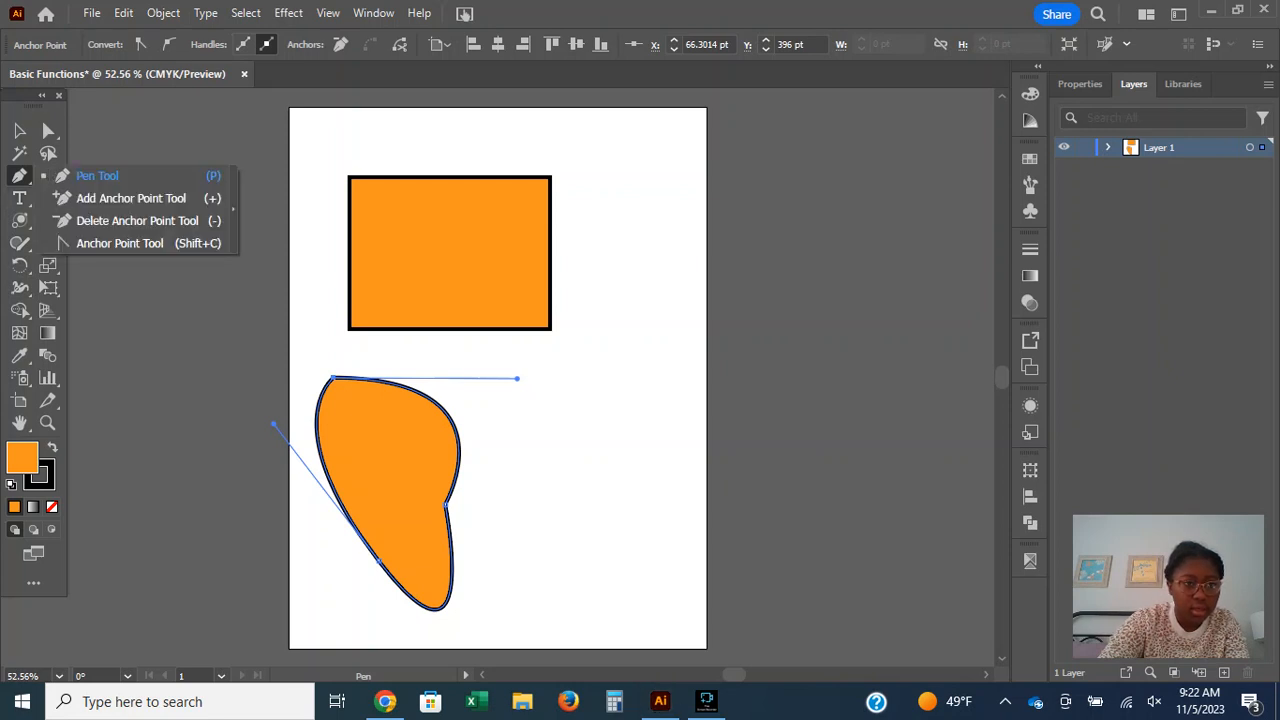
pyautogui.click(97, 176)
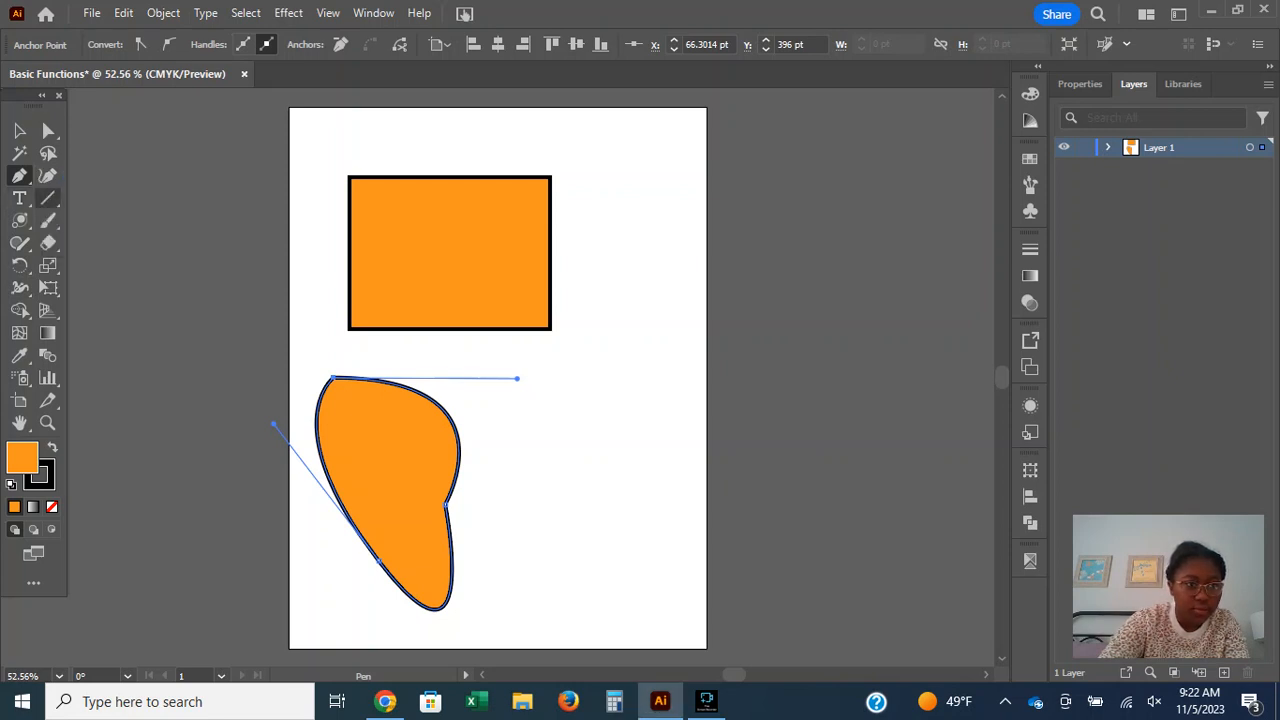
pyautogui.click(48, 221)
pyautogui.click(48, 175)
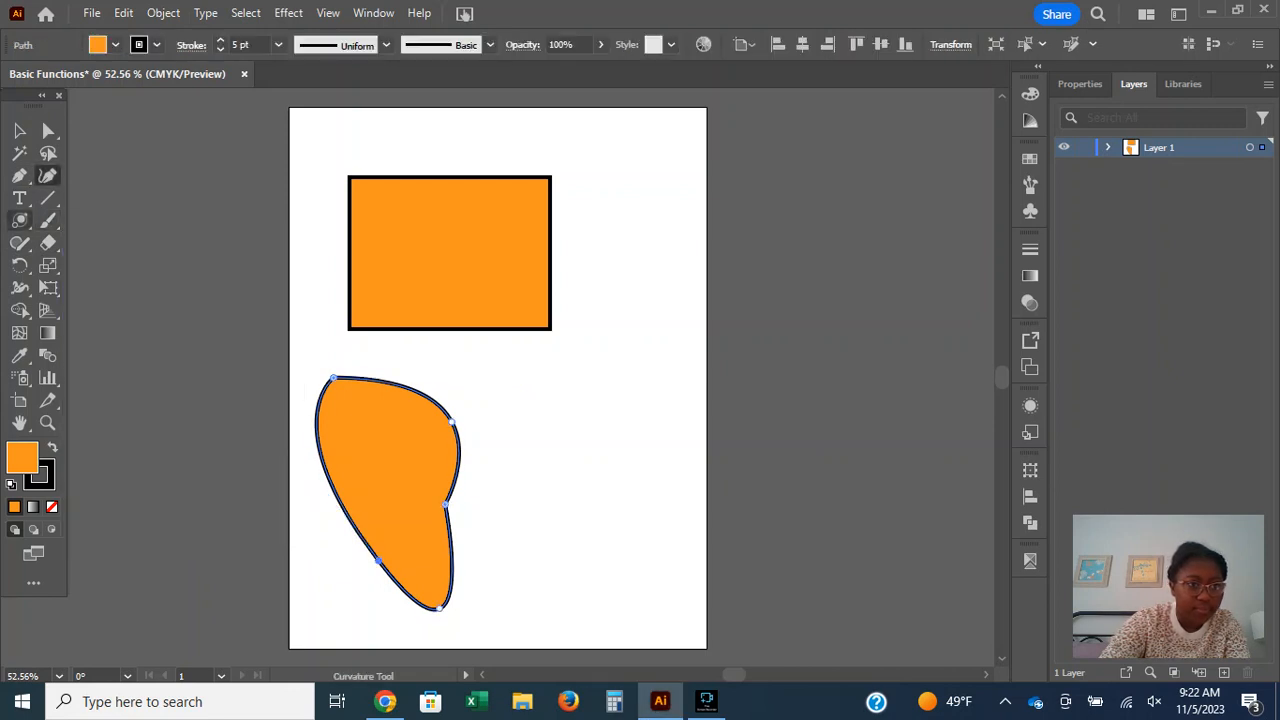
pyautogui.click(20, 243)
pyautogui.click(62, 243)
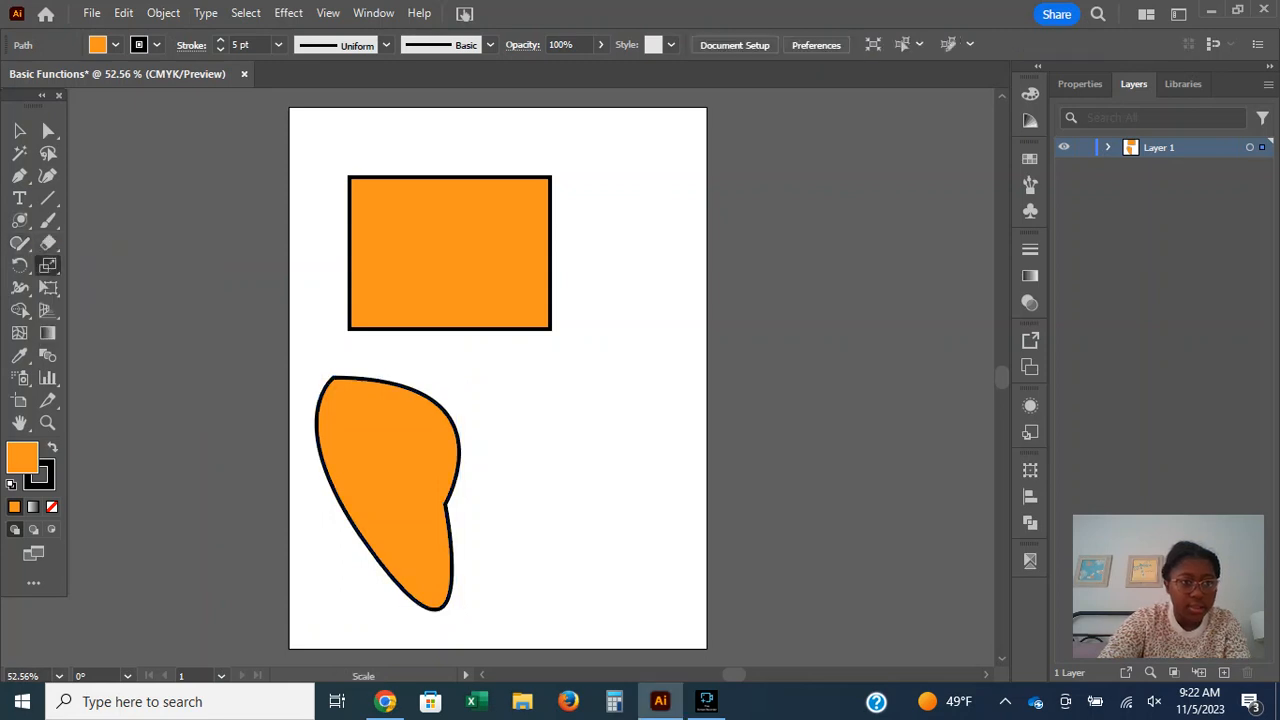
pyautogui.click(20, 243)
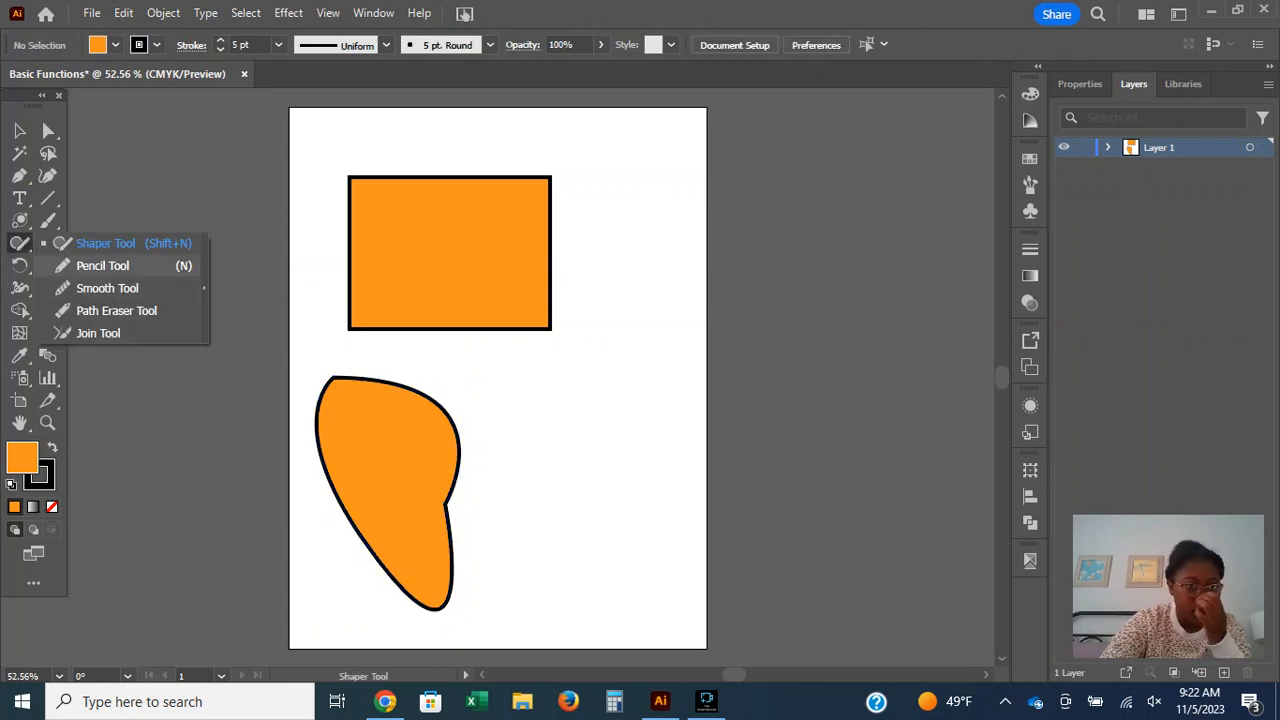
pyautogui.click(102, 265)
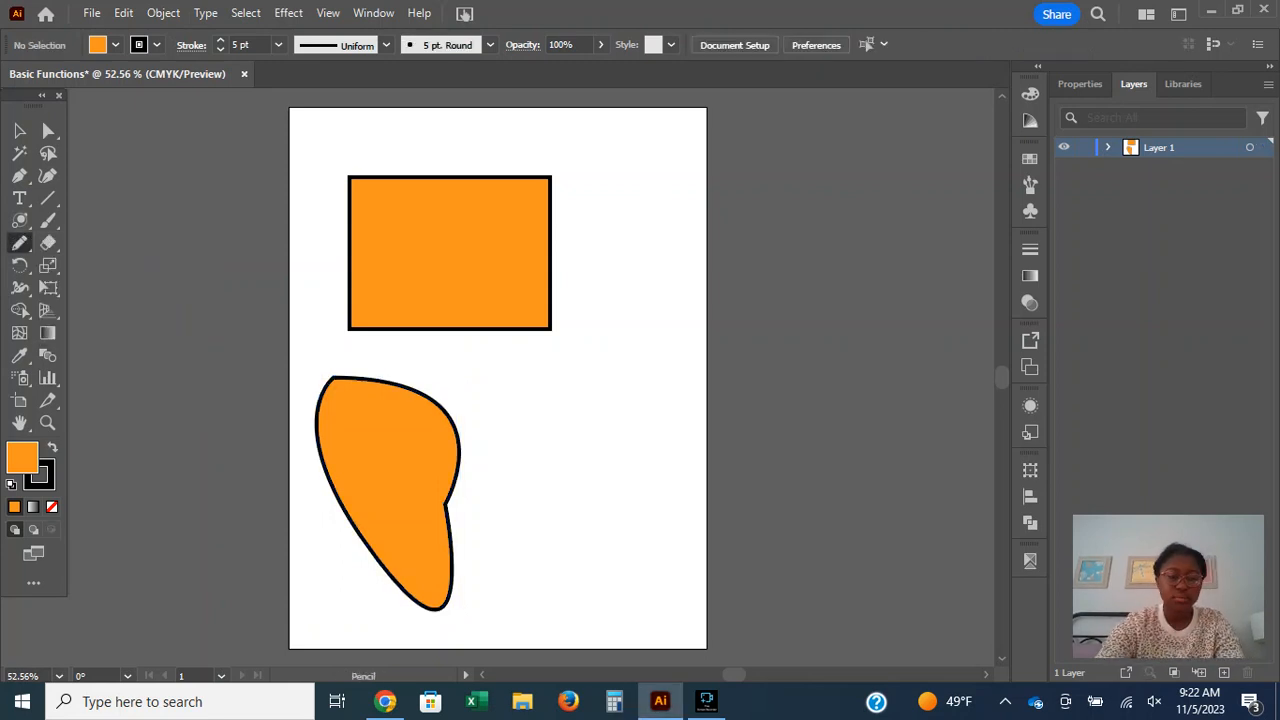
# Check the Pencil tool on Adobe's help page in Chrome, return to Illustrator, and draw a closed notched freehand shape with a heart below it.
pyautogui.click(385, 701)
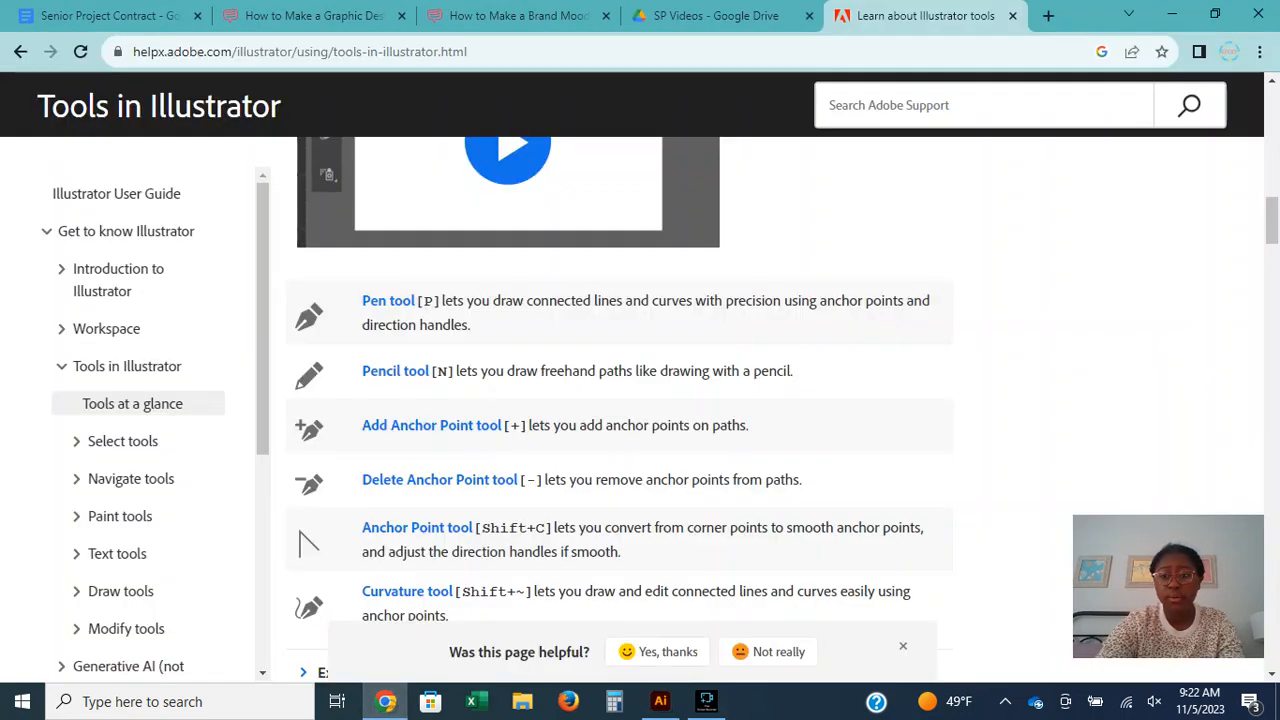
pyautogui.click(660, 701)
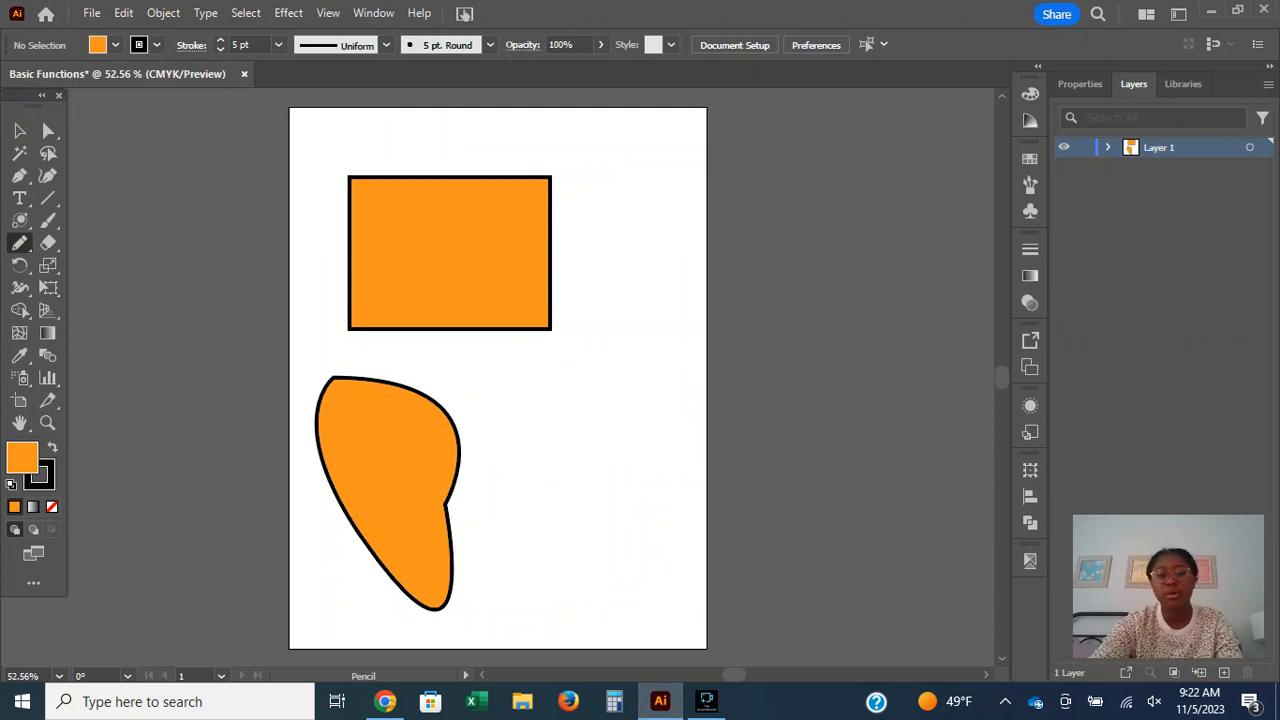
pyautogui.moveTo(529, 424)
pyautogui.mouseDown()
pyautogui.moveTo(577, 373)
pyautogui.moveTo(590, 421)
pyautogui.moveTo(638, 388)
pyautogui.moveTo(637, 487)
pyautogui.moveTo(601, 499)
pyautogui.moveTo(529, 426)
pyautogui.mouseUp()
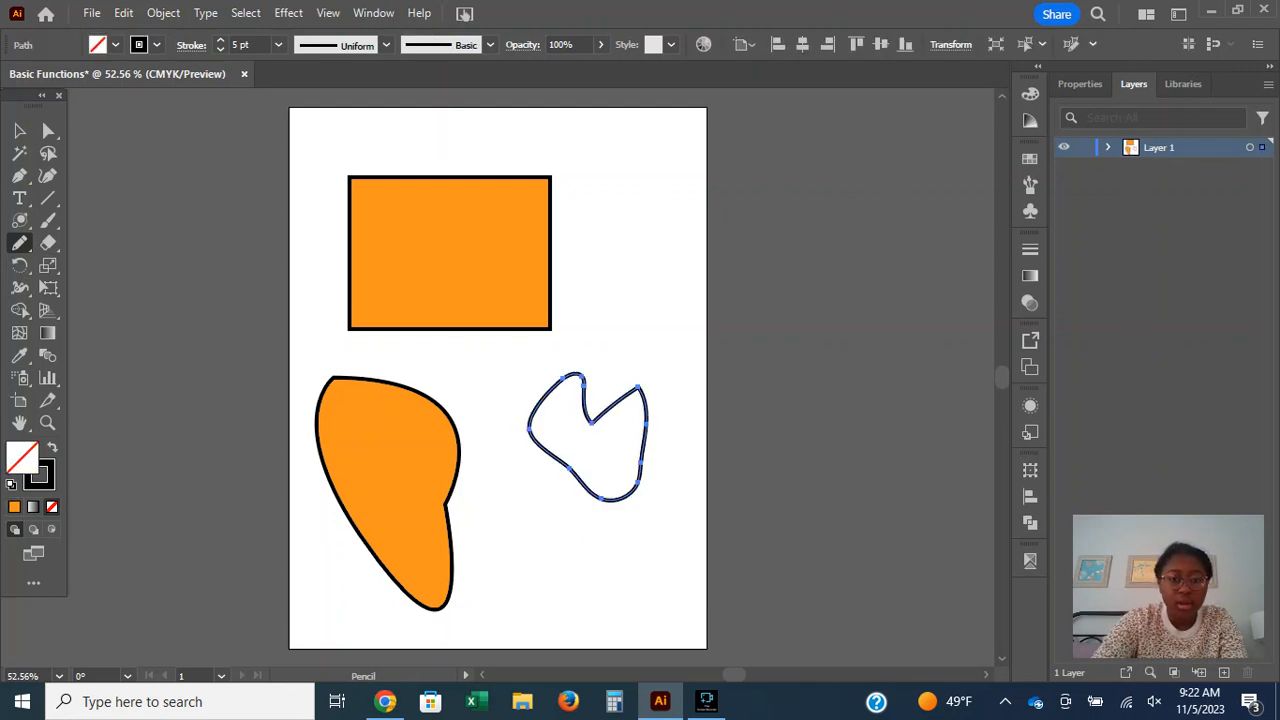
pyautogui.moveTo(560, 556)
pyautogui.mouseDown()
pyautogui.moveTo(565, 602)
pyautogui.moveTo(566, 548)
pyautogui.mouseUp()
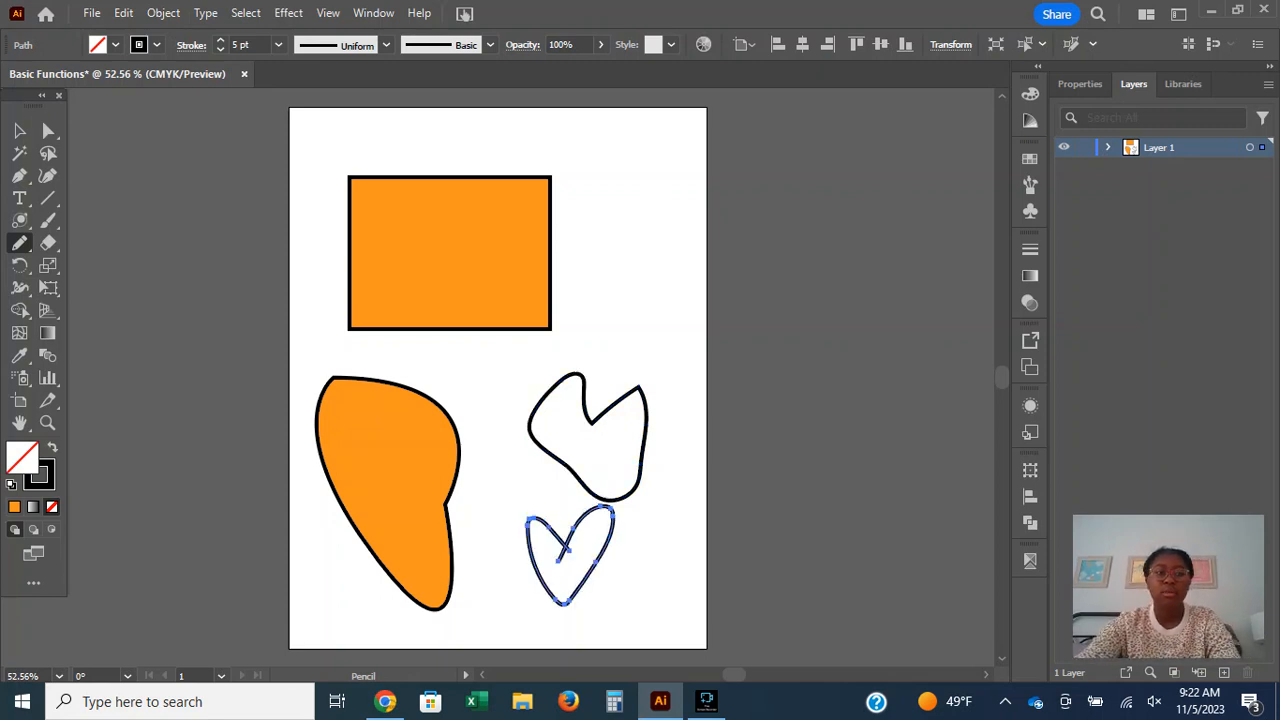
# Paint a narrow freehand heart beside the orange rectangle with the Paintbrush tool and return to the Selection tool.
pyautogui.click(48, 220)
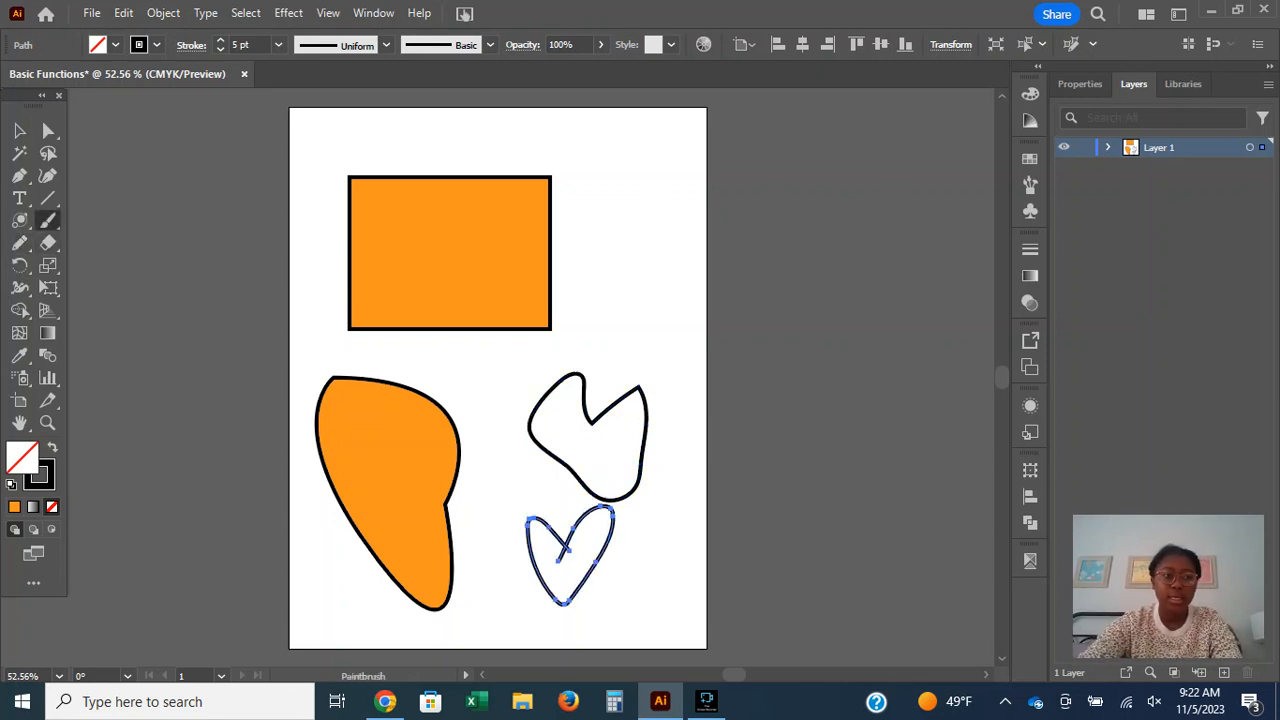
pyautogui.click(48, 220)
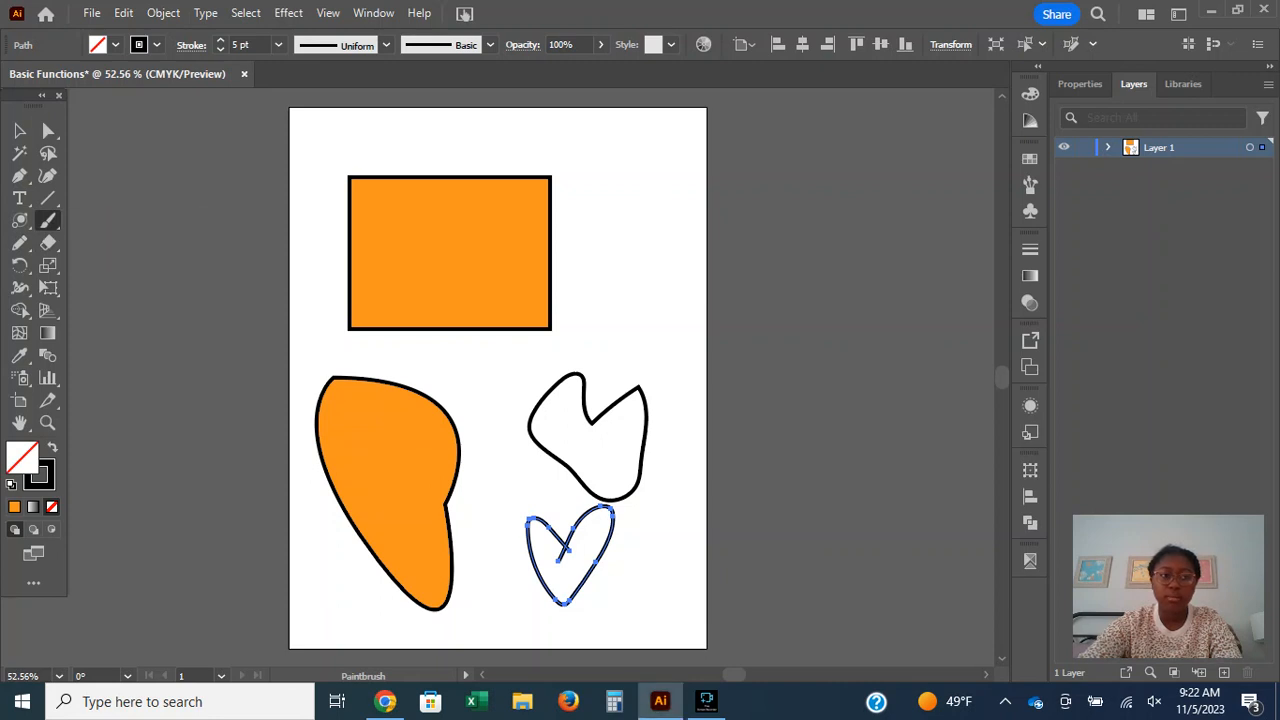
pyautogui.moveTo(628, 246)
pyautogui.mouseDown()
pyautogui.moveTo(649, 315)
pyautogui.moveTo(632, 255)
pyautogui.mouseUp()
pyautogui.press('v')
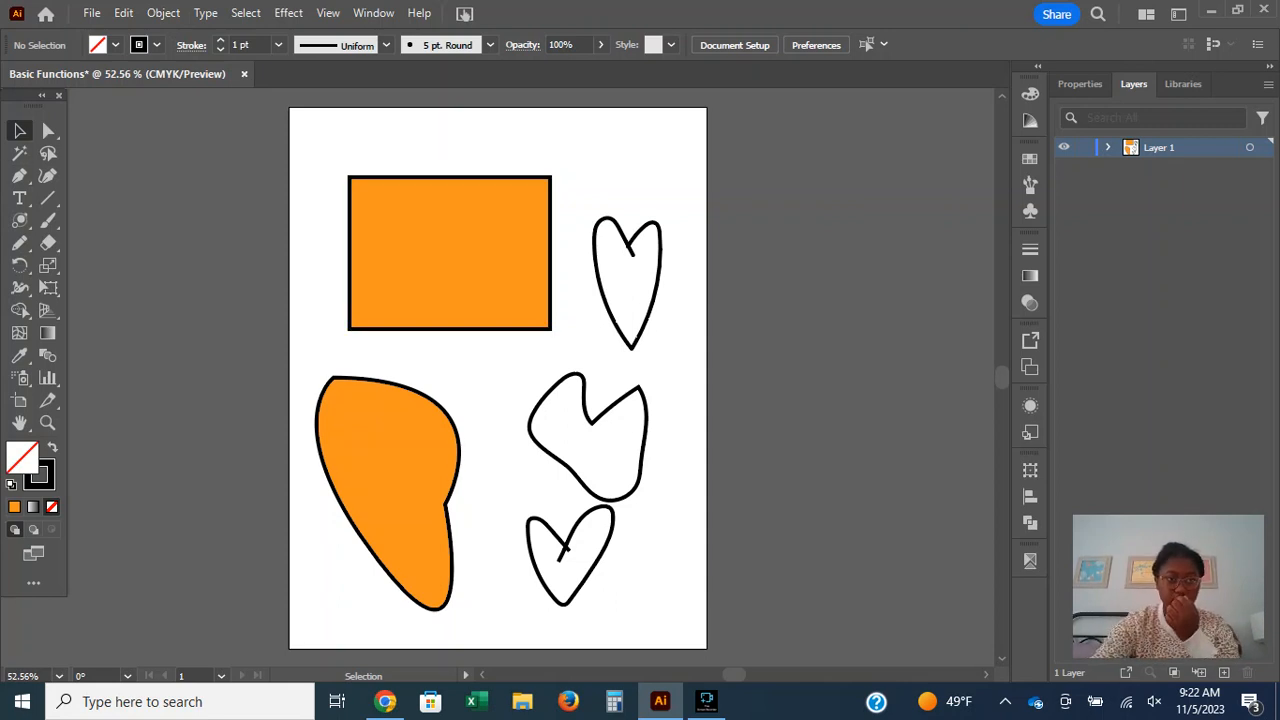
pyautogui.hotkey('ctrl', 'a')
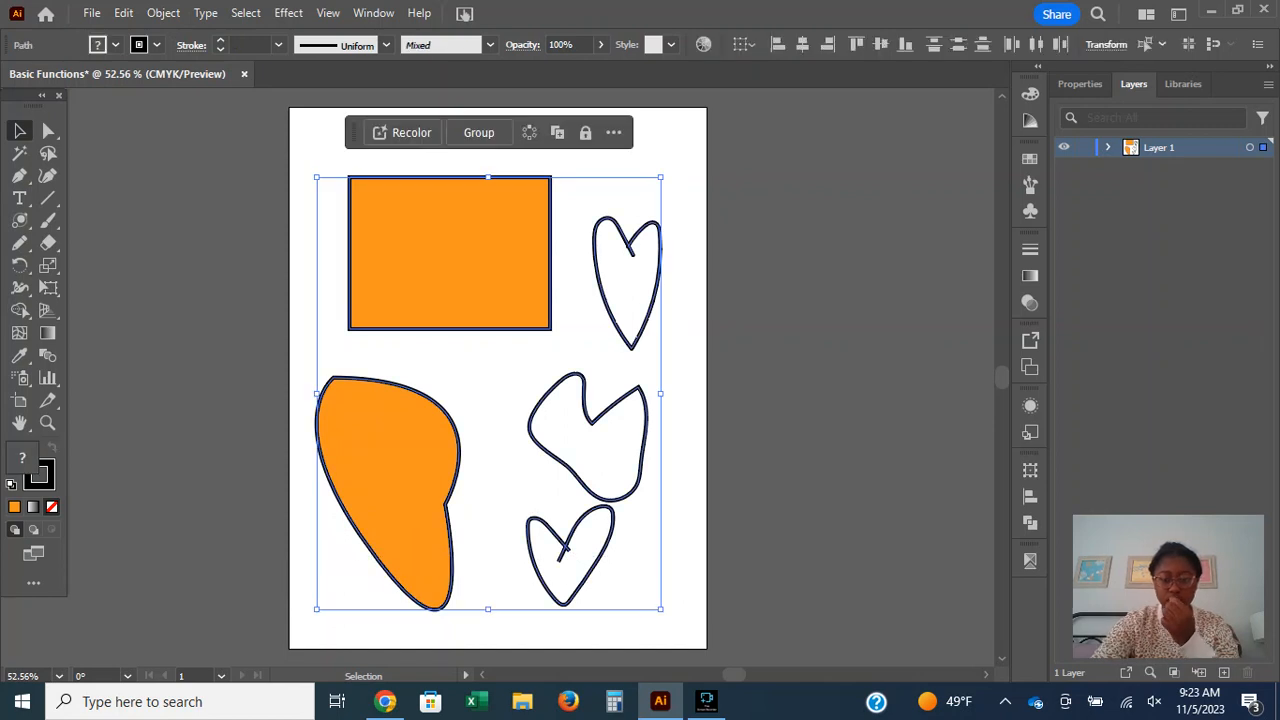
pyautogui.press('Delete')
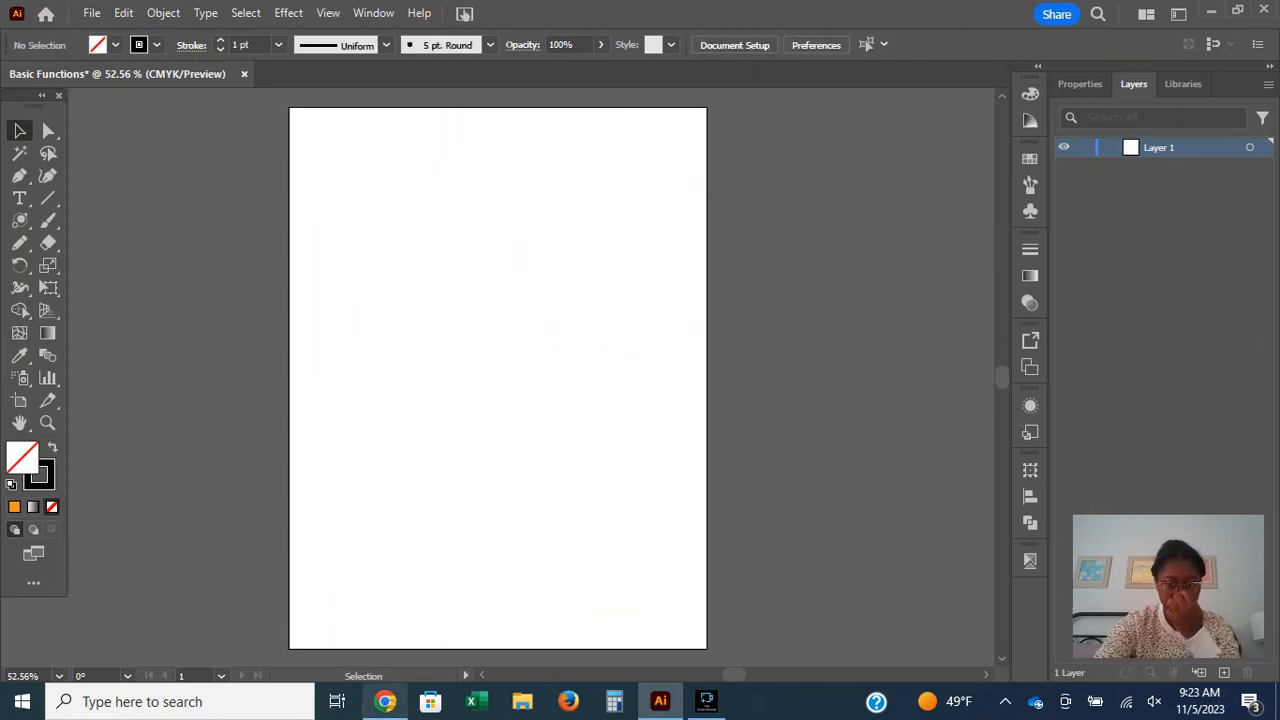
pyautogui.moveTo(706, 701)
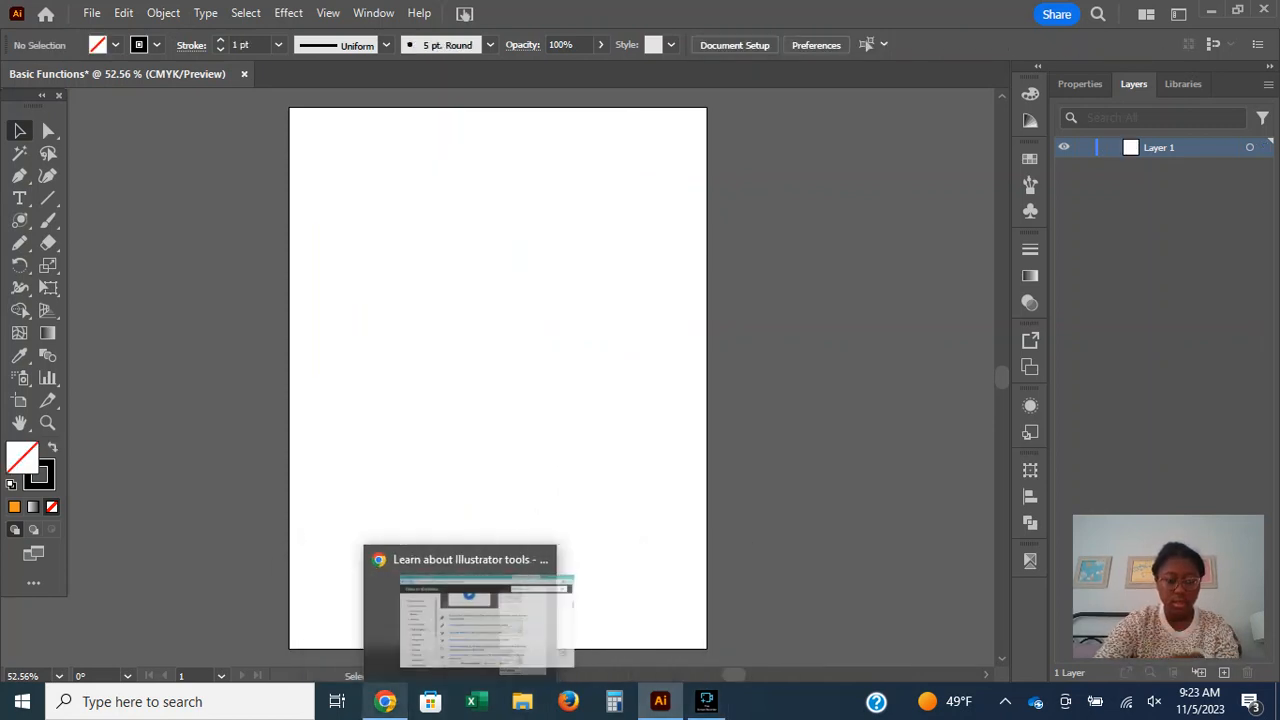
pyautogui.hotkey('ctrl', 'z')
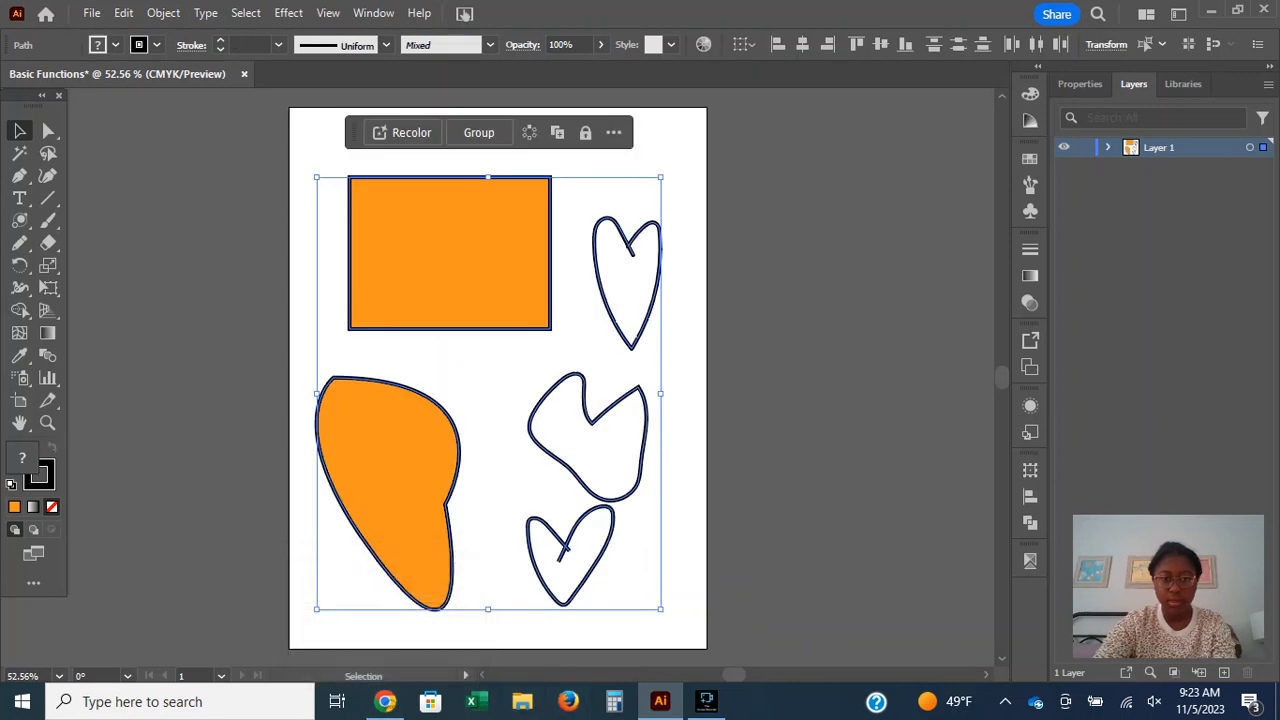
pyautogui.hotkey('ctrl', 'shift', 'a')
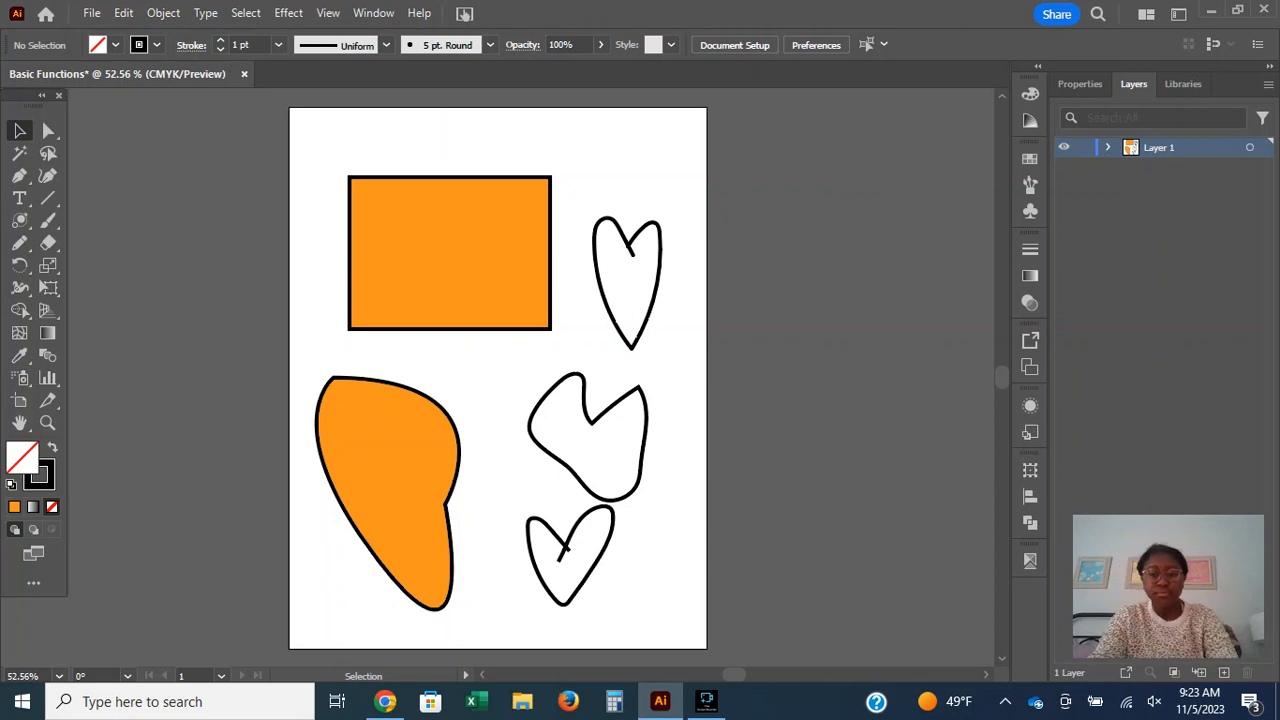
# Recheck Adobe's help page in Chrome, return to Illustrator, and try the Add Anchor Point tool just outside the orange rectangle's upper-left corner.
pyautogui.click(385, 701)
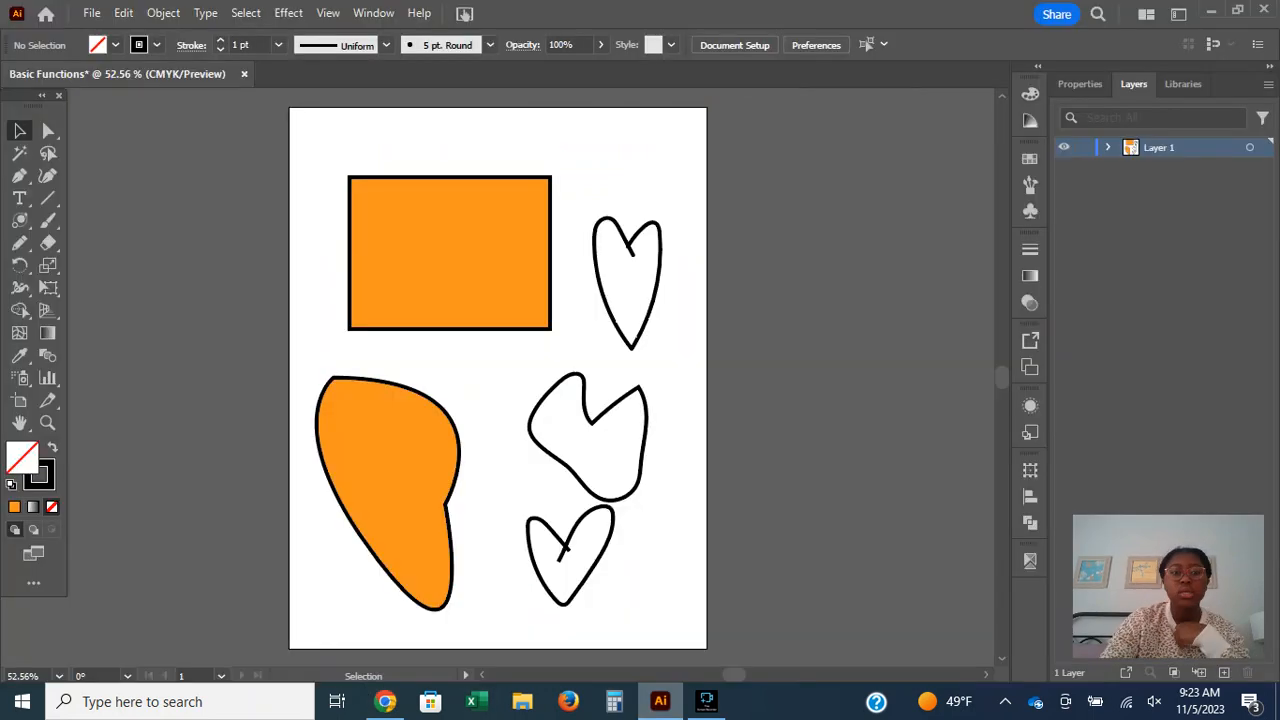
pyautogui.click(660, 701)
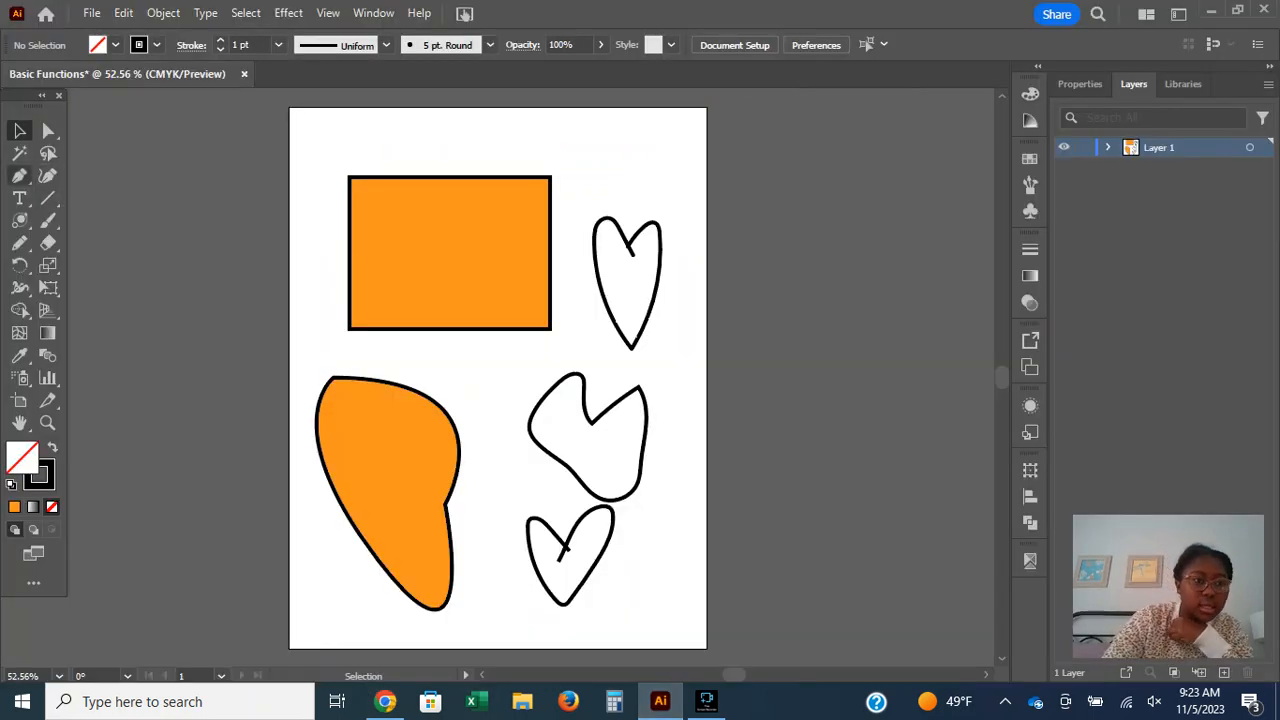
pyautogui.click(19, 175)
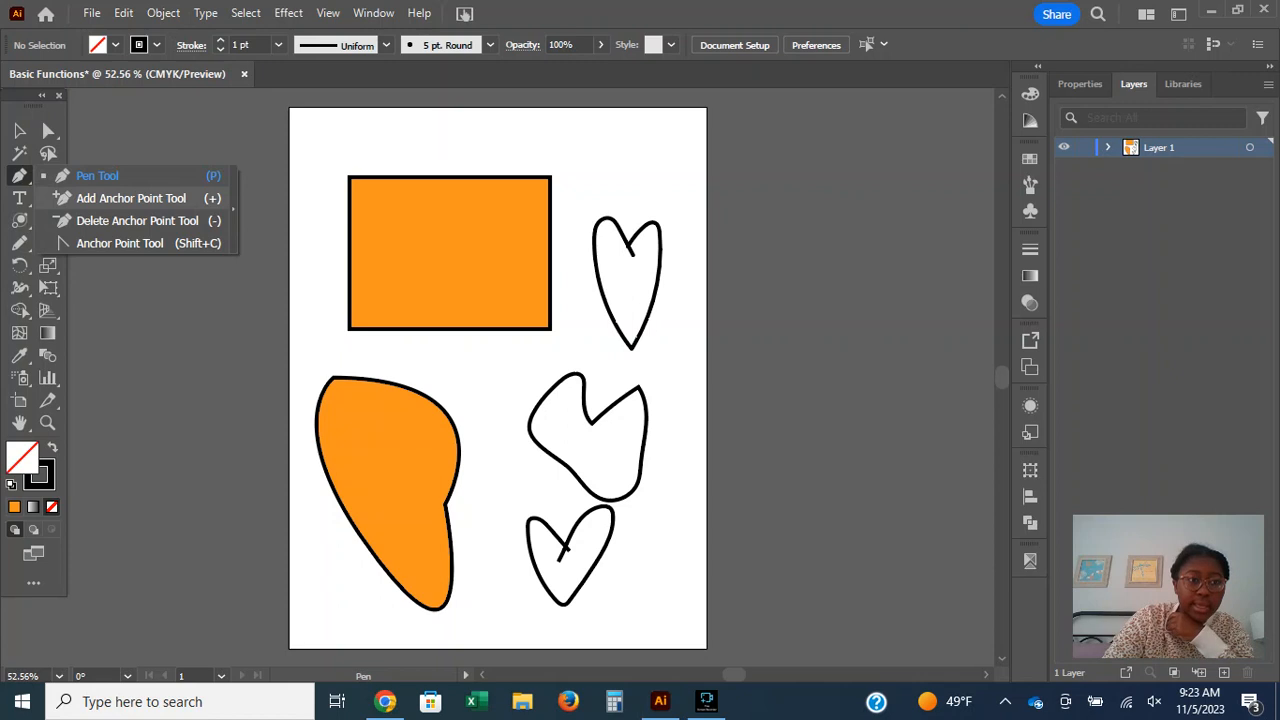
pyautogui.click(131, 198)
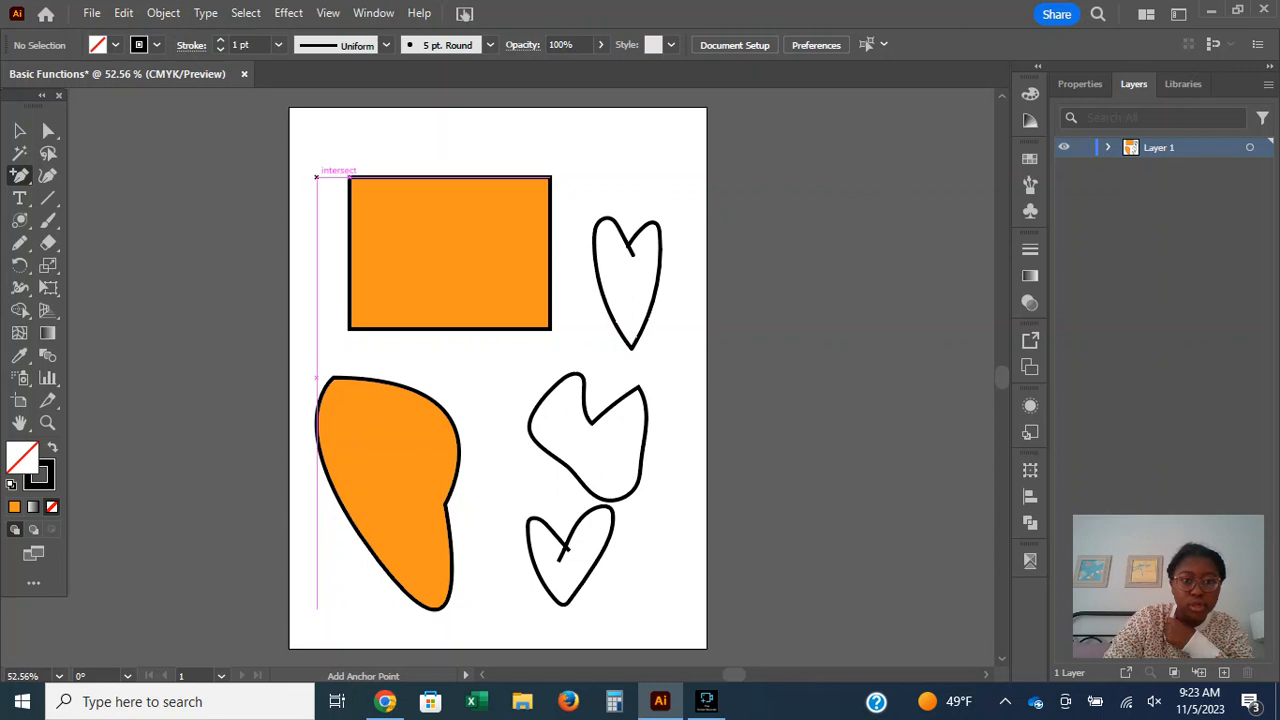
pyautogui.click(316, 177)
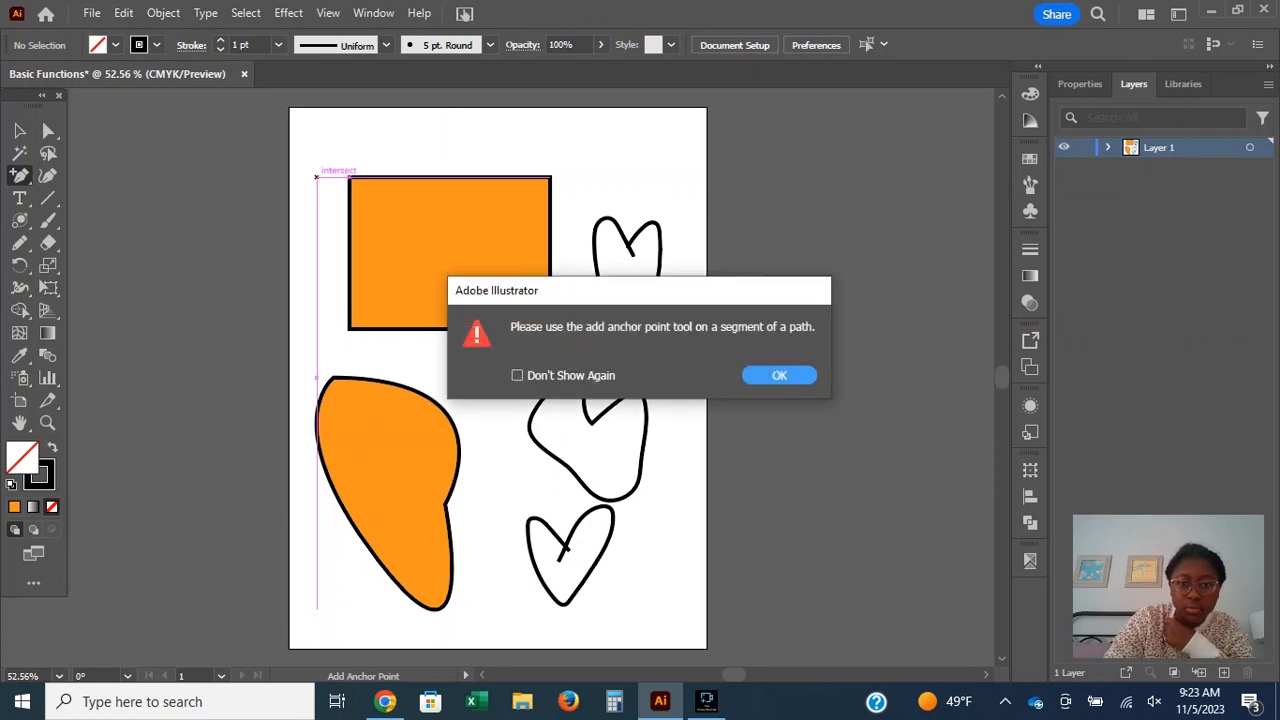
pyautogui.click(779, 375)
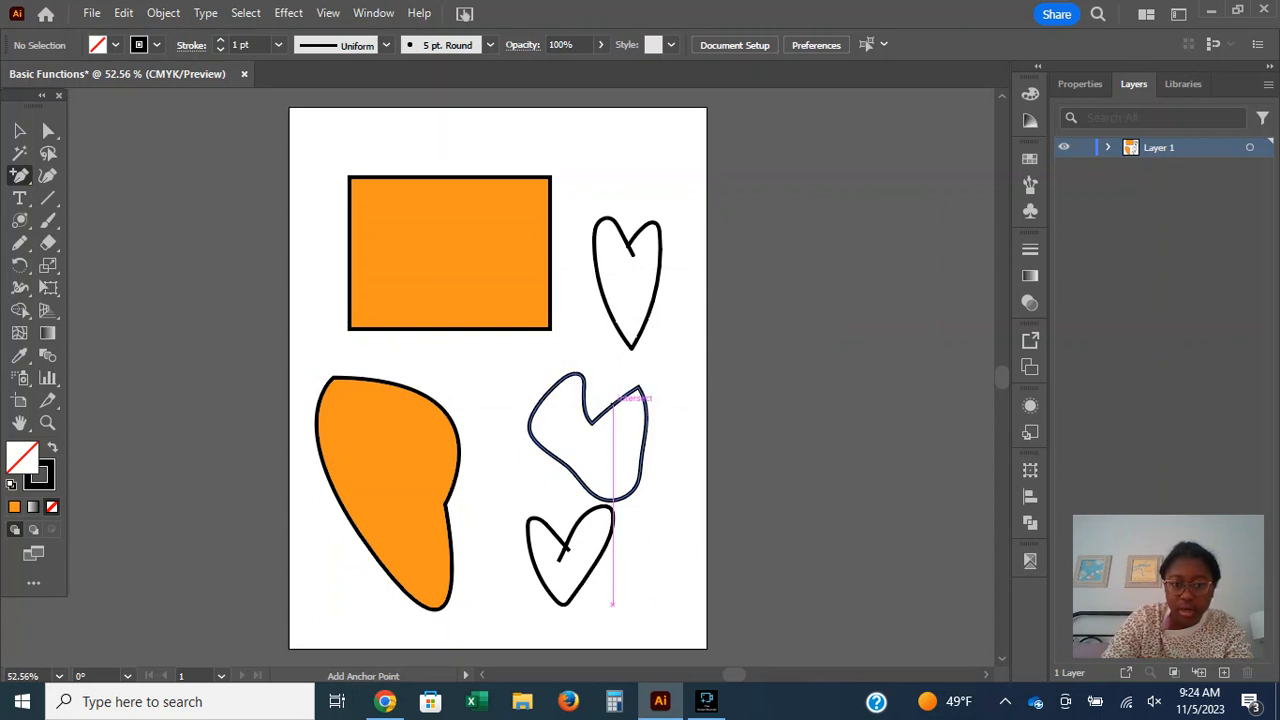
# Add an anchor point on the right slope of the notched pencil shape and raise it about 82 pt with the Direct Selection tool.
pyautogui.click(612, 401)
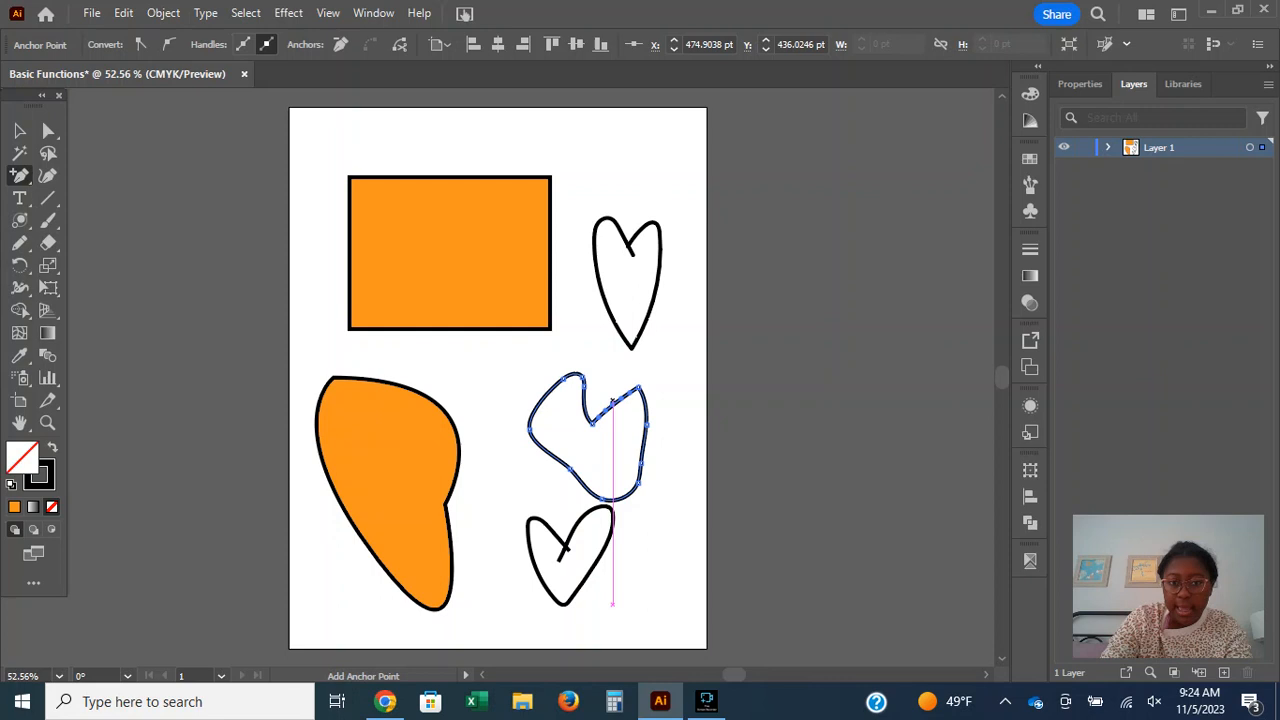
pyautogui.click(48, 130)
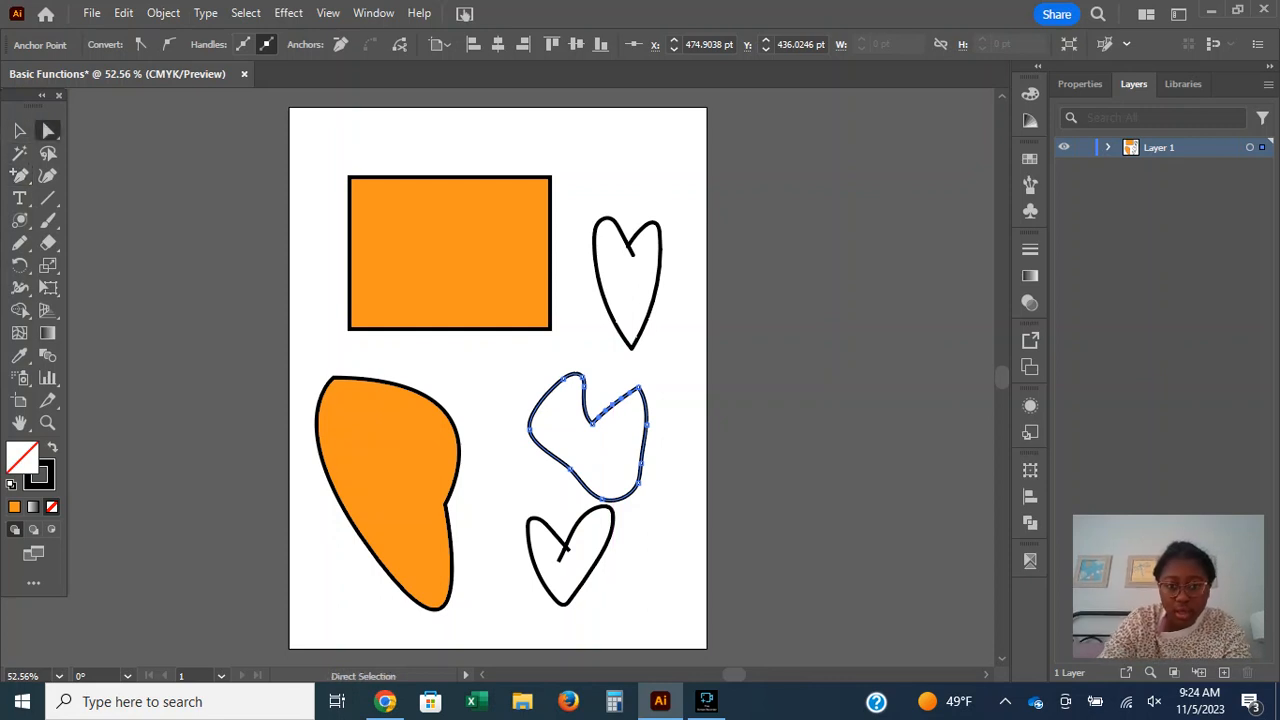
pyautogui.moveTo(612, 400); pyautogui.dragTo(612, 349)
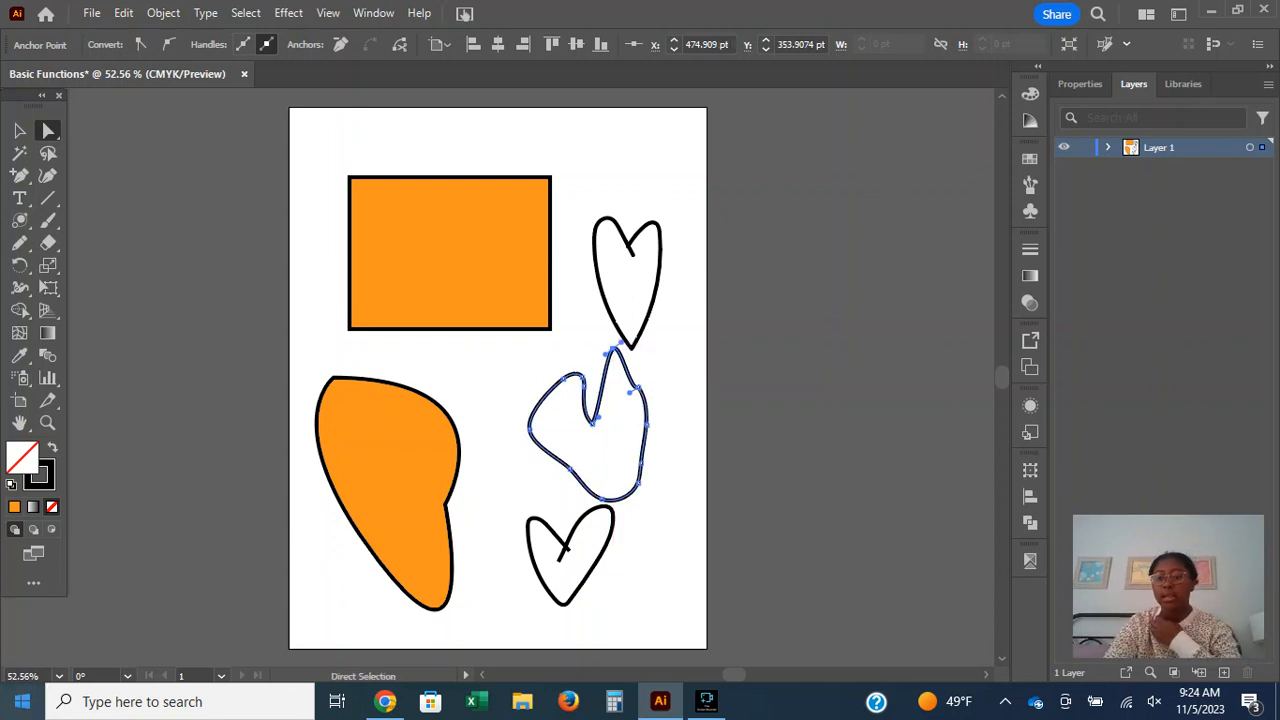
# Delete the notched shape's raised anchor point, the upper heart's bottom anchor and the curved orange shape's inward corner anchor with the Delete Anchor Point tool.
pyautogui.click(385, 701)
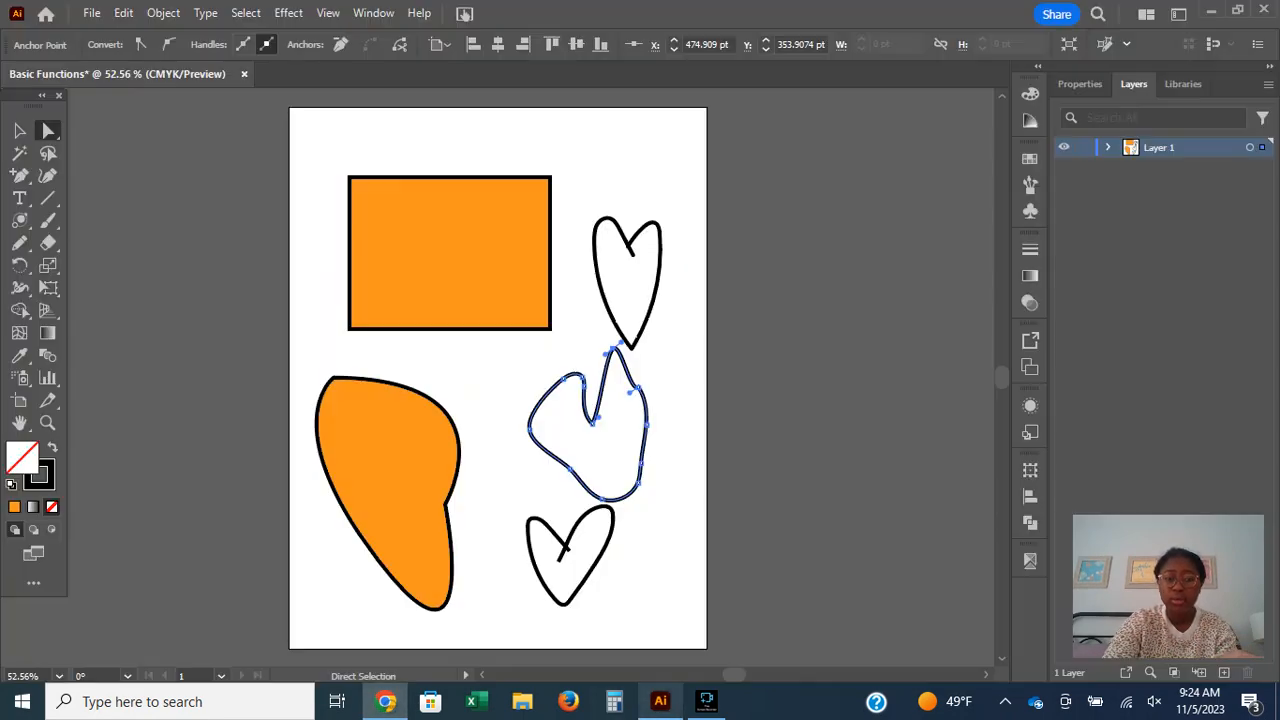
pyautogui.click(660, 701)
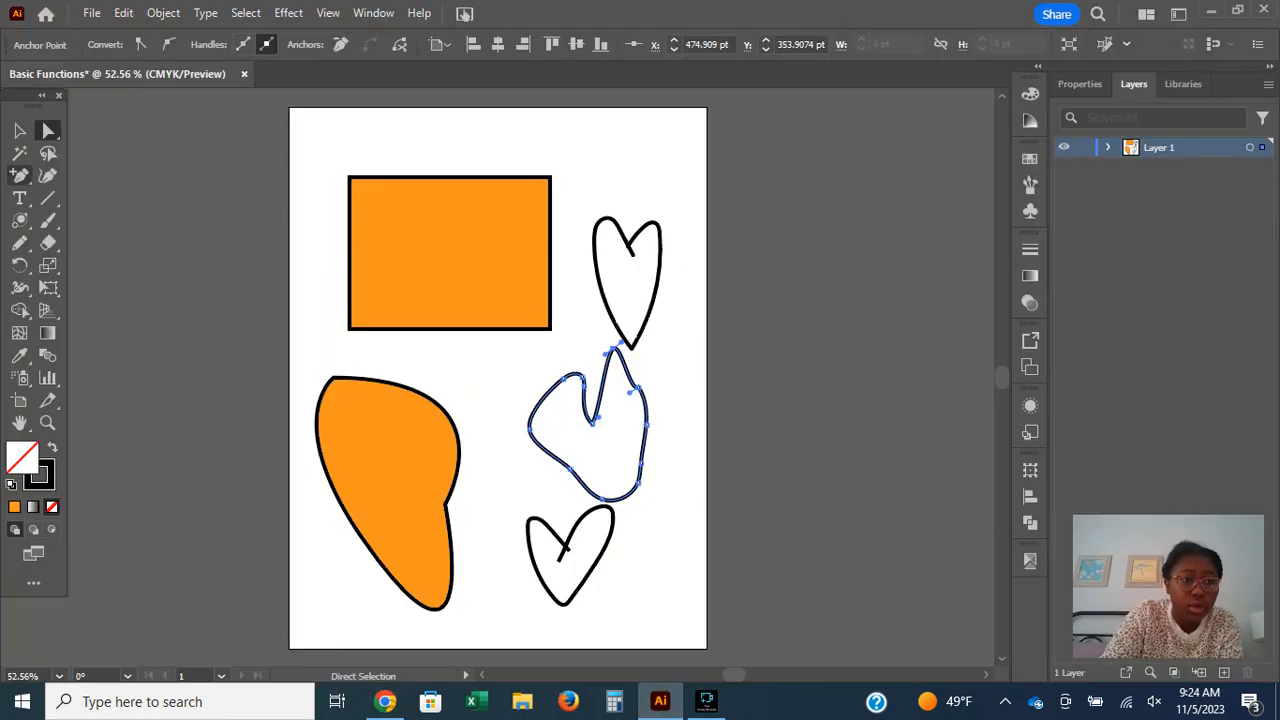
pyautogui.click(19, 175)
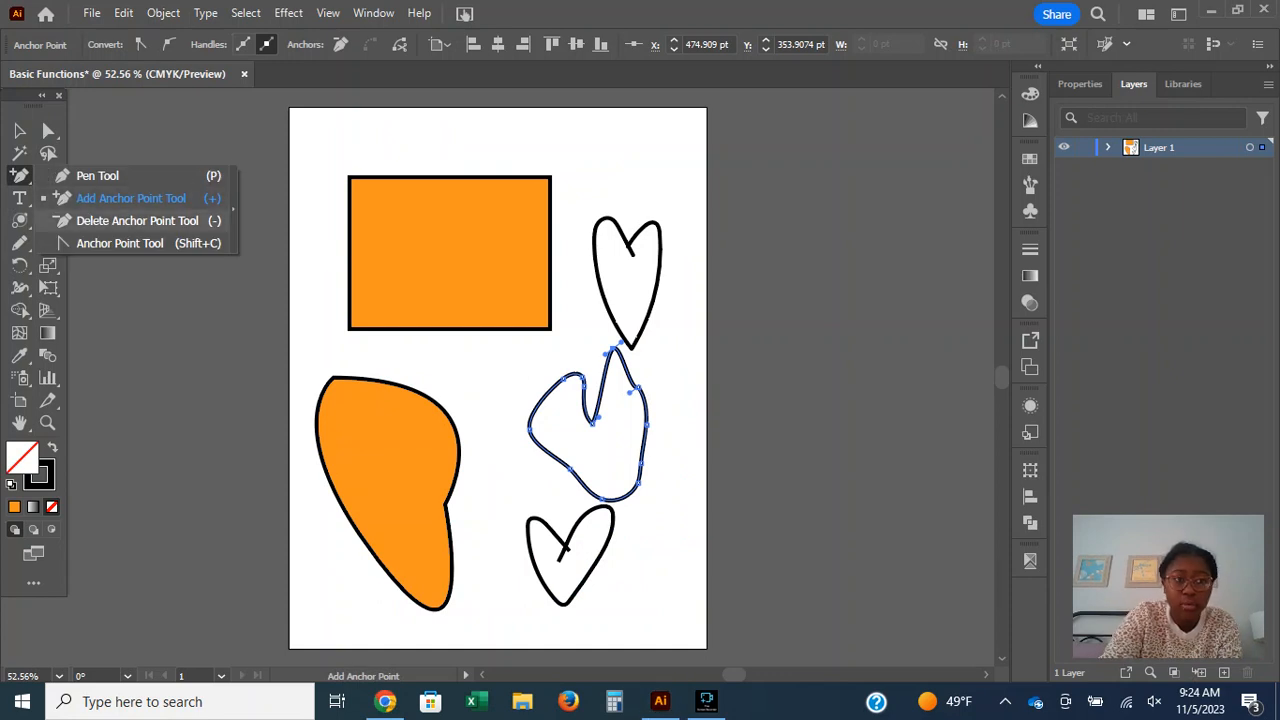
pyautogui.click(137, 221)
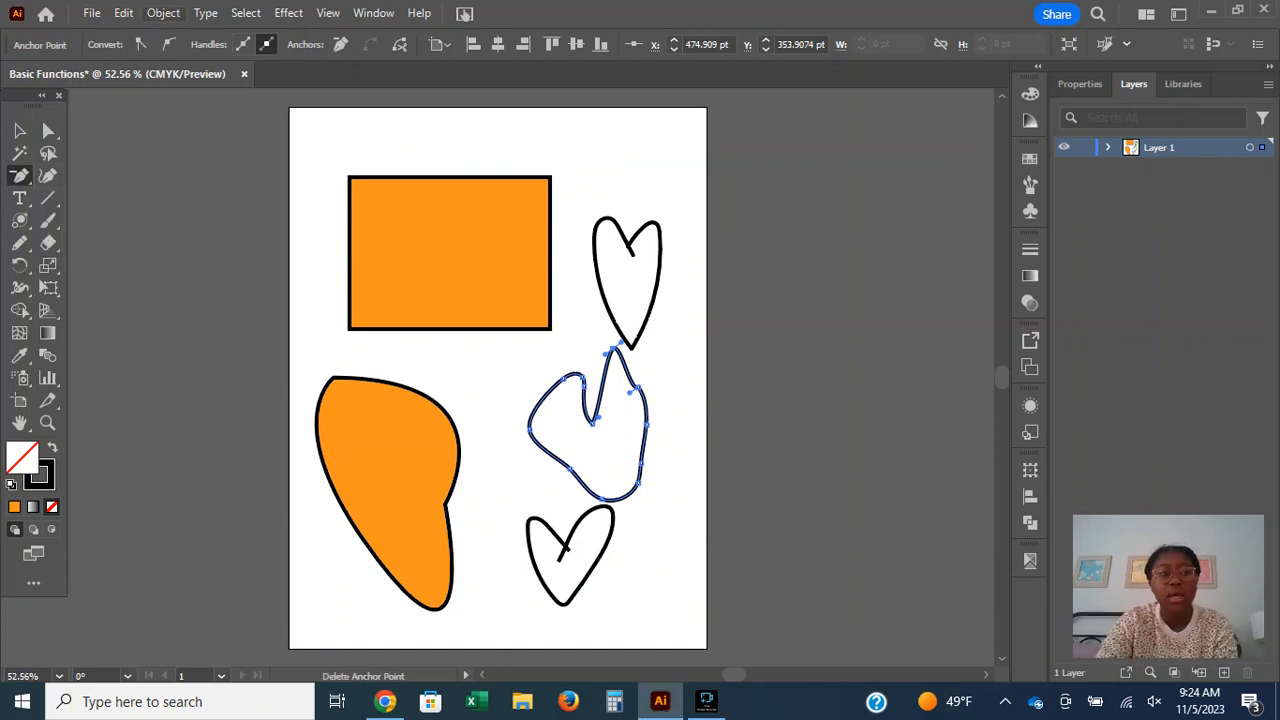
pyautogui.click(328, 13)
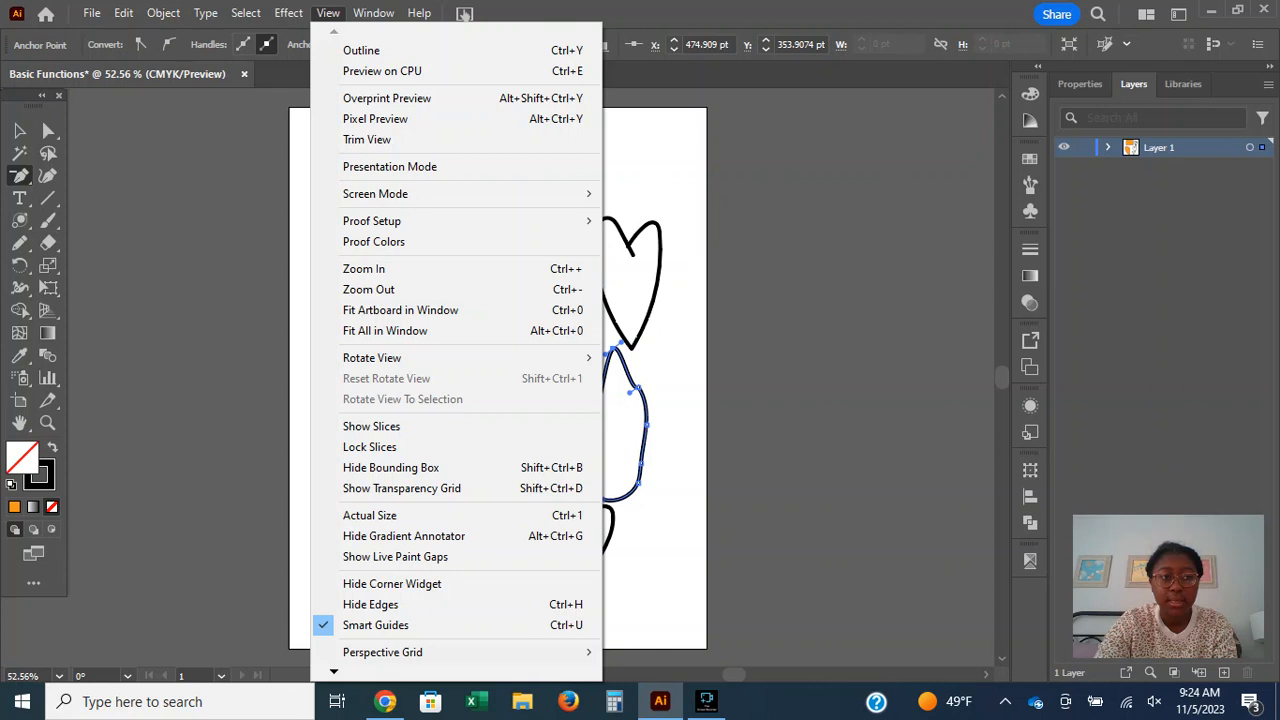
pyautogui.press('Escape')
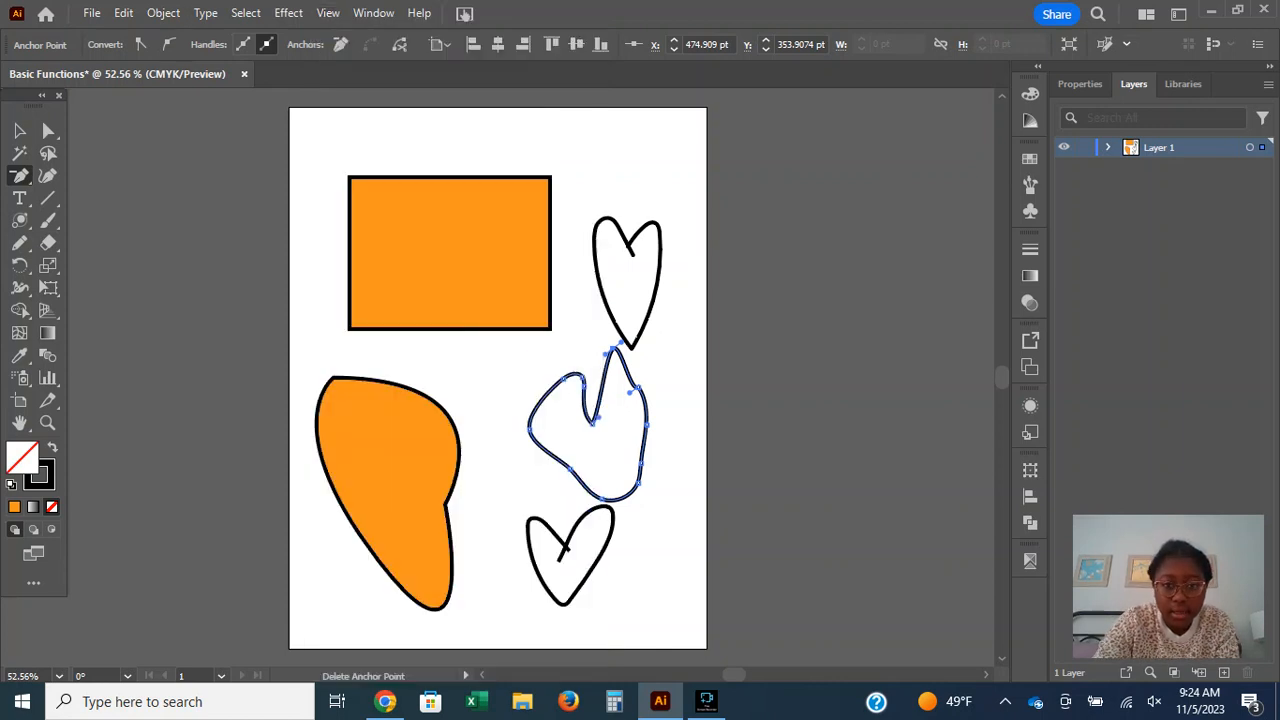
pyautogui.click(611, 347)
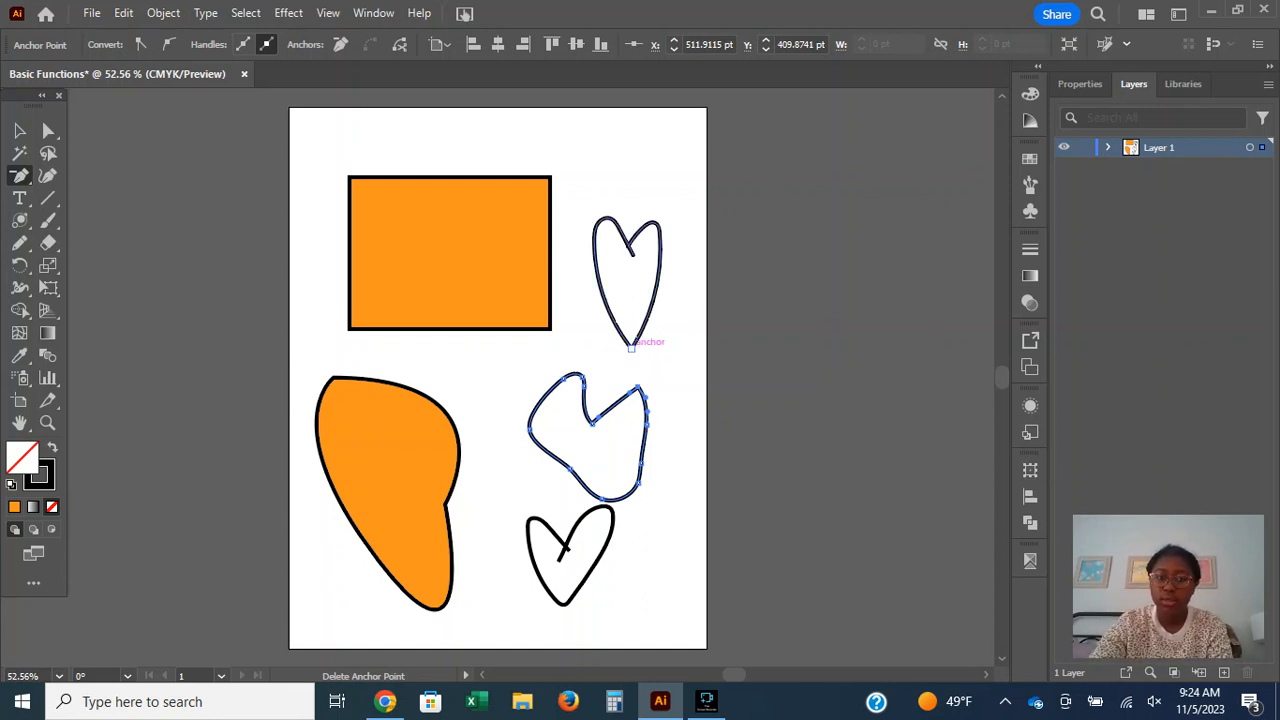
pyautogui.click(631, 347)
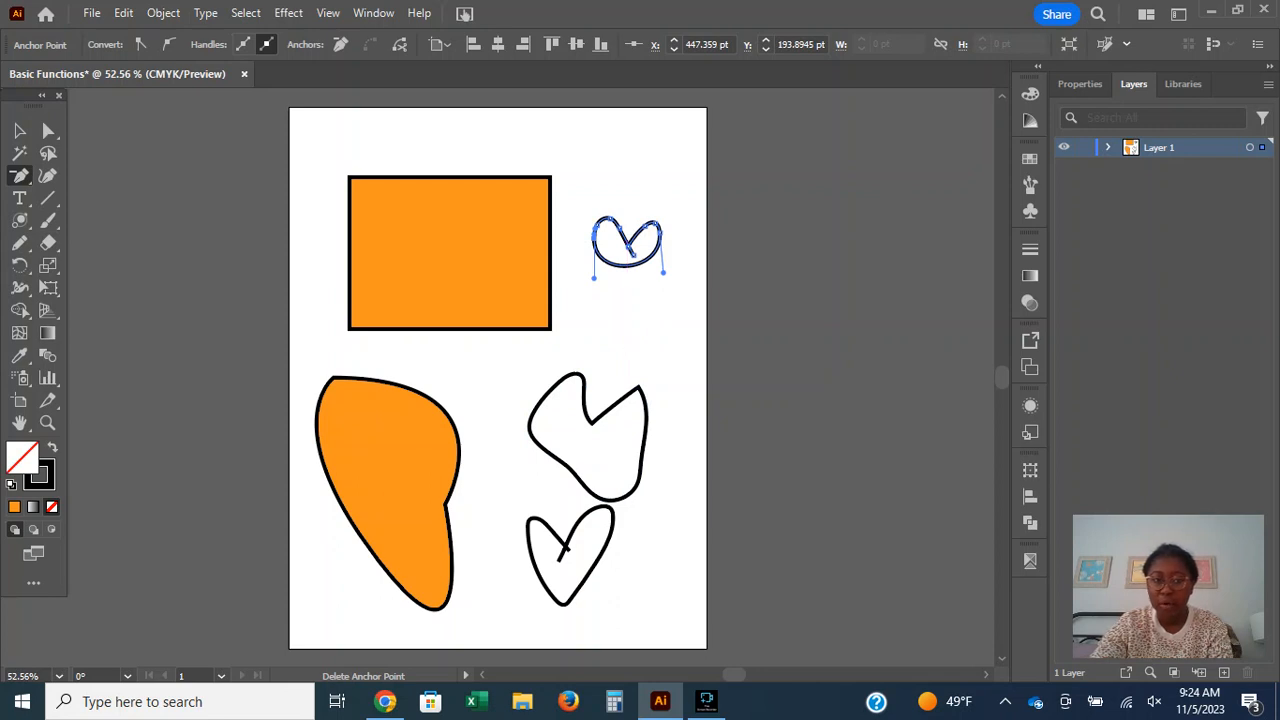
pyautogui.click(447, 502)
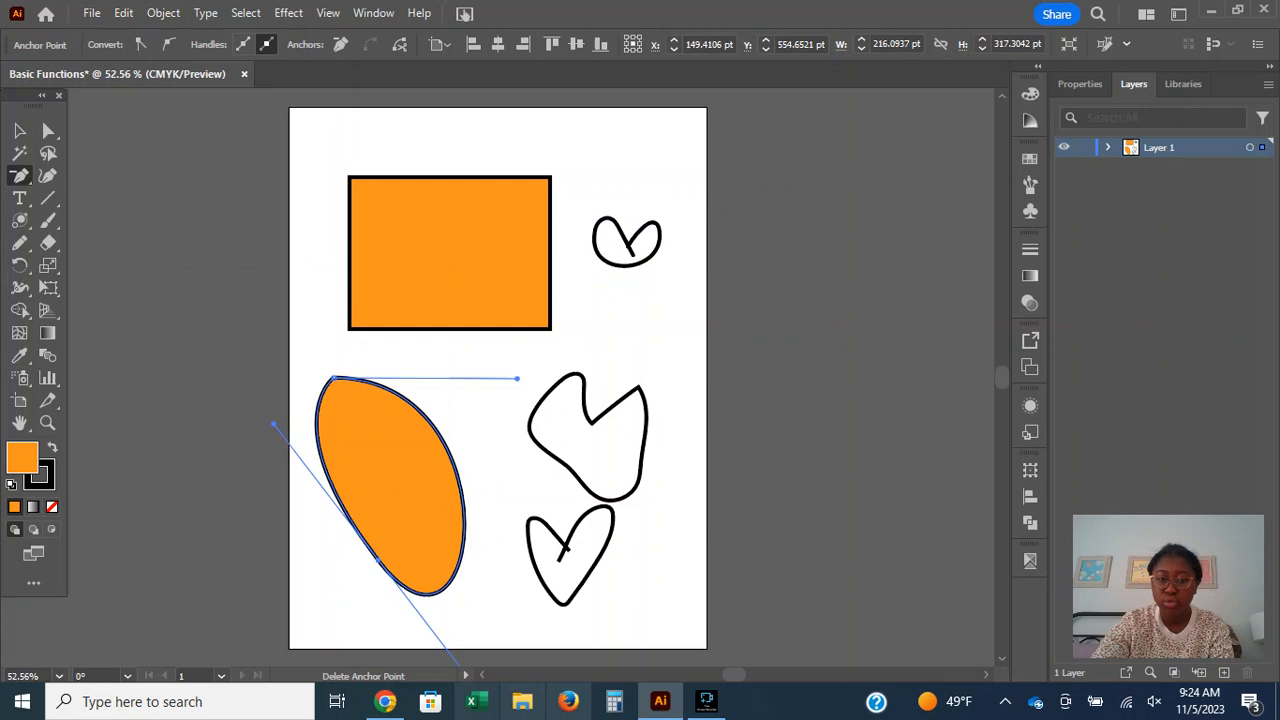
# Consult Adobe's help page in Chrome, return to Illustrator, and bend the orange rectangle's upper-right corner into a smooth curve with the Anchor Point tool.
pyautogui.click(385, 701)
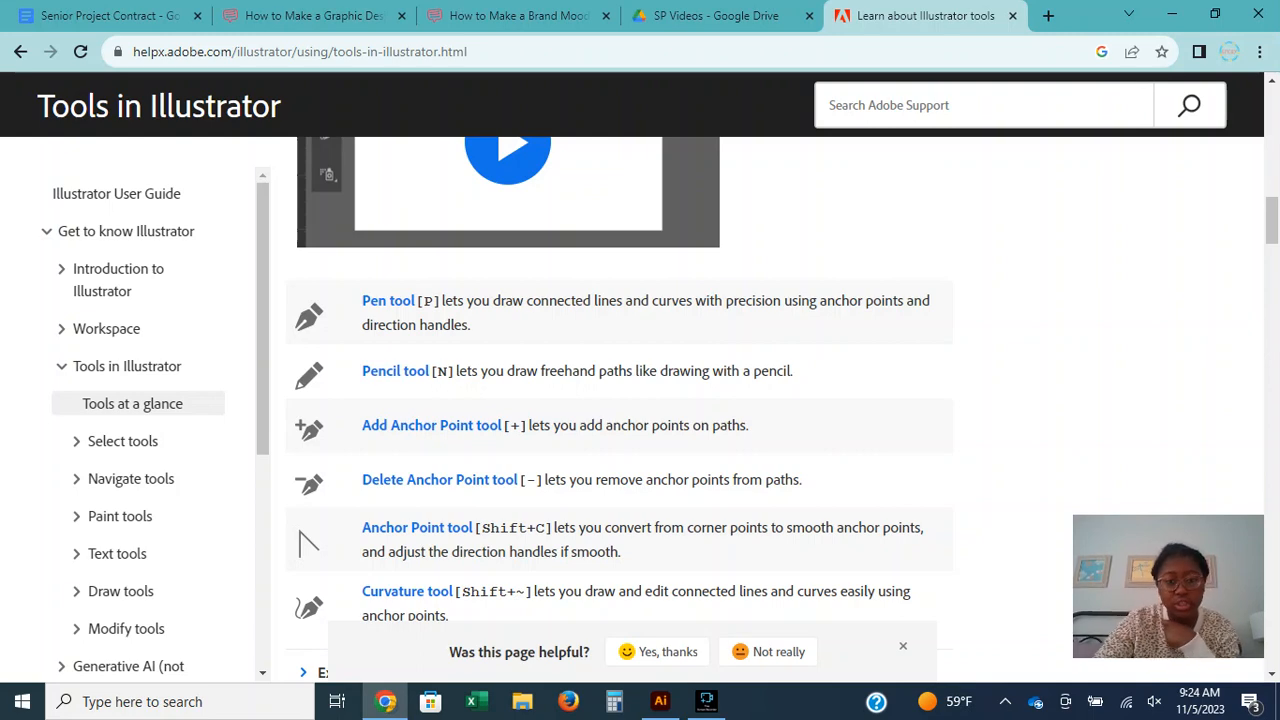
pyautogui.click(659, 701)
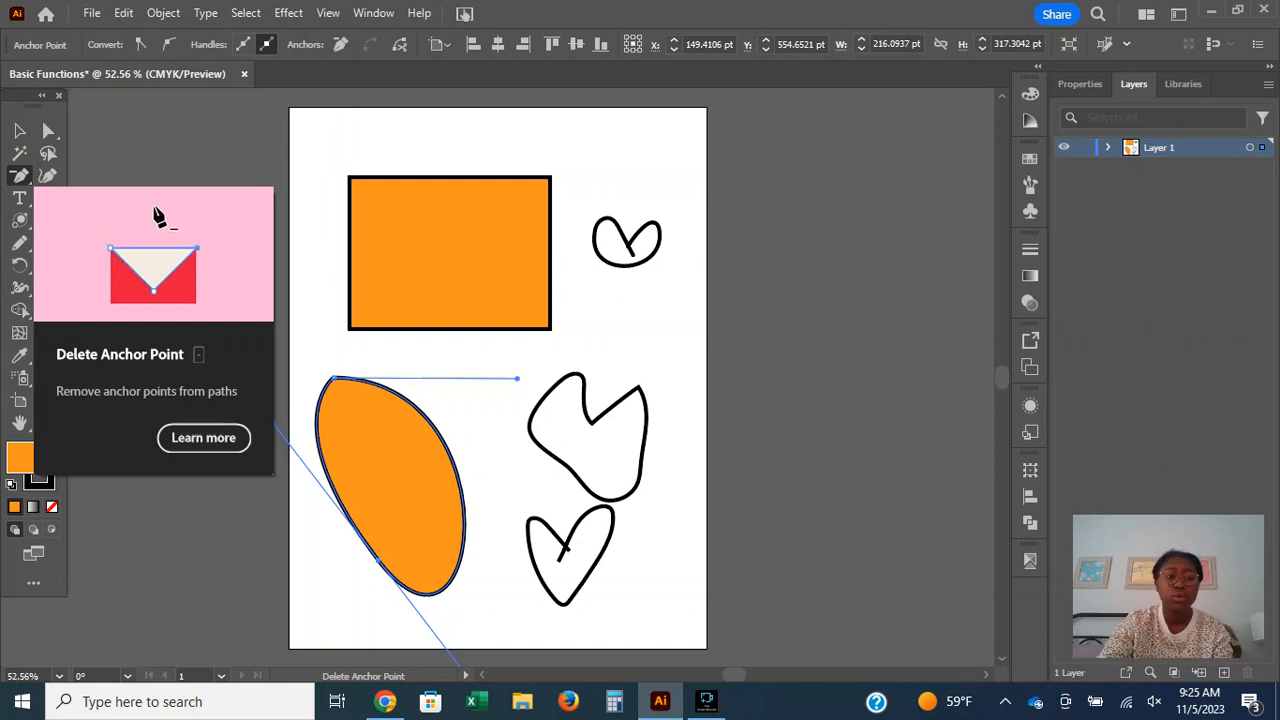
pyautogui.click(20, 176)
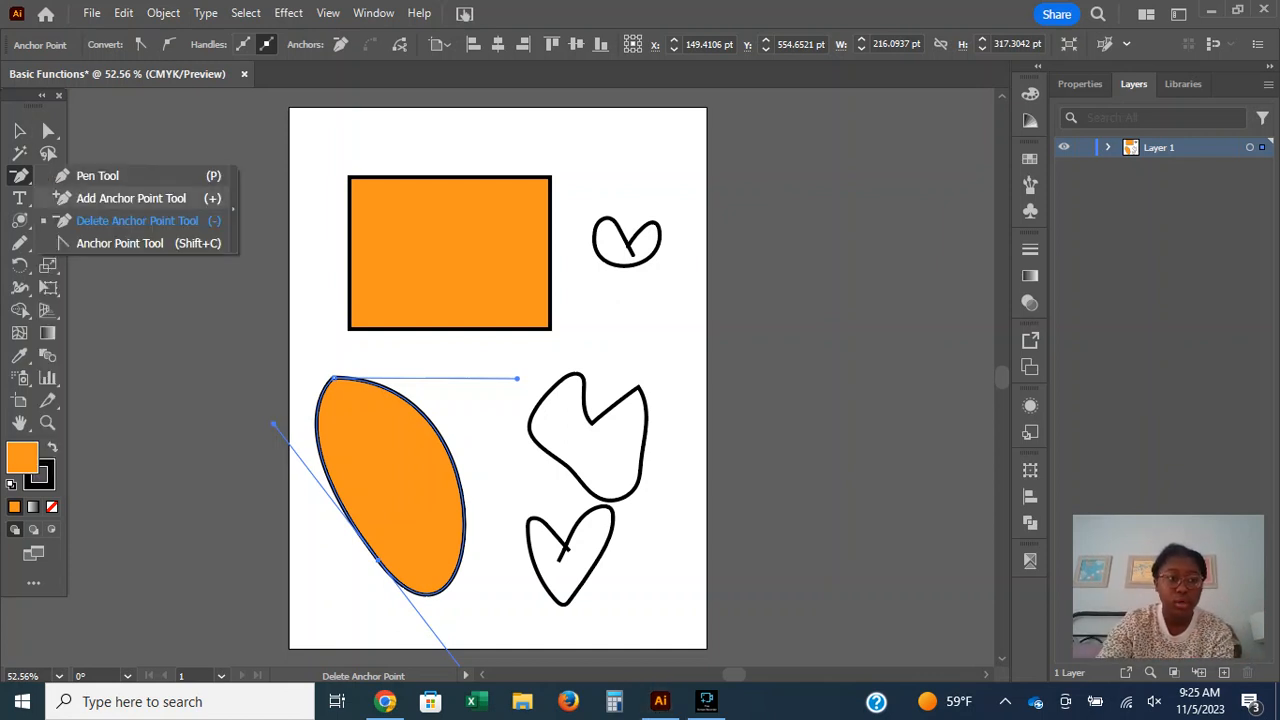
pyautogui.click(120, 243)
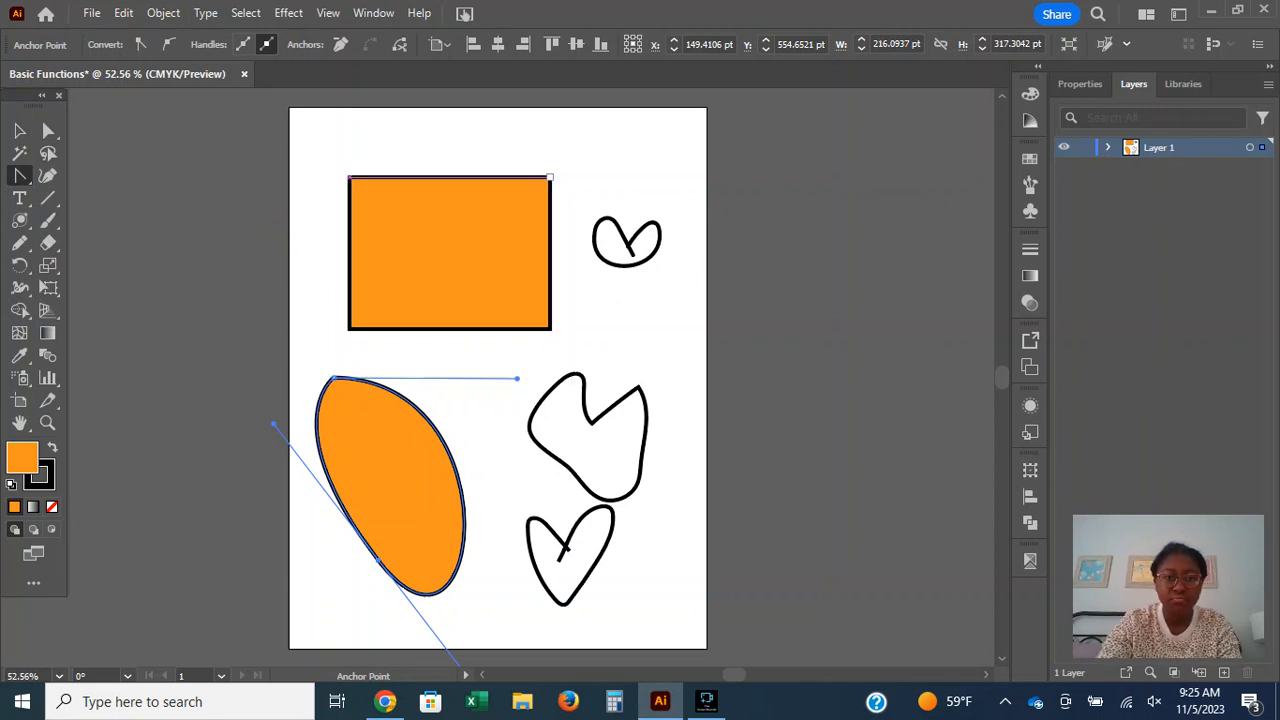
pyautogui.moveTo(550, 177); pyautogui.dragTo(496, 117)
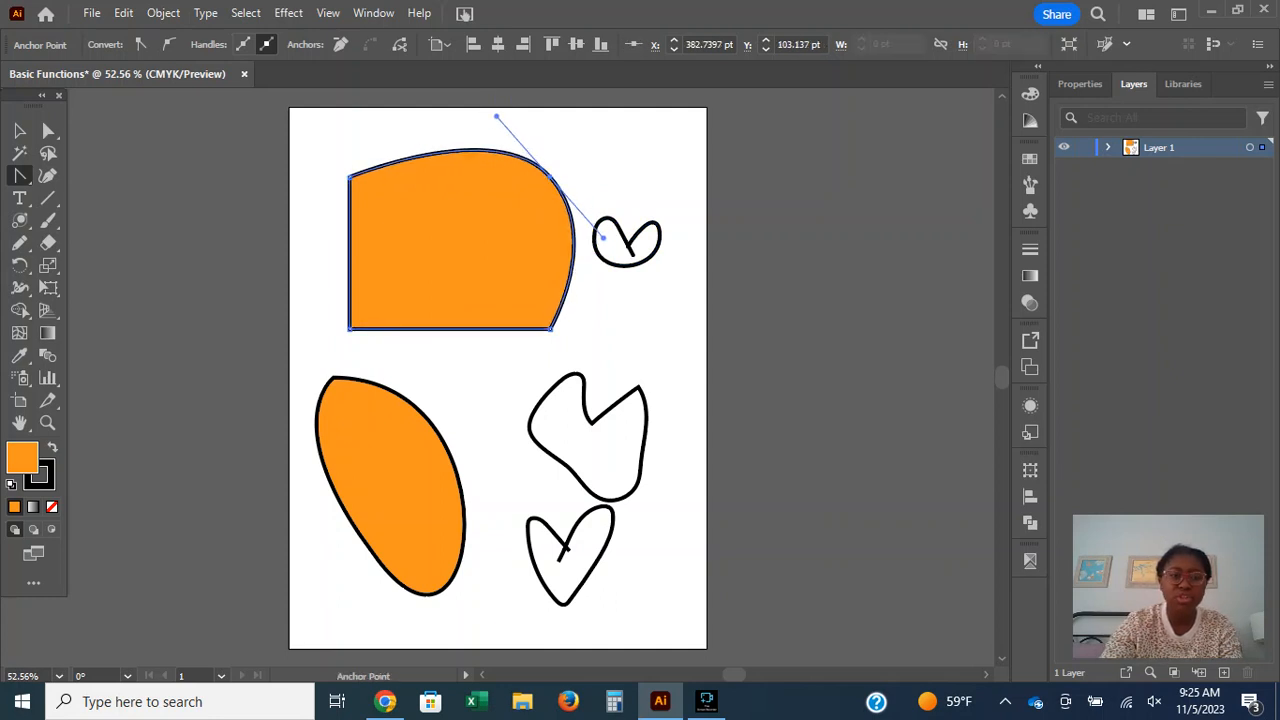
# Bend the lower orange shape's upper corner into a smooth curve and reshape its bottom anchor point with the Anchor Point tool.
pyautogui.moveTo(337, 377); pyautogui.dragTo(366, 353)
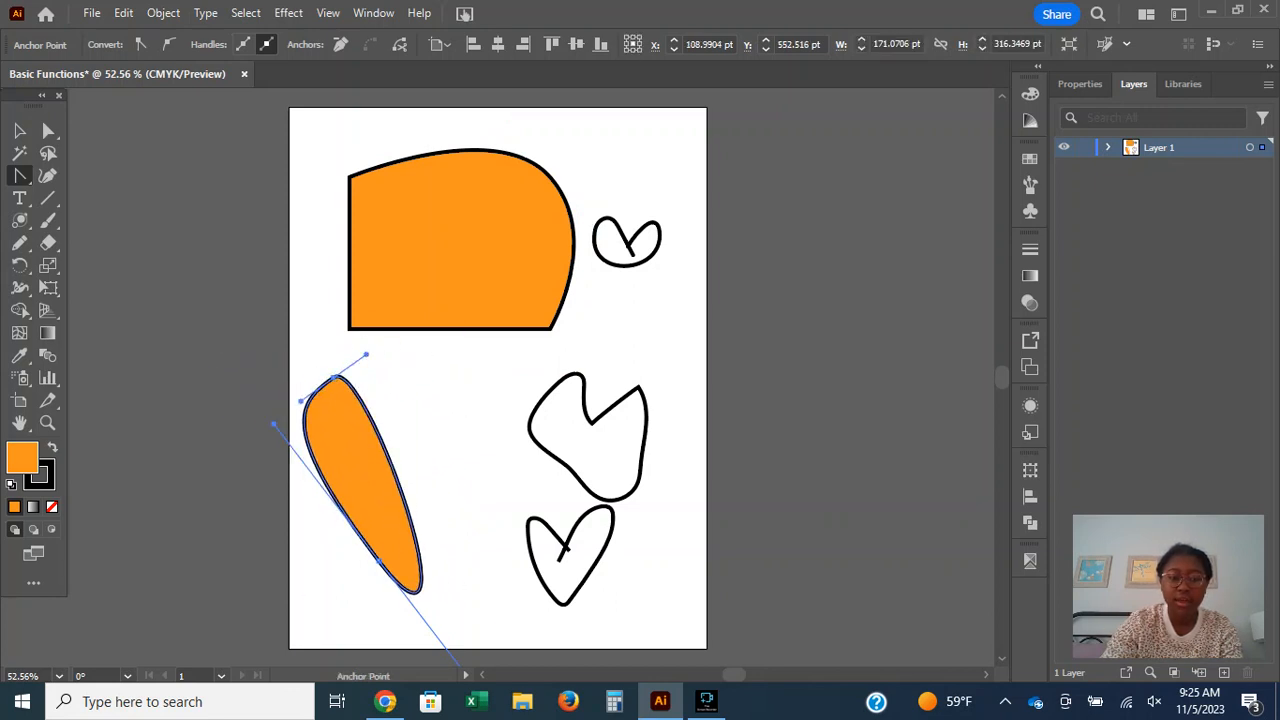
pyautogui.moveTo(379, 561); pyautogui.dragTo(448, 541)
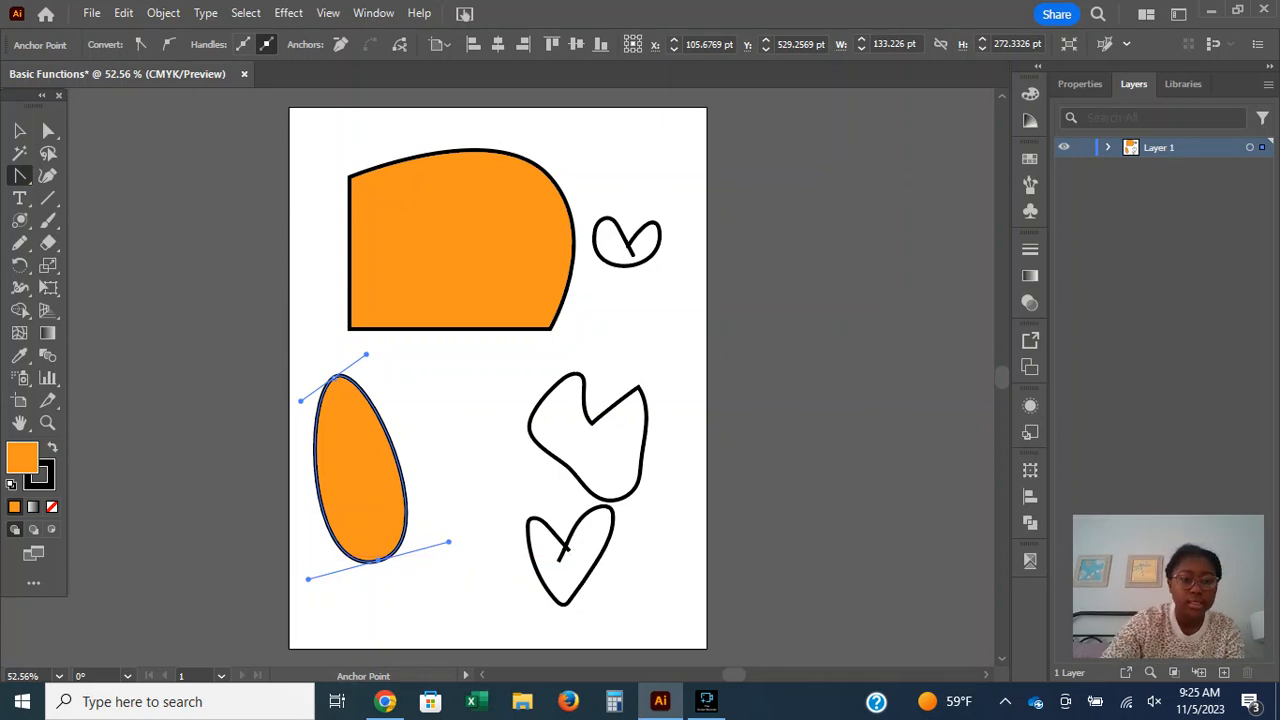
# Check Adobe's help page in Chrome, return to Illustrator, and draw a closed four-point circle beside the orange oval with the Curvature tool.
pyautogui.click(385, 701)
pyautogui.scroll(-3, 620, 400)
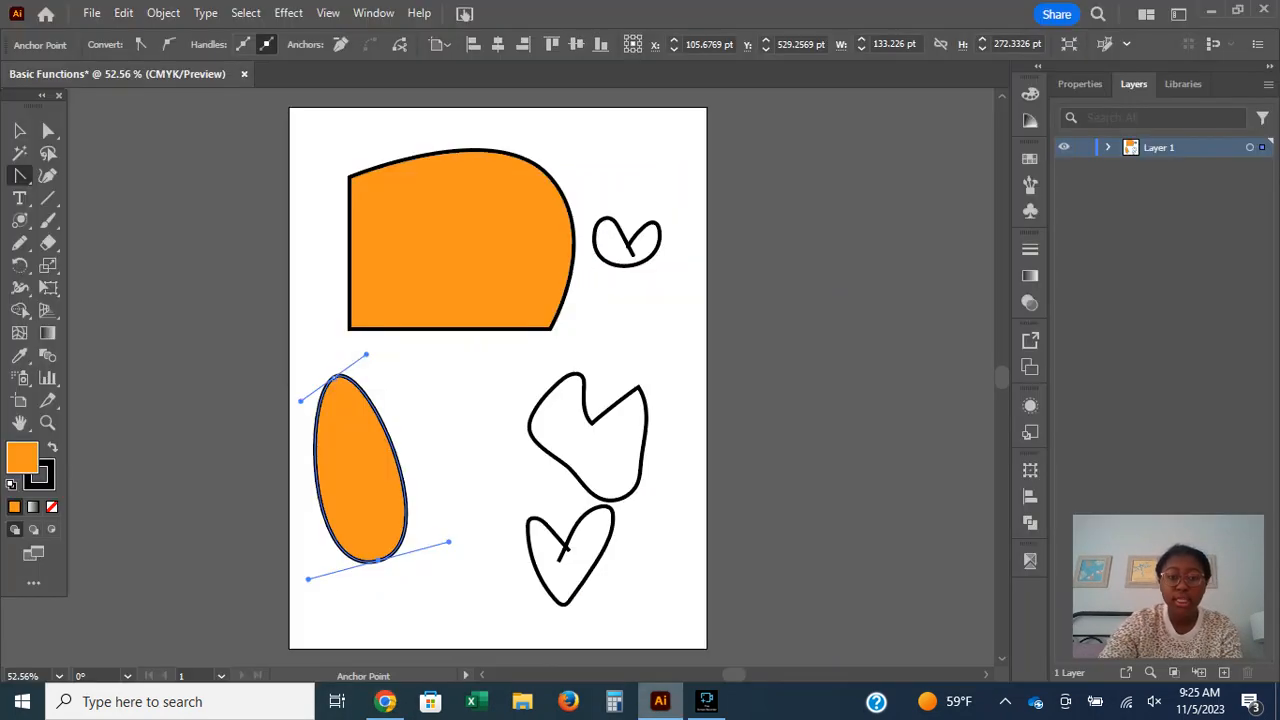
pyautogui.click(660, 701)
pyautogui.click(47, 175)
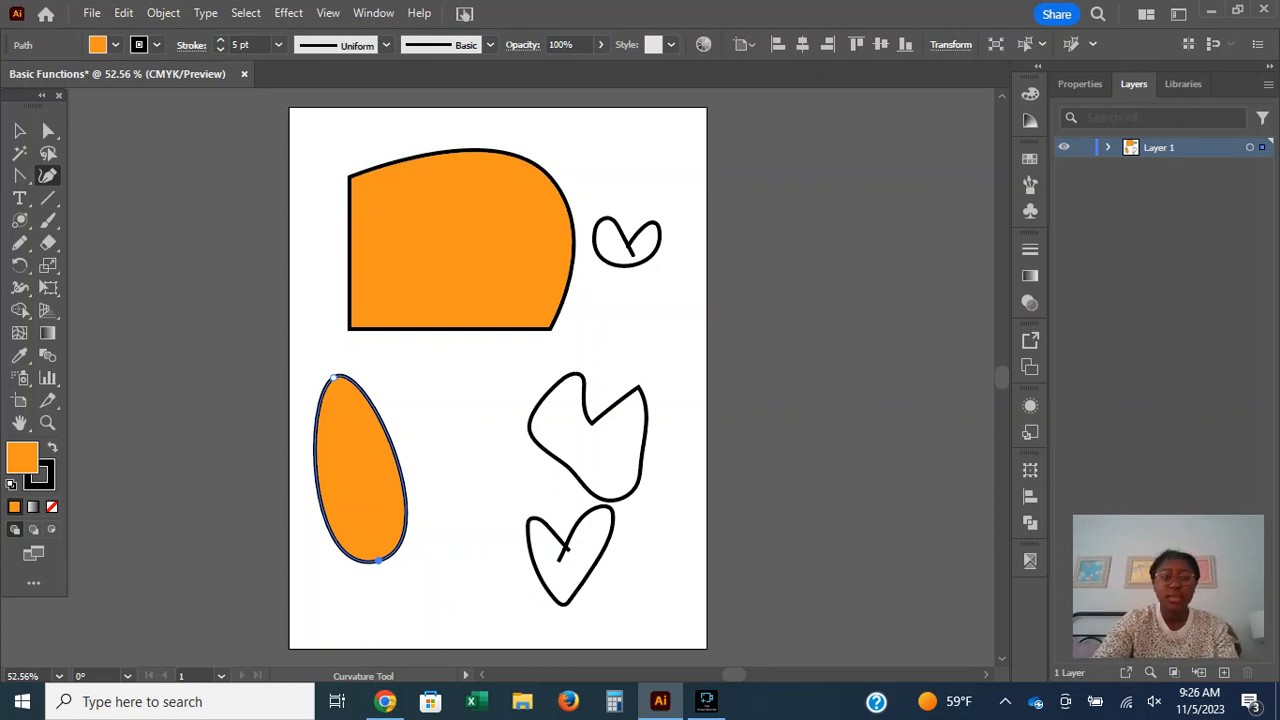
pyautogui.click(383, 368)
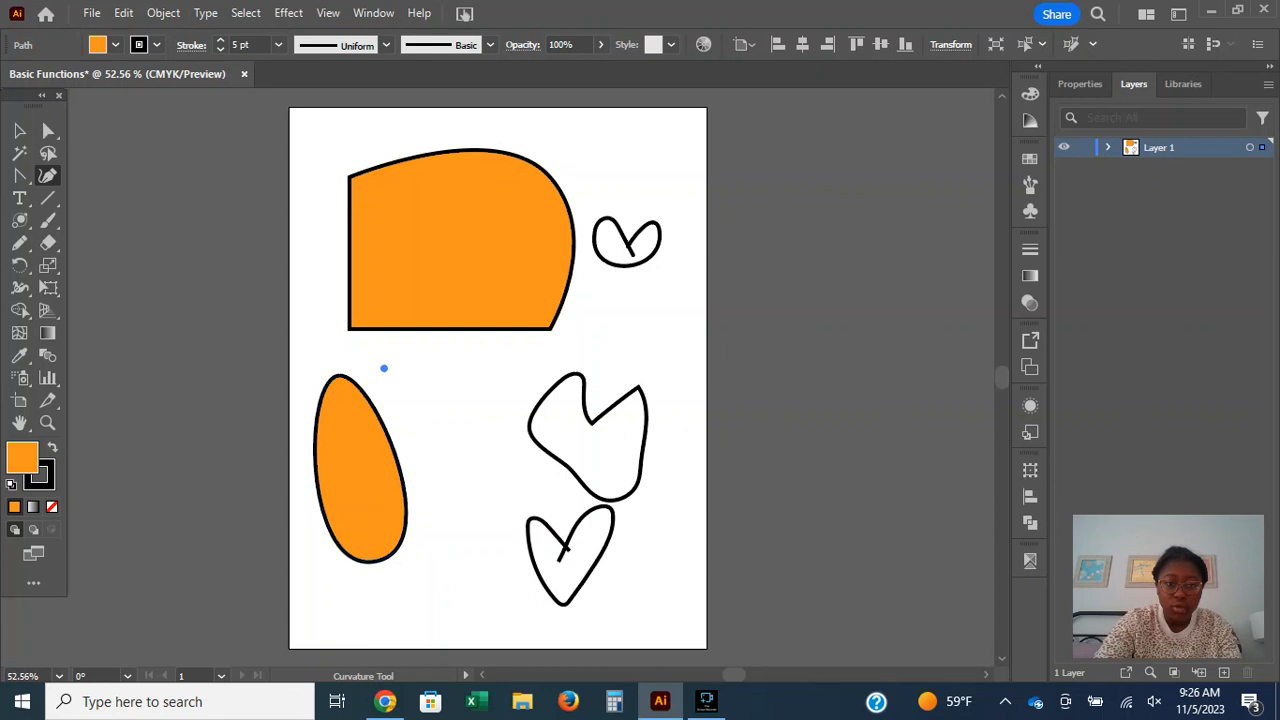
pyautogui.click(457, 367)
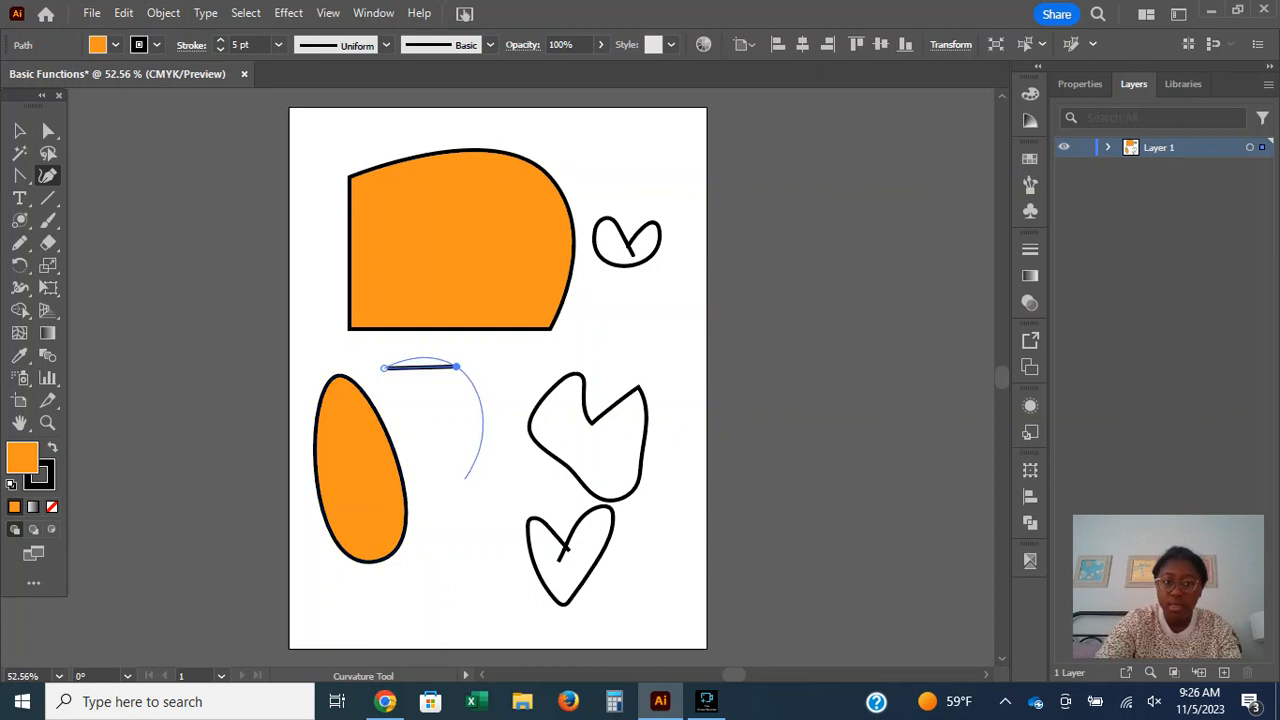
pyautogui.click(464, 480)
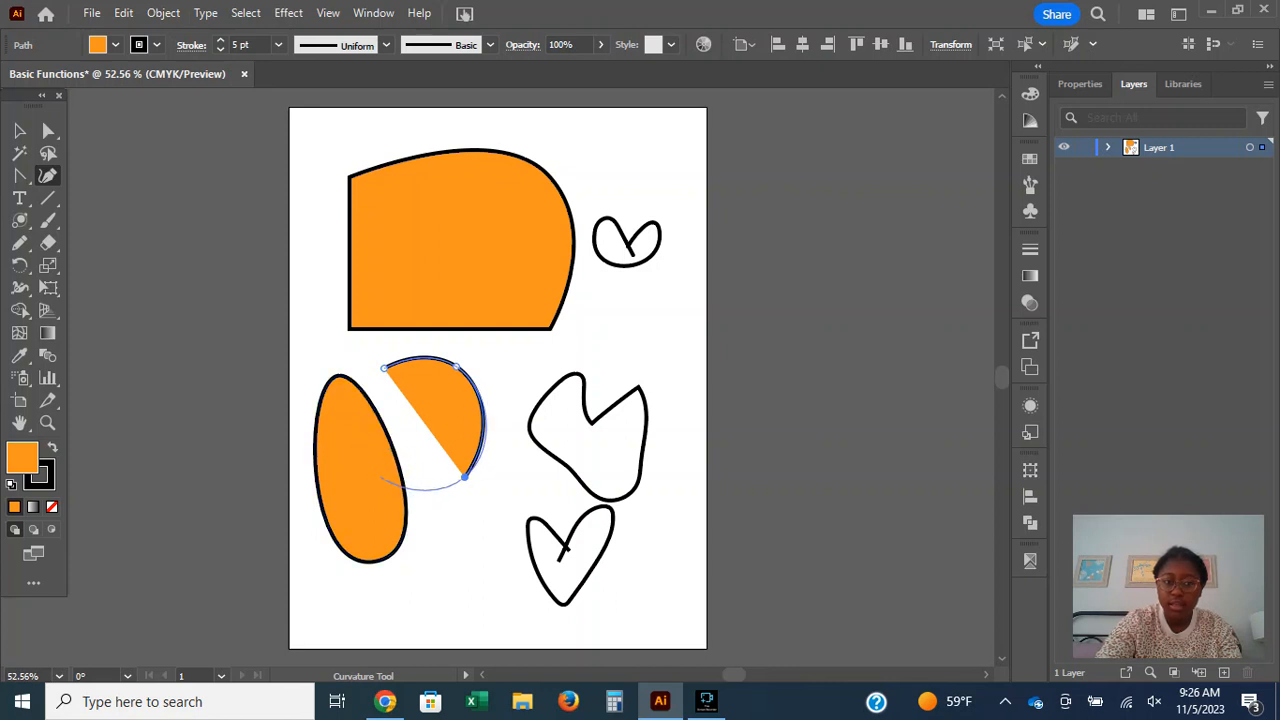
pyautogui.click(384, 481)
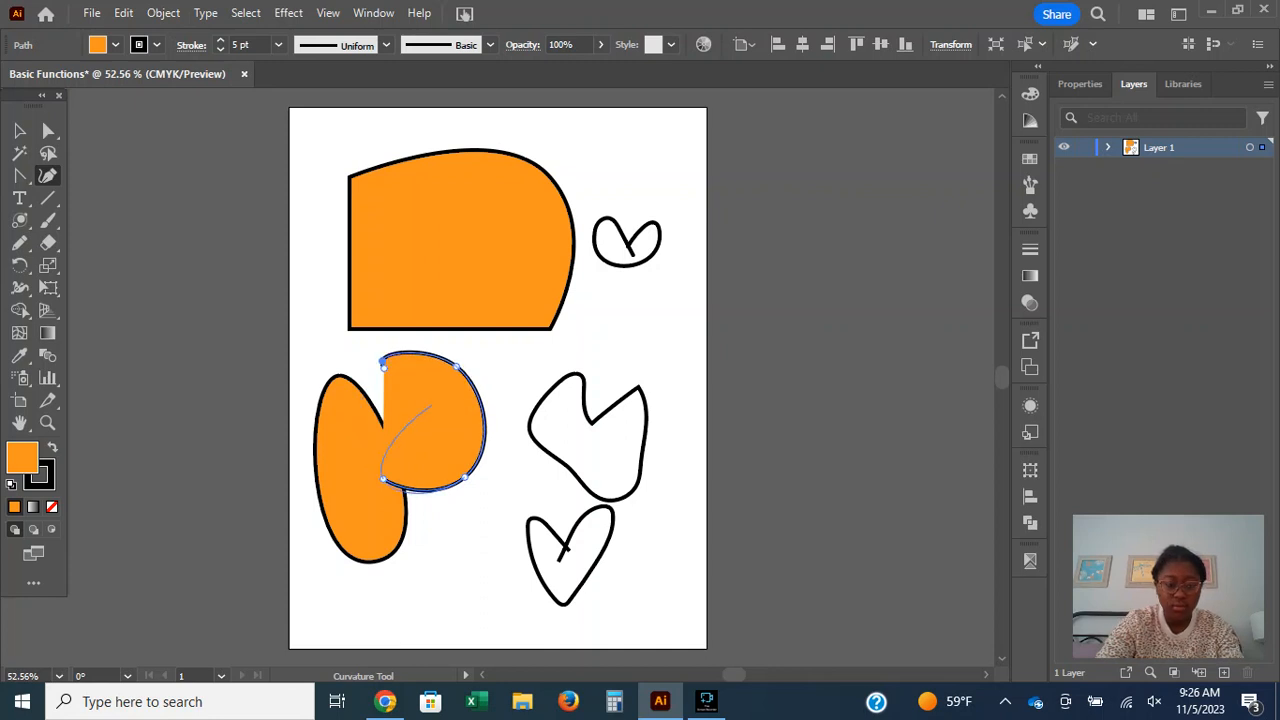
pyautogui.click(383, 364)
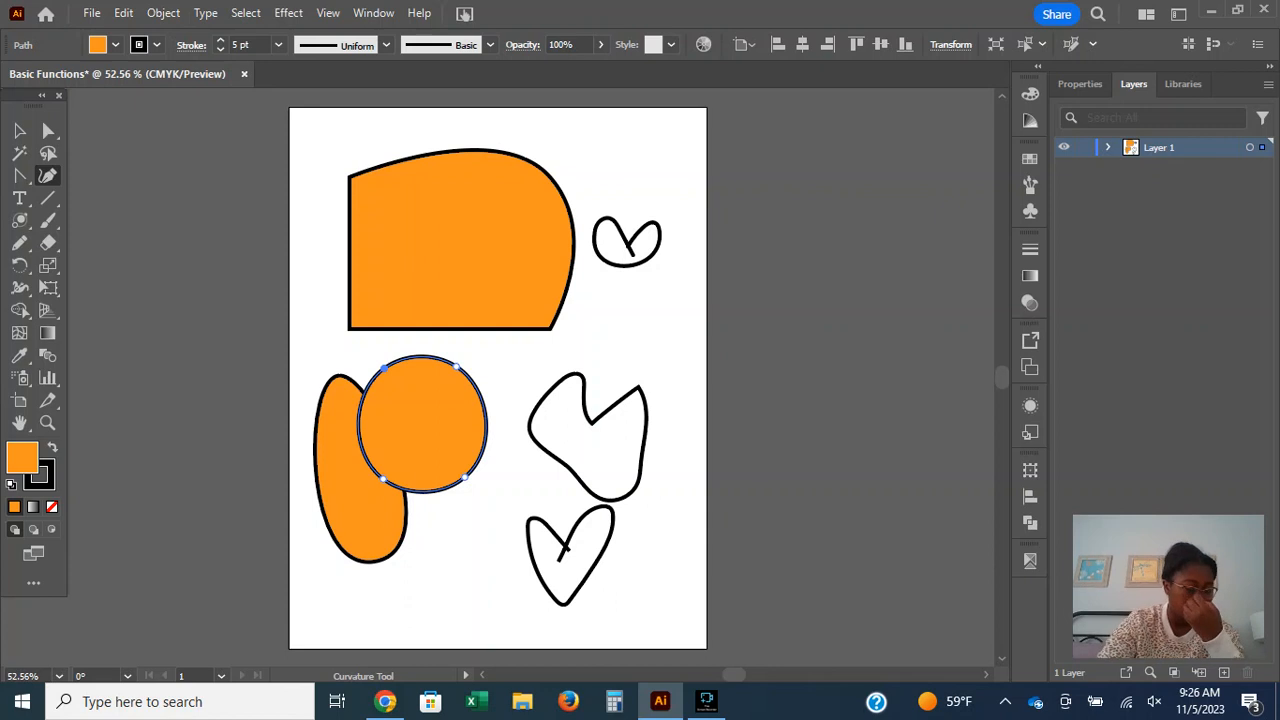
# Draw a second, larger closed four-point circle over the lower heart with the Curvature tool.
pyautogui.moveTo(406, 587); pyautogui.dragTo(455, 529)
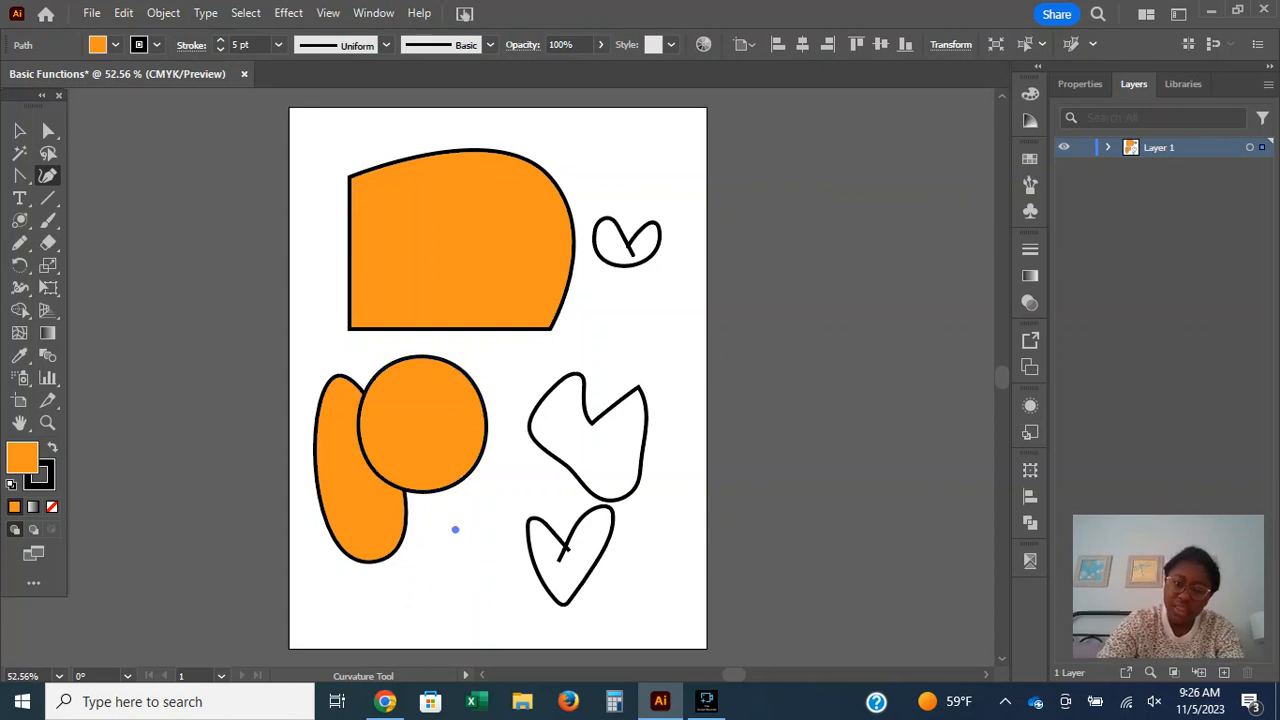
pyautogui.click(522, 605)
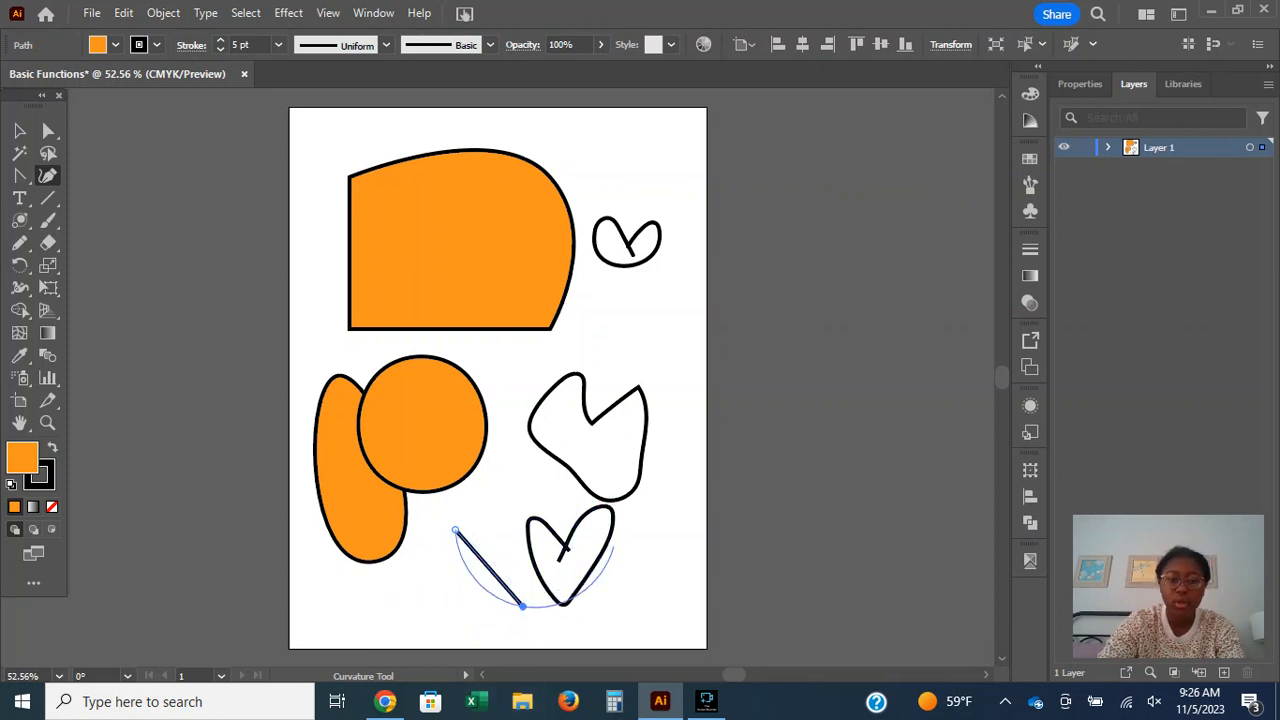
pyautogui.click(622, 547)
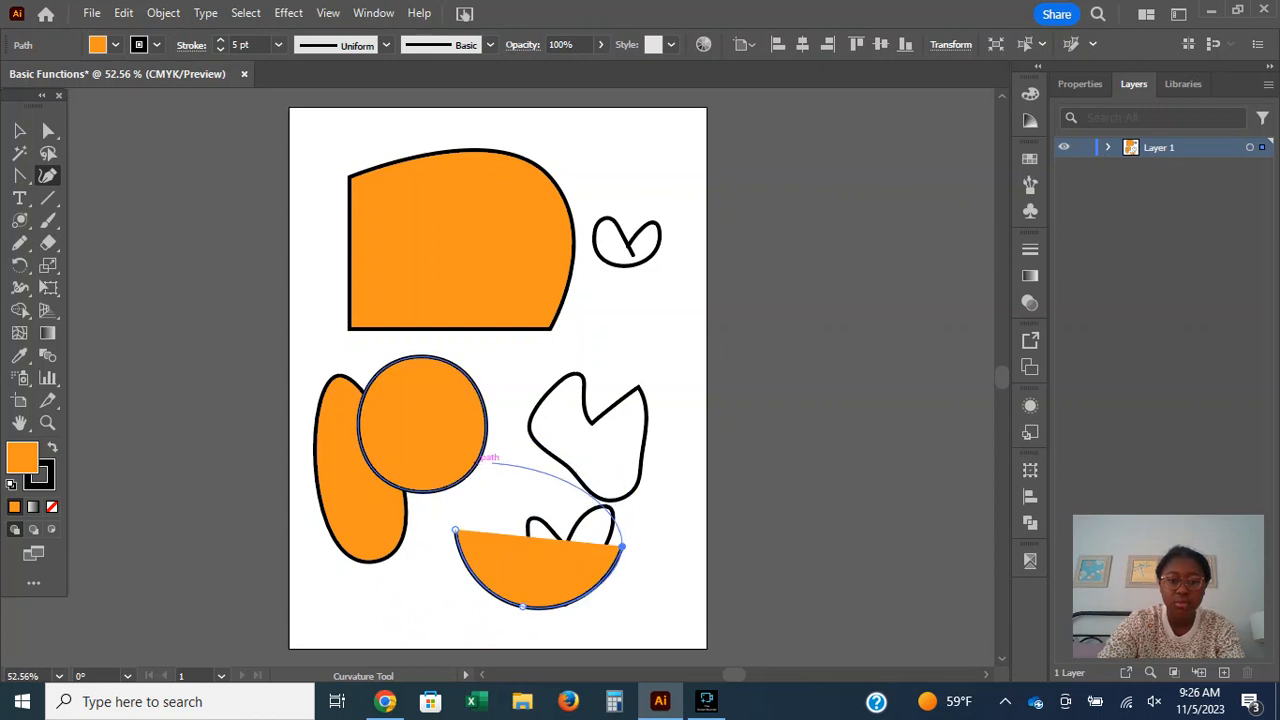
pyautogui.click(522, 447)
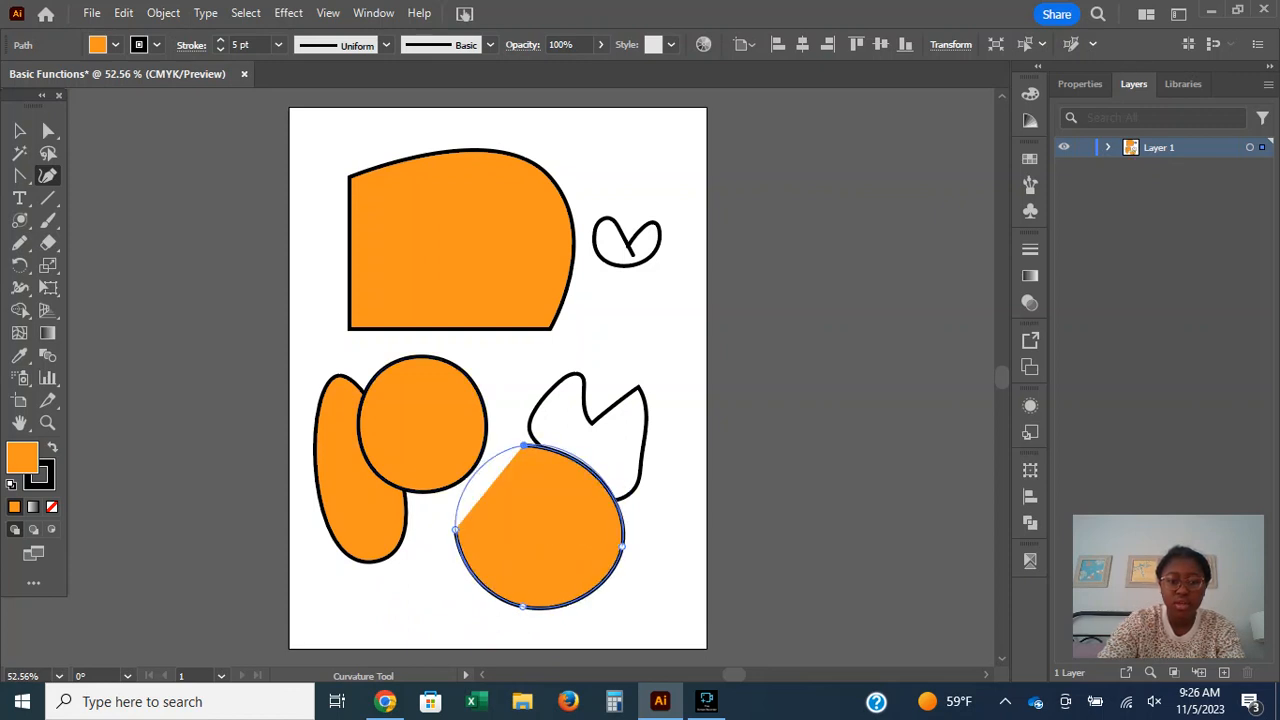
pyautogui.click(455, 530)
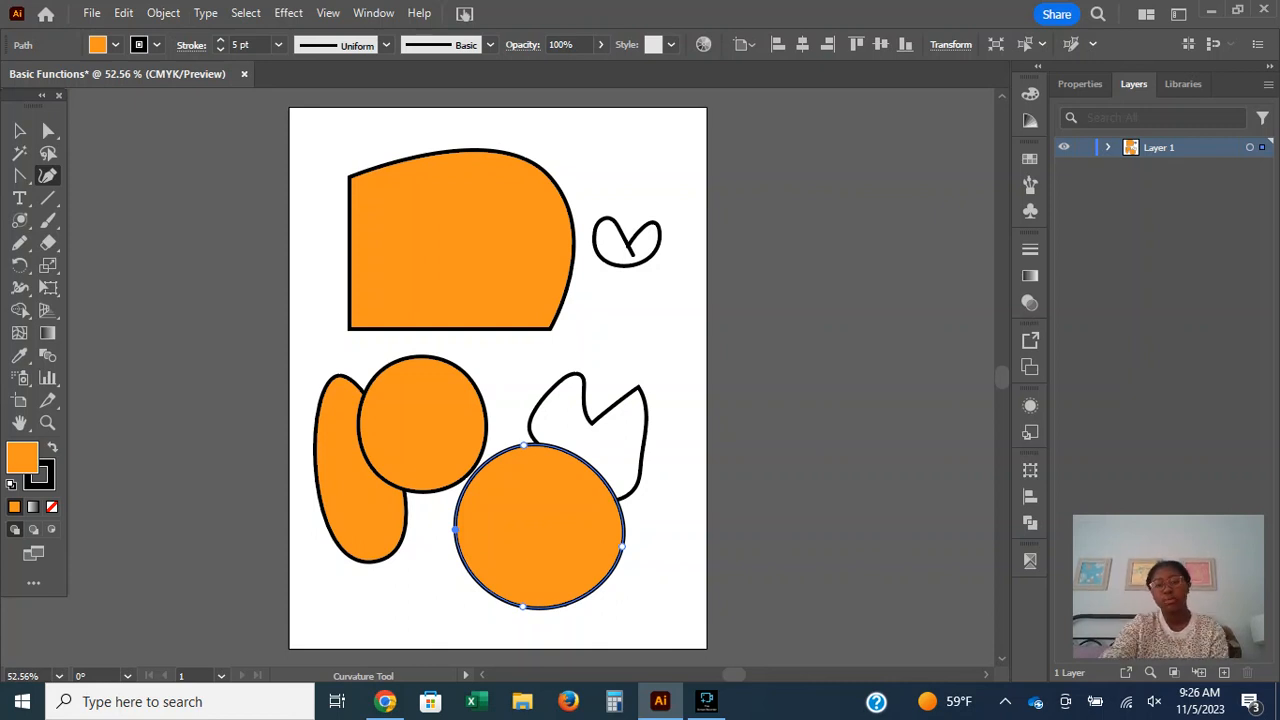
# Select all the artwork on the artboard with the Selection tool and delete it.
pyautogui.click(19, 130)
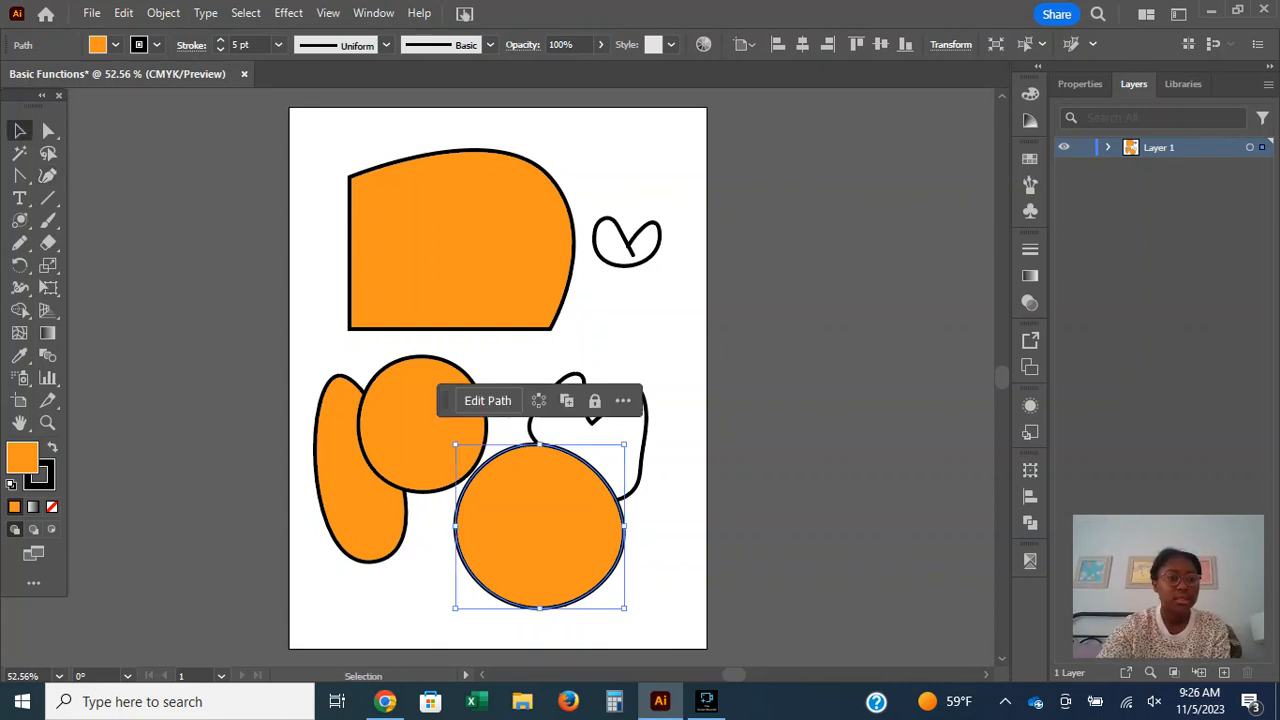
pyautogui.moveTo(237, 130); pyautogui.dragTo(745, 605)
pyautogui.press('Delete')
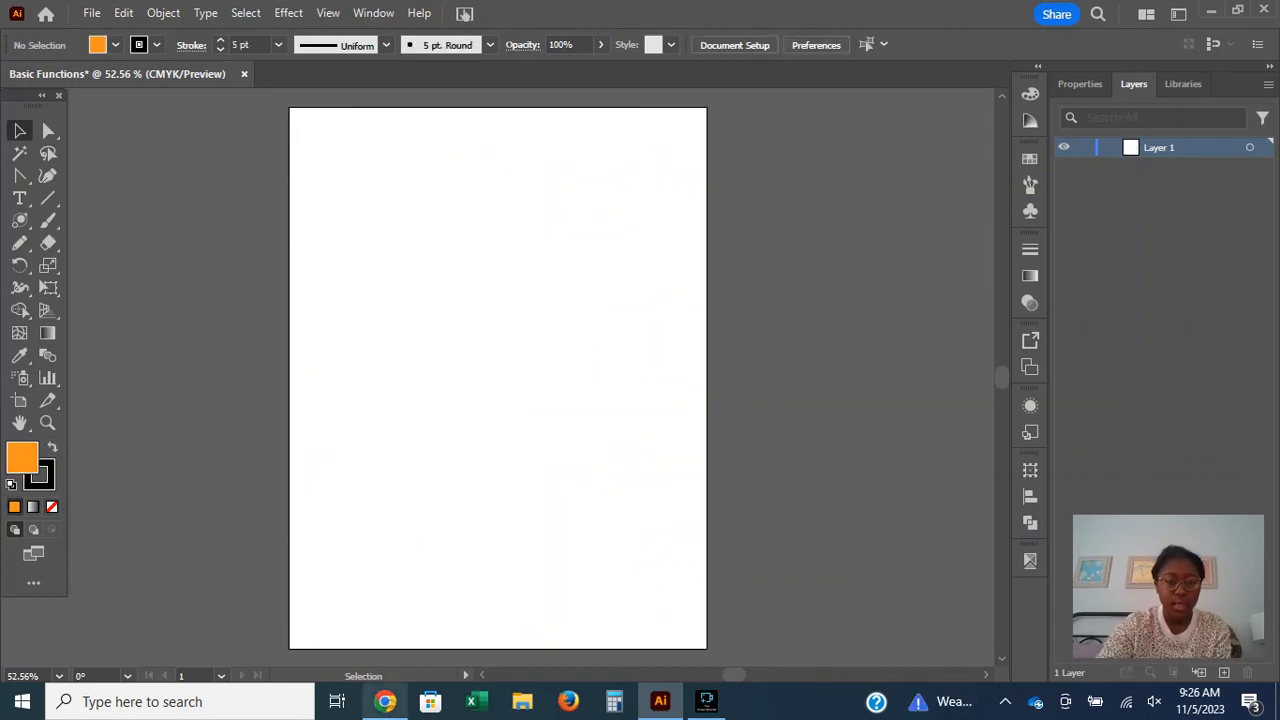
# Switch to Chrome and review the additional Draw tools listed on Adobe's Tools in Illustrator page, collapsing the list when done.
pyautogui.click(385, 701)
pyautogui.scroll(-4, 620, 400)
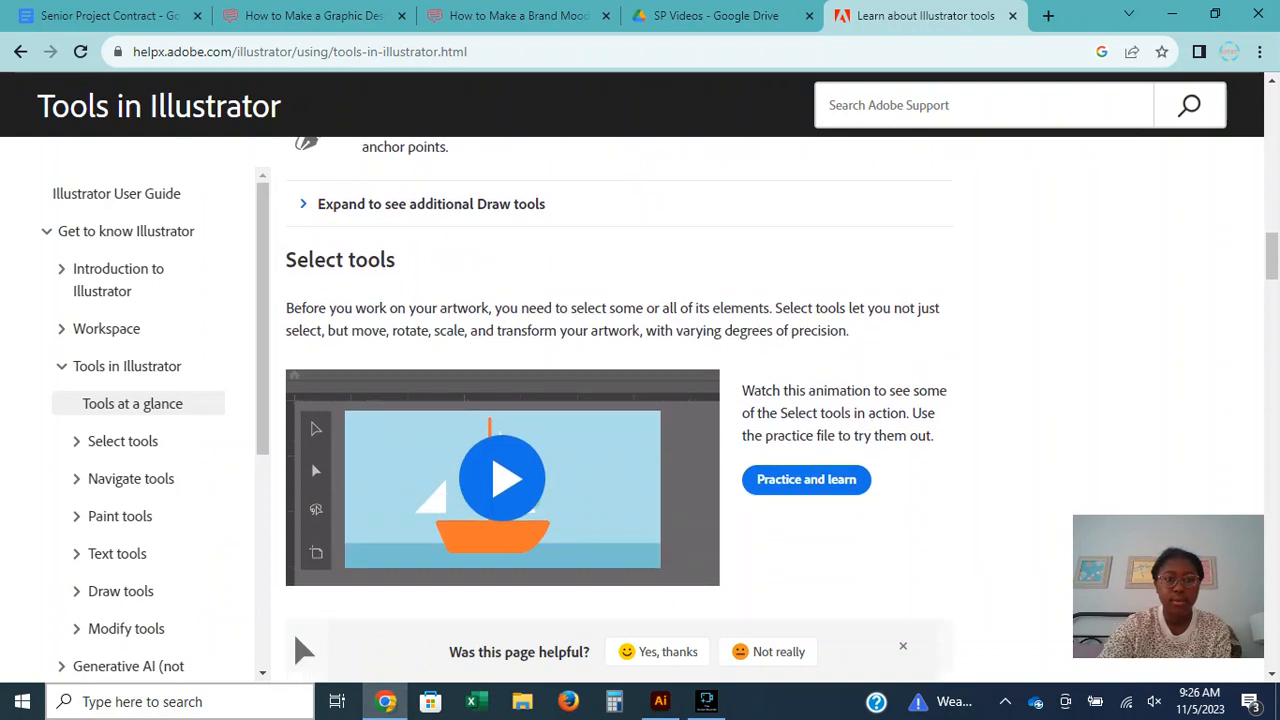
pyautogui.scroll(1, 311, 522)
pyautogui.click(310, 297)
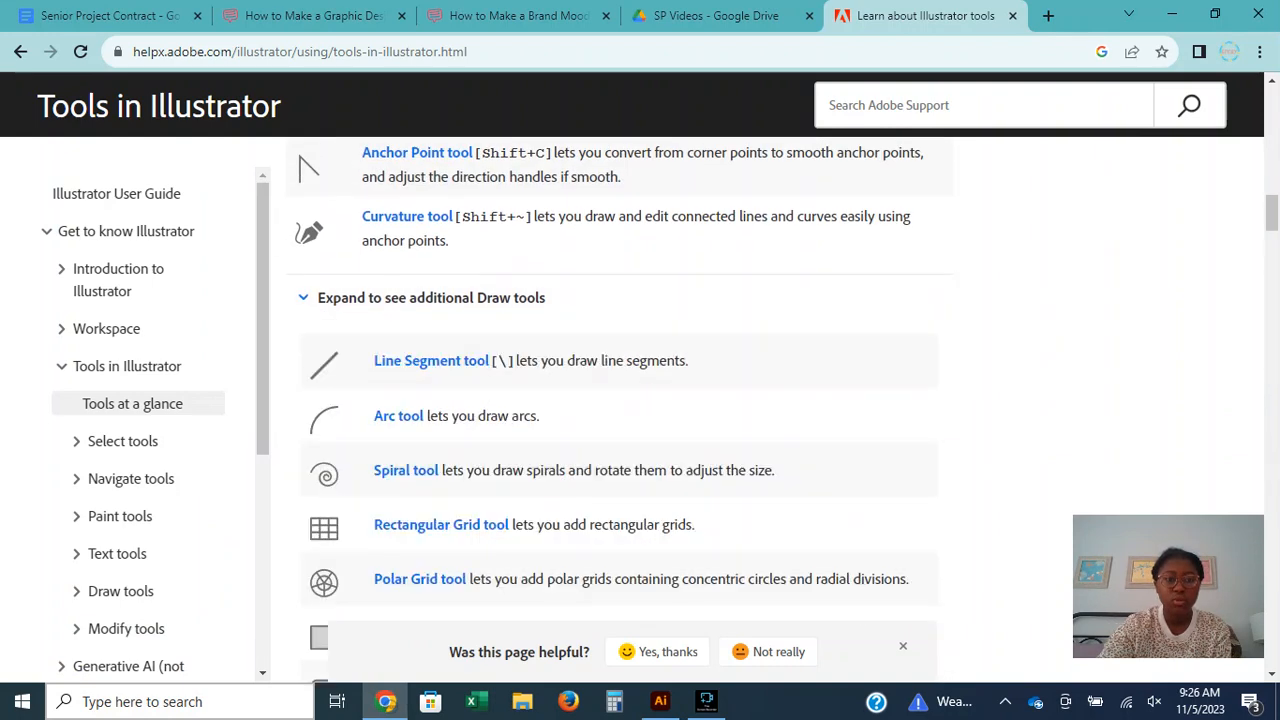
pyautogui.scroll(-1, 310, 297)
pyautogui.scroll(-4, 620, 410)
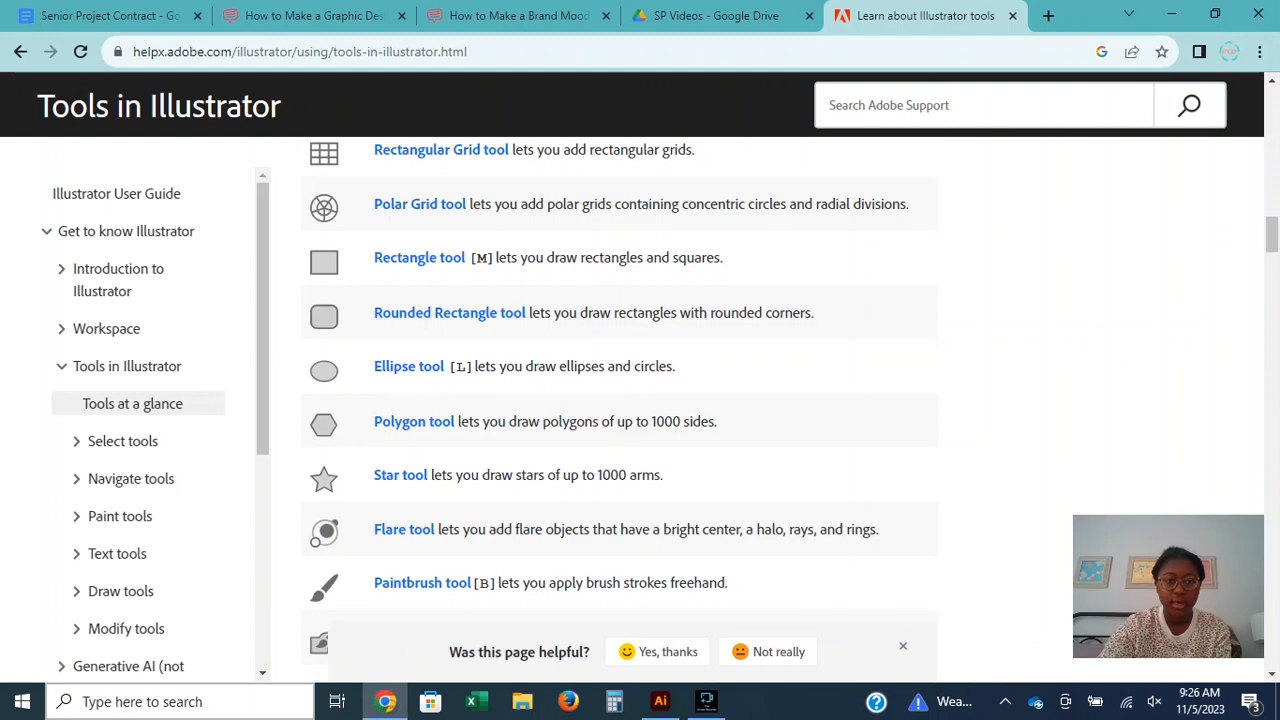
pyautogui.scroll(-3, 620, 410)
pyautogui.scroll(8, 620, 410)
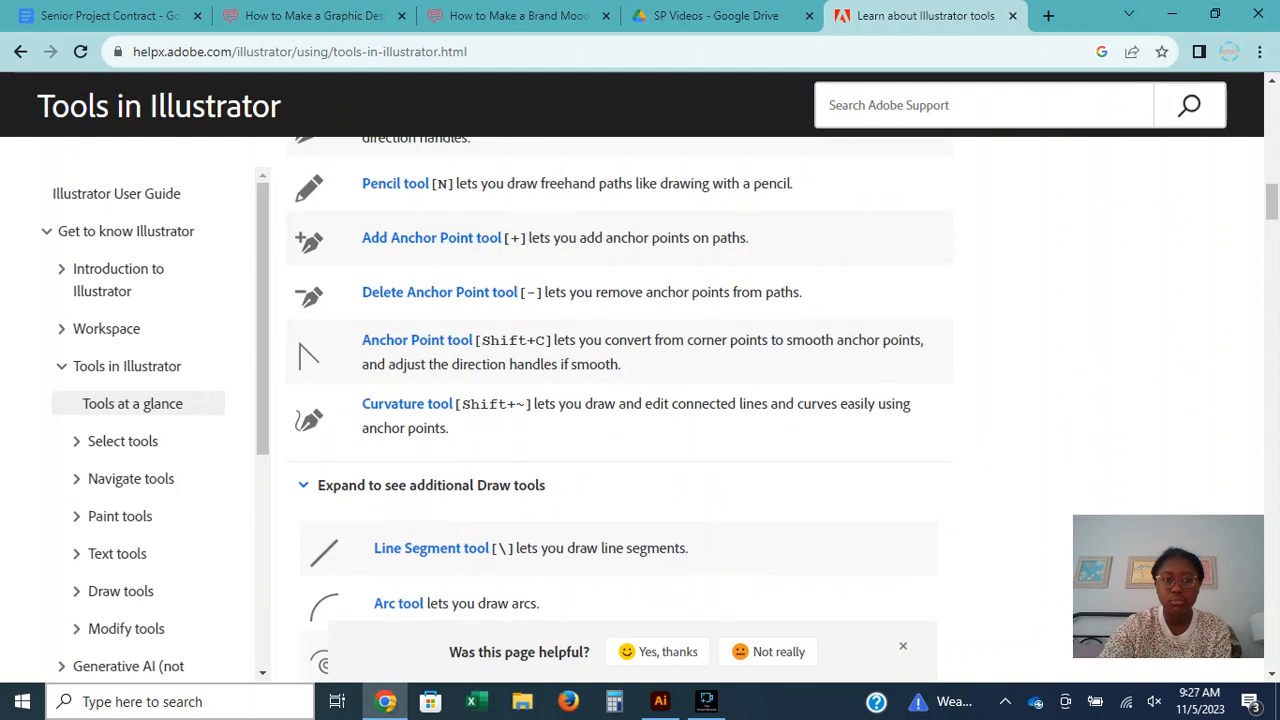
pyautogui.click(303, 485)
# Read the Select tools section of the help page, covering the Selection, Direct Selection, Group Selection, Magic Wand and Lasso tools.
pyautogui.scroll(-3, 311, 462)
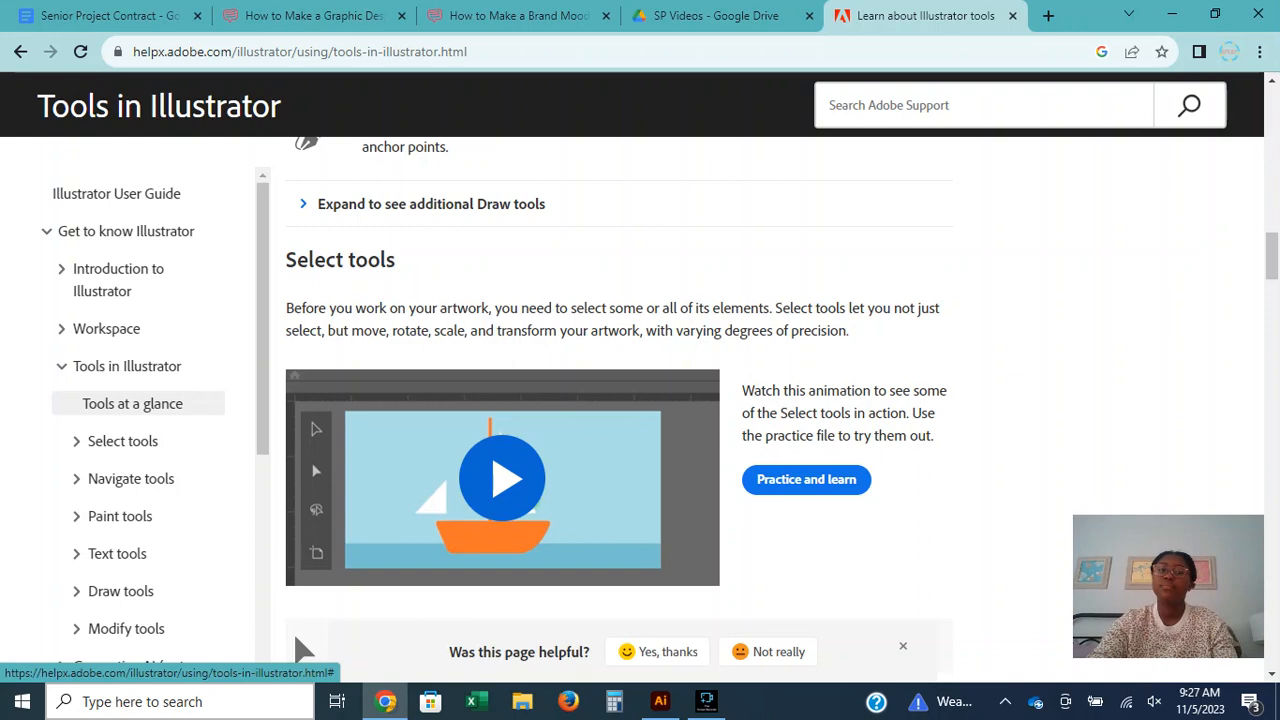
pyautogui.scroll(-3, 610, 400)
pyautogui.scroll(2, 610, 400)
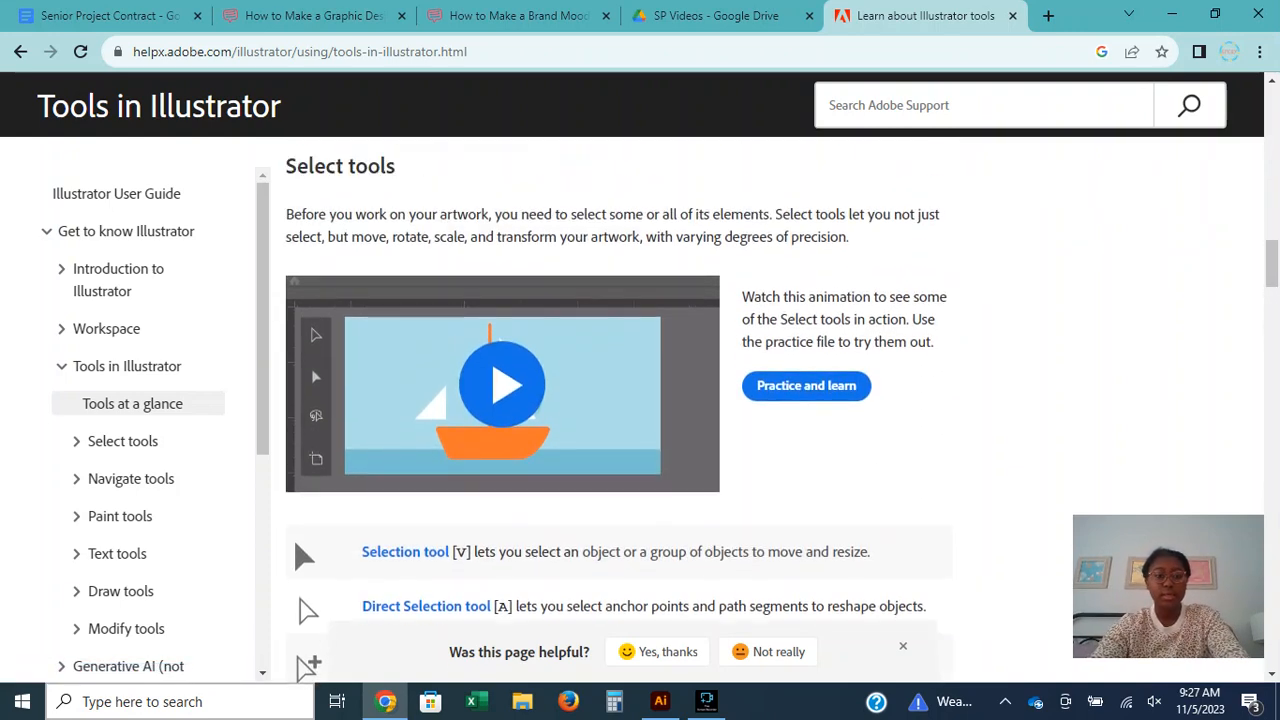
pyautogui.scroll(-1, 610, 400)
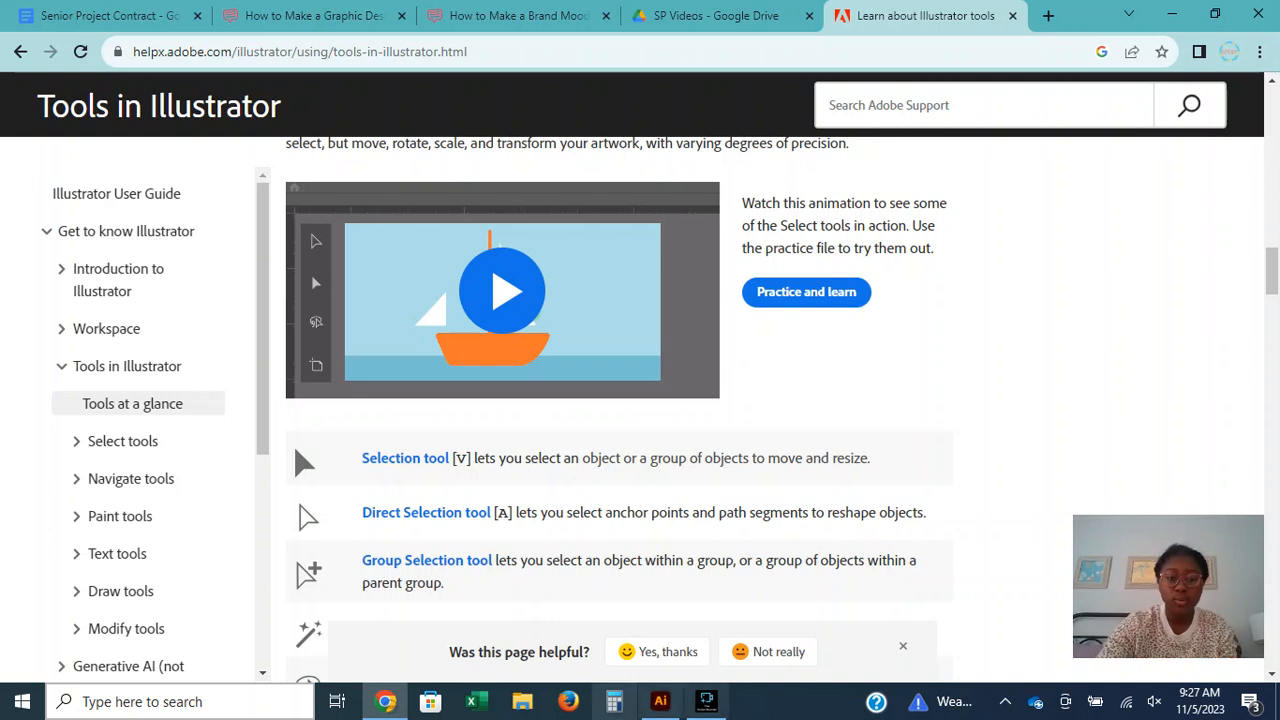
pyautogui.scroll(-1, 610, 400)
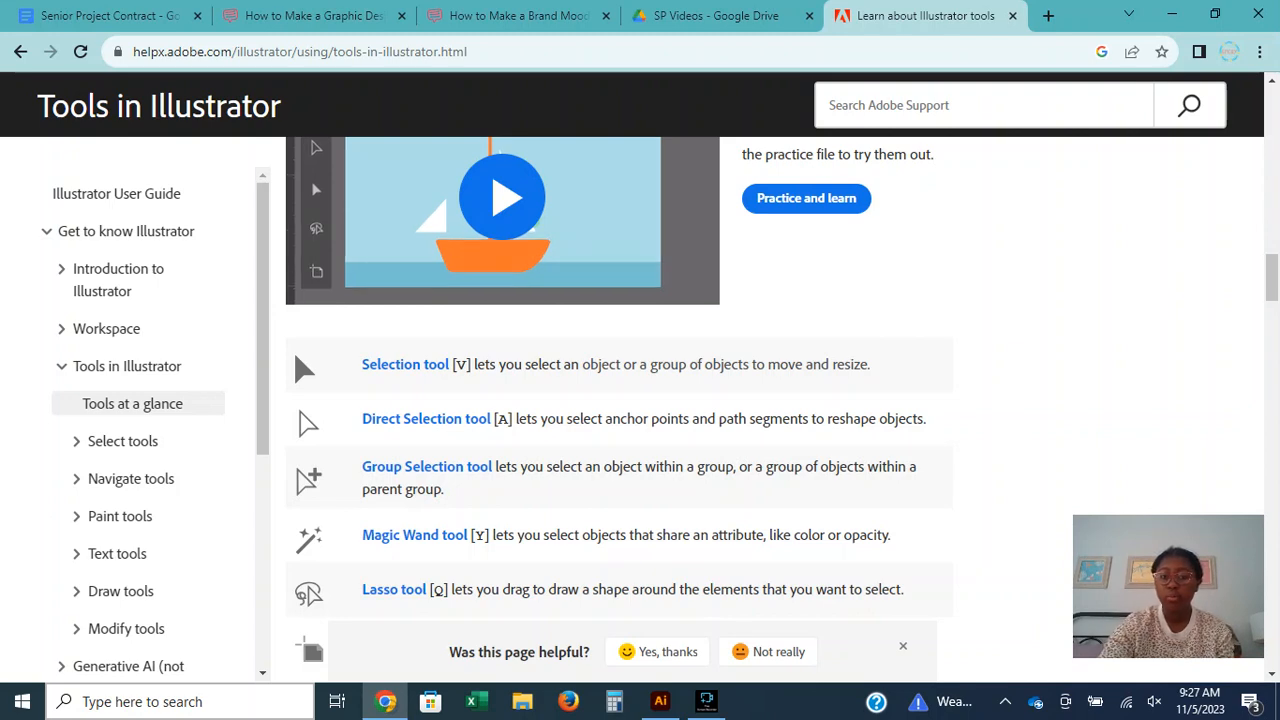
# Return to Illustrator and open Bright Giraffe.jpg from the recent files on the Home screen.
pyautogui.click(660, 702)
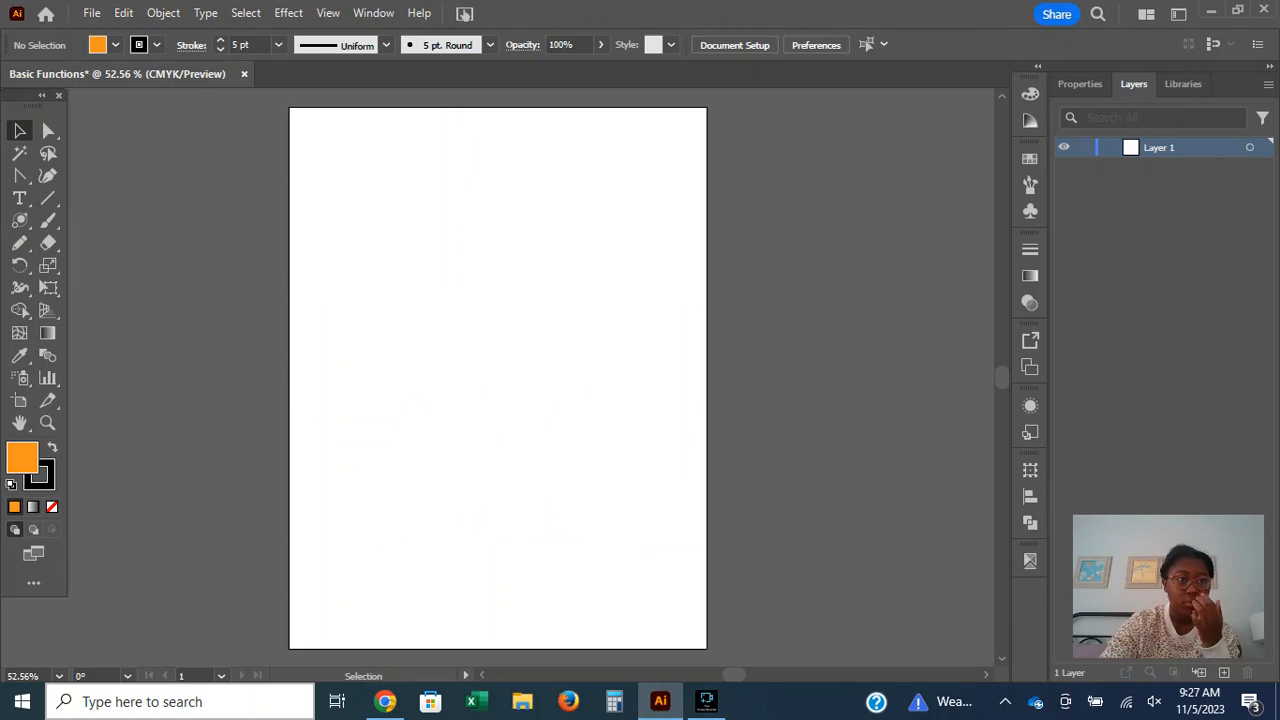
pyautogui.click(45, 13)
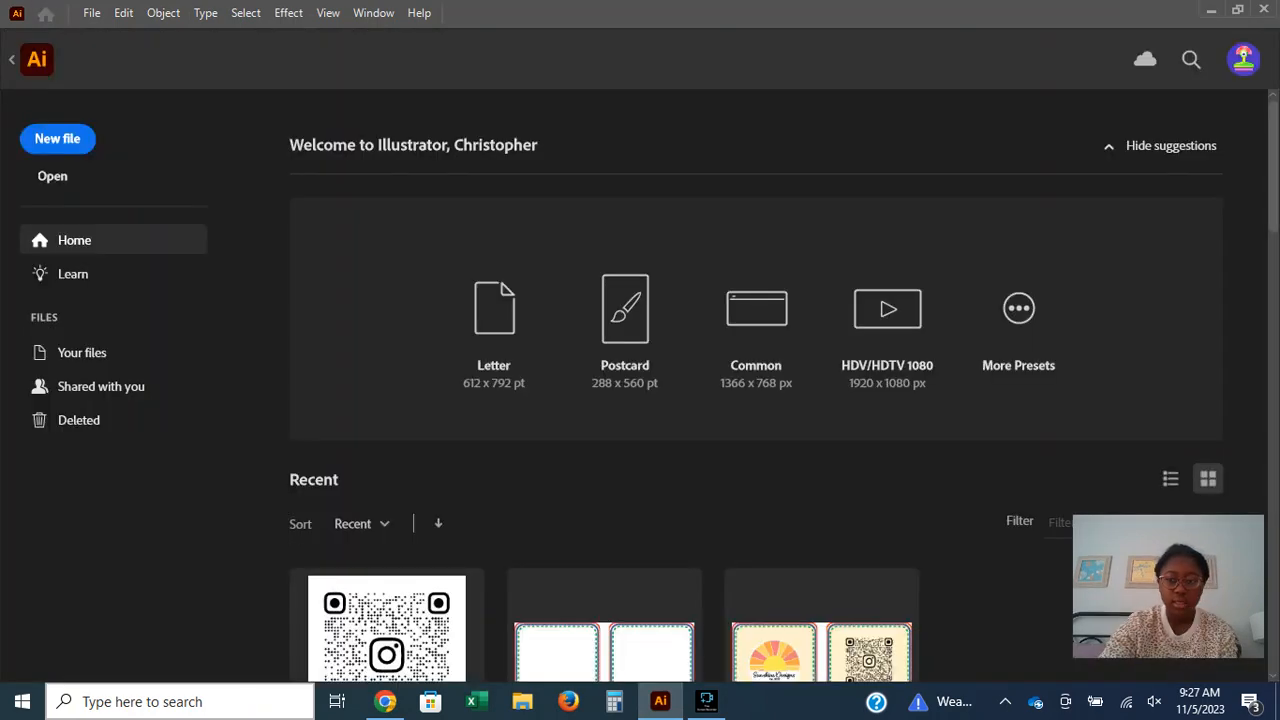
pyautogui.scroll(-5, 737, 400)
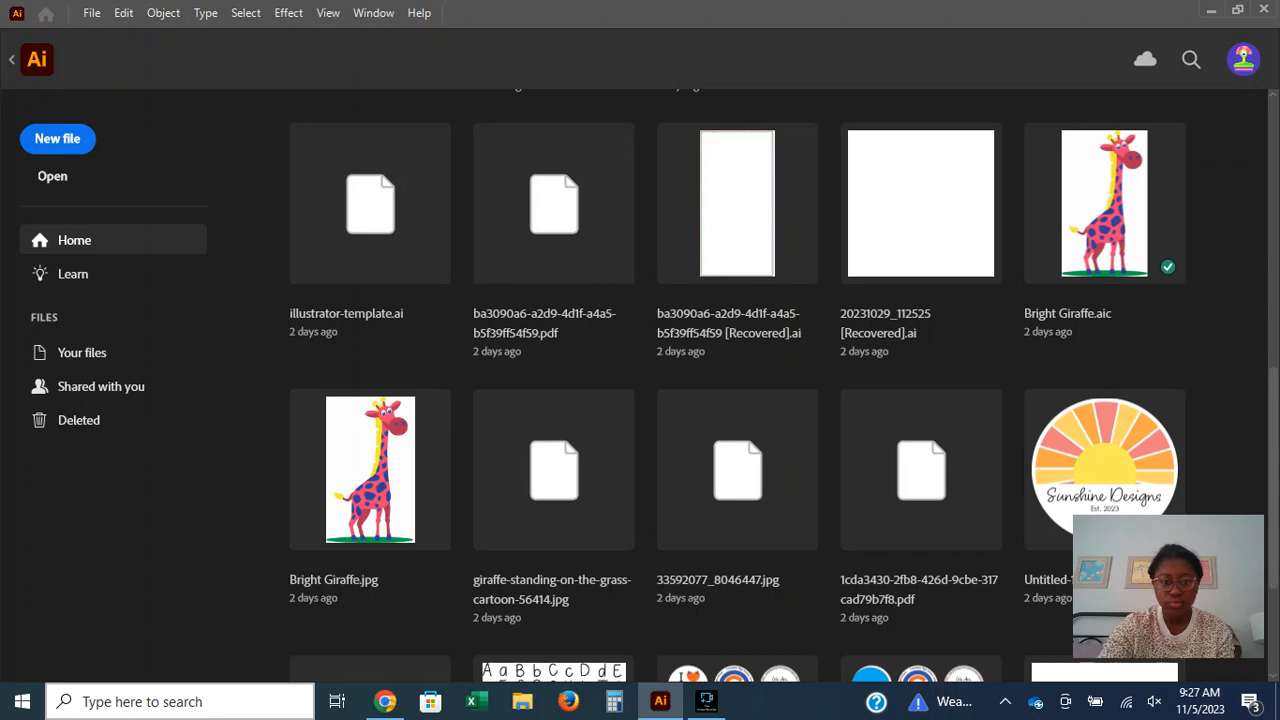
pyautogui.scroll(-1, 737, 400)
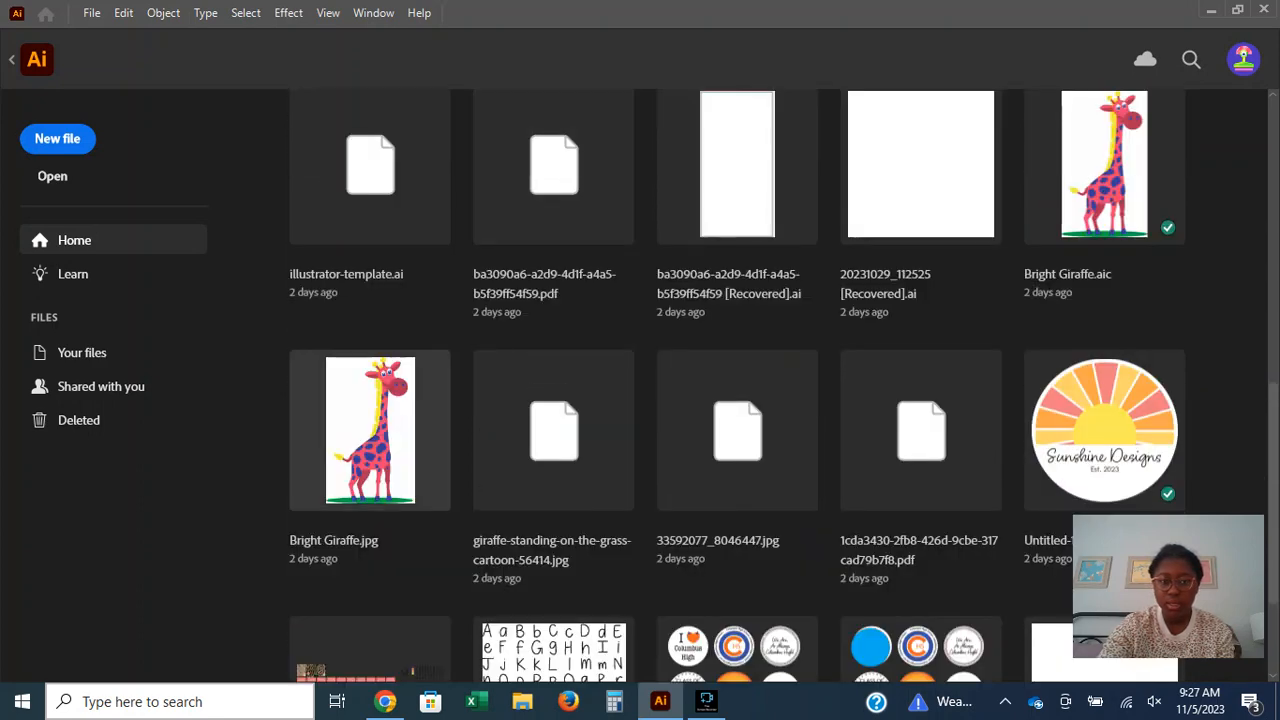
pyautogui.click(370, 430)
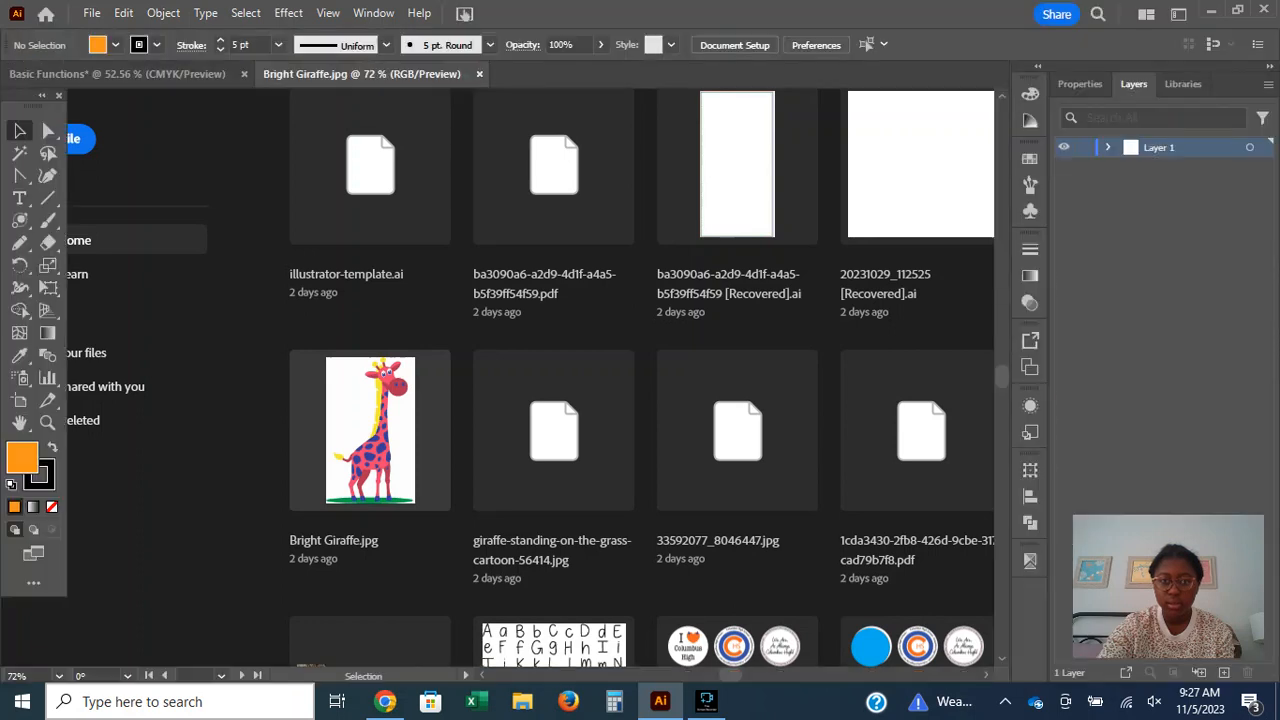
# Copy the giraffe image from Bright Giraffe.jpg into the Basic Functions document and select the pasted image.
pyautogui.scroll(2, 419, 255)
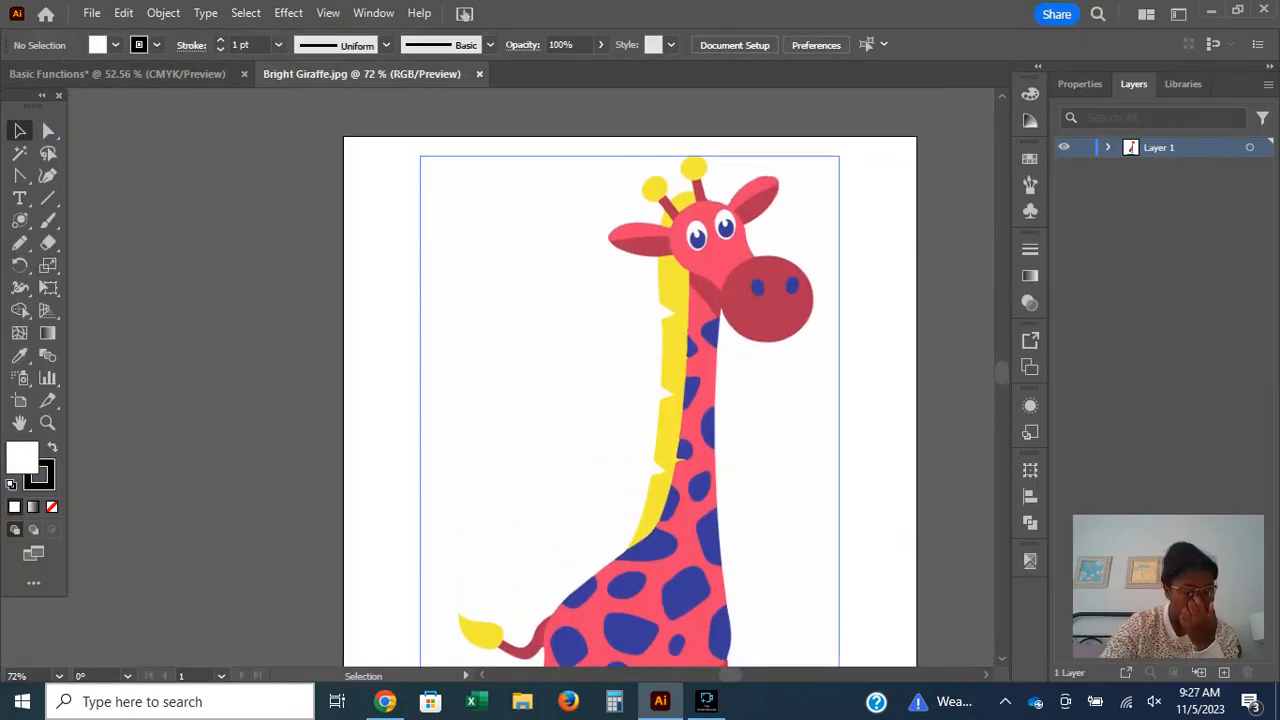
pyautogui.click(419, 255)
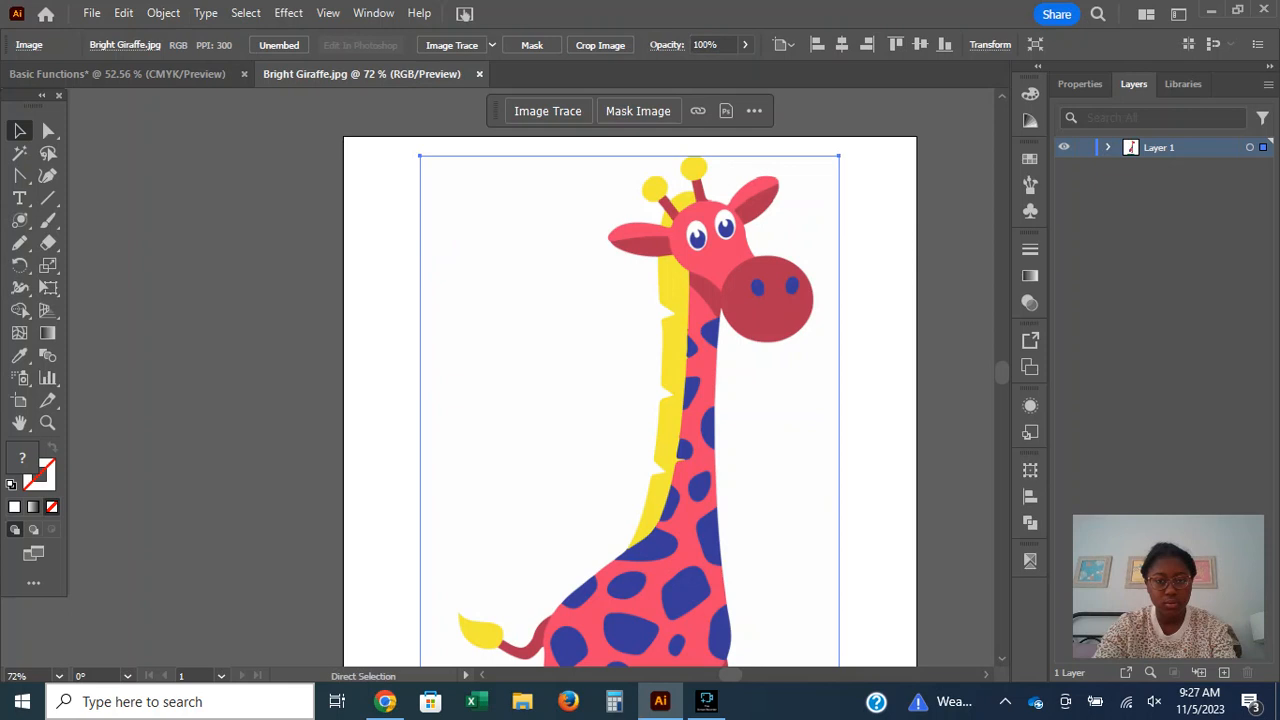
pyautogui.hotkey('ctrl', 'Tab')
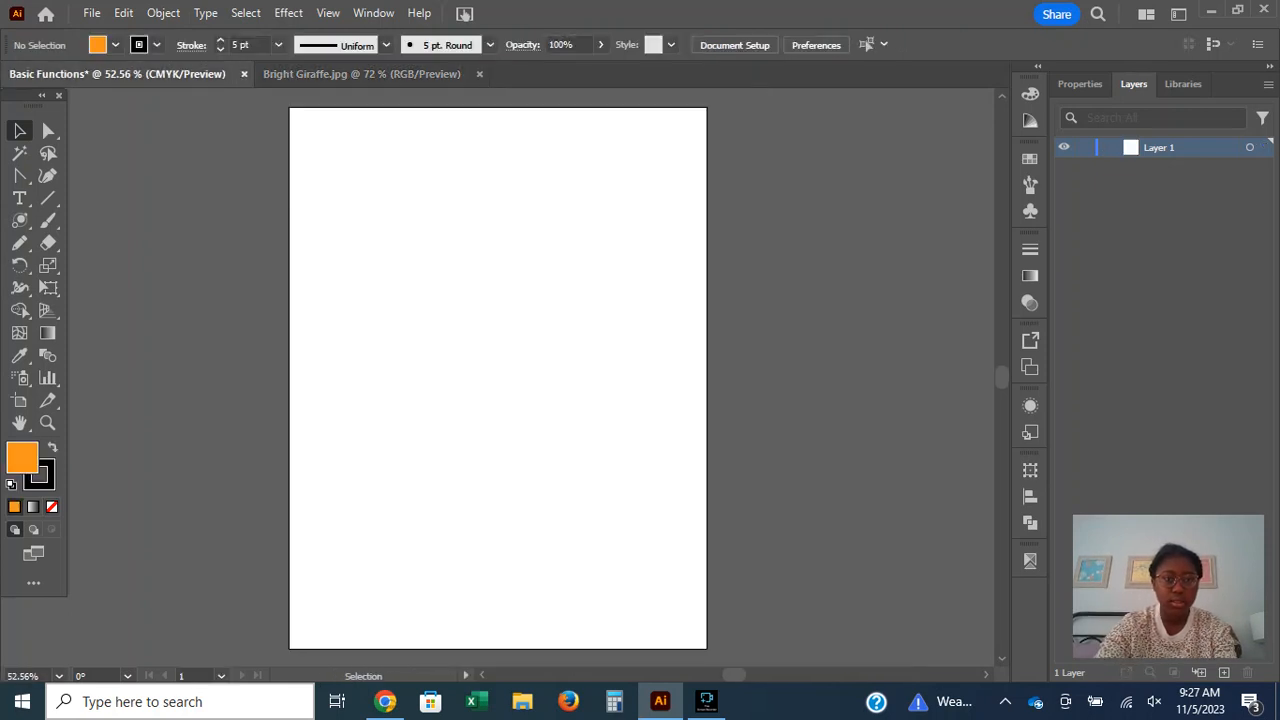
pyautogui.hotkey('ctrl', 'v')
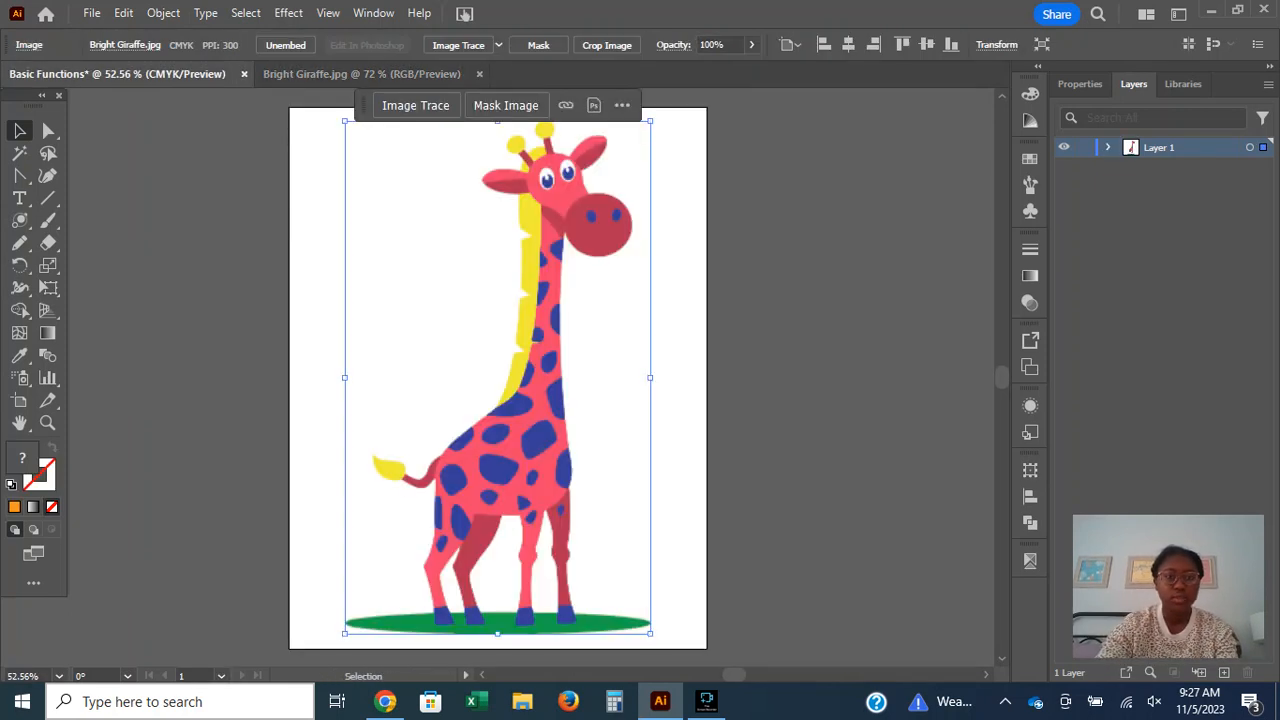
pyautogui.click(775, 450)
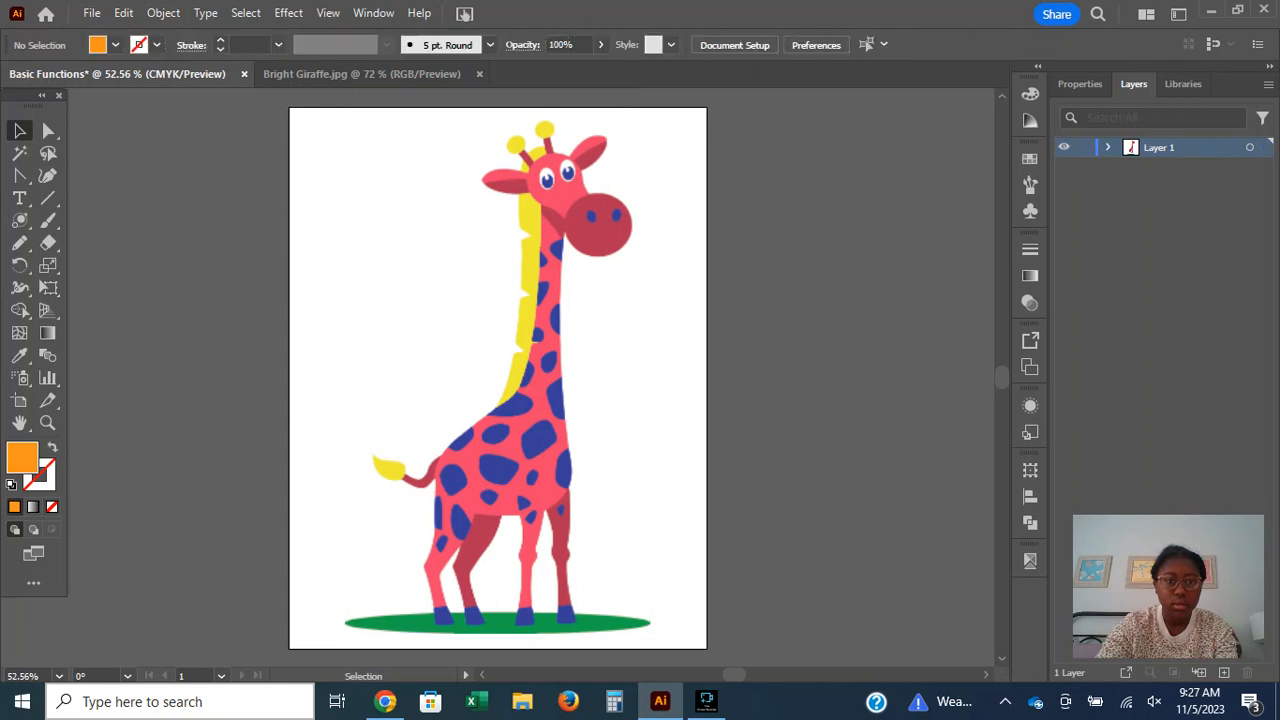
pyautogui.click(620, 465)
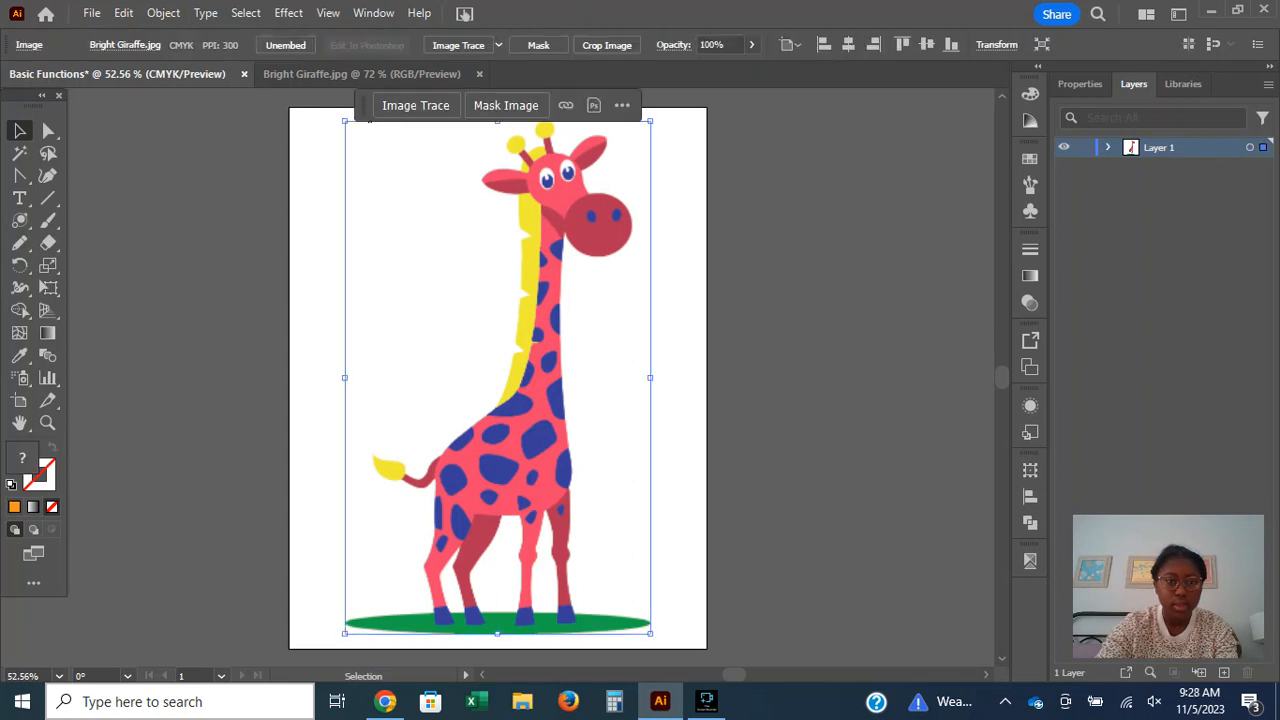
# Delete the pasted giraffe image from the Basic Functions document.
pyautogui.click(415, 105)
pyautogui.click(838, 375)
pyautogui.click(838, 385)
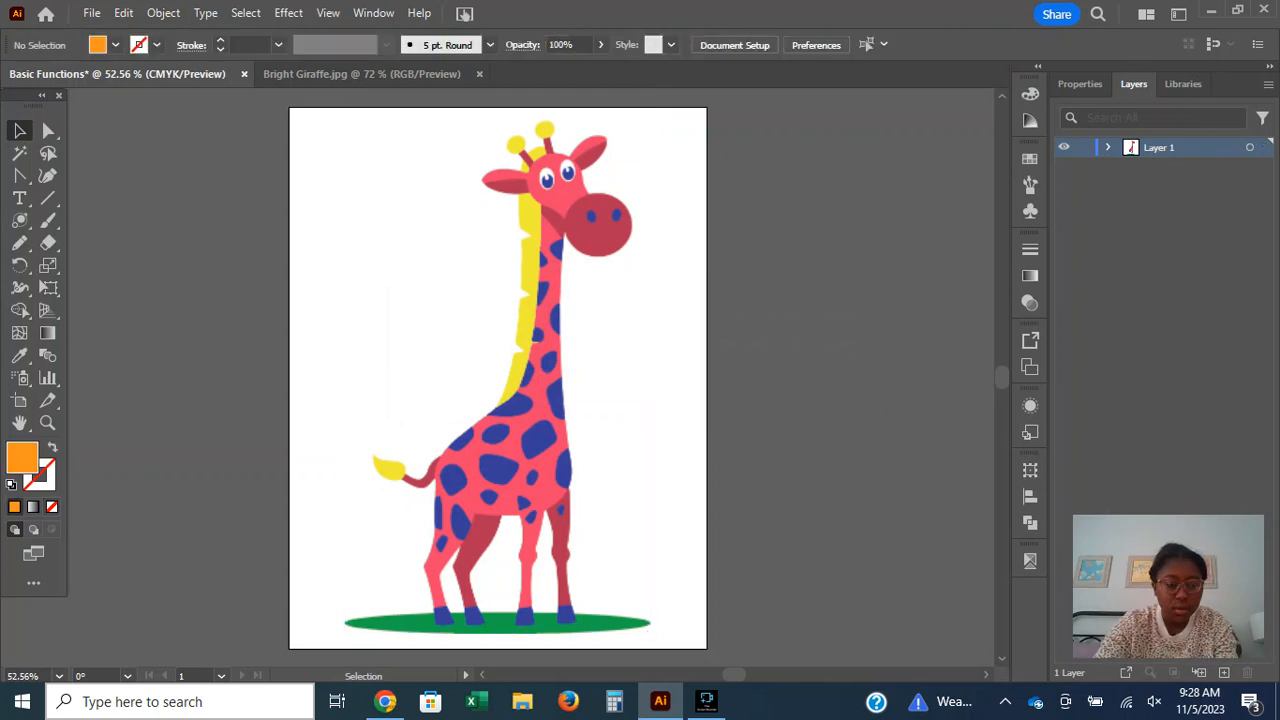
pyautogui.hotkey('ctrl', 'a')
pyautogui.press('Delete')
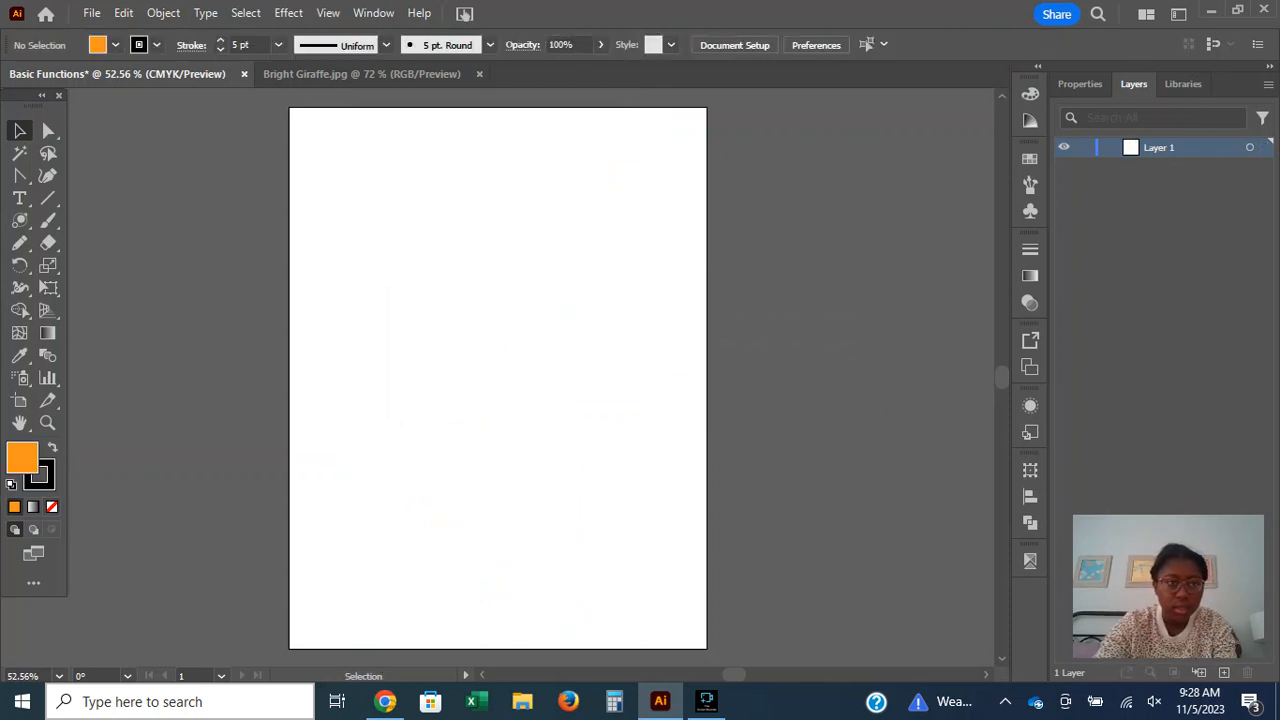
# Reopen Bright Giraffe.jpg from the list of recent files.
pyautogui.click(45, 13)
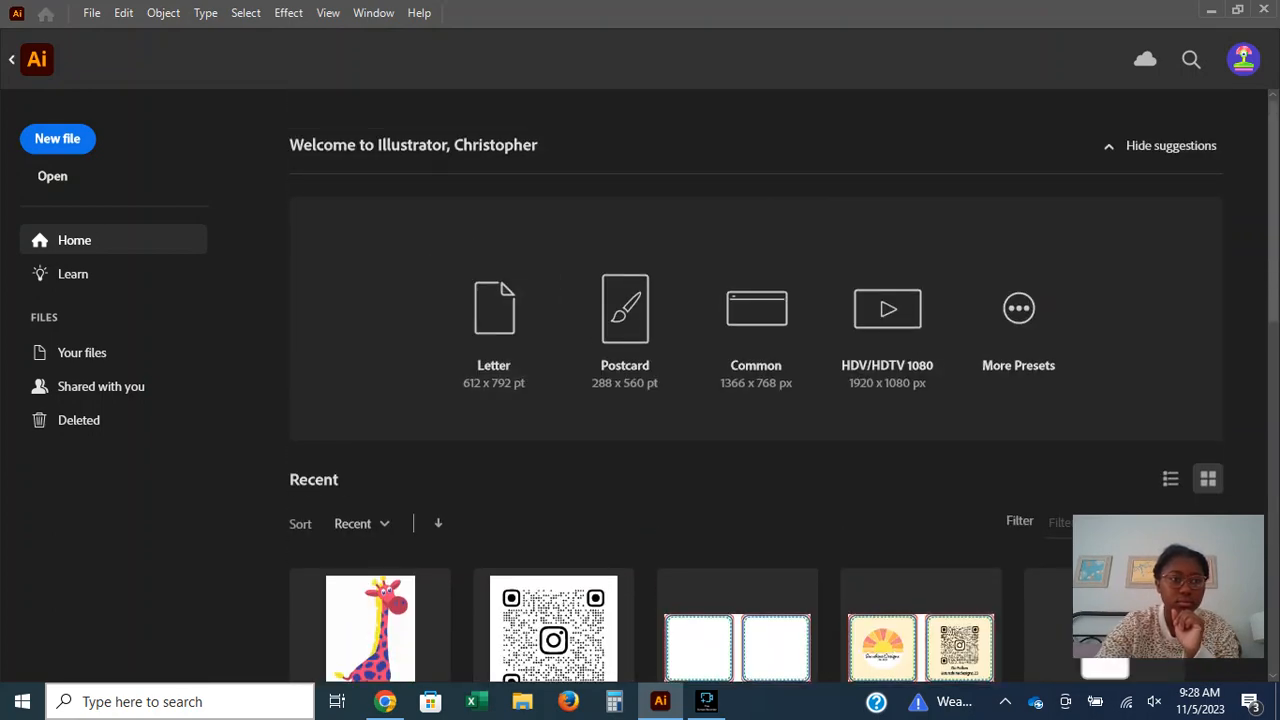
pyautogui.click(12, 60)
pyautogui.click(92, 13)
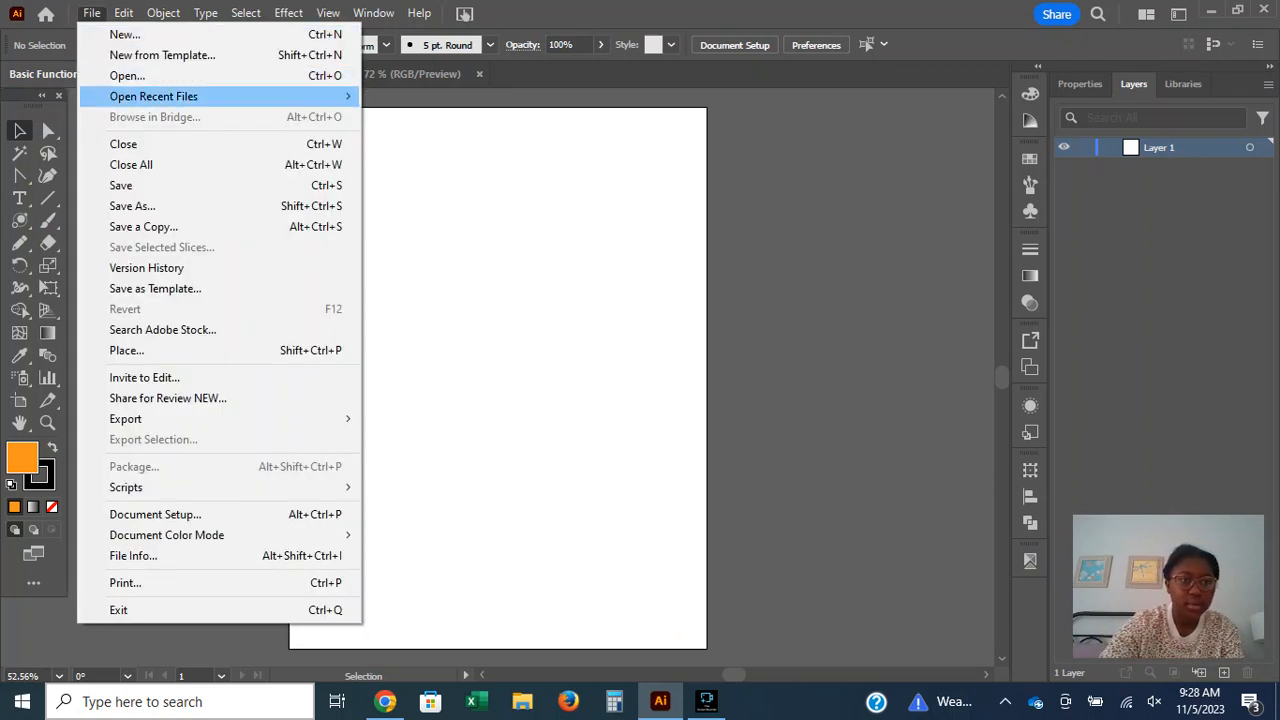
pyautogui.moveTo(153, 96)
pyautogui.click(442, 96)
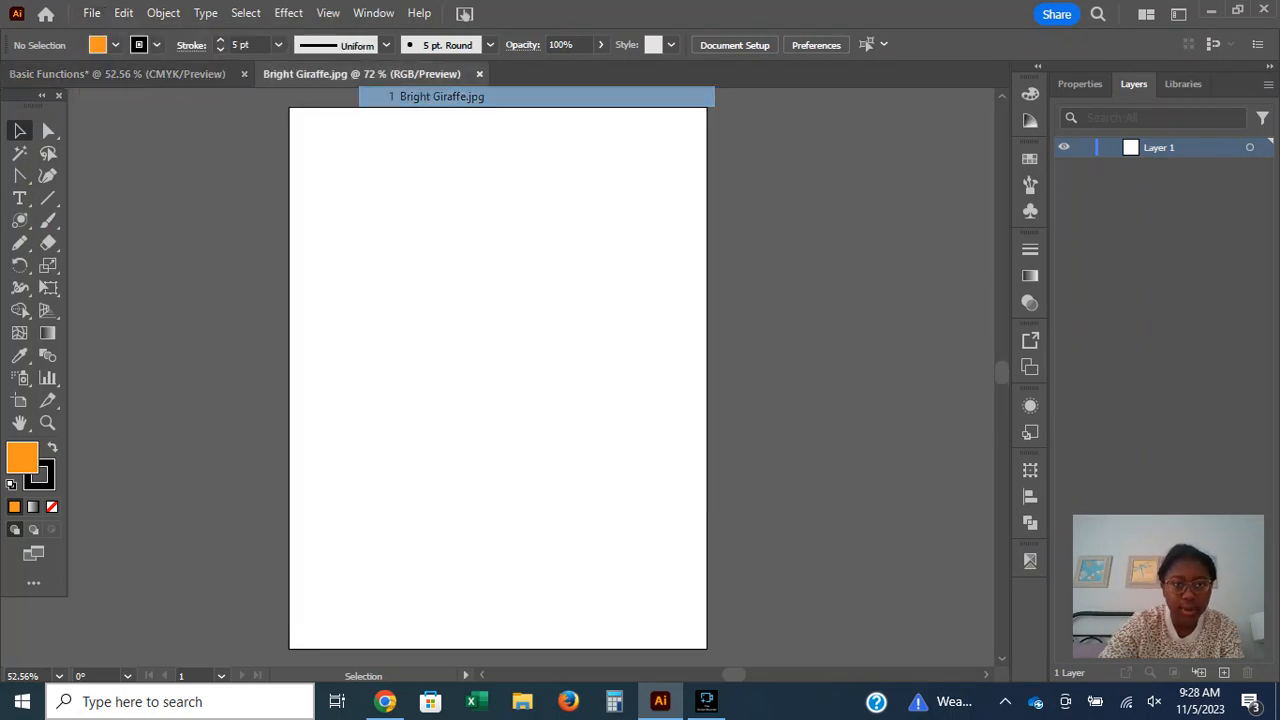
pyautogui.scroll(-4, 630, 378)
pyautogui.scroll(7, 630, 378)
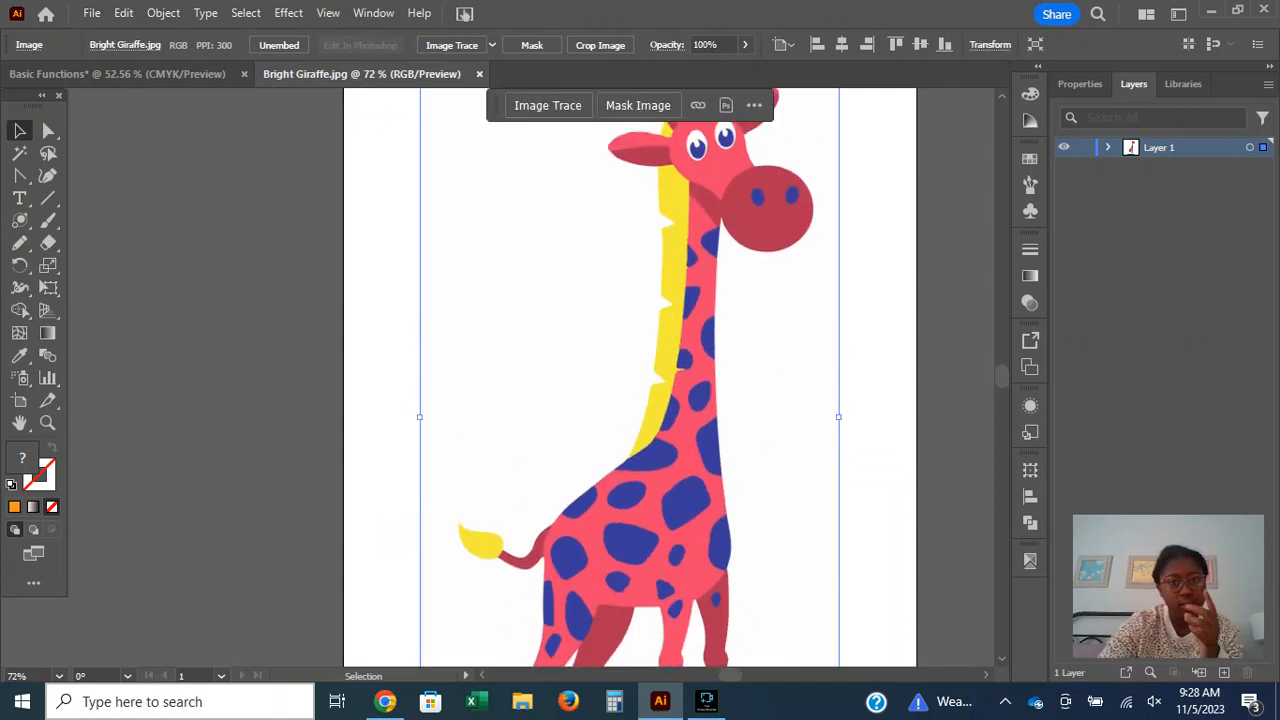
# Isolate the giraffe image in Bright Giraffe.jpg and check whether its parts can be selected separately.
pyautogui.click(250, 320)
pyautogui.scroll(-1, 630, 378)
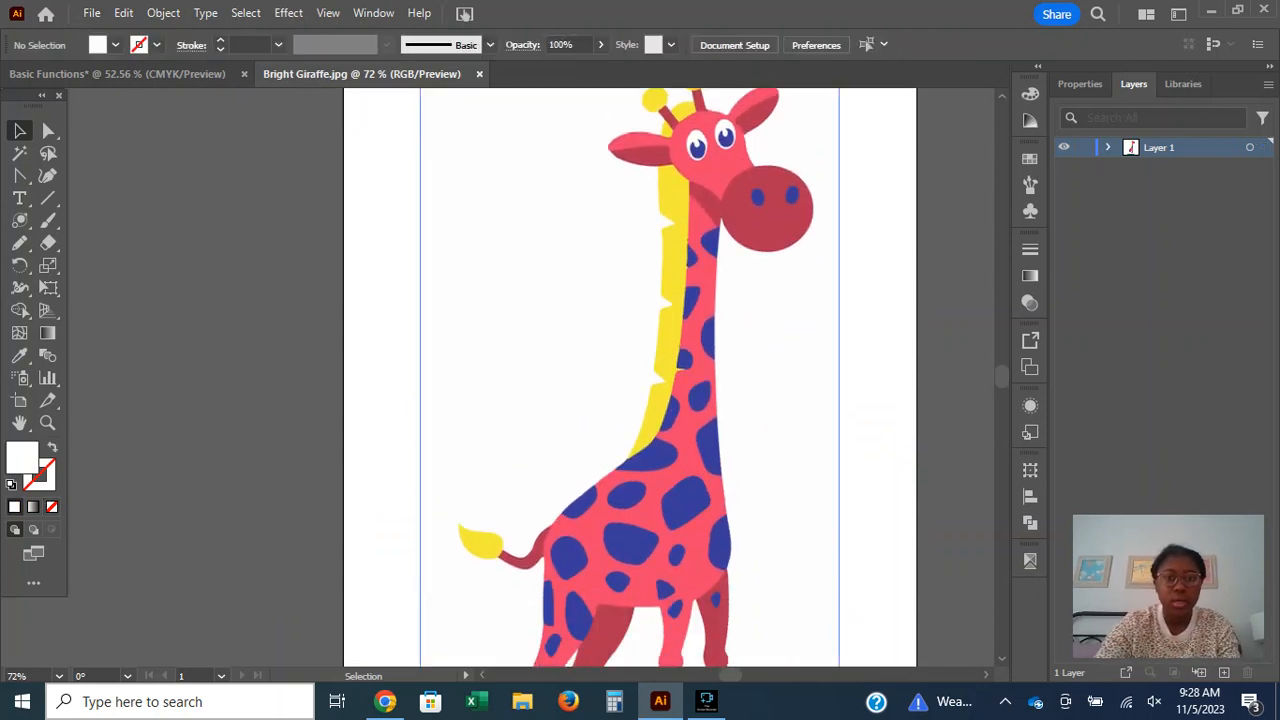
pyautogui.click(630, 378)
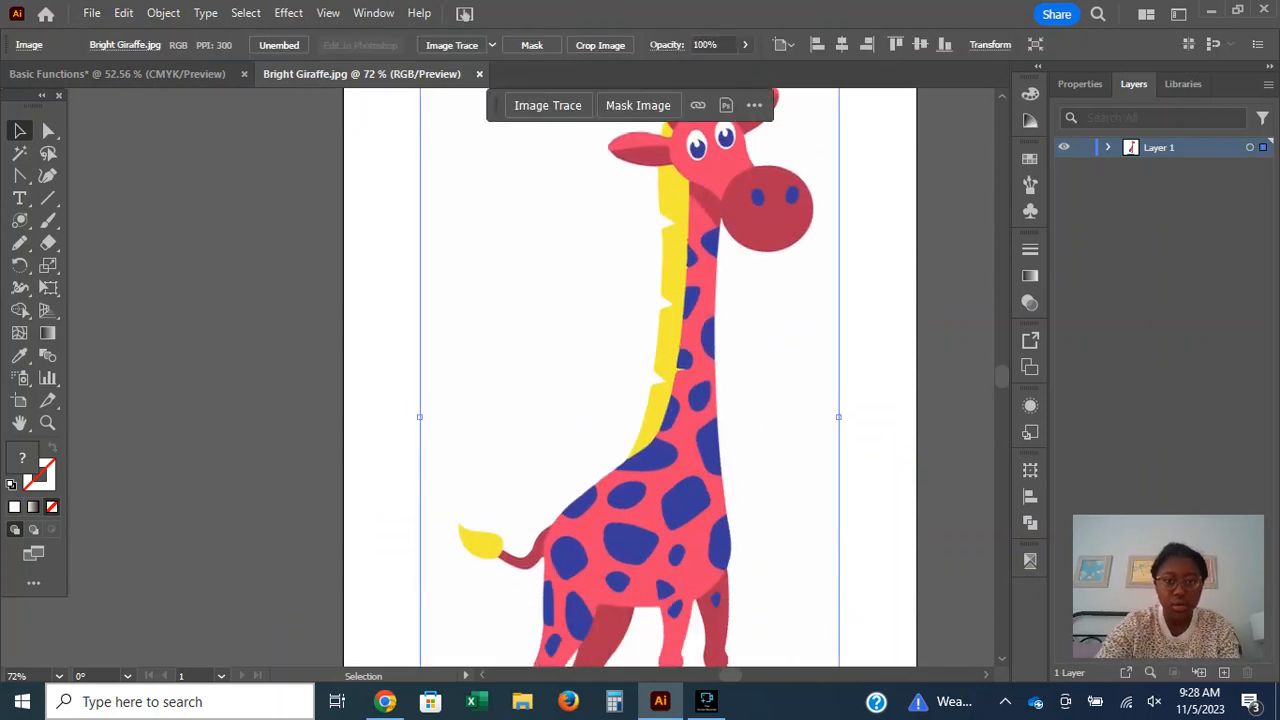
pyautogui.doubleClick(630, 378)
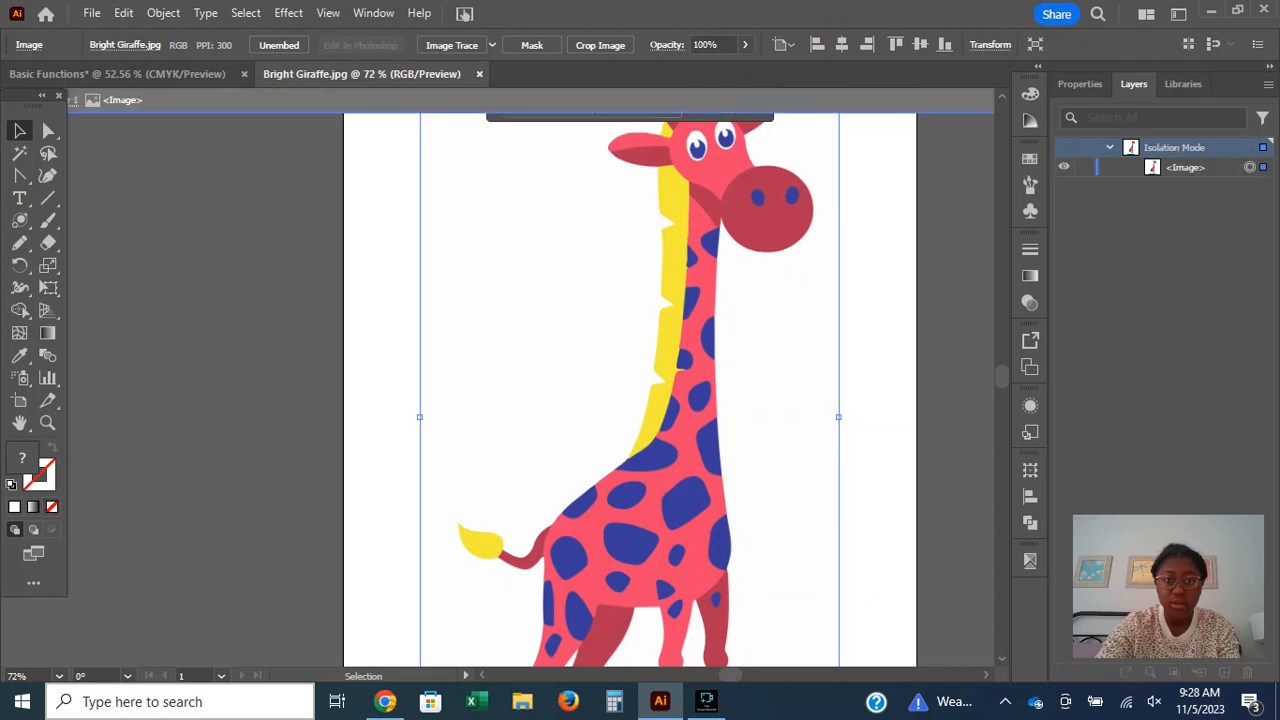
pyautogui.click(878, 420)
pyautogui.scroll(-1, 640, 400)
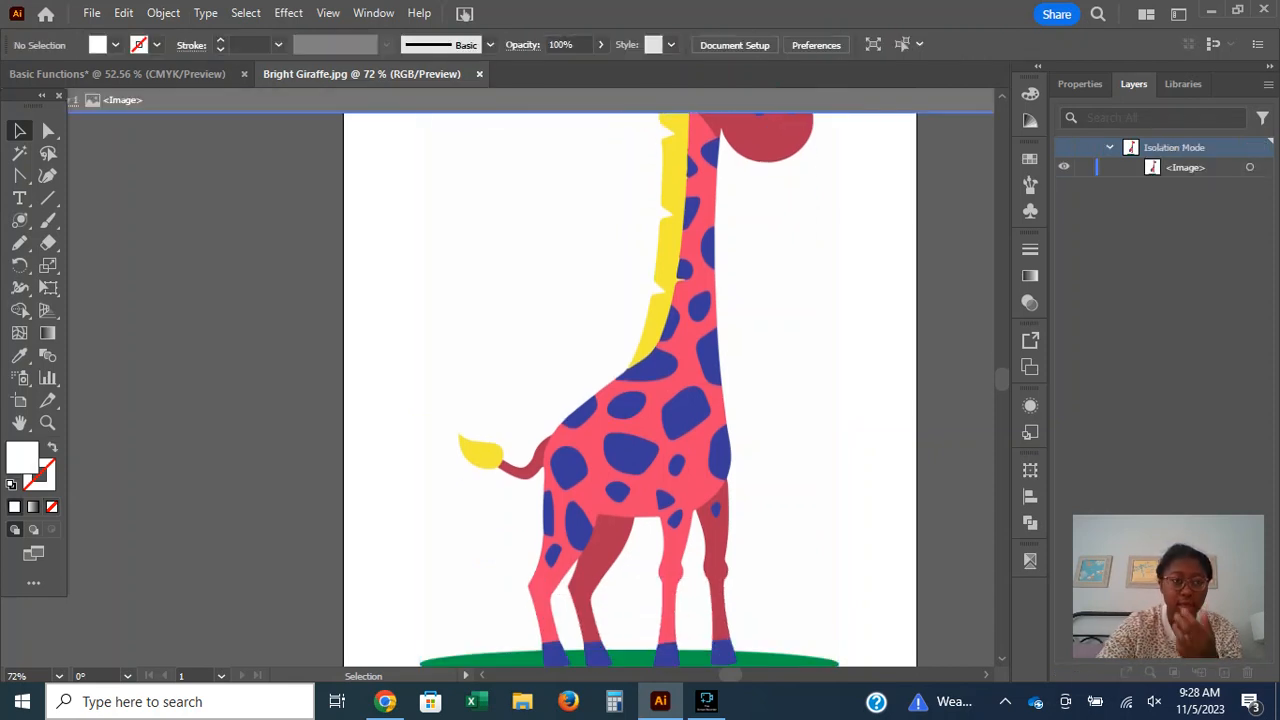
pyautogui.scroll(-2, 630, 390)
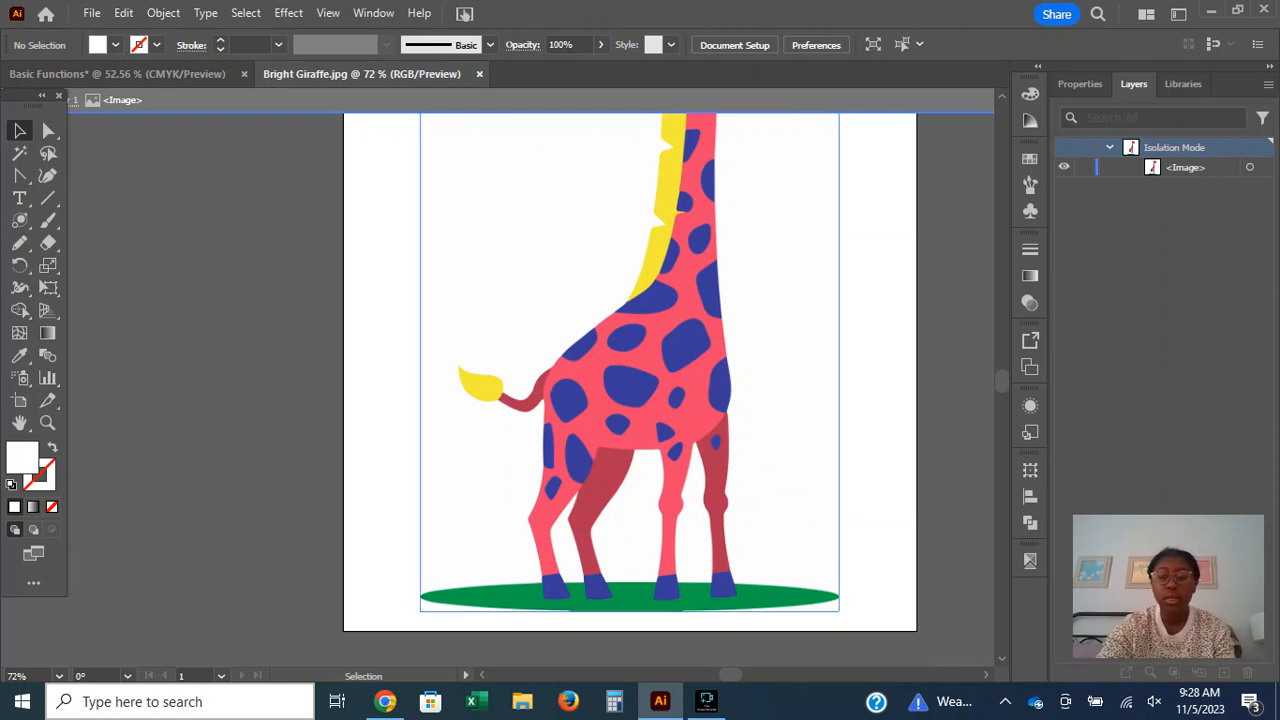
pyautogui.click(630, 390)
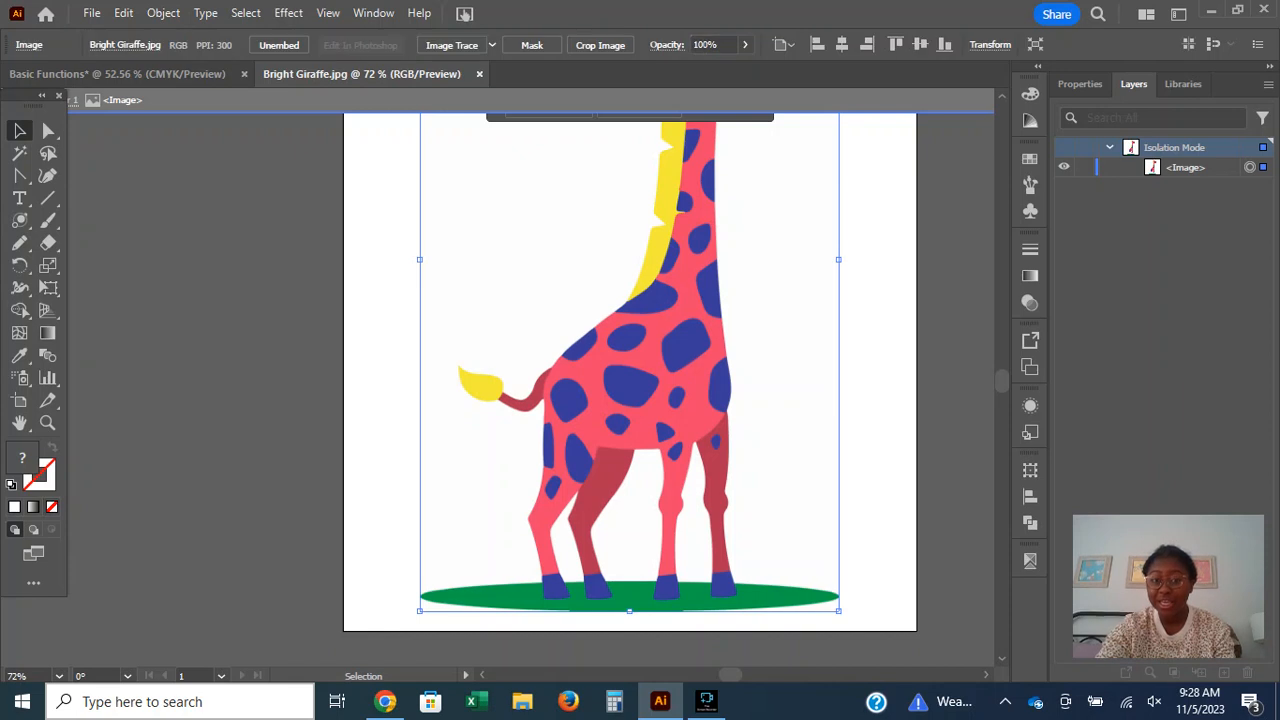
pyautogui.rightClick(630, 390)
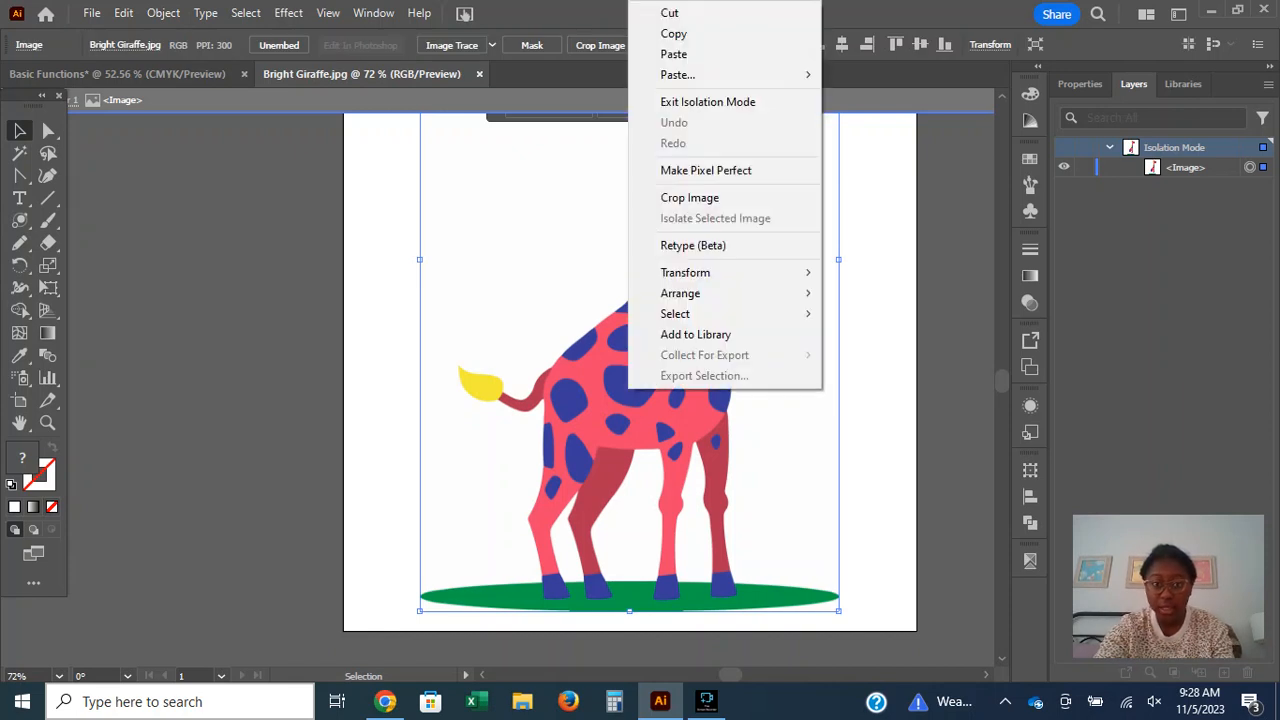
pyautogui.press('Escape')
pyautogui.scroll(7, 630, 390)
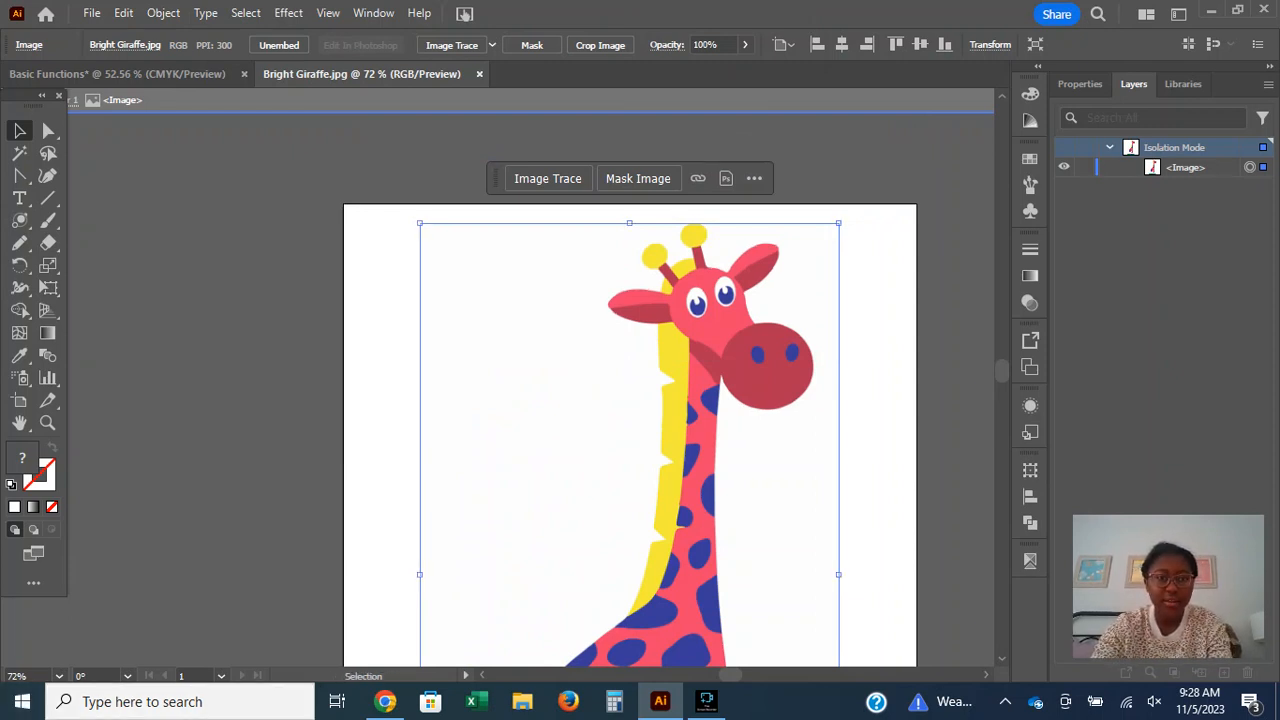
# Find the cloud document Bright Giraffe.aic among the recent files on the Home screen and open it.
pyautogui.click(385, 292)
pyautogui.click(45, 13)
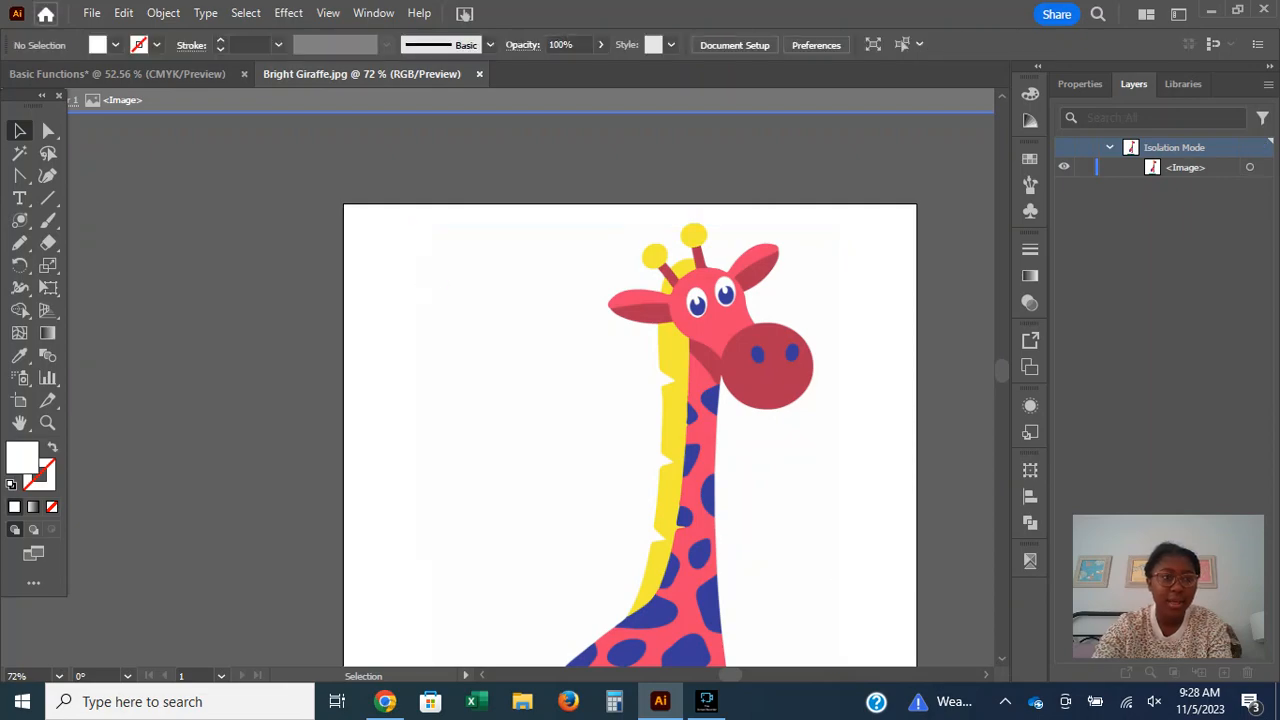
pyautogui.scroll(-2, 737, 400)
pyautogui.scroll(7, 737, 400)
pyautogui.scroll(-7, 737, 400)
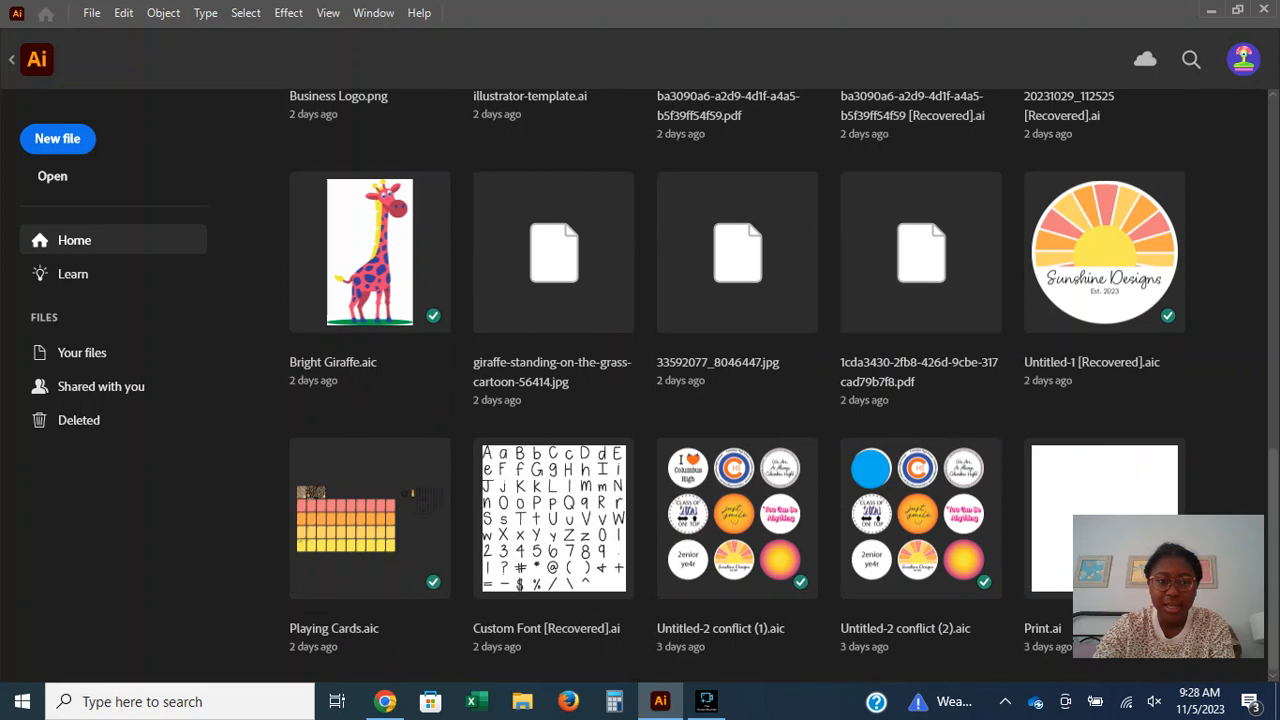
pyautogui.scroll(5, 737, 400)
pyautogui.scroll(-1, 737, 400)
pyautogui.scroll(-3, 737, 400)
pyautogui.scroll(1, 737, 400)
pyautogui.click(370, 429)
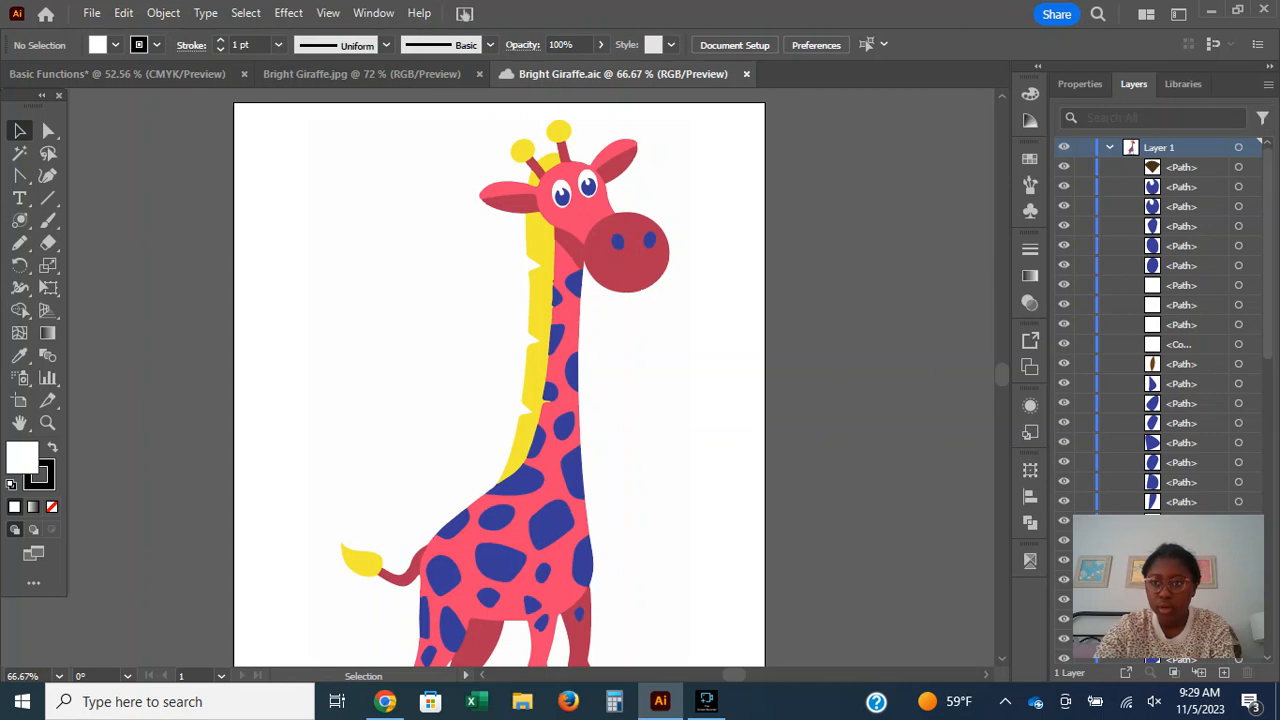
# Examine the individual paths inside Layer 1 of Bright Giraffe.aic, collapsing and expanding the layer.
pyautogui.click(1268, 84)
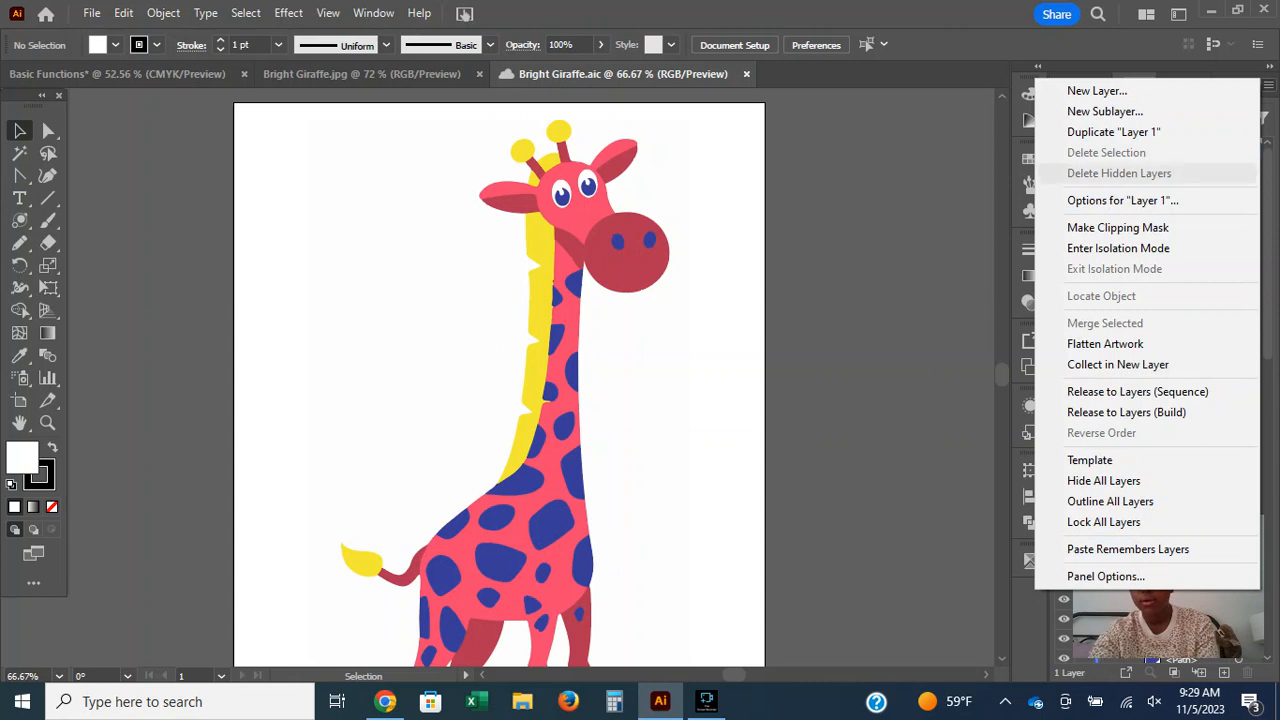
pyautogui.press('Escape')
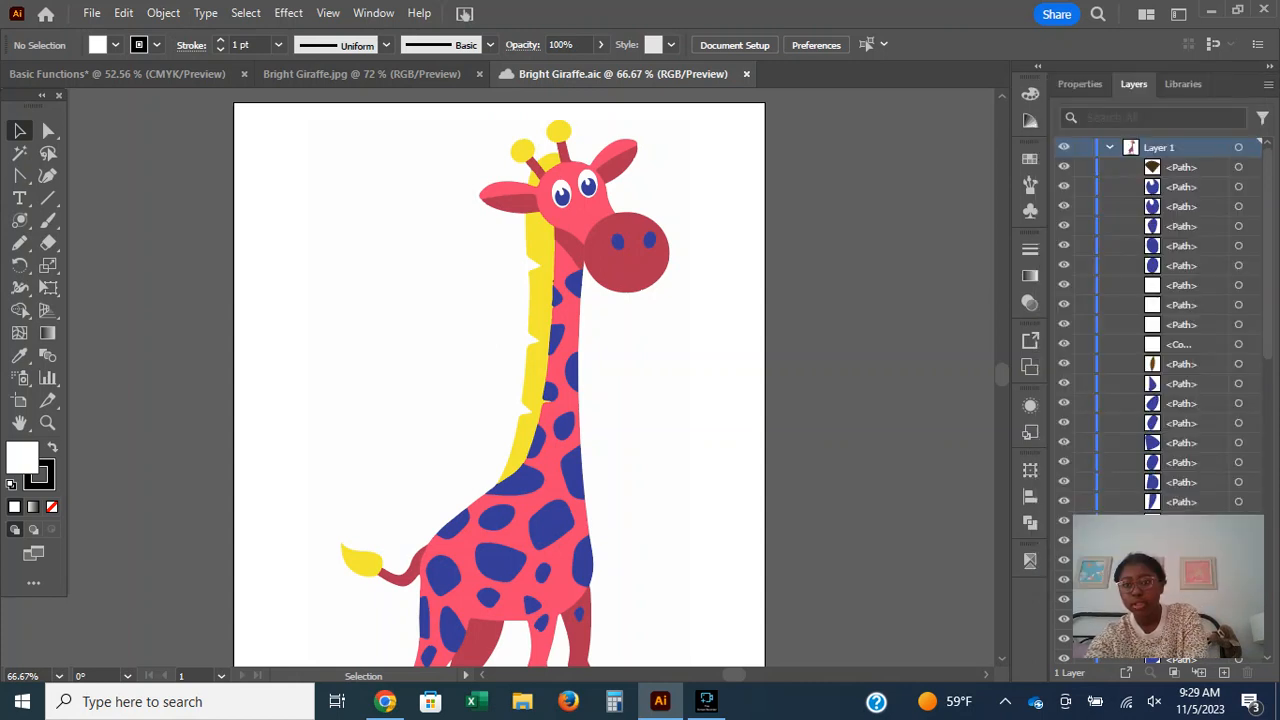
pyautogui.moveTo(1195, 553); pyautogui.dragTo(915, 512)
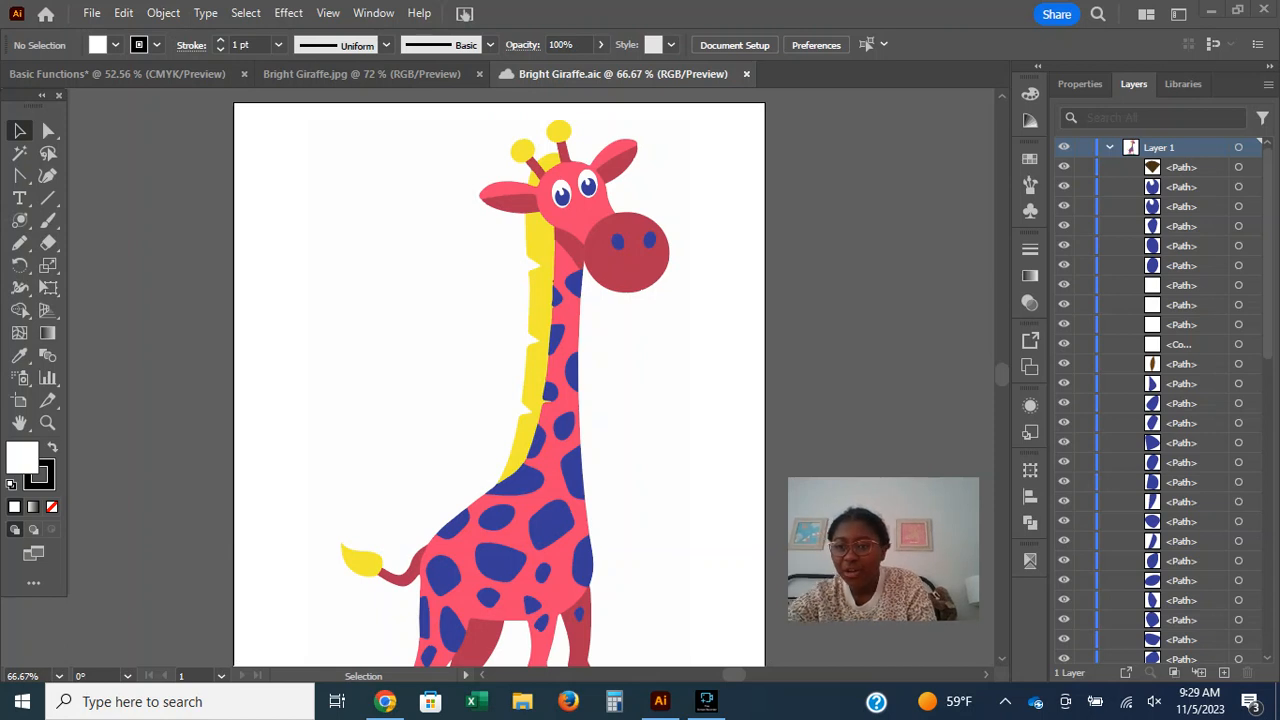
pyautogui.scroll(2, 499, 385)
pyautogui.click(1109, 147)
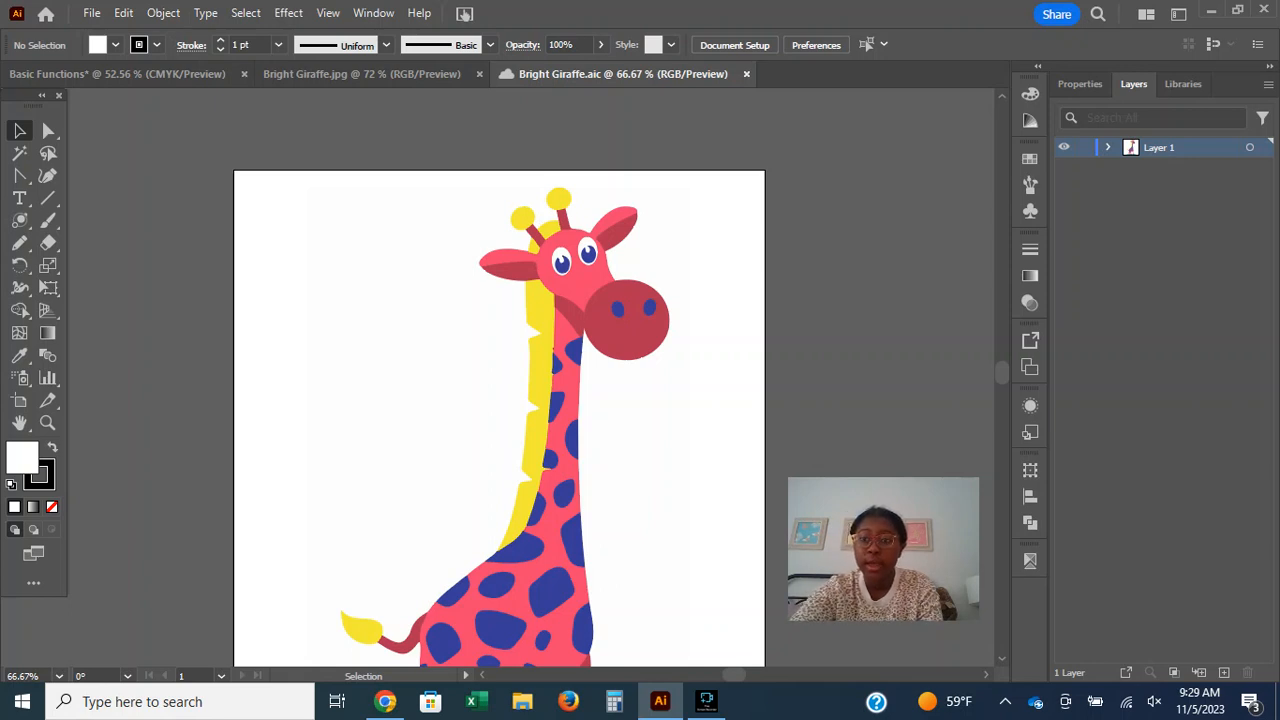
pyautogui.click(1108, 147)
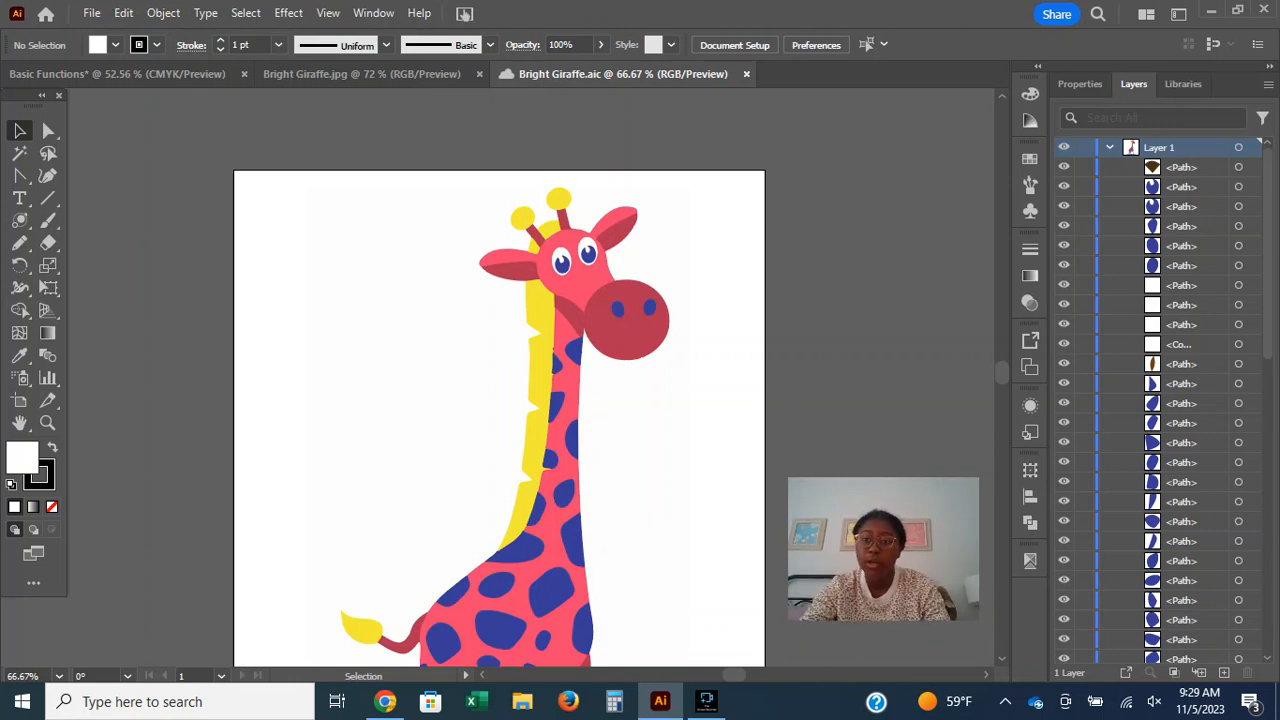
pyautogui.scroll(-5, 1160, 400)
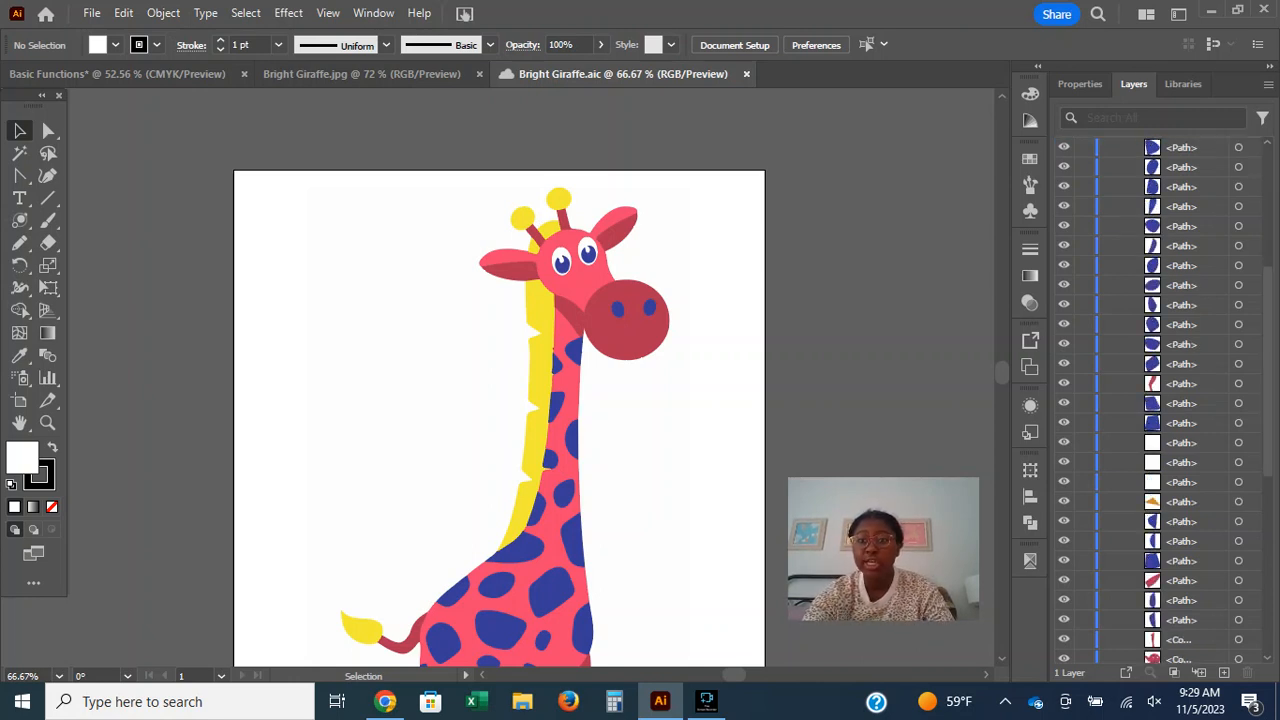
pyautogui.scroll(-3, 1160, 400)
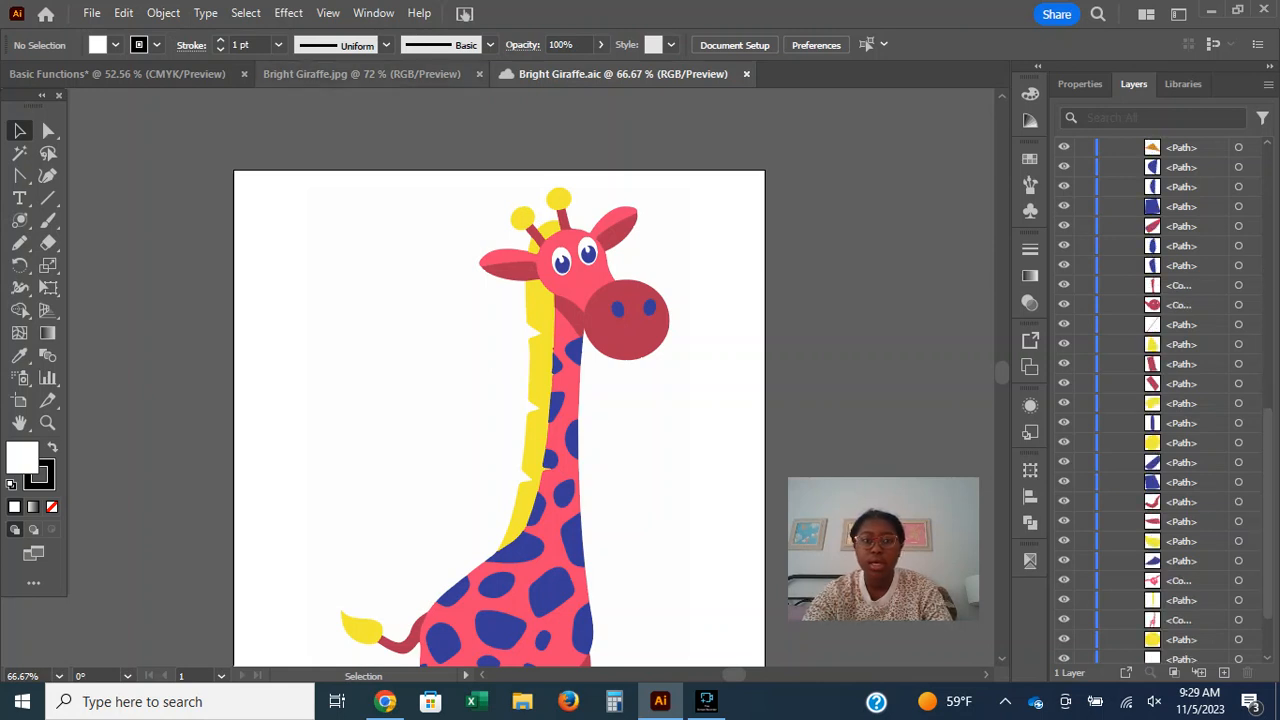
pyautogui.rightClick(536, 78)
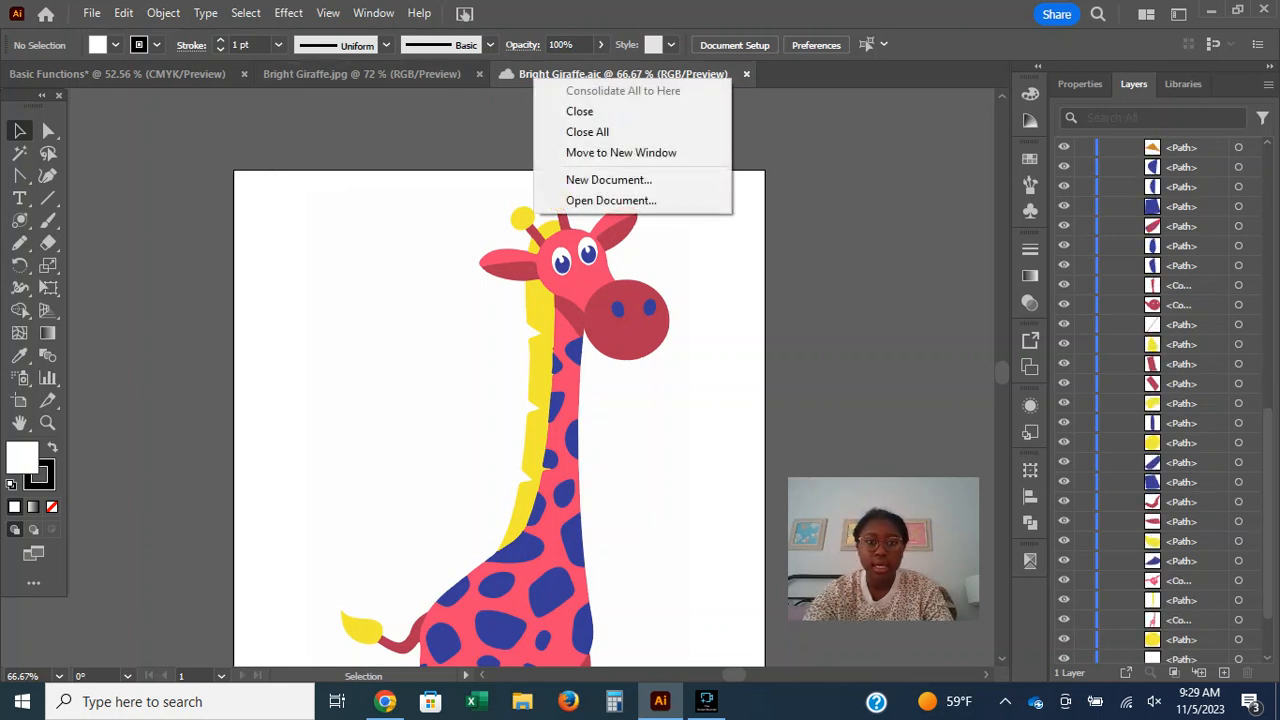
pyautogui.rightClick(531, 79)
pyautogui.press('Escape')
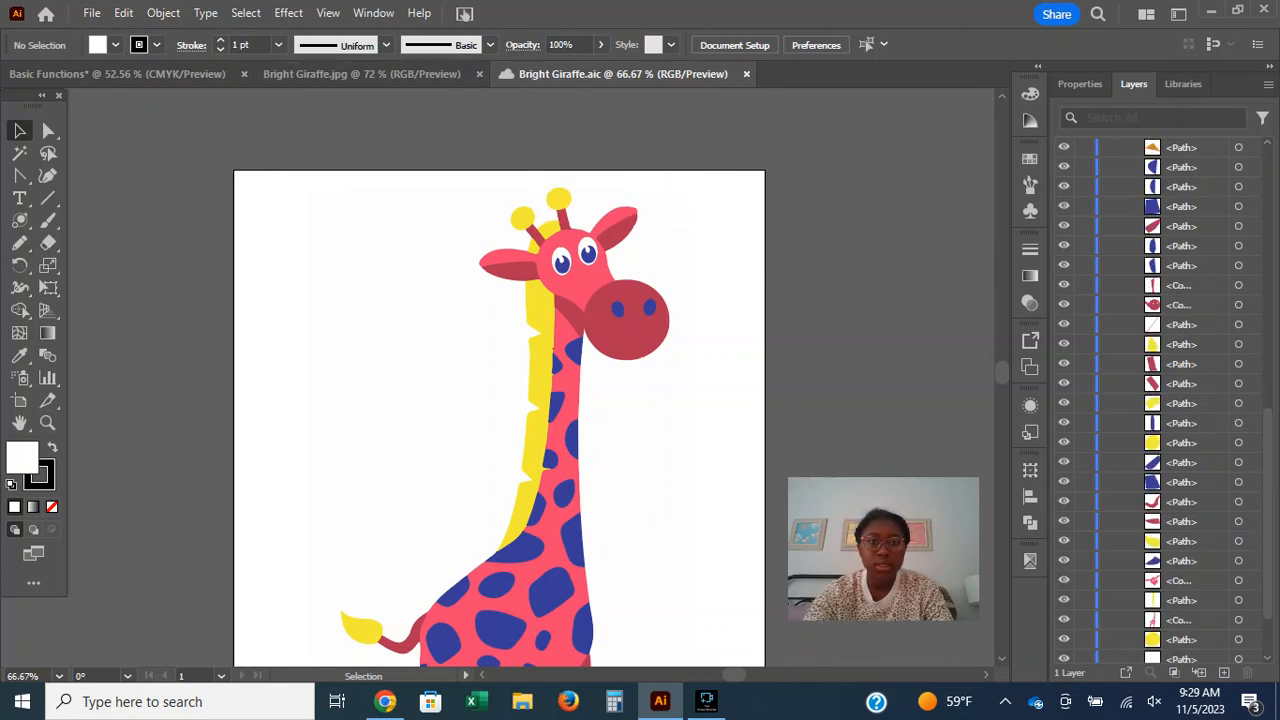
pyautogui.scroll(10, 1160, 400)
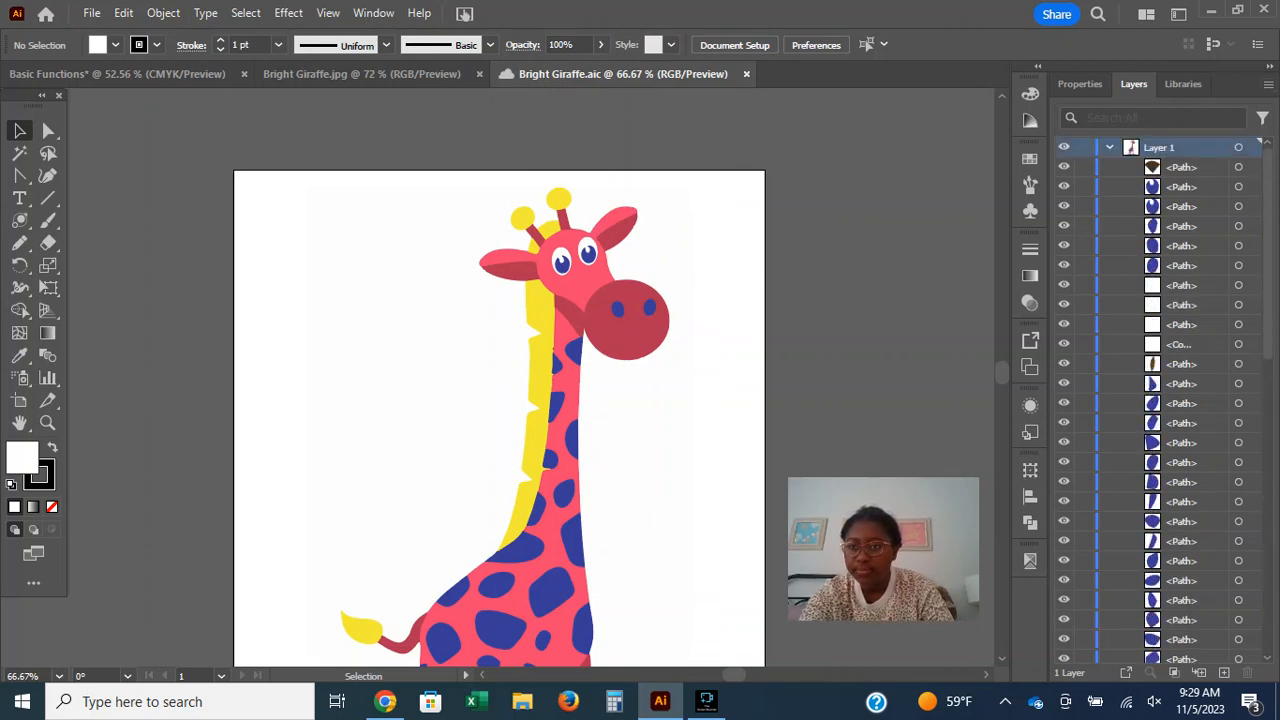
# Duplicate Layer 1 of Bright Giraffe.aic, checking the Basic Functions document before returning to the giraffe.
pyautogui.click(1267, 84)
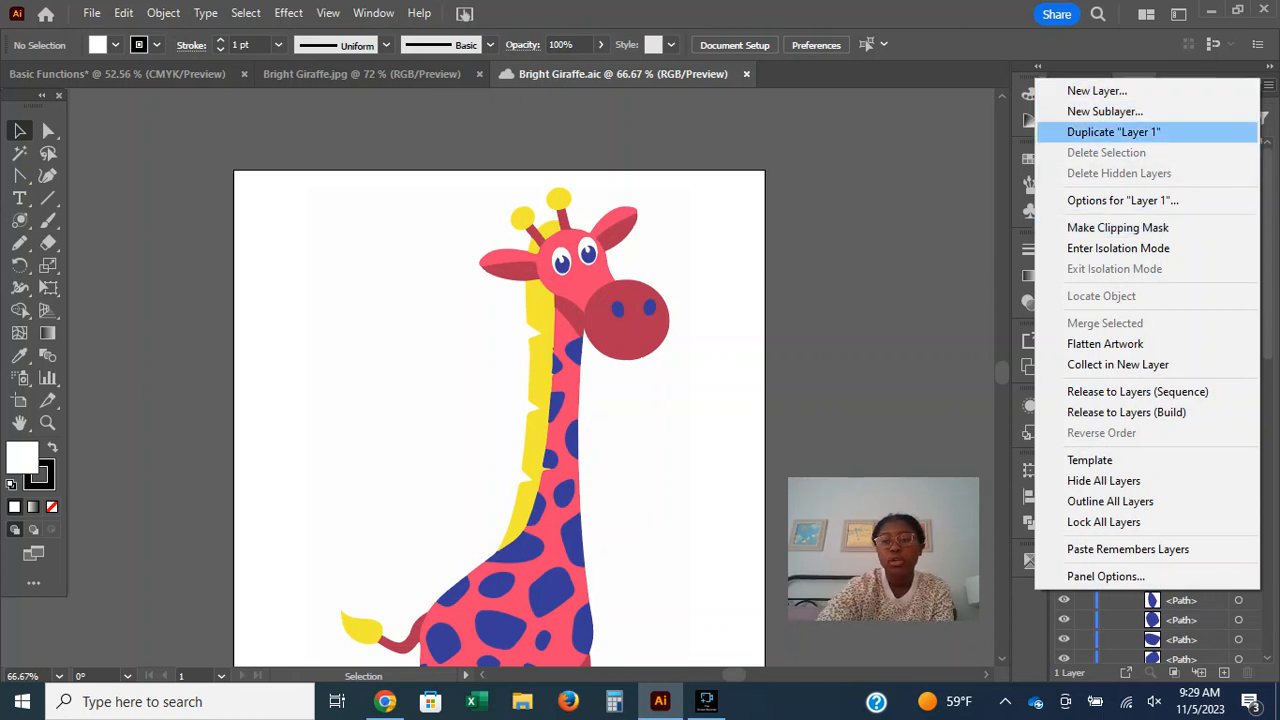
pyautogui.click(1113, 131)
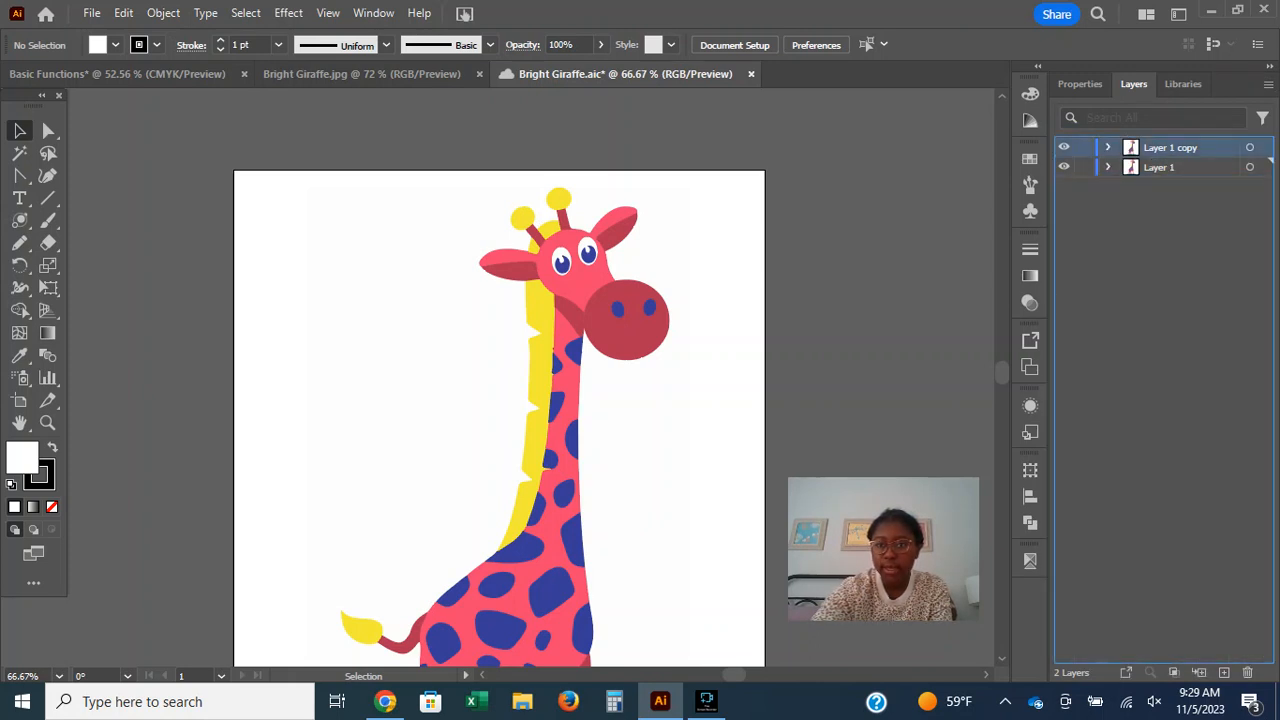
pyautogui.hotkey('ctrl', 'Tab')
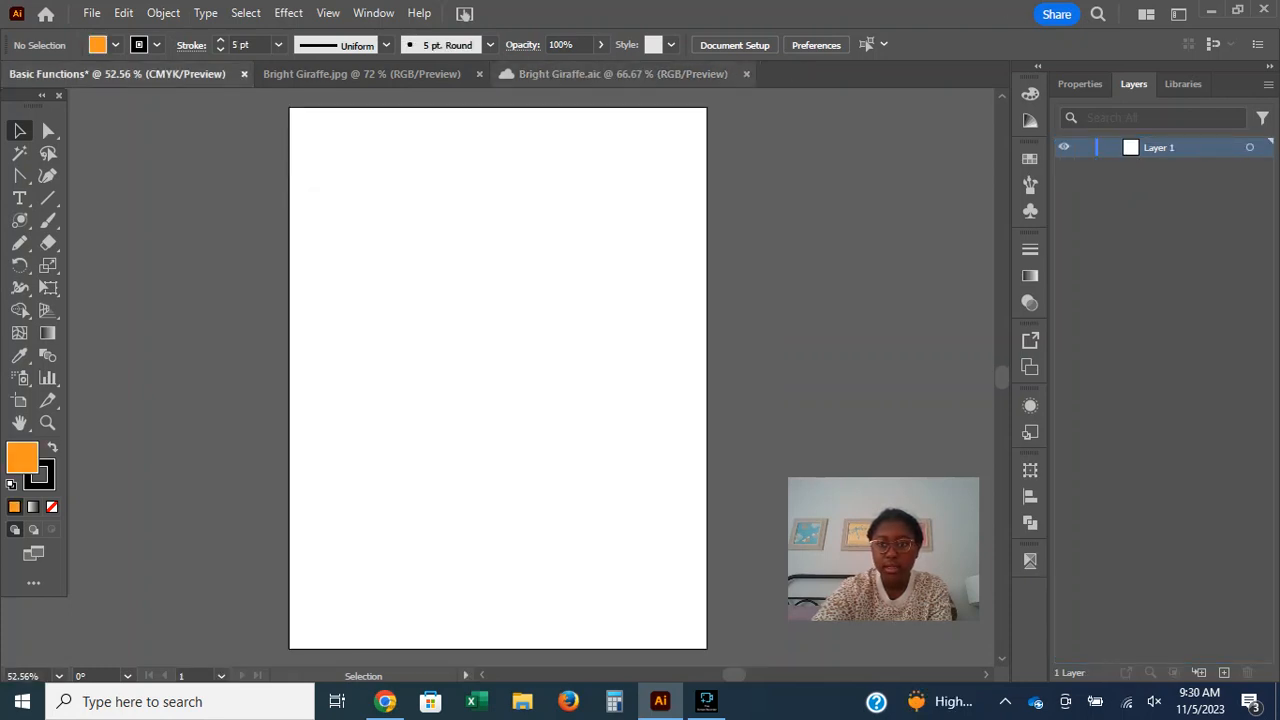
pyautogui.click(623, 74)
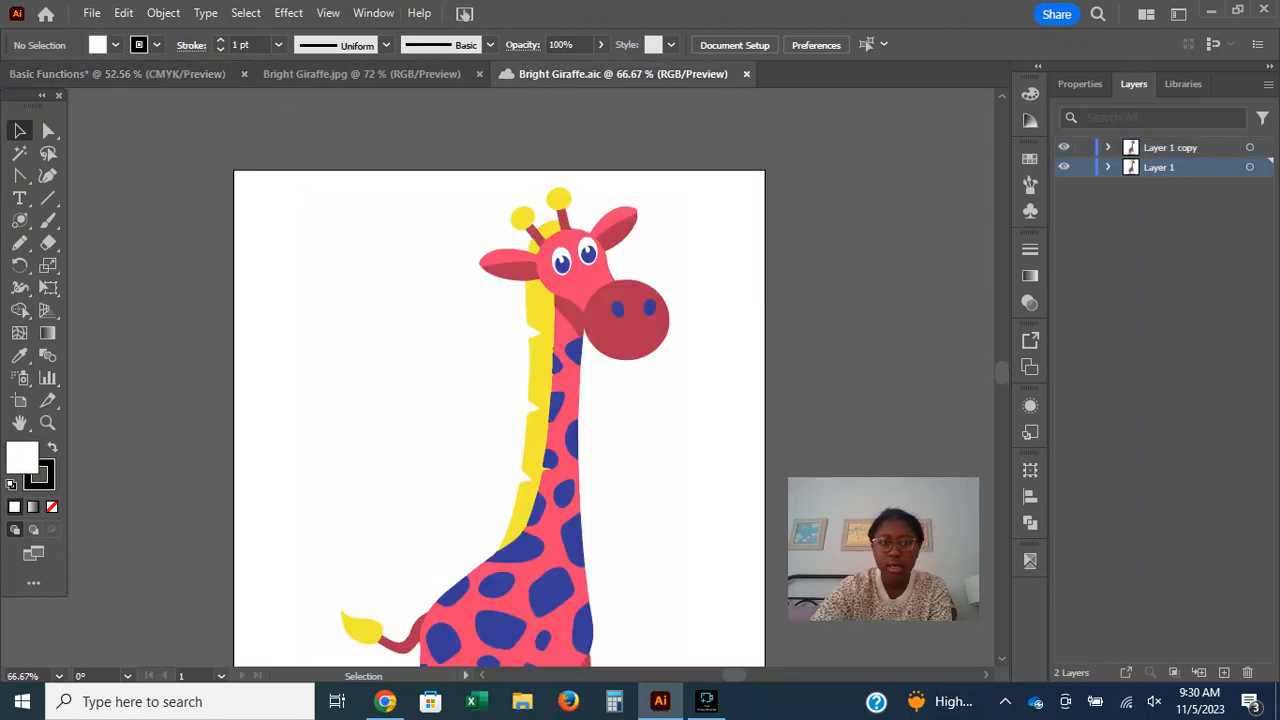
# Copy all the giraffe artwork from Bright Giraffe.aic and paste it into the Basic Functions document.
pyautogui.scroll(-3, 500, 380)
pyautogui.hotkey('ctrl', 'a')
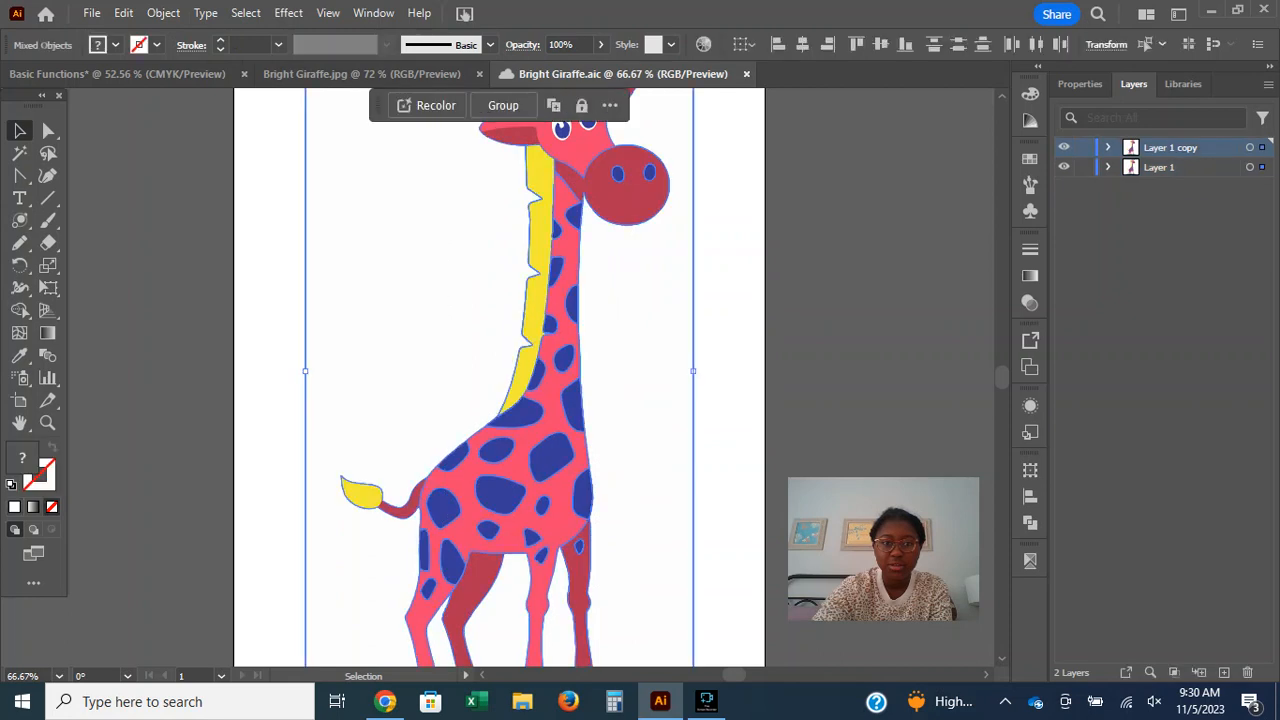
pyautogui.scroll(-3, 500, 380)
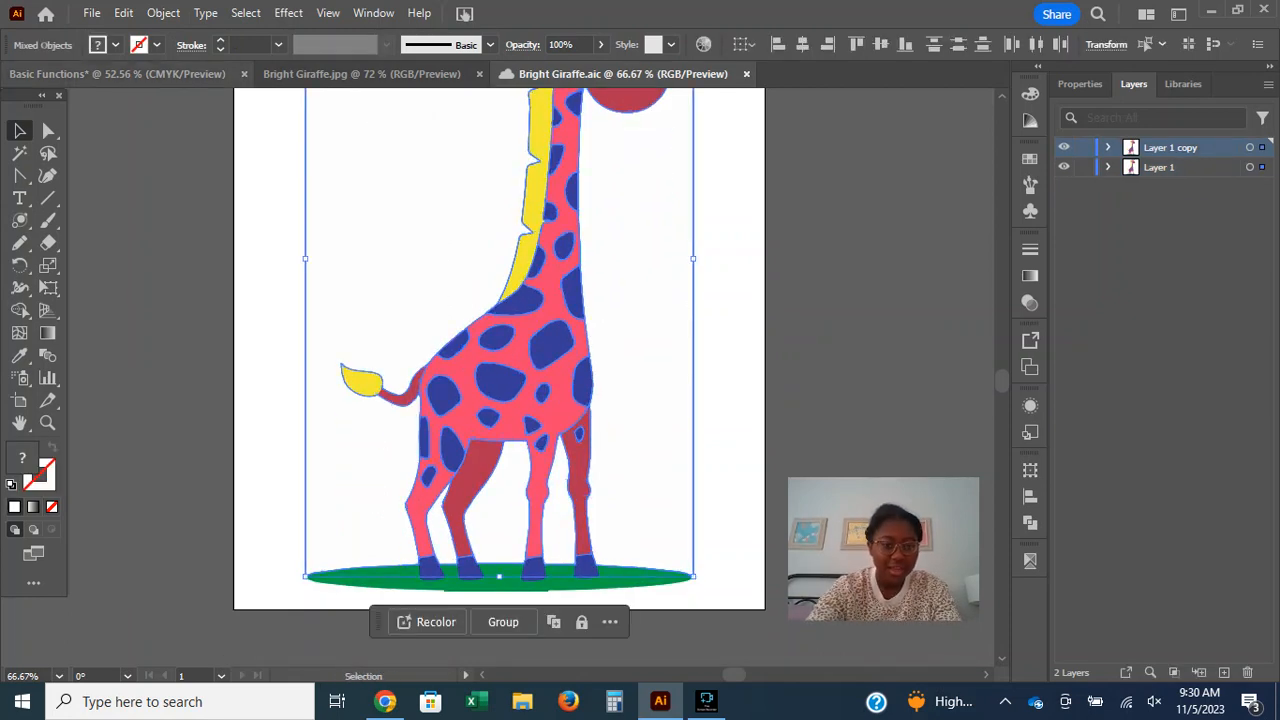
pyautogui.hotkey('ctrl', 'Tab')
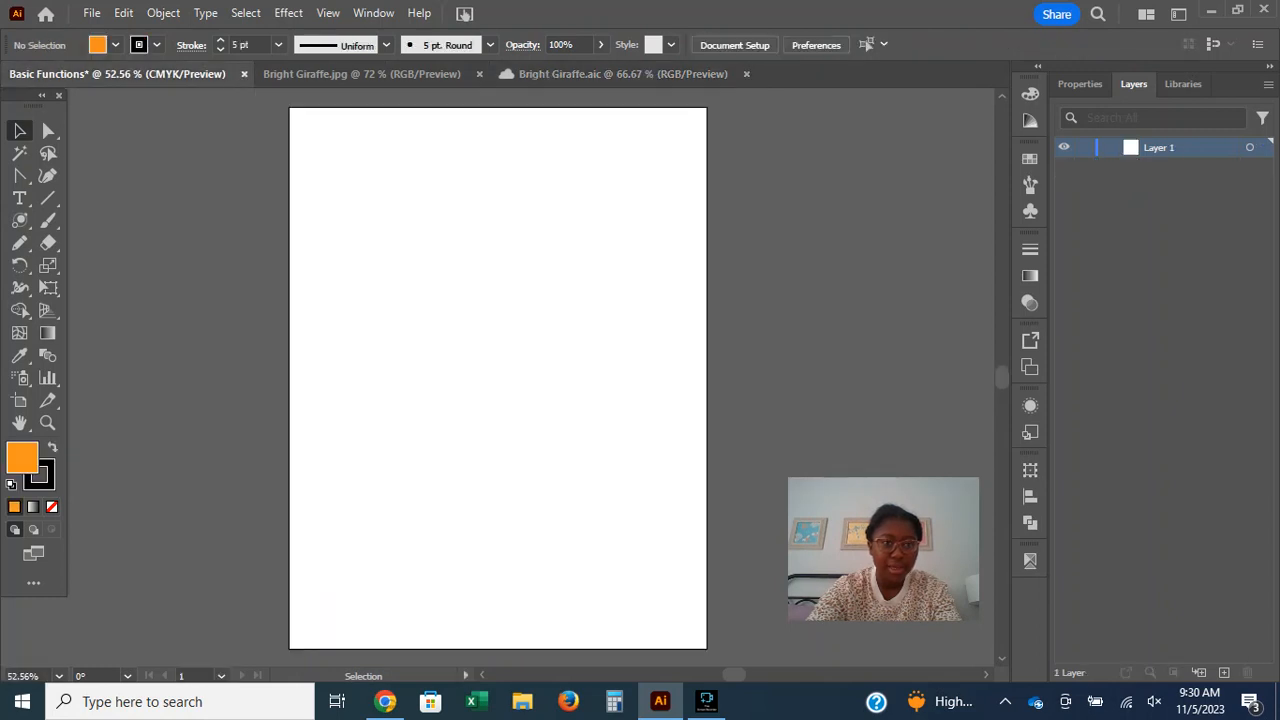
pyautogui.hotkey('ctrl', 'v')
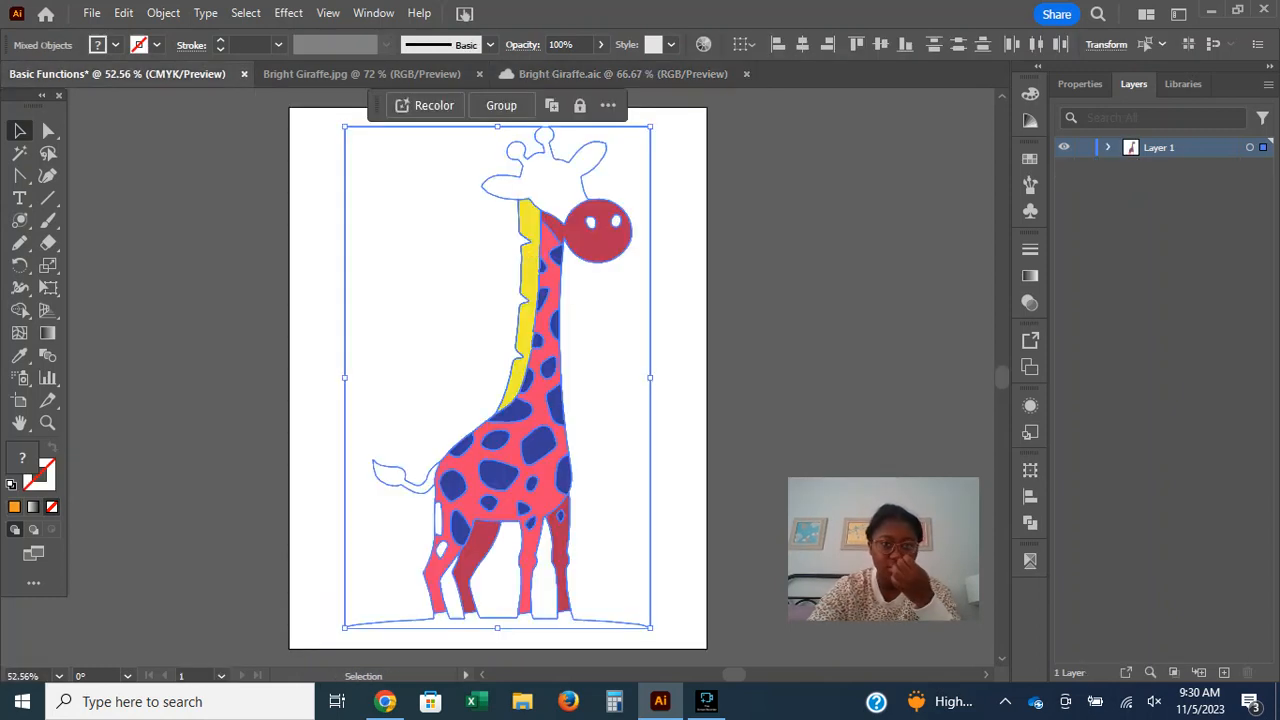
# Undo the giraffe paste in Basic Functions, return to Bright Giraffe.aic and deselect its artwork.
pyautogui.hotkey('ctrl', 'z')
pyautogui.click(698, 74)
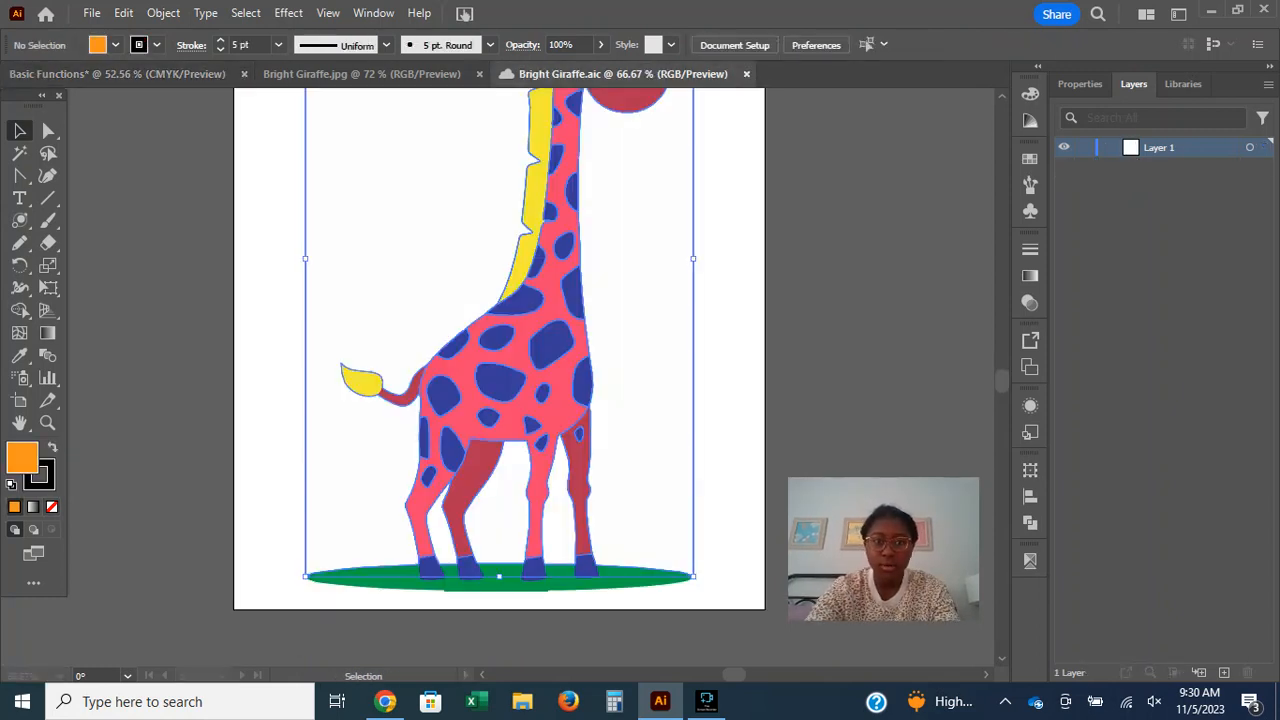
pyautogui.hotkey('ctrl', 'shift', 'a')
pyautogui.scroll(5, 500, 377)
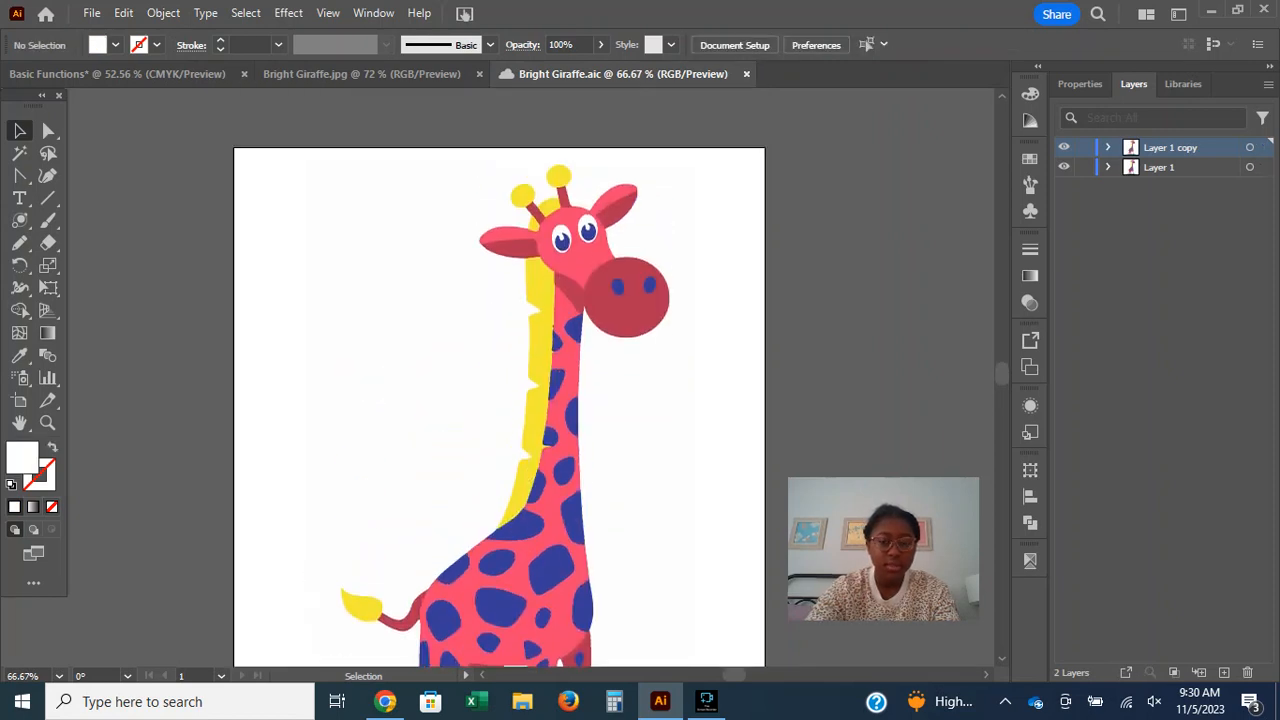
# Copy the complete giraffe artwork, including both layers, from Bright Giraffe.aic and paste it into the Basic Functions document.
pyautogui.hotkey('ctrl', '-')
pyautogui.hotkey('ctrl', '-')
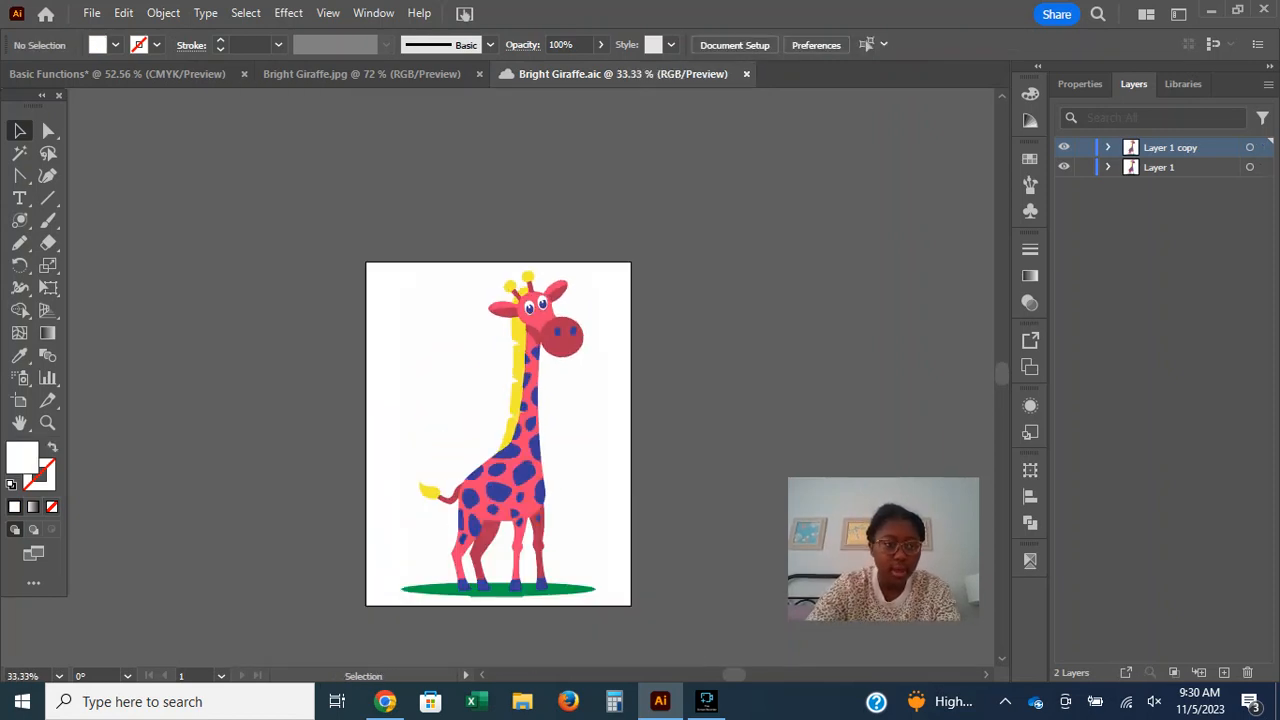
pyautogui.press('z')
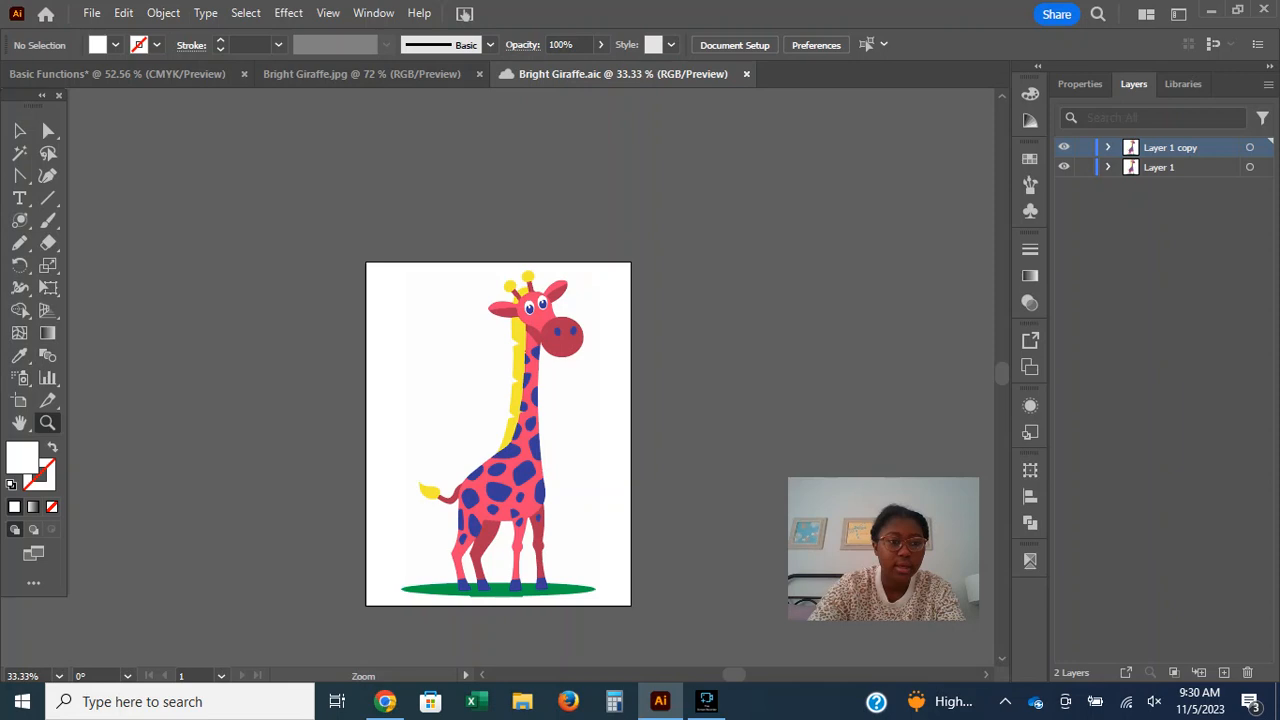
pyautogui.click(439, 335)
pyautogui.click(439, 335)
pyautogui.scroll(-6, 439, 335)
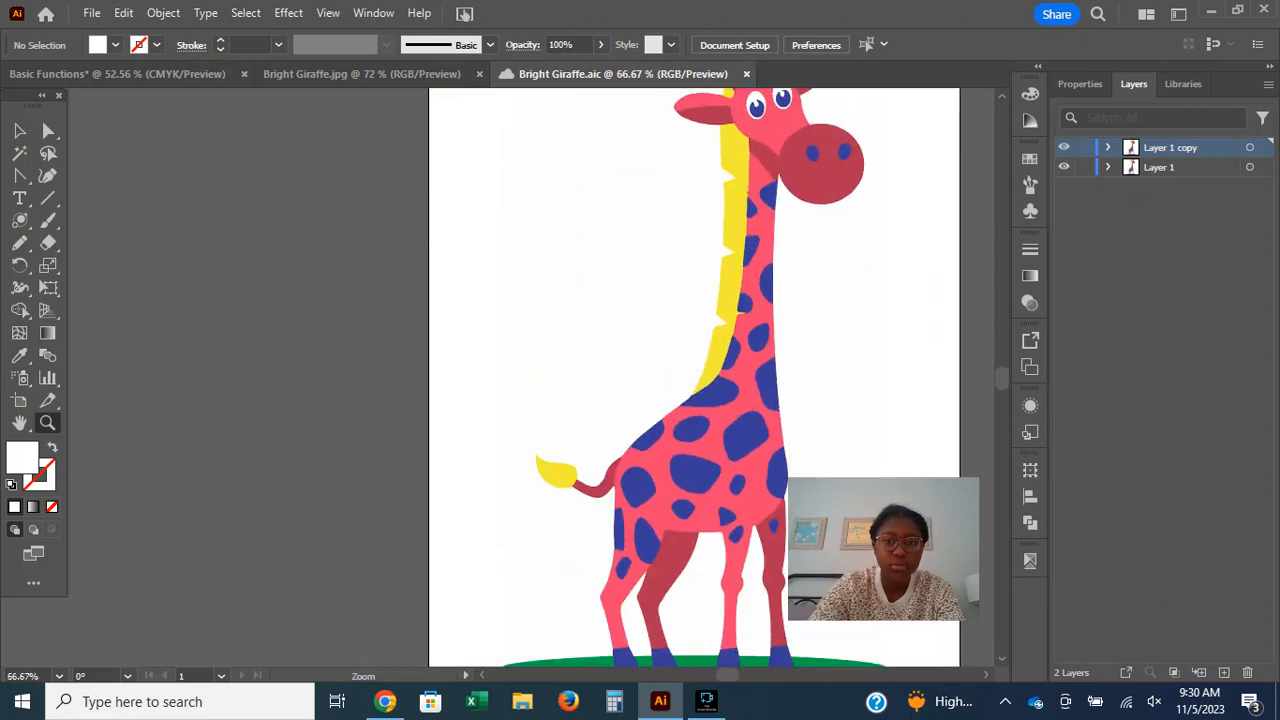
pyautogui.moveTo(572, 227); pyautogui.dragTo(455, 227)
pyautogui.press('v')
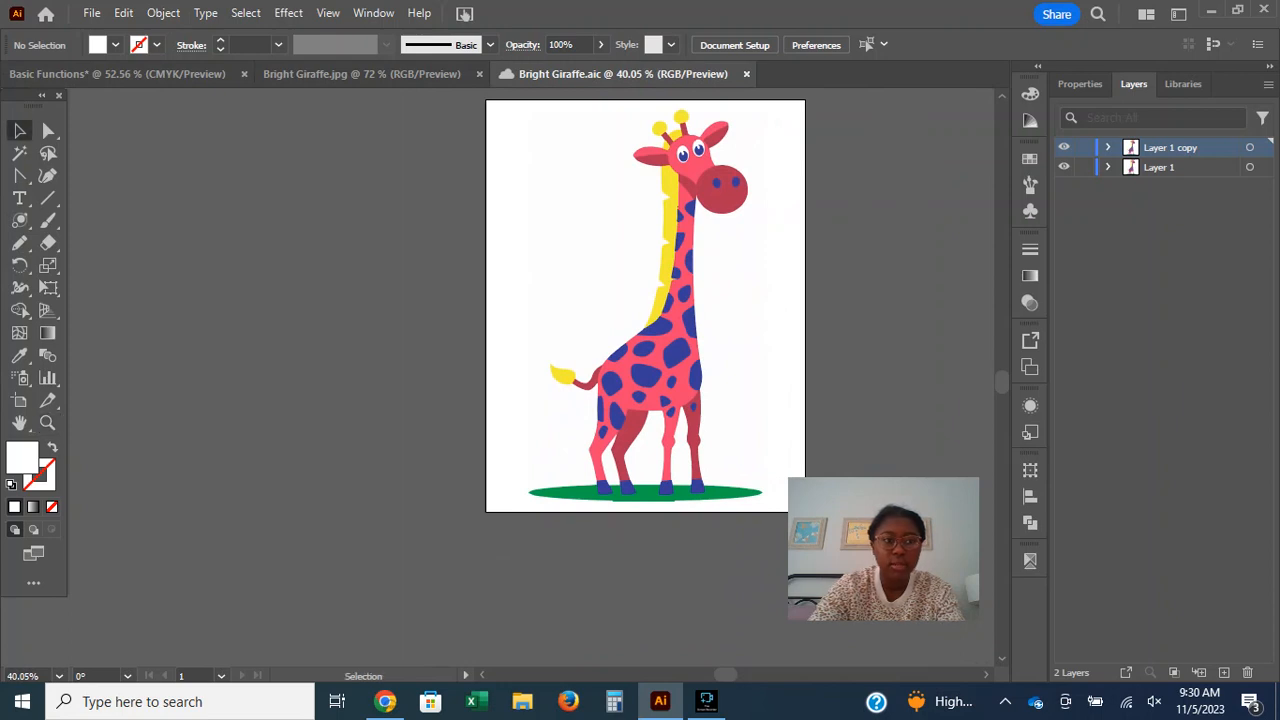
pyautogui.moveTo(610, 74); pyautogui.dragTo(886, 69)
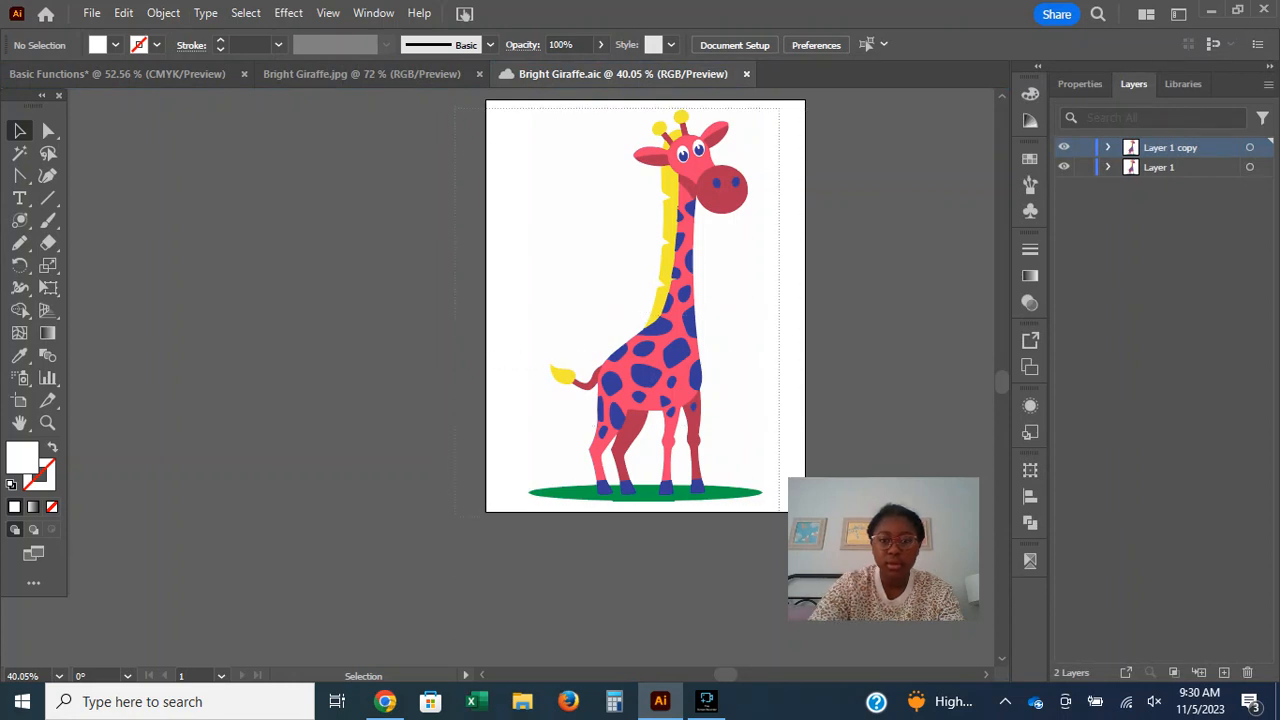
pyautogui.hotkey('ctrl', 'a')
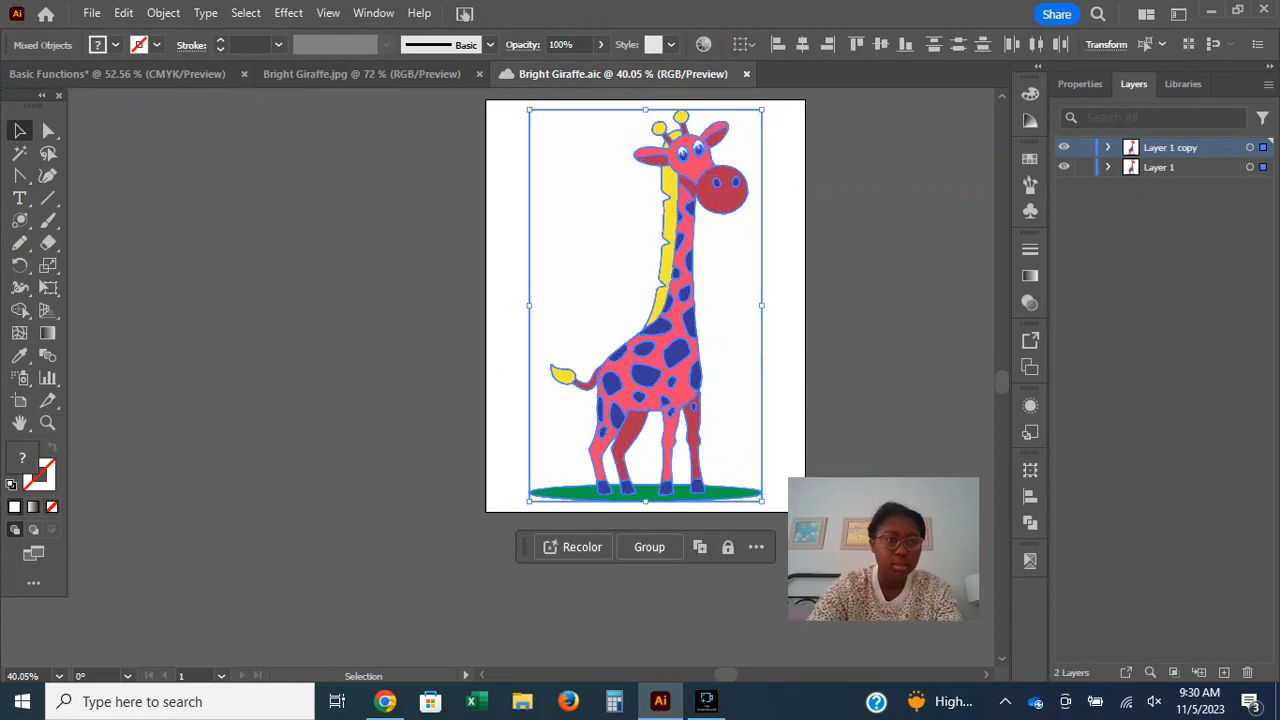
pyautogui.hotkey('ctrl', 'Tab')
pyautogui.hotkey('ctrl', 'v')
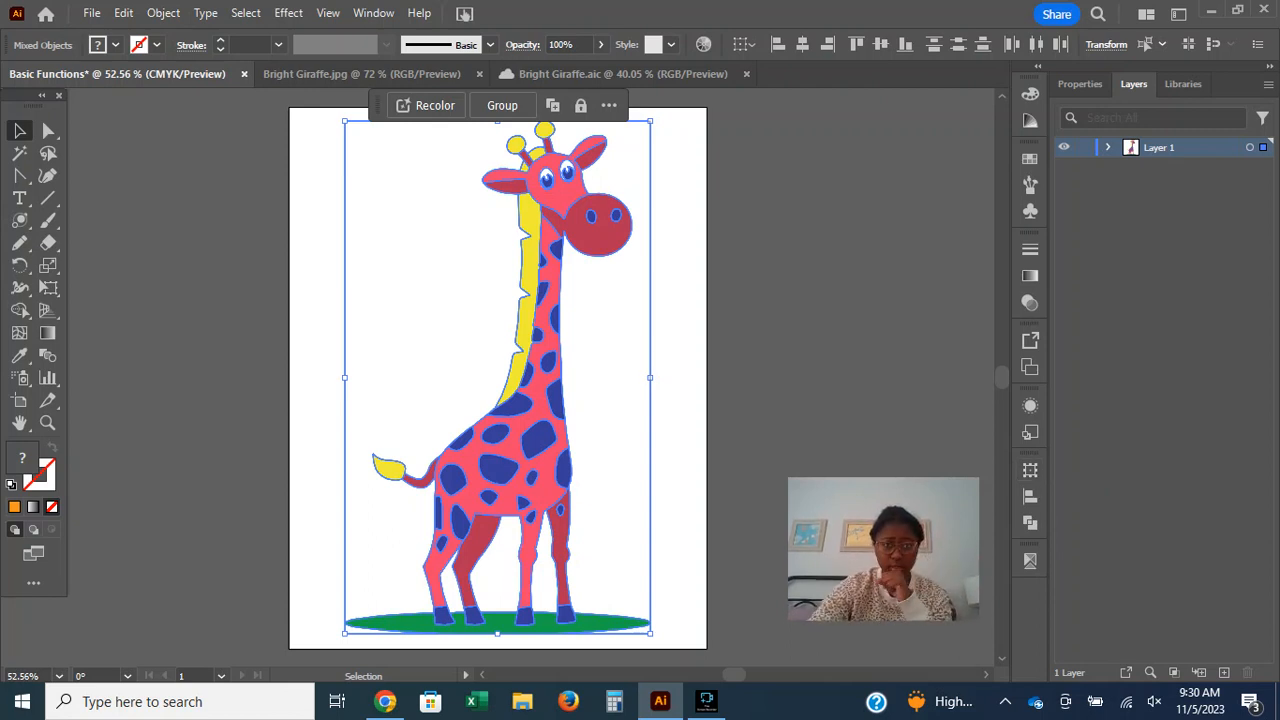
# Group all the pasted giraffe artwork and move the group slightly on the artboard.
pyautogui.click(502, 105)
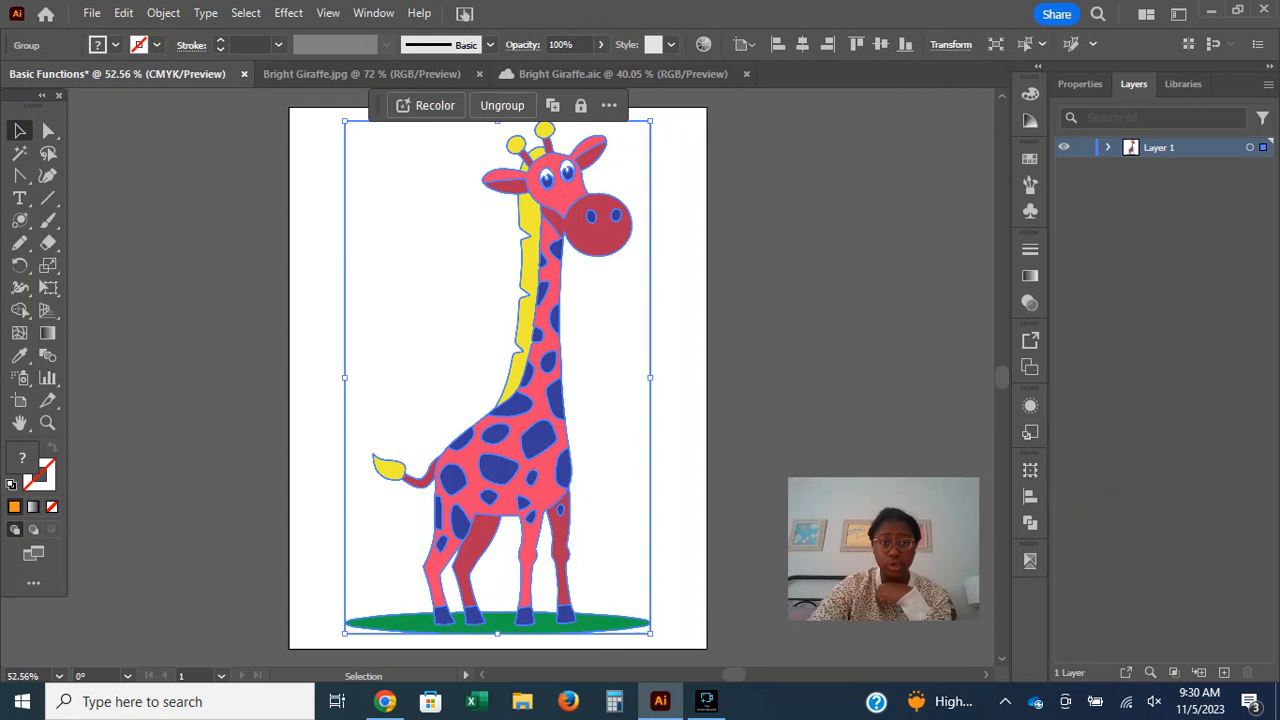
pyautogui.click(735, 225)
pyautogui.moveTo(597, 212)
pyautogui.mouseDown()
pyautogui.moveTo(650, 246)
pyautogui.moveTo(640, 200)
pyautogui.moveTo(635, 222)
pyautogui.moveTo(605, 215)
pyautogui.mouseUp()
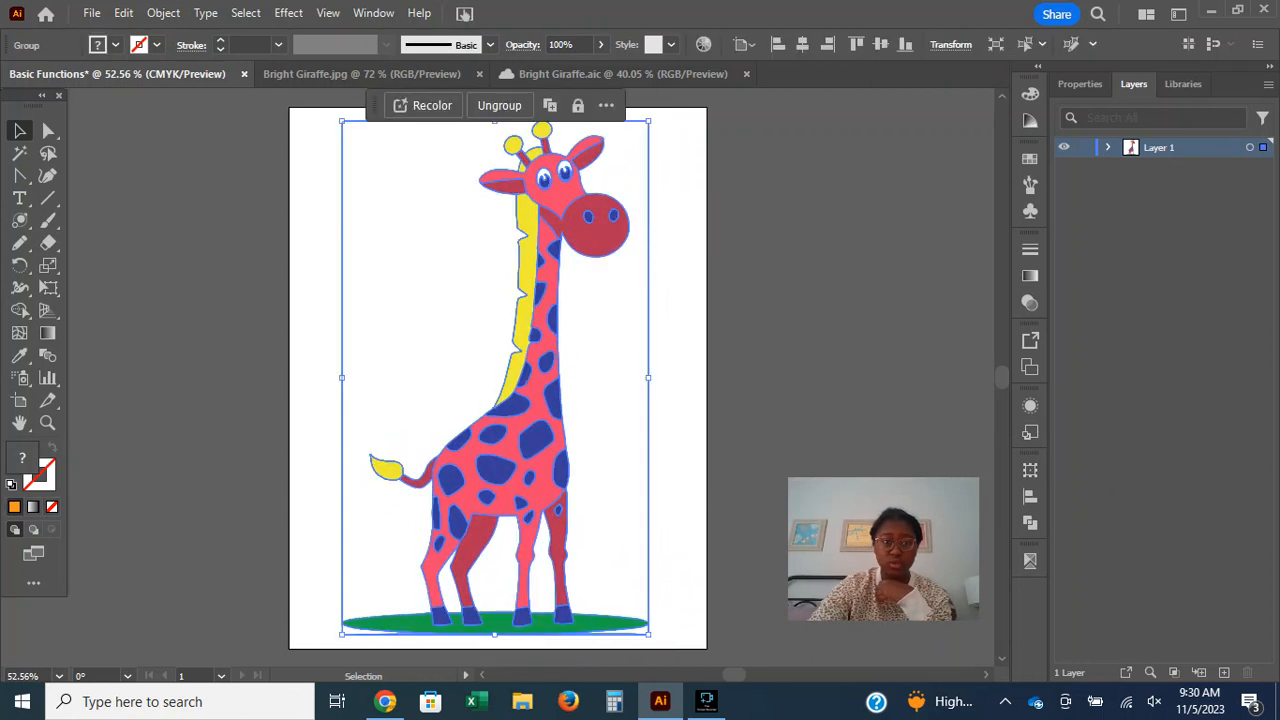
# Enter and exit isolation mode on the giraffe group, then re-enter it and isolate the white background path behind the giraffe's back.
pyautogui.doubleClick(440, 290)
pyautogui.click(440, 290)
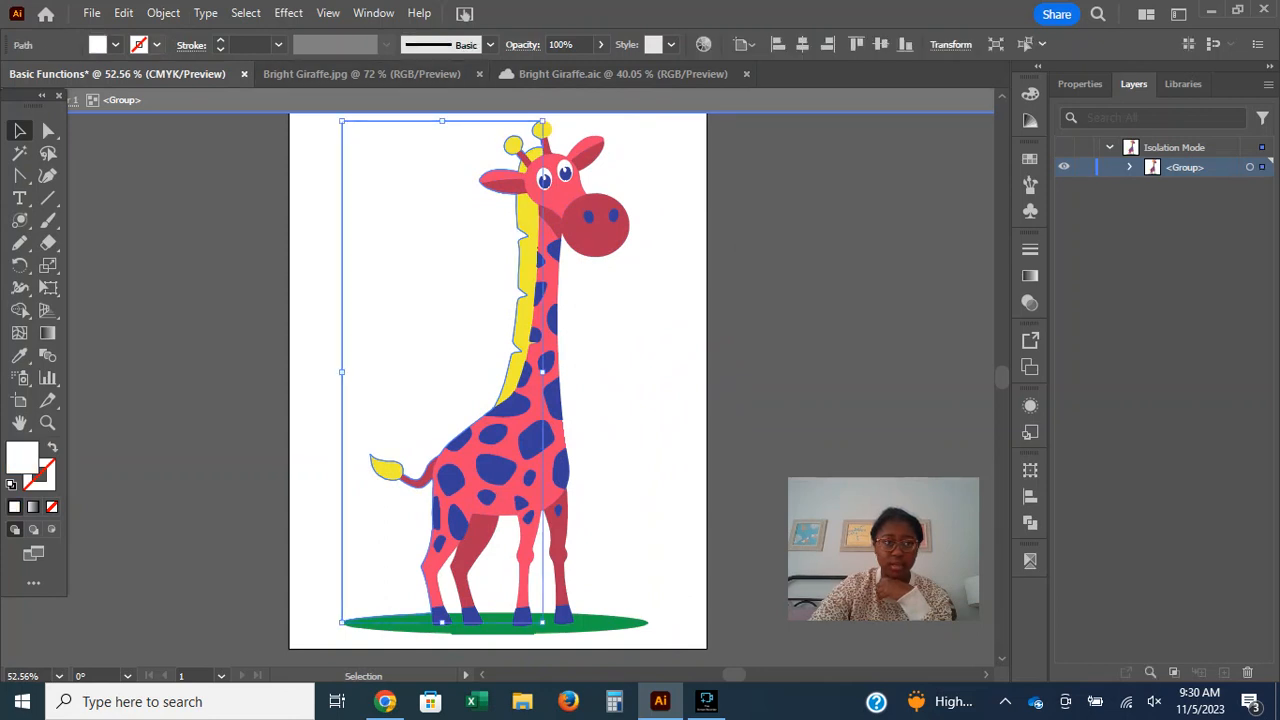
pyautogui.click(116, 45)
pyautogui.press('Escape')
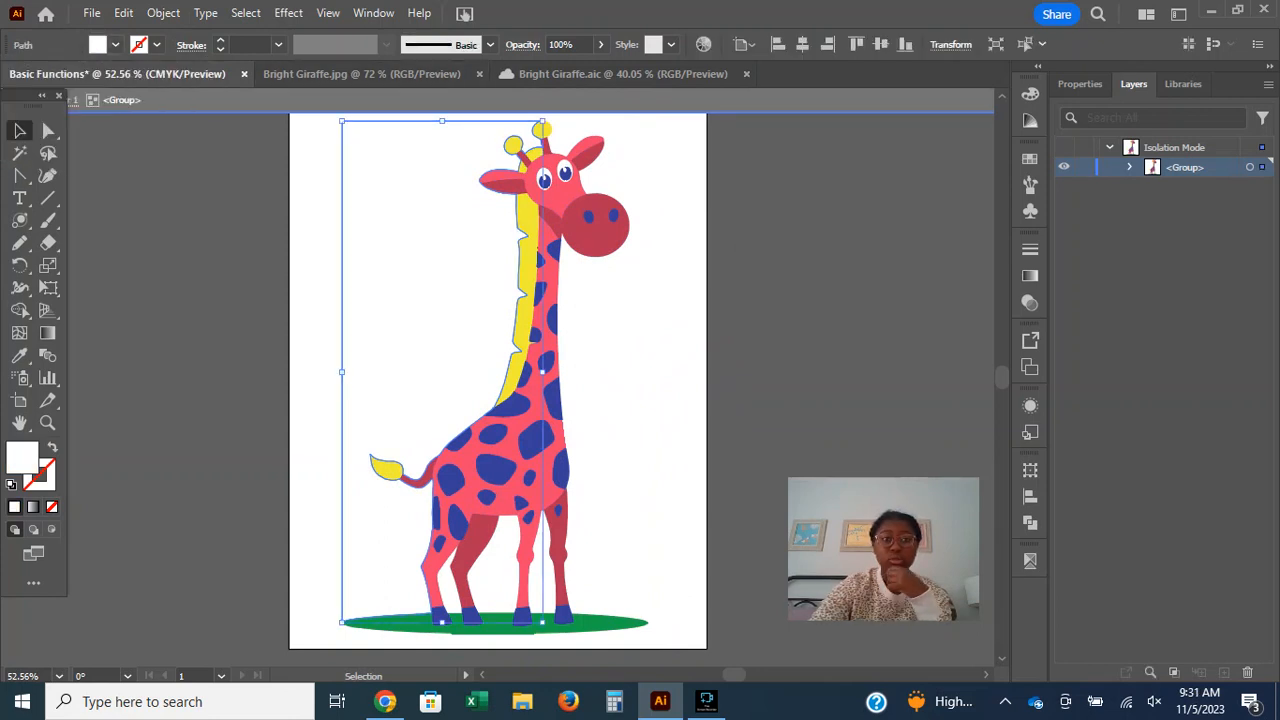
pyautogui.doubleClick(760, 300)
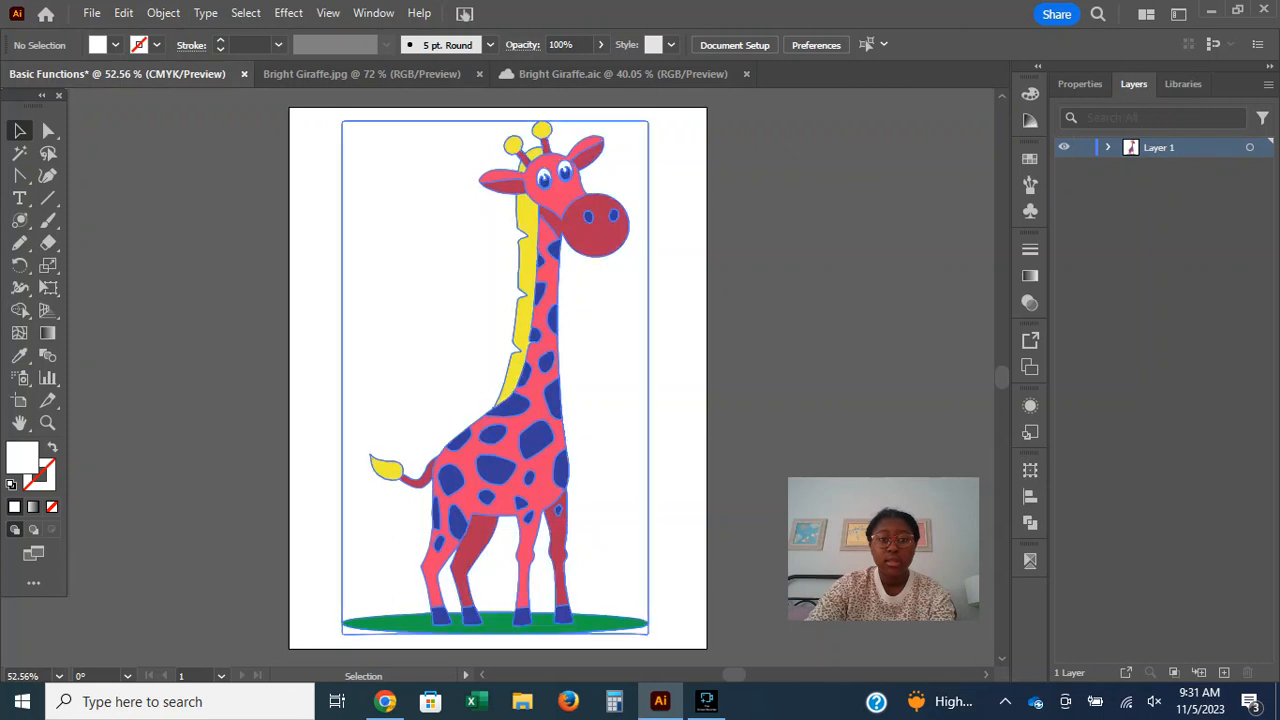
pyautogui.doubleClick(440, 290)
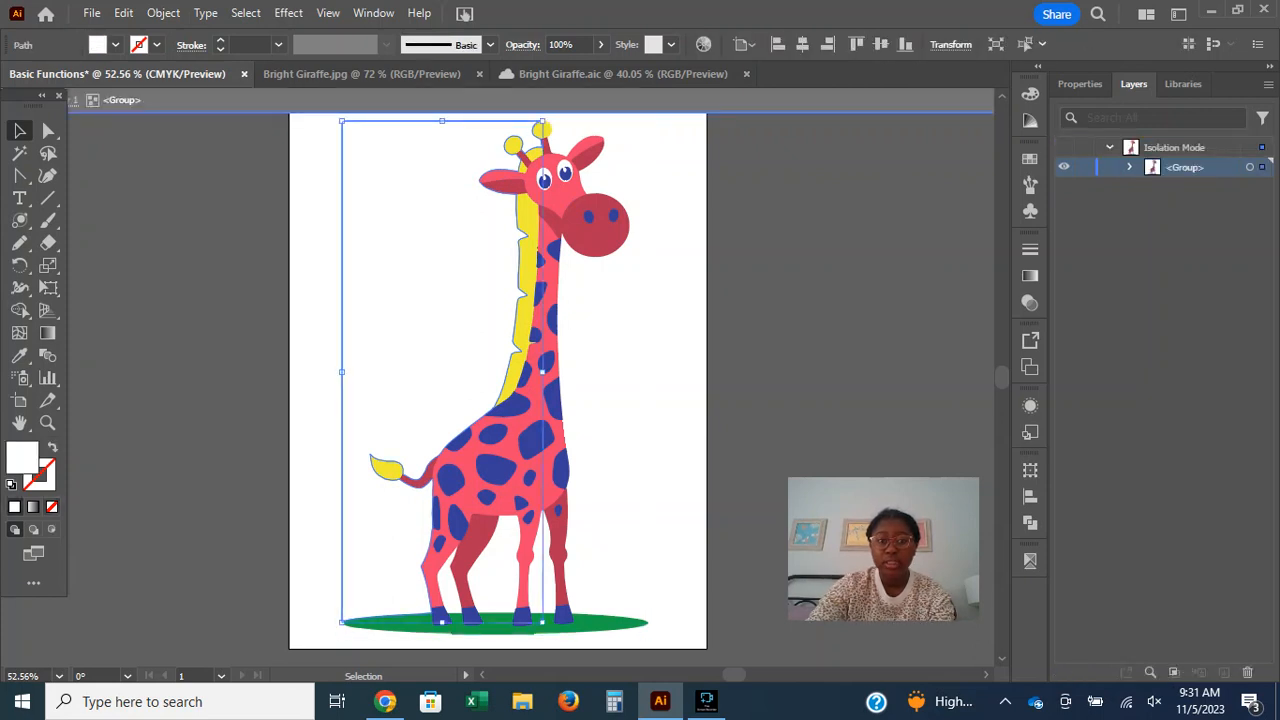
pyautogui.doubleClick(481, 441)
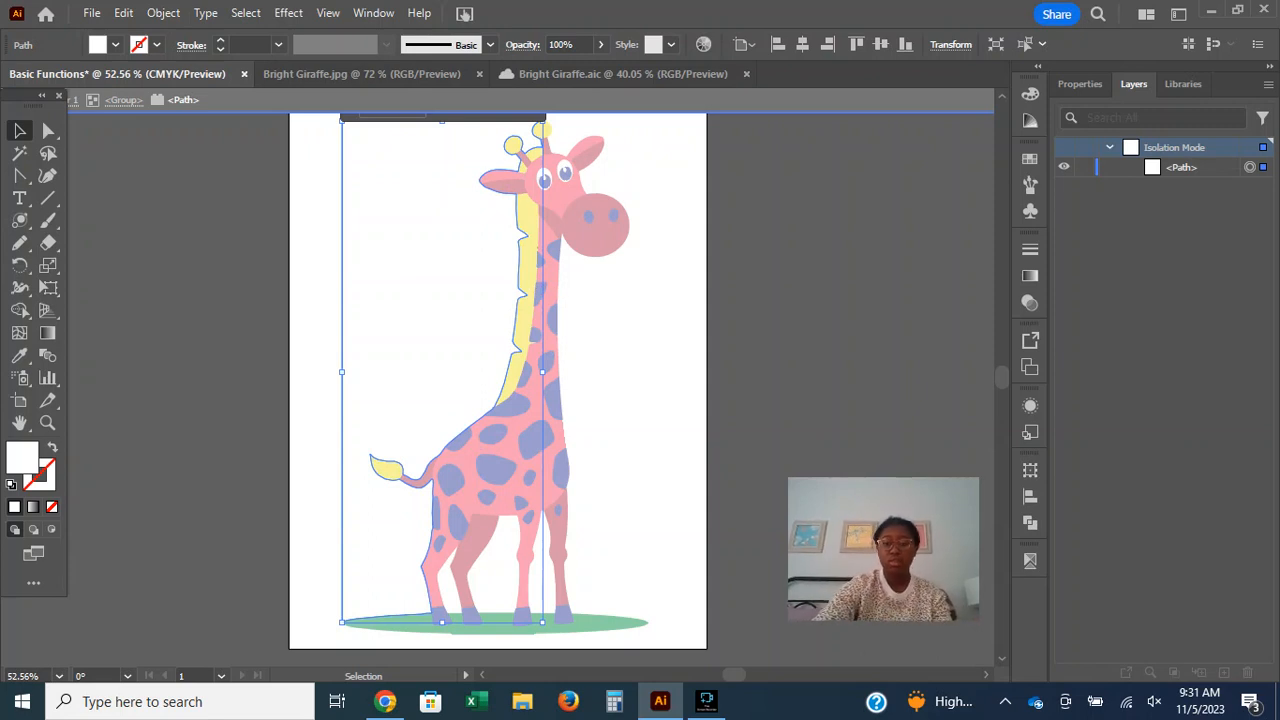
# Try orange, dark brown, black and grey fills on the isolated background path.
pyautogui.click(115, 44)
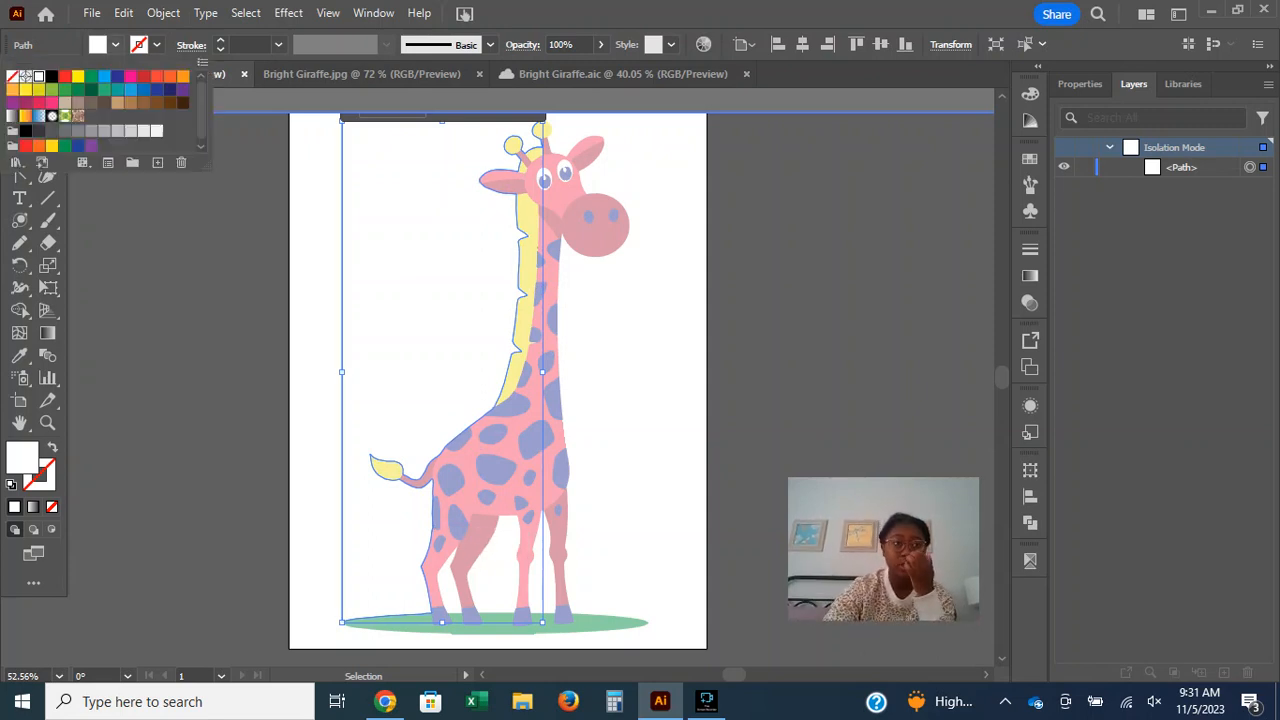
pyautogui.click(182, 76)
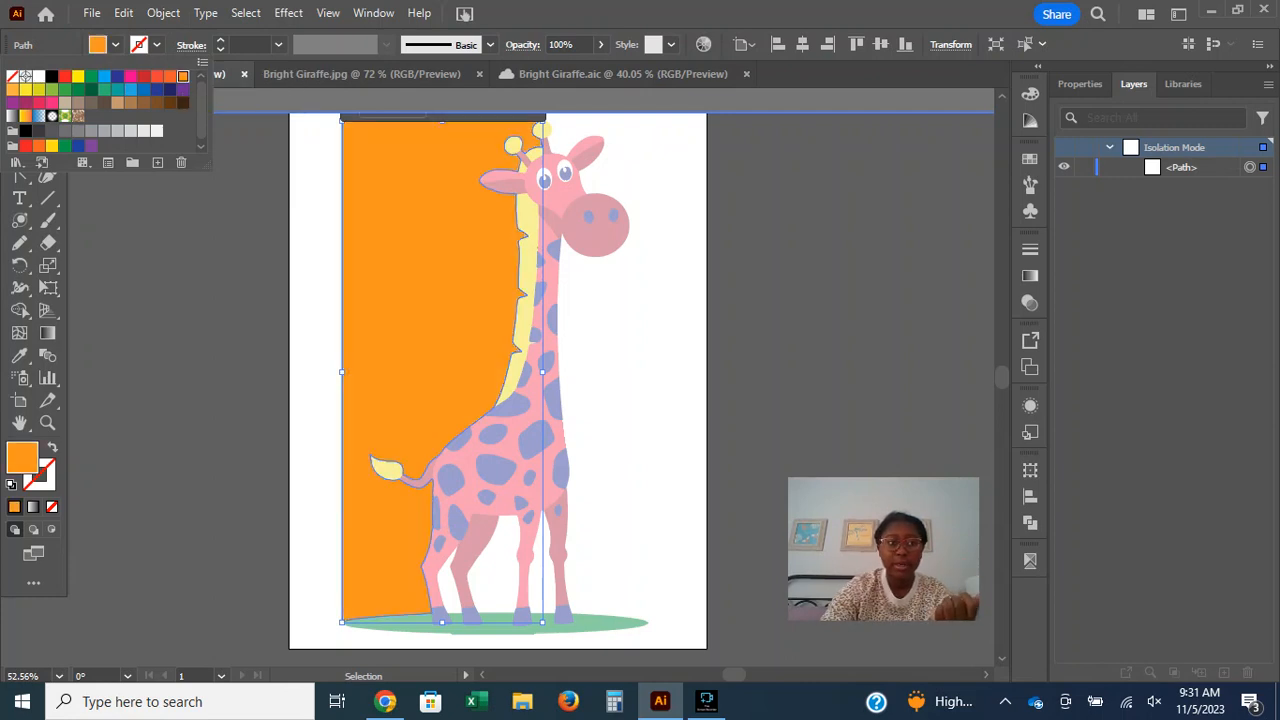
pyautogui.click(182, 102)
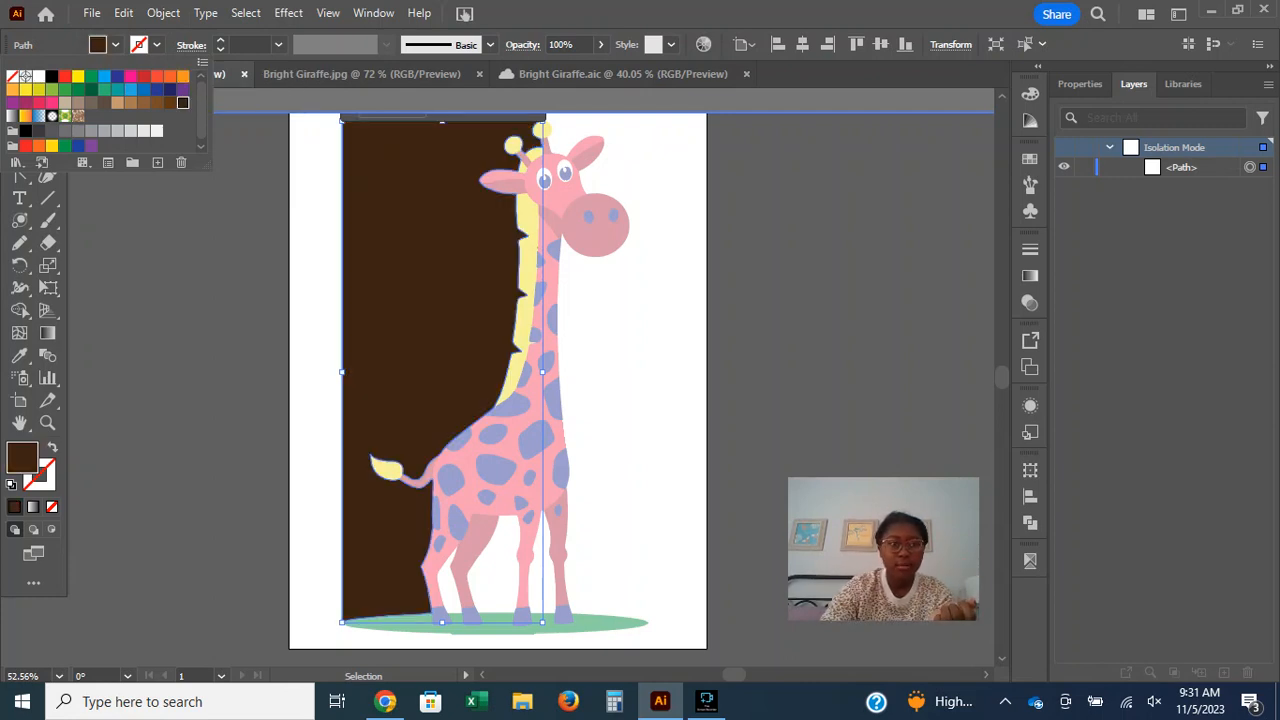
pyautogui.click(26, 130)
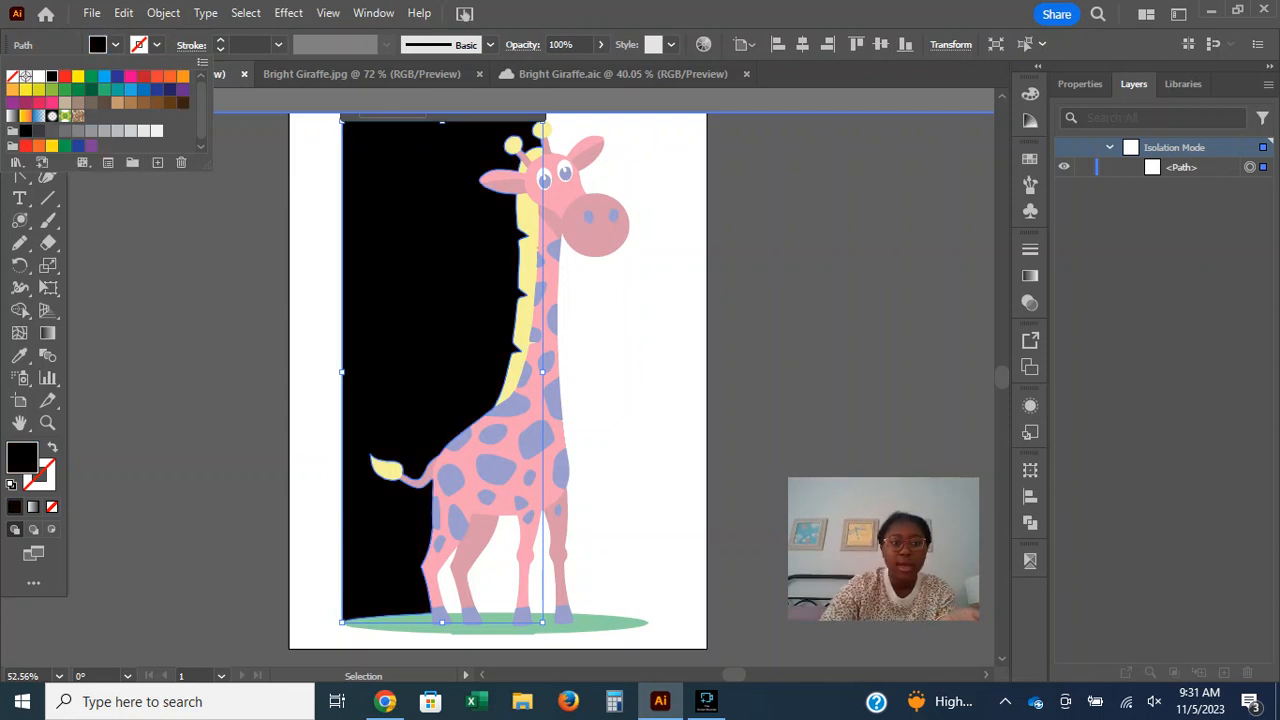
pyautogui.click(78, 130)
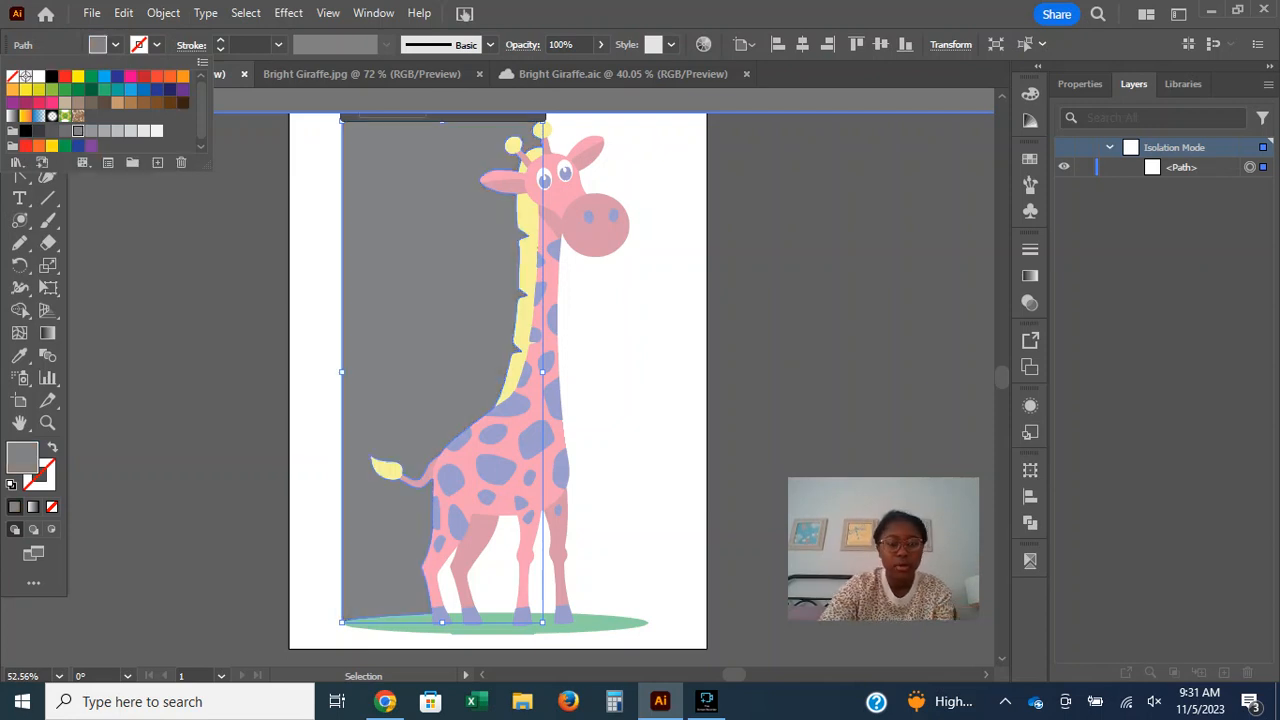
# Undo the fill changes on the background path and exit isolation mode.
pyautogui.hotkey('ctrl', 'z')
pyautogui.hotkey('ctrl', 'z')
pyautogui.hotkey('ctrl', 'z')
pyautogui.hotkey('ctrl', 'z')
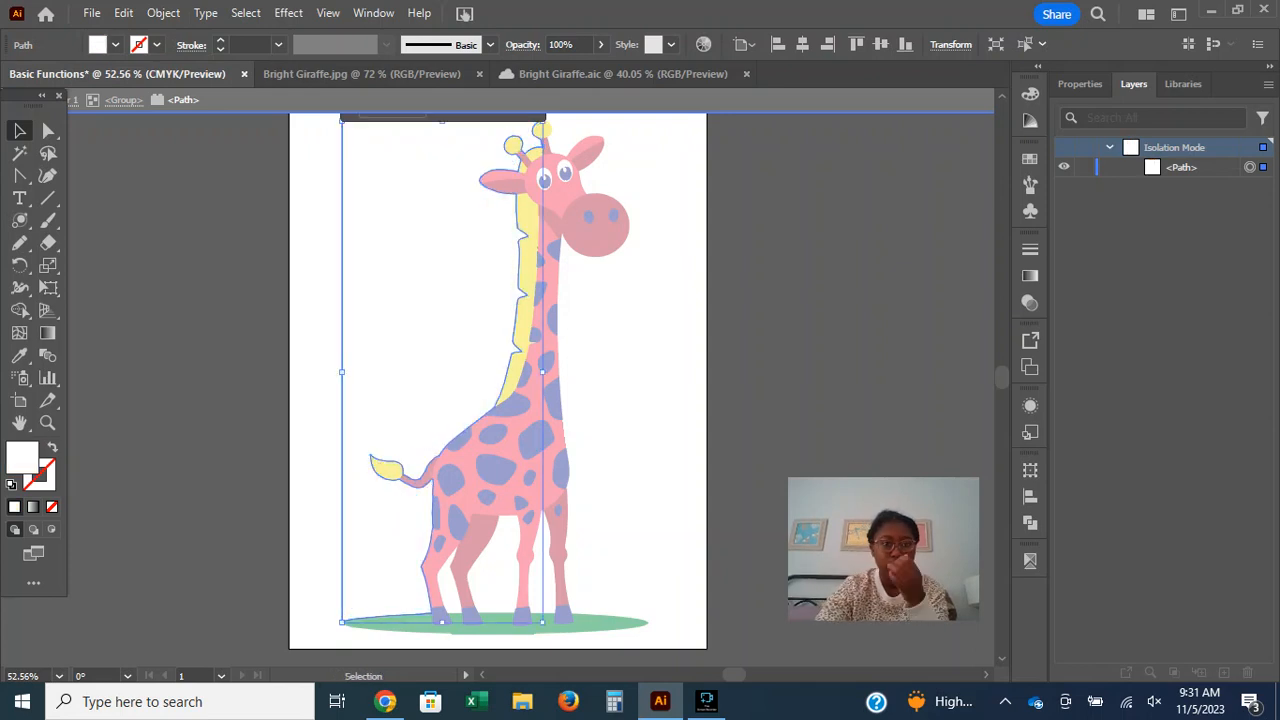
pyautogui.press('Escape')
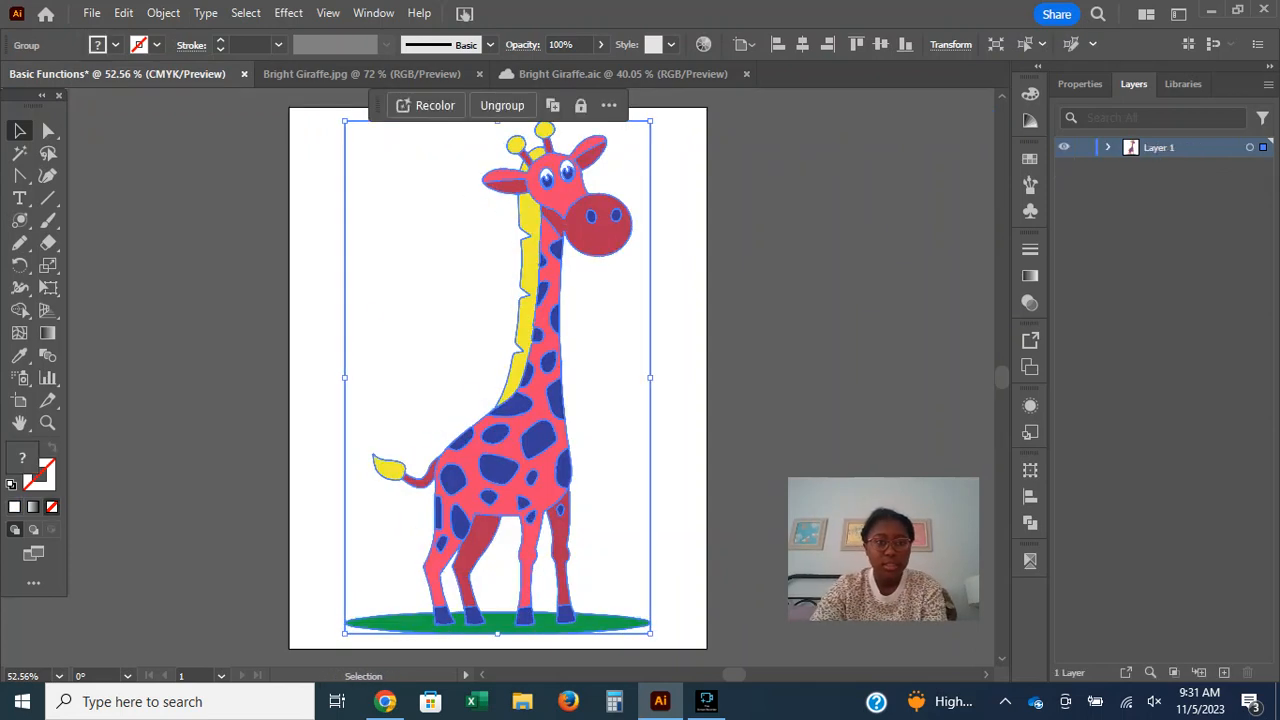
# Switch to the Group Selection Tool and individually select the yellow mane and both white background paths inside the giraffe group.
pyautogui.click(48, 130)
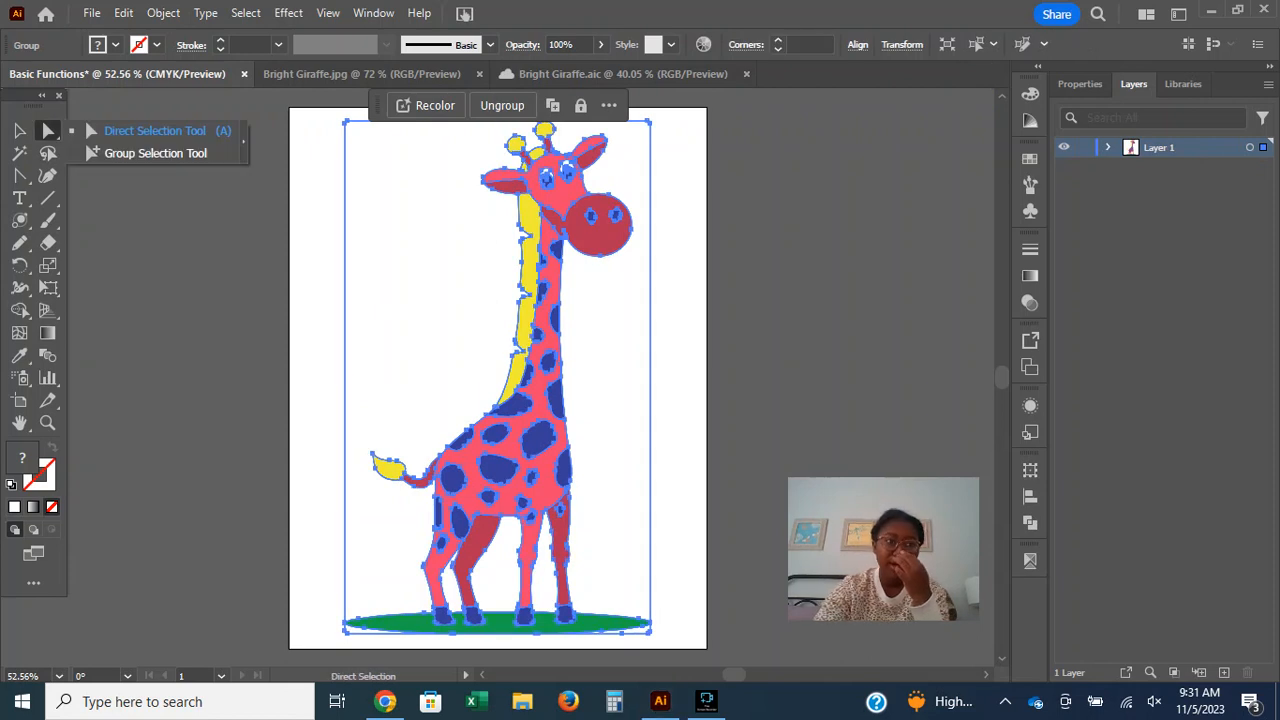
pyautogui.click(155, 153)
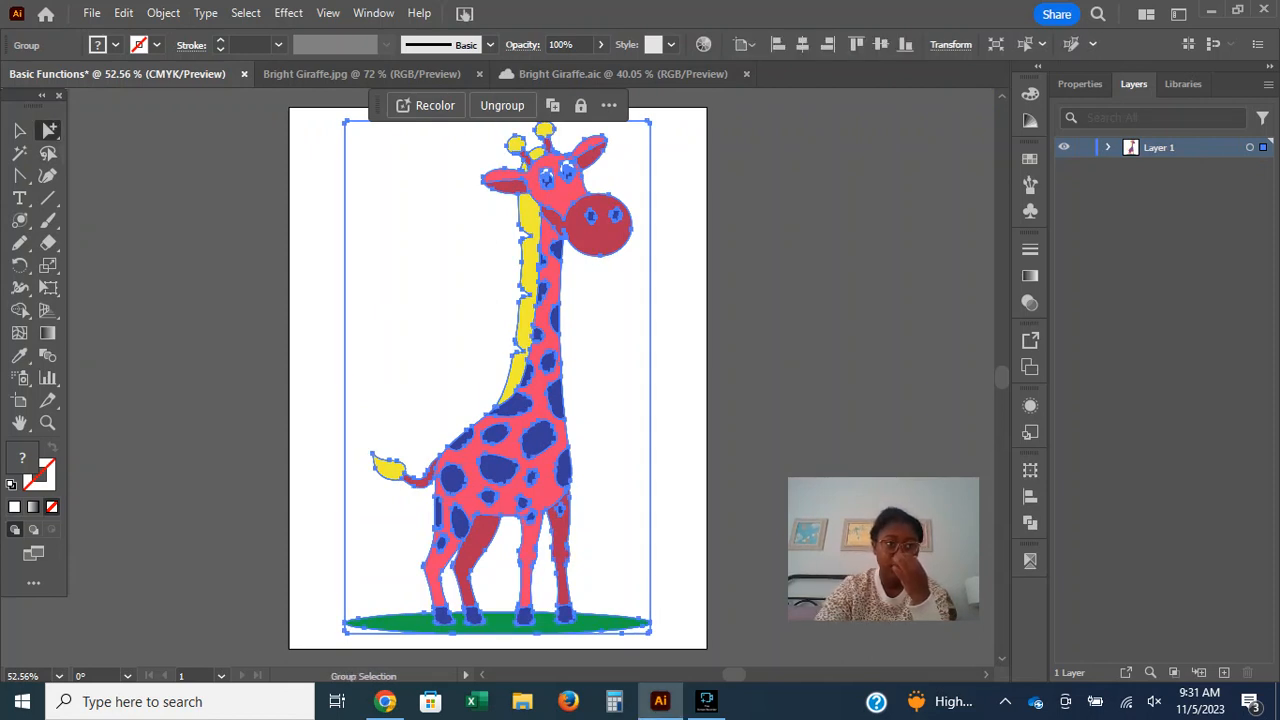
pyautogui.hotkey('ctrl', 'shift', 'a')
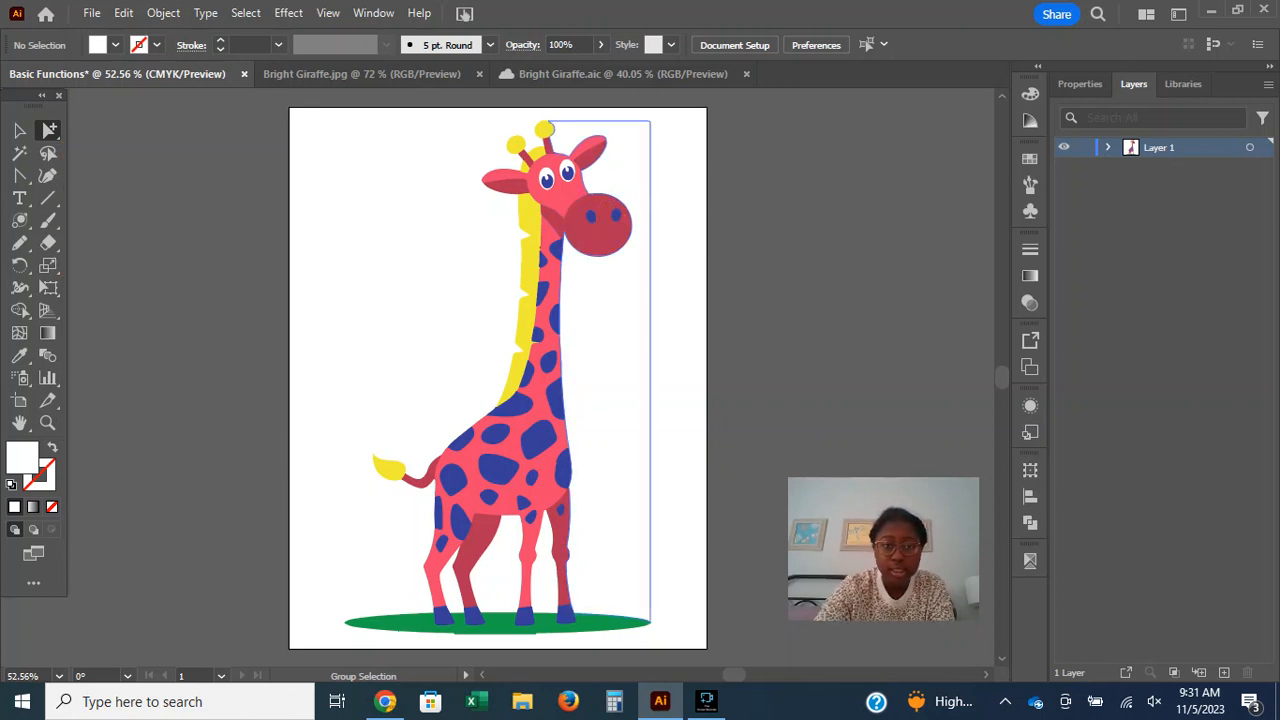
pyautogui.click(520, 348)
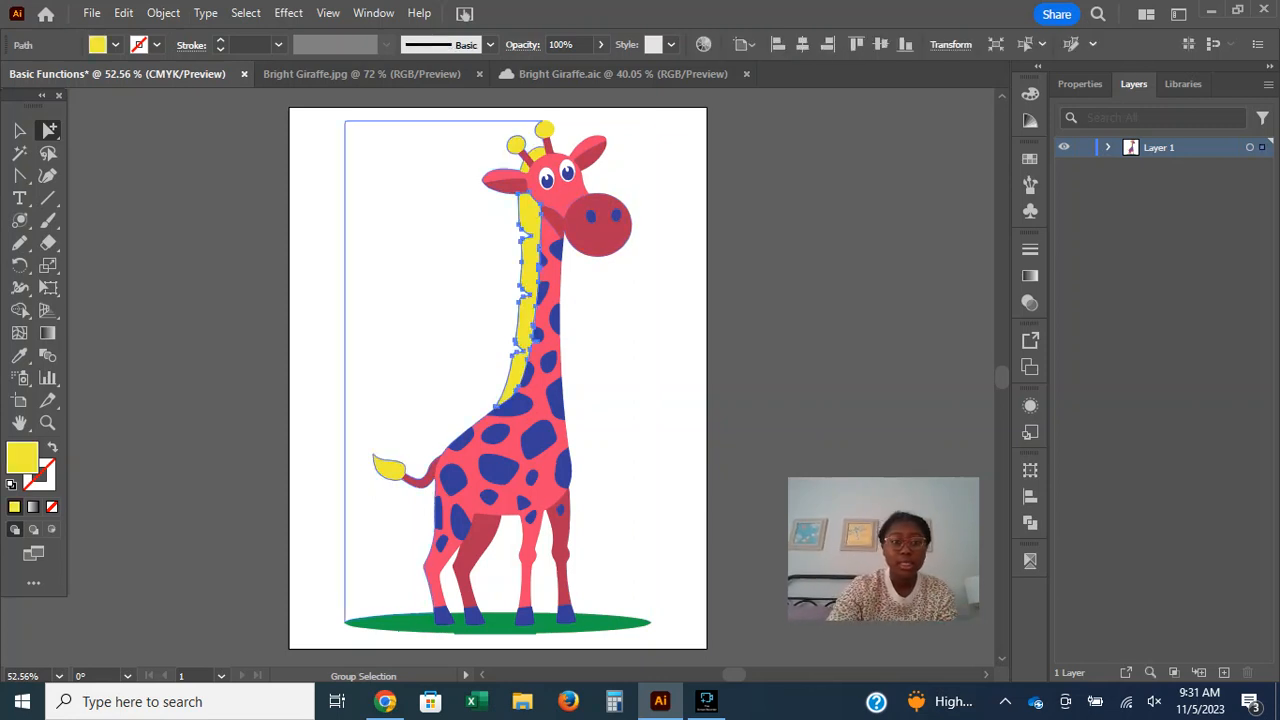
pyautogui.click(440, 304)
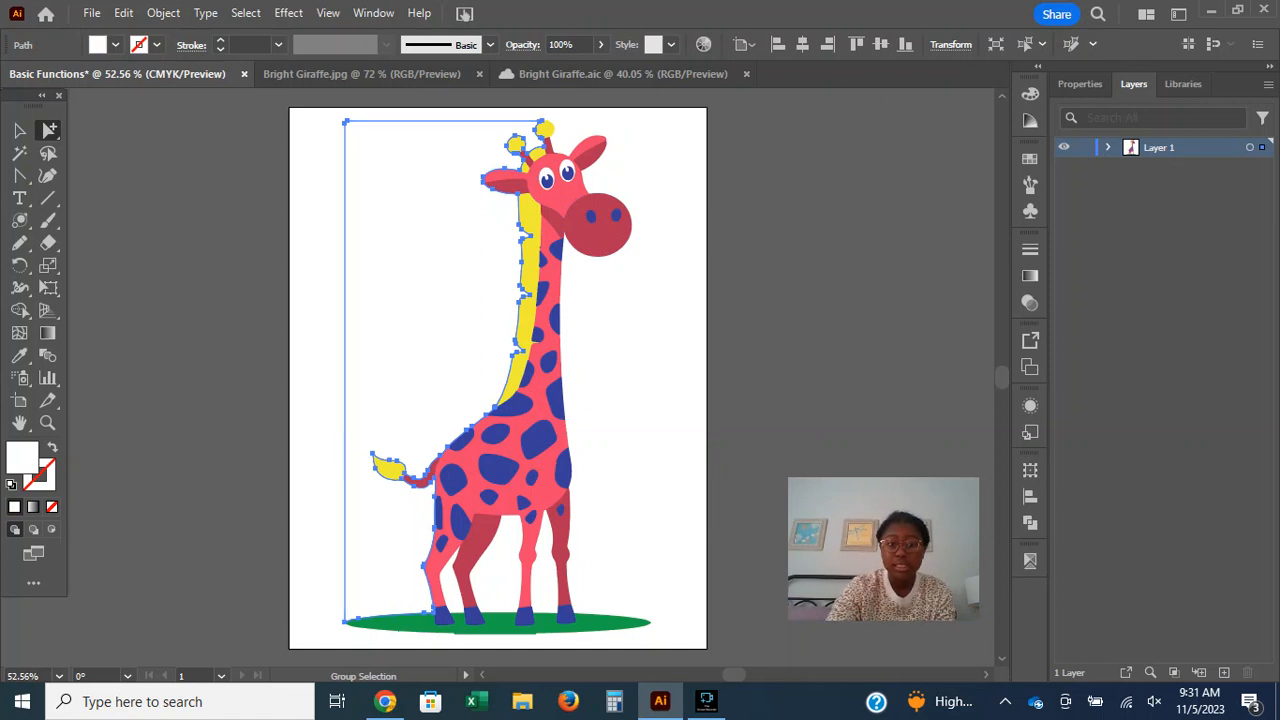
pyautogui.click(605, 500)
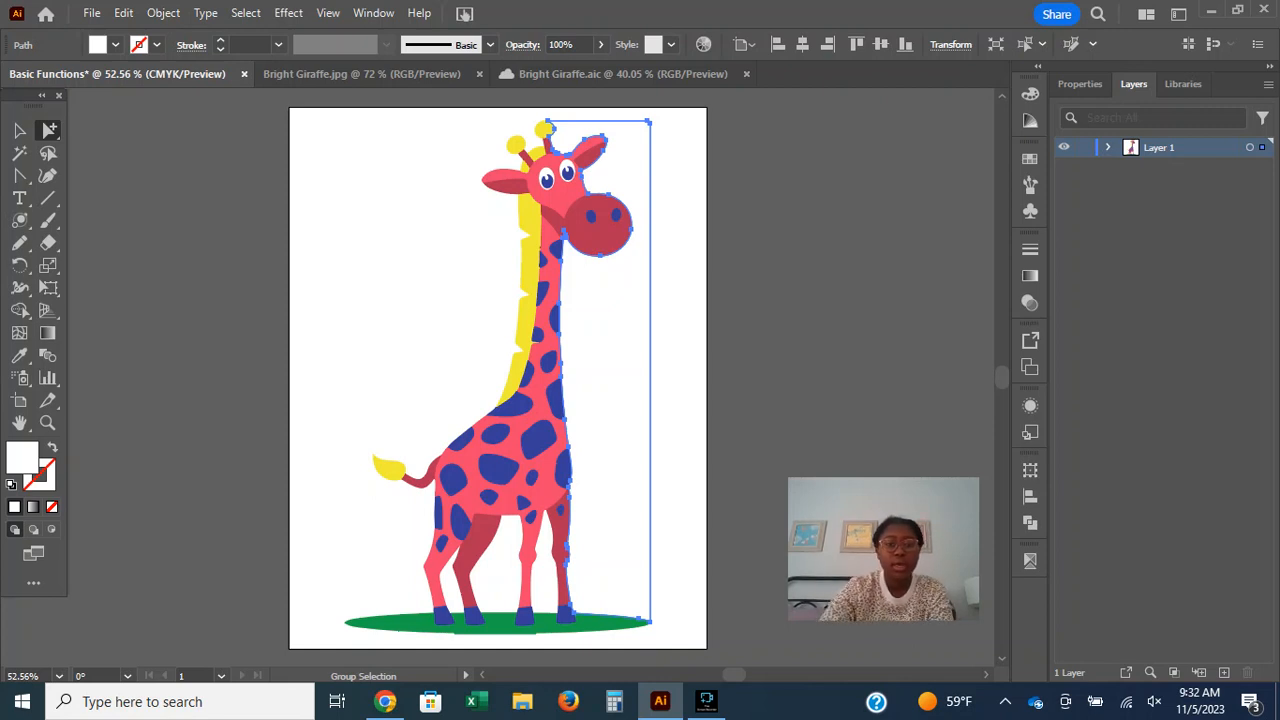
# Fill the background path behind the giraffe's back with light orange, after trying the C=0 M=75 Y=100 K=0 swatch.
pyautogui.click(432, 290)
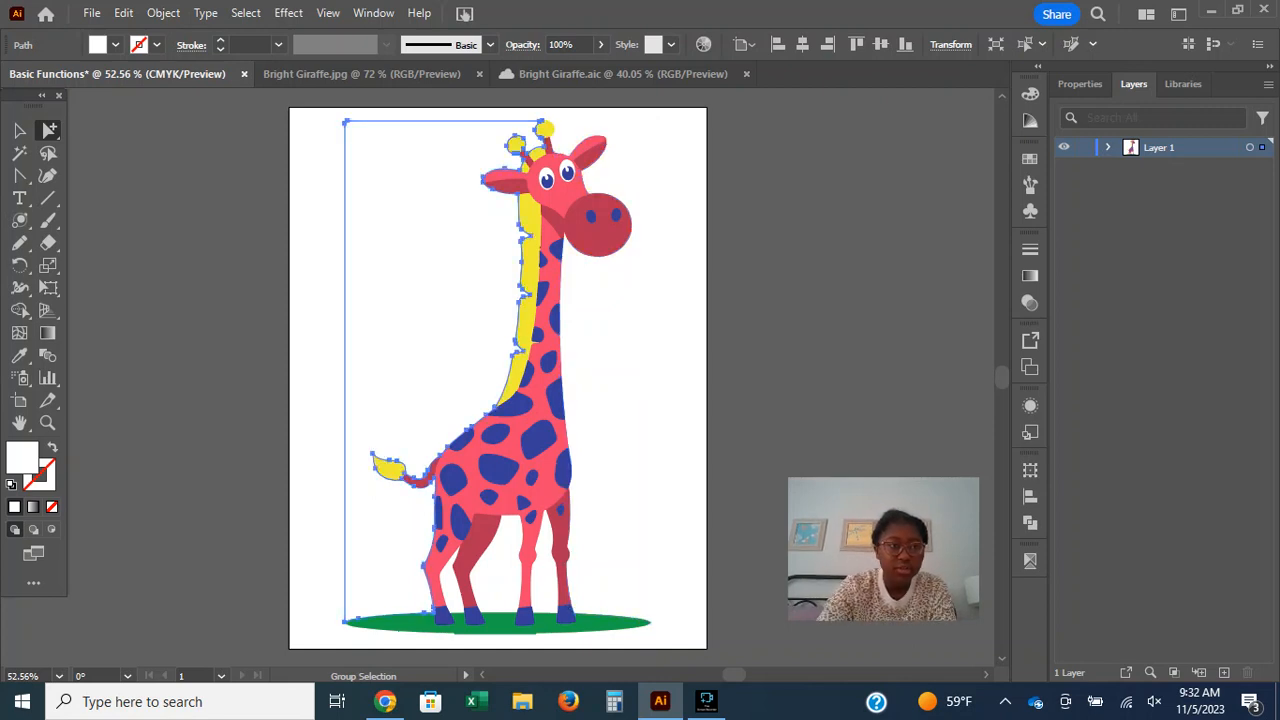
pyautogui.click(115, 45)
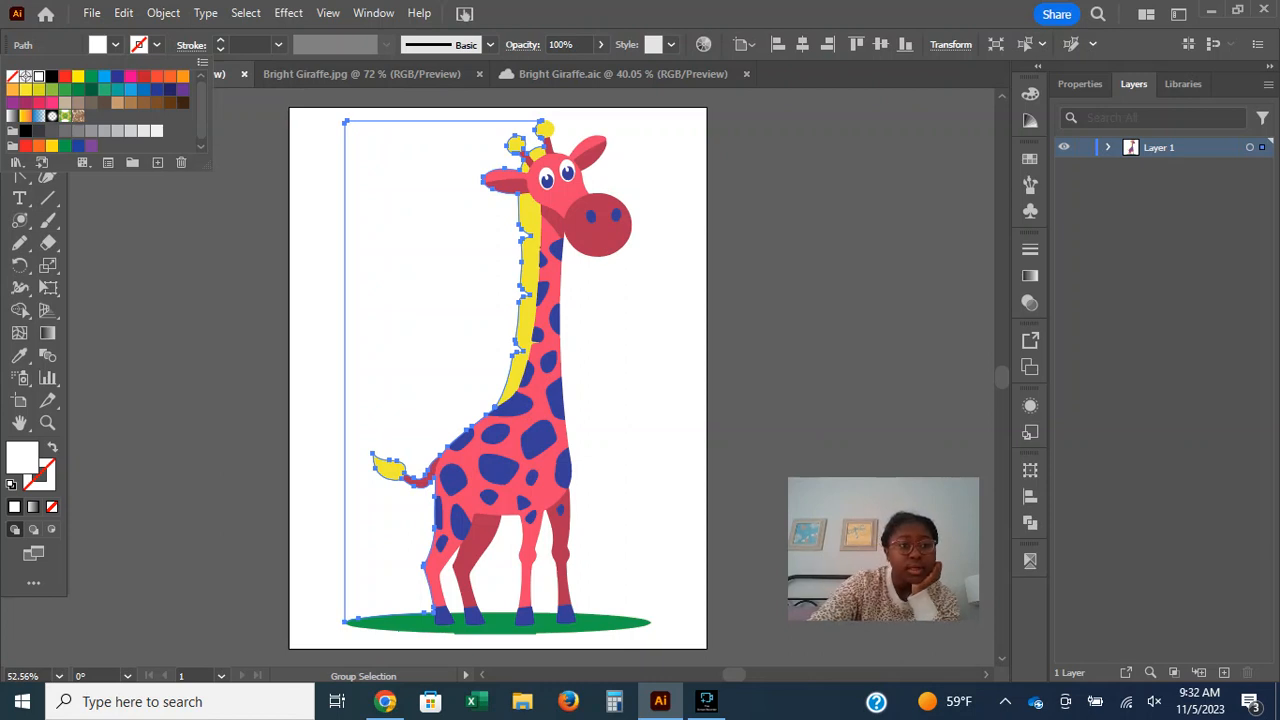
pyautogui.click(39, 146)
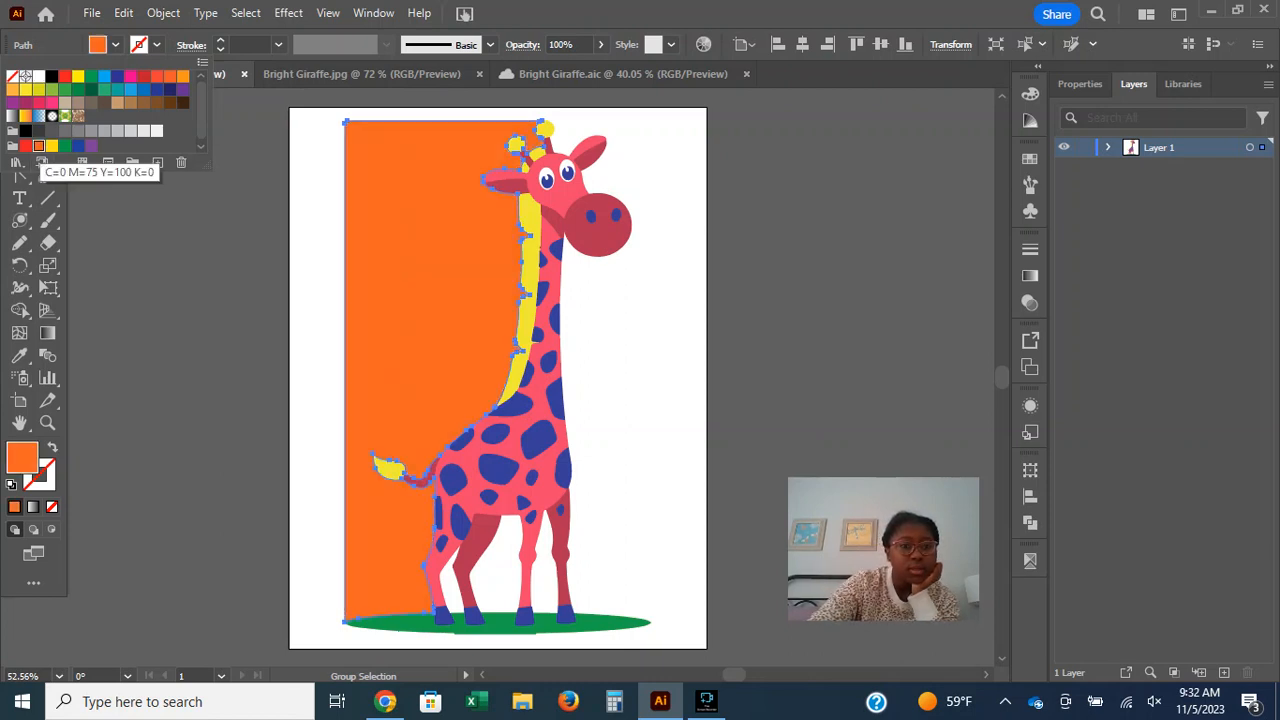
pyautogui.click(182, 76)
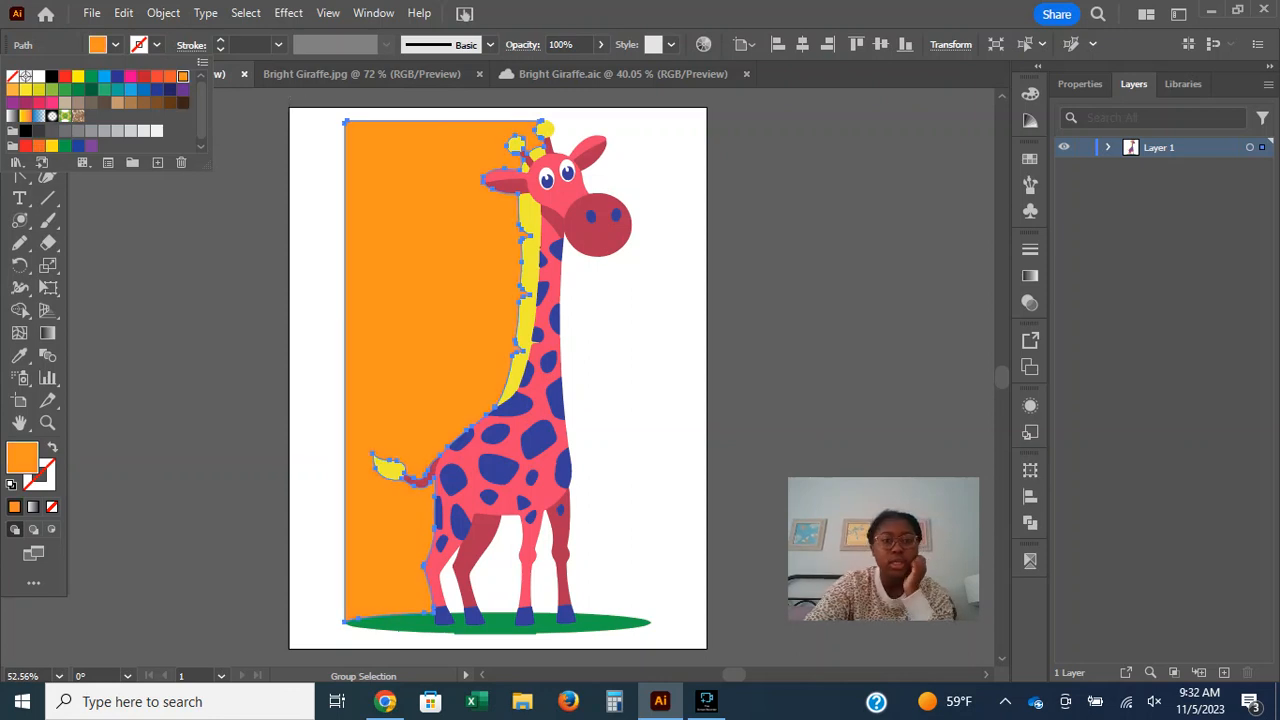
pyautogui.press('Escape')
# Fill the white background path in front of the giraffe's neck with the orange of the adjacent background, using the Eyedropper.
pyautogui.click(617, 310)
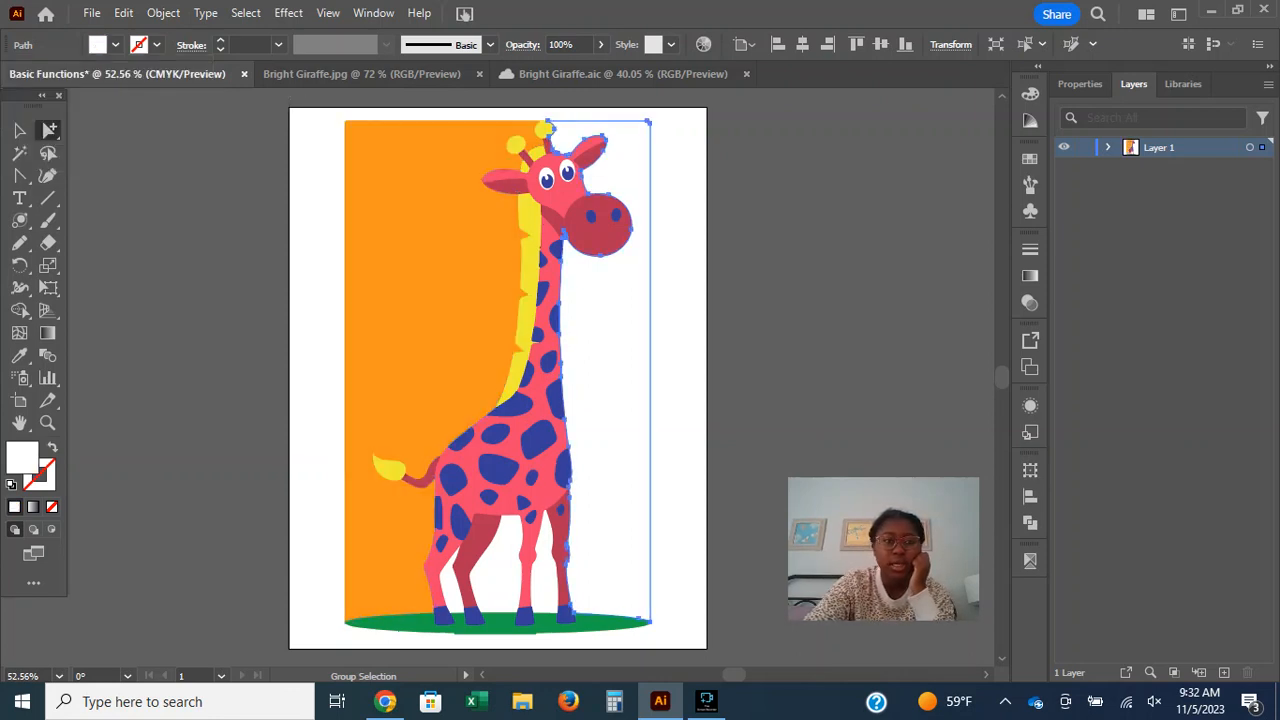
pyautogui.click(116, 45)
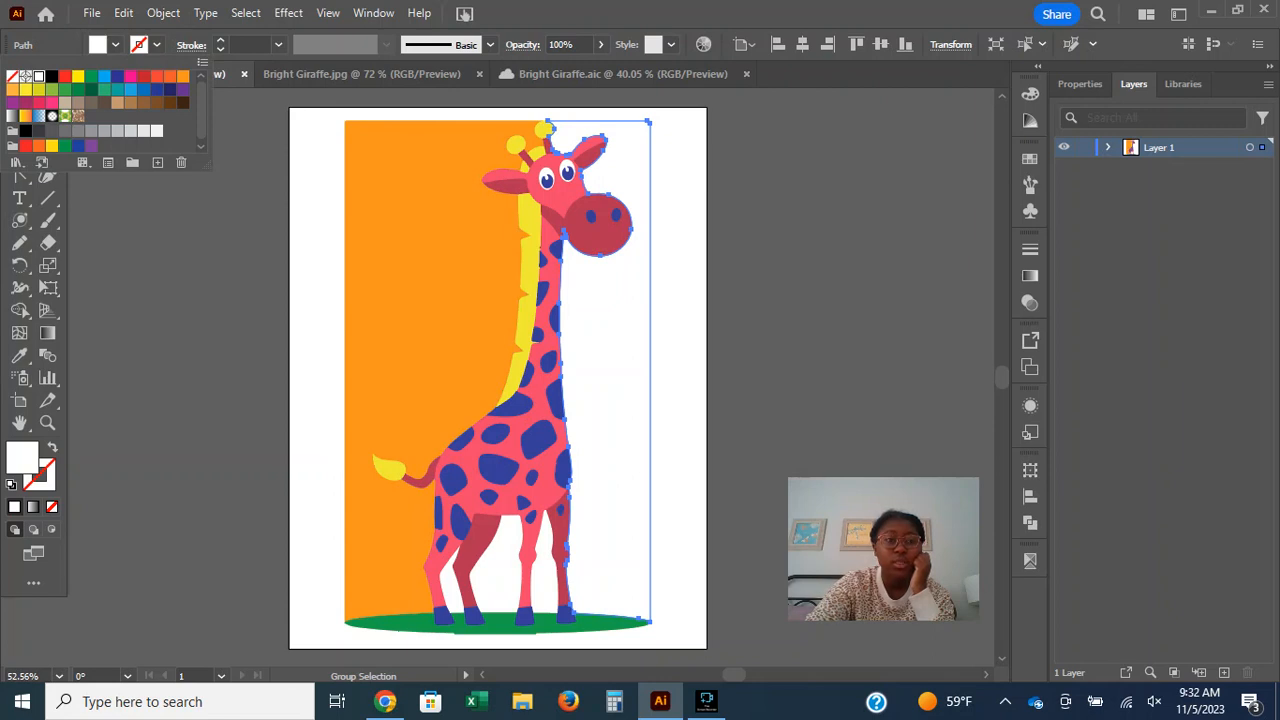
pyautogui.click(116, 45)
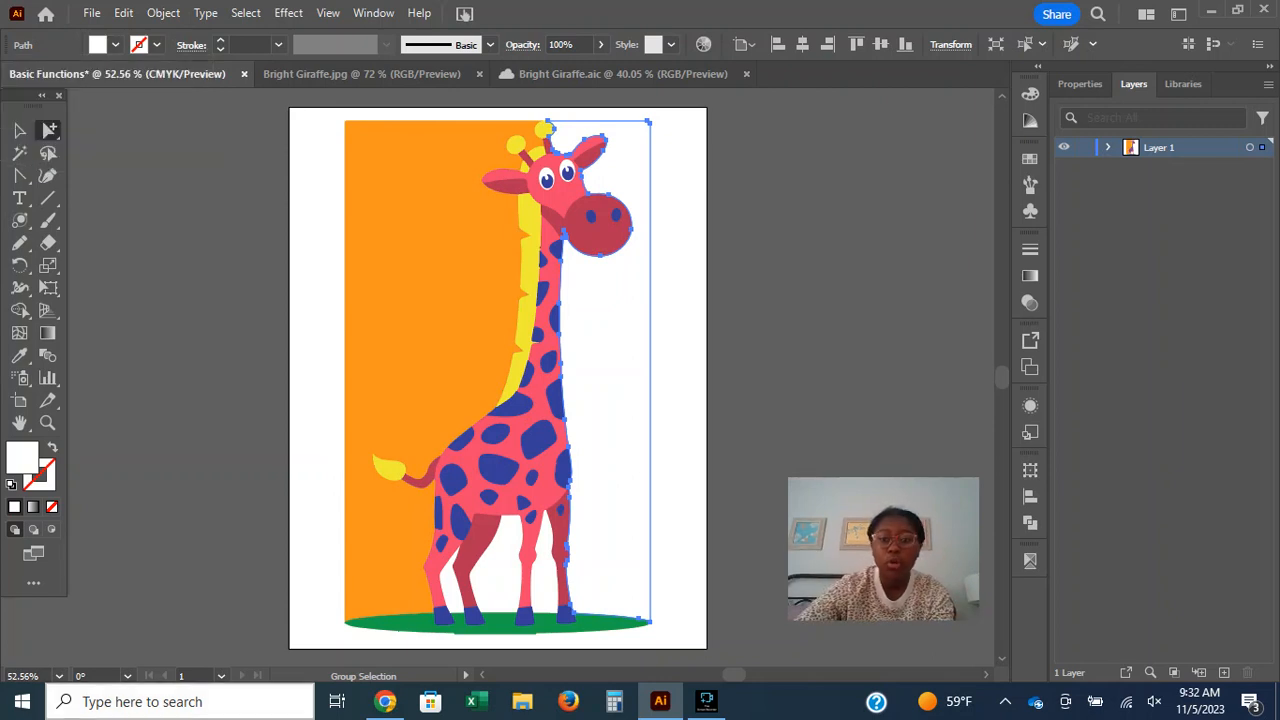
pyautogui.click(19, 355)
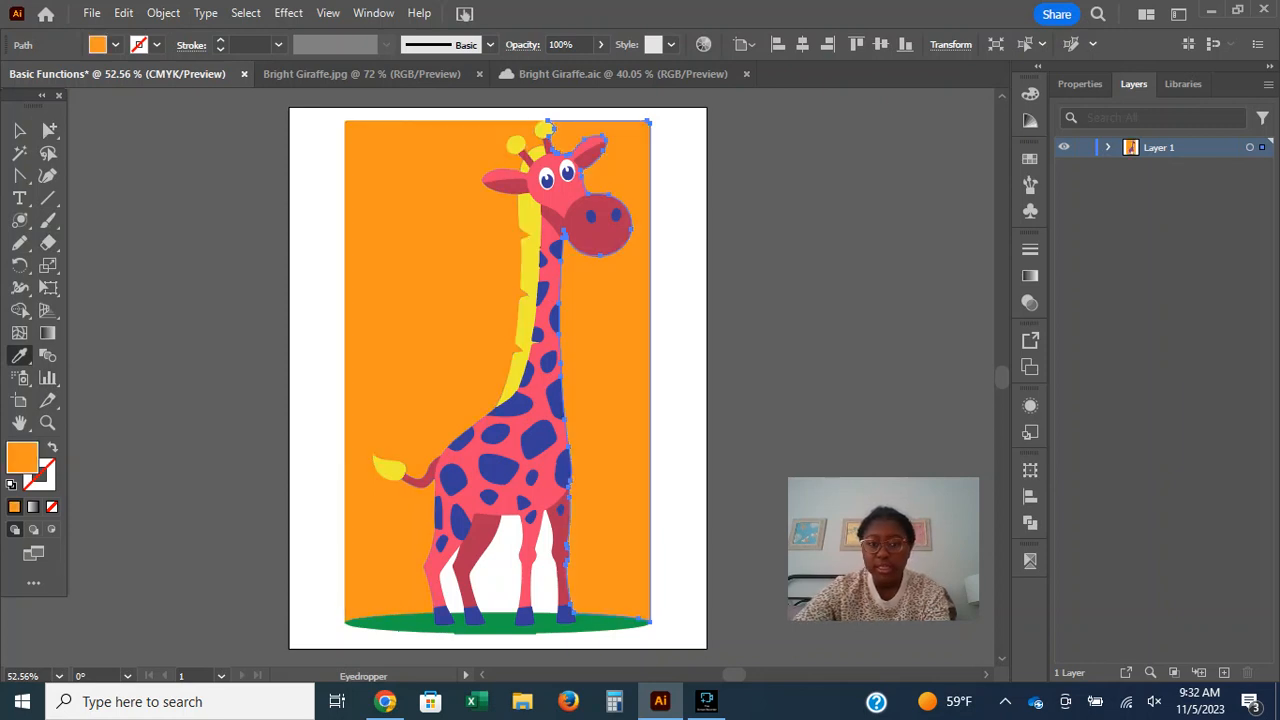
# Fill the white gap under the belly and the one between the hind legs with orange sampled from the background.
pyautogui.click(49, 131)
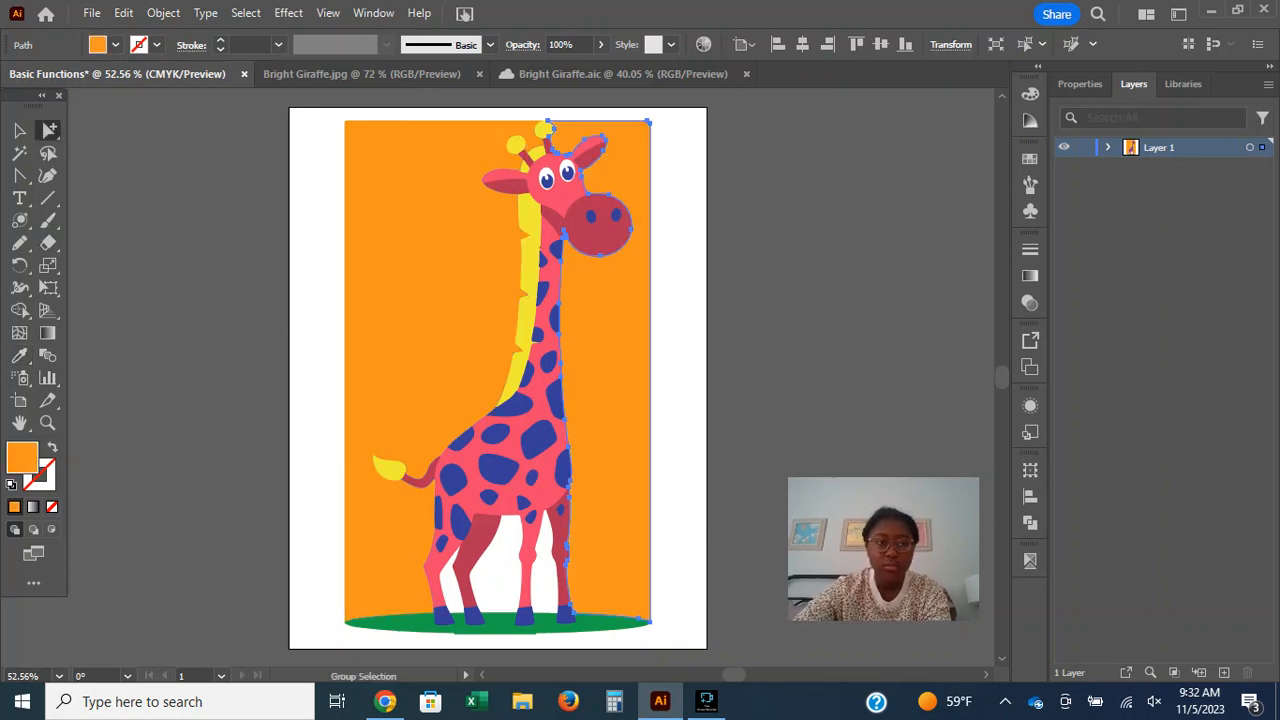
pyautogui.click(505, 570)
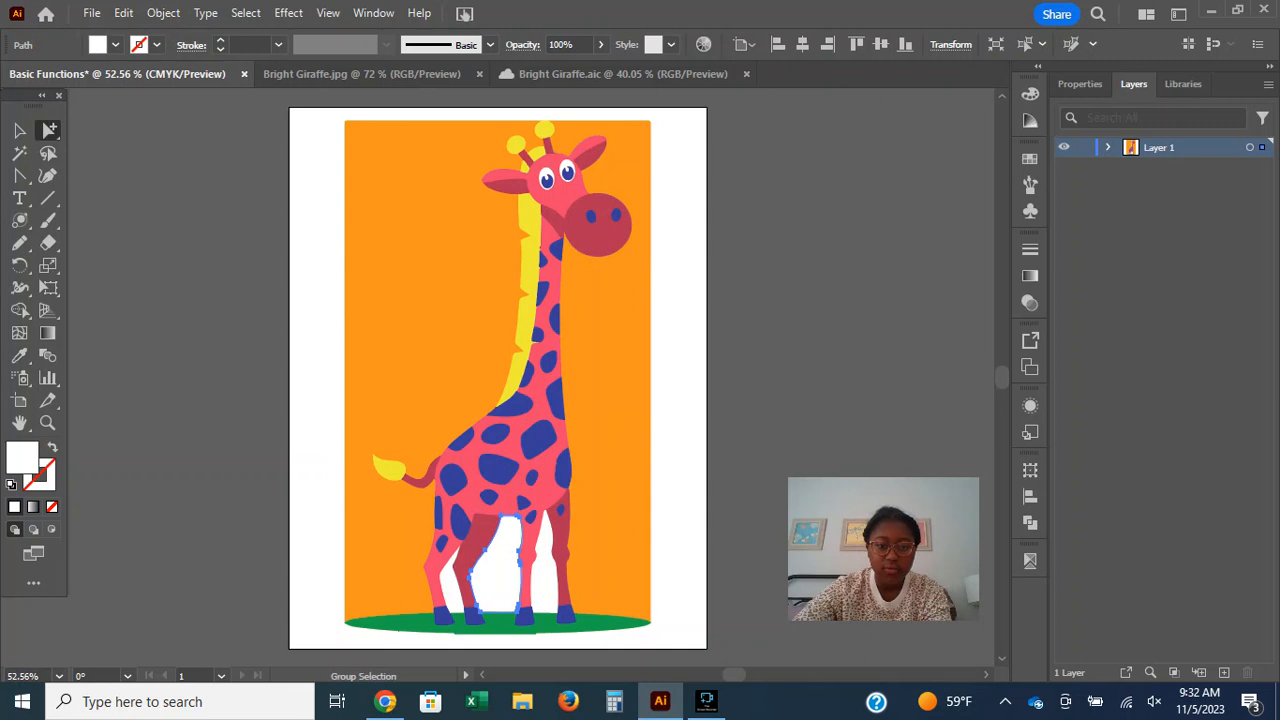
pyautogui.click(19, 356)
pyautogui.click(412, 400)
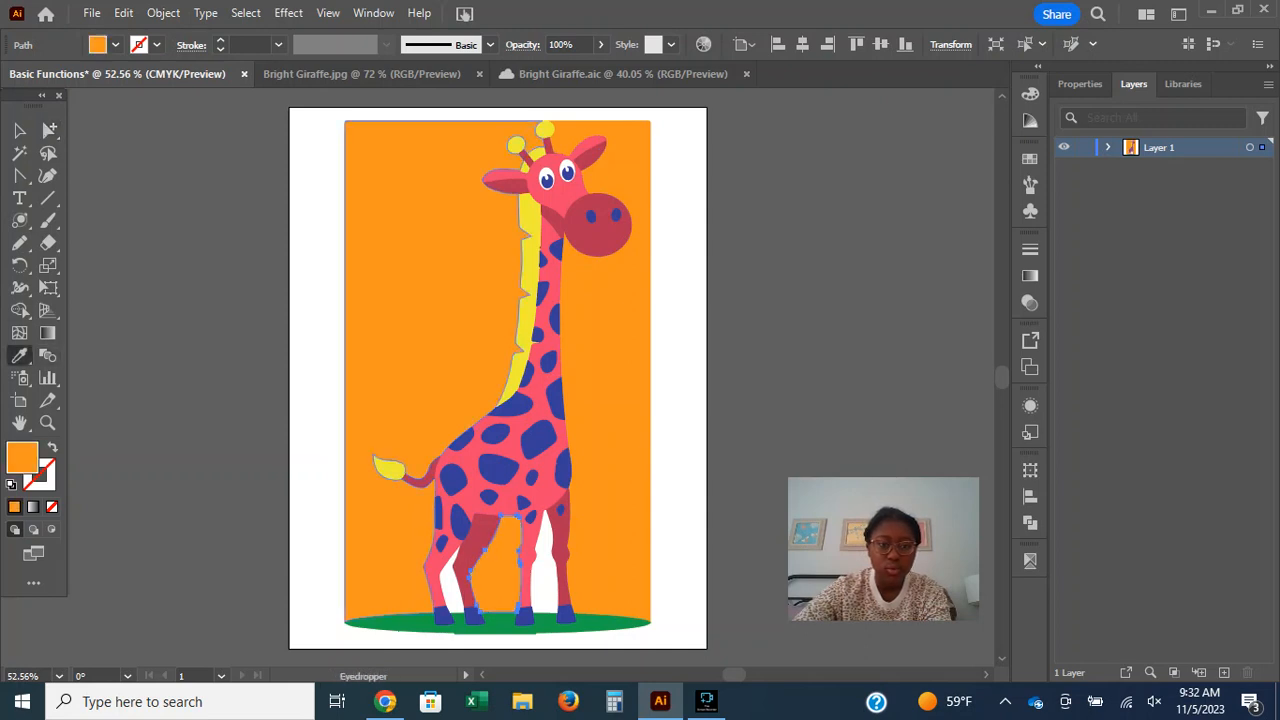
pyautogui.click(49, 131)
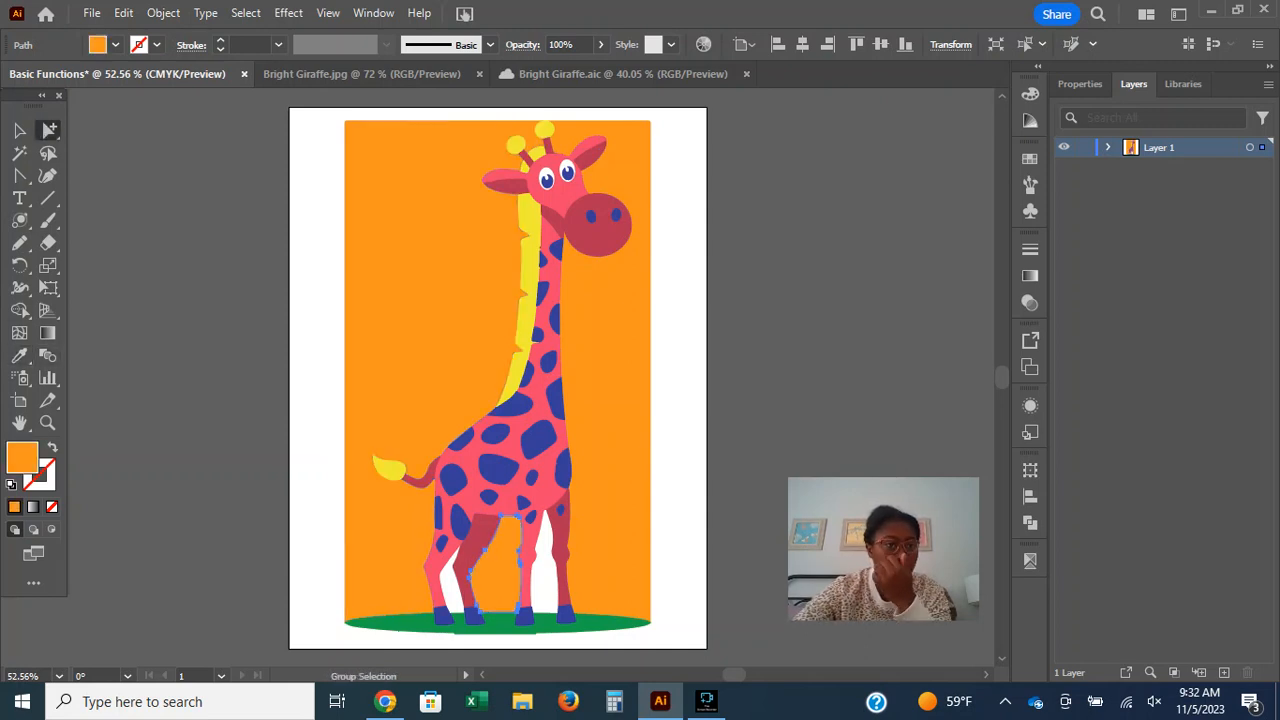
pyautogui.click(450, 585)
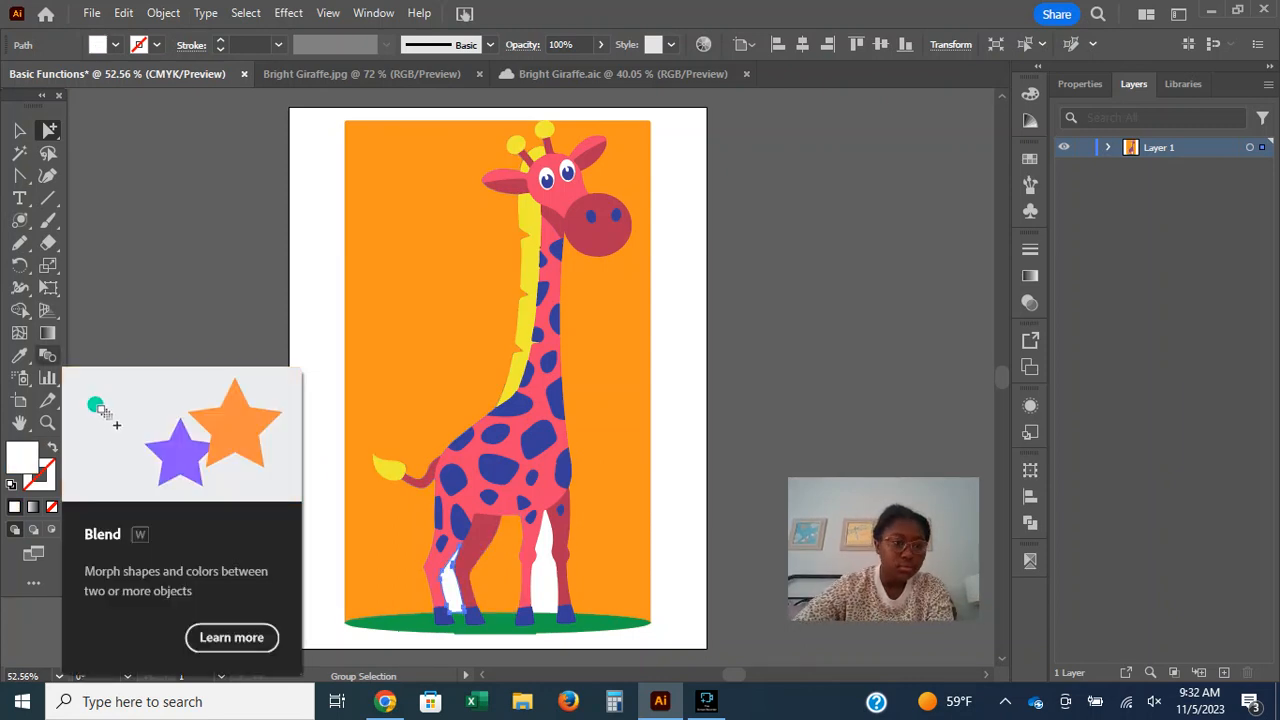
pyautogui.click(19, 355)
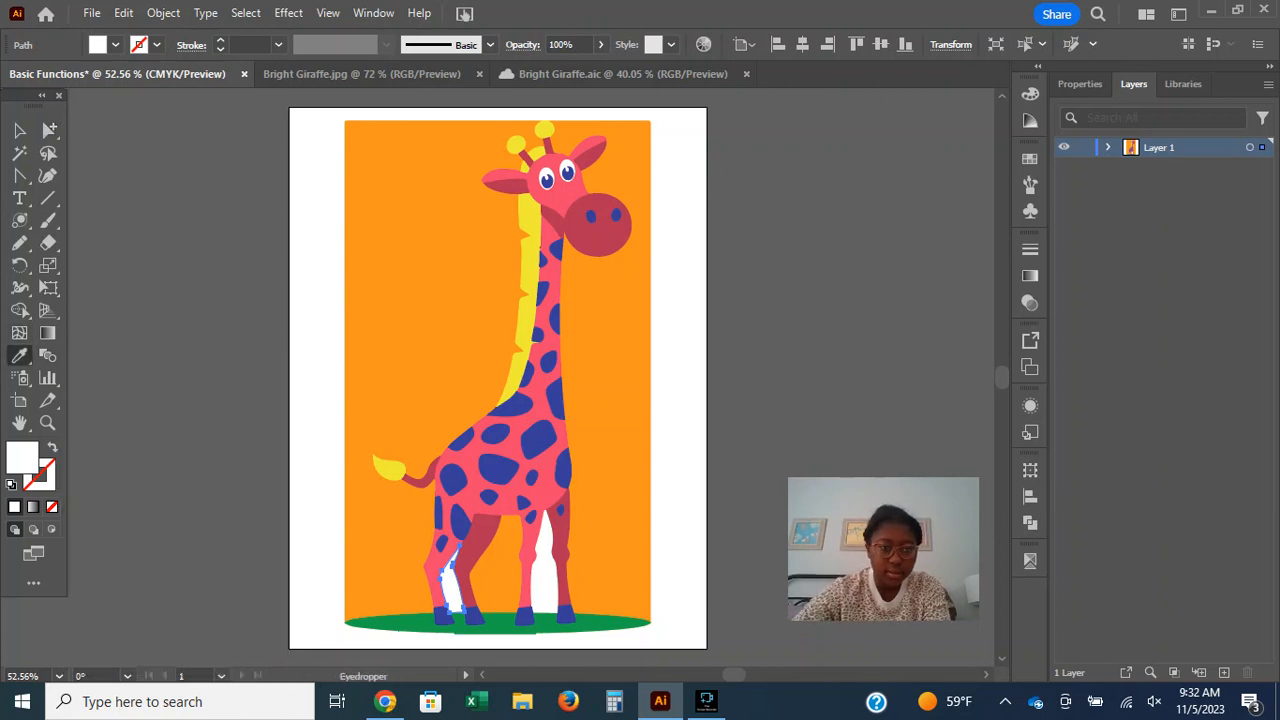
pyautogui.click(398, 540)
# Fill the remaining white gap between the front legs with orange sampled from the background, selecting only that path inside the group.
pyautogui.click(19, 130)
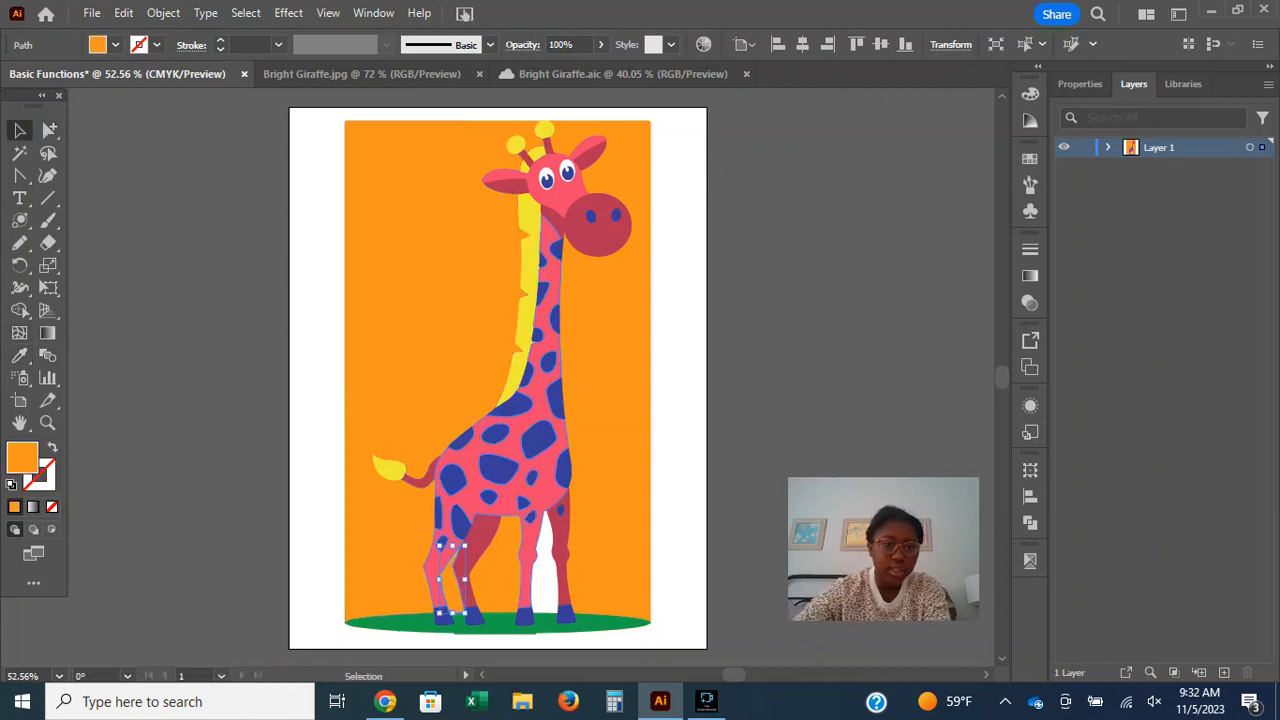
pyautogui.click(557, 577)
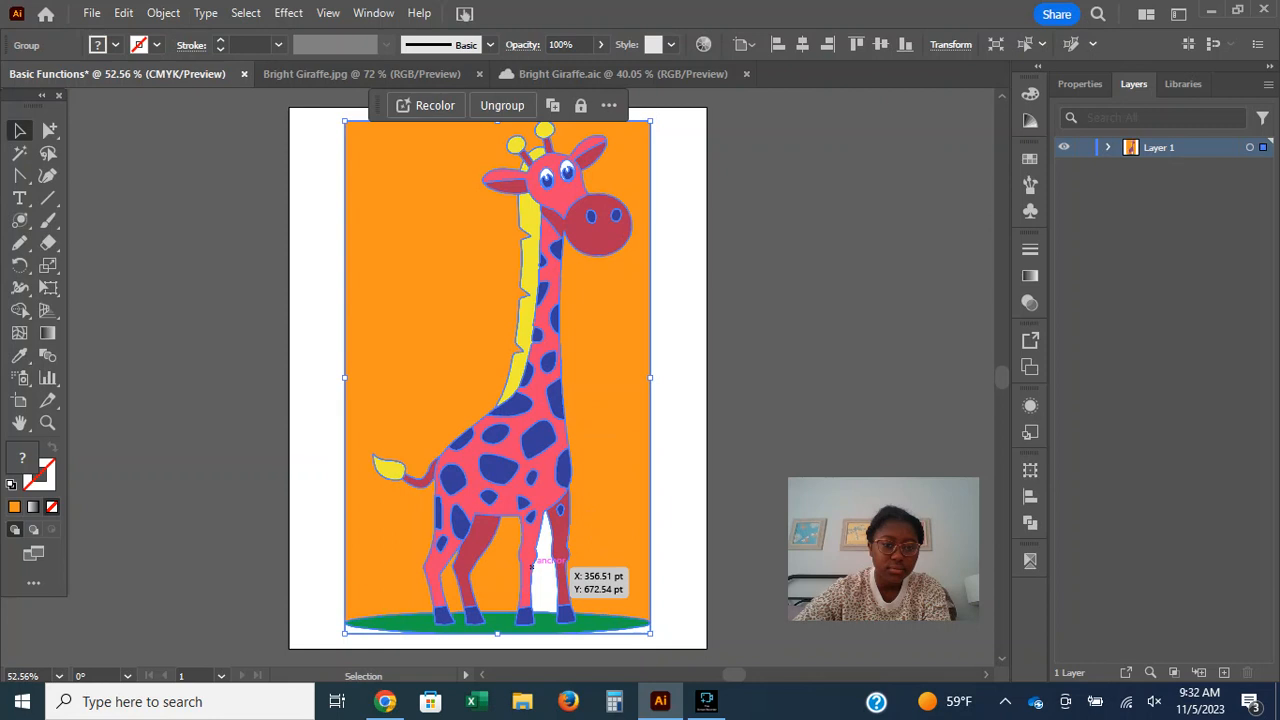
pyautogui.click(49, 130)
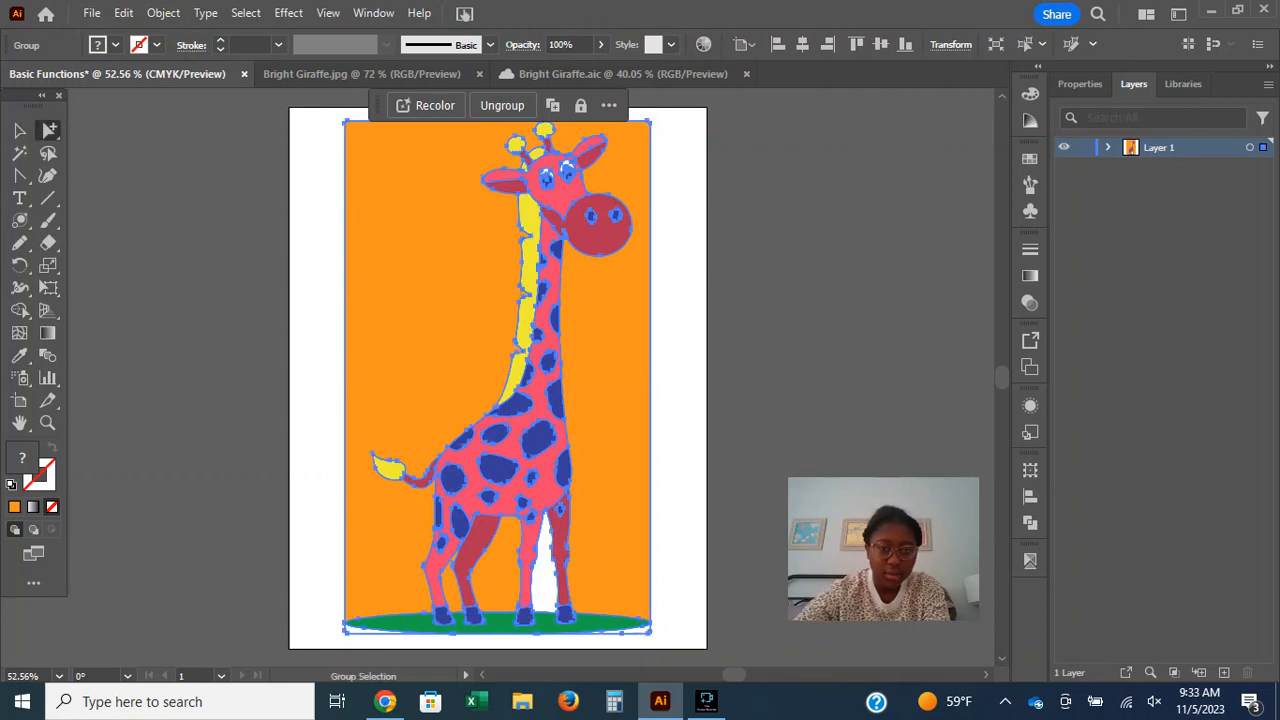
pyautogui.click(756, 430)
pyautogui.click(545, 575)
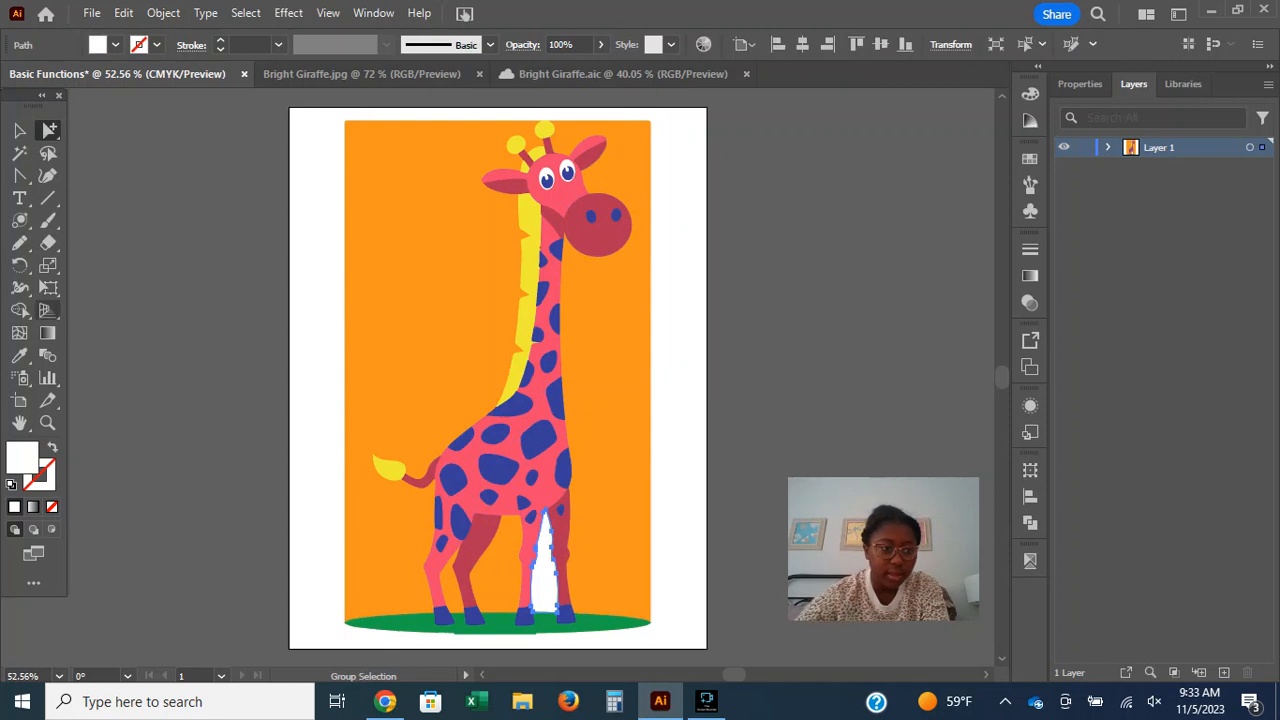
pyautogui.click(19, 355)
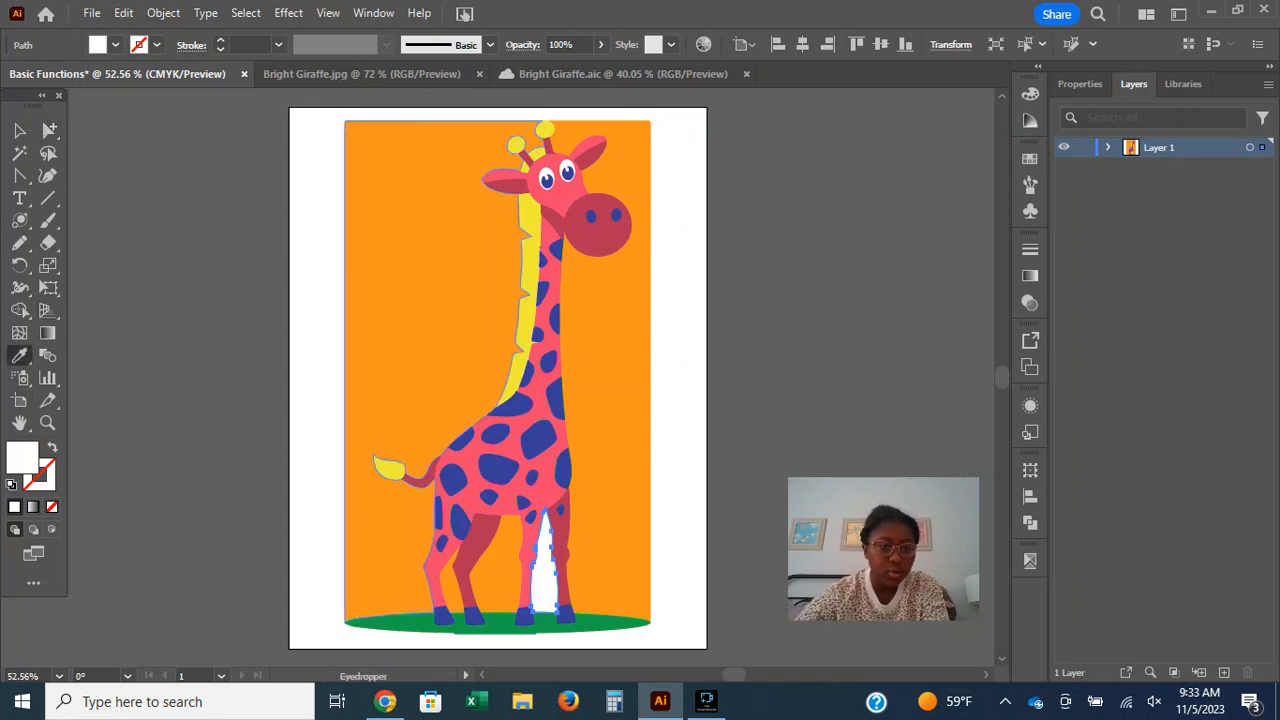
pyautogui.click(400, 300)
# Fill both white corner pieces beneath the green ground ellipse with orange sampled from the background, and deselect everything.
pyautogui.click(49, 130)
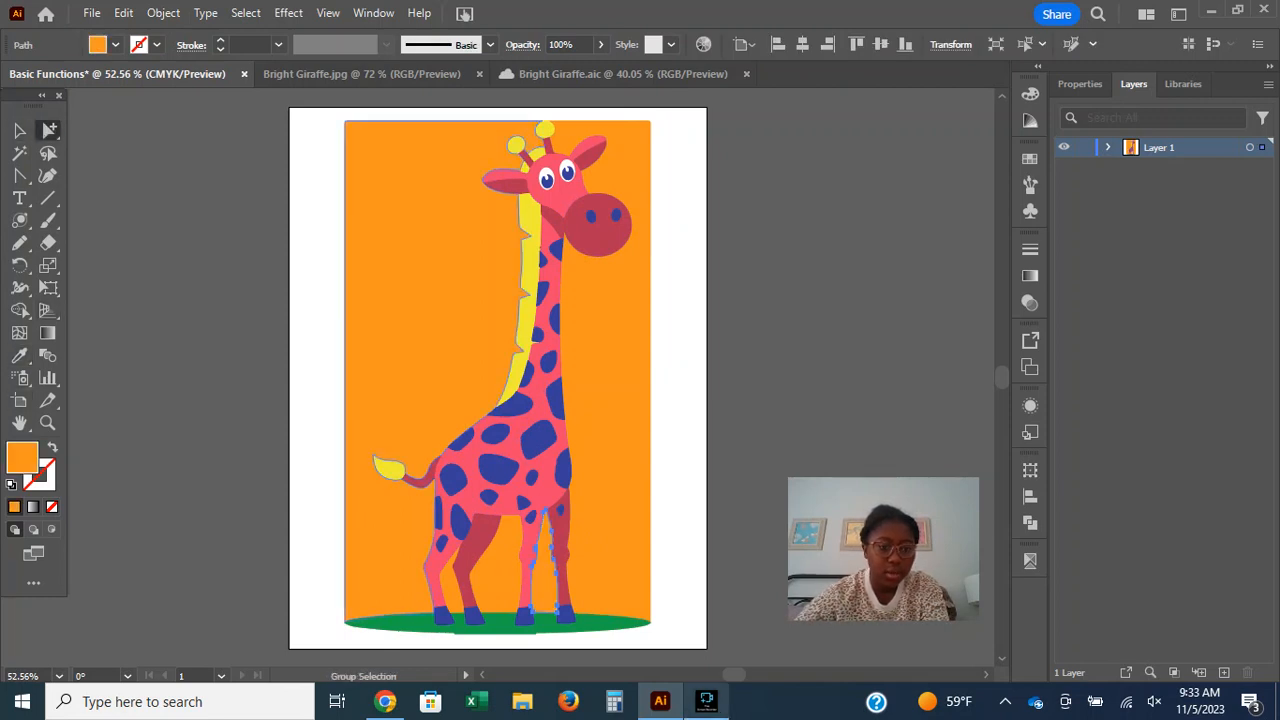
pyautogui.click(401, 632)
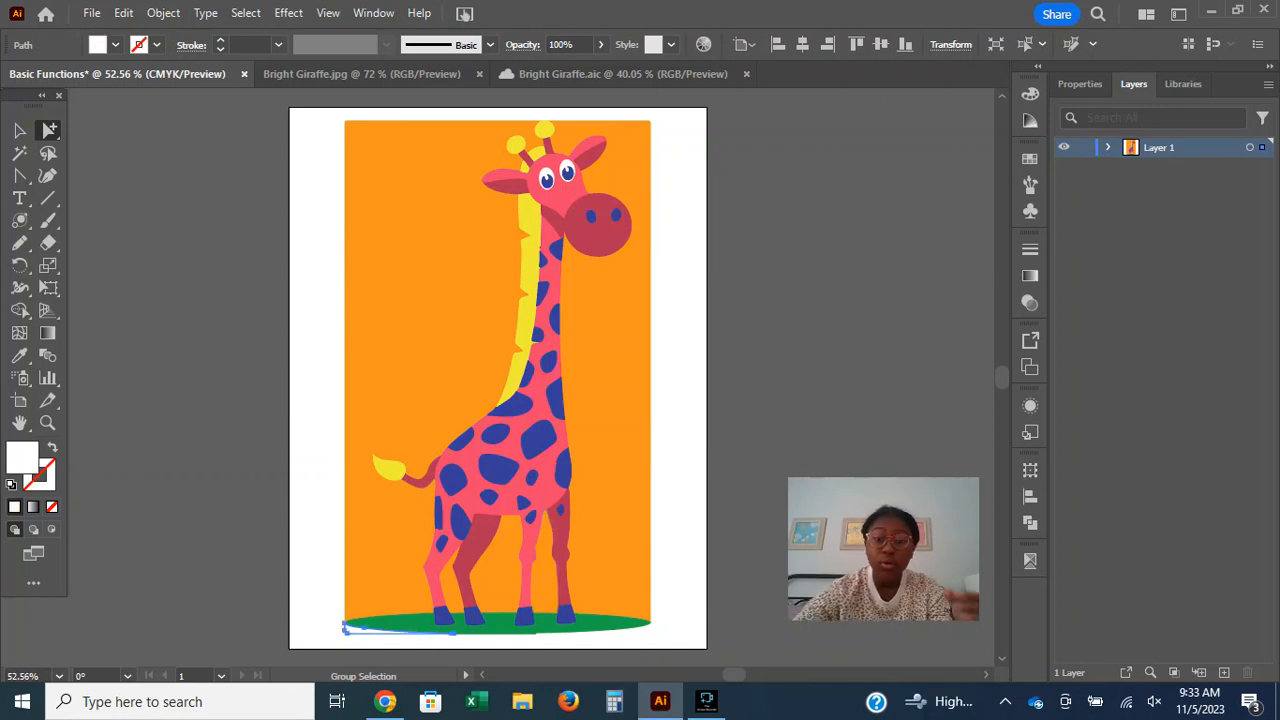
pyautogui.moveTo(706, 701)
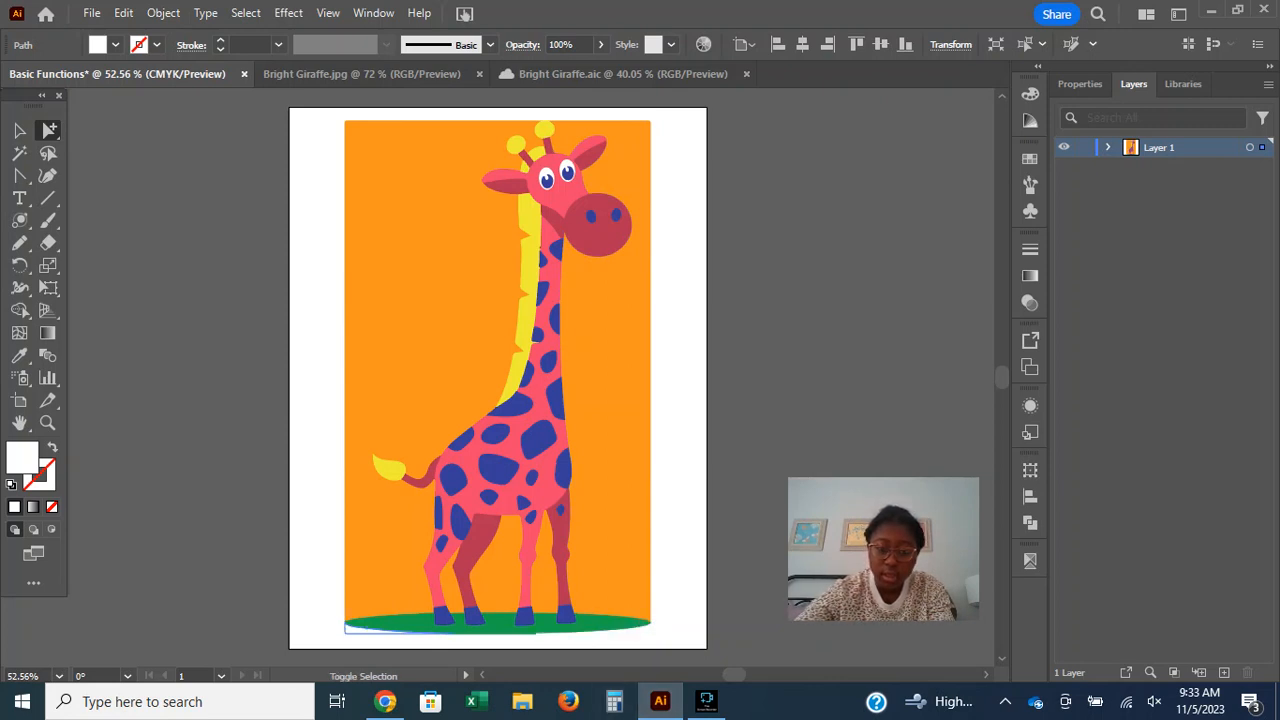
pyautogui.click(640, 632)
pyautogui.click(19, 355)
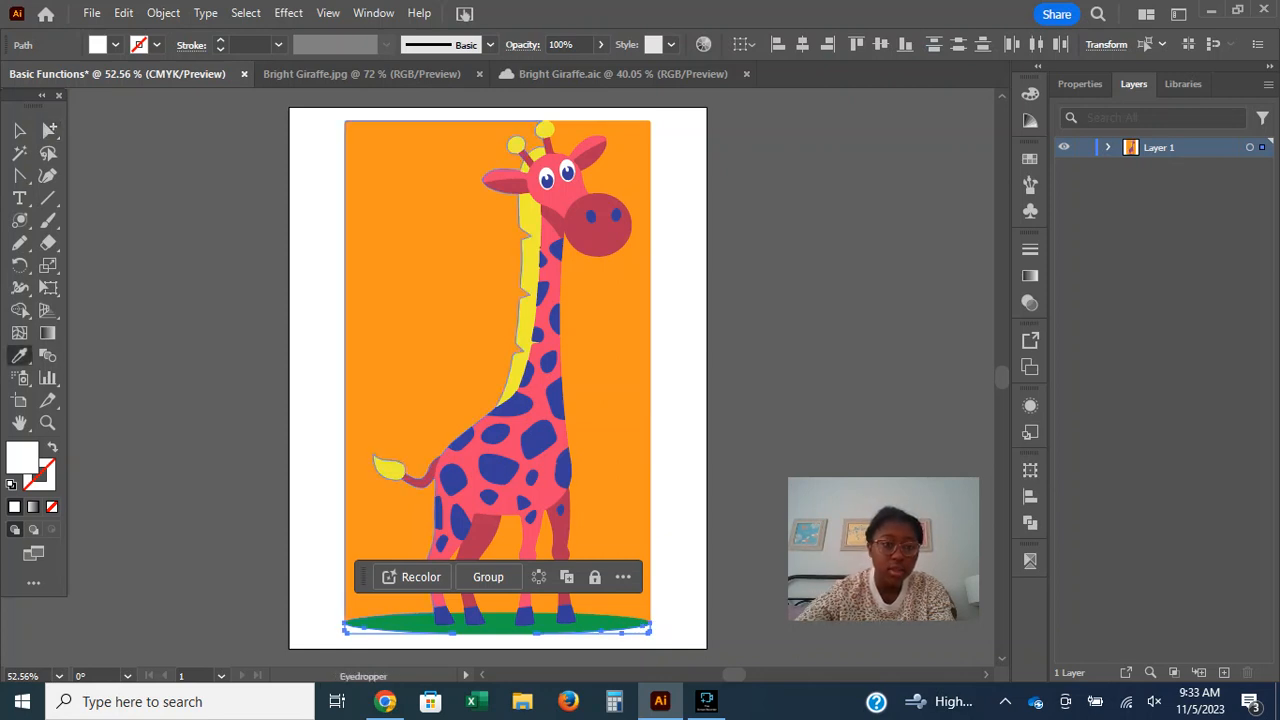
pyautogui.click(430, 350)
pyautogui.click(19, 130)
pyautogui.click(200, 380)
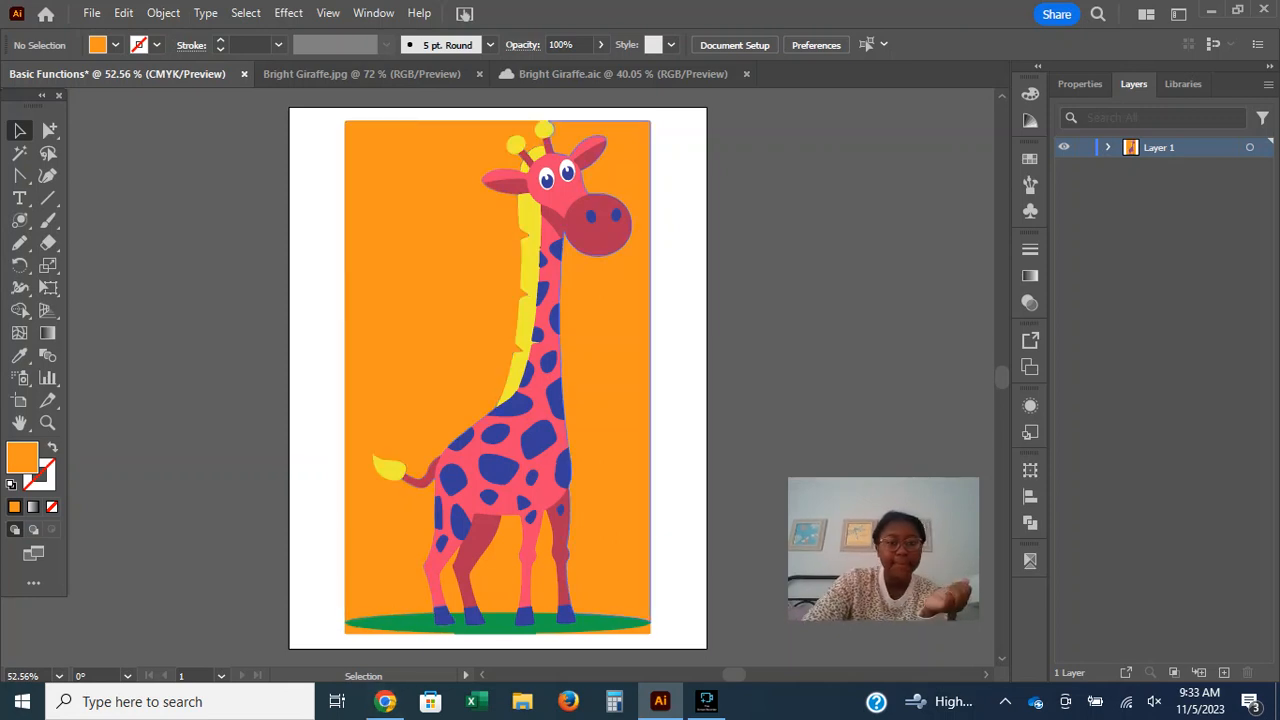
pyautogui.click(385, 702)
pyautogui.scroll(-2, 620, 400)
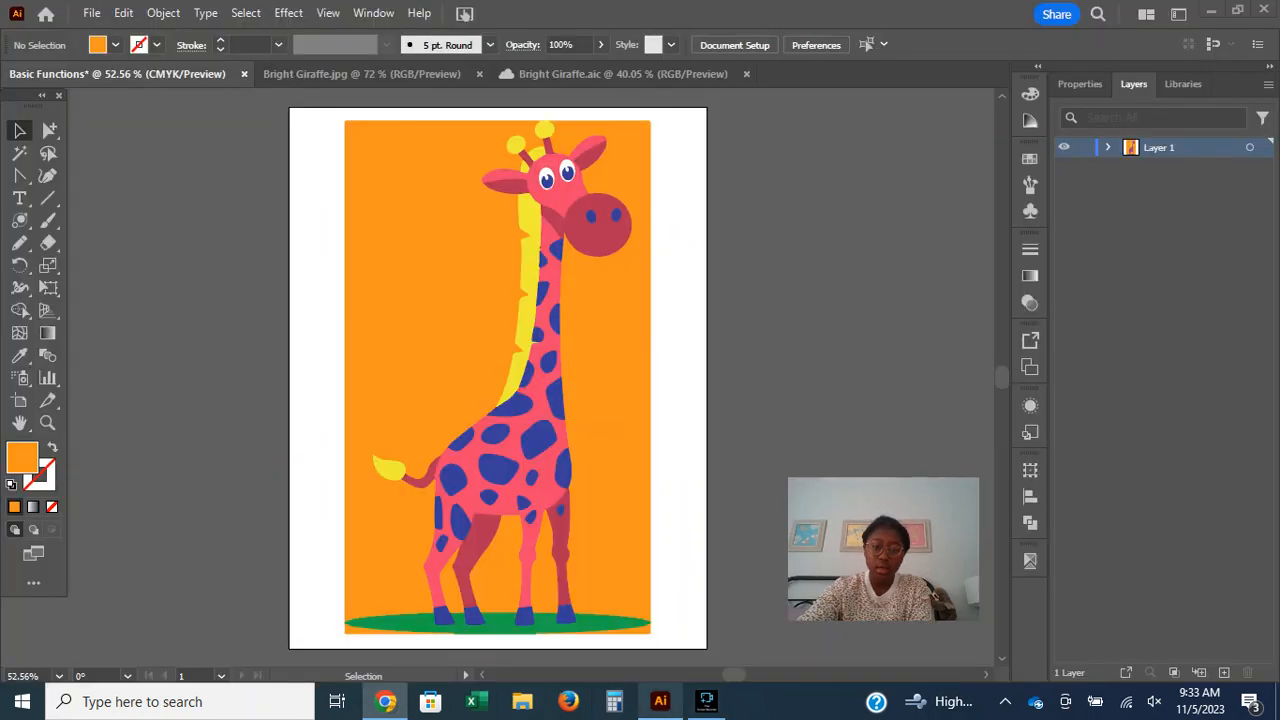
pyautogui.click(660, 701)
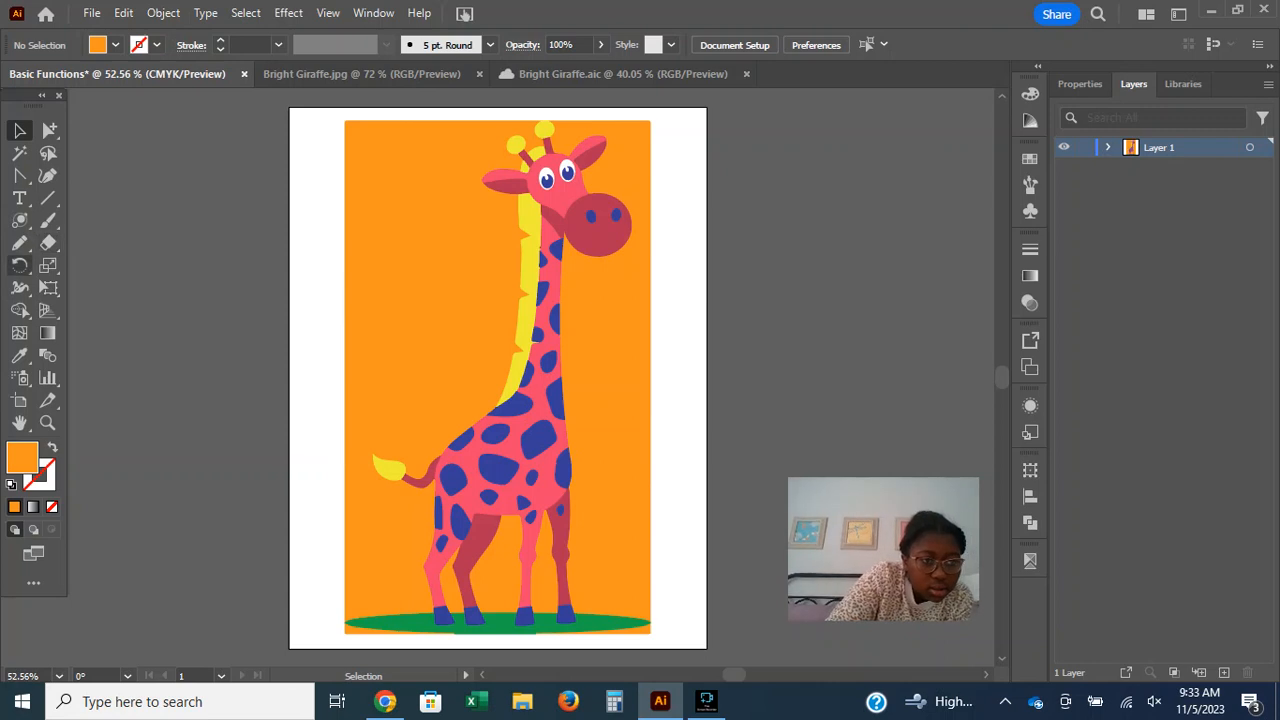
pyautogui.click(48, 220)
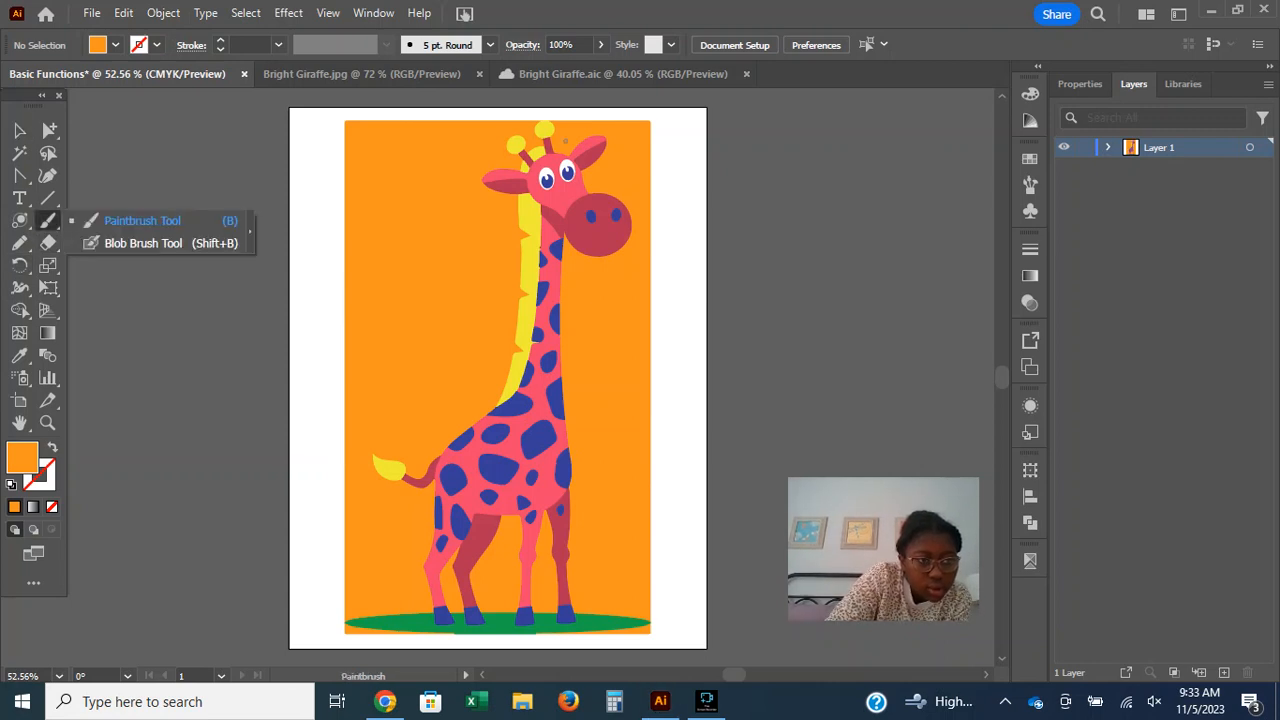
pyautogui.click(19, 242)
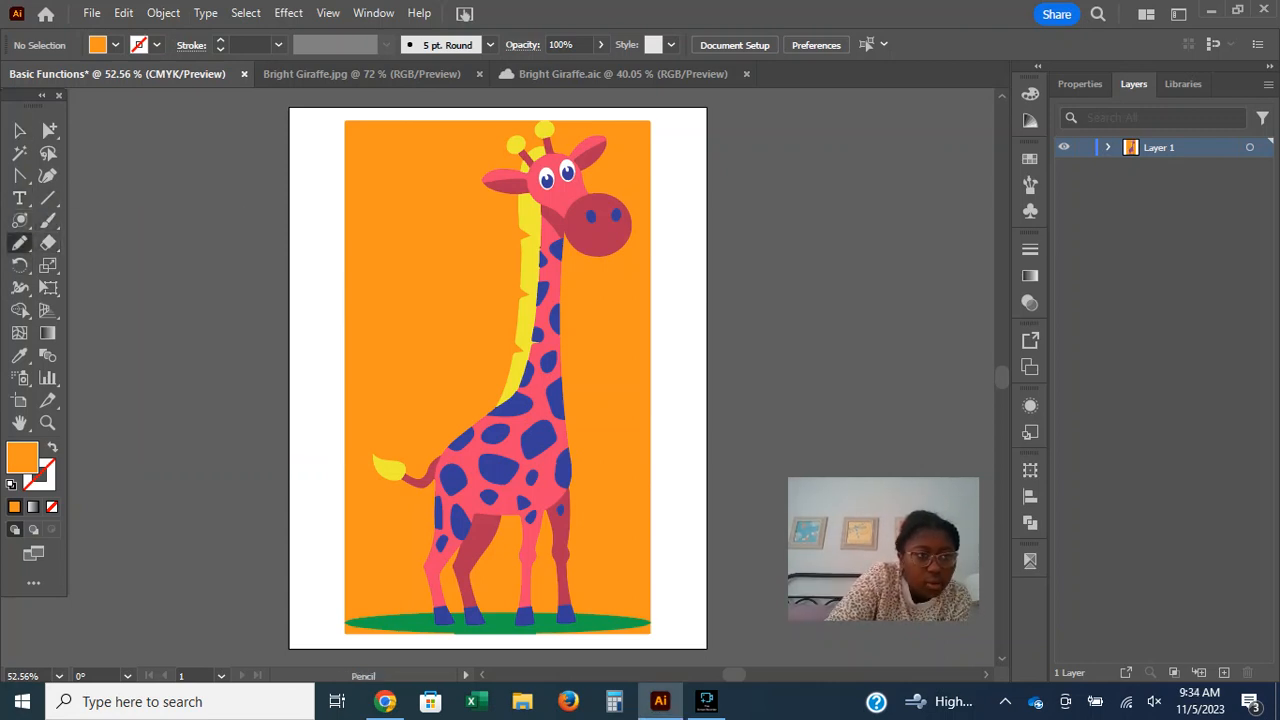
pyautogui.click(19, 242)
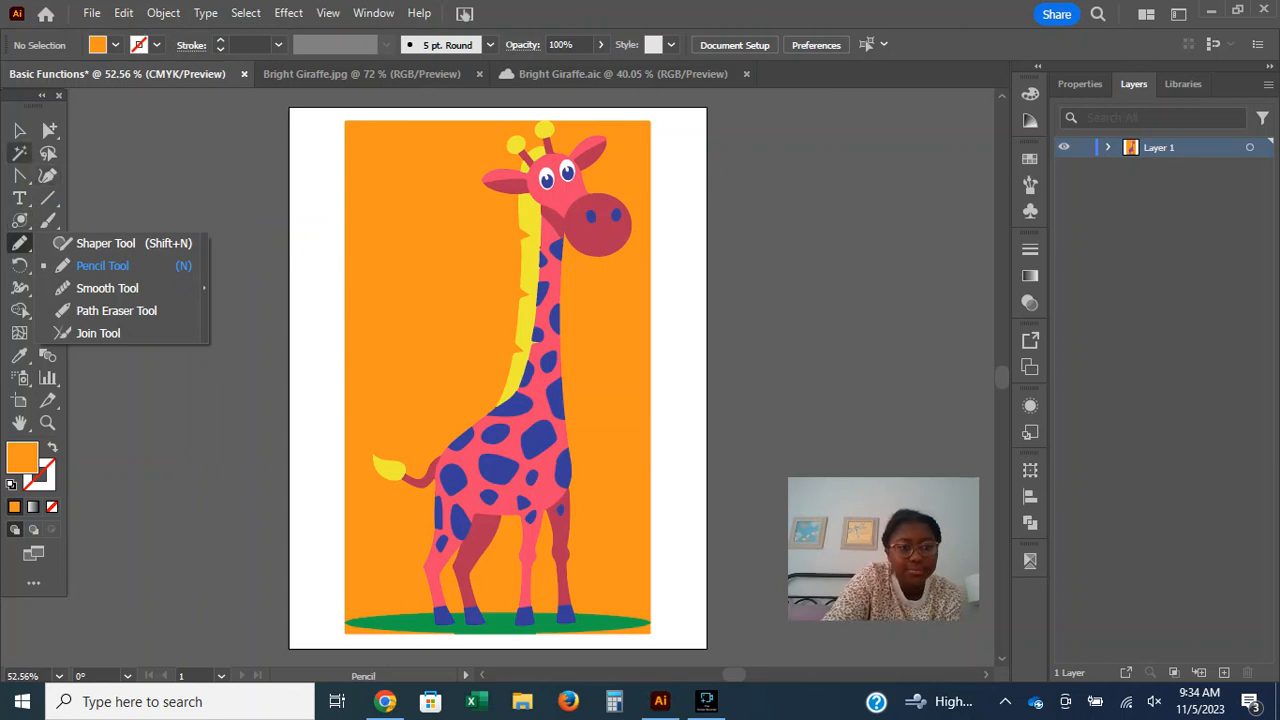
# Use the Magic Wand to select all orange background paths, deselect them, and select all dark pink parts of the giraffe.
pyautogui.click(19, 152)
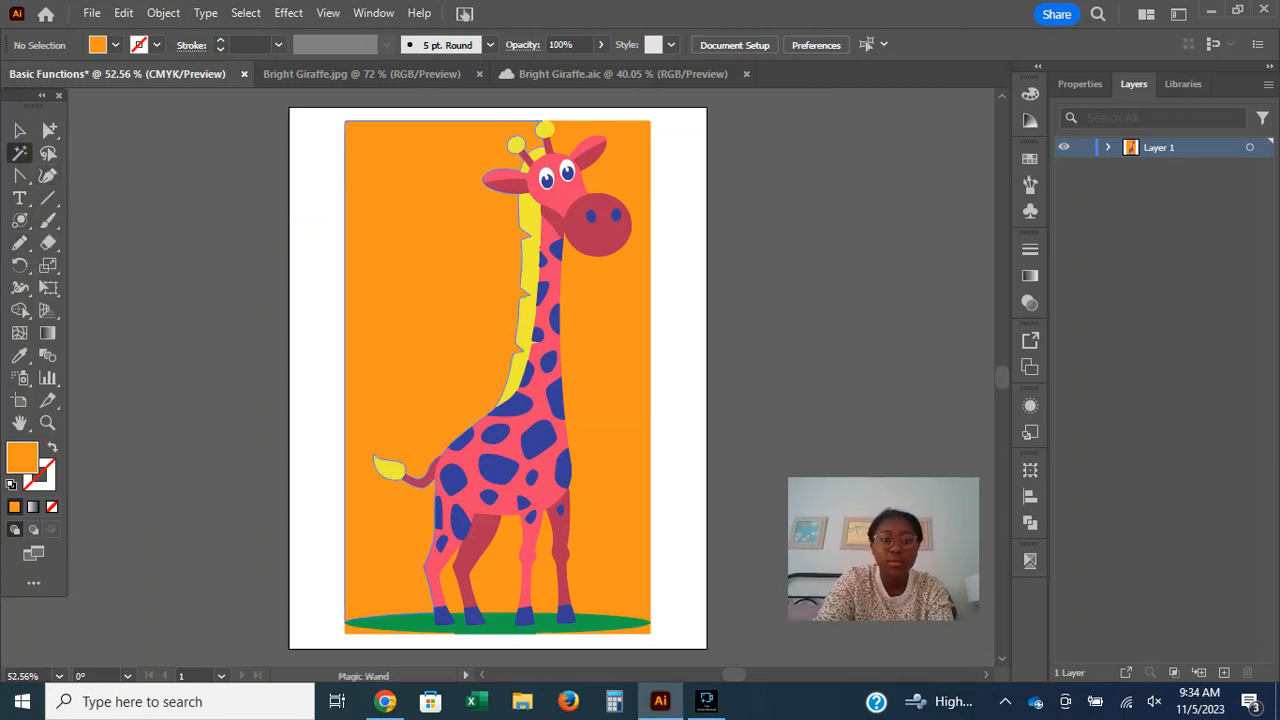
pyautogui.hotkey('ctrl', 'a')
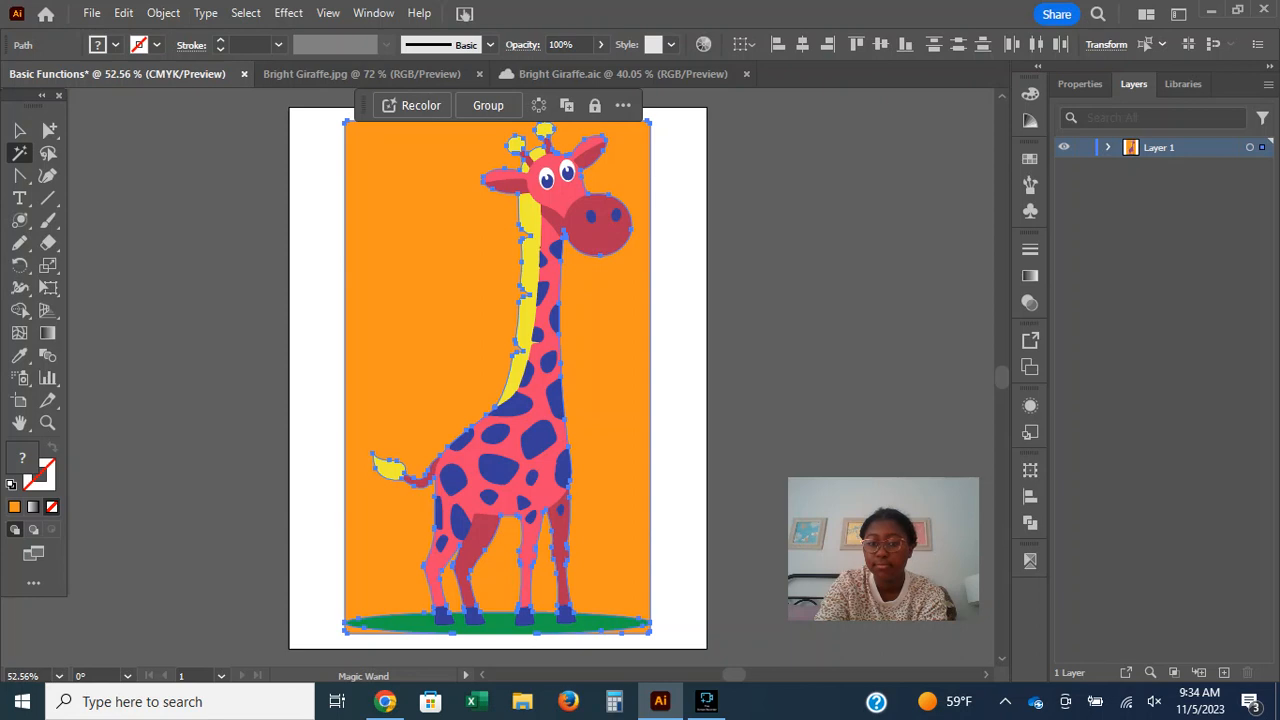
pyautogui.hotkey('ctrl', 'shift', 'a')
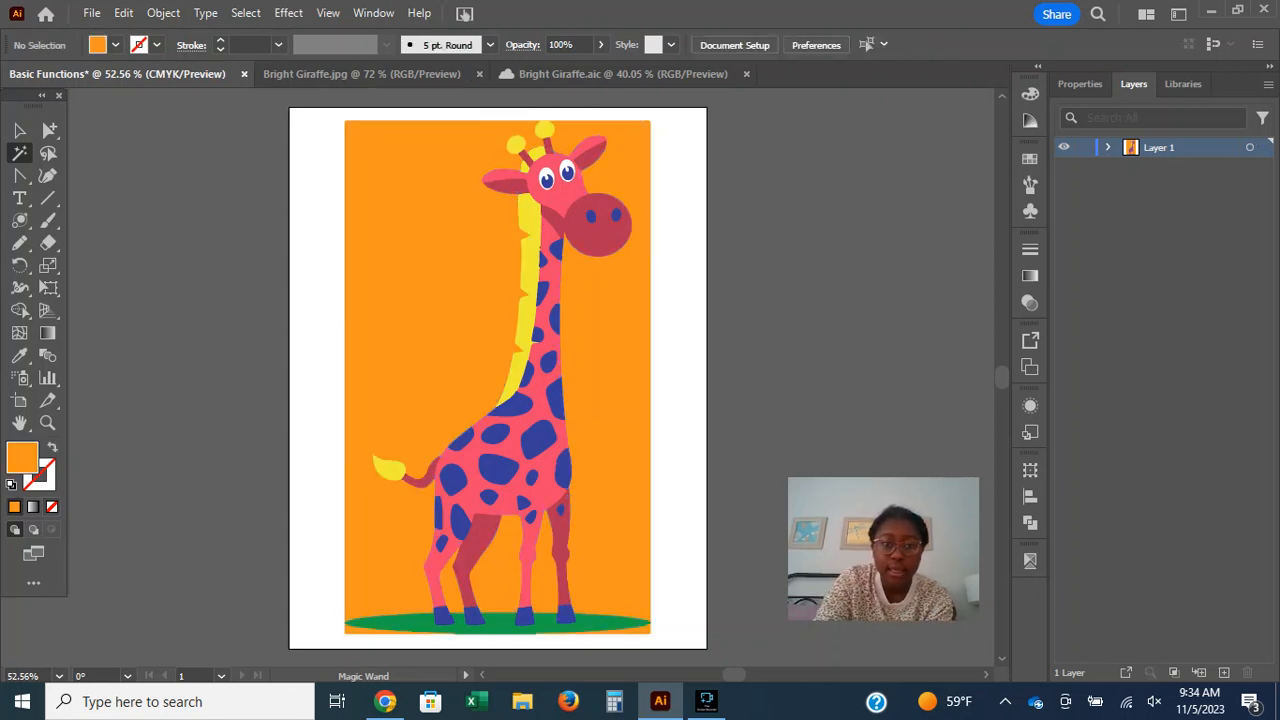
pyautogui.click(599, 236)
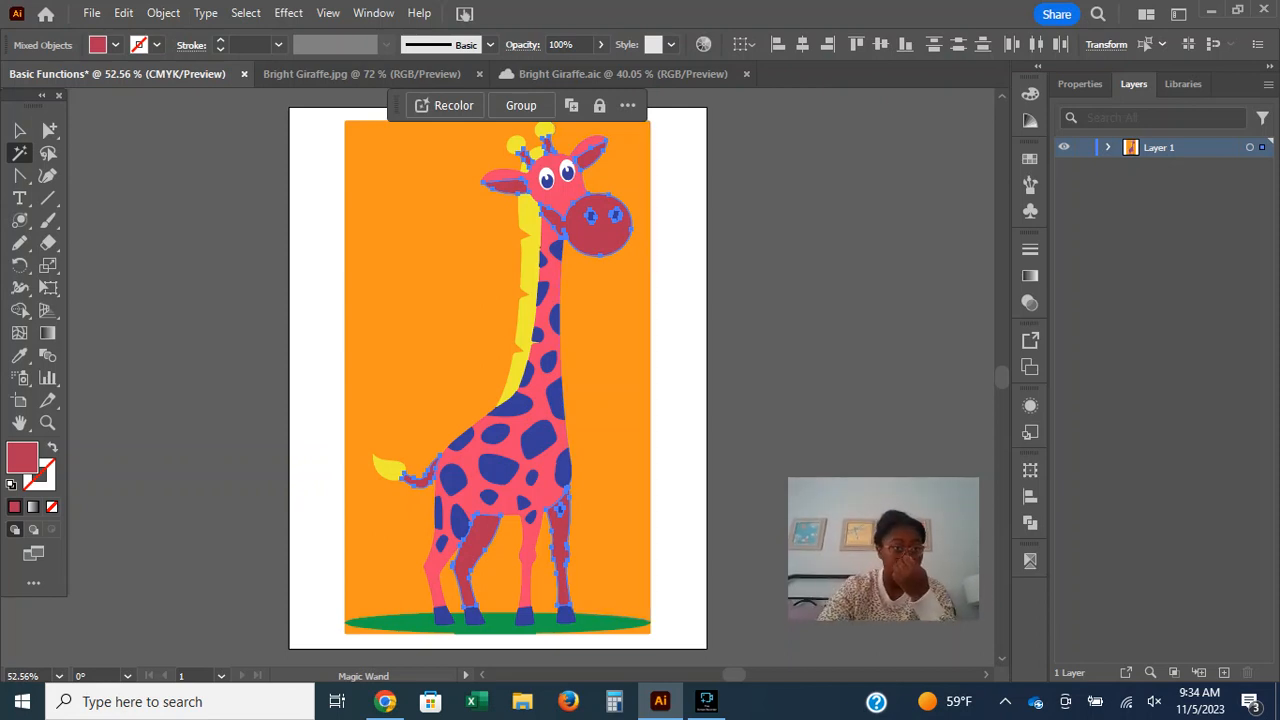
# Try blue and red fills on the selected dark pink parts, undo both, and return to the Selection tool.
pyautogui.click(115, 44)
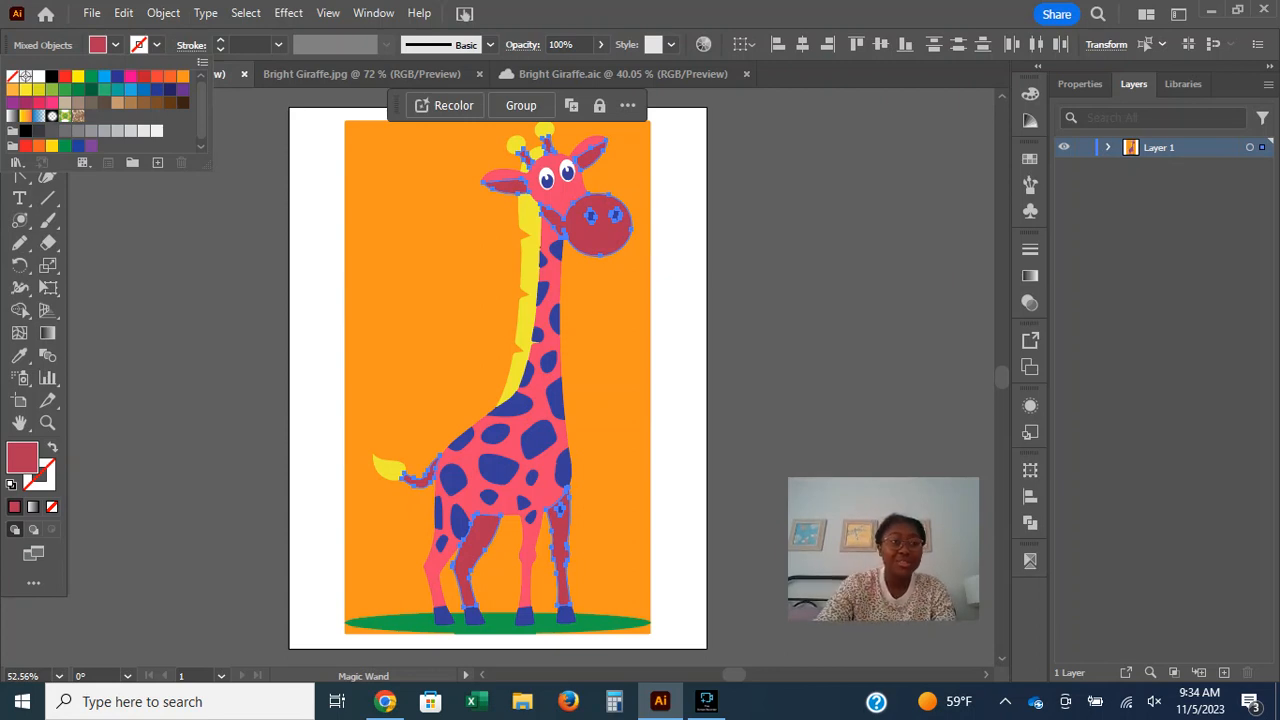
pyautogui.click(130, 89)
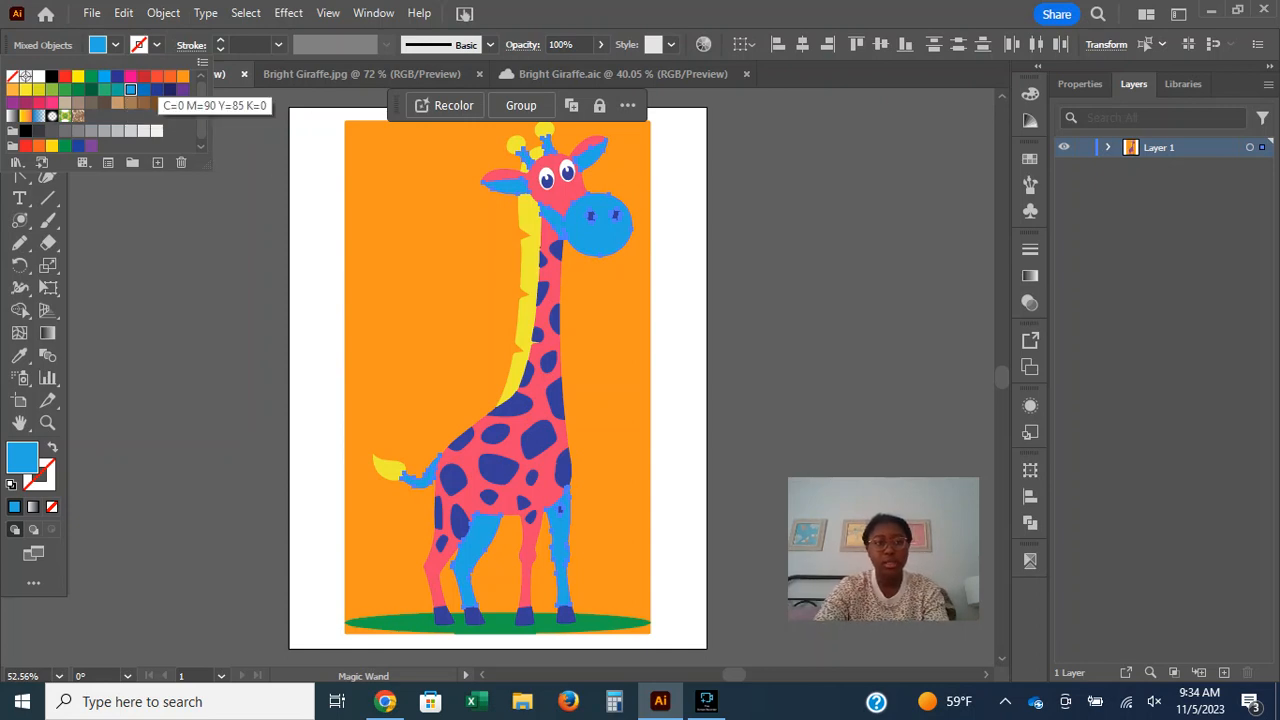
pyautogui.click(143, 76)
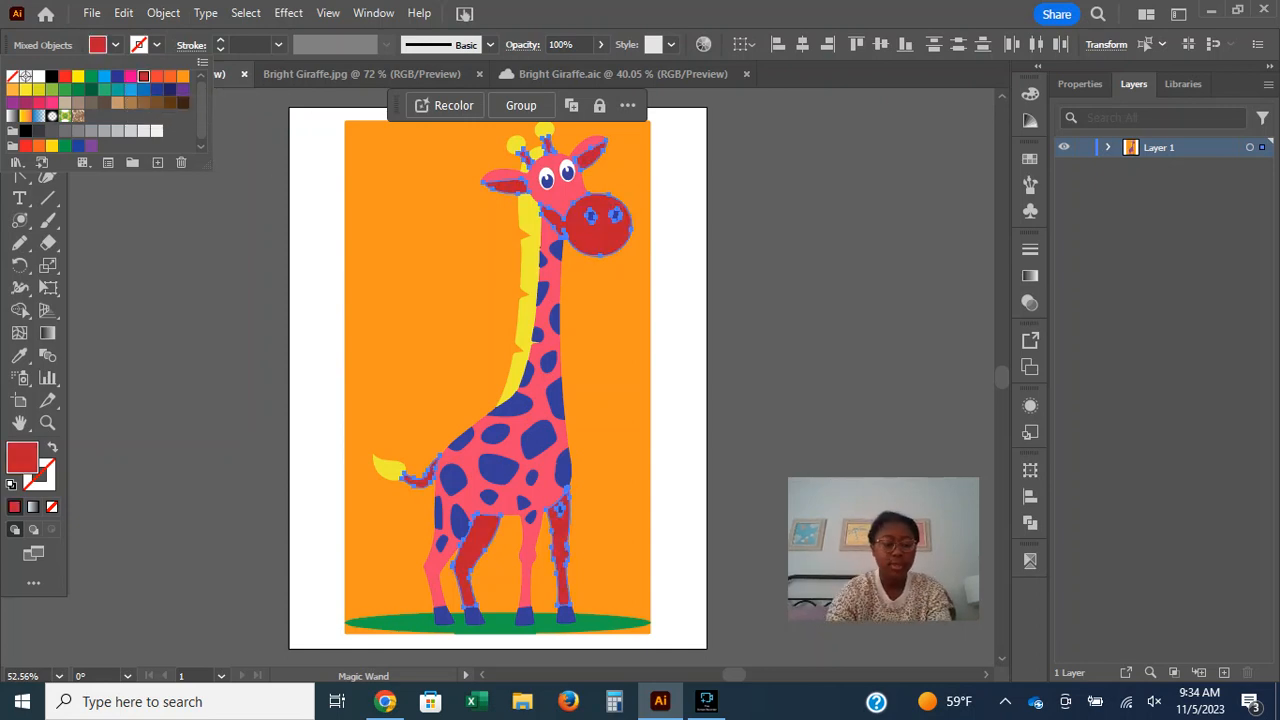
pyautogui.hotkey('ctrl', 'z')
pyautogui.hotkey('ctrl', 'z')
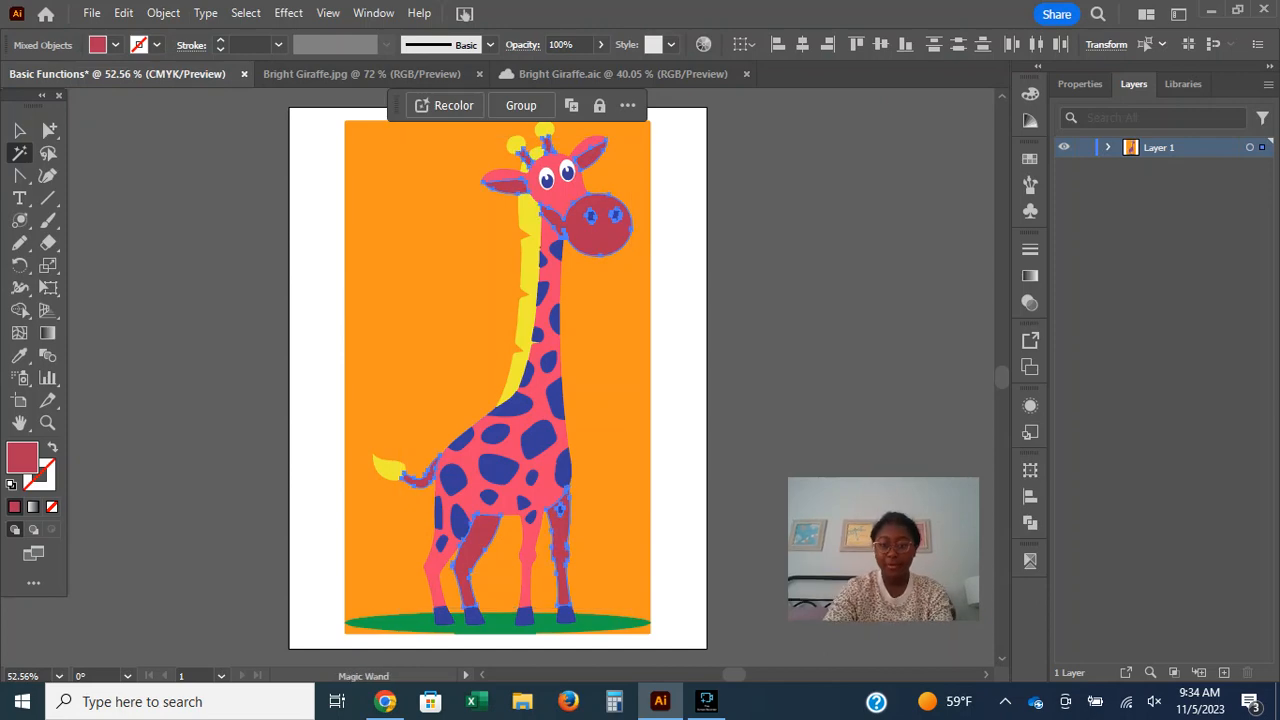
pyautogui.press('v')
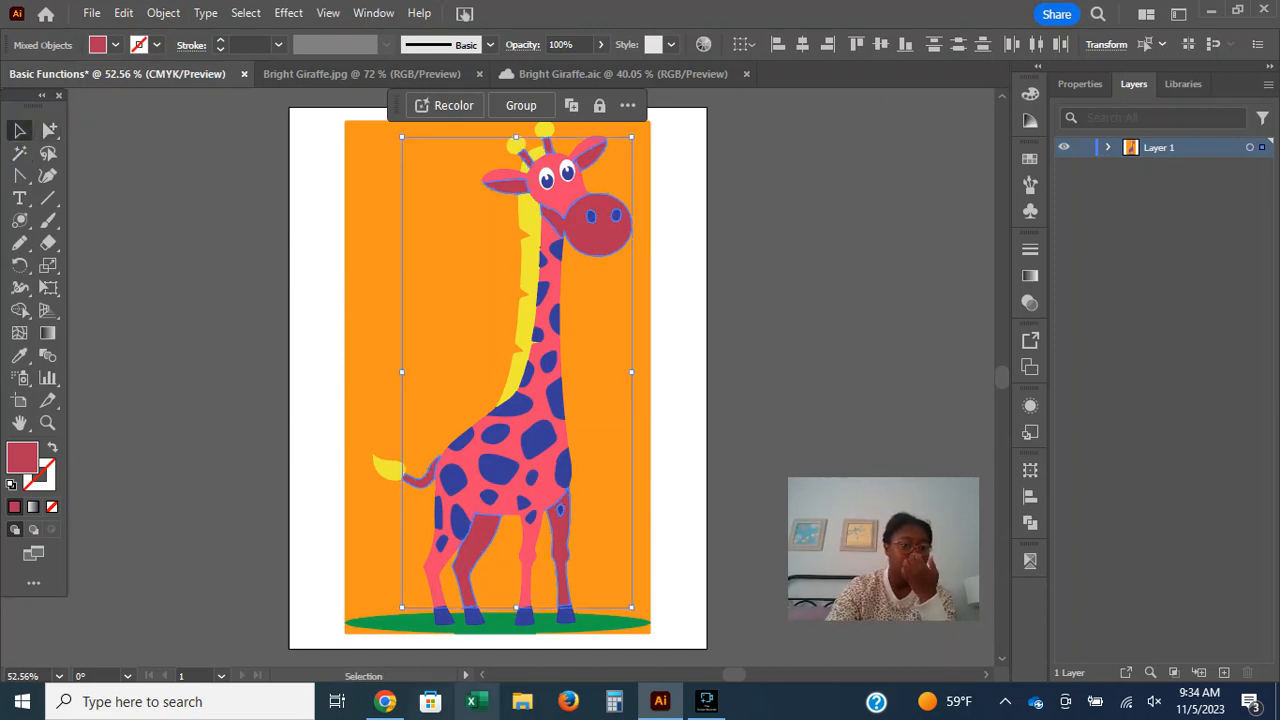
# Switch to Chrome and examine the selection tool descriptions on Adobe's Tools in Illustrator page.
pyautogui.click(337, 701)
pyautogui.moveTo(385, 701)
pyautogui.press('Escape')
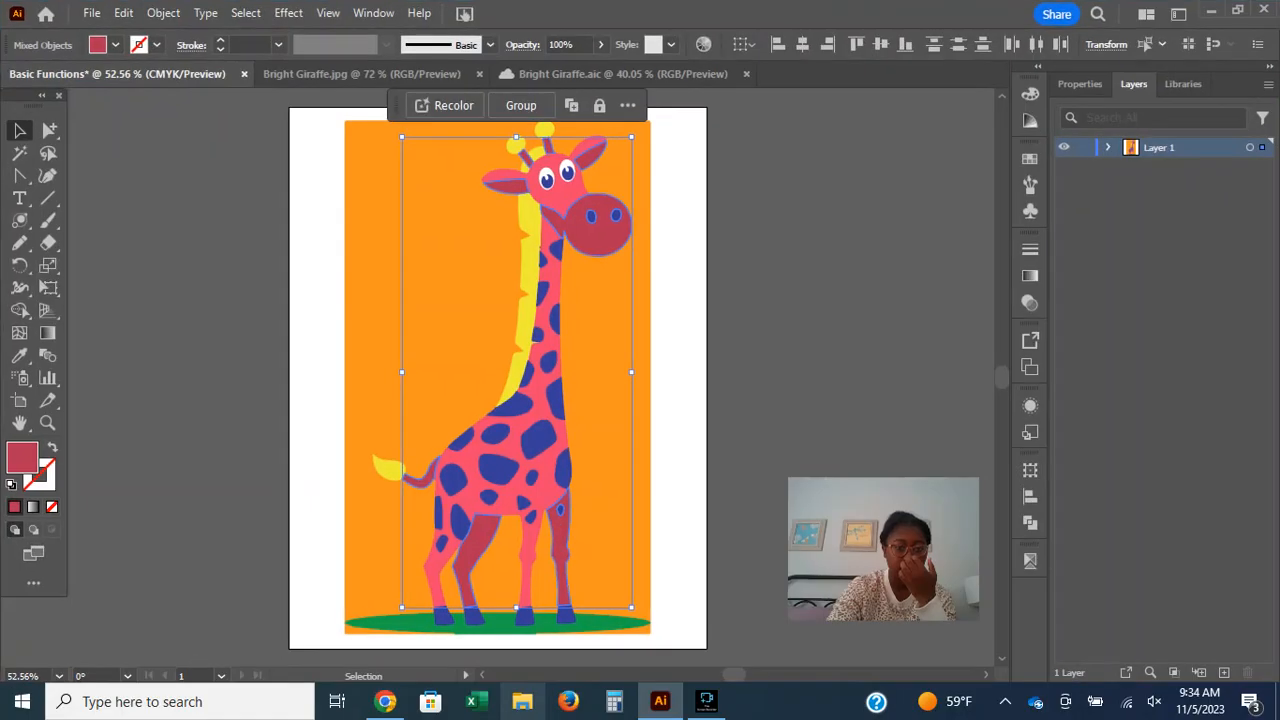
pyautogui.click(385, 615)
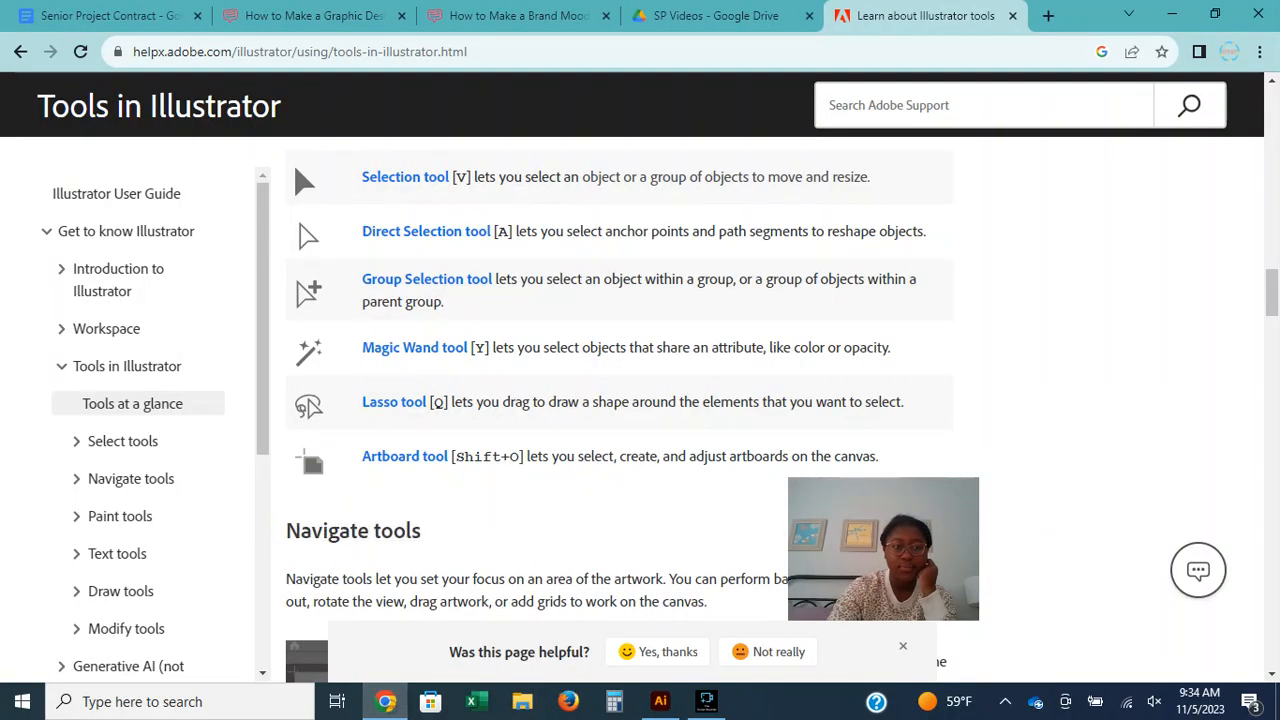
pyautogui.scroll(-1, 620, 400)
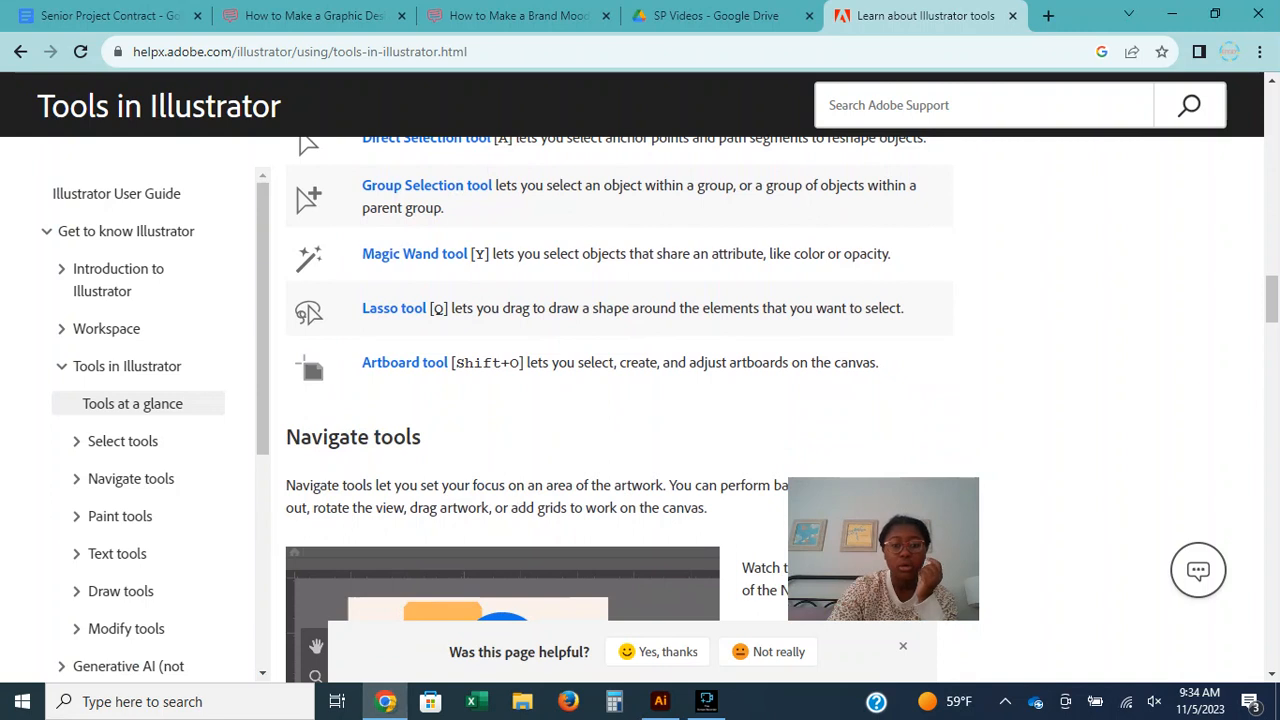
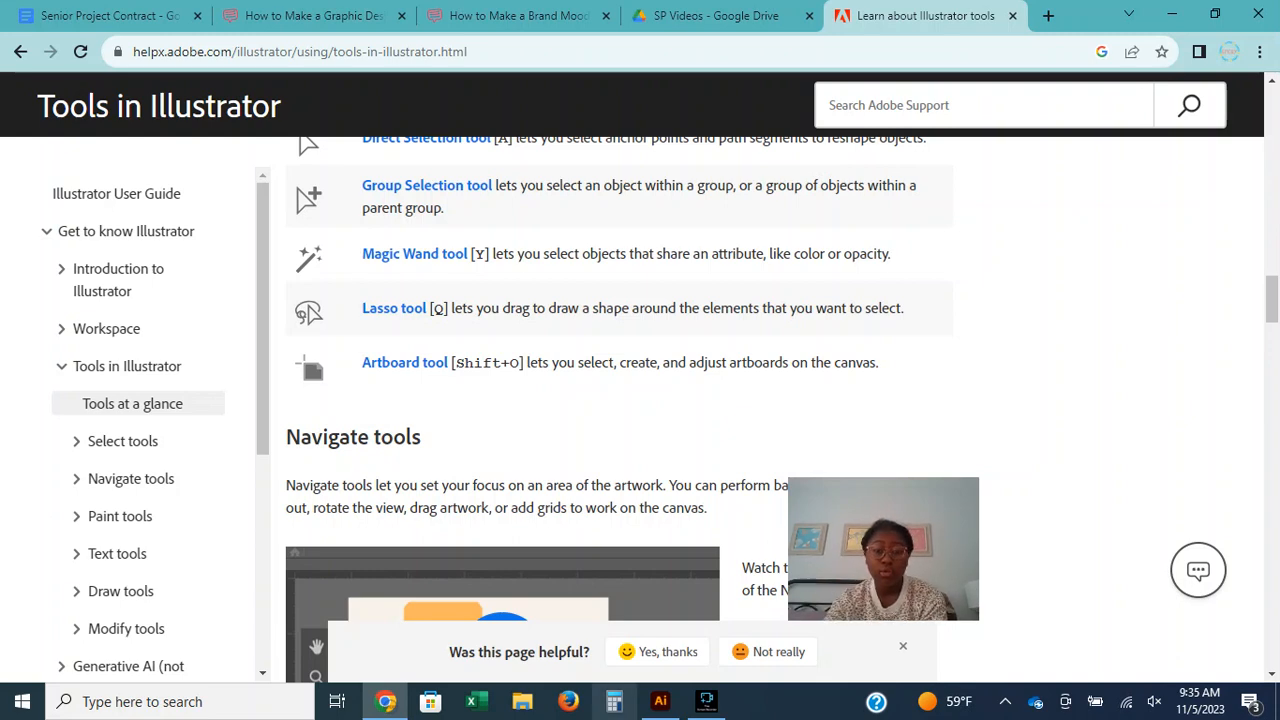
# Switch to Illustrator and draw a second artboard about 737 × 503 pt to the right of the giraffe artboard with the Artboard tool.
pyautogui.click(660, 701)
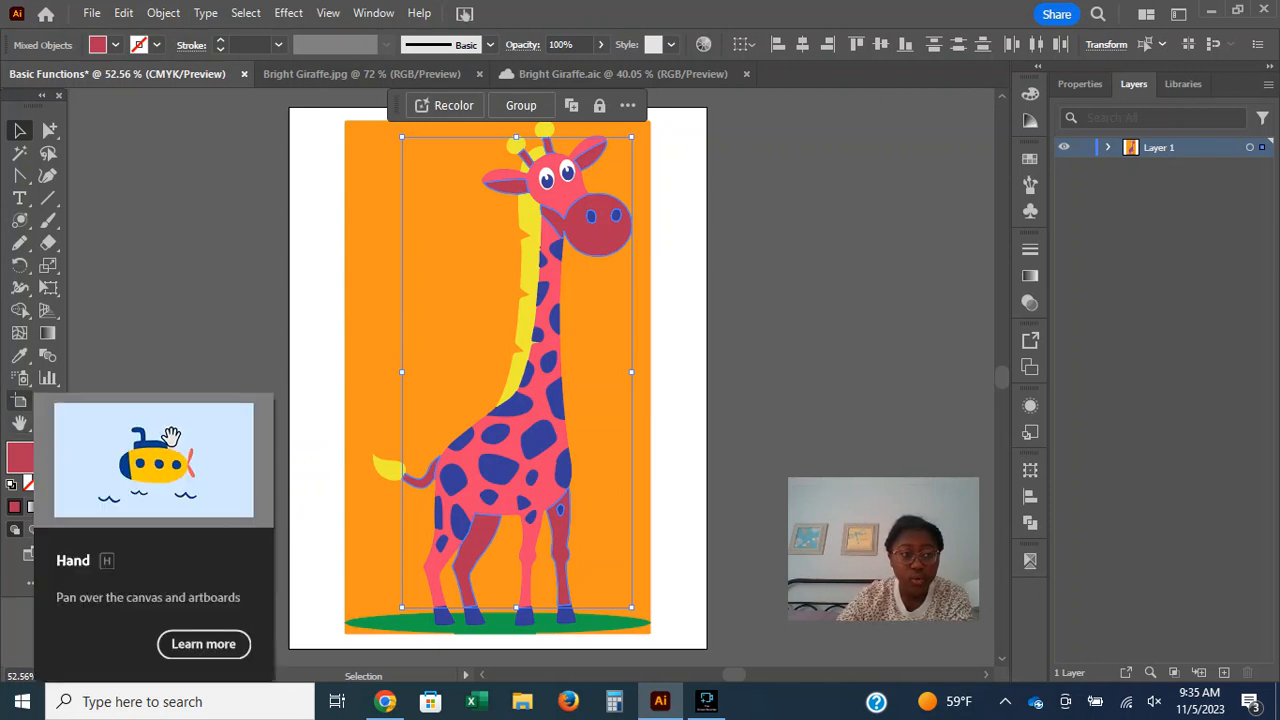
pyautogui.click(19, 400)
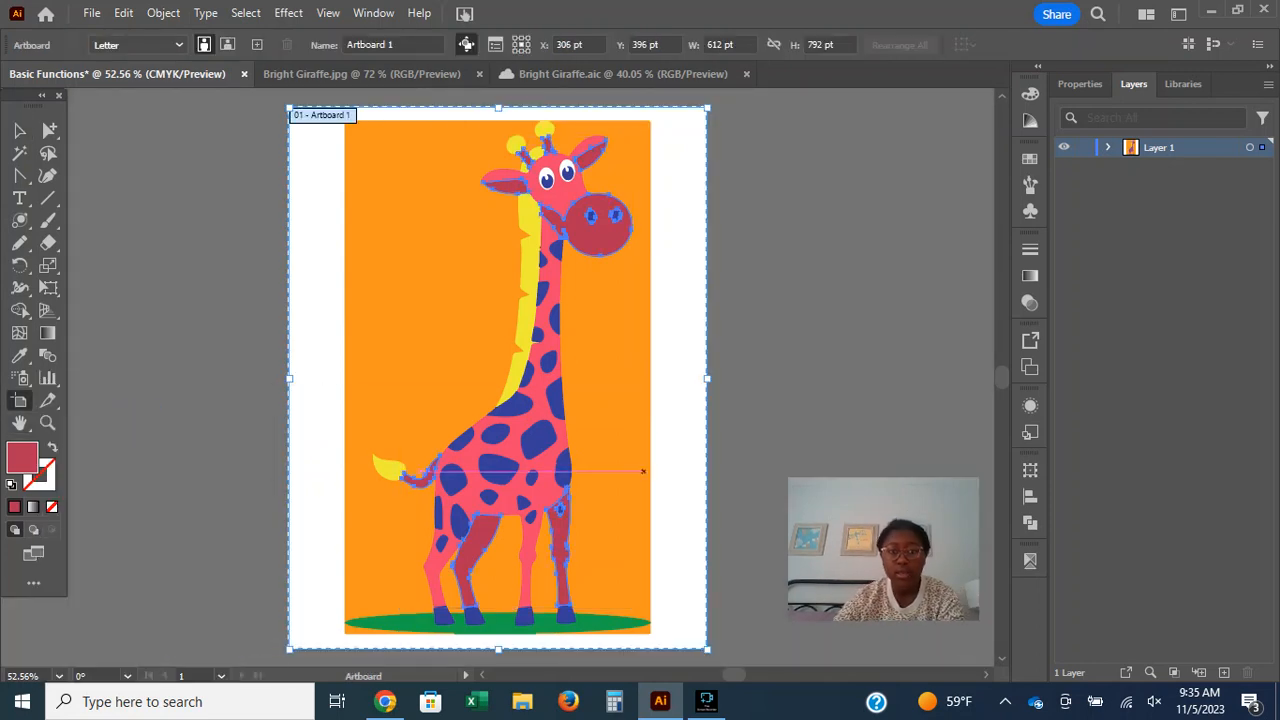
pyautogui.hotkey('ctrl', '-')
pyautogui.hotkey('ctrl', '-')
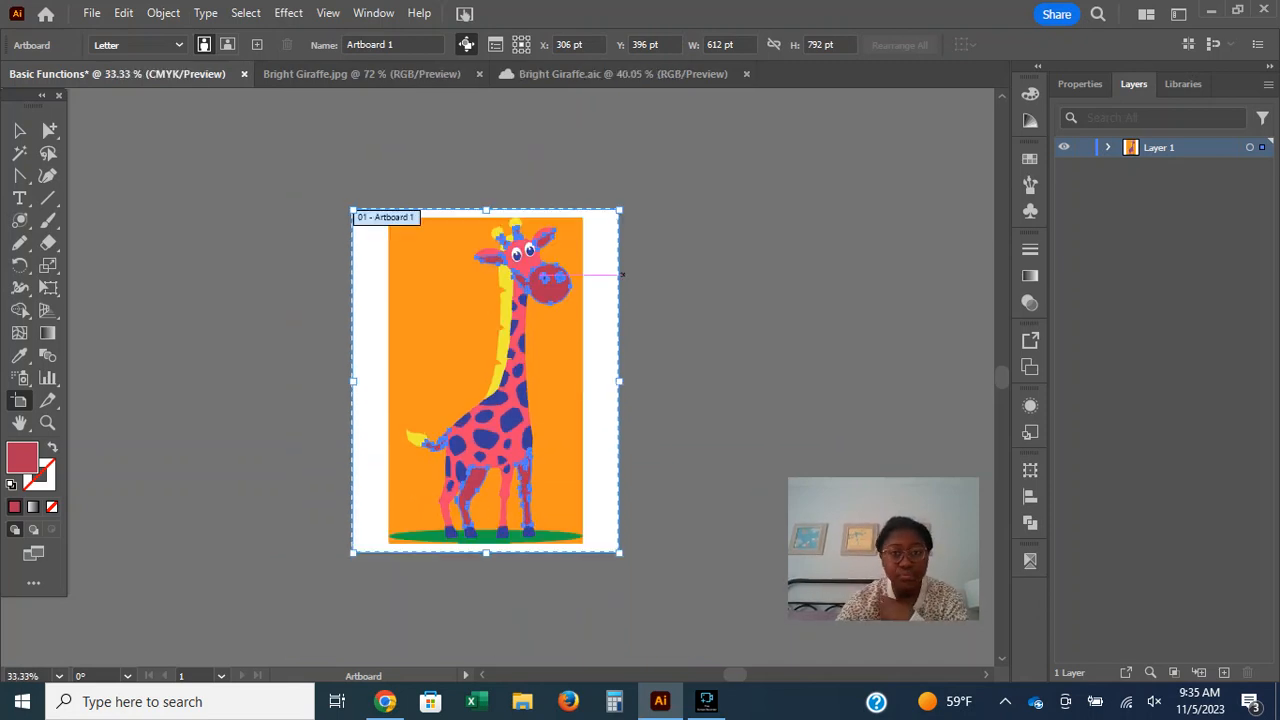
pyautogui.click(635, 209)
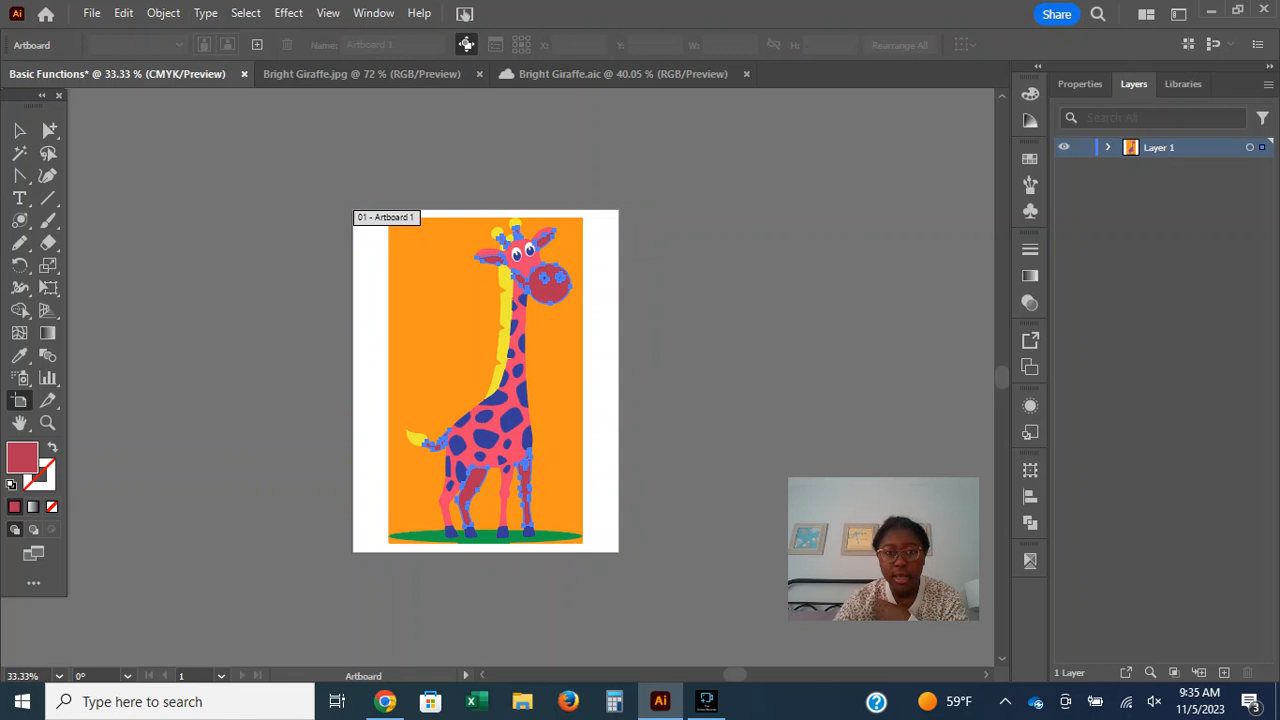
pyautogui.moveTo(636, 209); pyautogui.dragTo(957, 428)
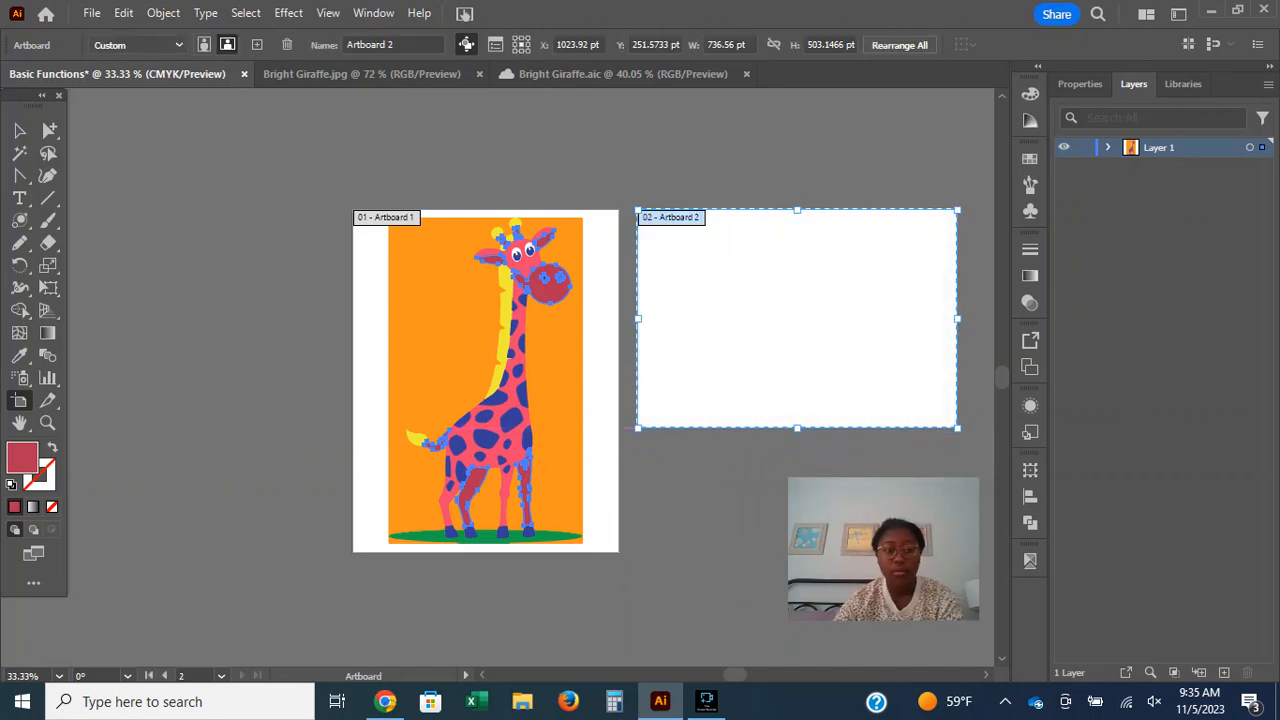
# Draw a third artboard about 177 × 132 pt to the left of the giraffe artboard, and deselect the artwork.
pyautogui.moveTo(138, 336); pyautogui.dragTo(218, 393)
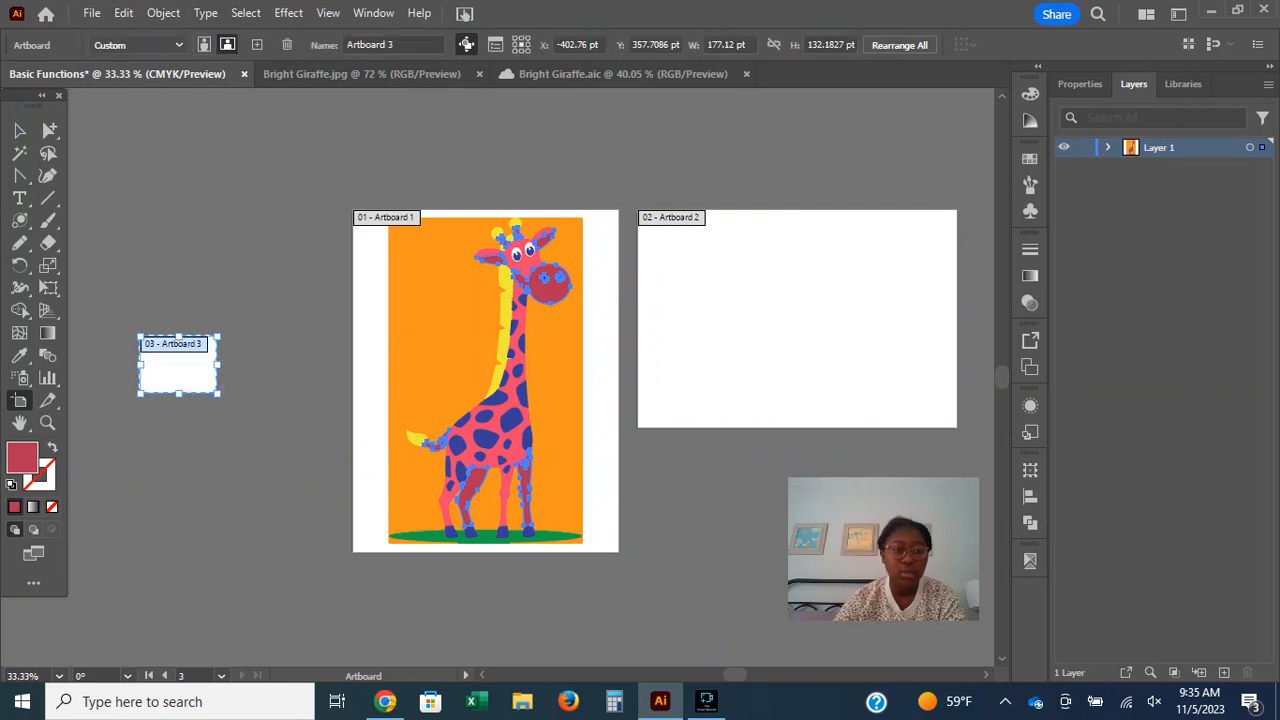
pyautogui.click(19, 130)
pyautogui.hotkey('ctrl', 'shift', 'a')
# Try deleting the large blank artboard with the Artboard tool, and undo the deletion.
pyautogui.click(20, 401)
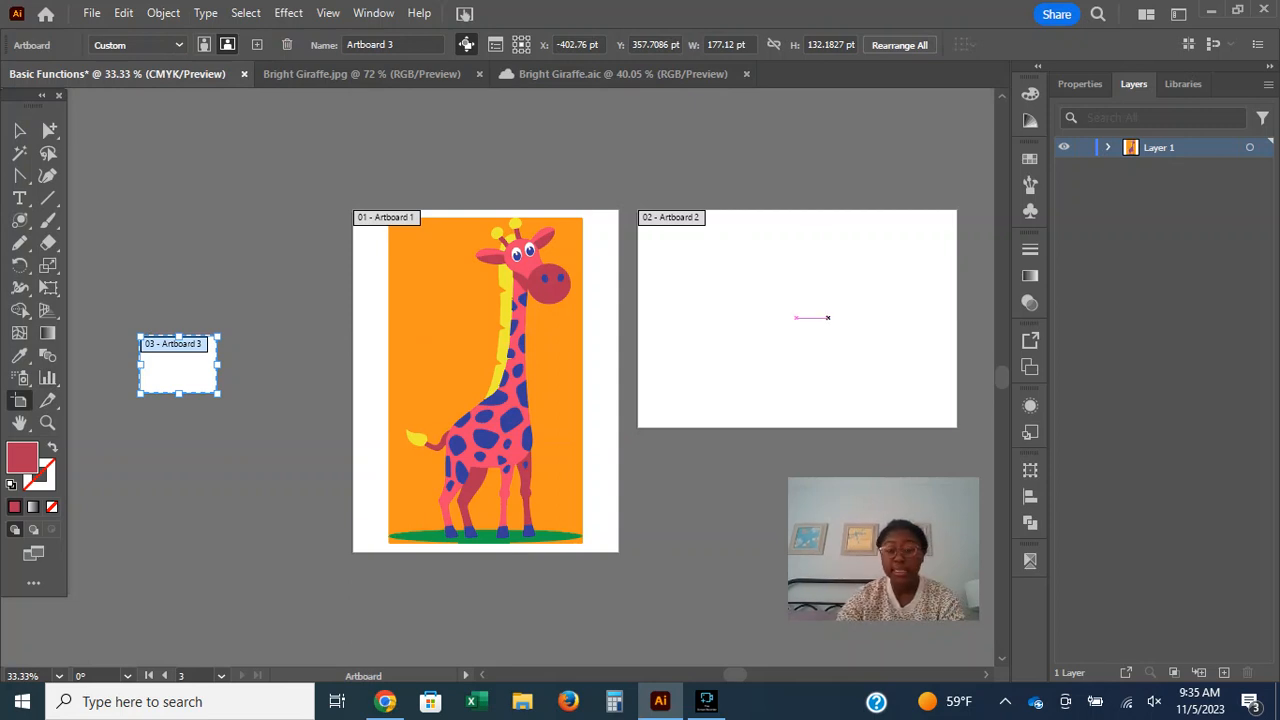
pyautogui.click(828, 317)
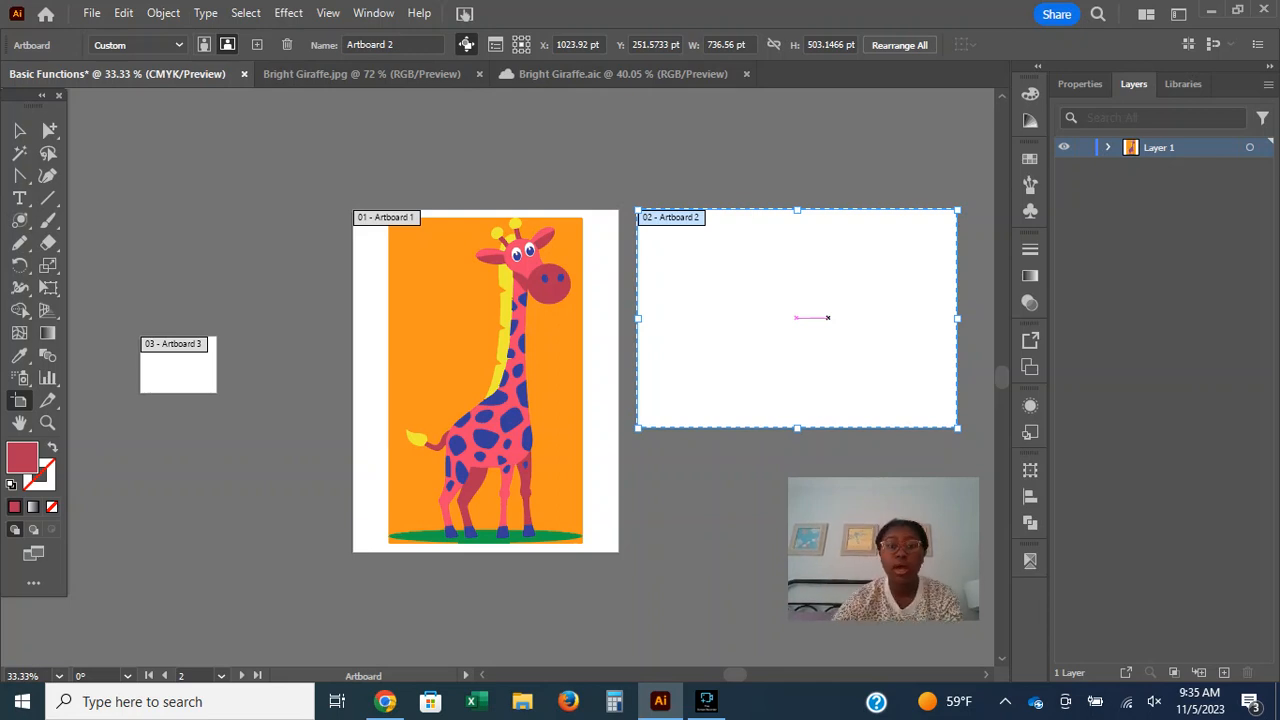
pyautogui.click(130, 107)
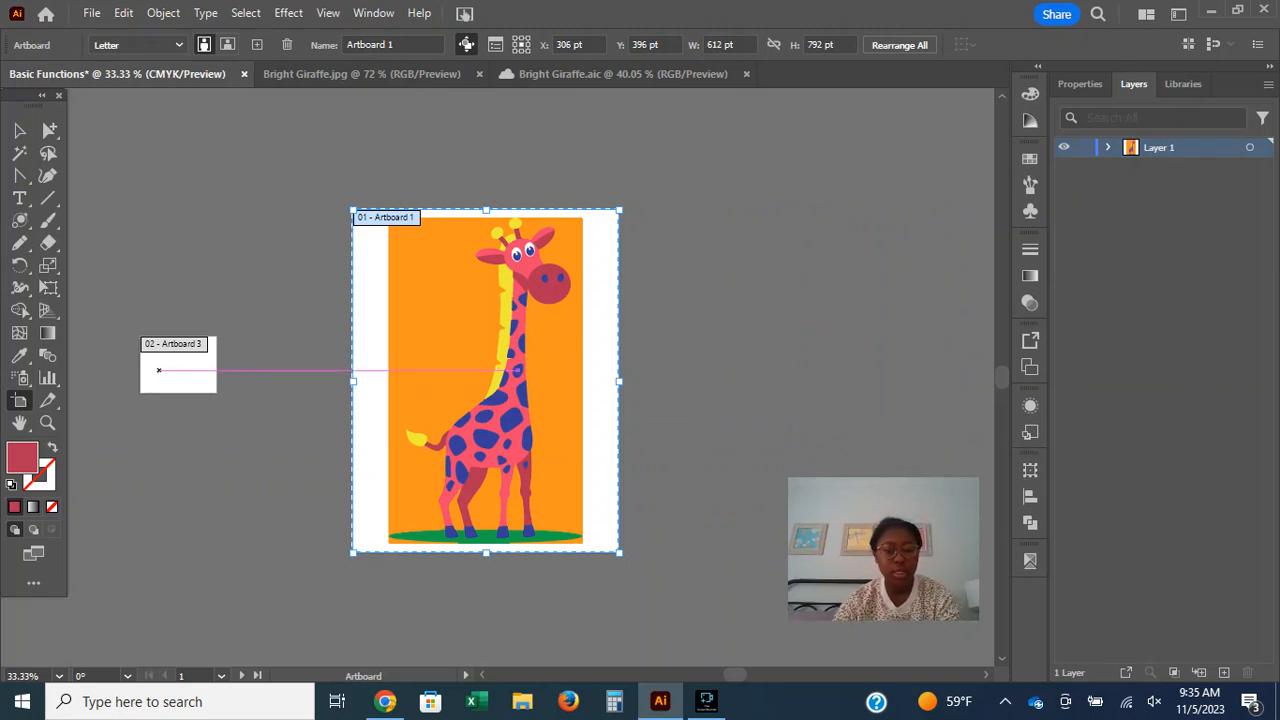
pyautogui.hotkey('ctrl', 'z')
# Move the small third artboard up beside the giraffe artboard's upper edge, and return to the Selection tool.
pyautogui.moveTo(177, 364); pyautogui.dragTo(301, 241)
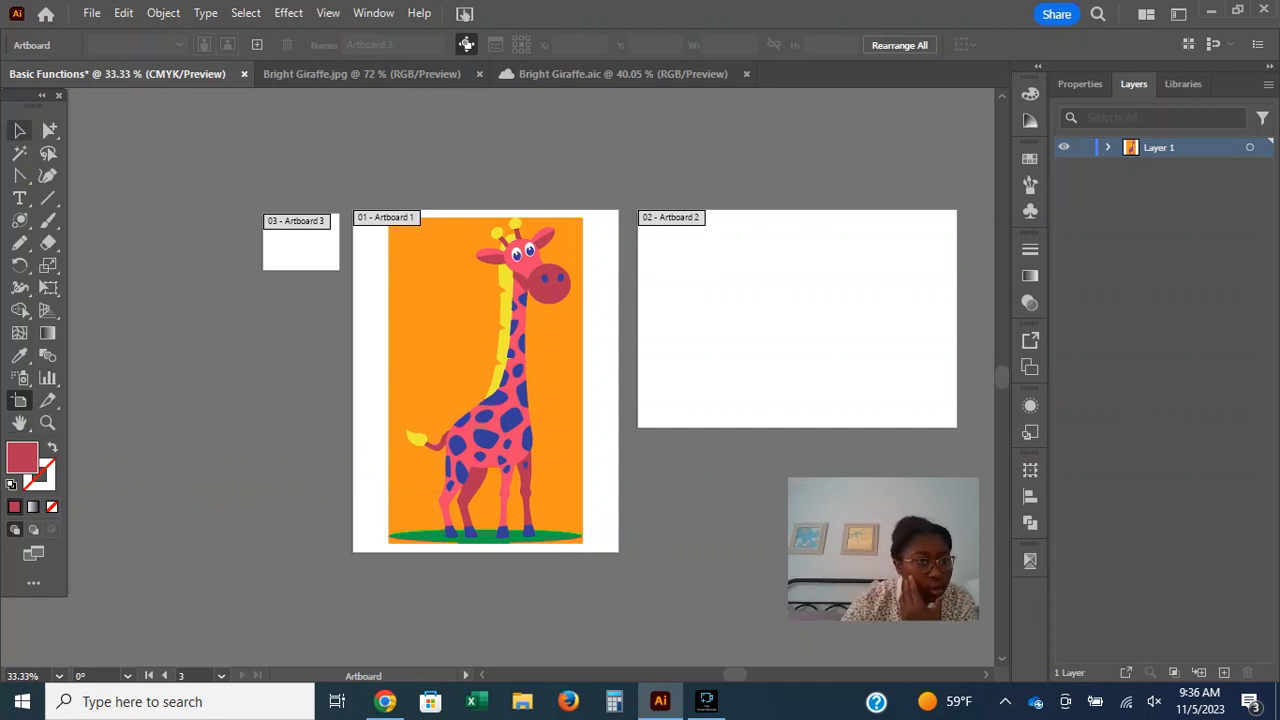
pyautogui.click(19, 130)
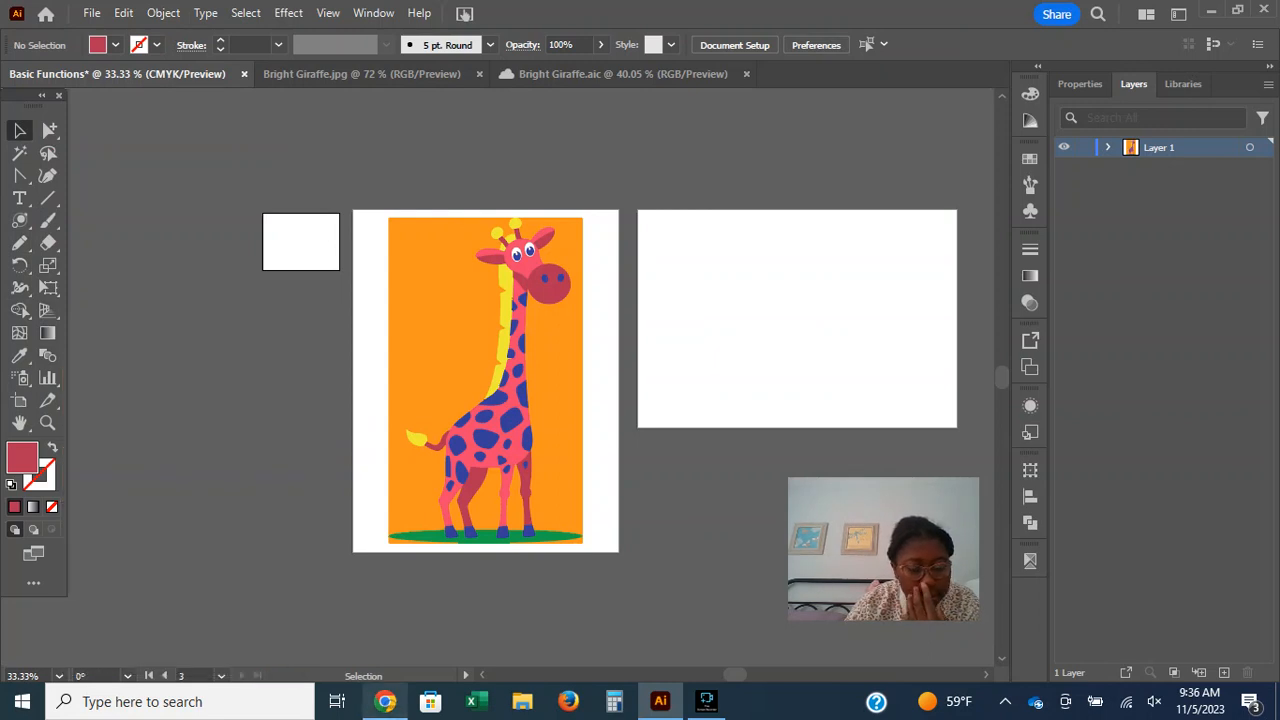
# Check the Tools in Illustrator page in Chrome, and examine the Eyedropper, Width and Rotate tool groups back in Illustrator.
pyautogui.click(385, 701)
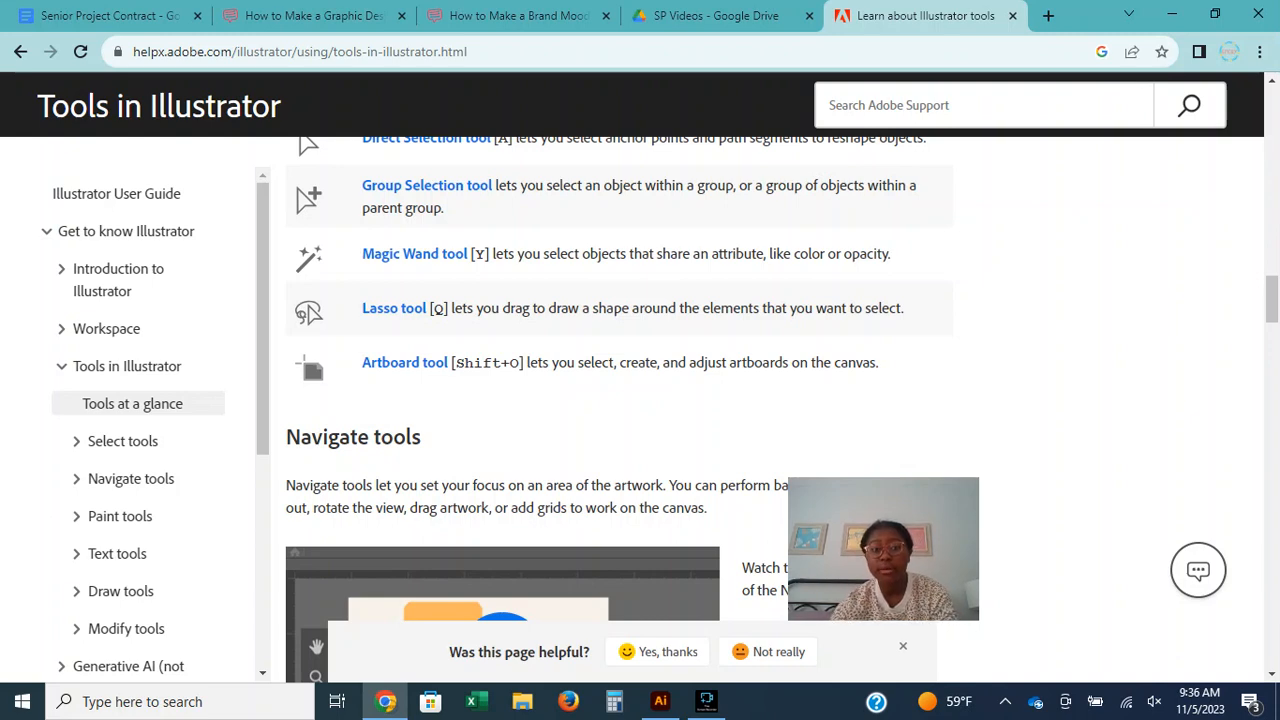
pyautogui.click(660, 701)
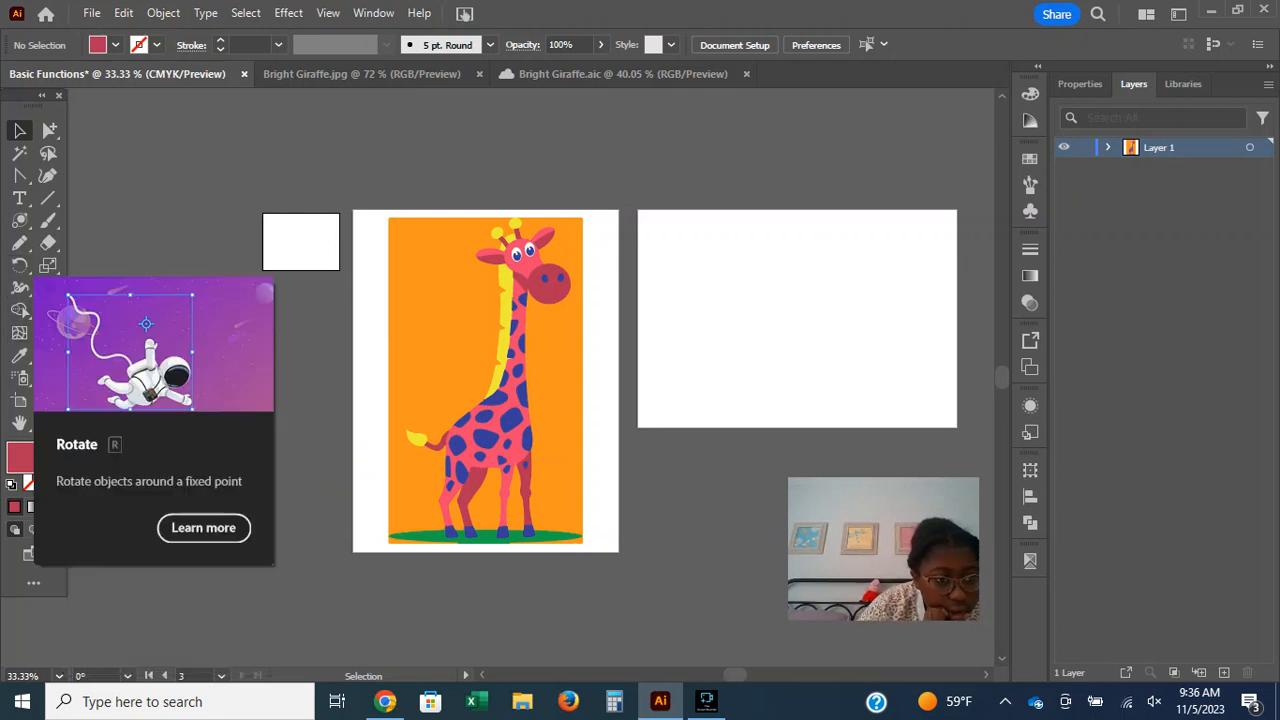
pyautogui.click(19, 356)
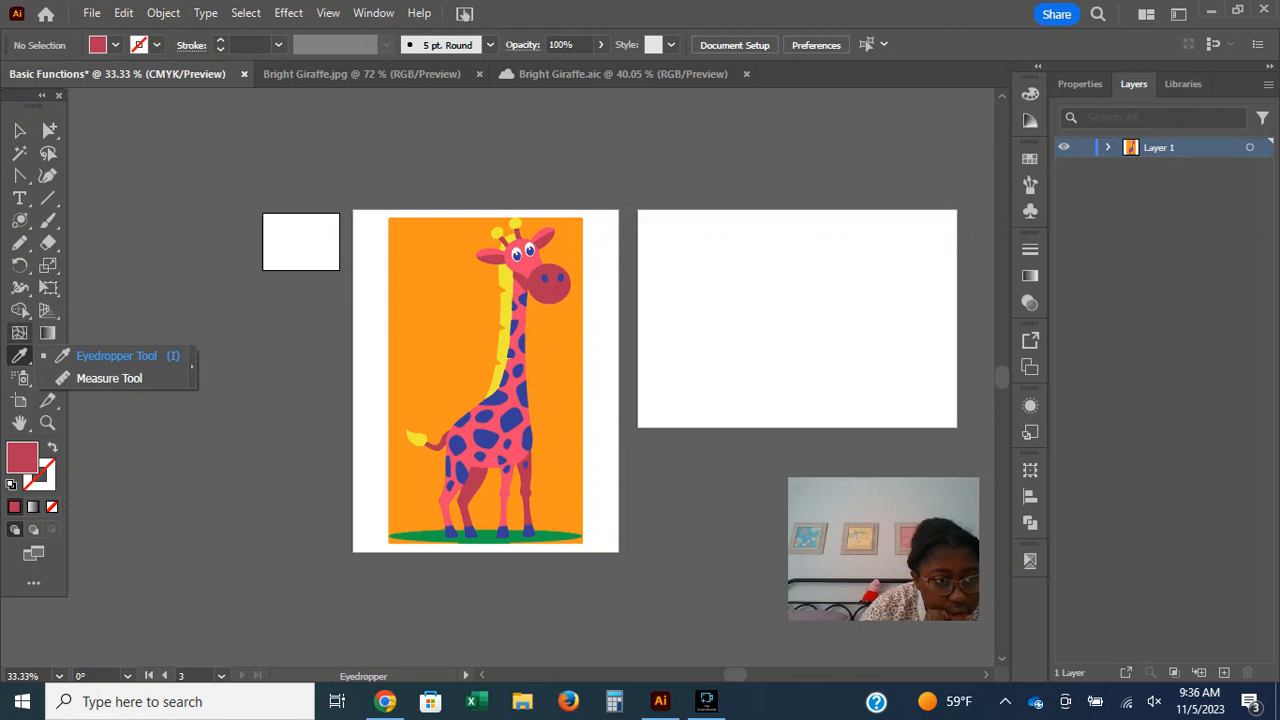
pyautogui.click(19, 310)
pyautogui.click(19, 288)
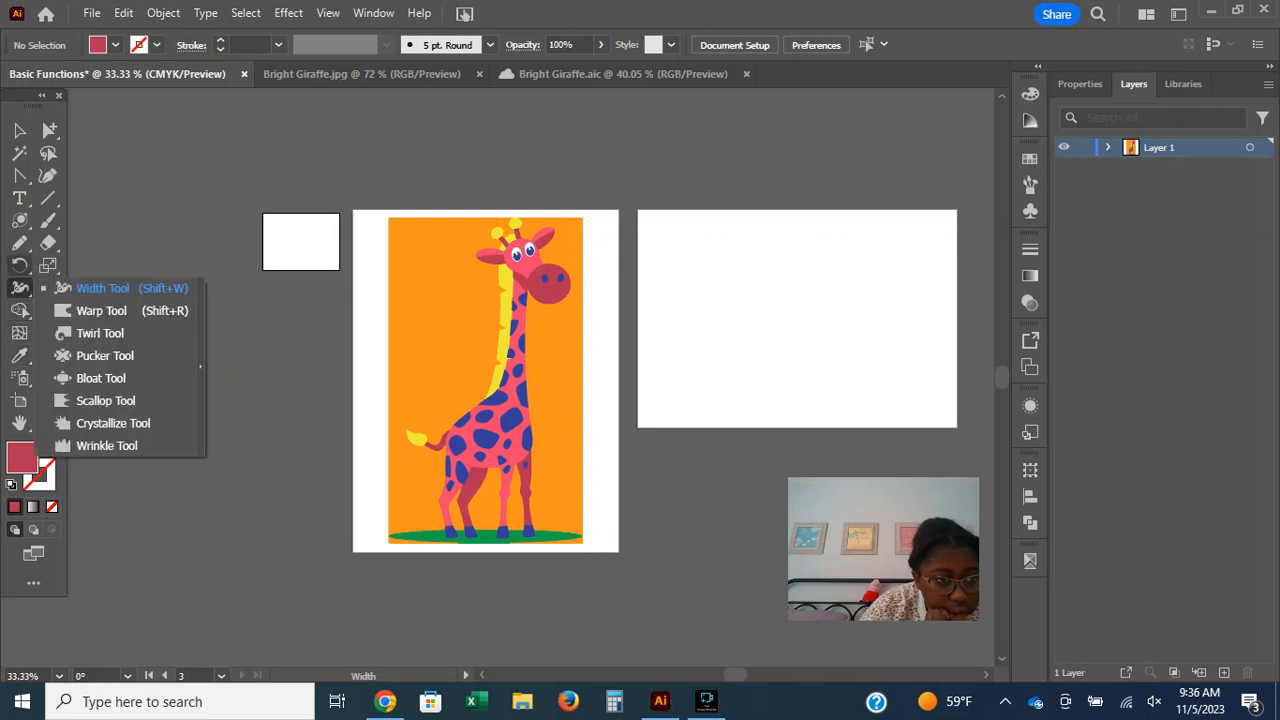
pyautogui.click(19, 265)
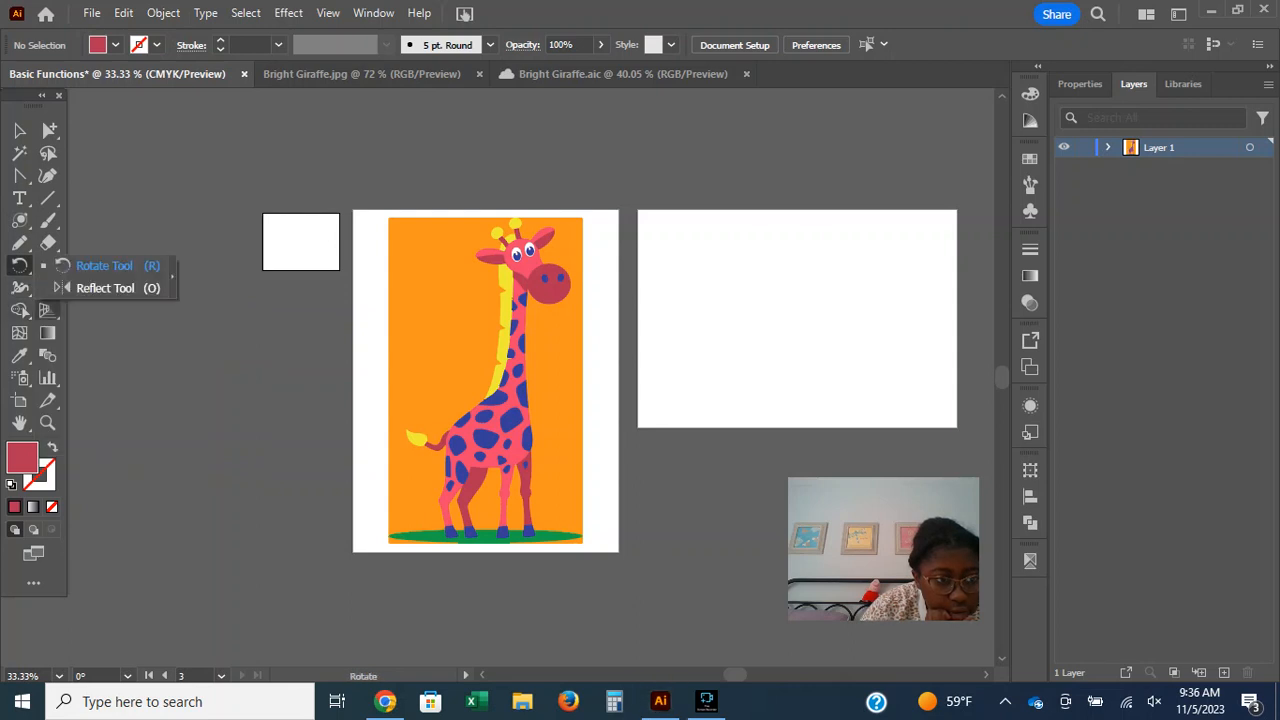
# Display the perspective grid over the giraffe artboard, and look through the Scale, Paintbrush, shape, Type, Curvature and Lasso tools.
pyautogui.click(47, 310)
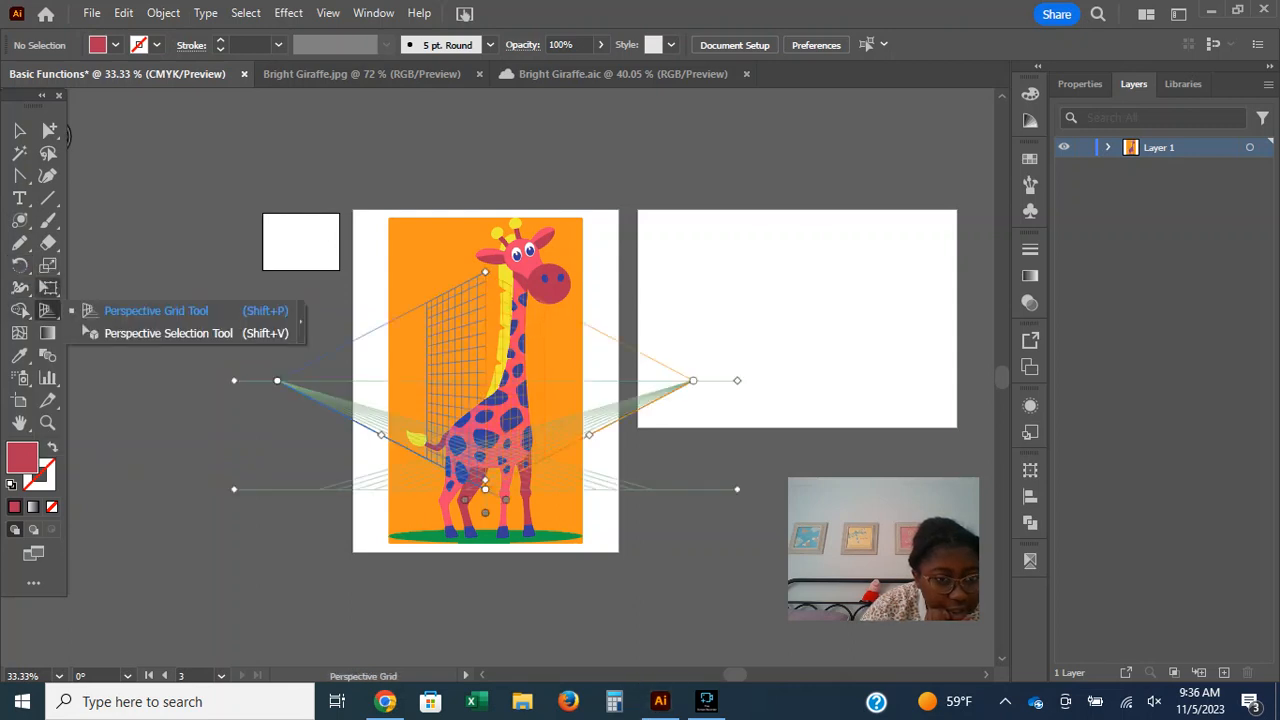
pyautogui.click(47, 265)
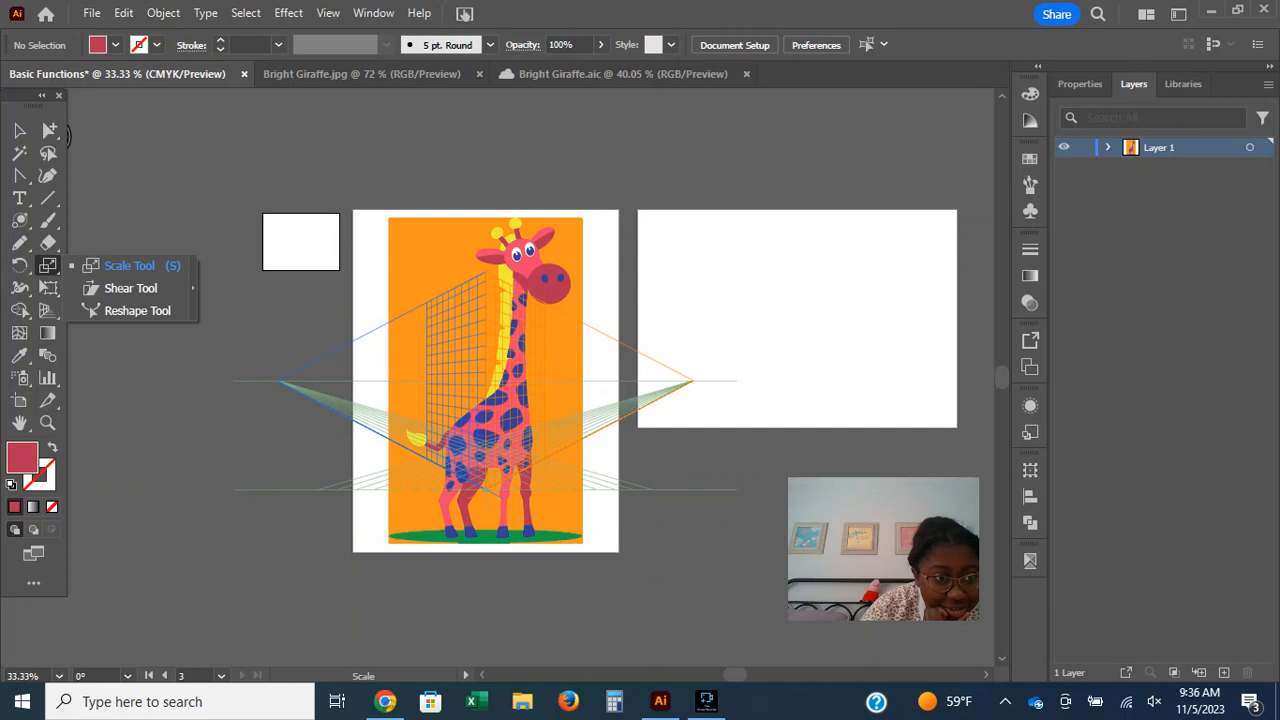
pyautogui.click(47, 243)
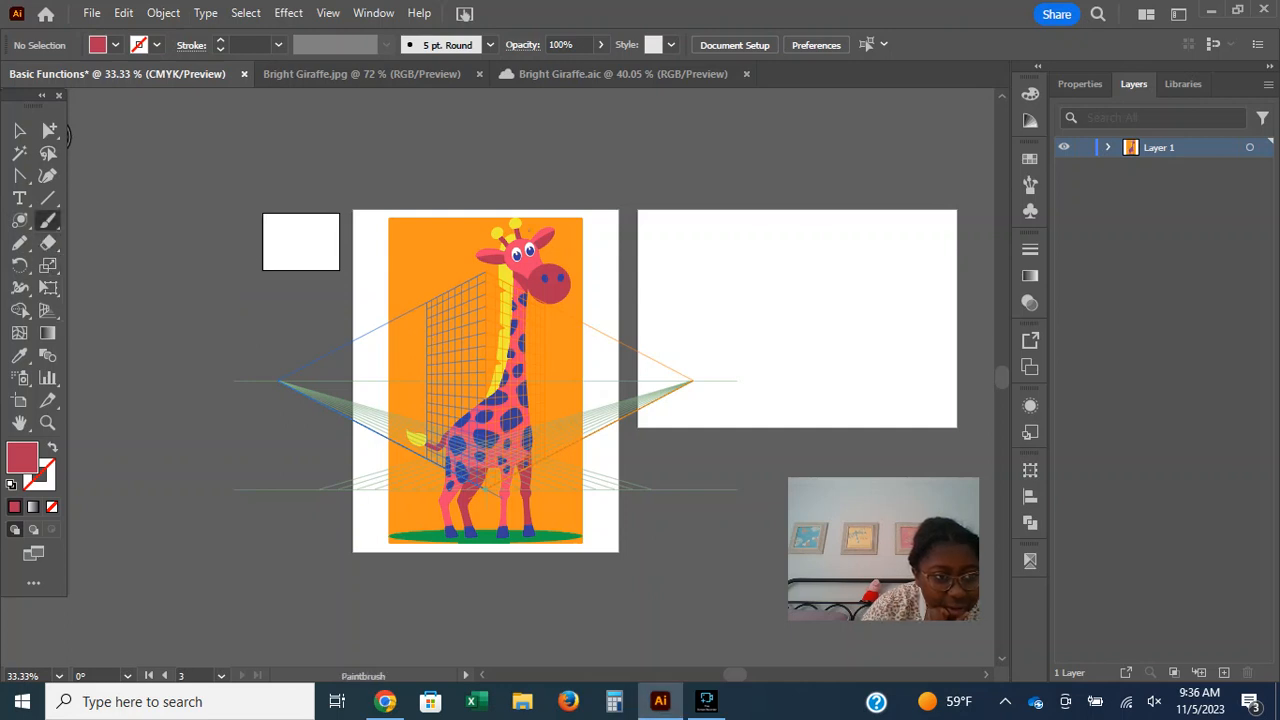
pyautogui.click(47, 220)
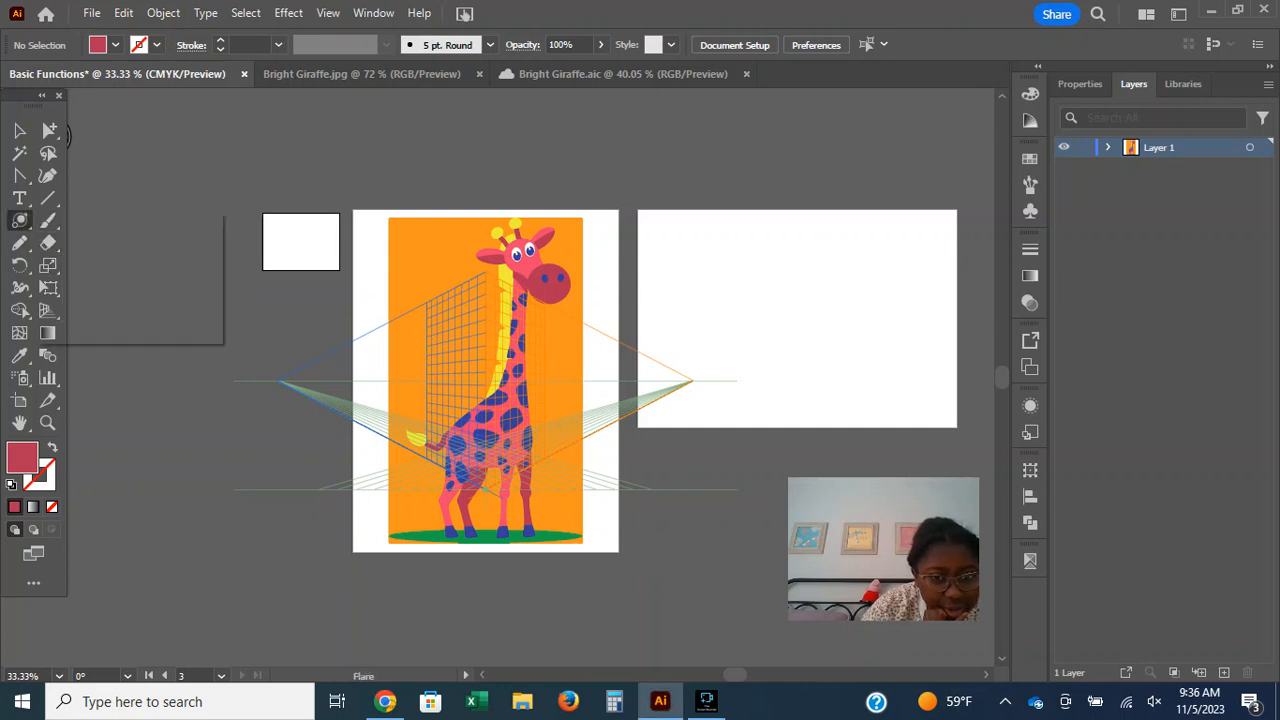
pyautogui.click(19, 220)
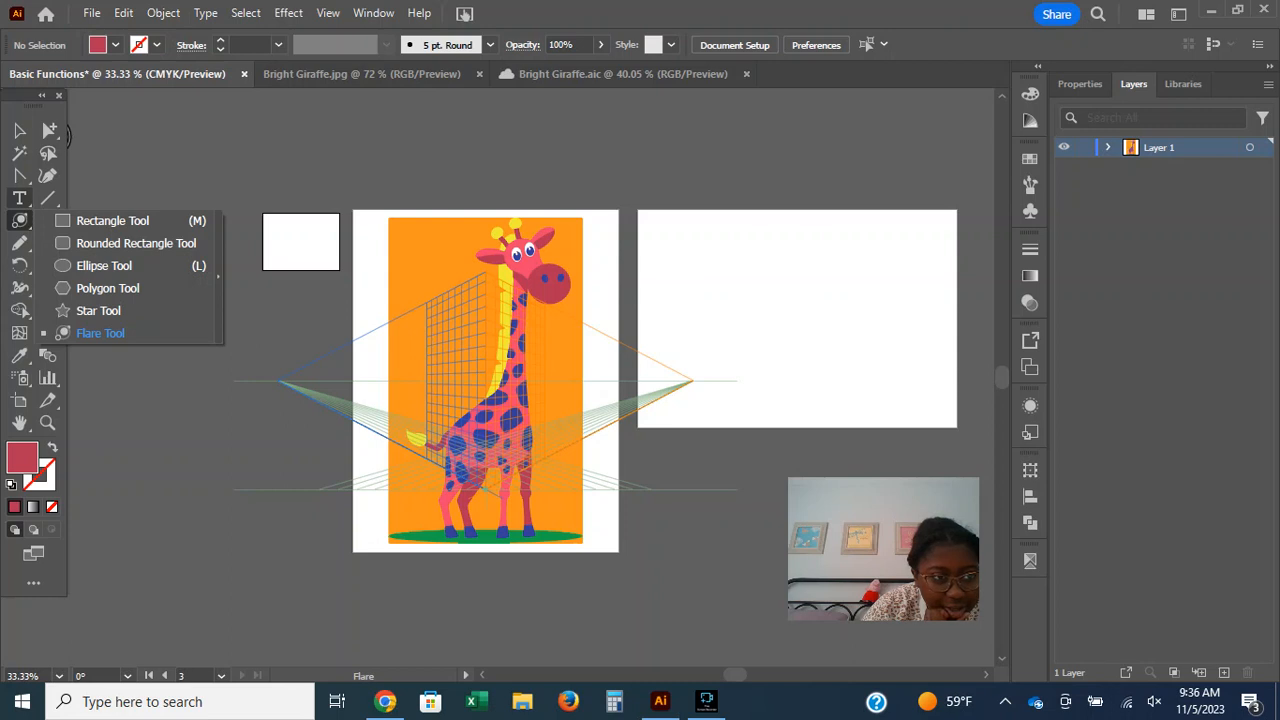
pyautogui.click(19, 198)
pyautogui.click(19, 198)
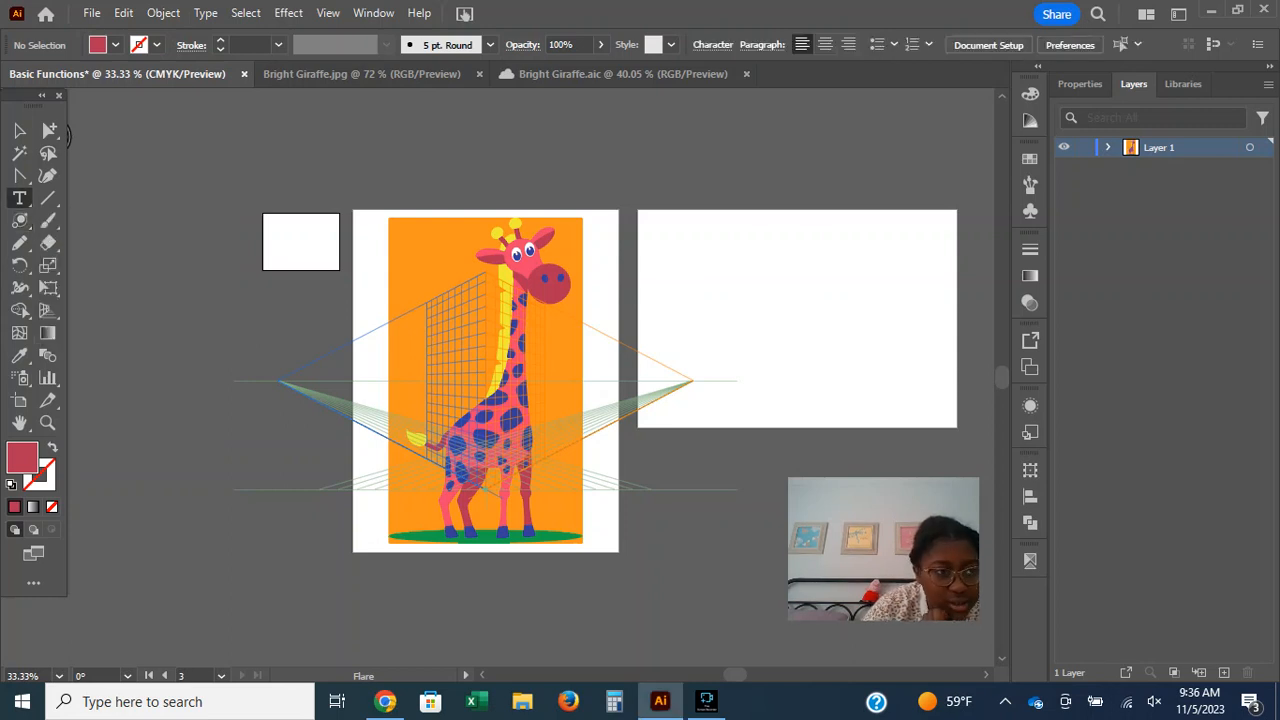
pyautogui.click(47, 176)
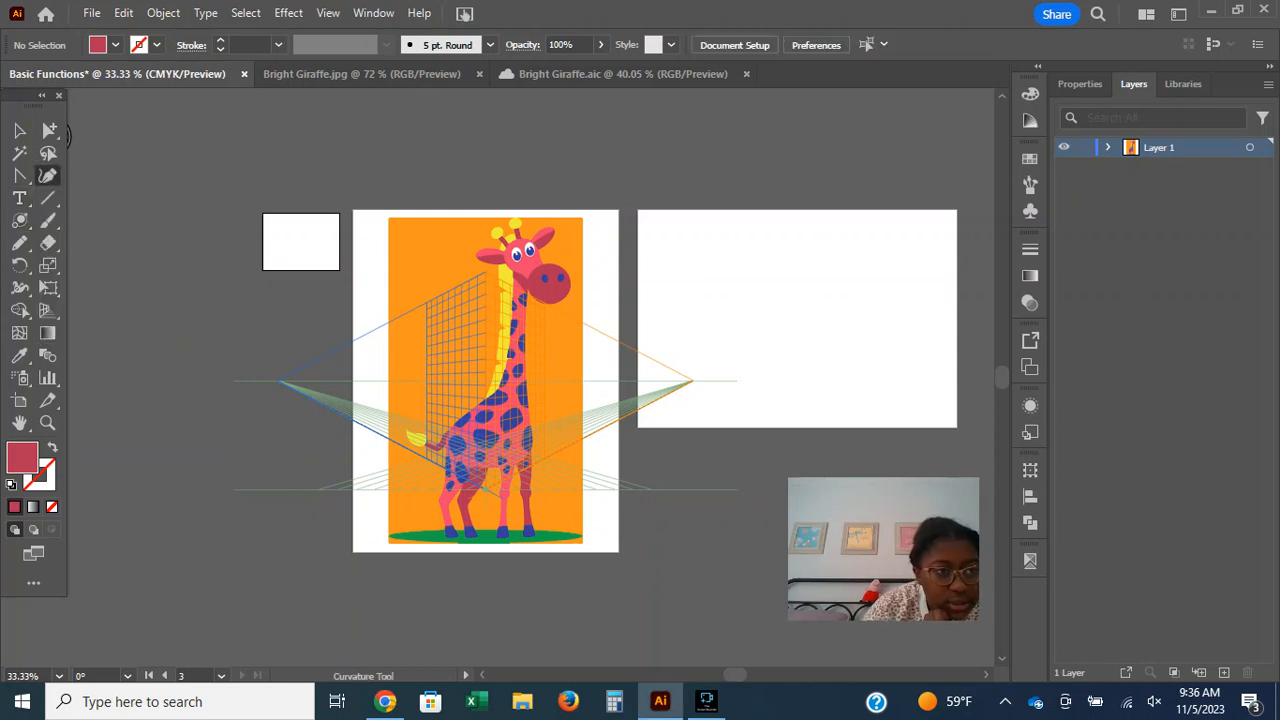
pyautogui.click(48, 153)
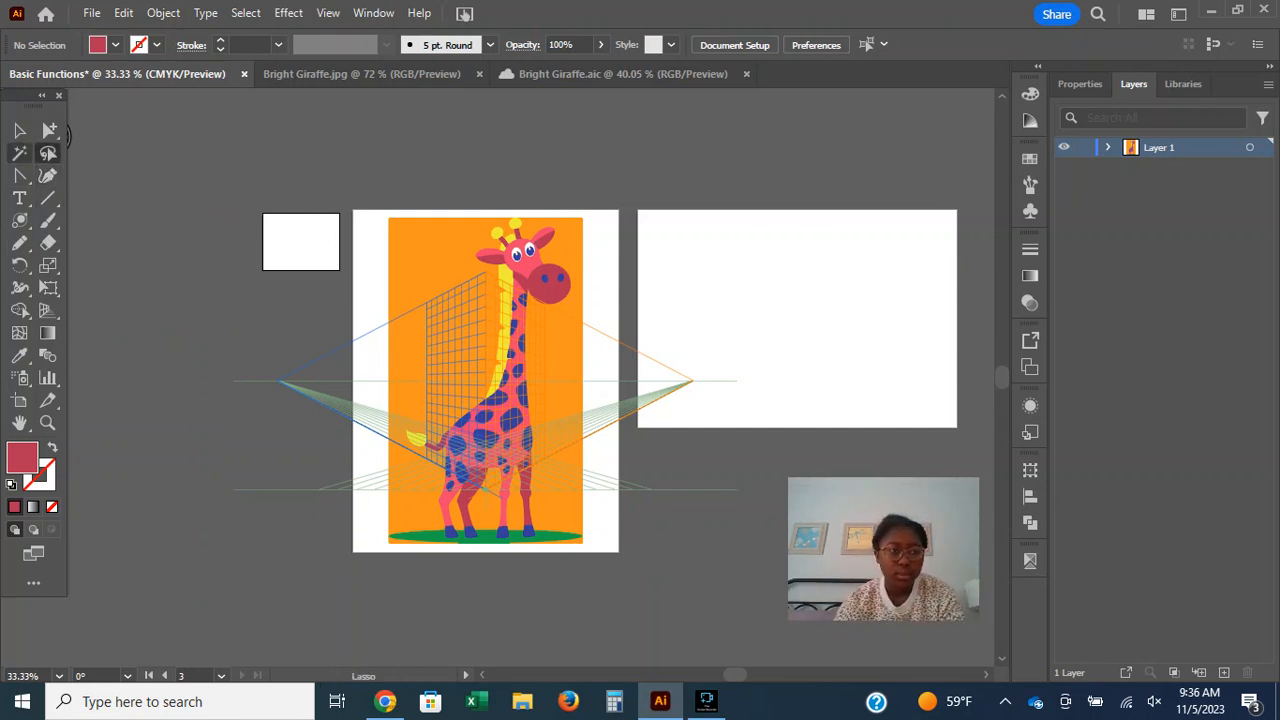
# Try to grab the perspective grid with the Selection tool, alternating with the Perspective Grid tool, and deselect the giraffe group.
pyautogui.click(19, 130)
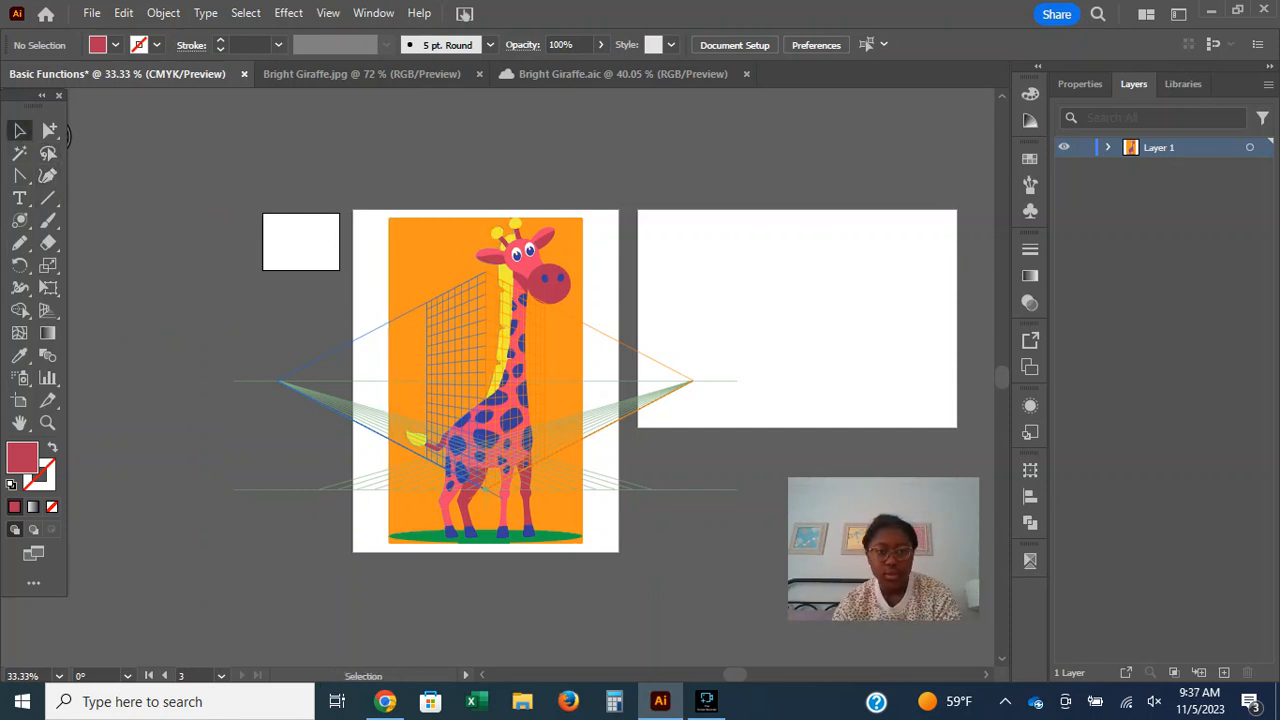
pyautogui.moveTo(484, 376); pyautogui.dragTo(447, 440)
pyautogui.hotkey('ctrl', 'z')
pyautogui.moveTo(356, 421); pyautogui.dragTo(356, 447)
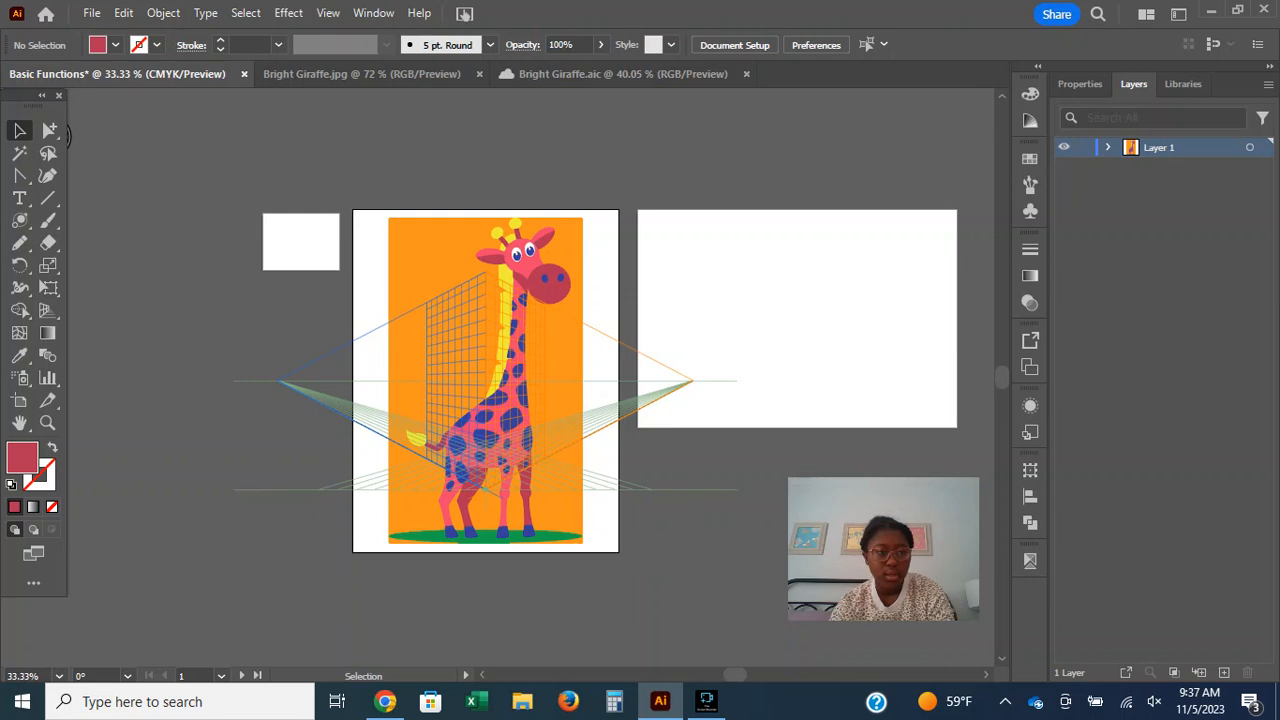
pyautogui.hotkey('shift', 'p')
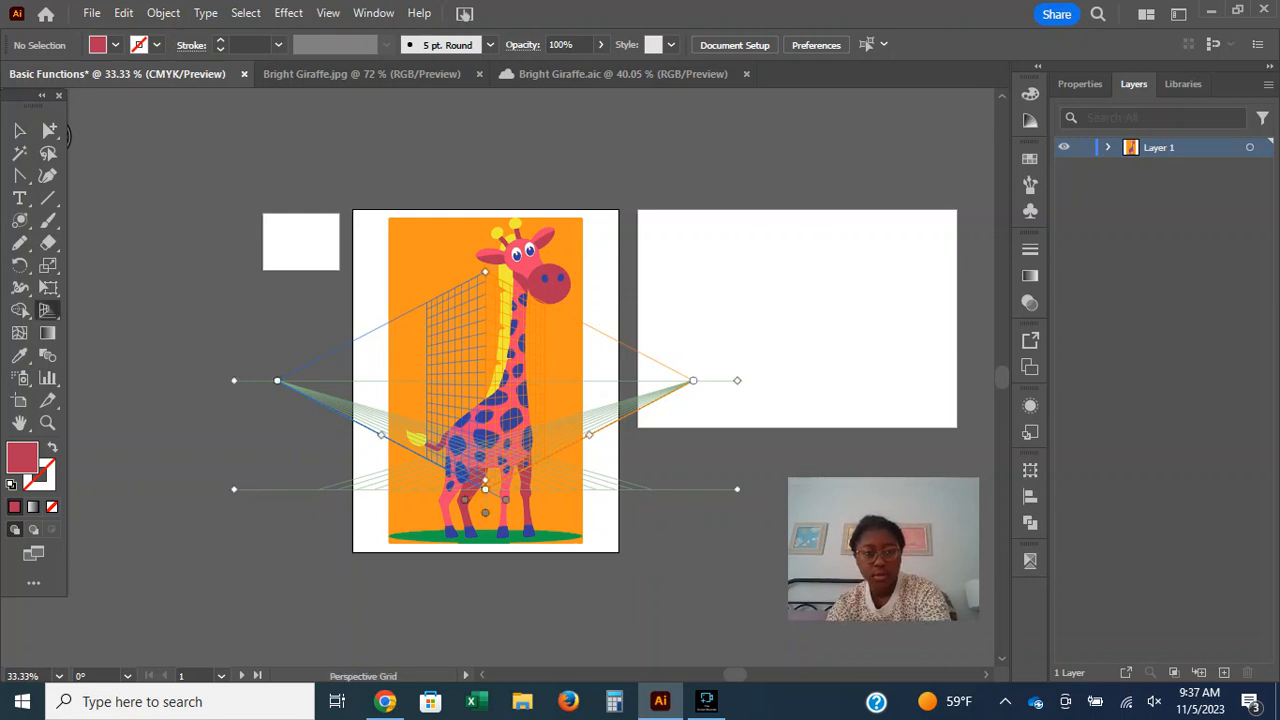
pyautogui.click(19, 130)
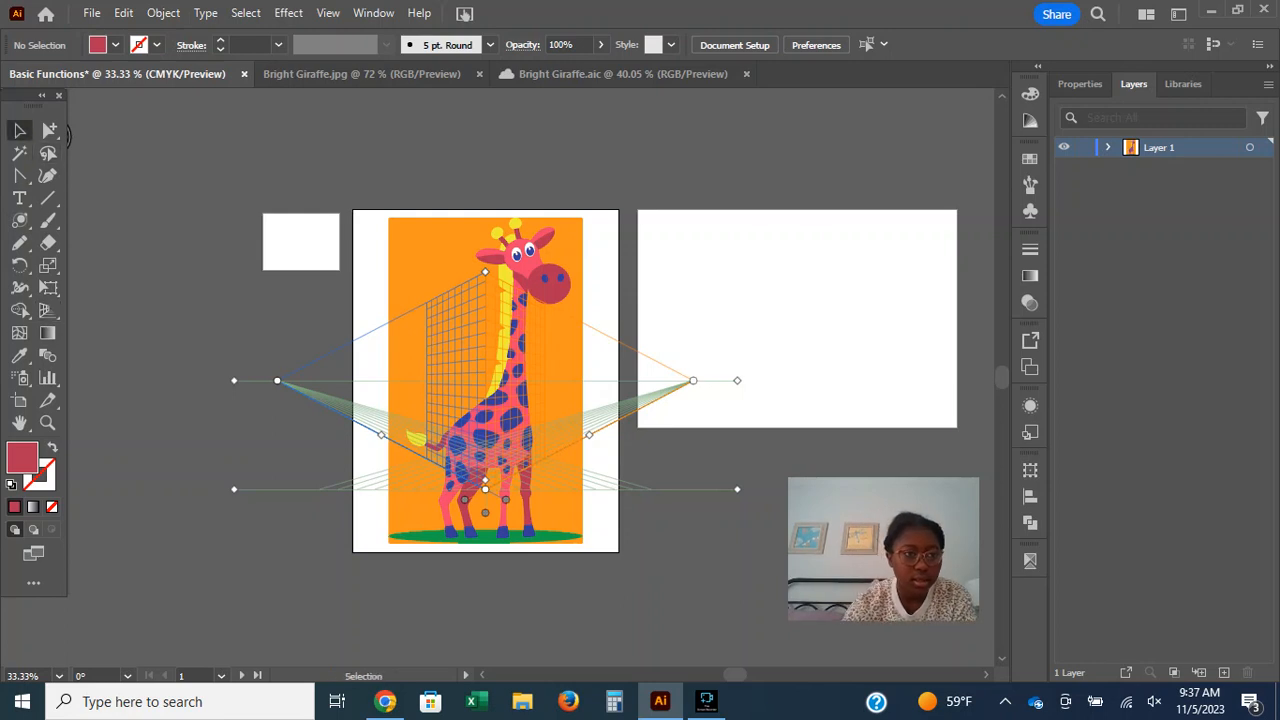
pyautogui.click(390, 405)
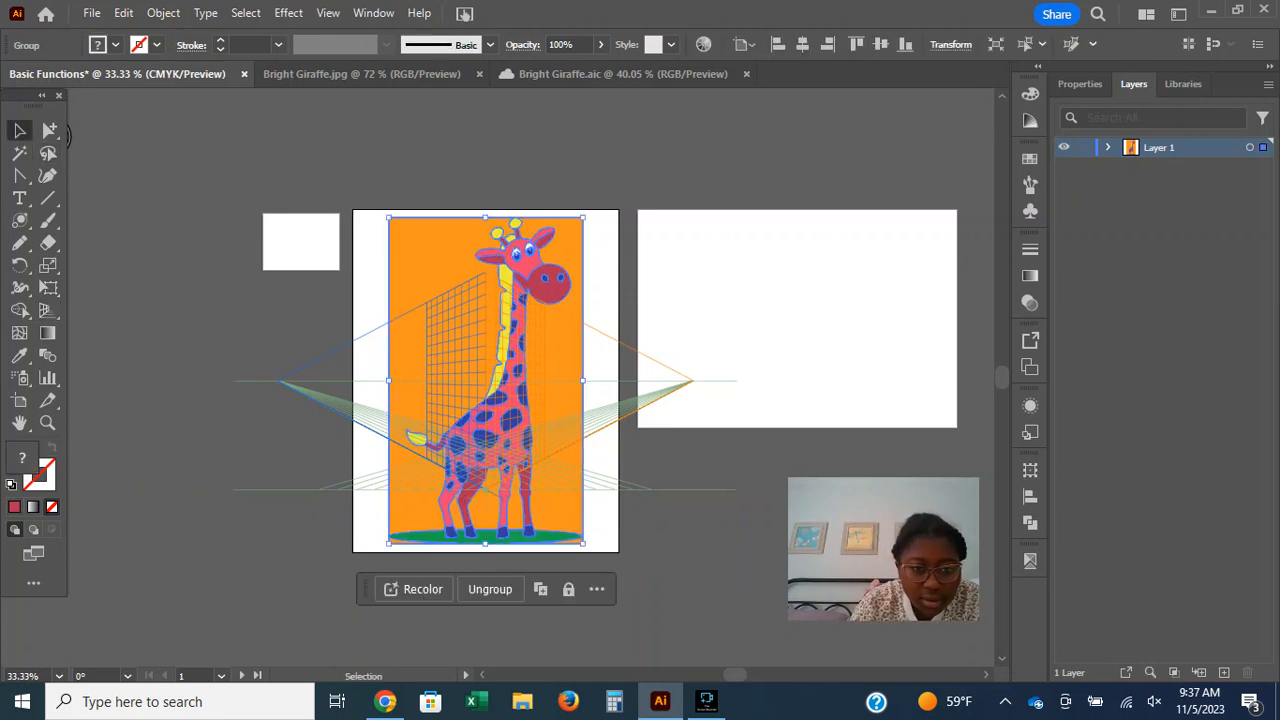
pyautogui.moveTo(368, 417); pyautogui.dragTo(340, 467)
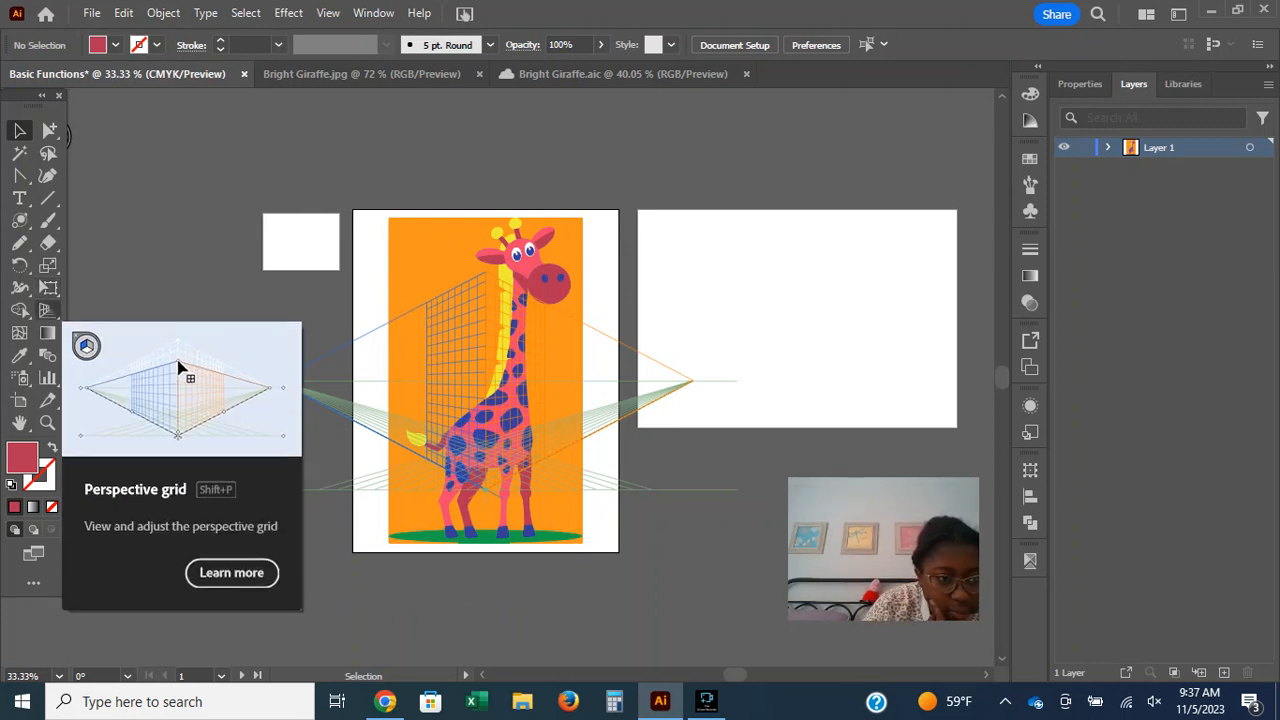
# Try to move the perspective grid by its side planes with the Perspective Selection tool.
pyautogui.click(47, 310)
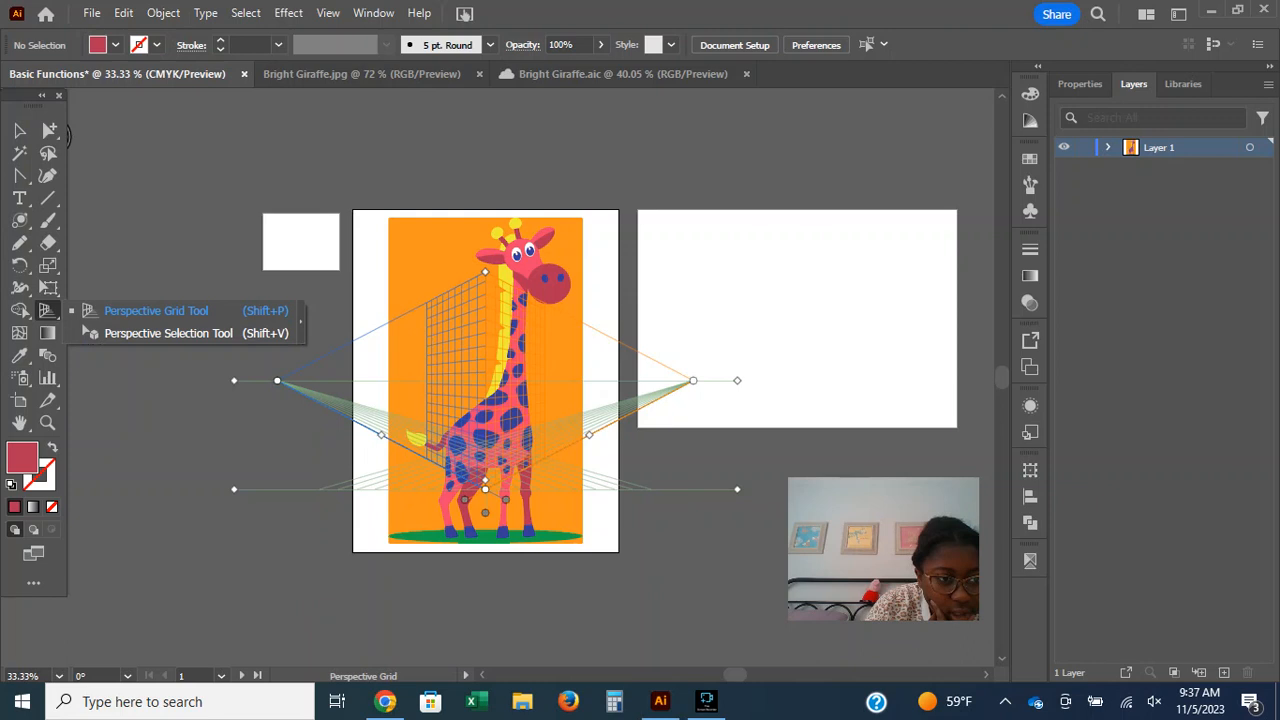
pyautogui.click(168, 333)
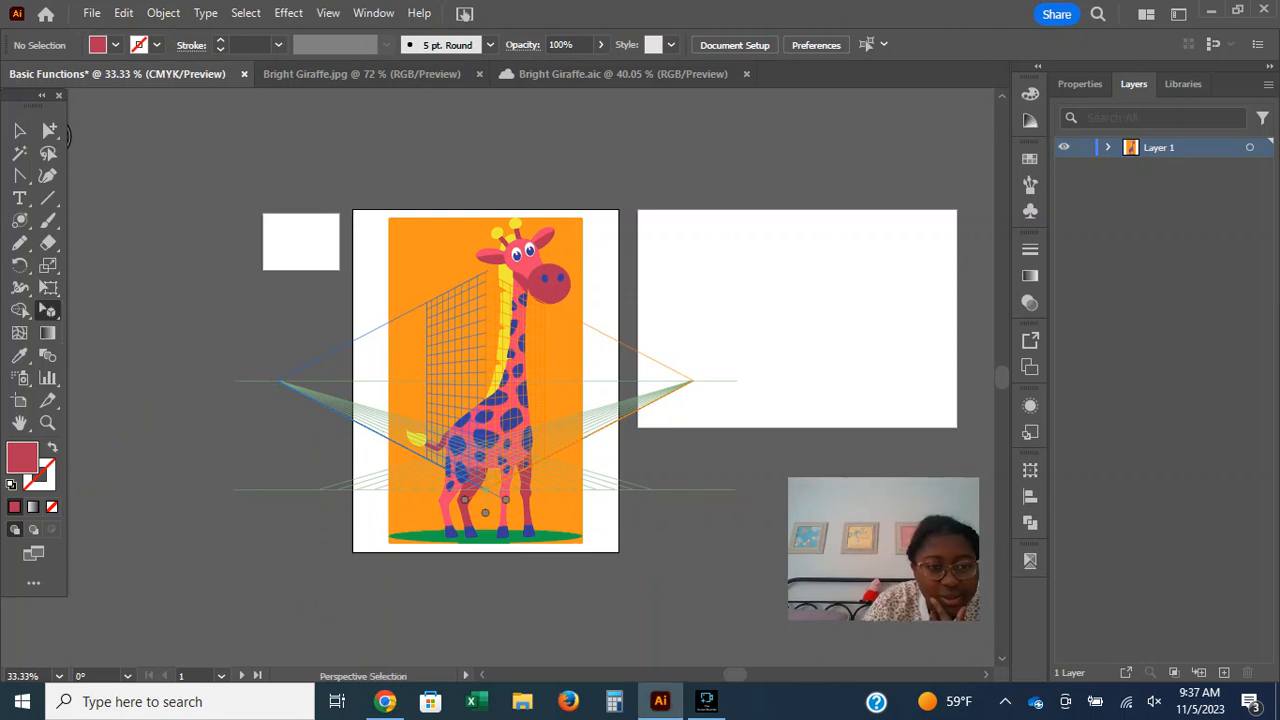
pyautogui.moveTo(276, 347); pyautogui.dragTo(341, 446)
pyautogui.moveTo(658, 428); pyautogui.dragTo(700, 522)
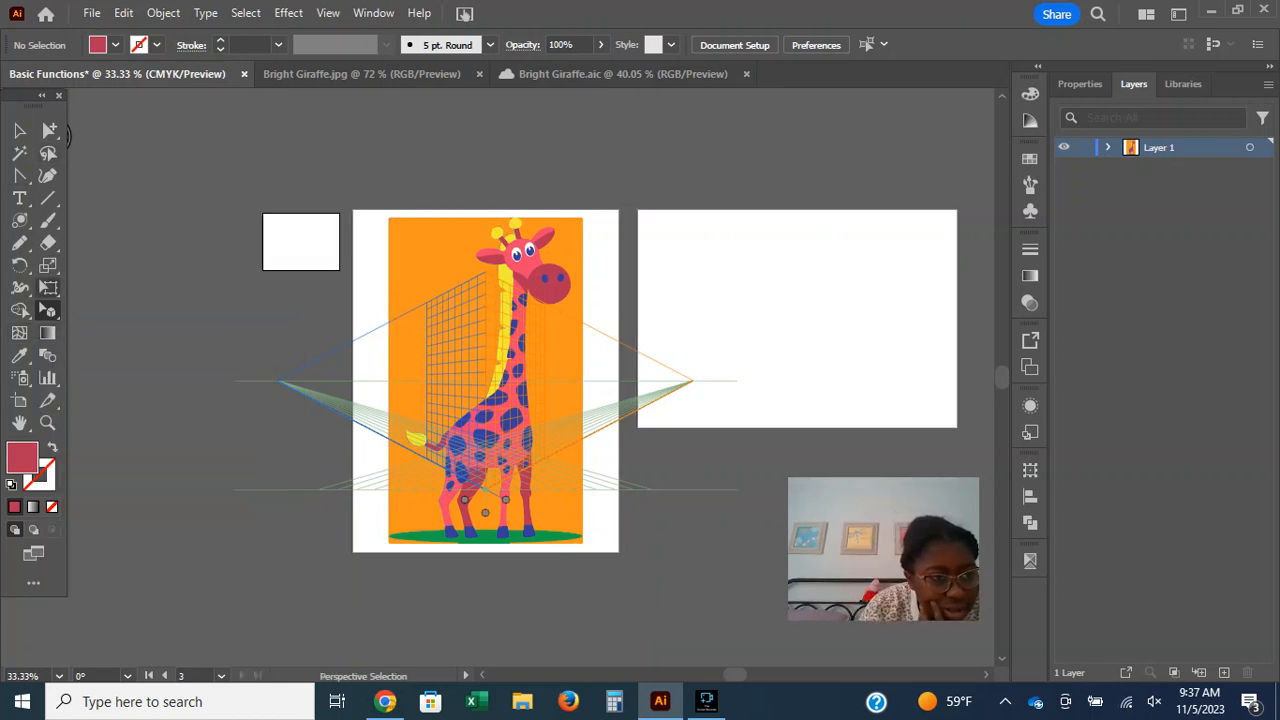
pyautogui.click(48, 265)
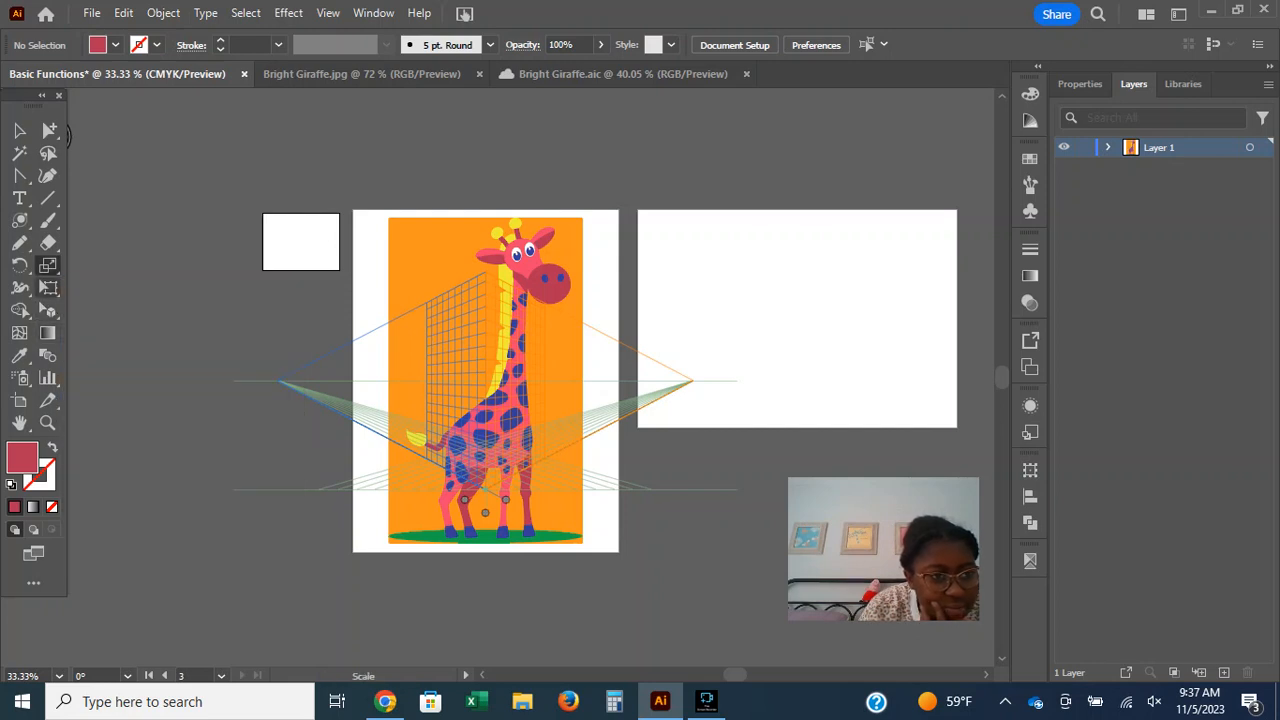
pyautogui.click(48, 310)
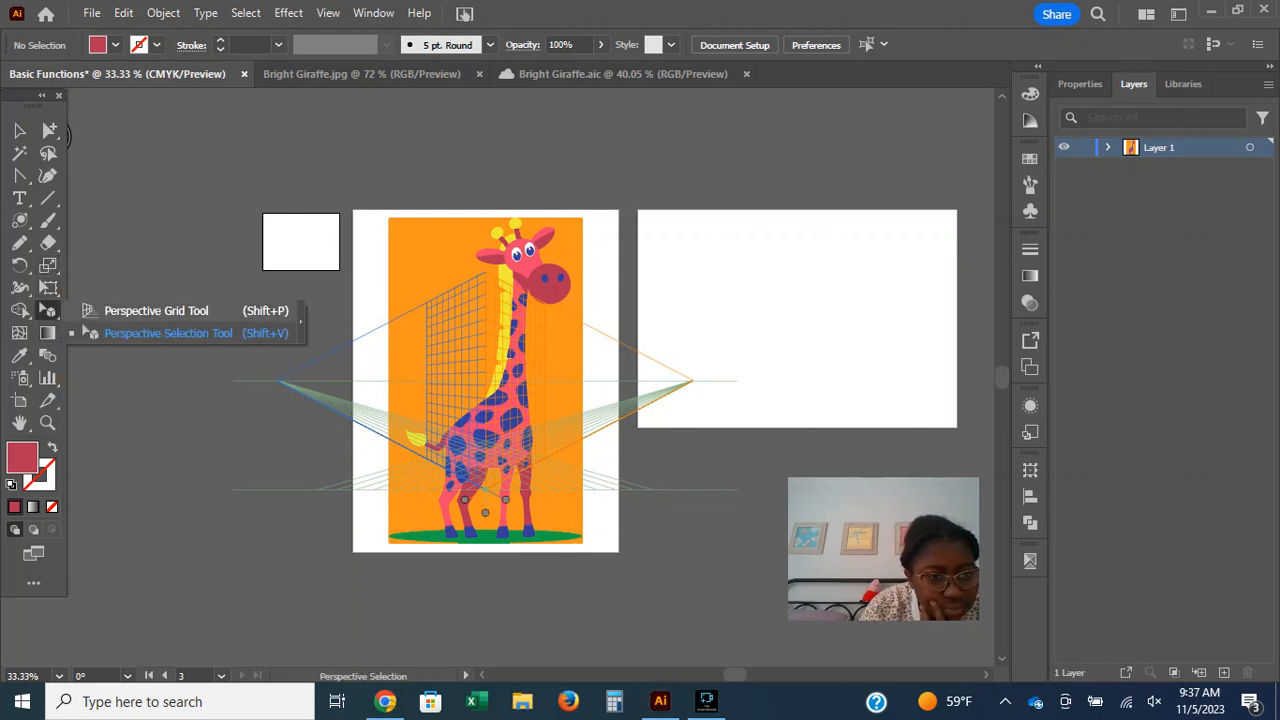
# With the Perspective Grid tool, pull the left plane's extent in to the centre and lower the horizon line below the giraffe artboard.
pyautogui.click(156, 311)
pyautogui.moveTo(381, 435); pyautogui.dragTo(485, 490)
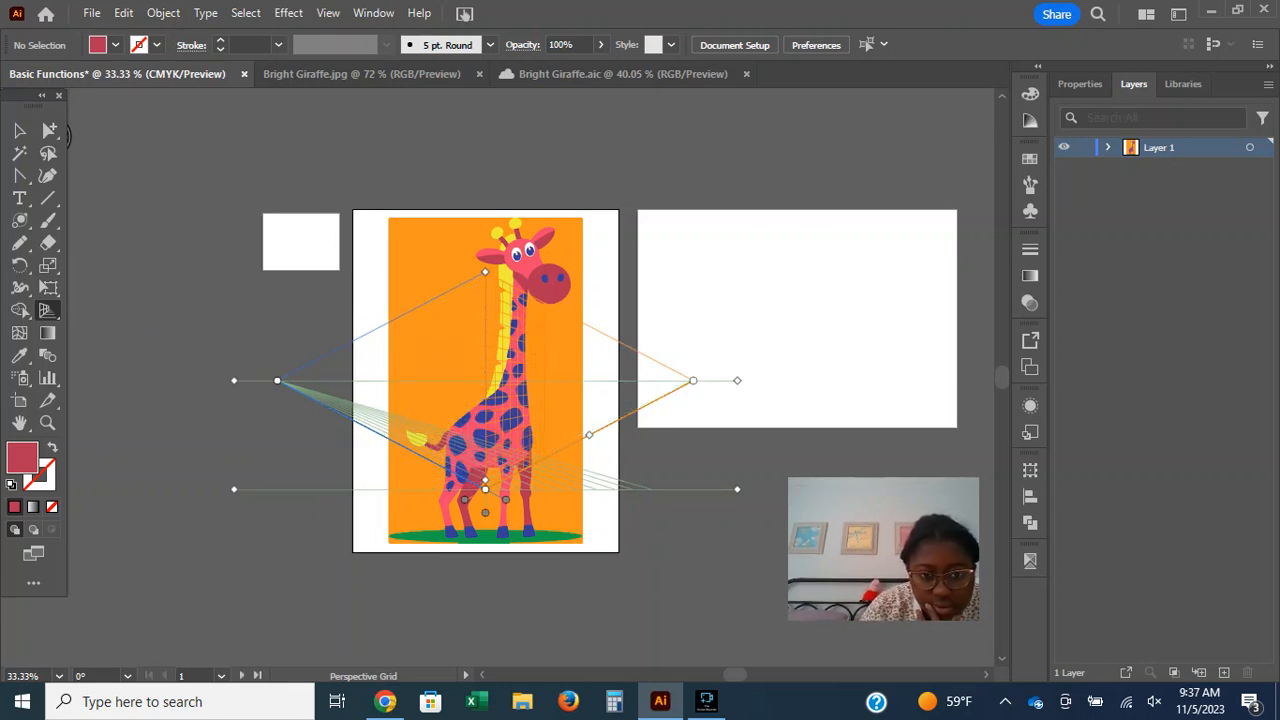
pyautogui.moveTo(737, 381); pyautogui.dragTo(400, 627)
pyautogui.click(511, 543)
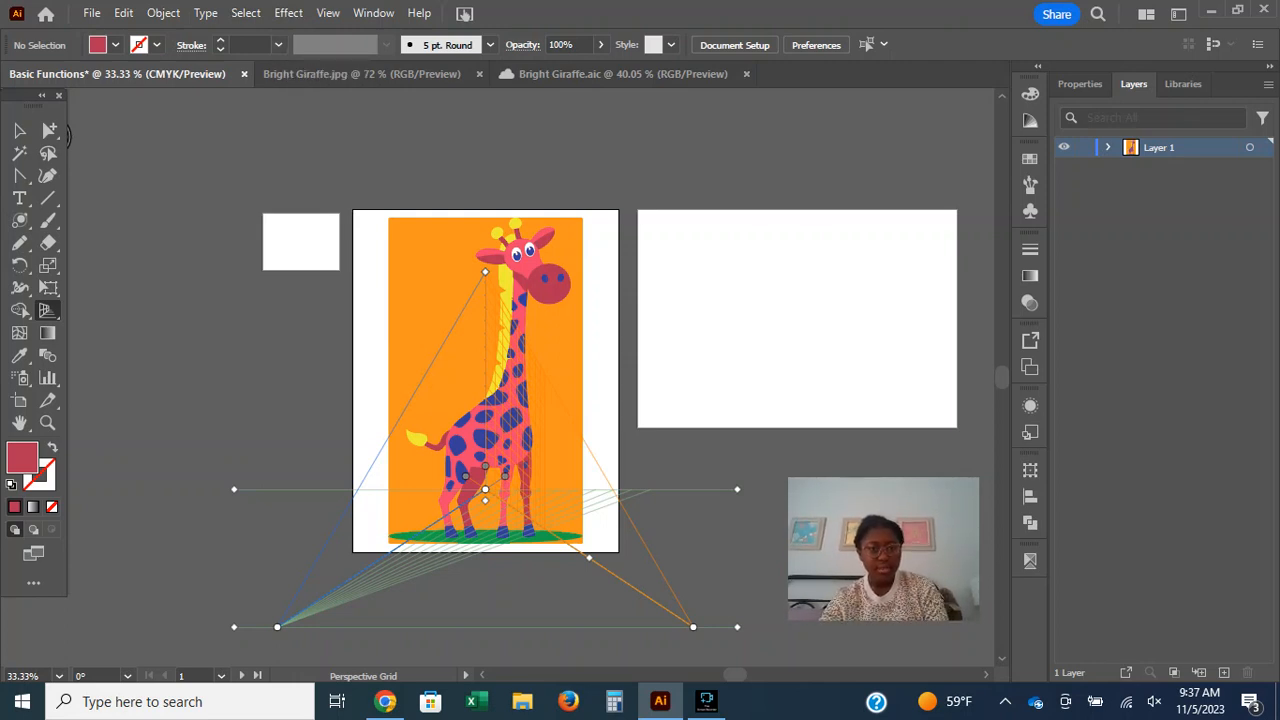
# Reshape the perspective grid by lowering its vertical extent and centre points, and move the whole grid below the giraffe artboard.
pyautogui.moveTo(485, 272); pyautogui.dragTo(485, 607)
pyautogui.moveTo(279, 626); pyautogui.dragTo(308, 606)
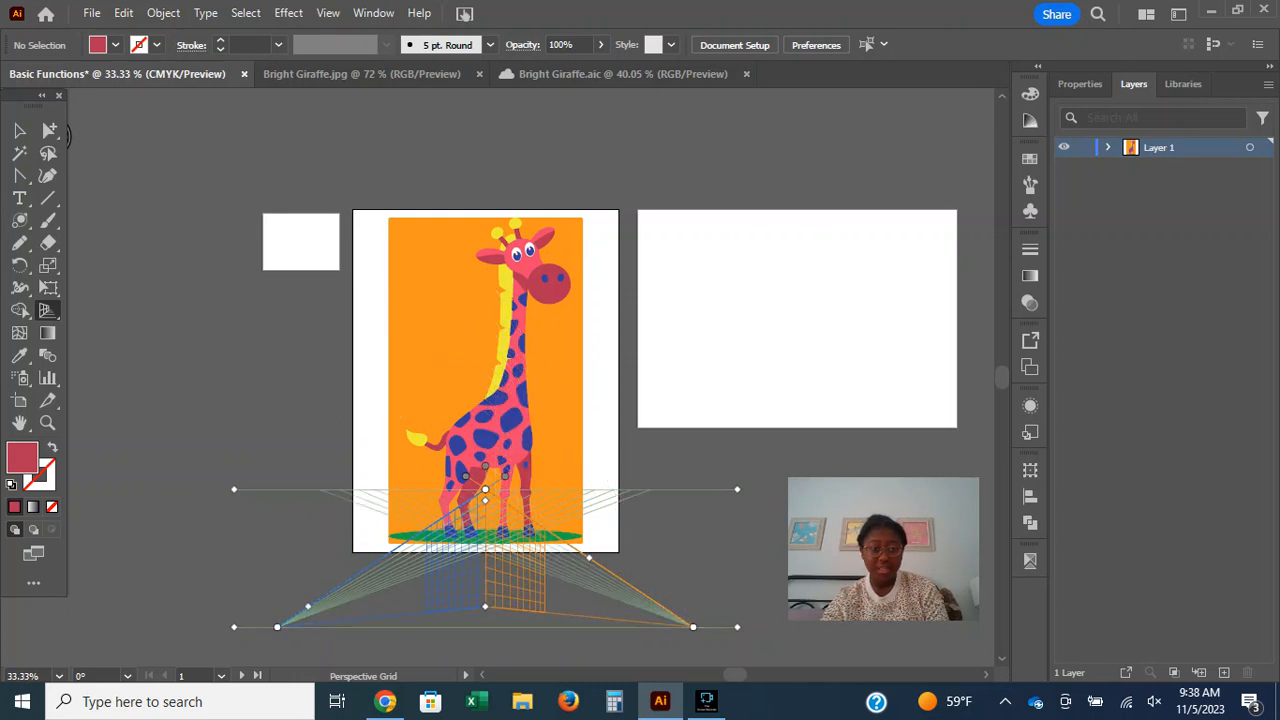
pyautogui.moveTo(485, 489); pyautogui.dragTo(478, 605)
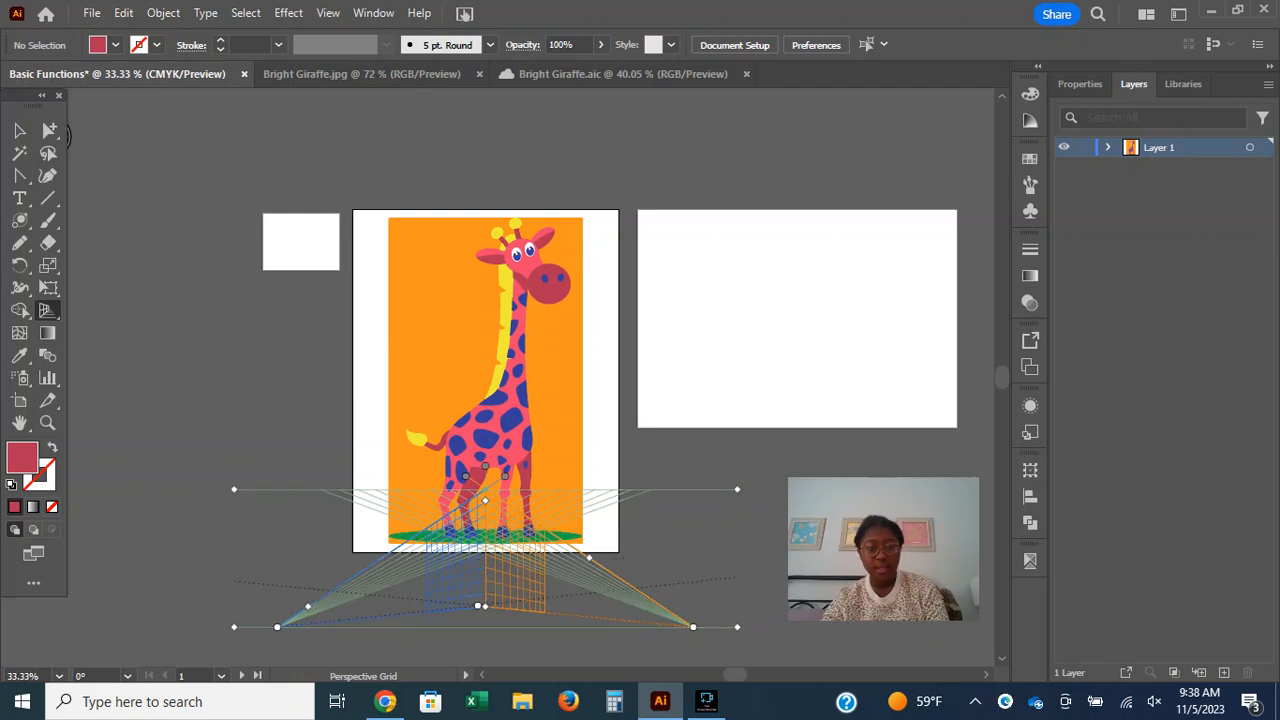
pyautogui.moveTo(478, 605); pyautogui.dragTo(477, 626)
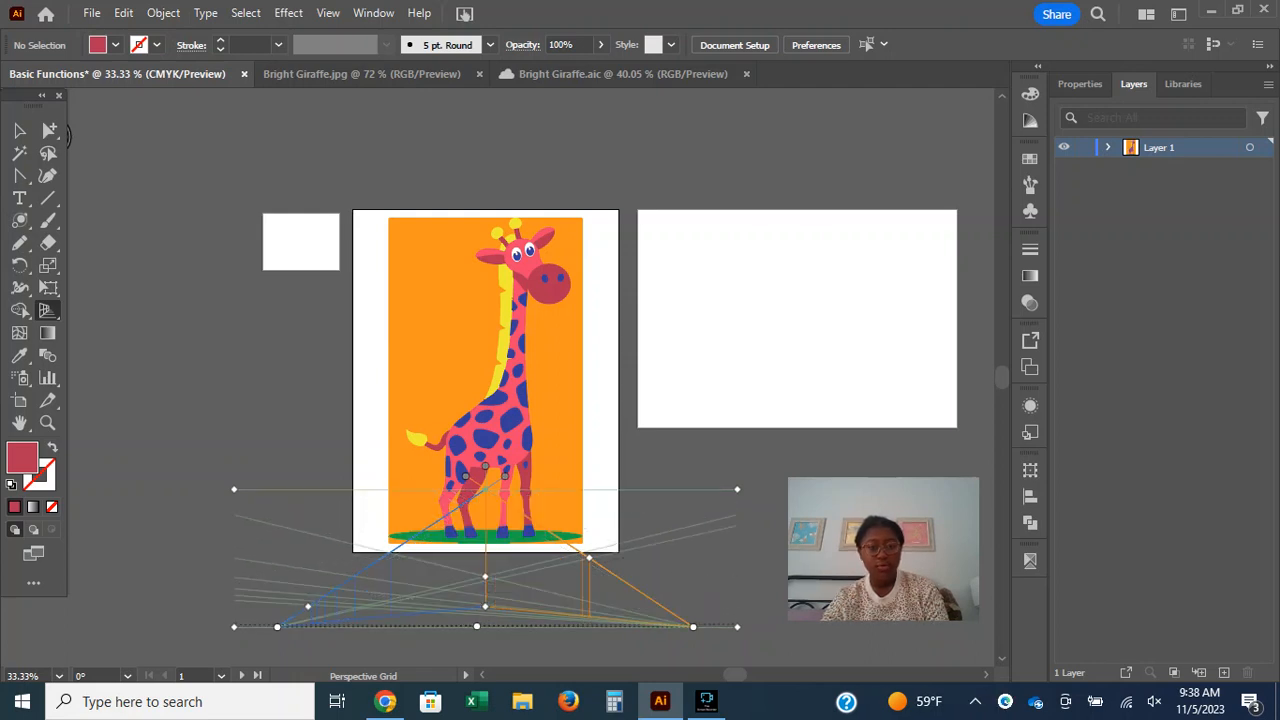
pyautogui.moveTo(234, 489); pyautogui.dragTo(224, 622)
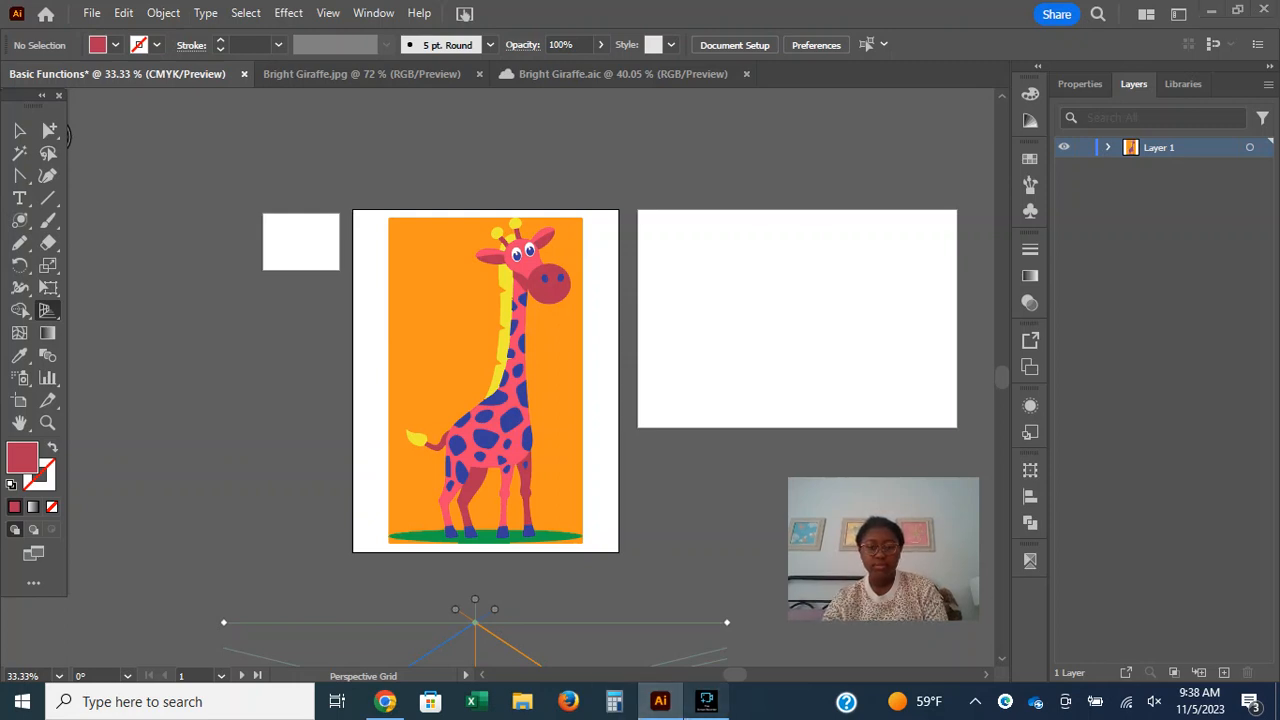
pyautogui.click(706, 701)
pyautogui.click(464, 591)
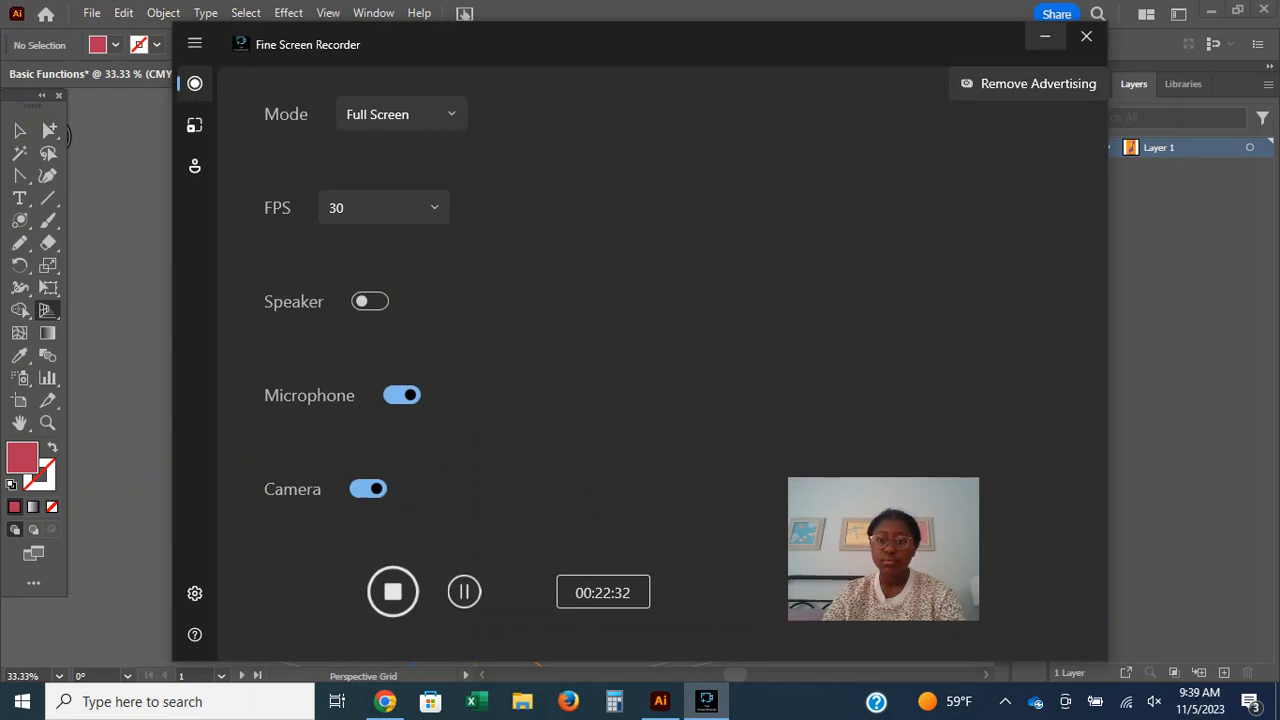
pyautogui.click(1045, 37)
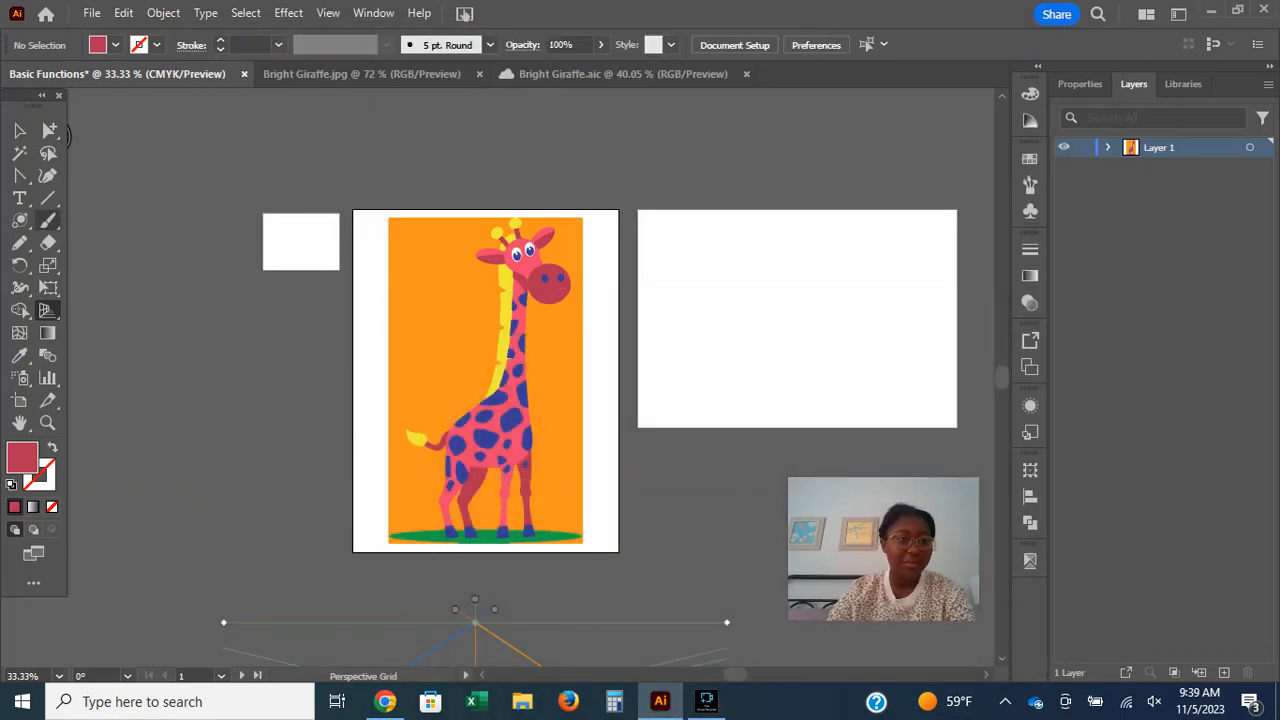
# Lasso the whole giraffe artwork, and lasso only the anchor points along its tail and back side, clearing each selection.
pyautogui.click(48, 153)
pyautogui.moveTo(360, 236)
pyautogui.mouseDown()
pyautogui.moveTo(379, 191)
pyautogui.moveTo(498, 154)
pyautogui.moveTo(565, 151)
pyautogui.moveTo(604, 184)
pyautogui.moveTo(647, 301)
pyautogui.moveTo(631, 461)
pyautogui.moveTo(595, 550)
pyautogui.moveTo(569, 571)
pyautogui.moveTo(426, 590)
pyautogui.moveTo(395, 568)
pyautogui.moveTo(360, 503)
pyautogui.moveTo(329, 355)
pyautogui.moveTo(322, 292)
pyautogui.moveTo(362, 226)
pyautogui.mouseUp()
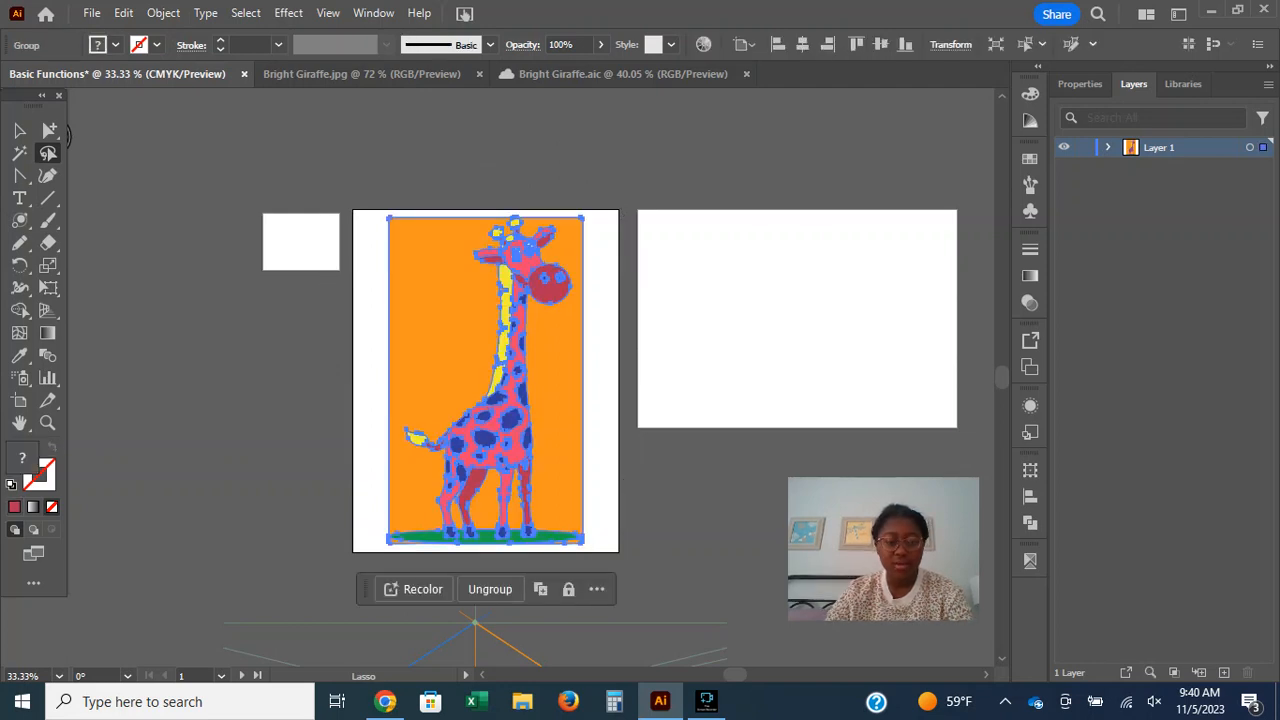
pyautogui.click(760, 330)
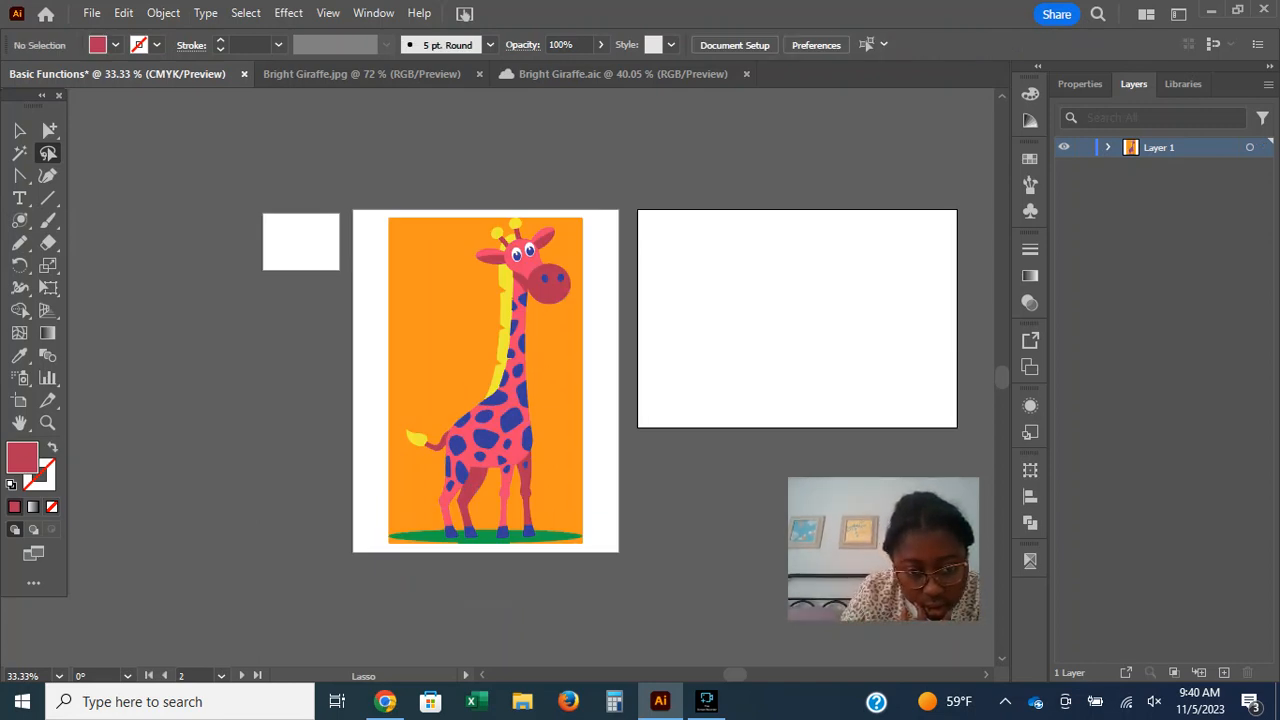
pyautogui.moveTo(402, 405)
pyautogui.mouseDown()
pyautogui.moveTo(390, 436)
pyautogui.moveTo(415, 459)
pyautogui.moveTo(445, 439)
pyautogui.moveTo(400, 408)
pyautogui.mouseUp()
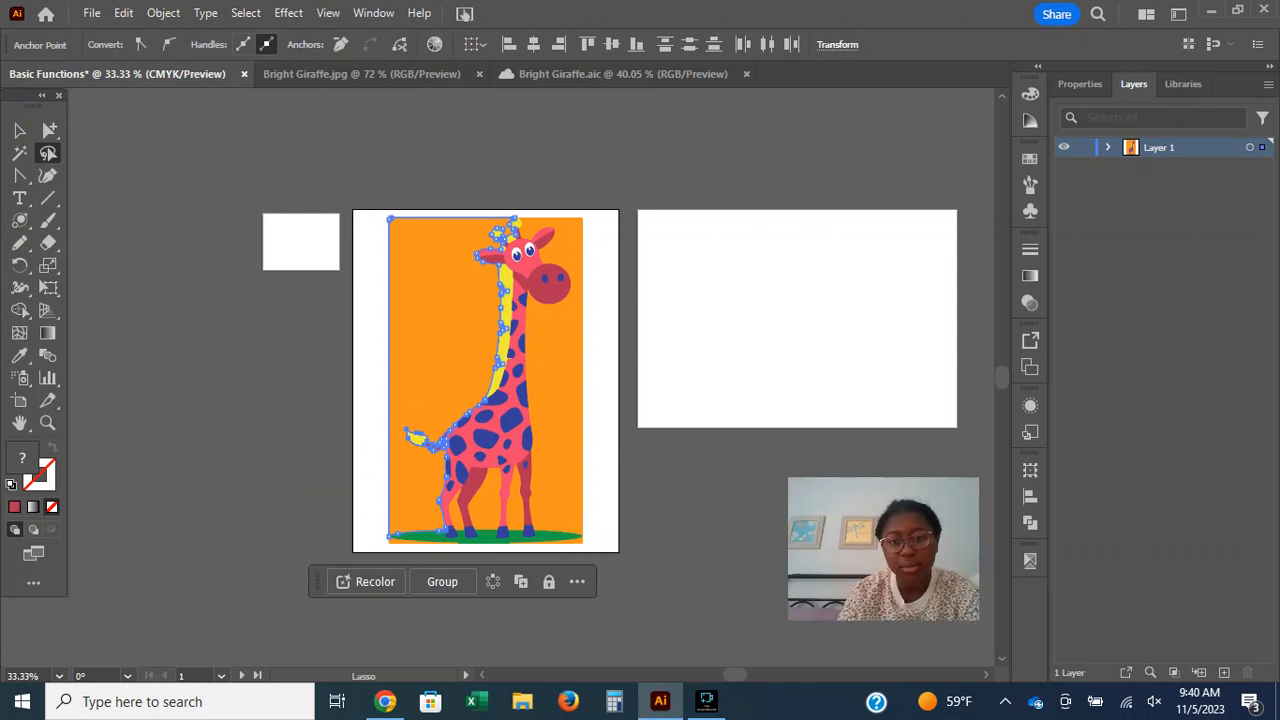
pyautogui.hotkey('ctrl', 'shift', 'a')
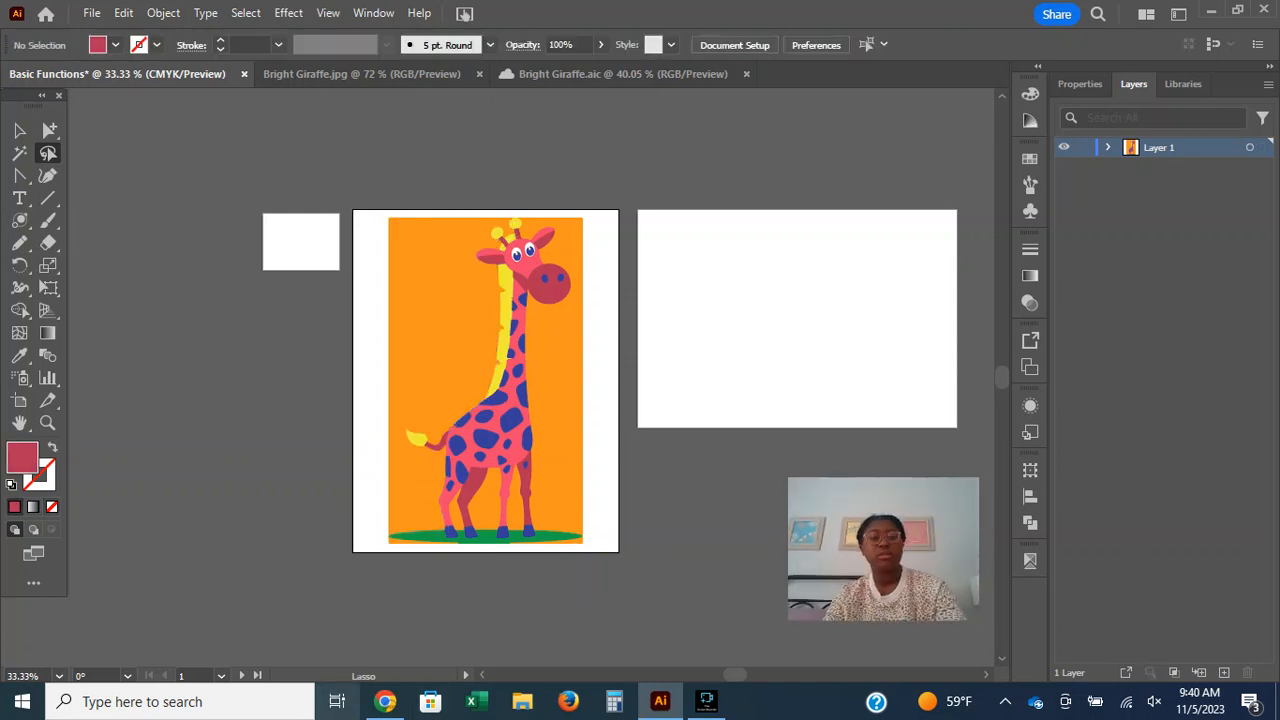
# Read the Navigate tools section of the Tools in Illustrator page in Chrome, including the Hand and Zoom tool descriptions.
pyautogui.click(385, 701)
pyautogui.scroll(-2, 309, 640)
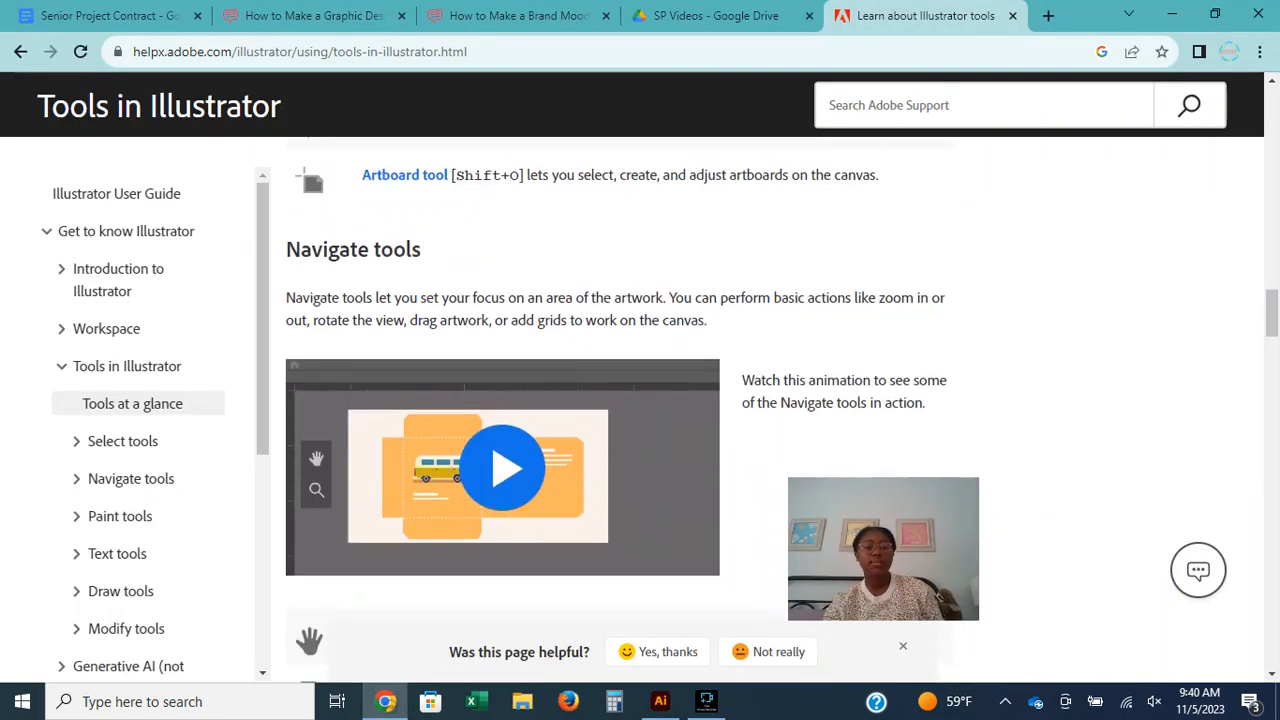
pyautogui.scroll(-4, 640, 410)
pyautogui.scroll(2, 640, 410)
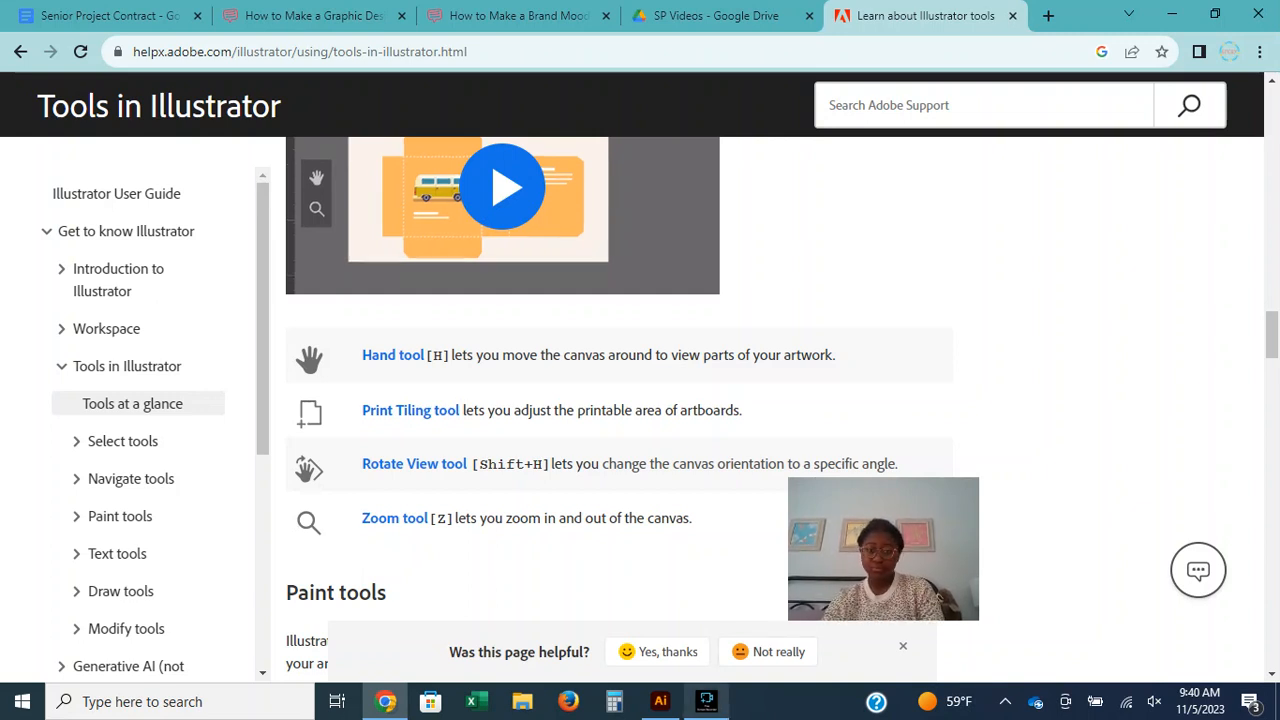
# Switch back to Illustrator and demonstrate the Hand tool by panning the canvas around the giraffe artboard.
pyautogui.moveTo(660, 701)
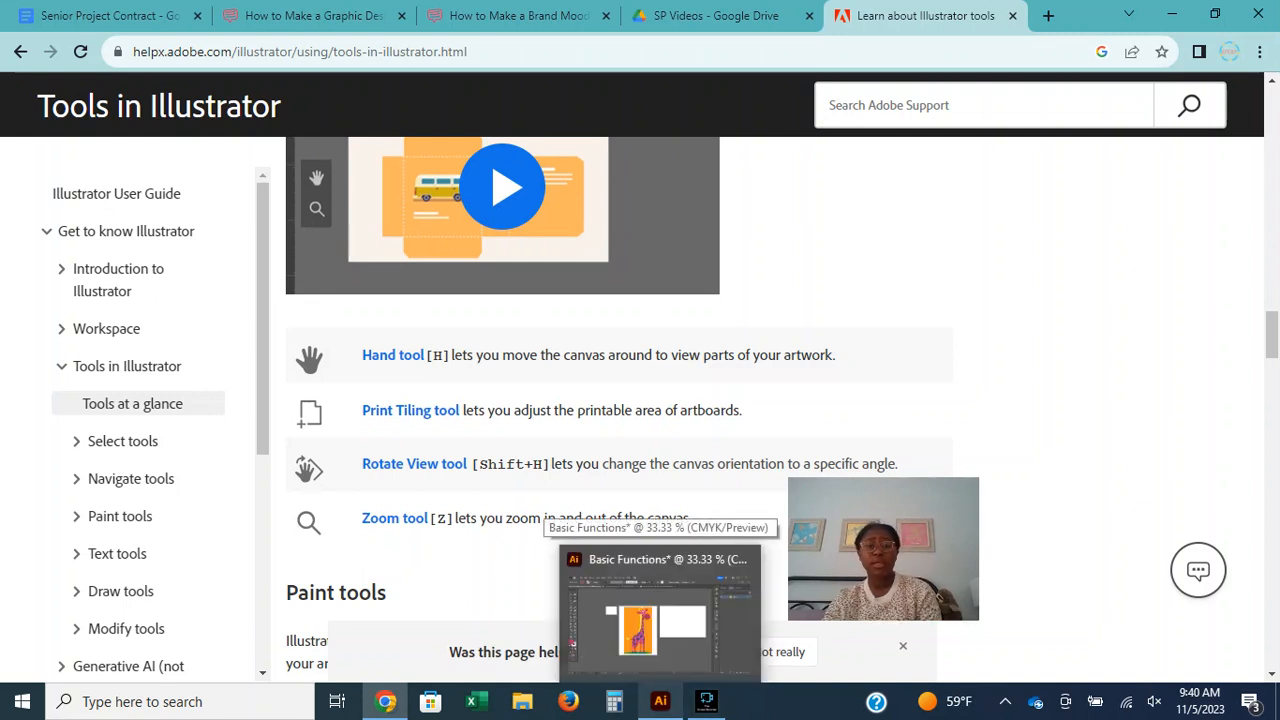
pyautogui.click(660, 615)
pyautogui.click(20, 423)
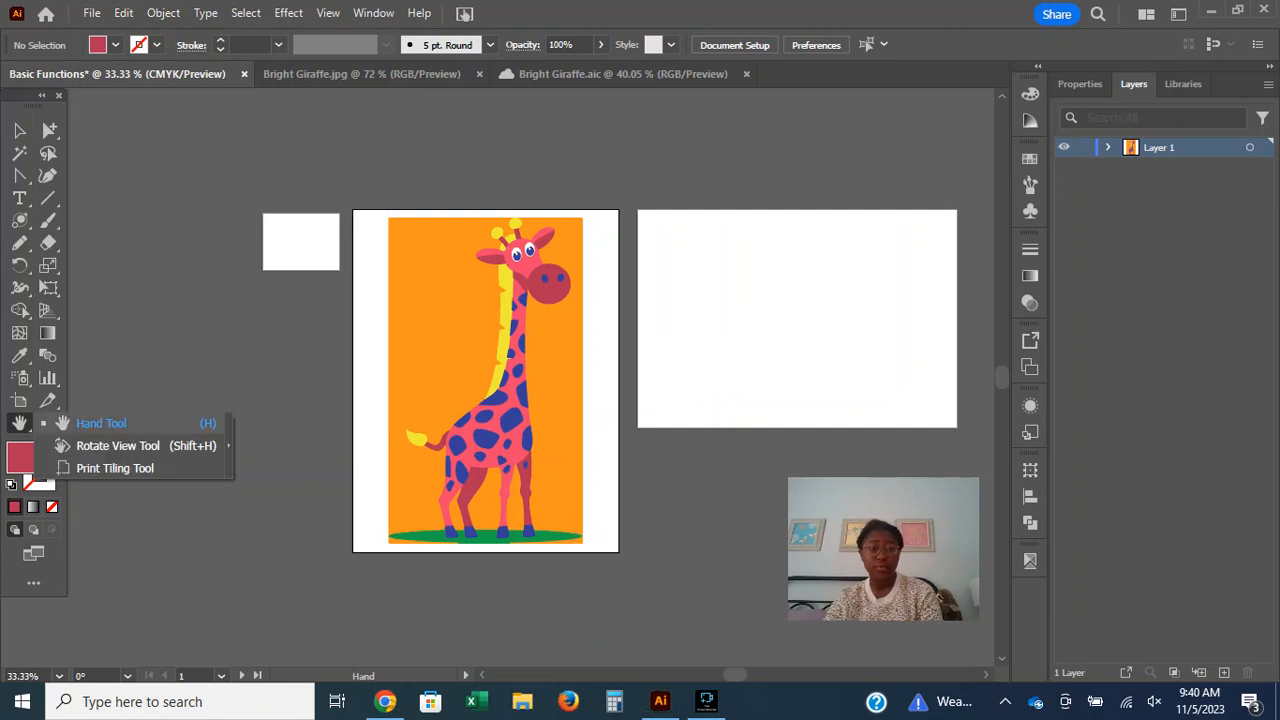
pyautogui.click(101, 423)
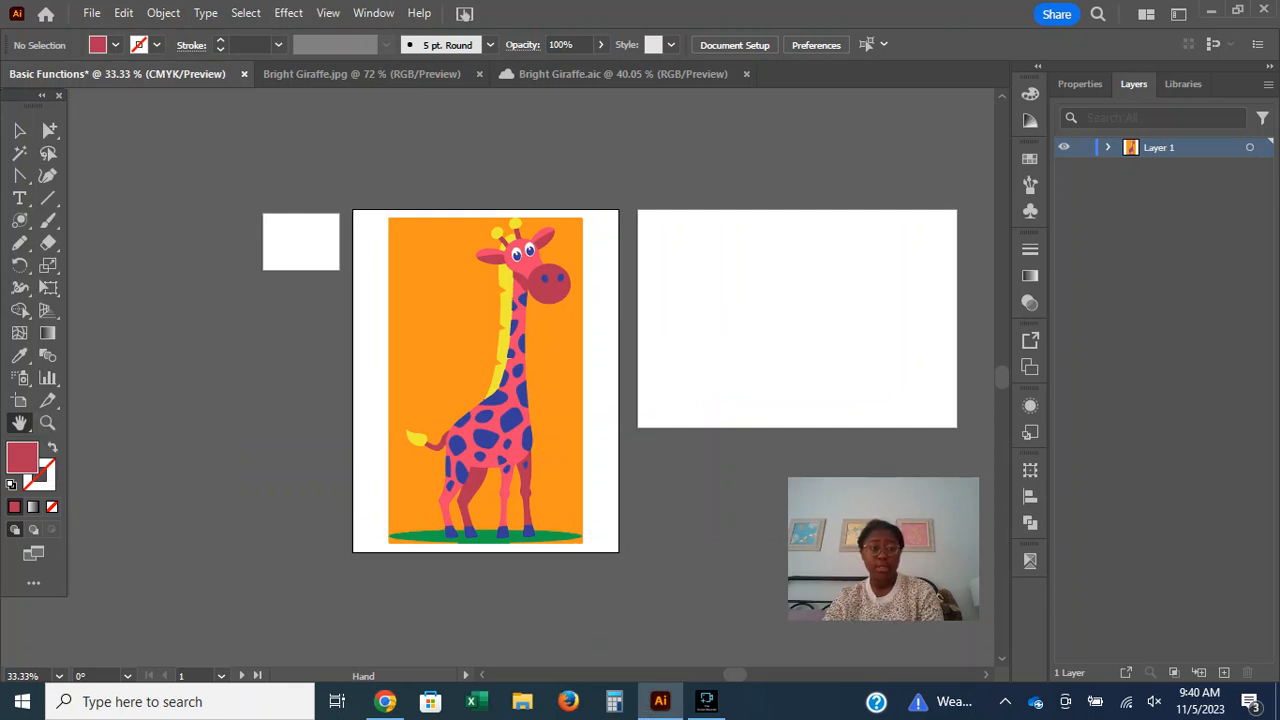
pyautogui.moveTo(510, 357); pyautogui.dragTo(484, 332)
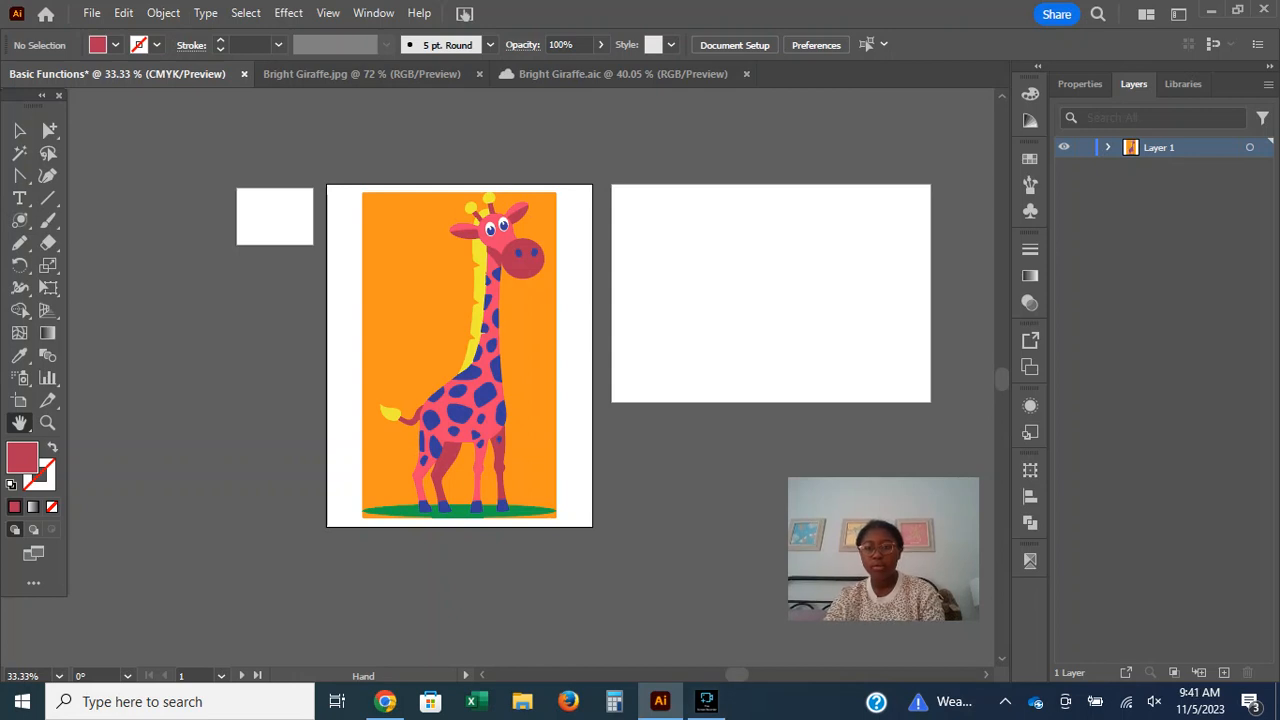
pyautogui.scroll(5, 530, 375)
pyautogui.scroll(-7, 530, 375)
pyautogui.scroll(3, 530, 375)
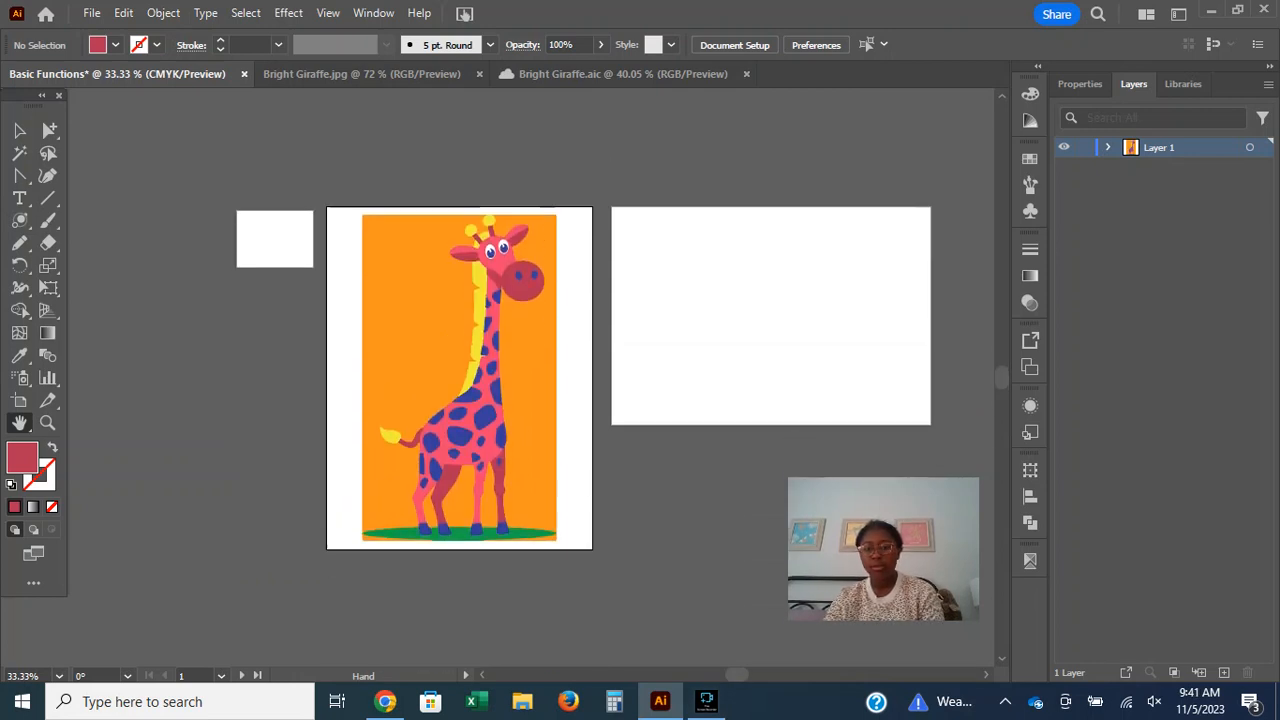
# Recheck the Navigate tools list in Chrome, and reposition the printable area over the large blank artboard with Illustrator's Print Tiling tool.
pyautogui.click(385, 701)
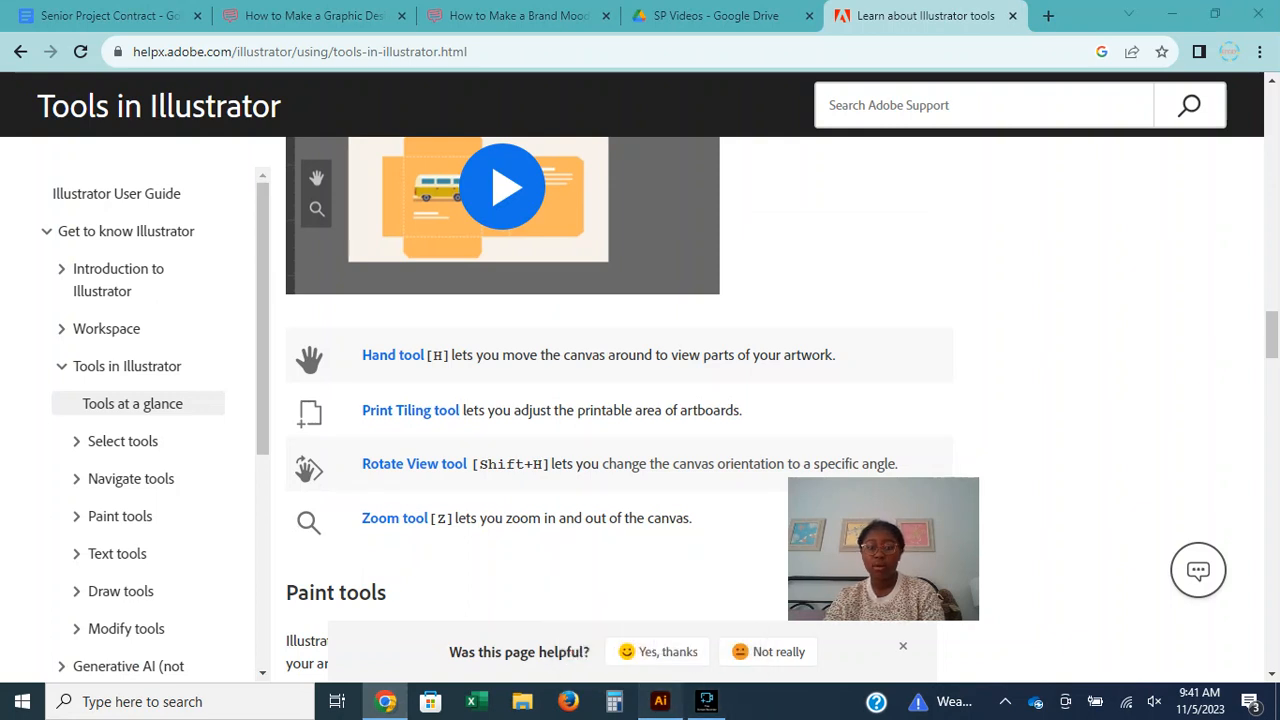
pyautogui.click(660, 701)
pyautogui.moveTo(19, 422); pyautogui.dragTo(70, 466)
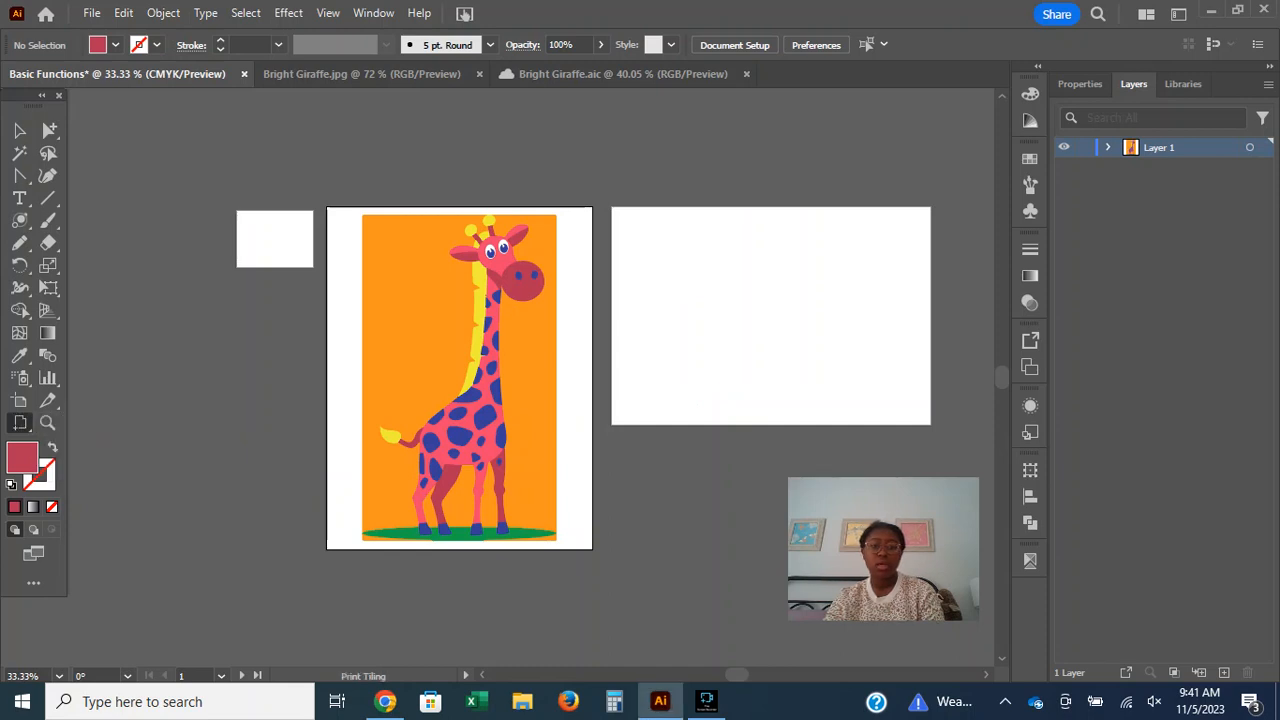
pyautogui.click(688, 351)
pyautogui.moveTo(711, 344); pyautogui.dragTo(607, 459)
pyautogui.moveTo(812, 362); pyautogui.dragTo(286, 468)
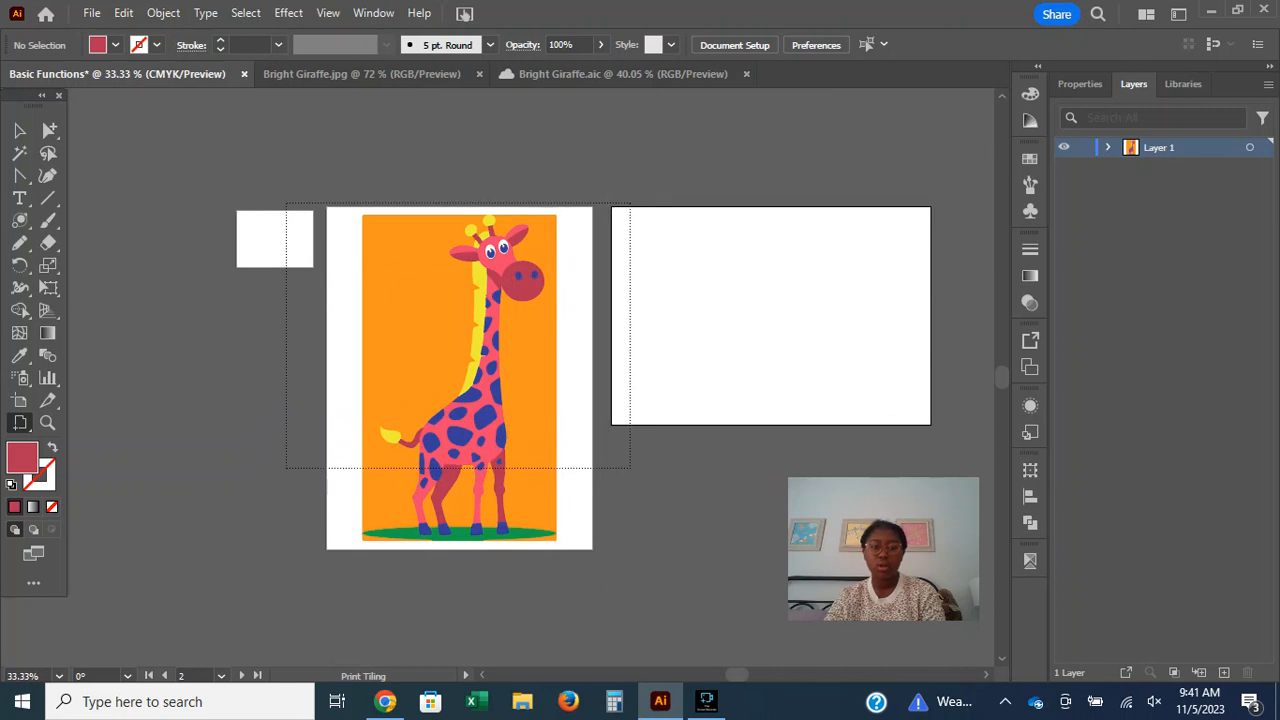
pyautogui.moveTo(656, 207); pyautogui.dragTo(270, 590)
pyautogui.moveTo(680, 440); pyautogui.dragTo(593, 447)
pyautogui.click(671, 511)
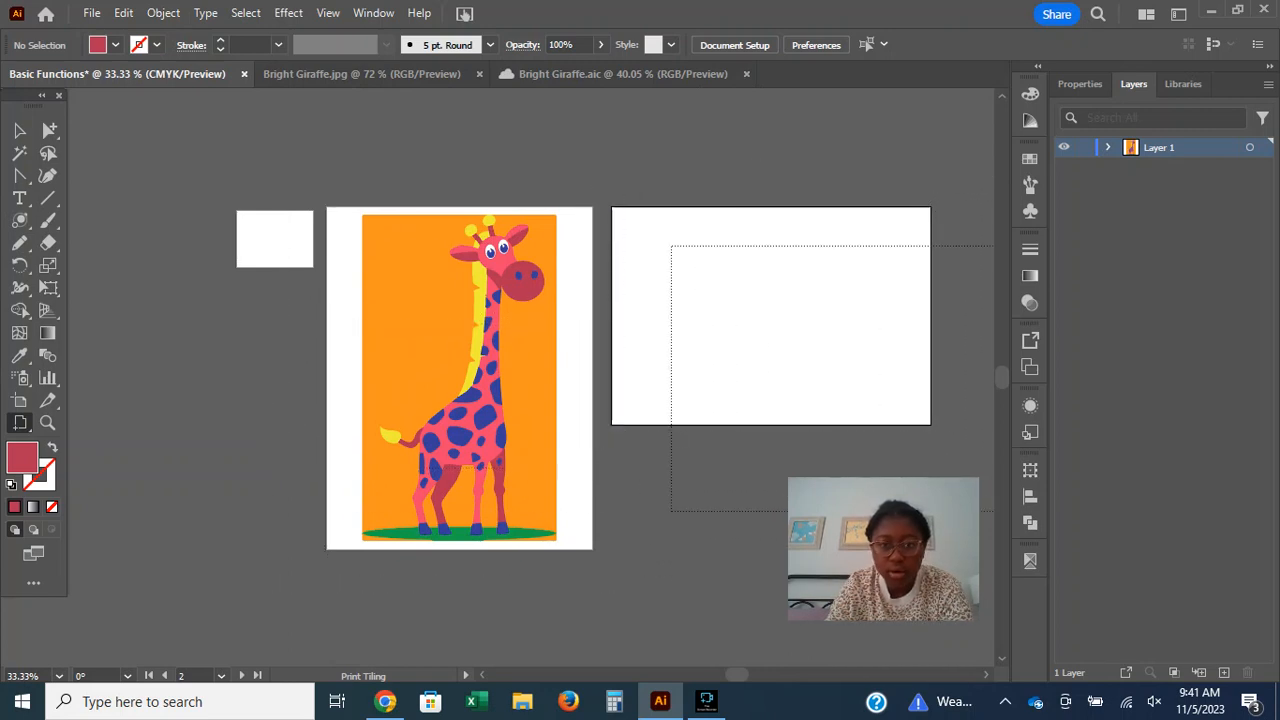
# Tilt the canvas slightly with the Rotate View tool, and reset the view rotation to 0°.
pyautogui.moveTo(20, 422); pyautogui.dragTo(110, 447)
pyautogui.moveTo(508, 290); pyautogui.dragTo(506, 287)
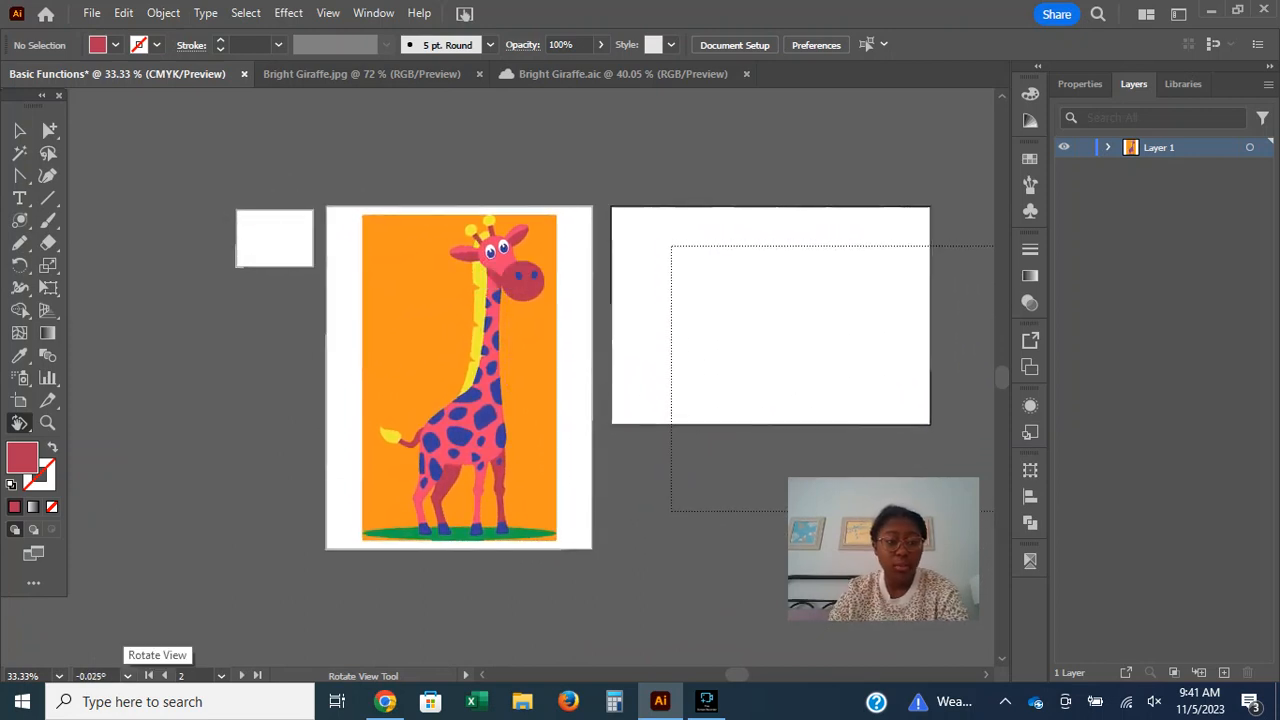
pyautogui.click(127, 676)
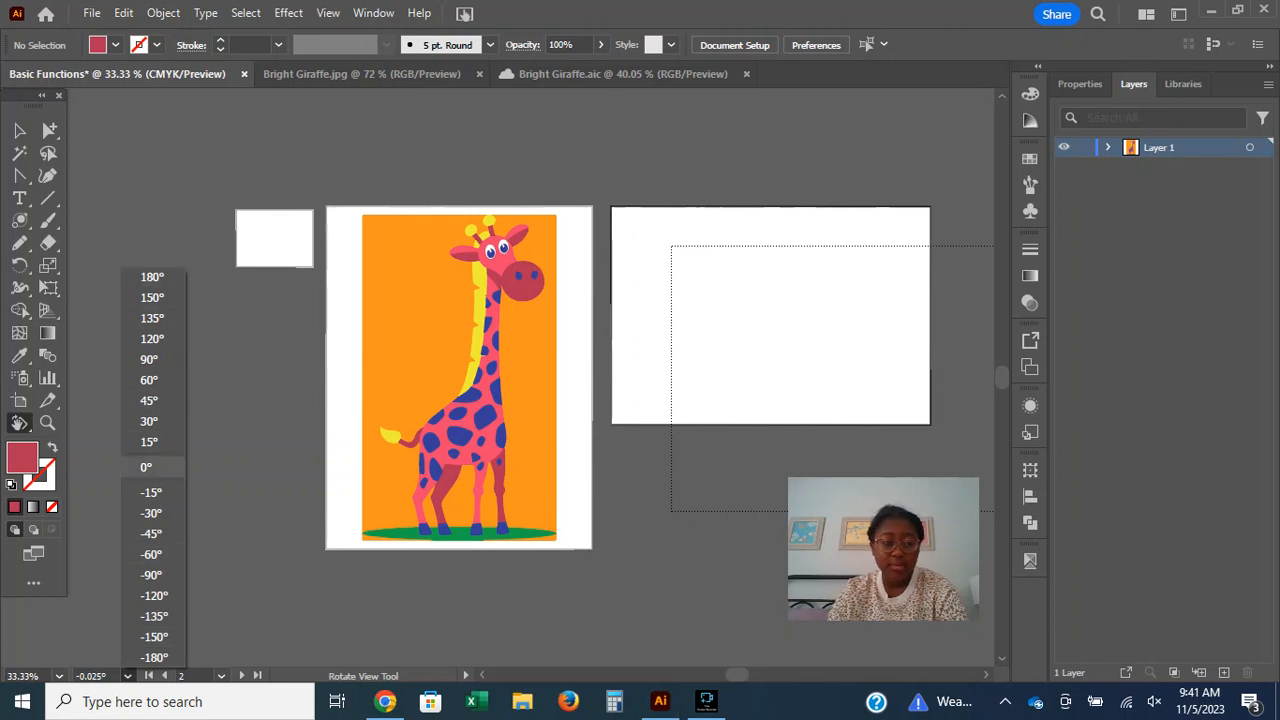
pyautogui.click(148, 467)
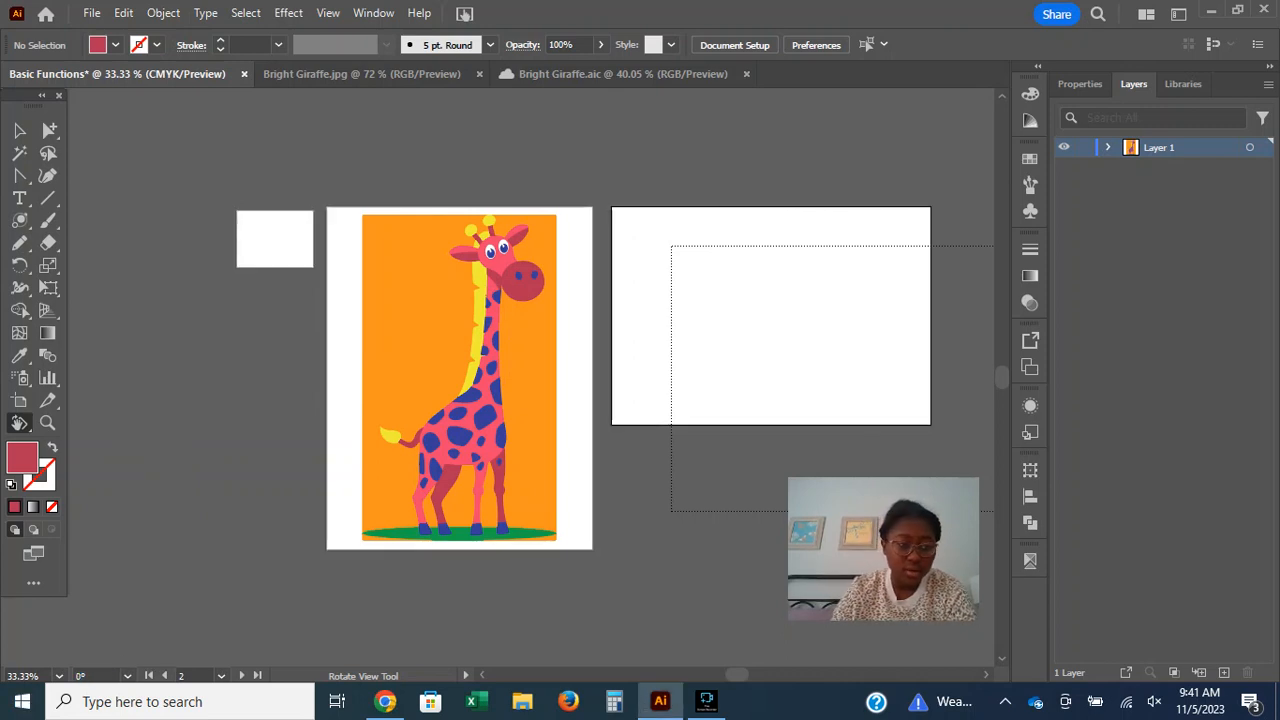
# Demonstrate the zoom extremes by setting the document view to 64000% and then to 3.13%.
pyautogui.click(59, 676)
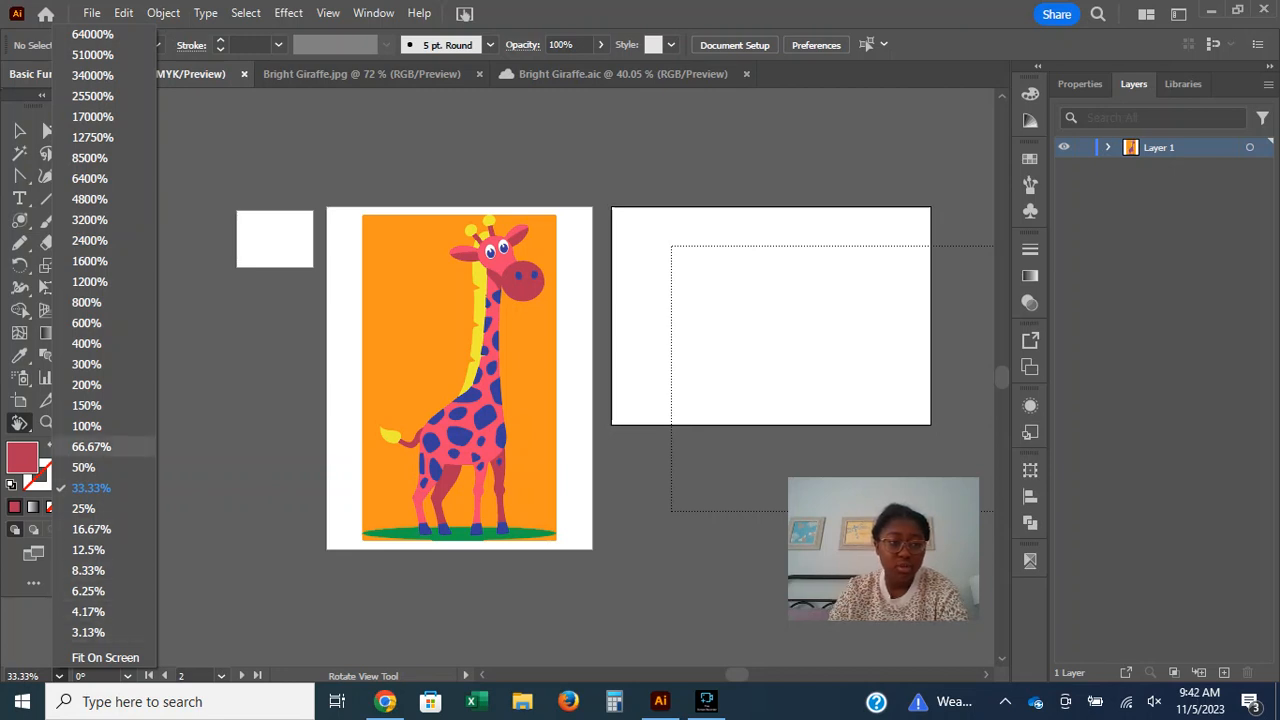
pyautogui.click(92, 34)
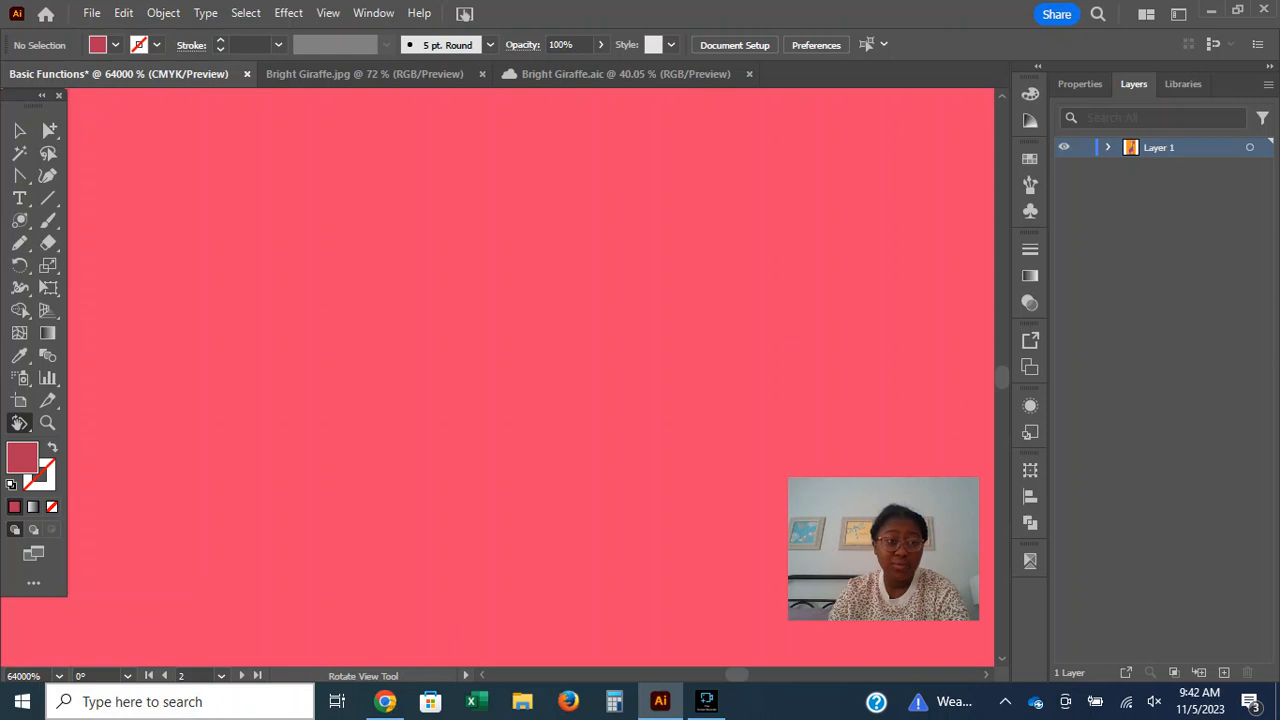
pyautogui.scroll(-1, 530, 377)
pyautogui.scroll(1, 530, 377)
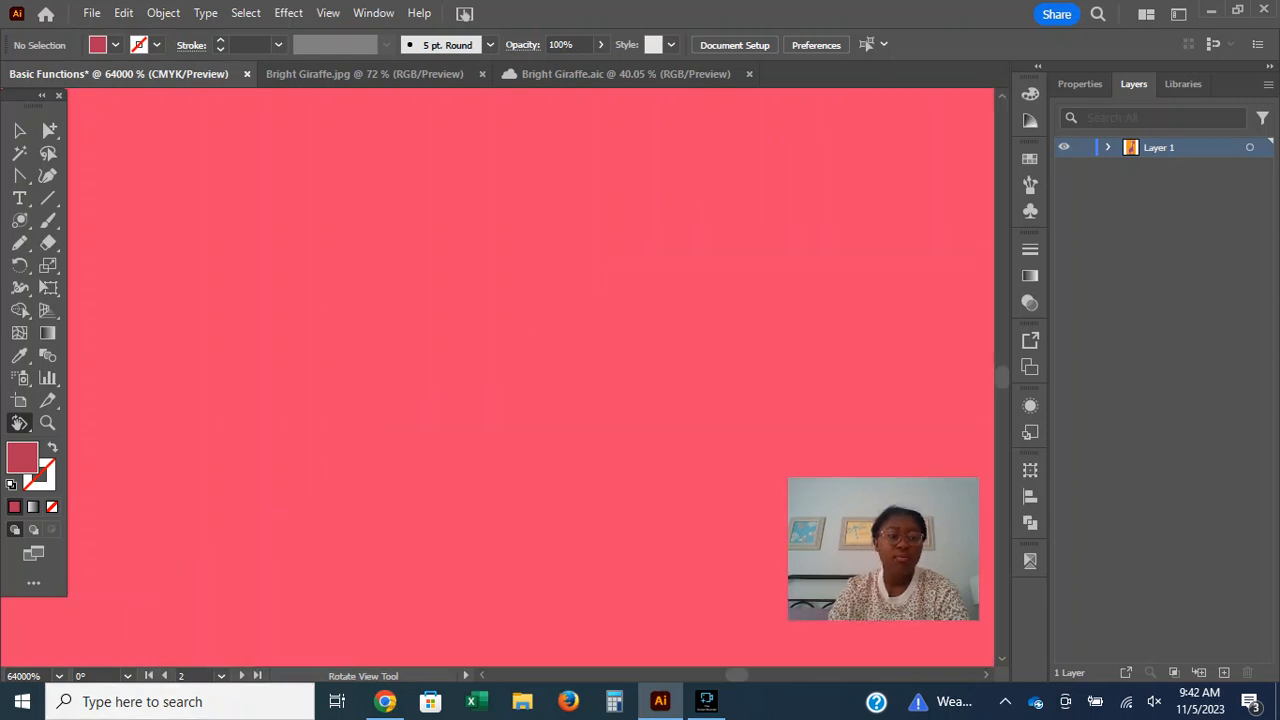
pyautogui.click(59, 676)
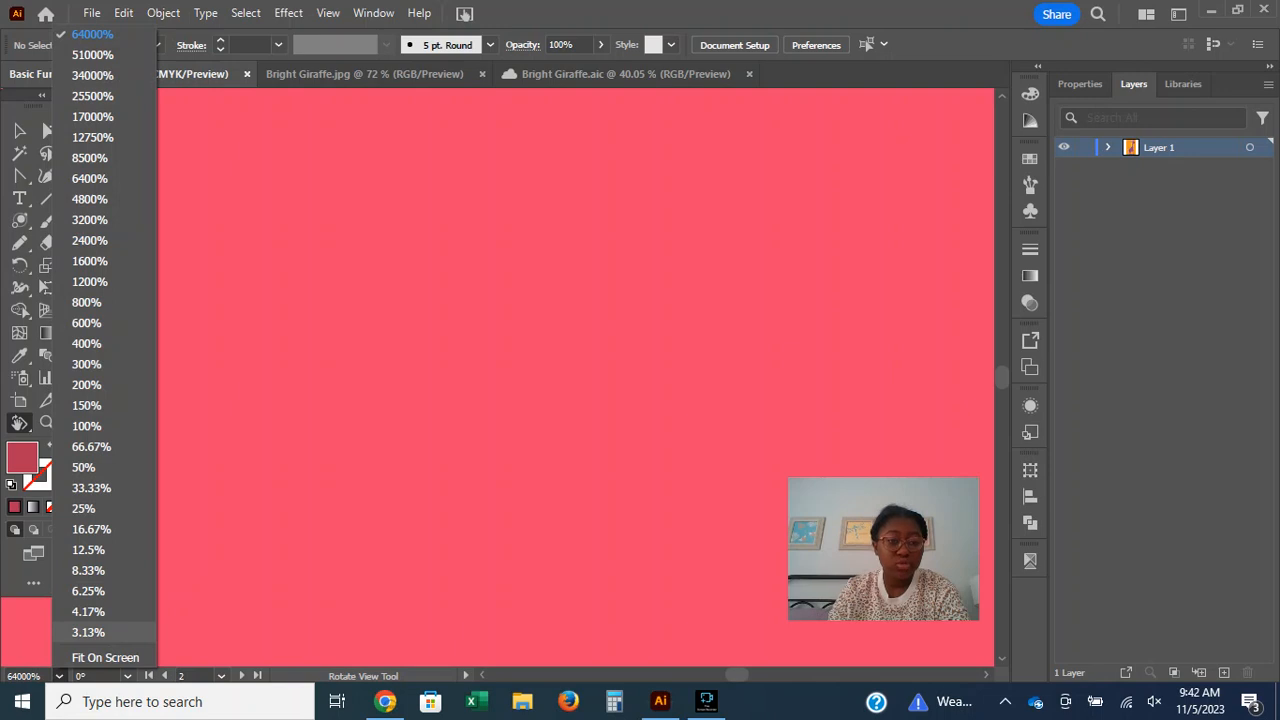
pyautogui.click(88, 632)
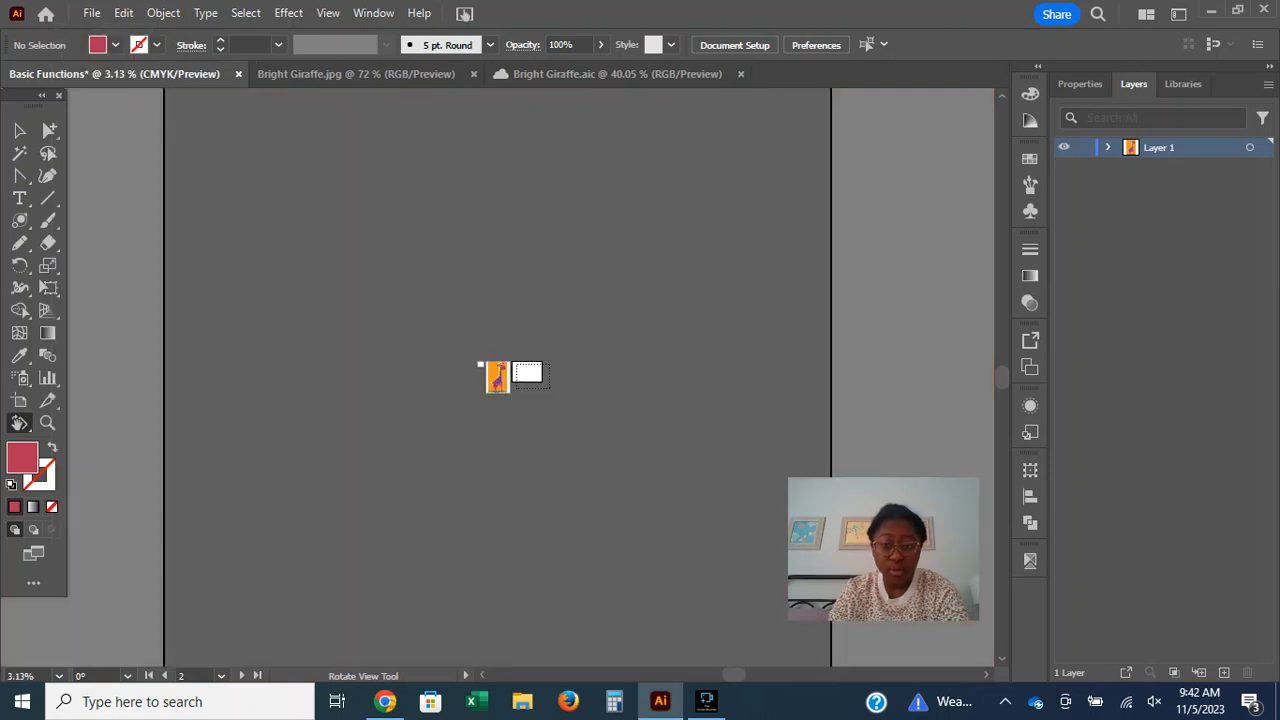
# View the giraffe artwork at zoom levels of 150%, 50% and 66.67%.
pyautogui.click(59, 676)
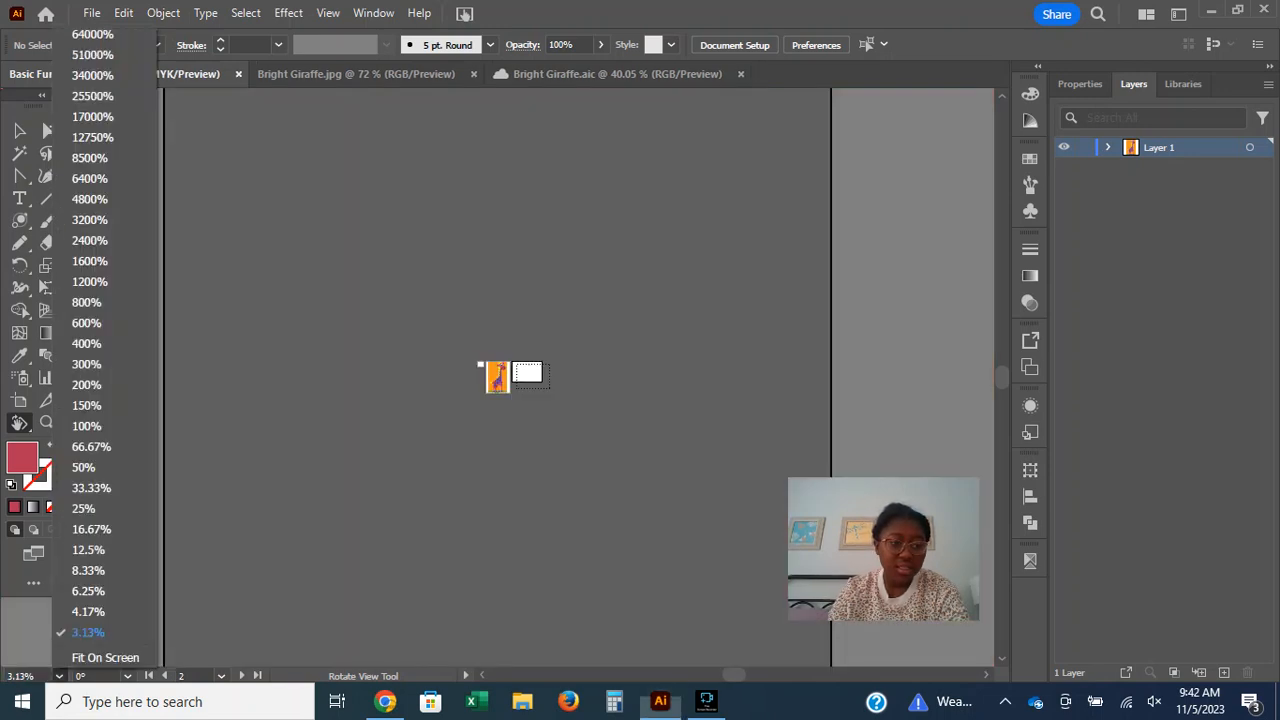
pyautogui.click(86, 405)
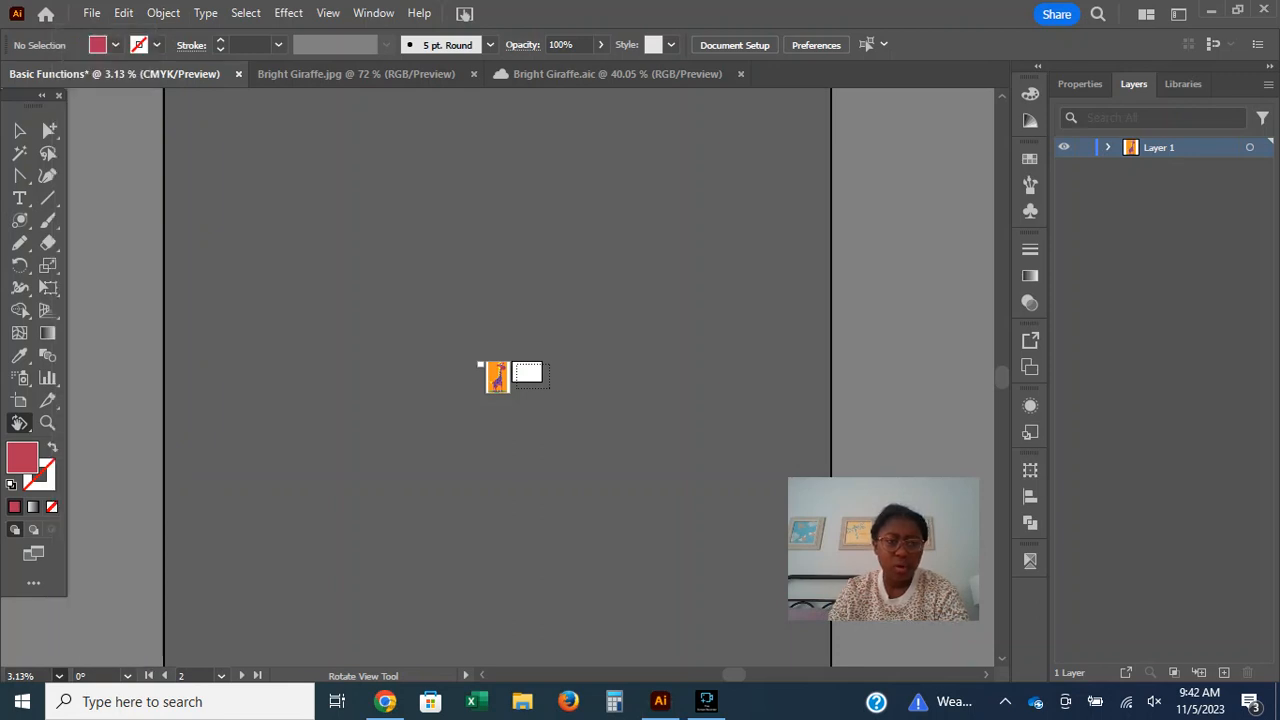
pyautogui.click(59, 676)
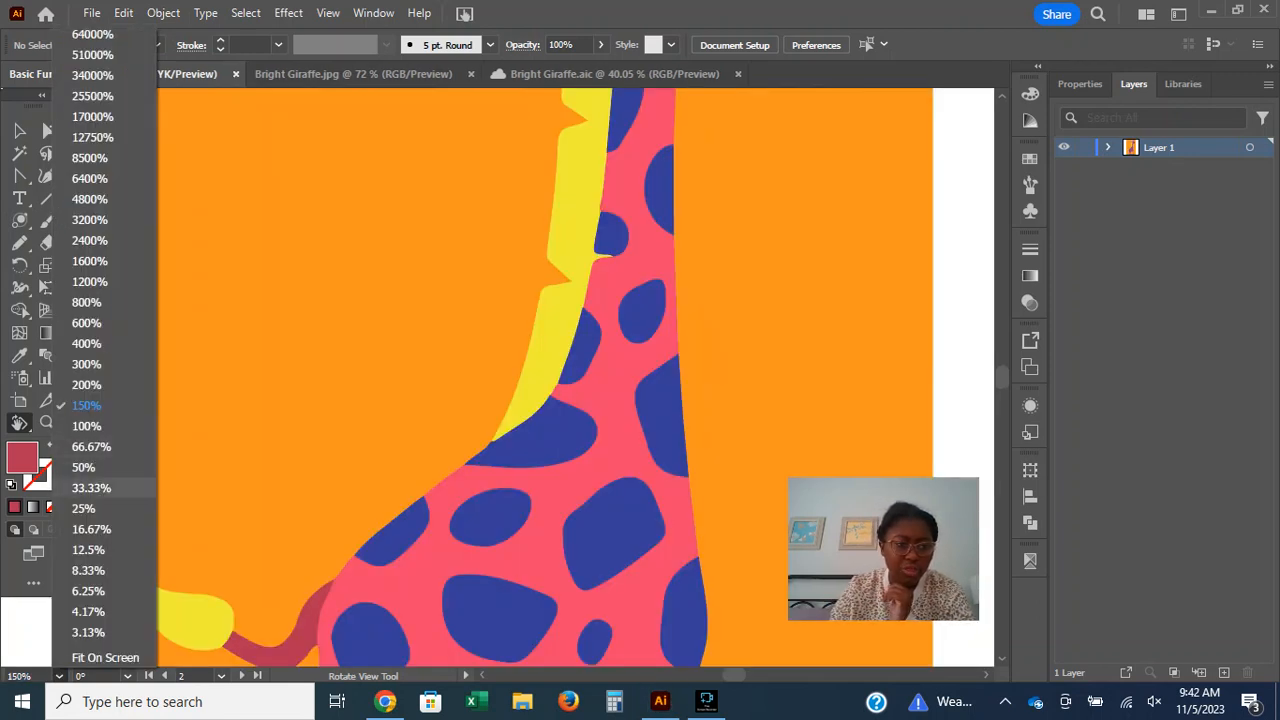
pyautogui.click(84, 467)
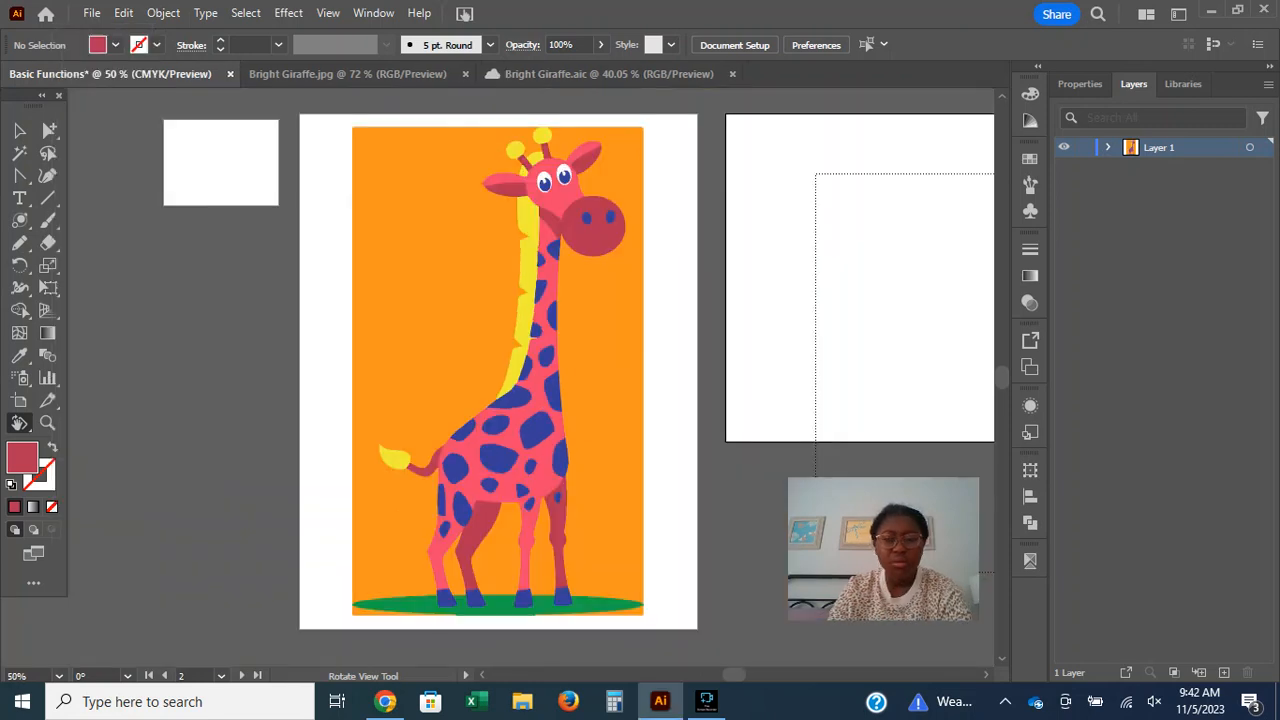
pyautogui.click(59, 676)
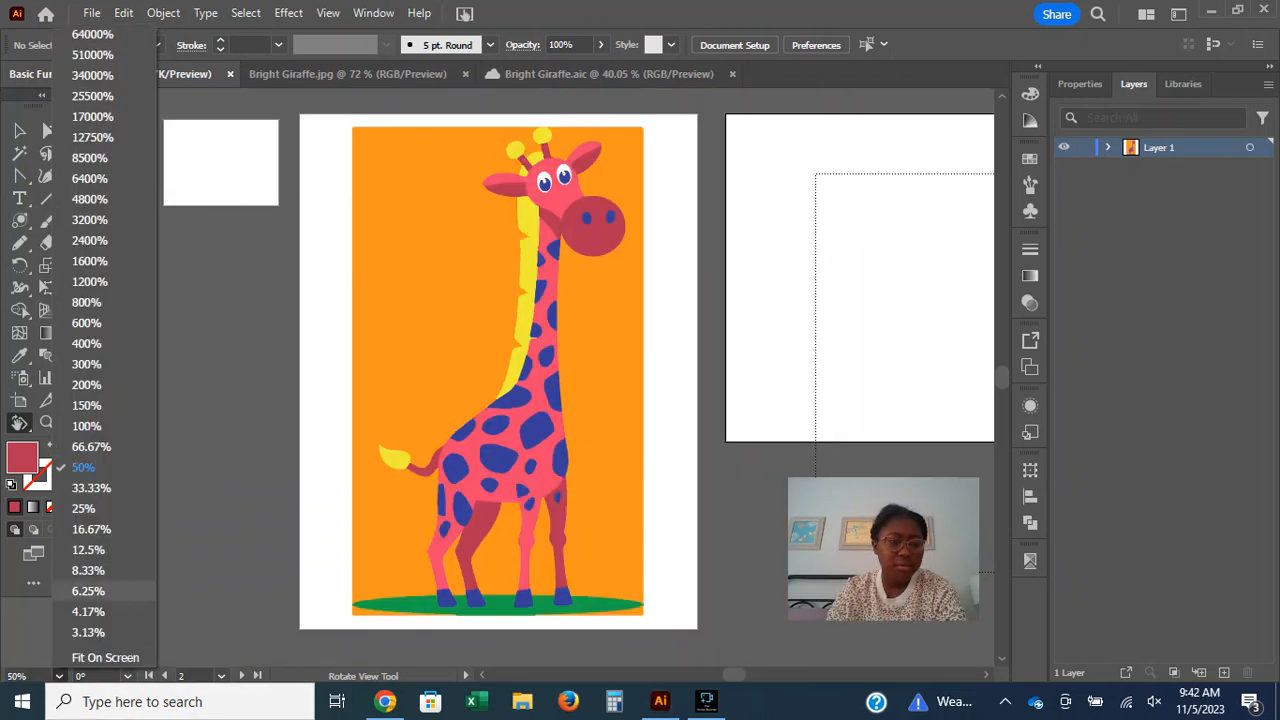
pyautogui.click(91, 446)
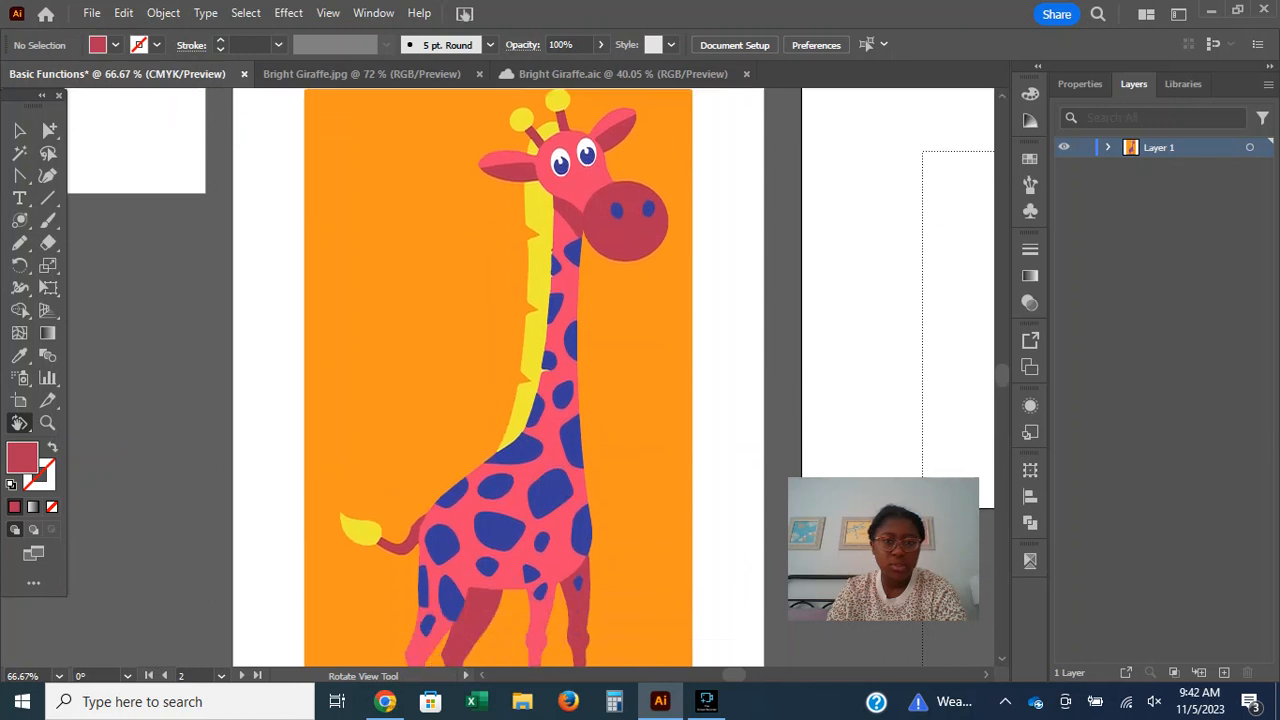
pyautogui.scroll(-2, 498, 377)
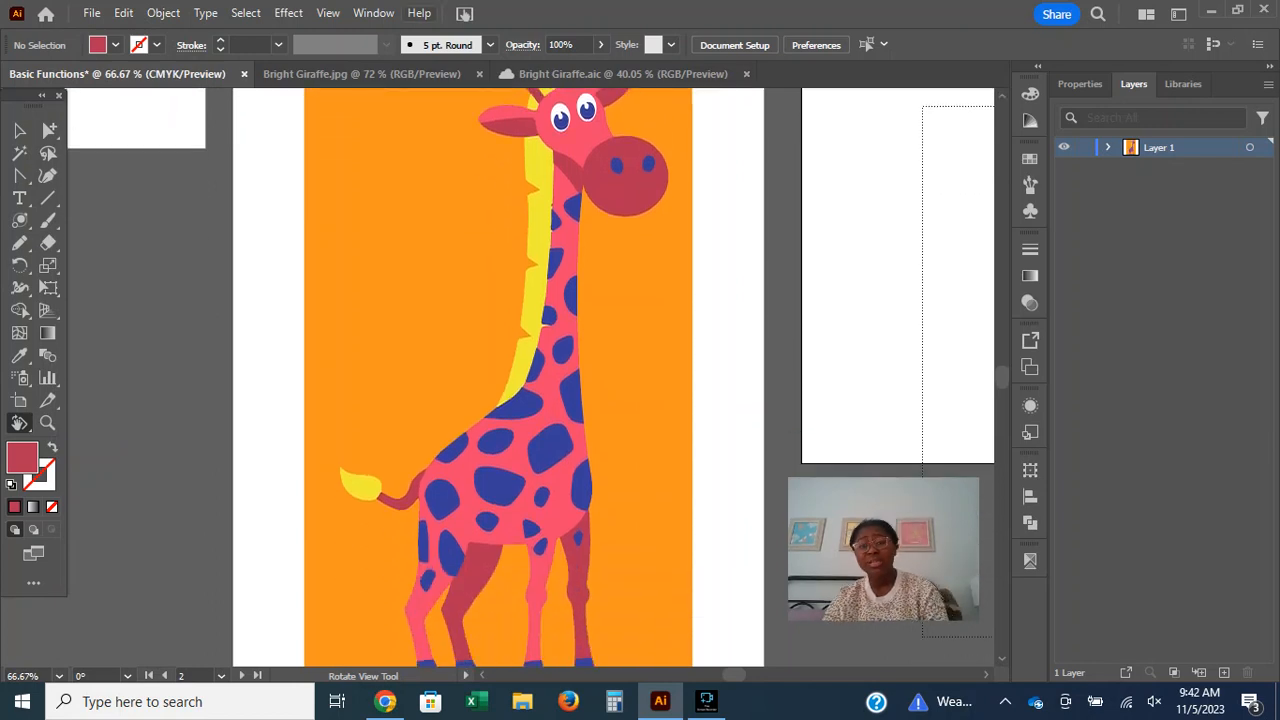
# Step the document zoom through 12.5%, 16.67% and 33.33%, ending at 50%.
pyautogui.click(59, 676)
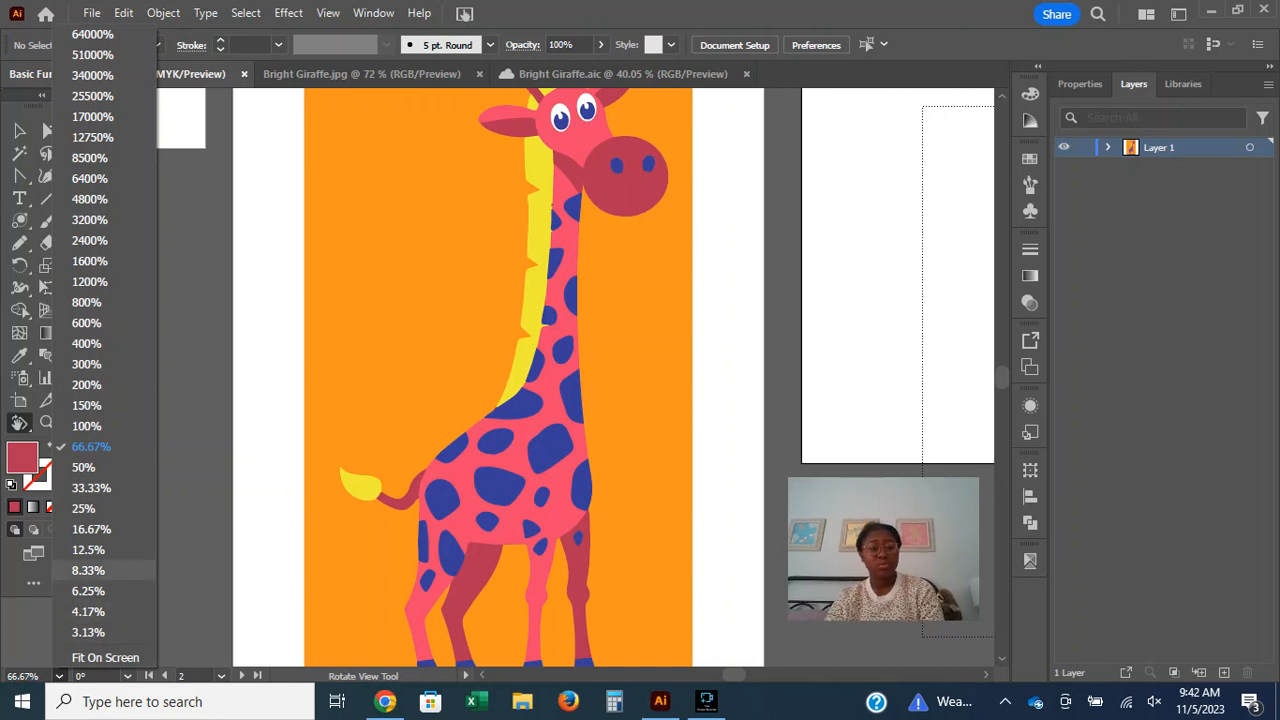
pyautogui.click(90, 550)
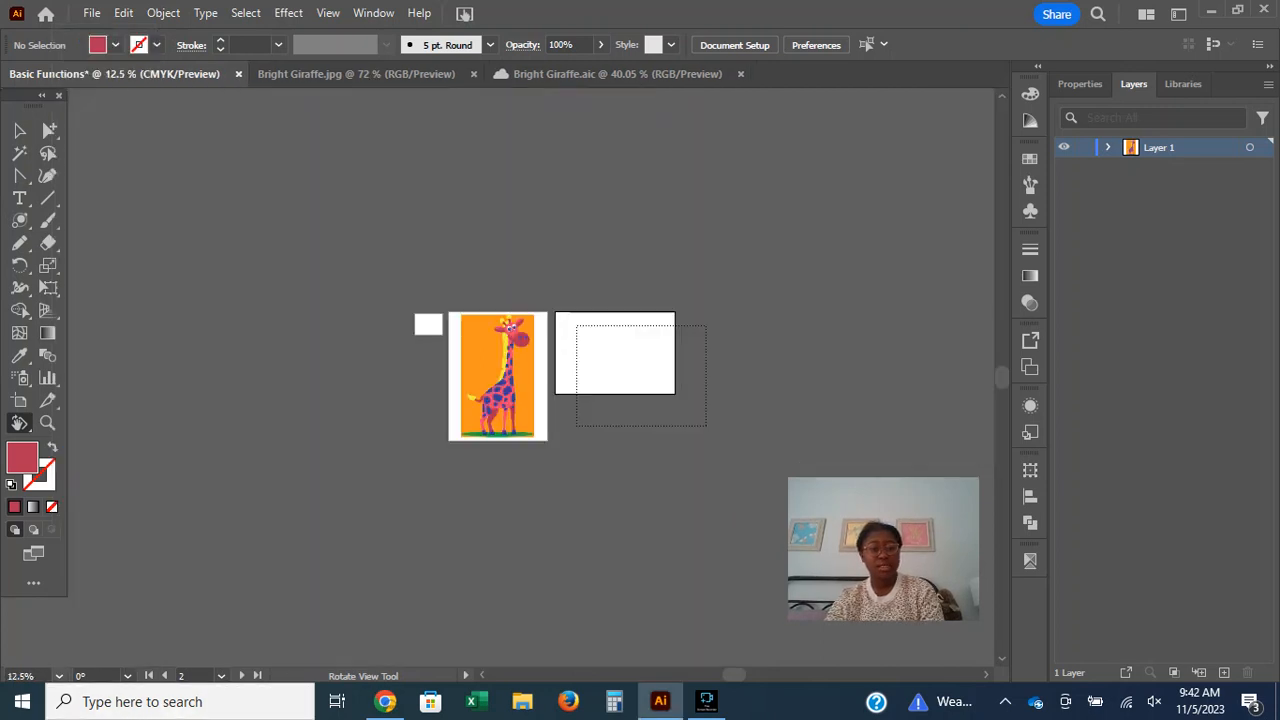
pyautogui.click(59, 676)
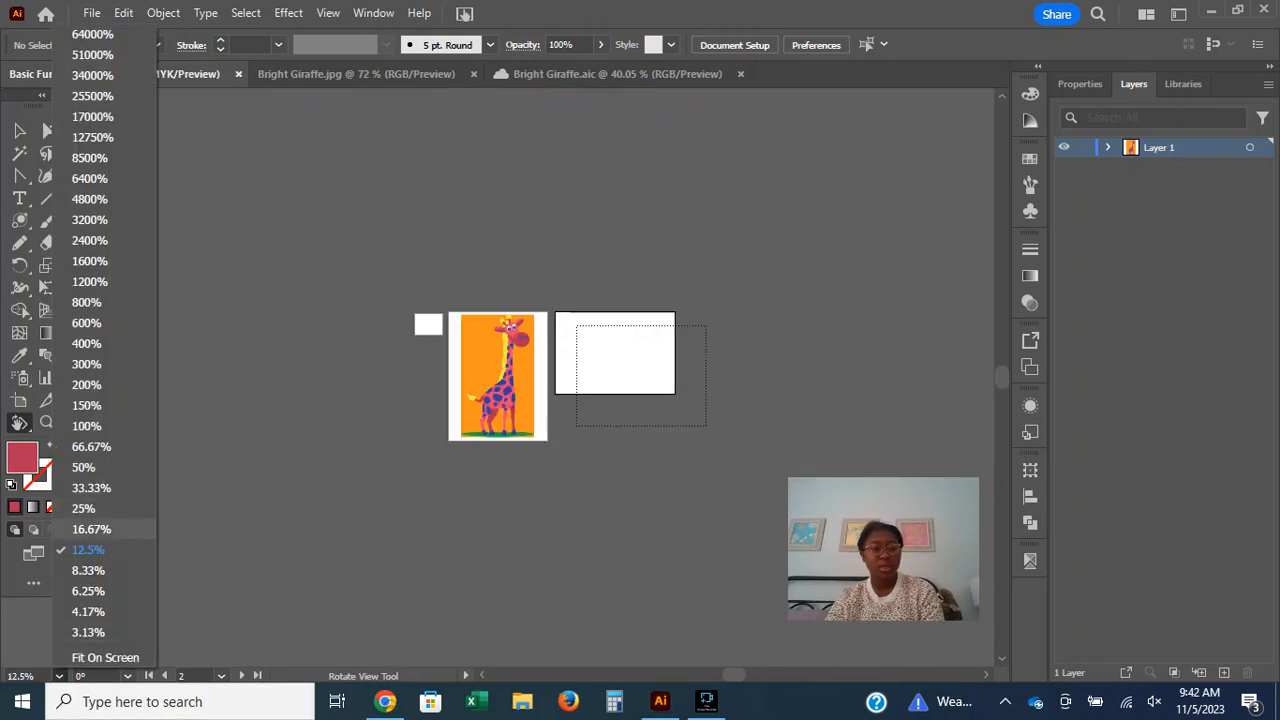
pyautogui.click(80, 509)
pyautogui.click(59, 676)
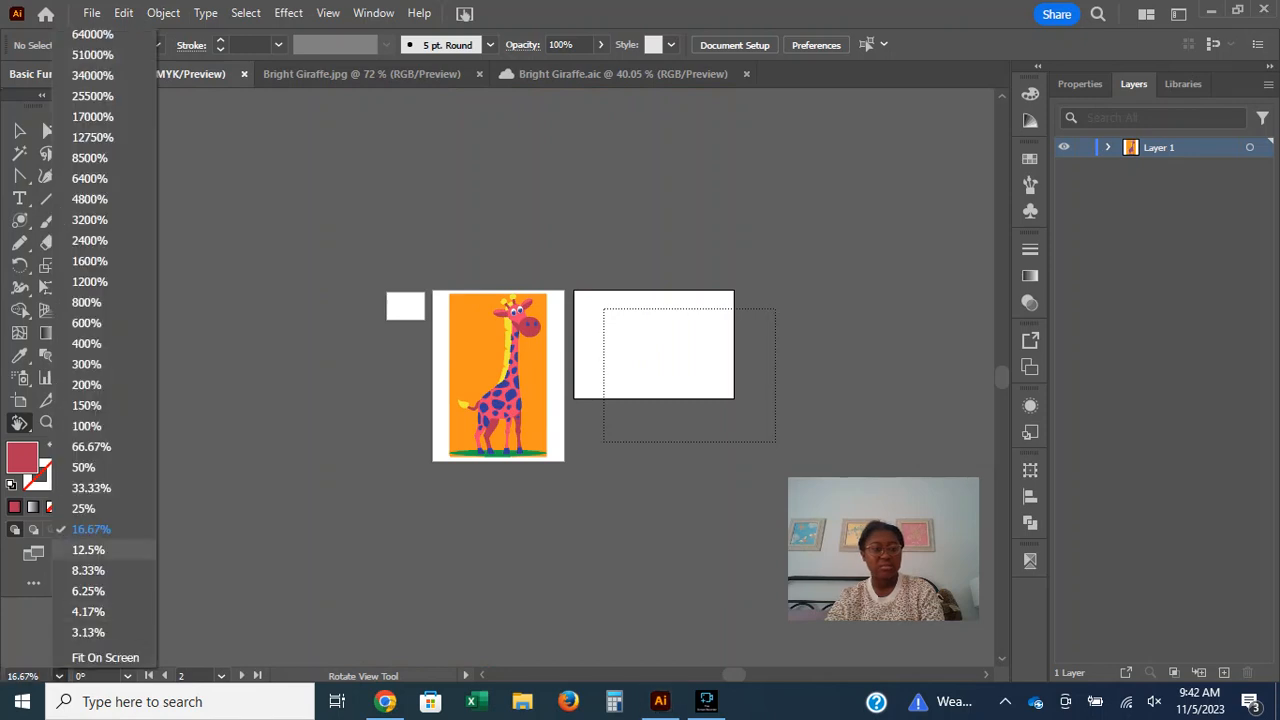
pyautogui.click(90, 487)
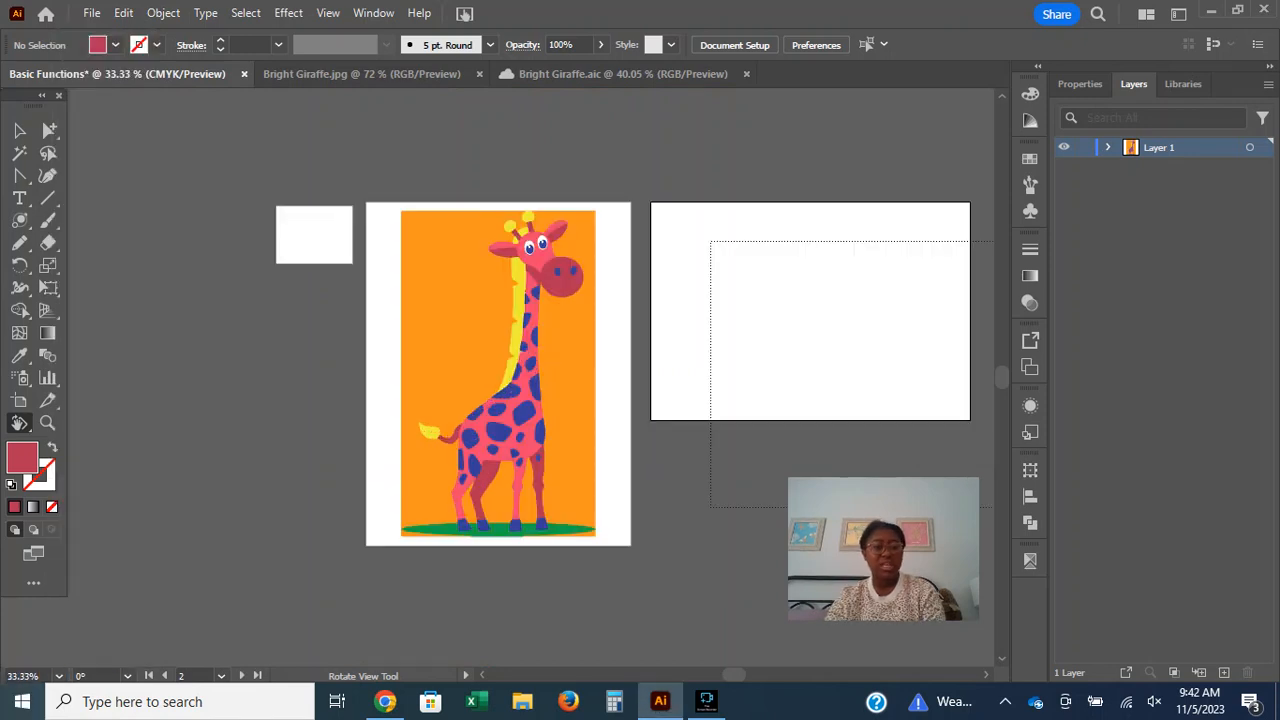
pyautogui.click(59, 676)
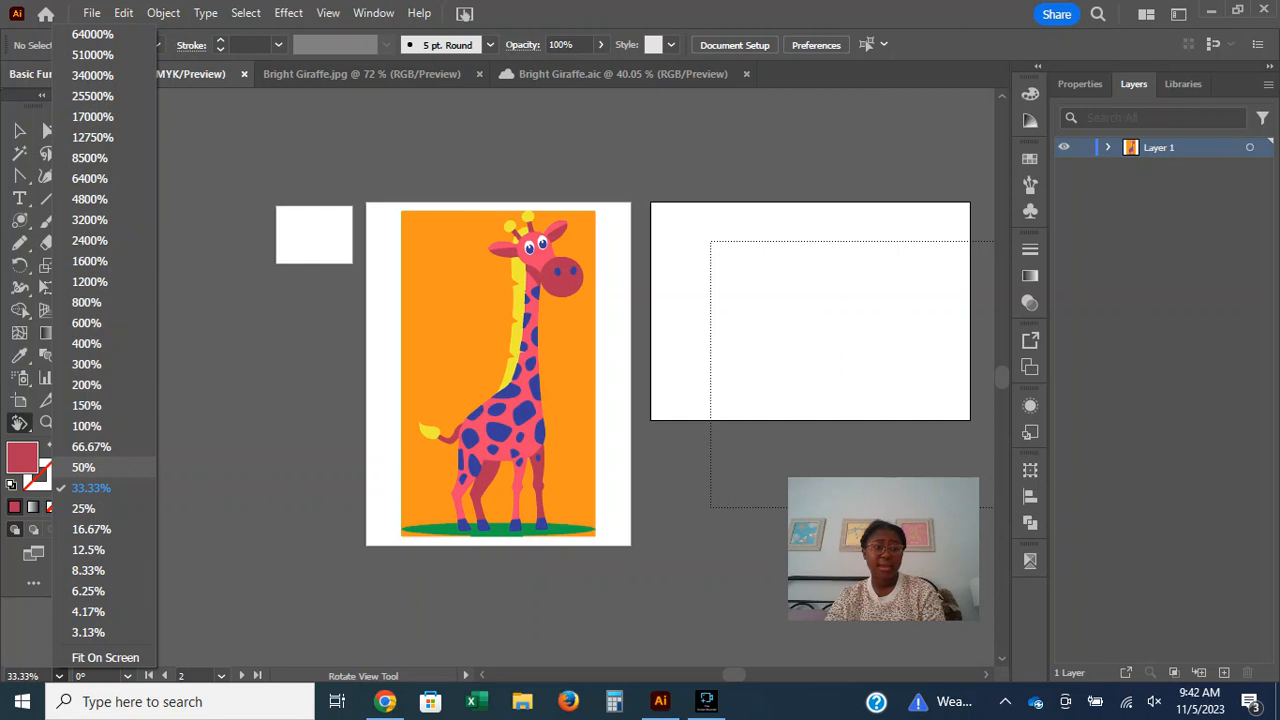
pyautogui.click(83, 467)
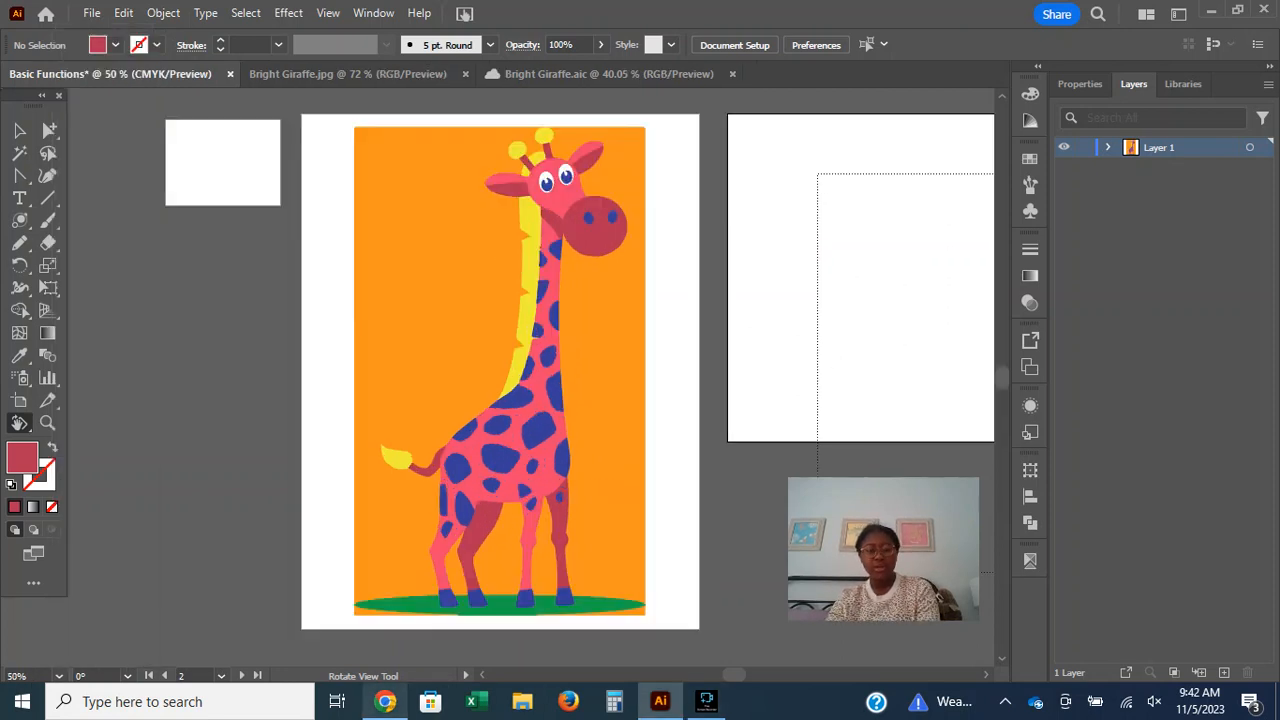
# Switch to Chrome and read the Paint tools section of the Tools in Illustrator page, including the Gradient and Mesh tool descriptions.
pyautogui.click(385, 701)
pyautogui.scroll(-5, 620, 410)
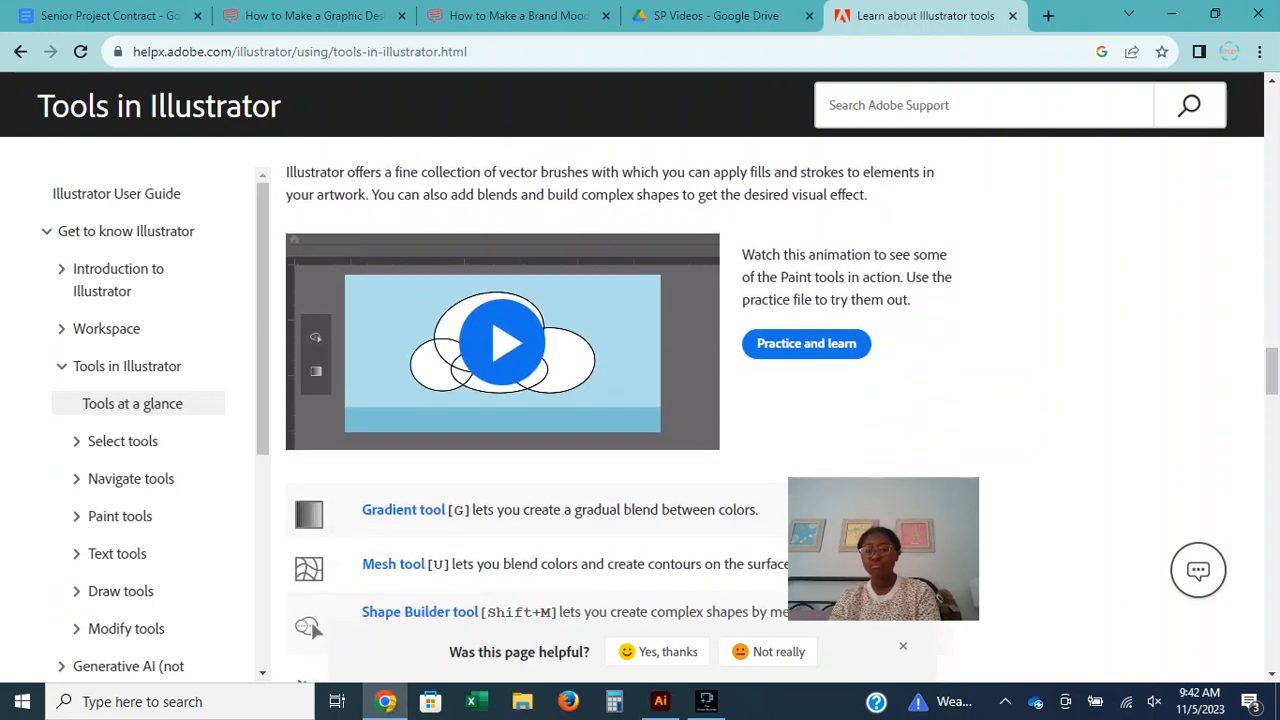
pyautogui.scroll(-2, 620, 410)
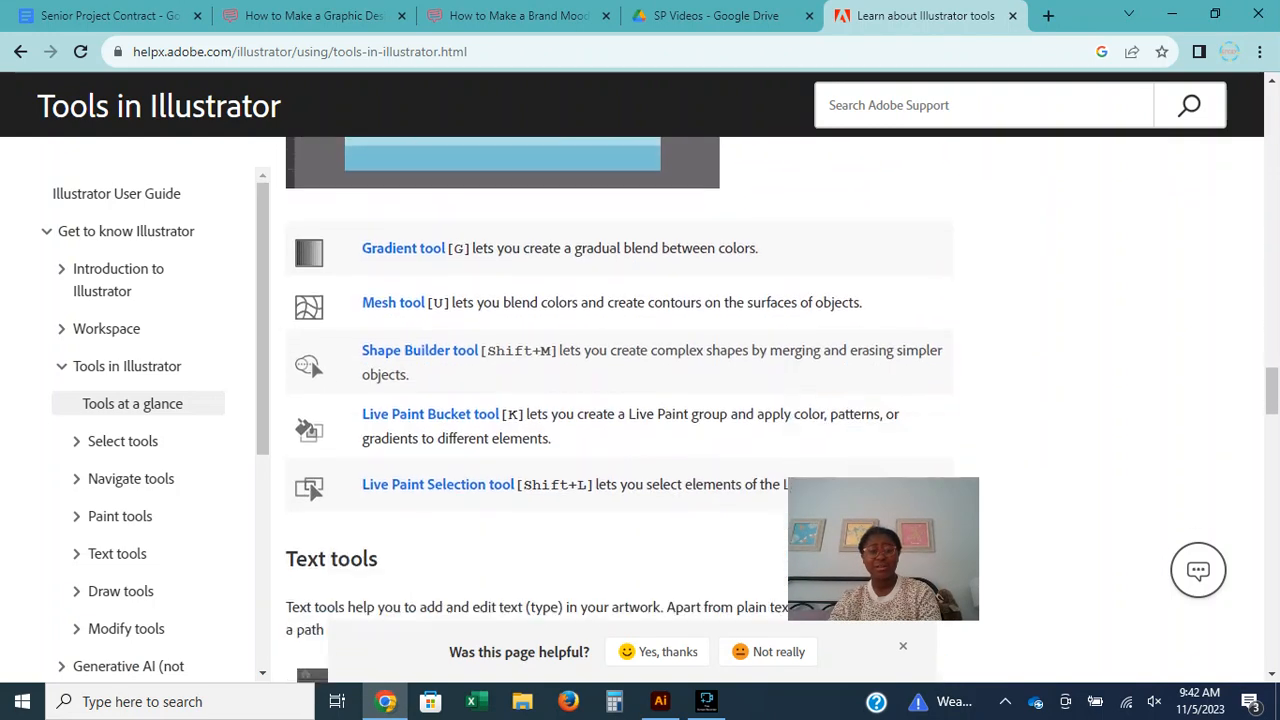
pyautogui.scroll(1, 620, 410)
pyautogui.scroll(-1, 620, 410)
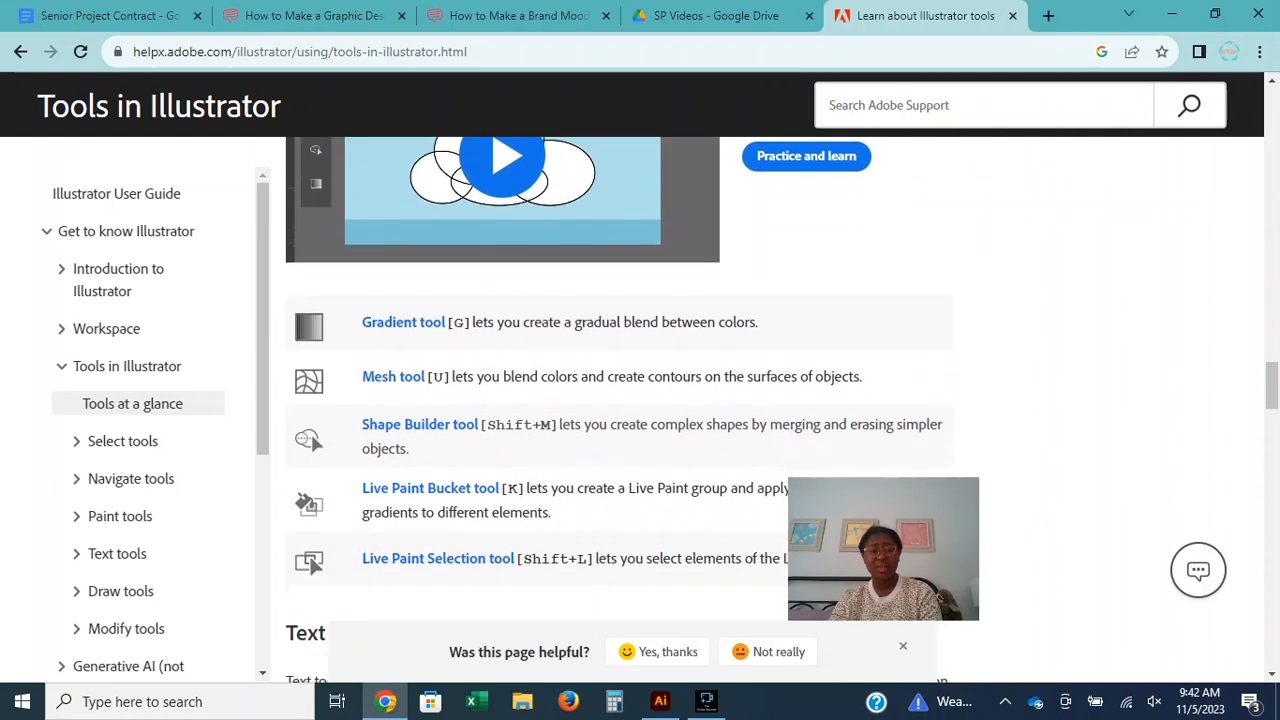
pyautogui.scroll(1, 620, 410)
pyautogui.scroll(-1, 620, 410)
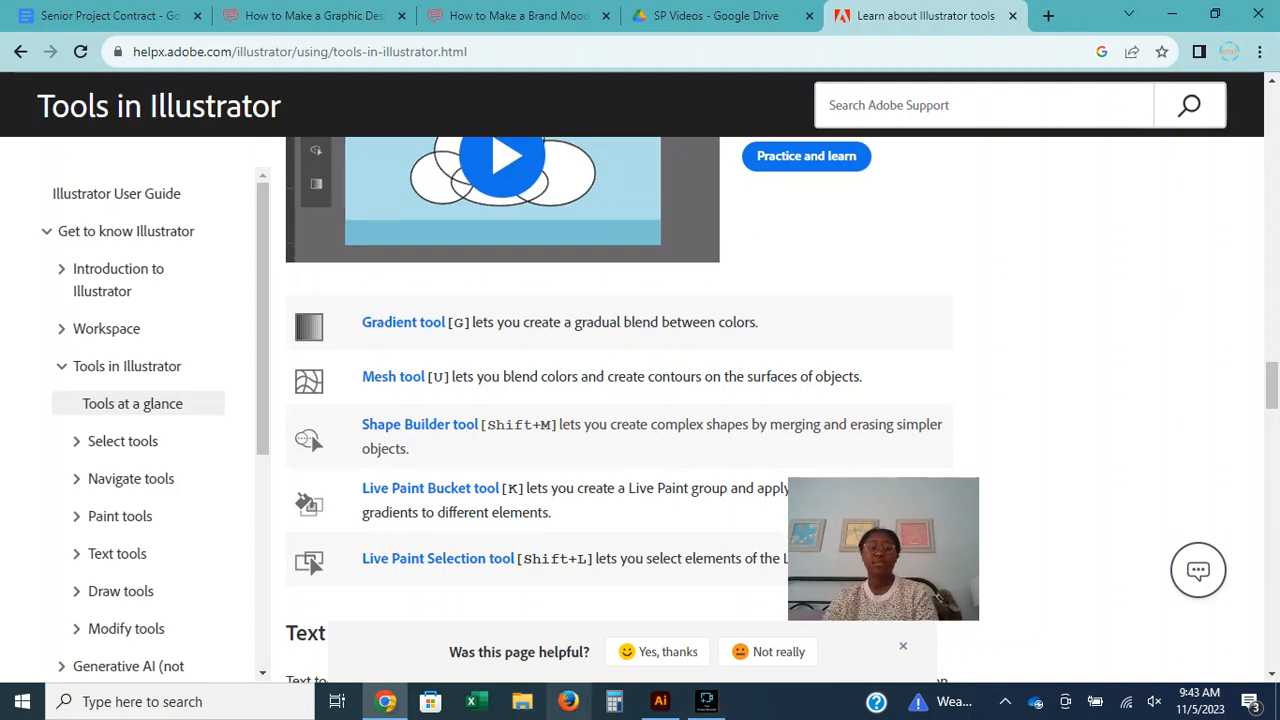
# Switch back to Illustrator, pan to the large blank artboard with the Hand tool, and fit that artboard in the window.
pyautogui.click(659, 701)
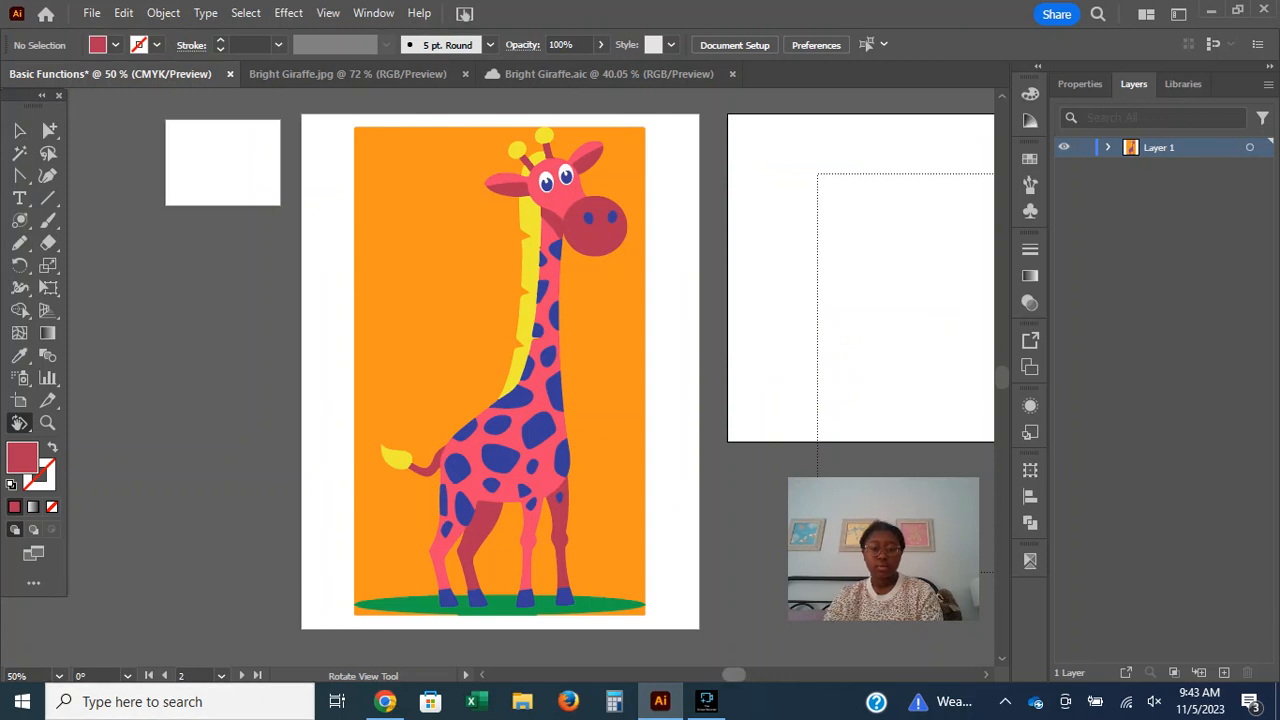
pyautogui.rightClick(19, 423)
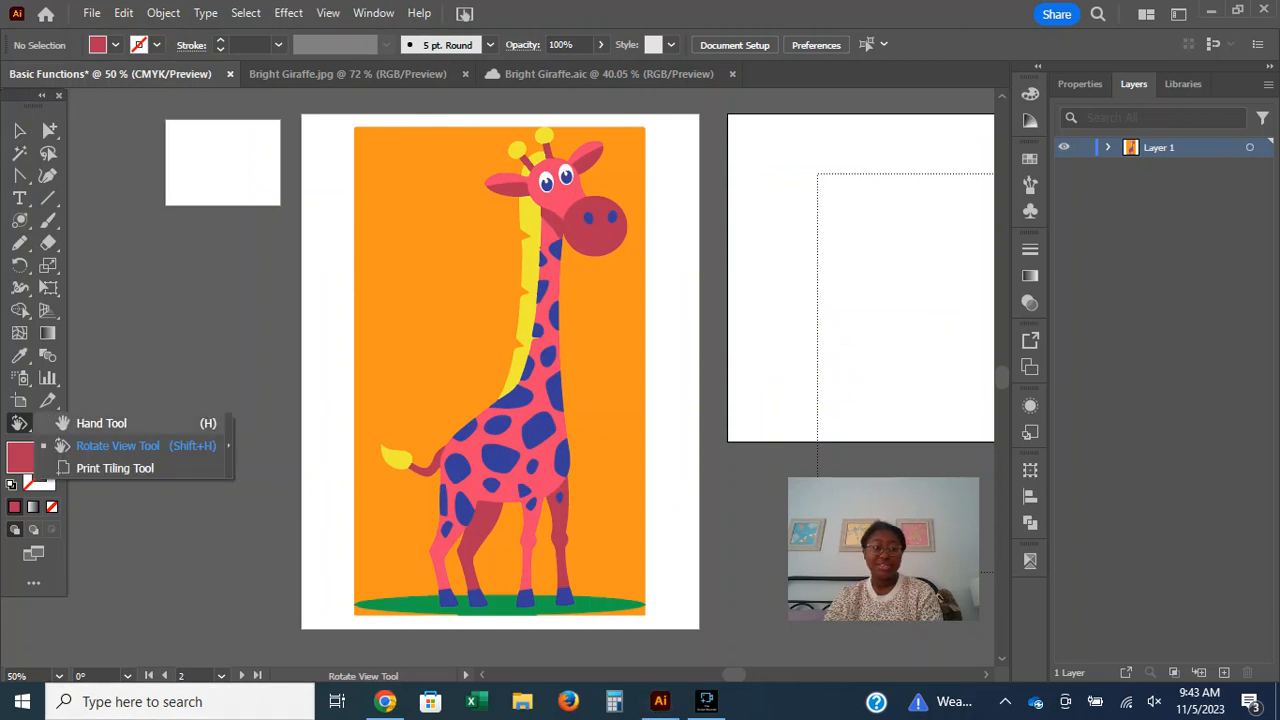
pyautogui.click(100, 423)
pyautogui.moveTo(560, 350); pyautogui.dragTo(31, 403)
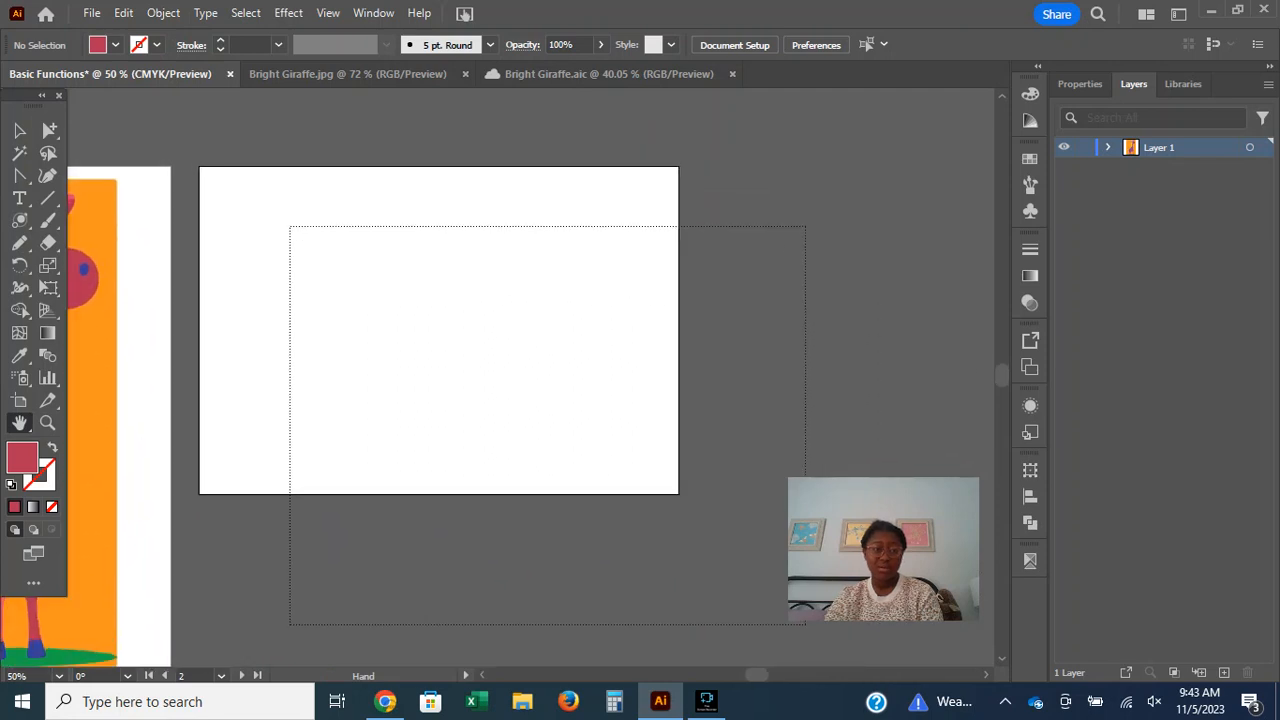
pyautogui.hotkey('ctrl', '0')
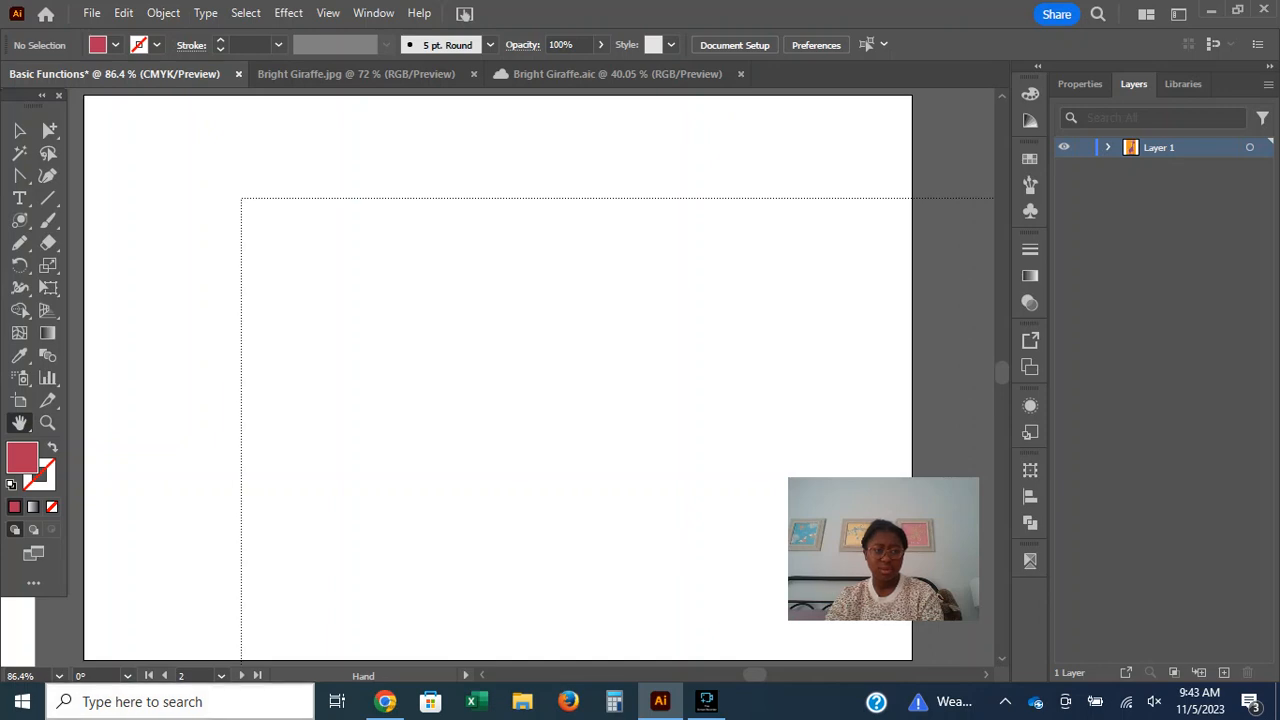
pyautogui.click(59, 676)
pyautogui.press('Escape')
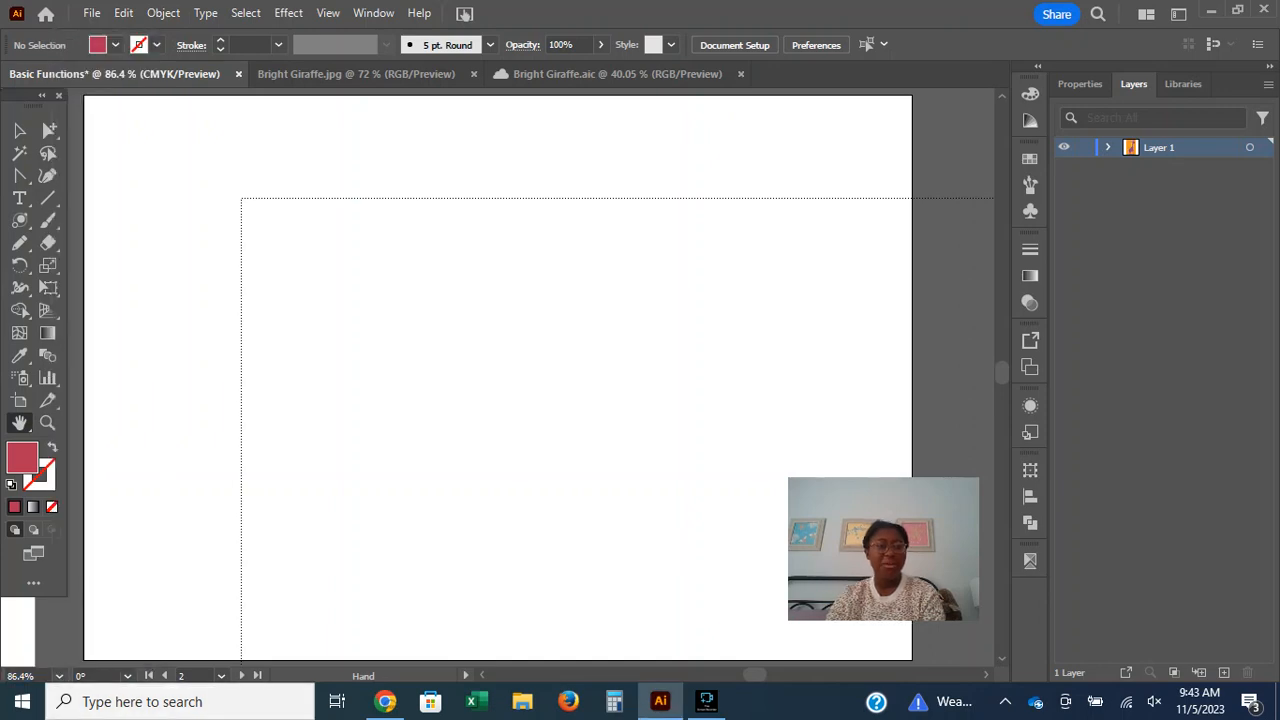
# Reposition the printable area with the Print Tiling tool so its boundary surrounds the large blank artboard.
pyautogui.click(20, 423)
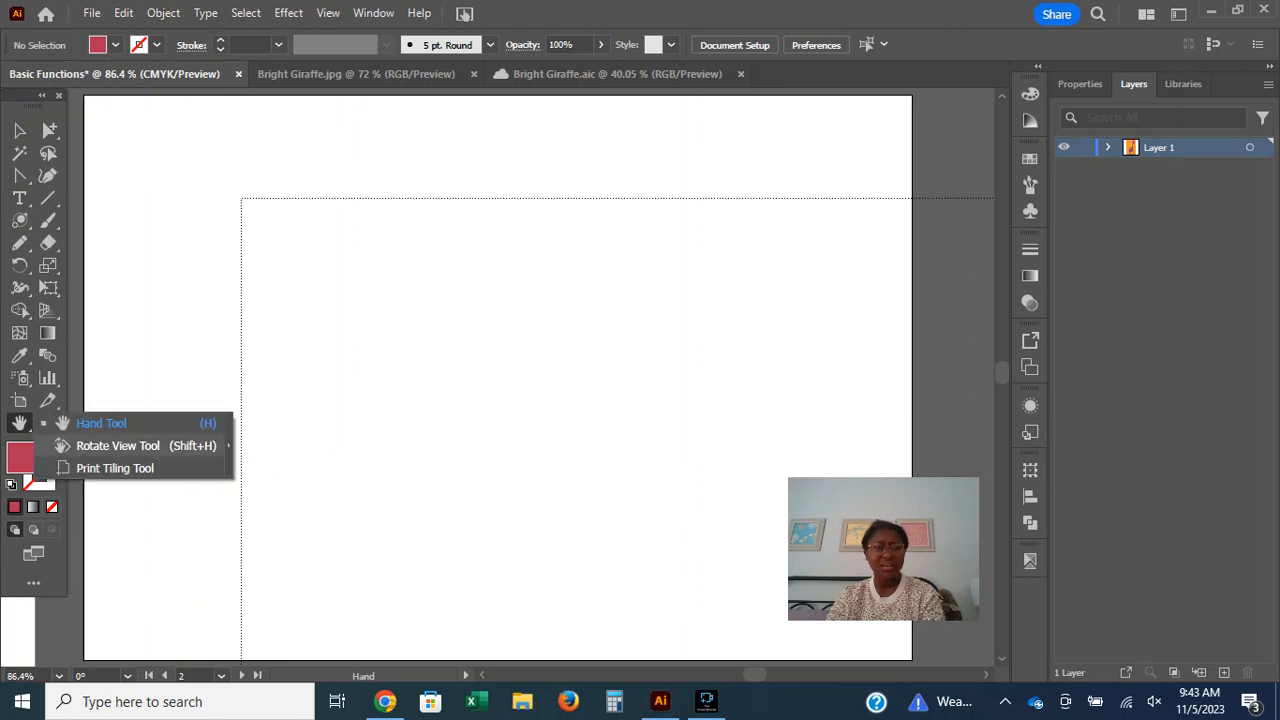
pyautogui.click(110, 466)
pyautogui.moveTo(398, 198); pyautogui.dragTo(326, 550)
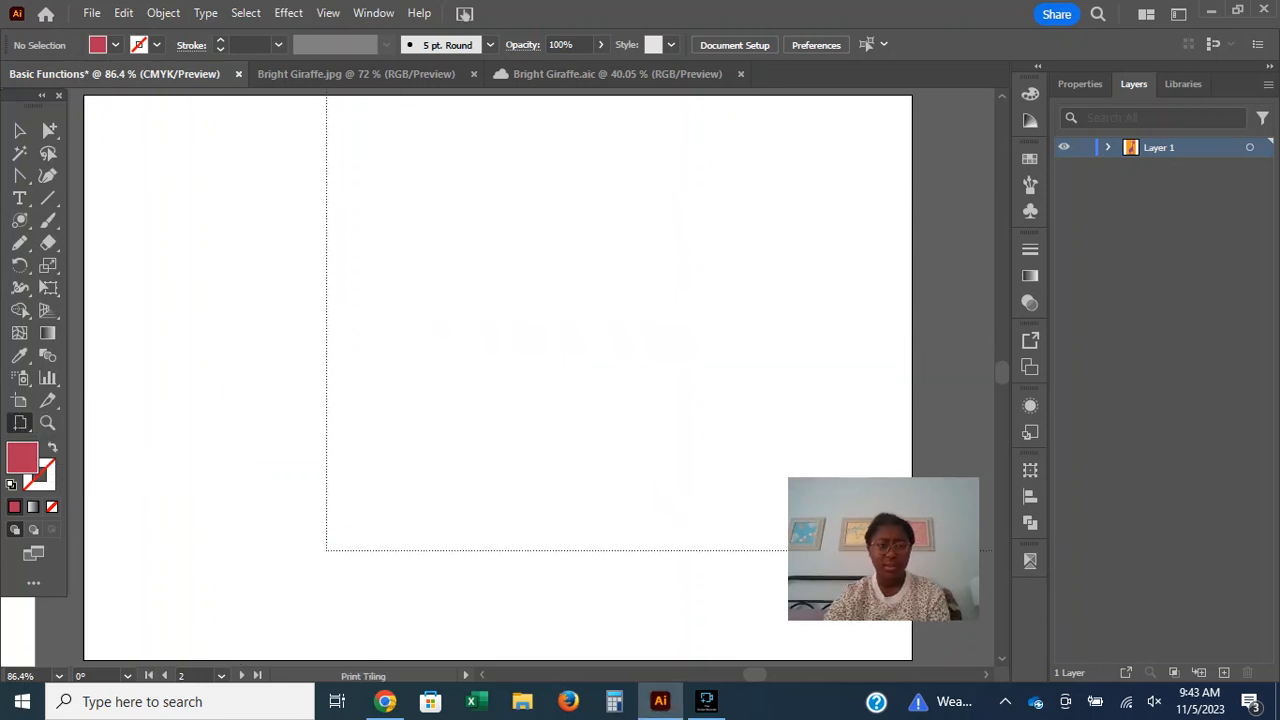
pyautogui.moveTo(335, 551); pyautogui.dragTo(985, 610)
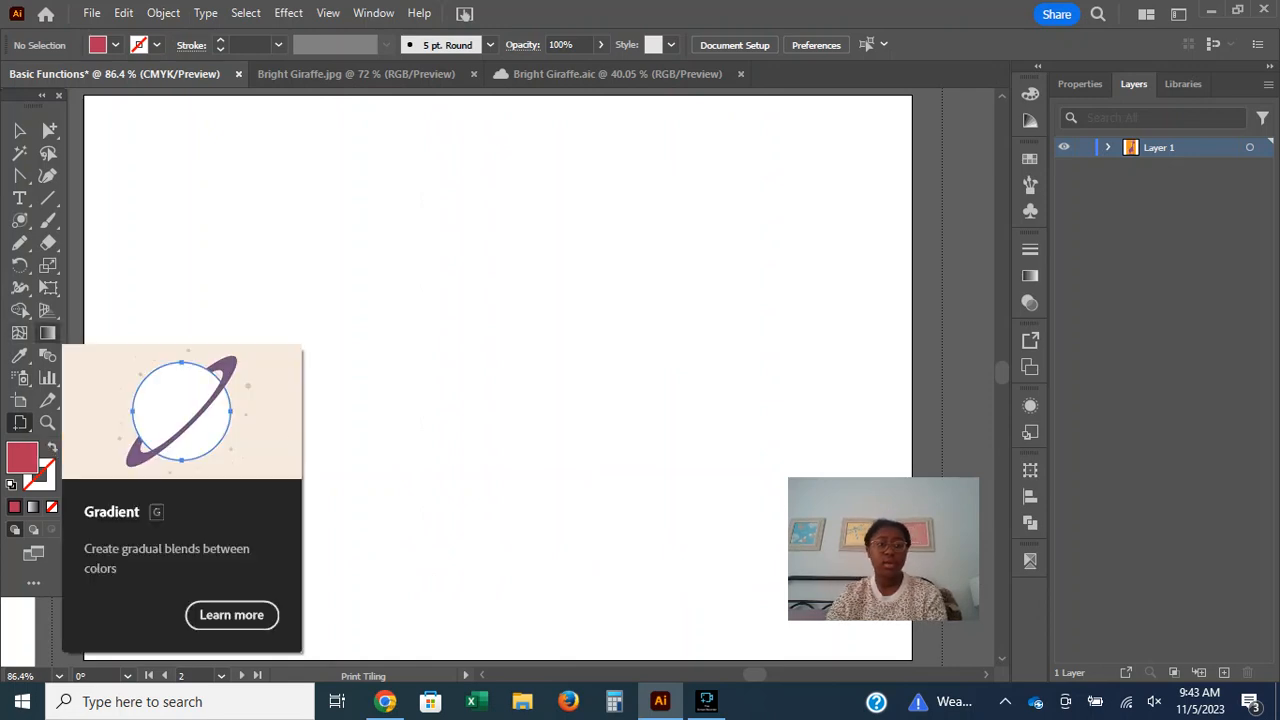
# Draw a large red circle on the left half of the blank artboard with the Ellipse tool.
pyautogui.click(47, 333)
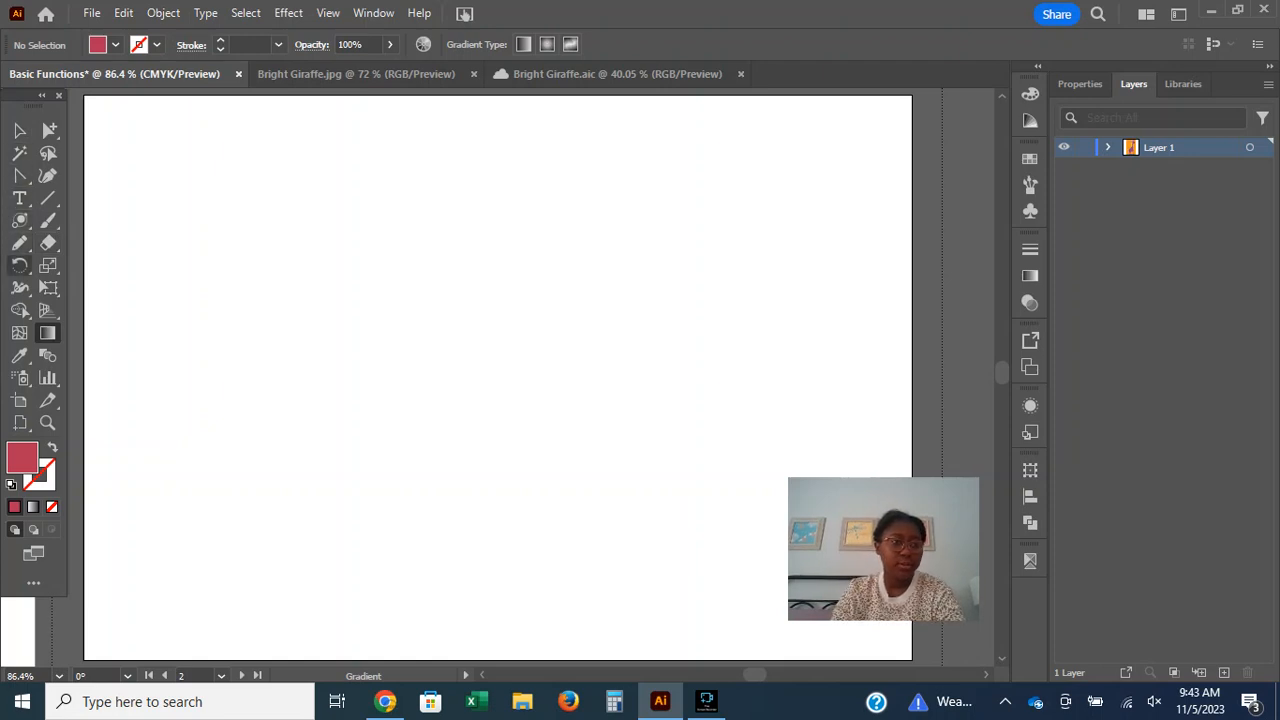
pyautogui.click(19, 220)
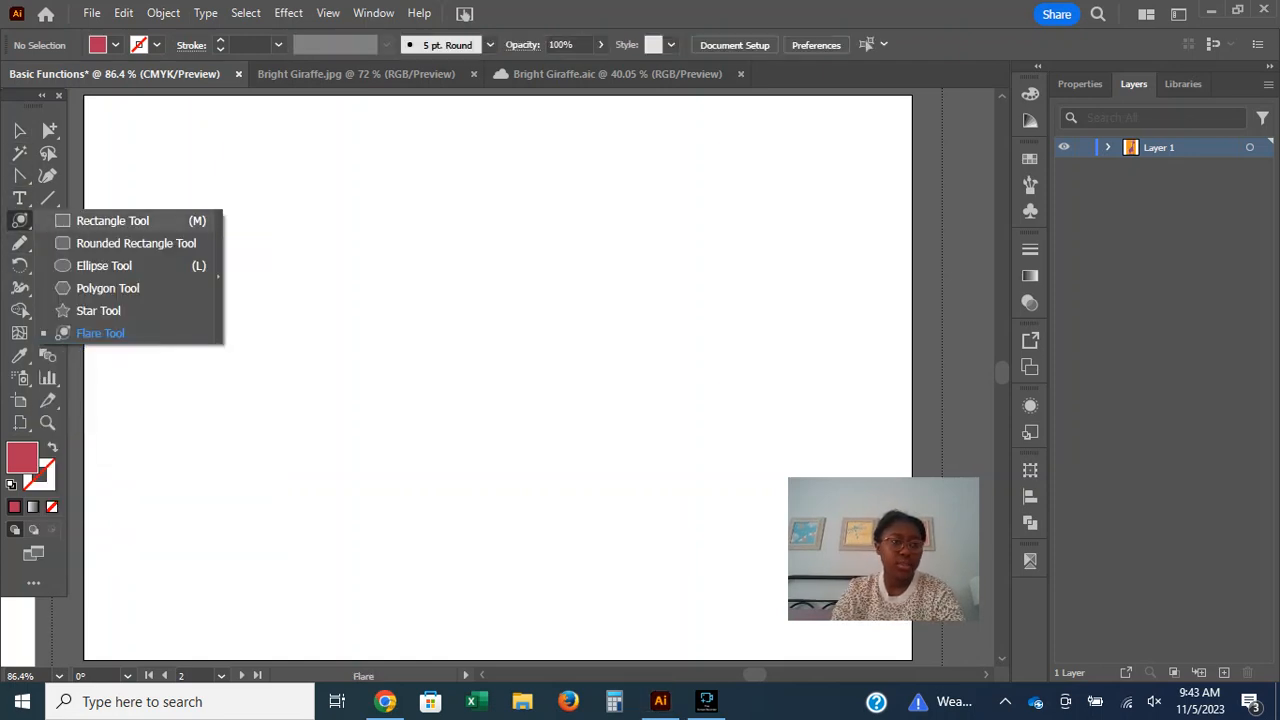
pyautogui.click(104, 265)
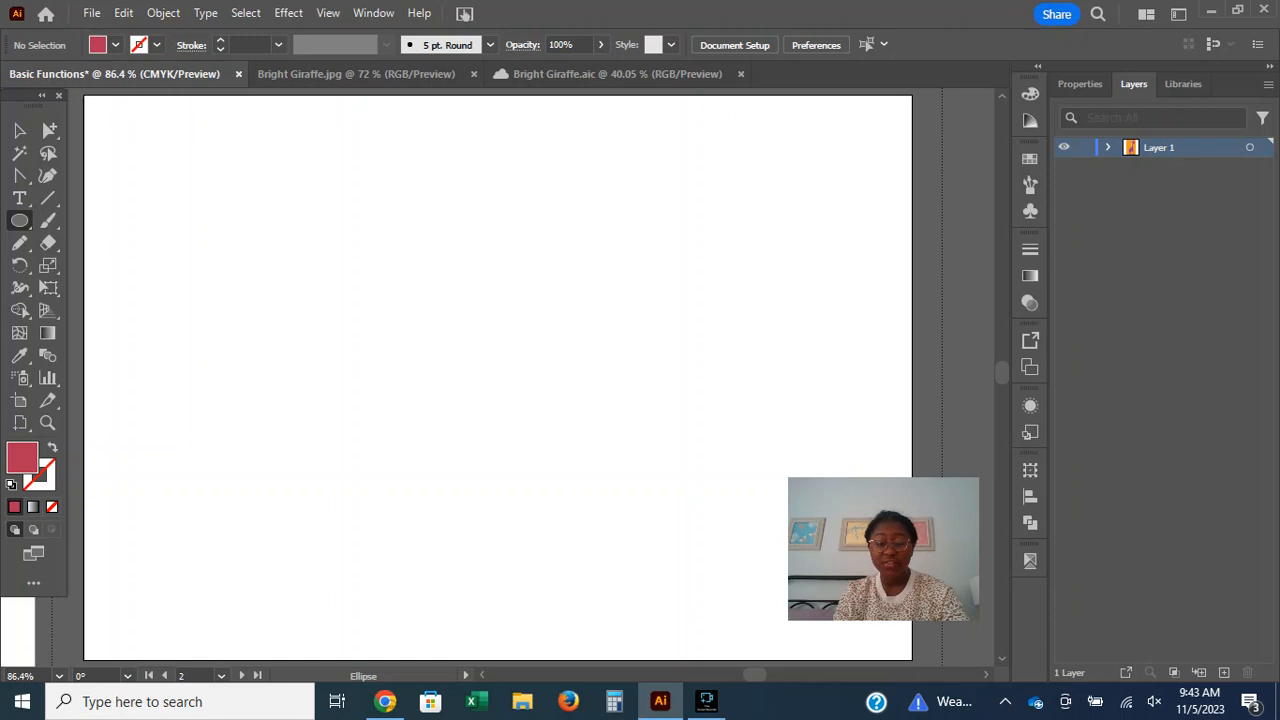
pyautogui.moveTo(178, 194); pyautogui.dragTo(518, 534)
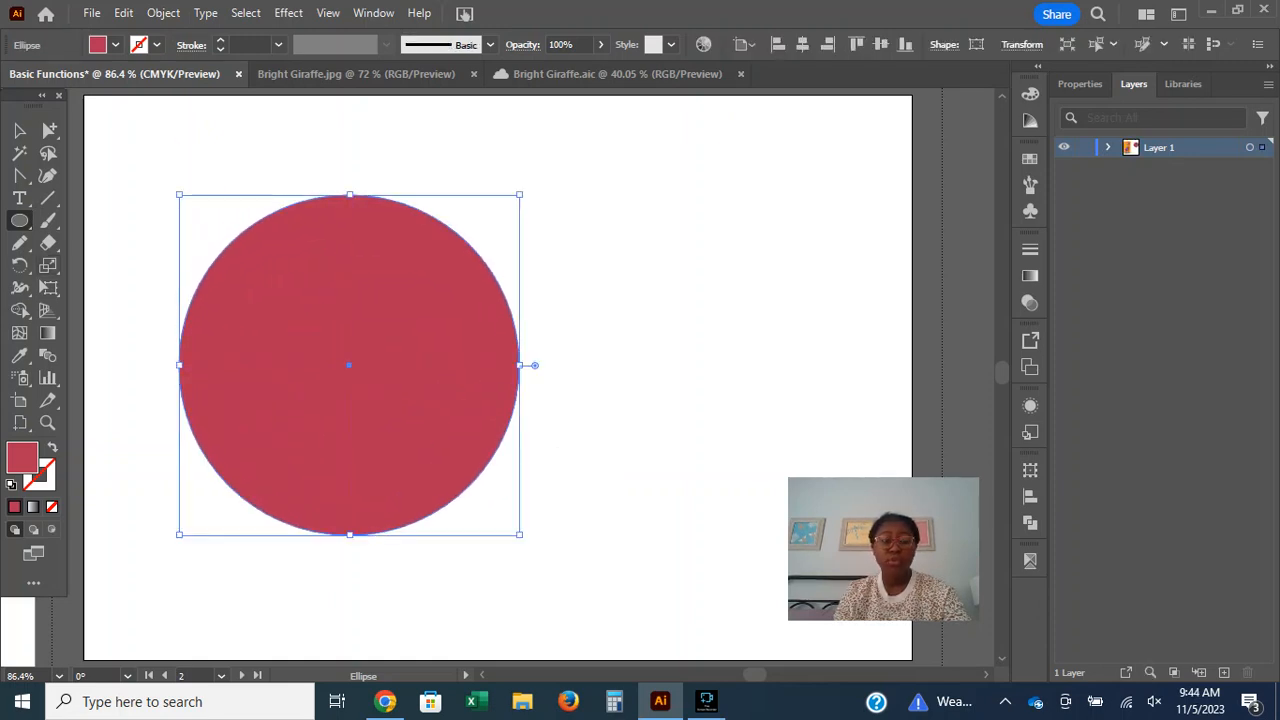
# Draw a red square beside the circle with the Rectangle tool and a small star about 67 pt wide in the artboard's upper-left corner.
pyautogui.click(19, 220)
pyautogui.click(112, 220)
pyautogui.moveTo(605, 205); pyautogui.dragTo(824, 423)
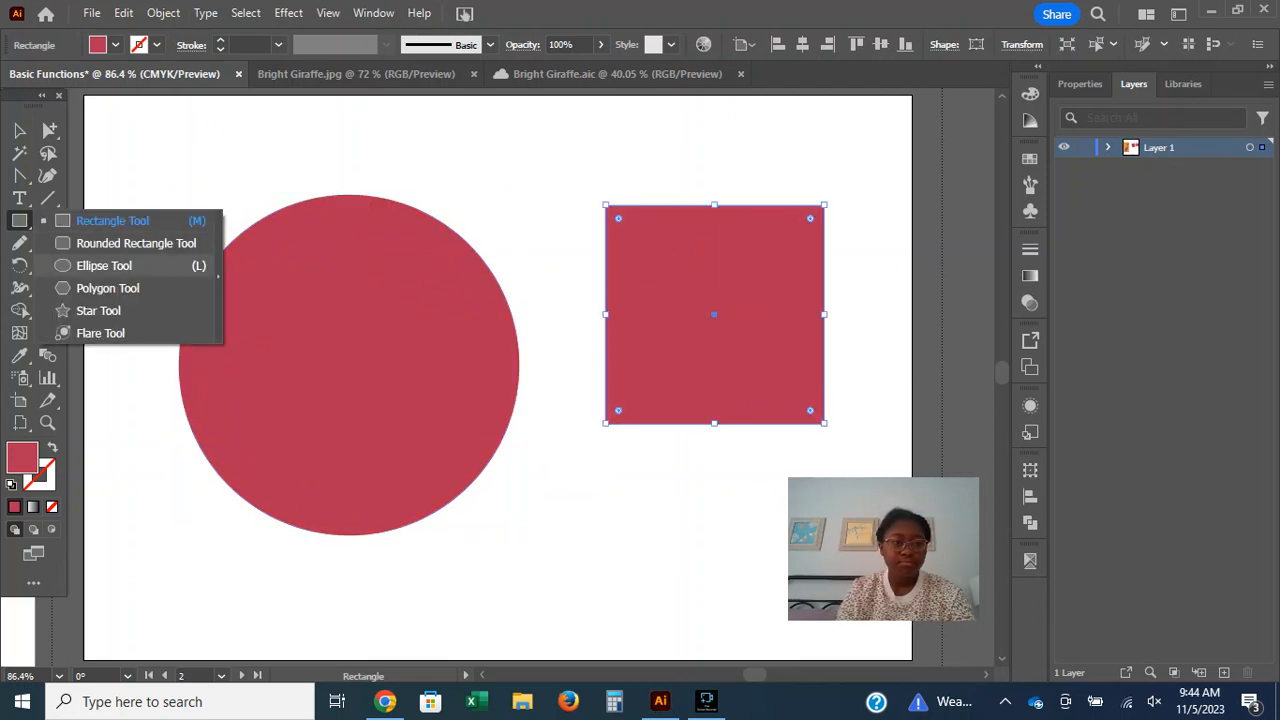
pyautogui.click(98, 310)
pyautogui.moveTo(166, 160); pyautogui.dragTo(228, 214)
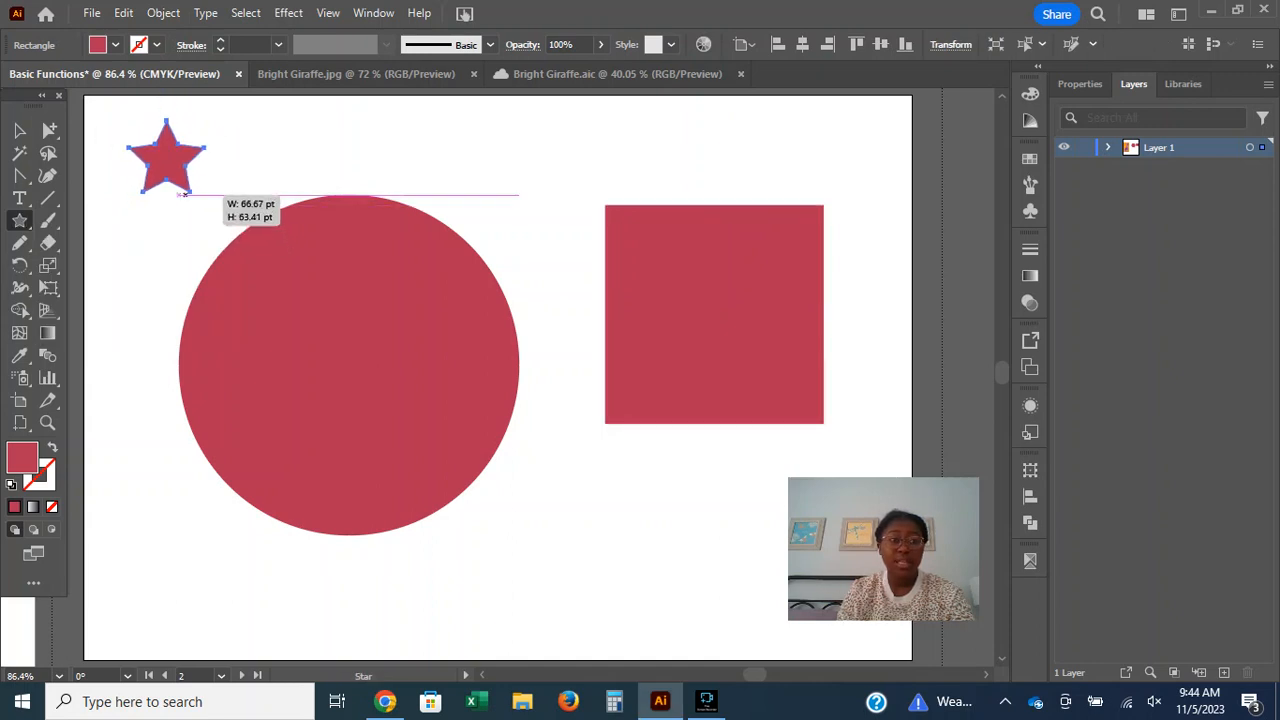
pyautogui.moveTo(325, 155); pyautogui.dragTo(373, 237)
pyautogui.hotkey('ctrl', 'z')
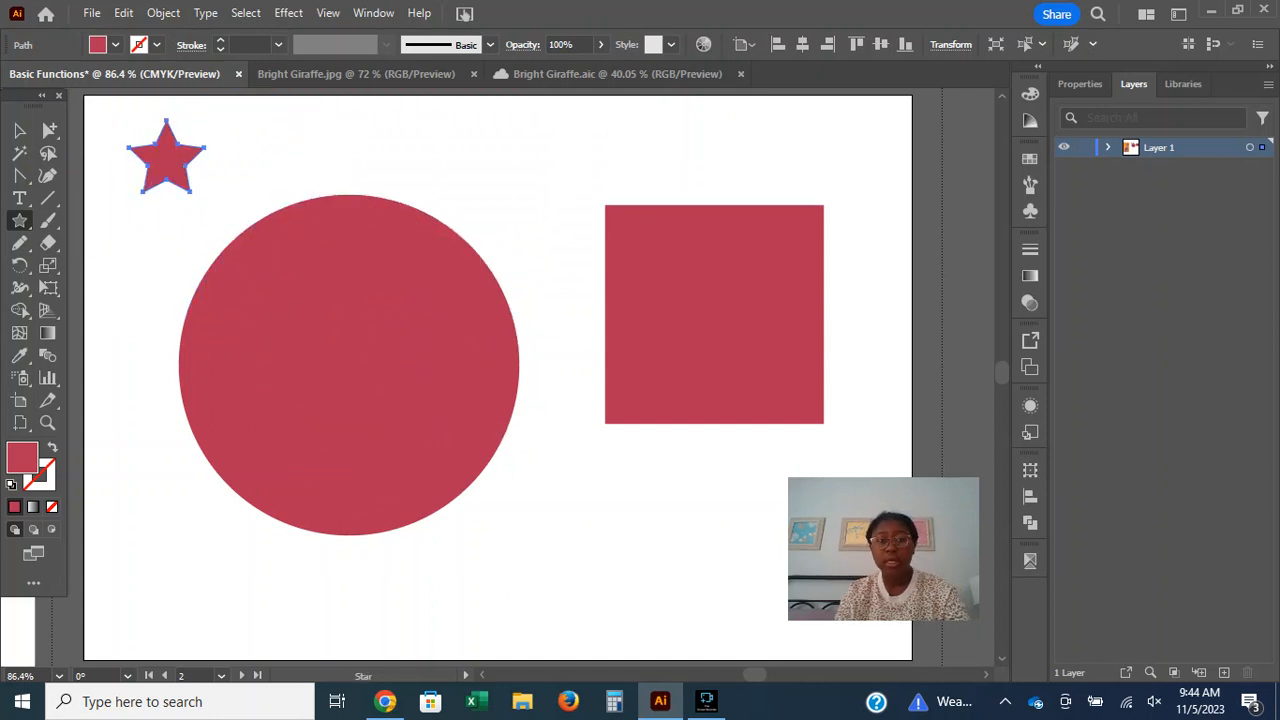
pyautogui.moveTo(525, 255); pyautogui.dragTo(632, 492)
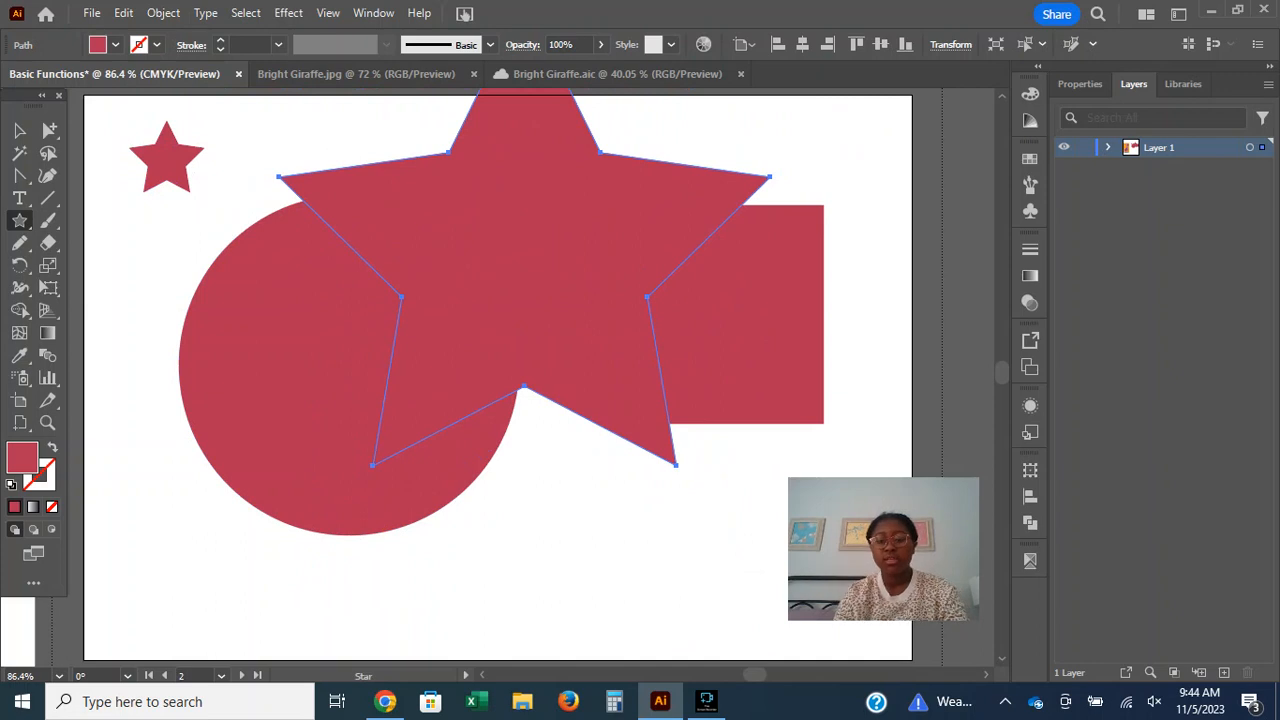
pyautogui.press('Delete')
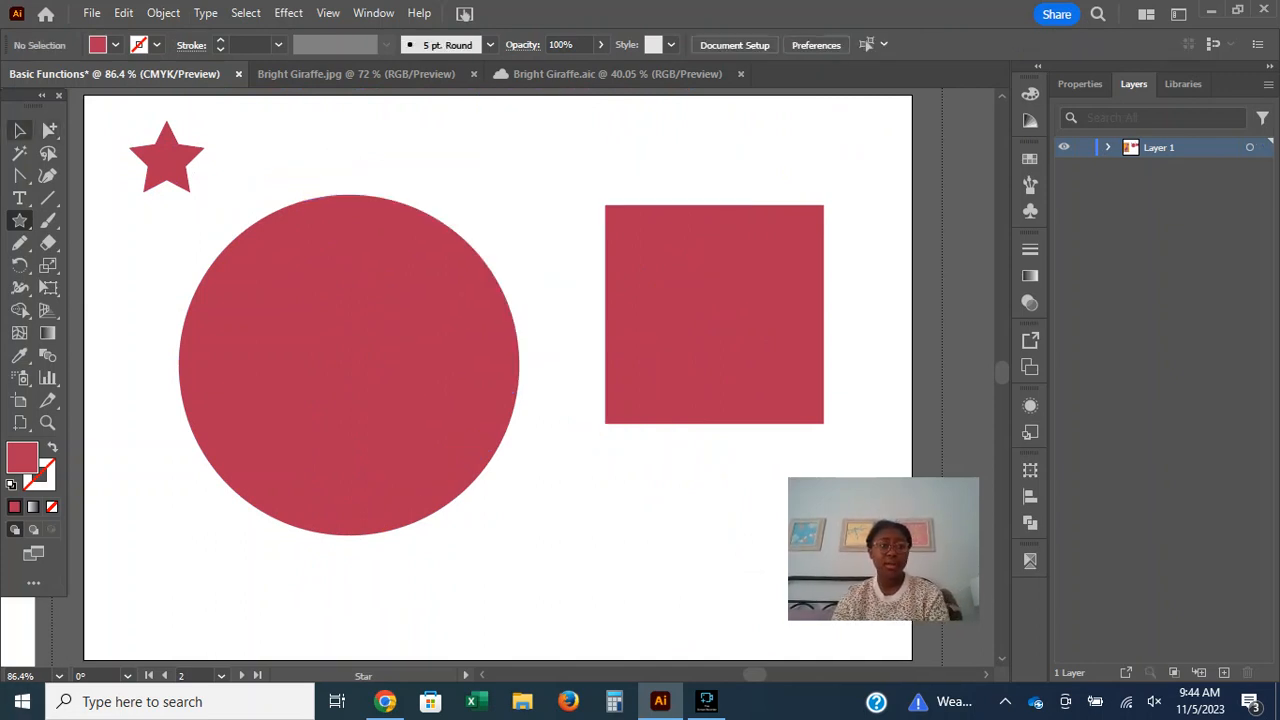
# Select the circle with the Gradient tool, and check the tool's description in Chrome before returning to Illustrator.
pyautogui.click(48, 333)
pyautogui.click(325, 352)
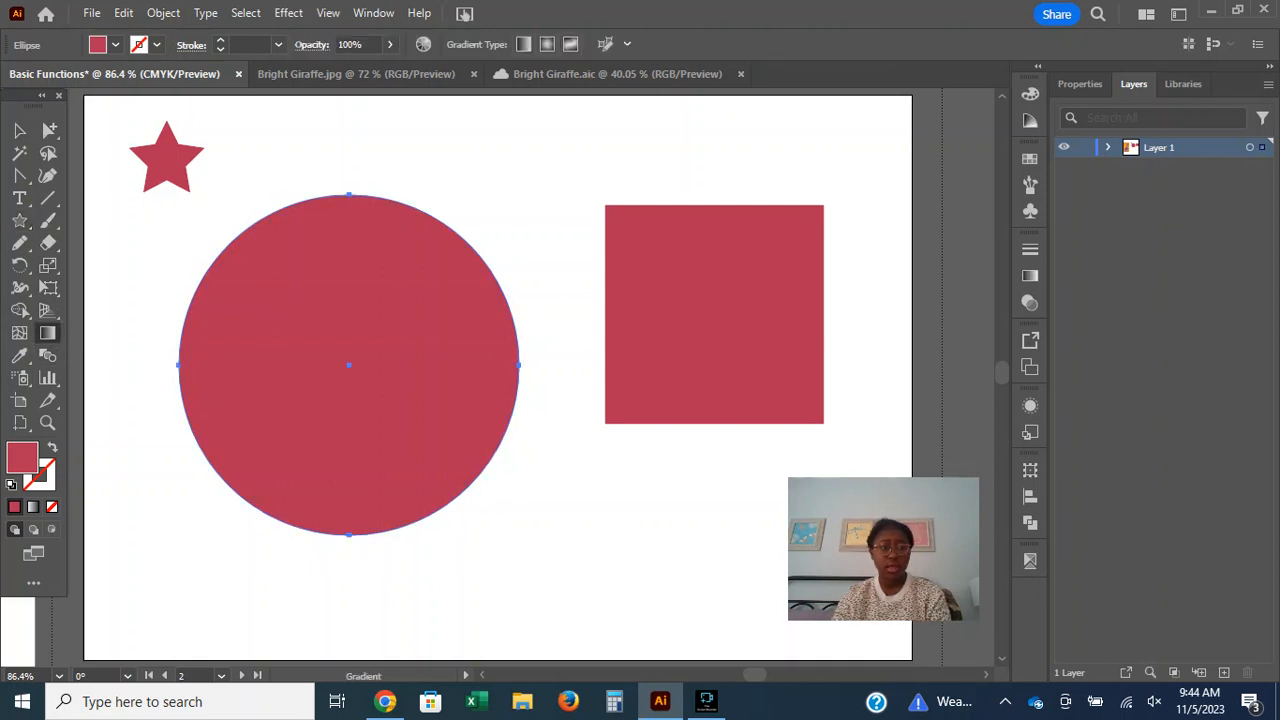
pyautogui.click(385, 701)
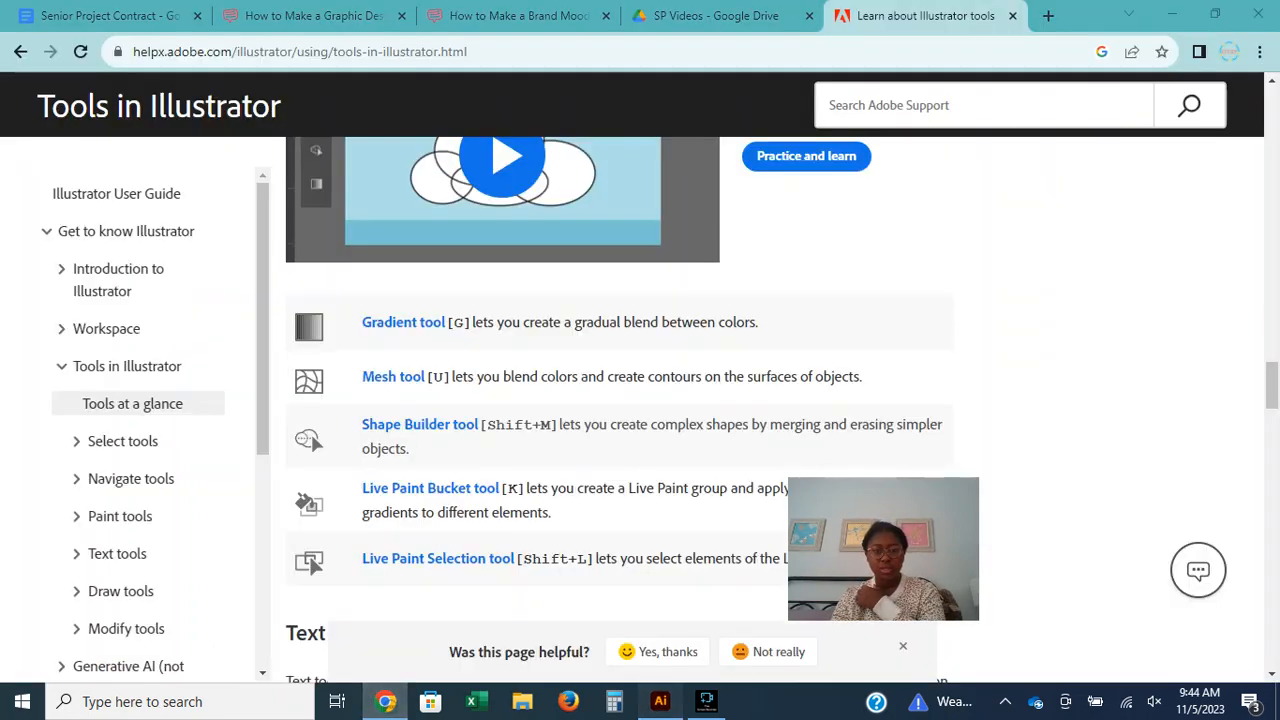
pyautogui.click(660, 701)
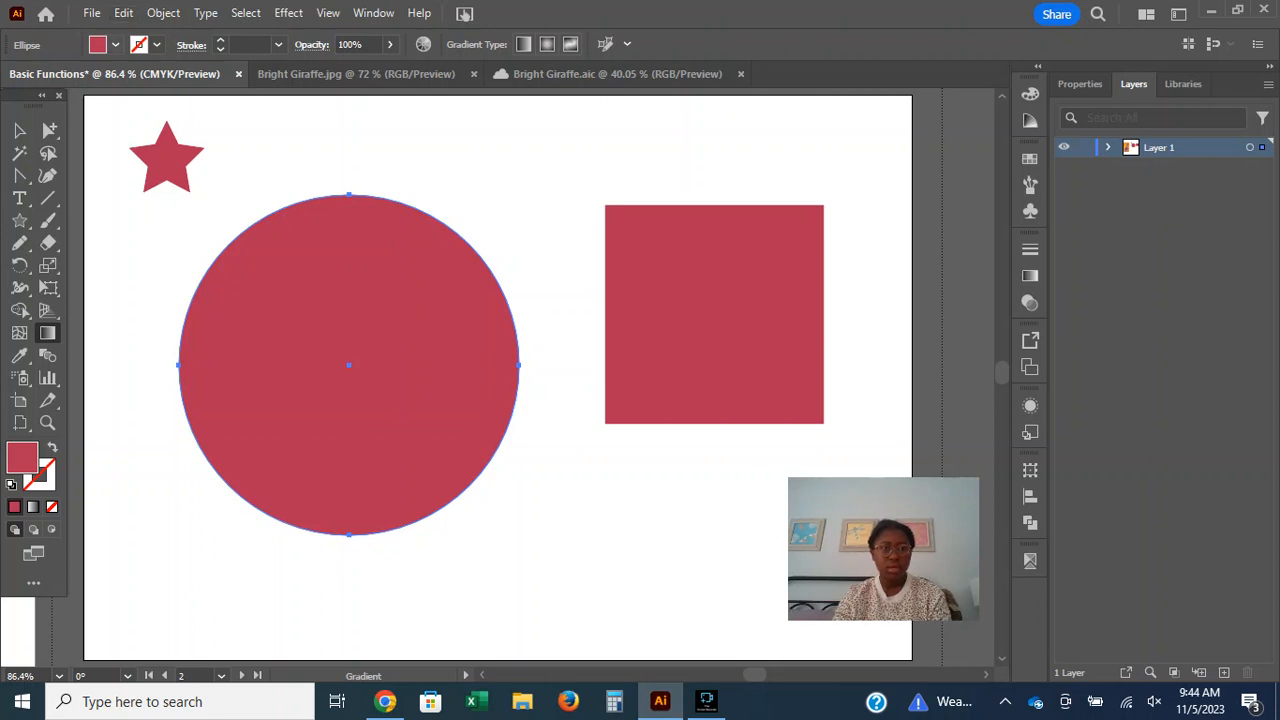
# Fill the circle with orange, and replace that fill with the yellow-to-red linear gradient swatch.
pyautogui.click(115, 44)
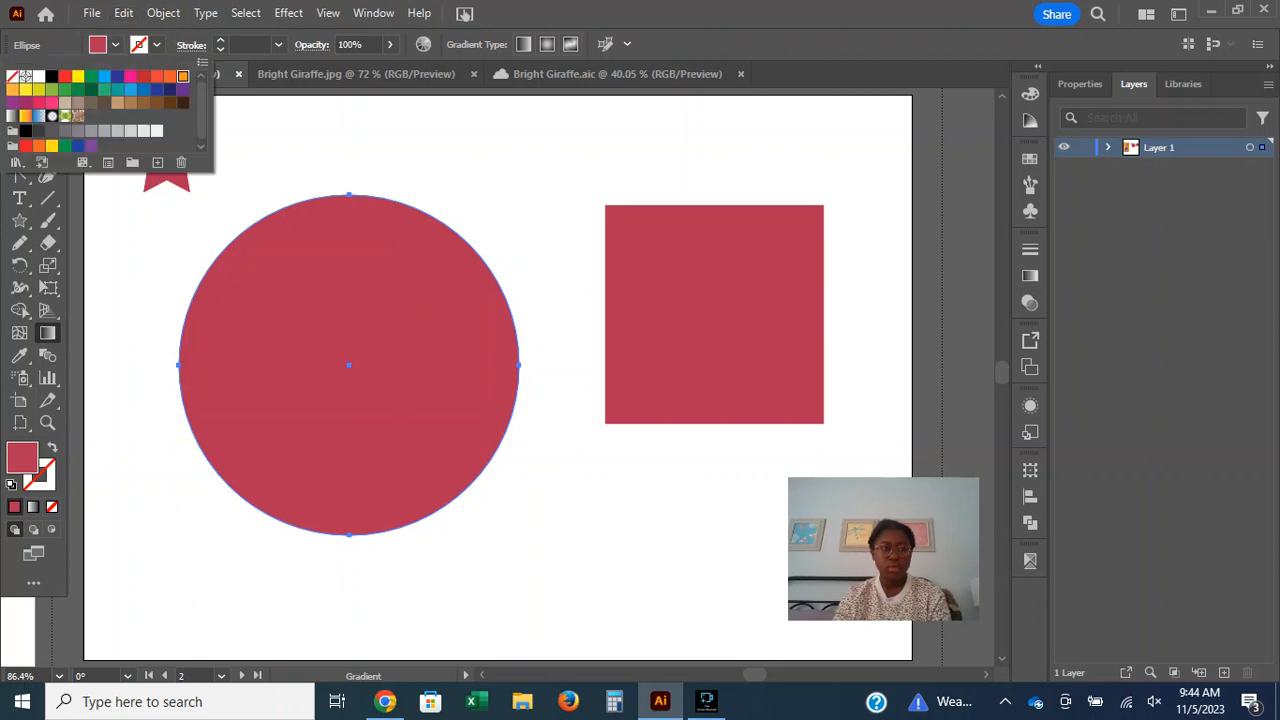
pyautogui.click(182, 76)
pyautogui.press('Escape')
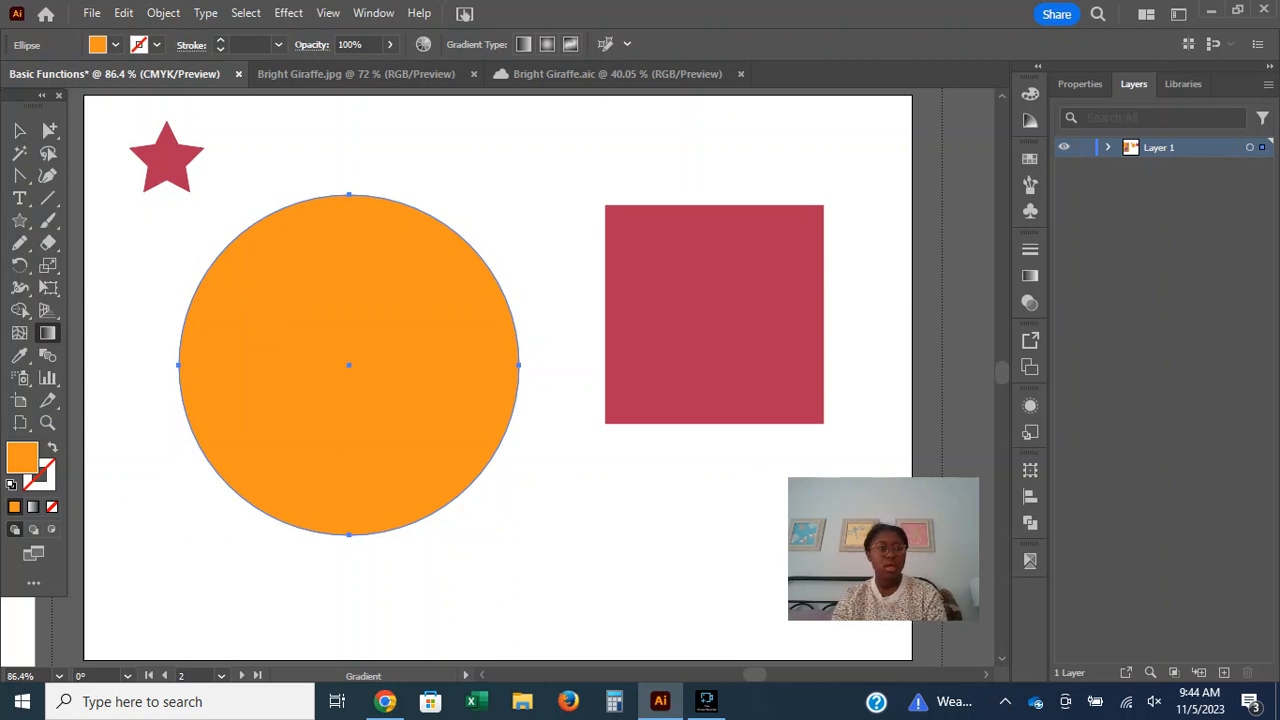
pyautogui.click(115, 44)
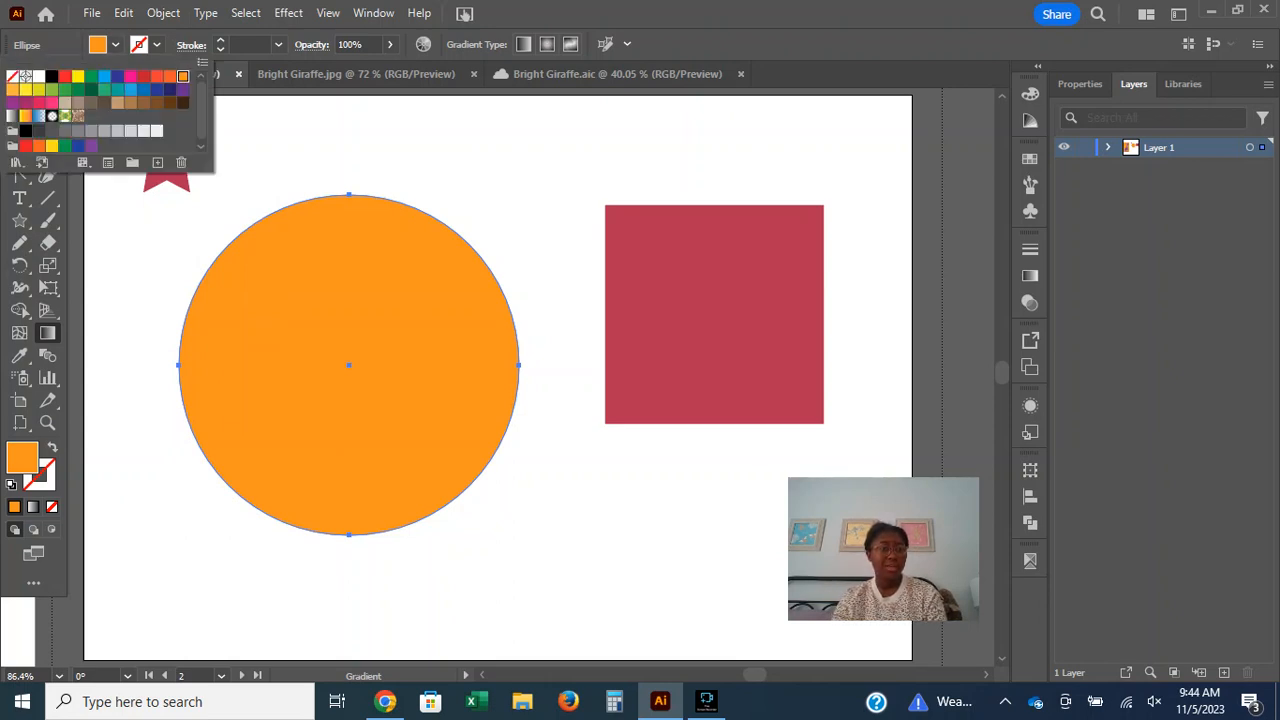
pyautogui.click(26, 116)
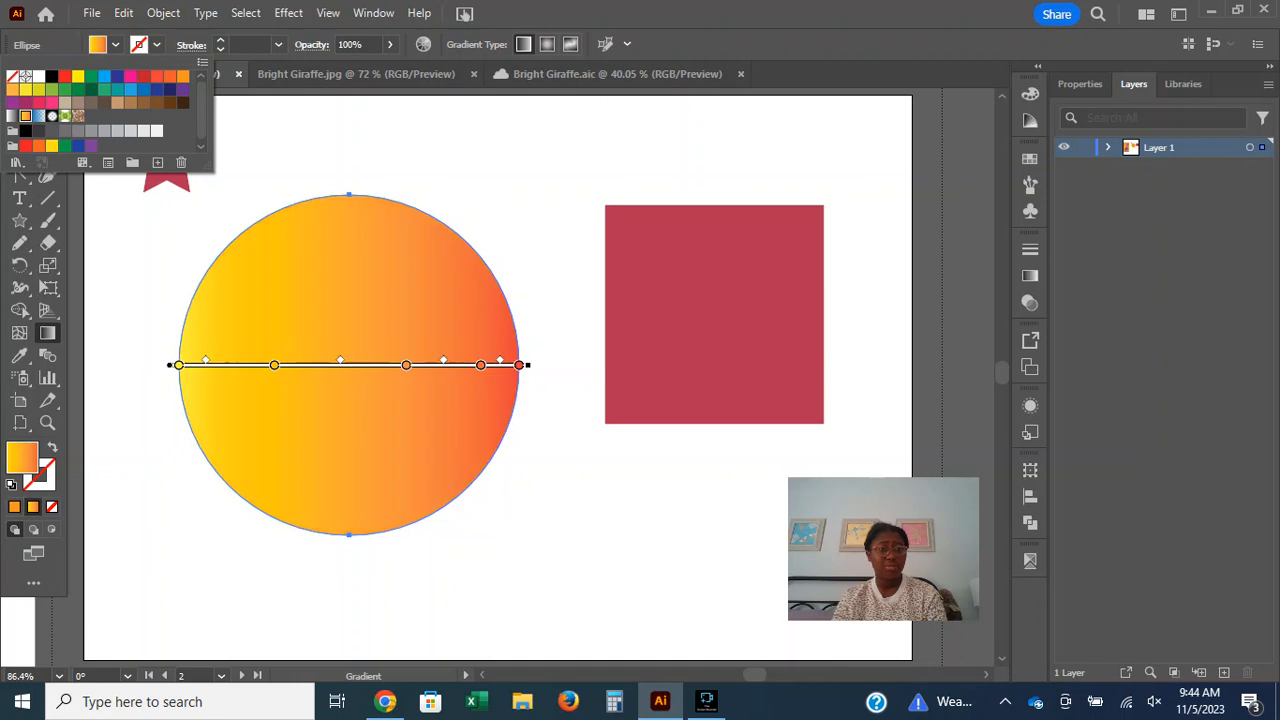
# Recolor the second color stop of the circle's gradient, trying black and pink before settling on teal blue.
pyautogui.doubleClick(274, 365)
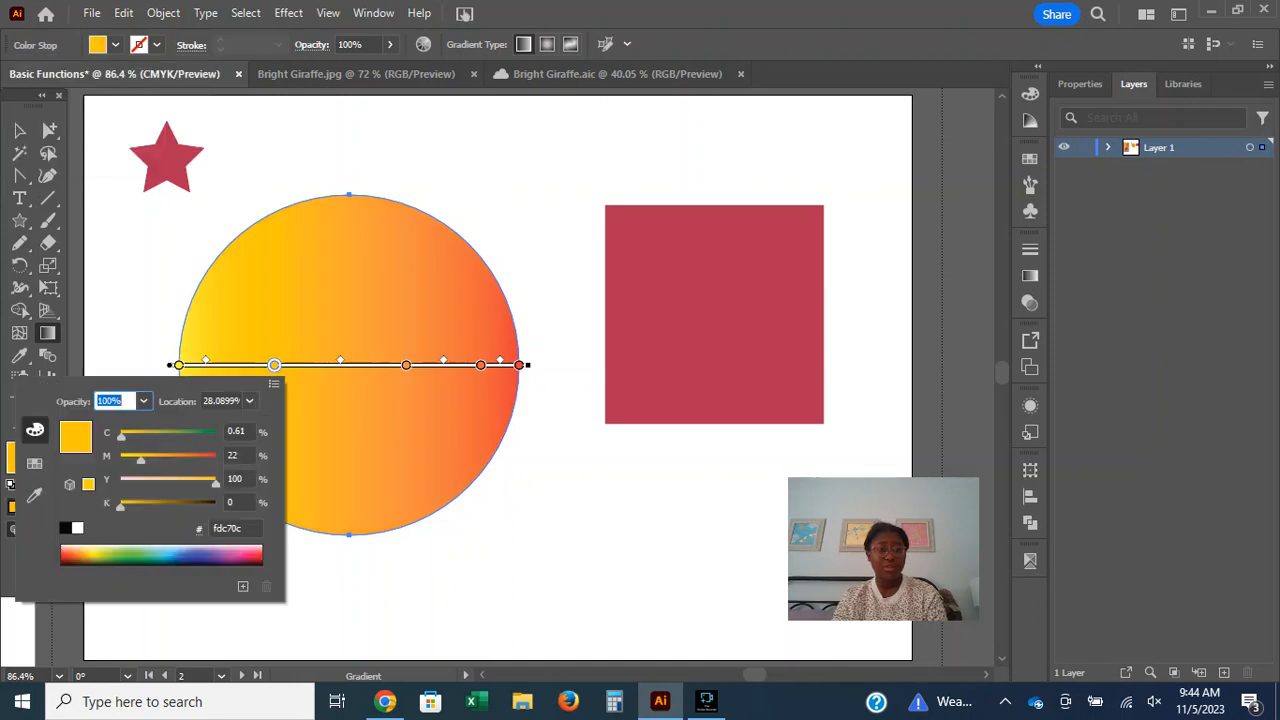
pyautogui.click(65, 528)
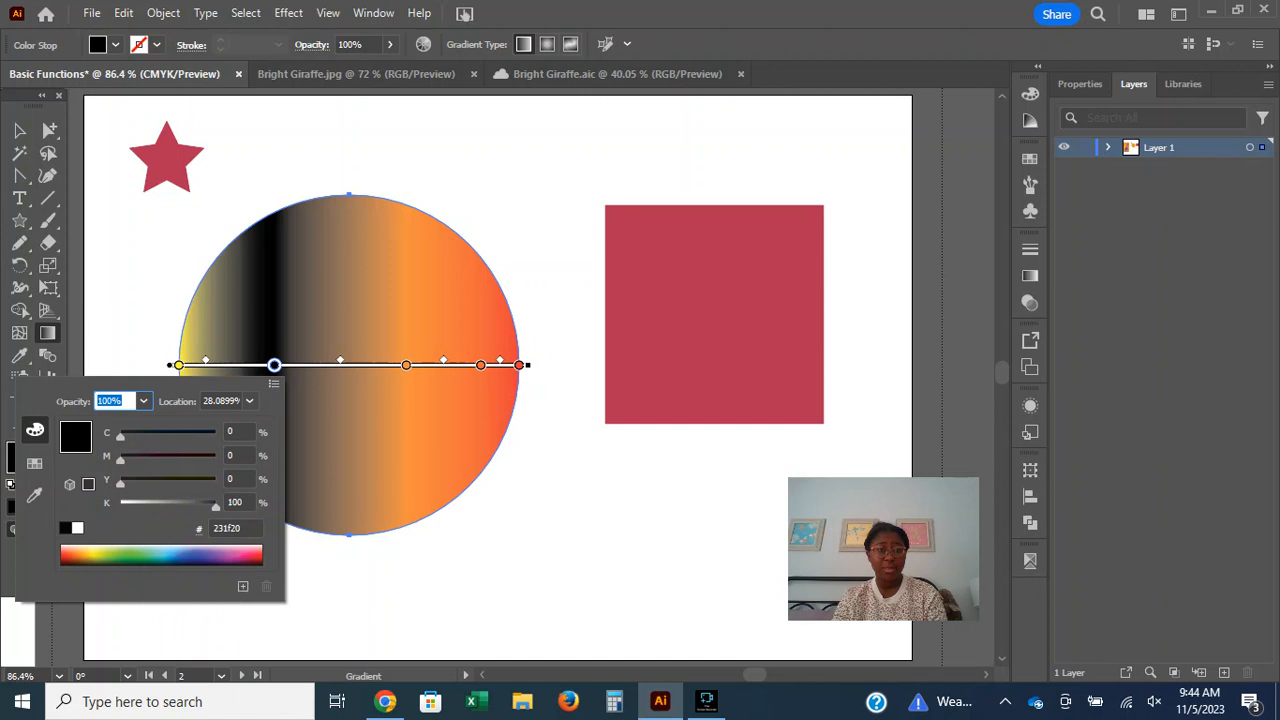
pyautogui.click(240, 558)
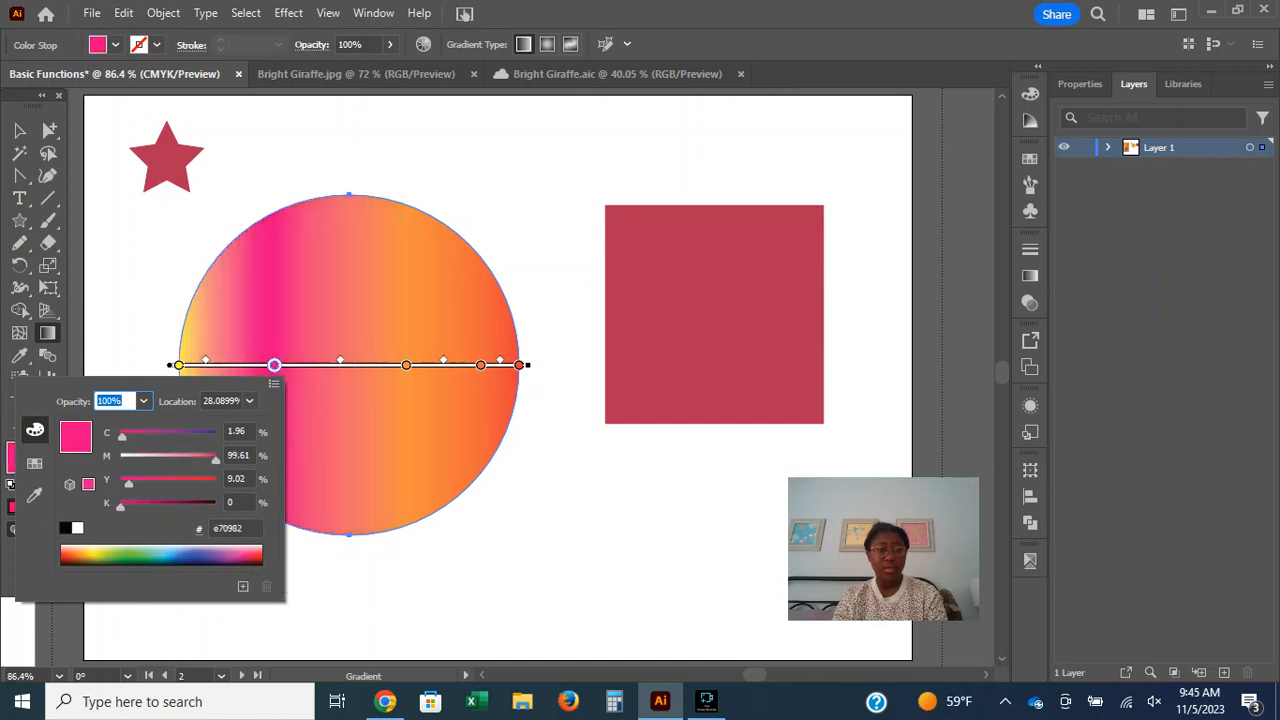
pyautogui.click(171, 556)
pyautogui.press('Escape')
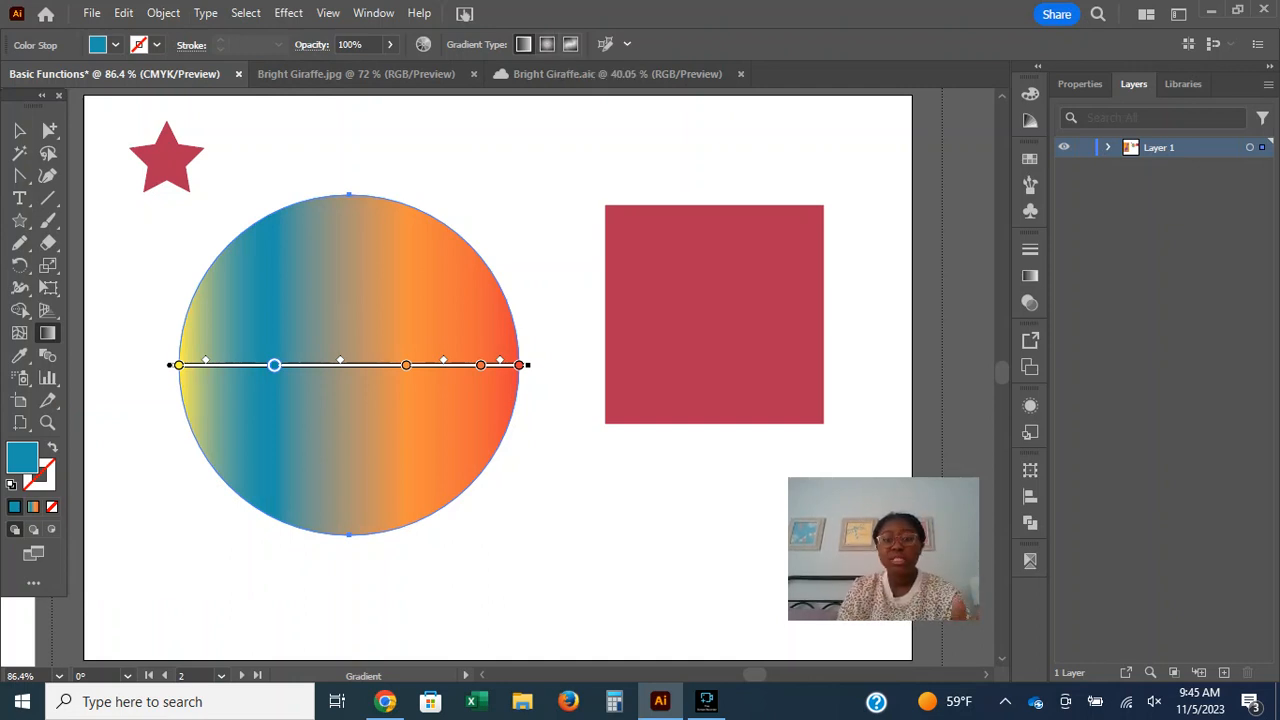
pyautogui.click(115, 44)
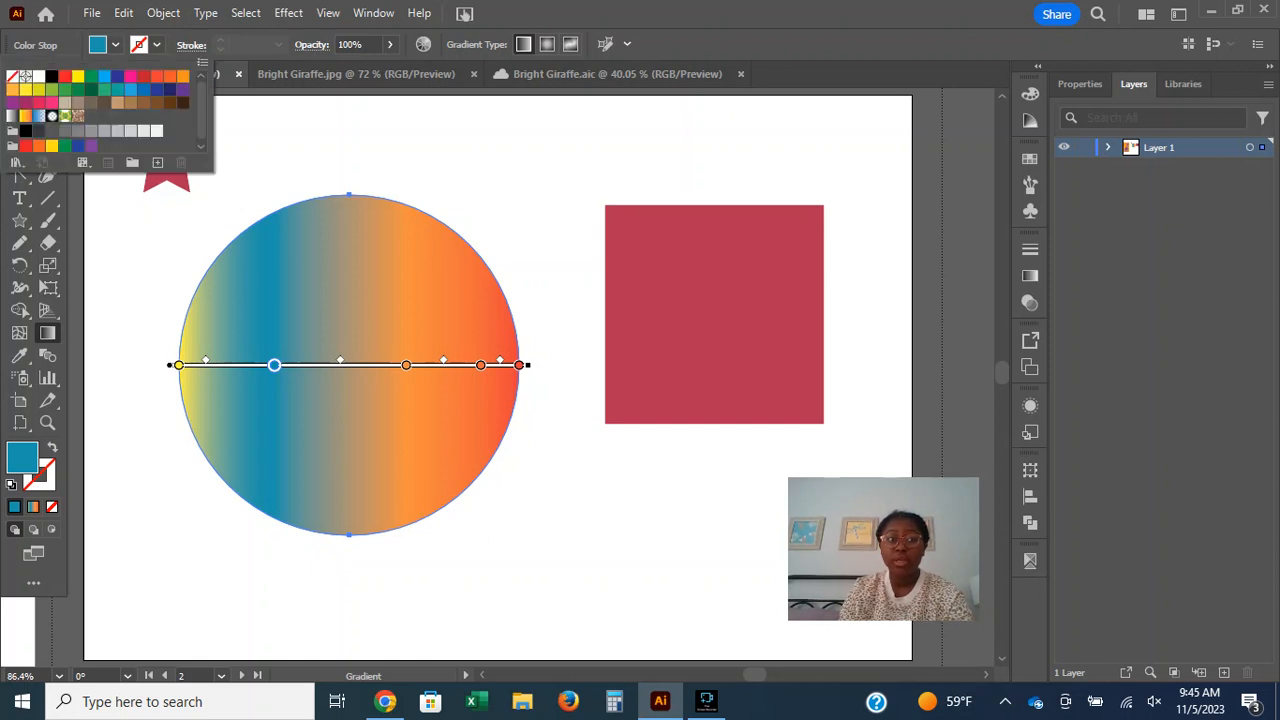
pyautogui.click(115, 44)
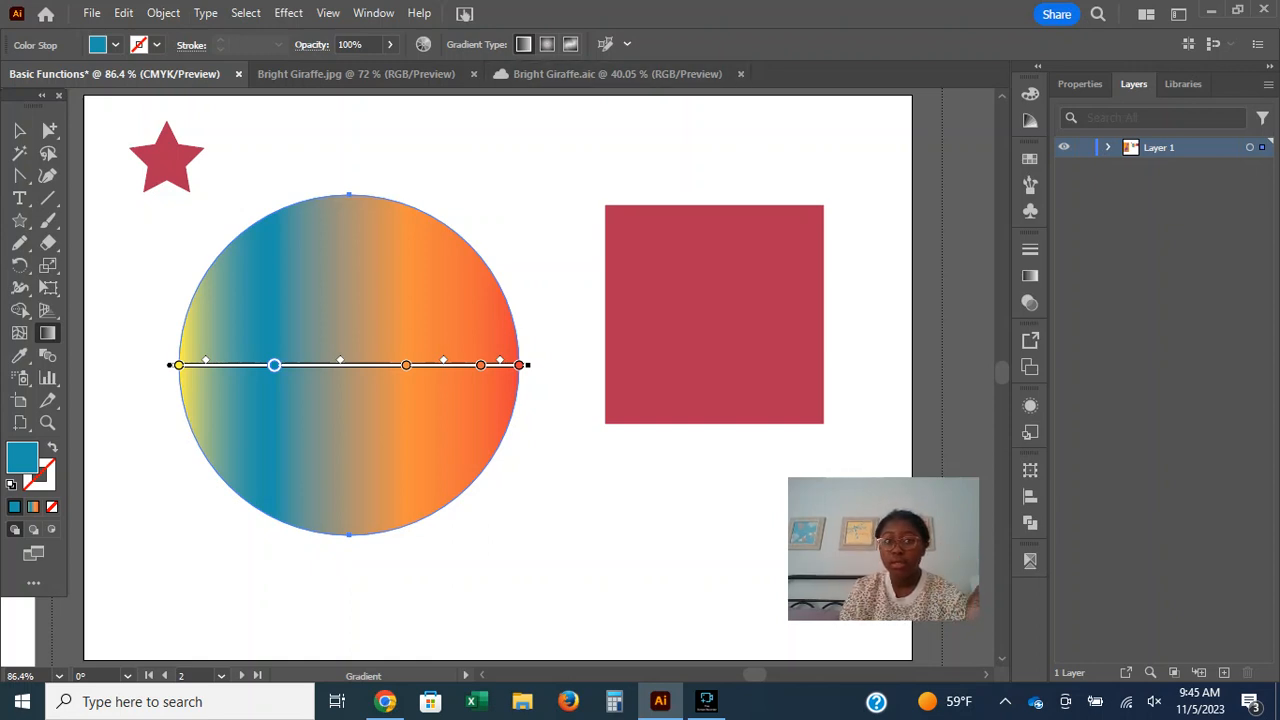
# Try the Radial gradient type on the circle, switch it to Freeform, and move the white color point up toward the center.
pyautogui.click(547, 44)
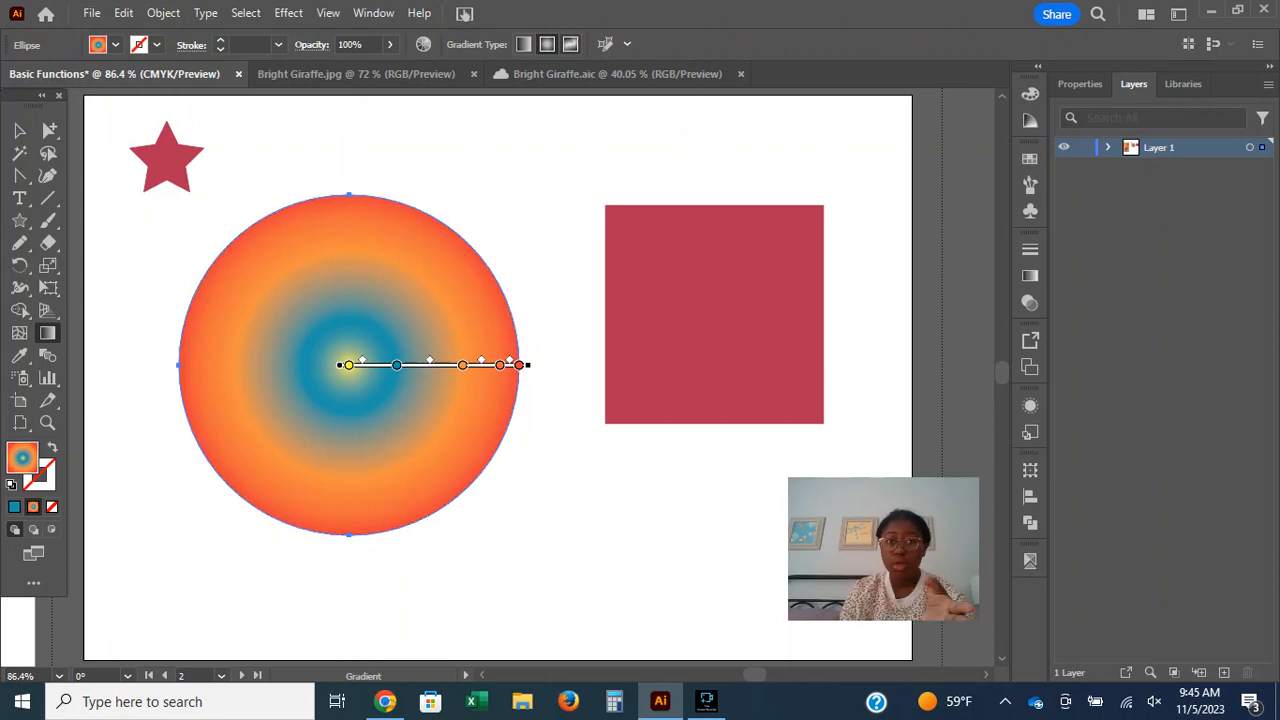
pyautogui.click(570, 44)
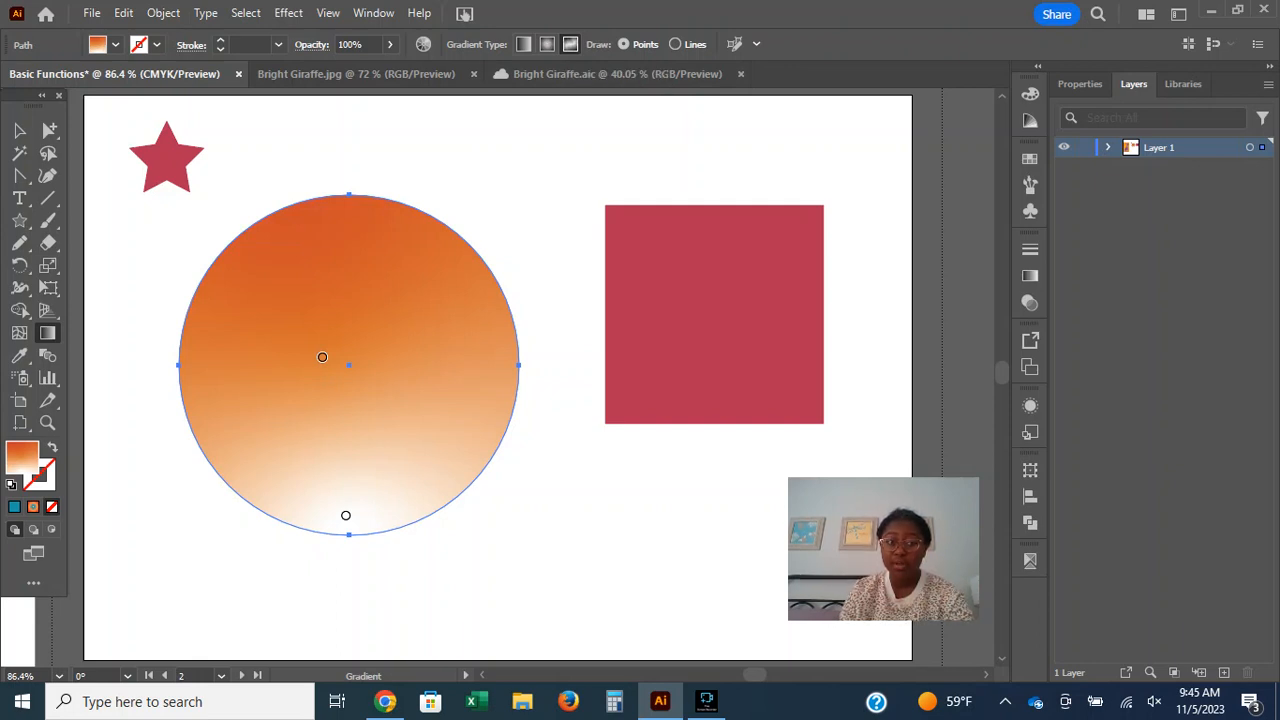
pyautogui.moveTo(346, 515); pyautogui.dragTo(397, 421)
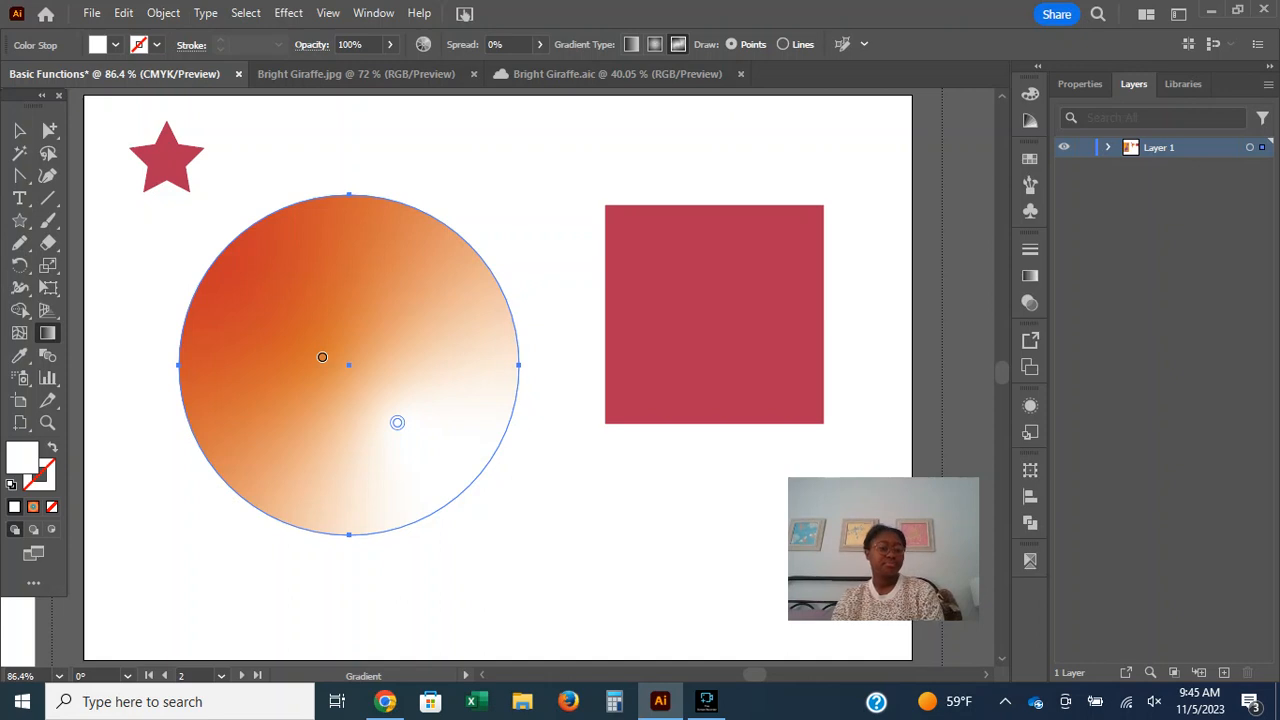
pyautogui.click(385, 701)
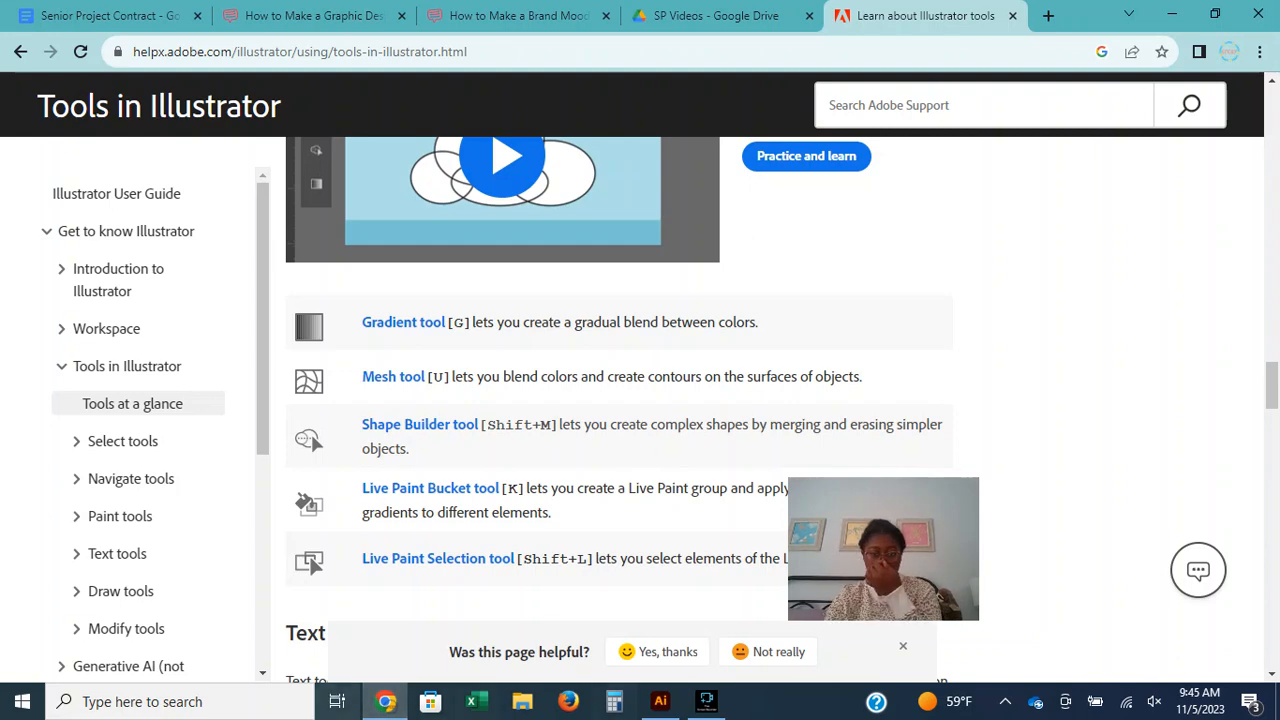
pyautogui.click(706, 701)
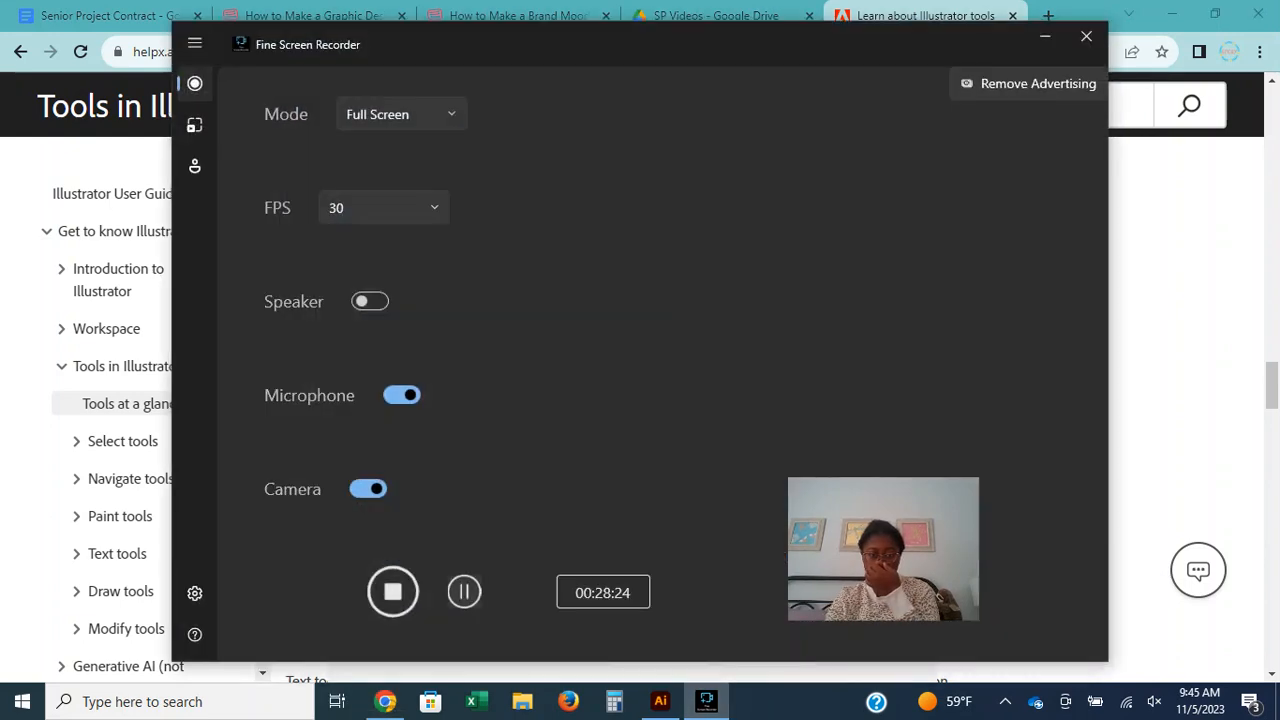
pyautogui.click(464, 592)
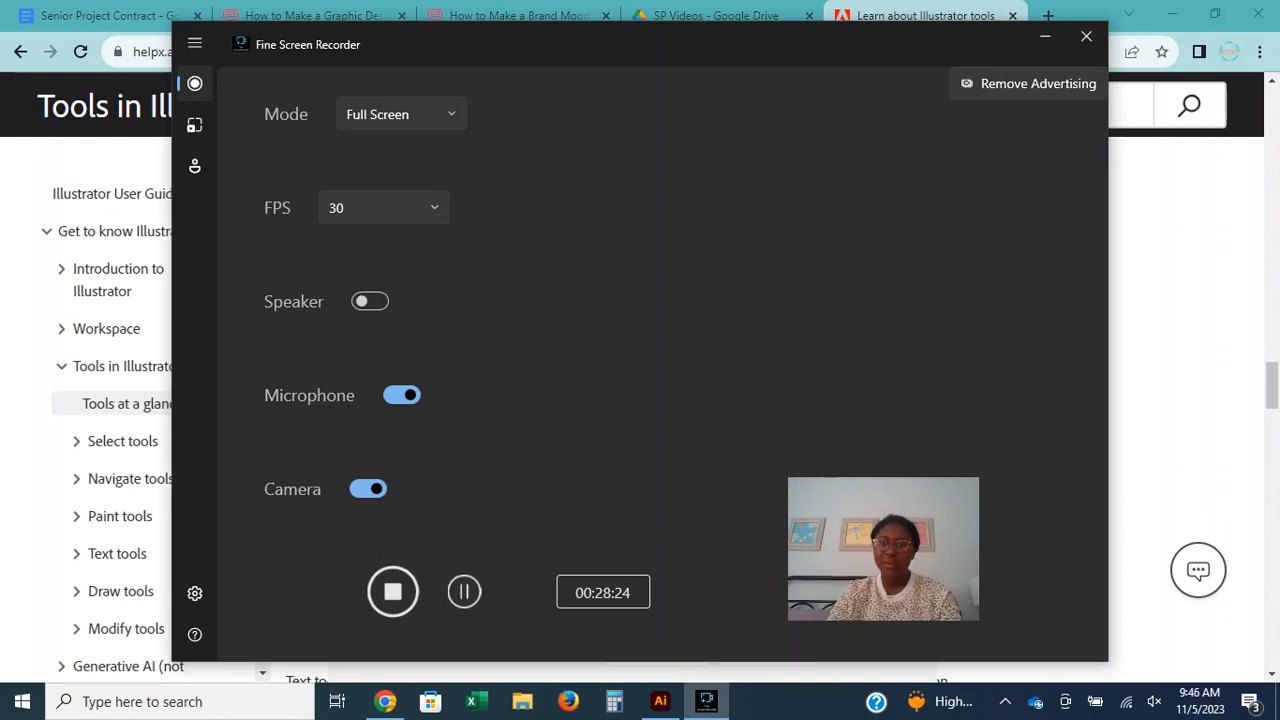
pyautogui.click(1045, 37)
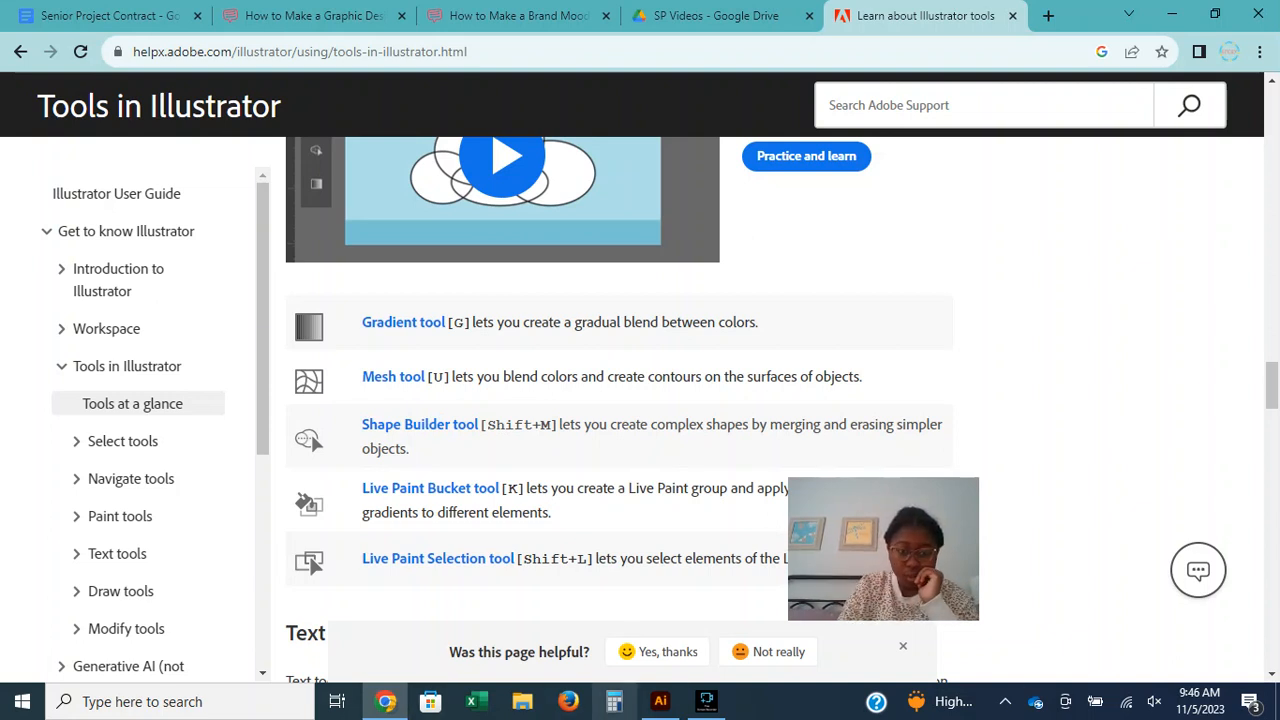
# Switch back to Illustrator, add a mesh point in the circle's upper-right area with the Mesh tool, and move it to the lower-right edge.
pyautogui.click(660, 701)
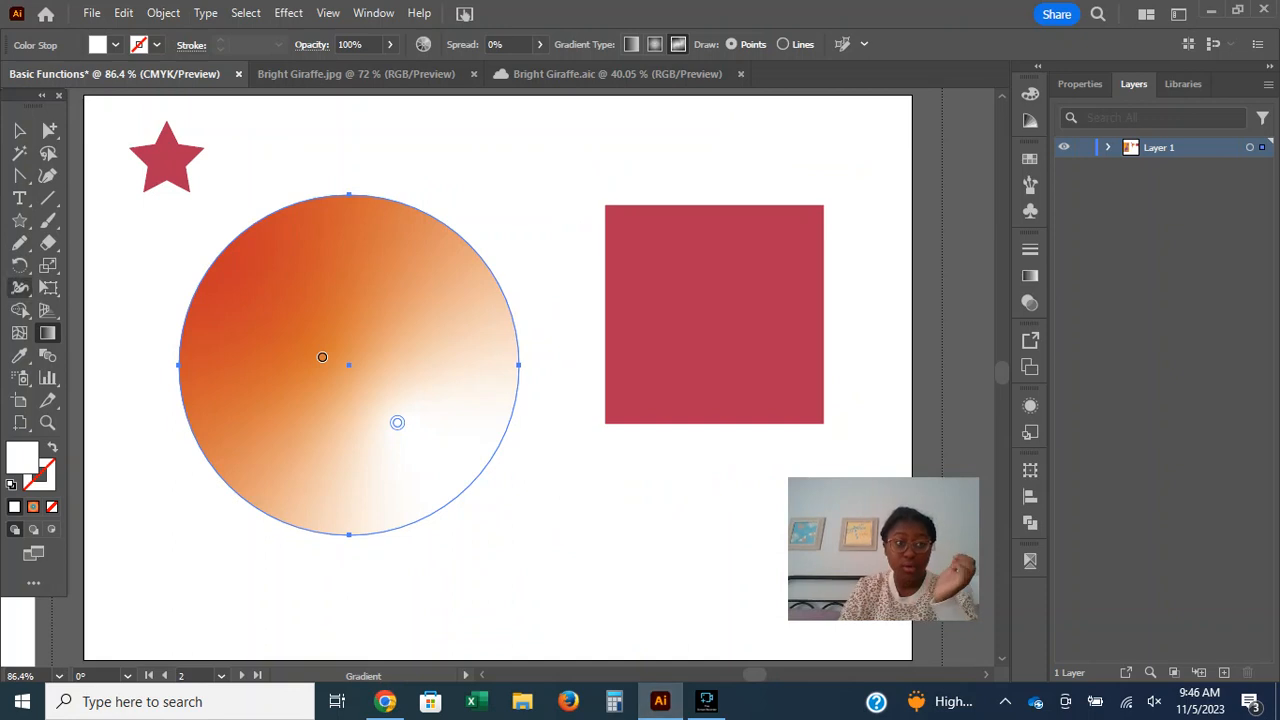
pyautogui.click(19, 332)
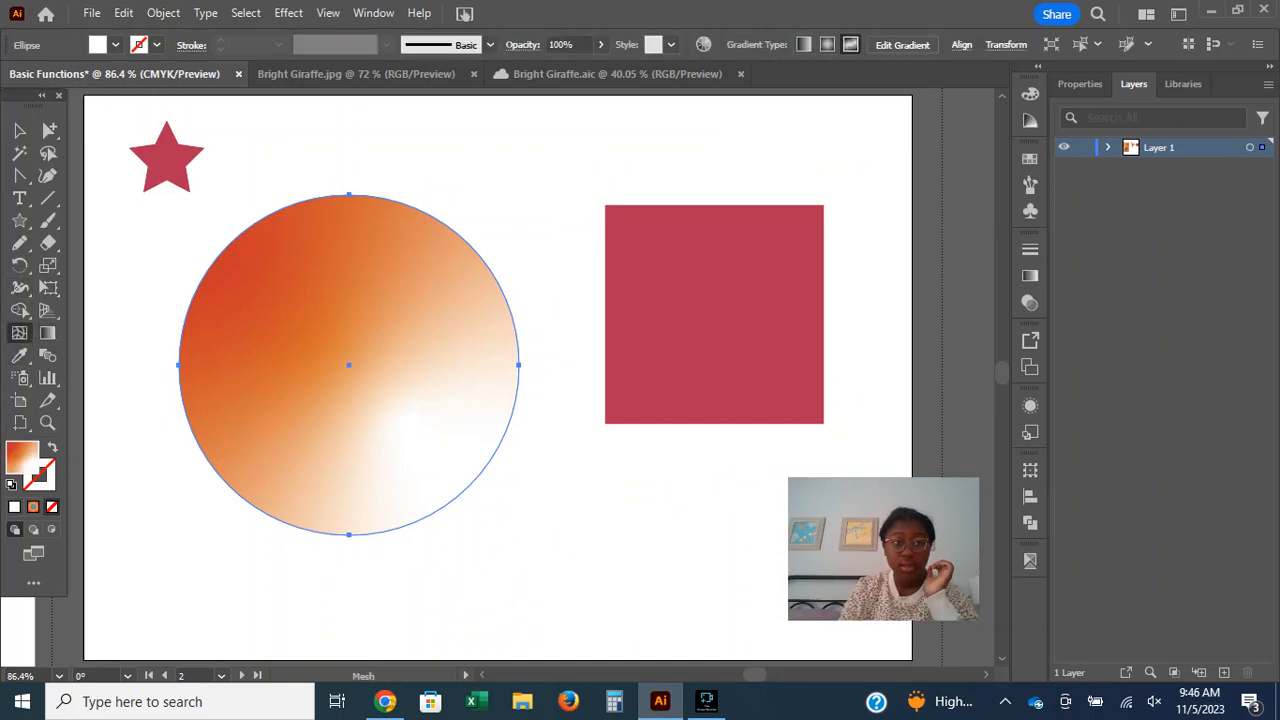
pyautogui.click(404, 287)
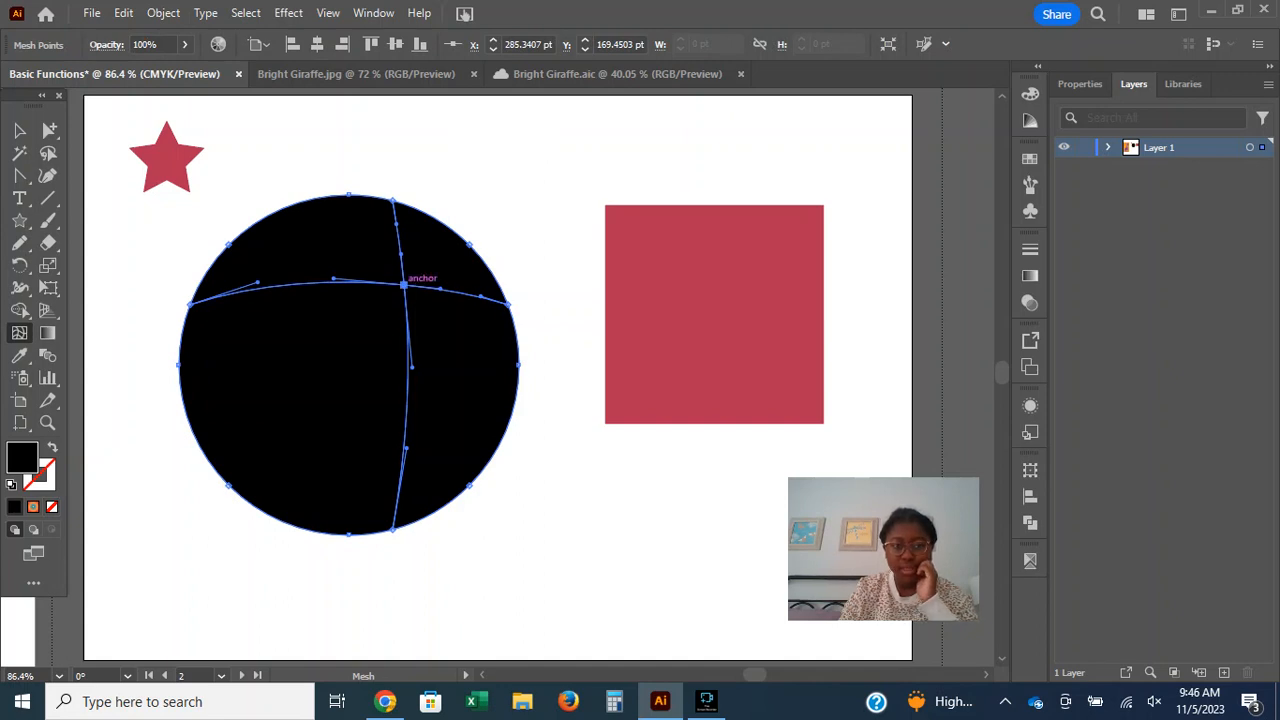
pyautogui.moveTo(404, 287); pyautogui.dragTo(497, 442)
# Add a black mesh point to the square and pull it to the upper-right corner, and add another mesh point inside the star.
pyautogui.click(656, 282)
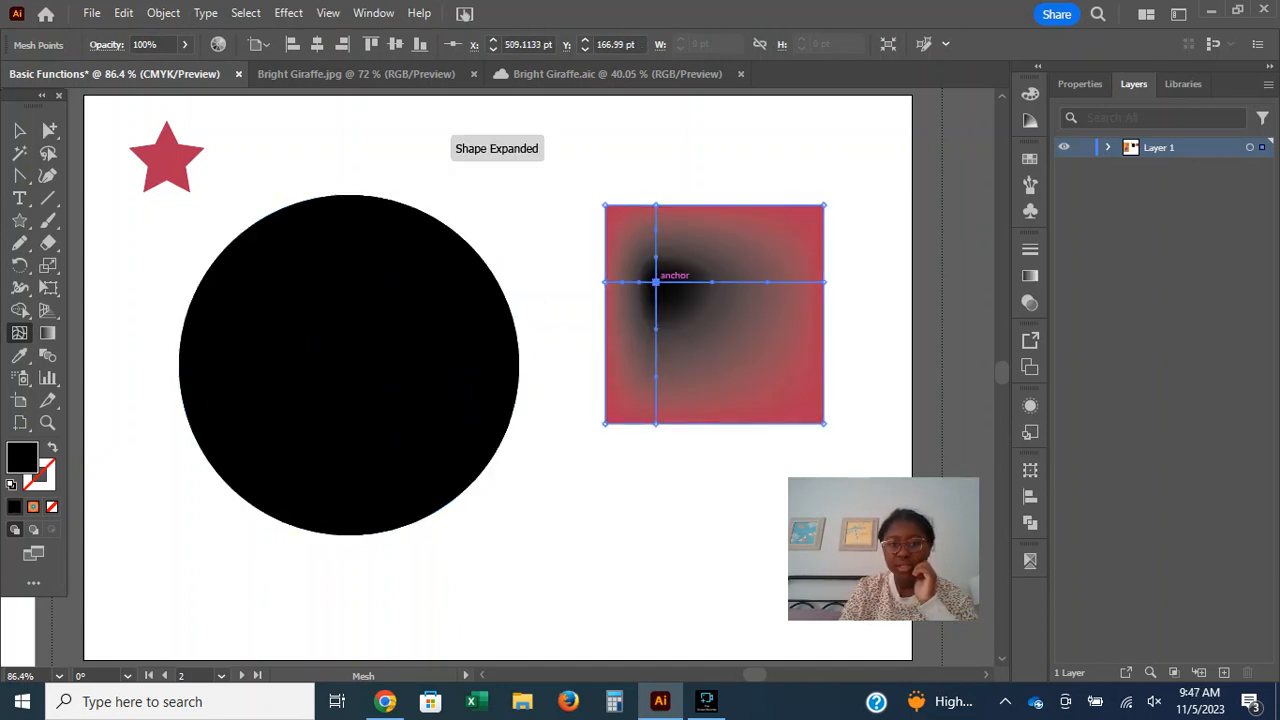
pyautogui.moveTo(656, 282); pyautogui.dragTo(767, 224)
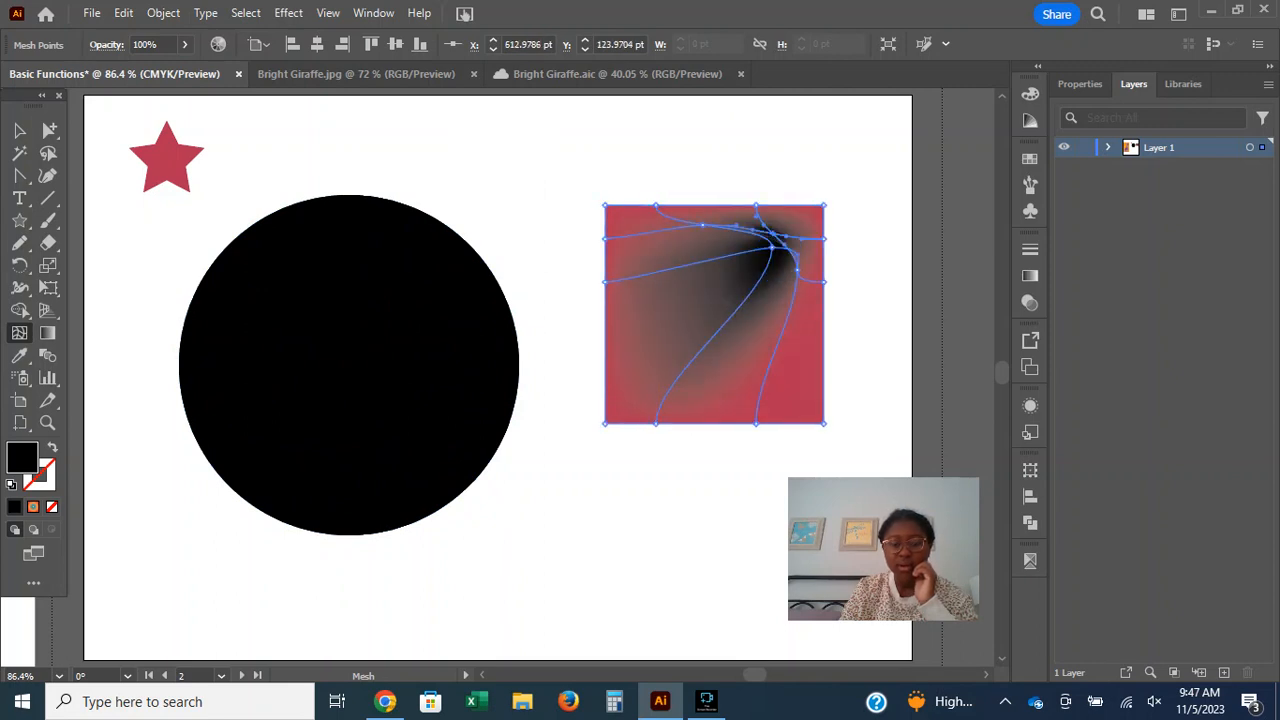
pyautogui.click(184, 168)
# Add several more mesh points across the black circle and pull one toward its upper-right edge.
pyautogui.click(285, 208)
pyautogui.click(327, 281)
pyautogui.moveTo(346, 364); pyautogui.dragTo(431, 216)
pyautogui.click(357, 408)
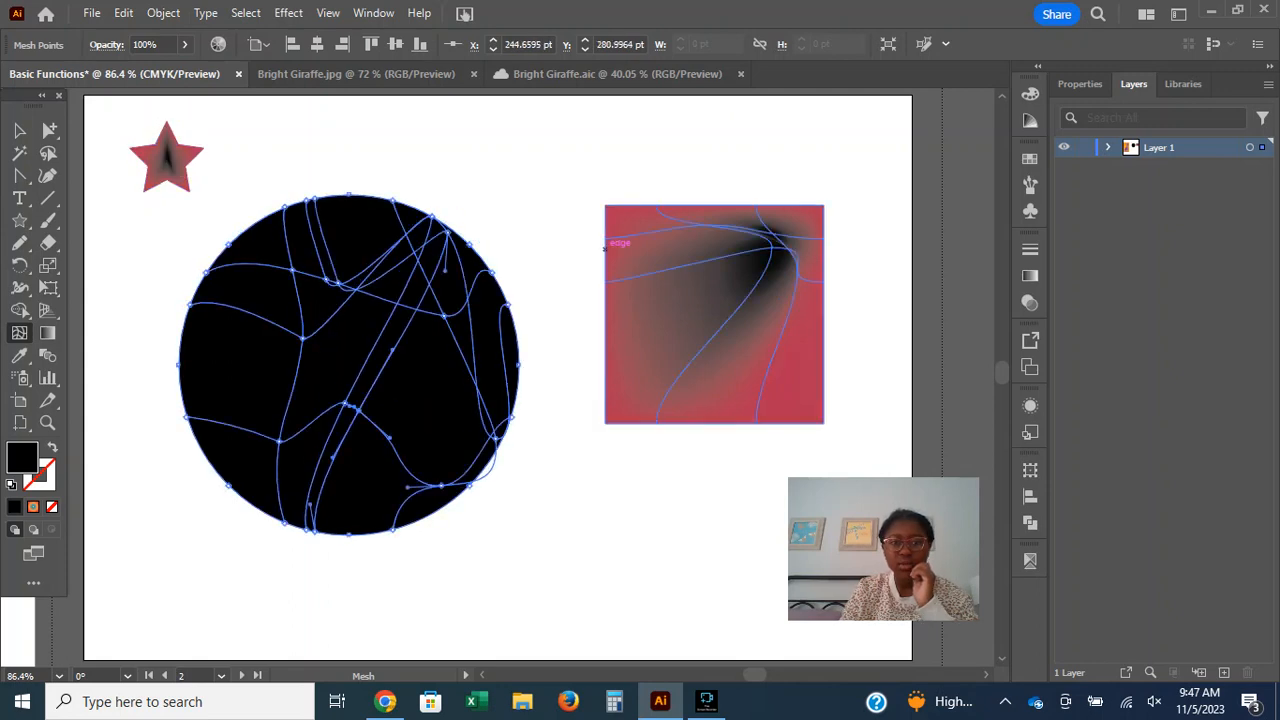
# Add a mesh point near the middle of the square and pull its handle down to bend the mesh line.
pyautogui.click(719, 272)
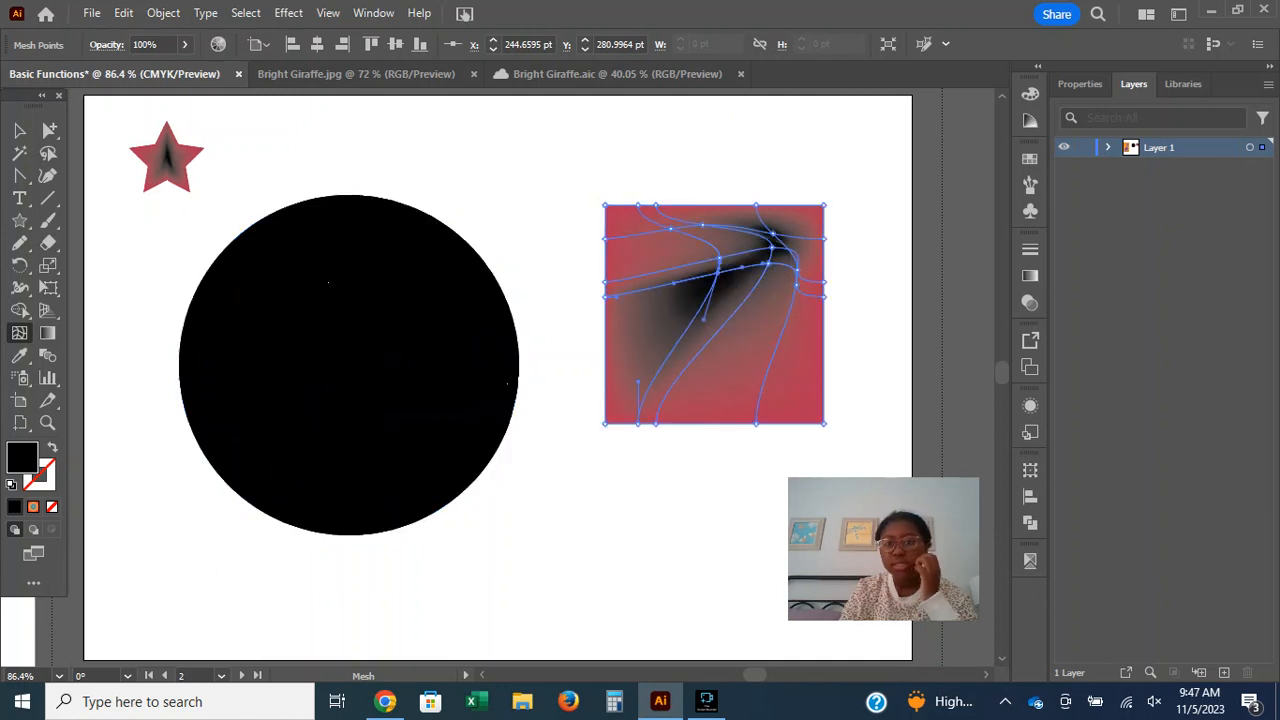
pyautogui.moveTo(742, 267); pyautogui.dragTo(754, 402)
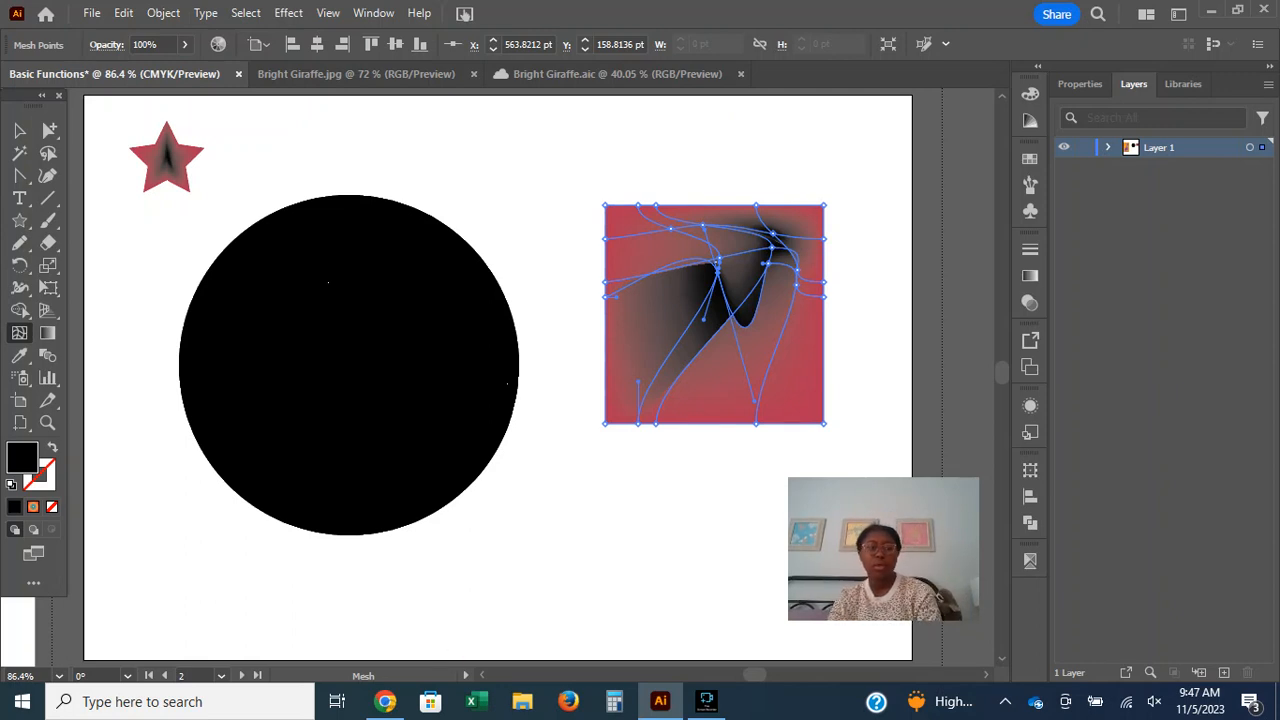
# Switch to Chrome and review the paint tool descriptions on the Tools in Illustrator page, glancing back at the Illustrator artwork.
pyautogui.click(385, 701)
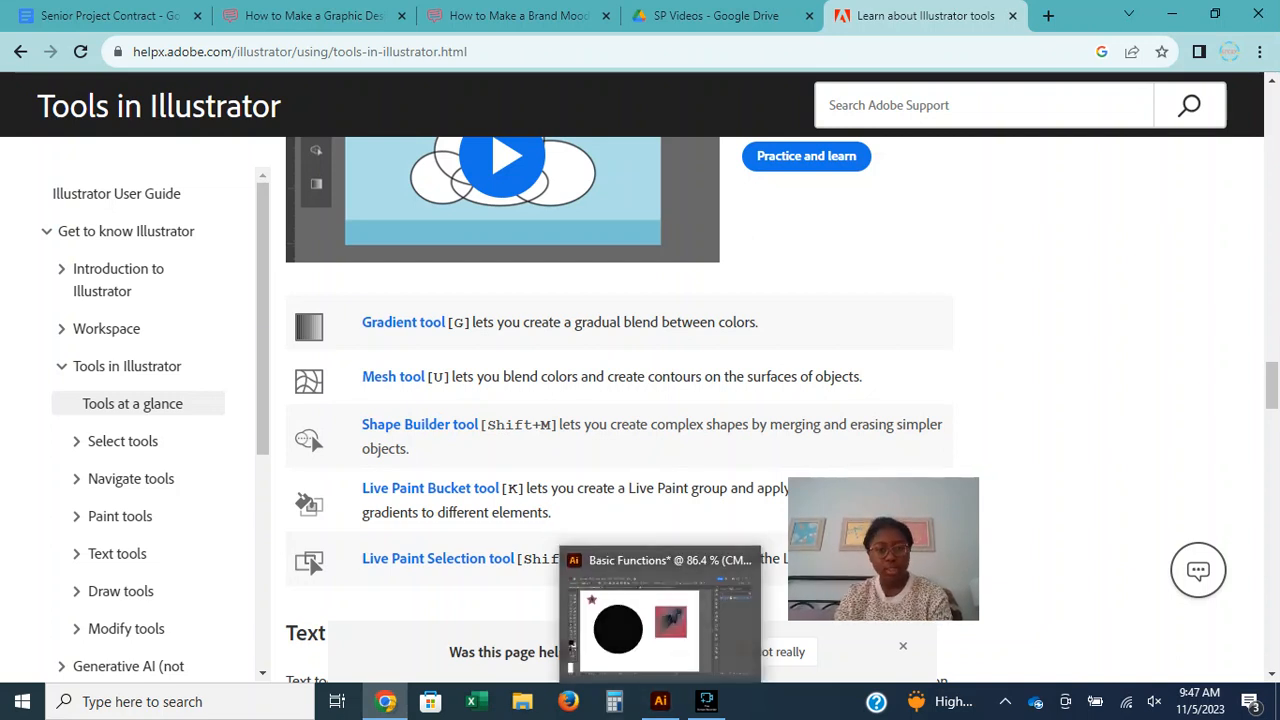
pyautogui.click(660, 701)
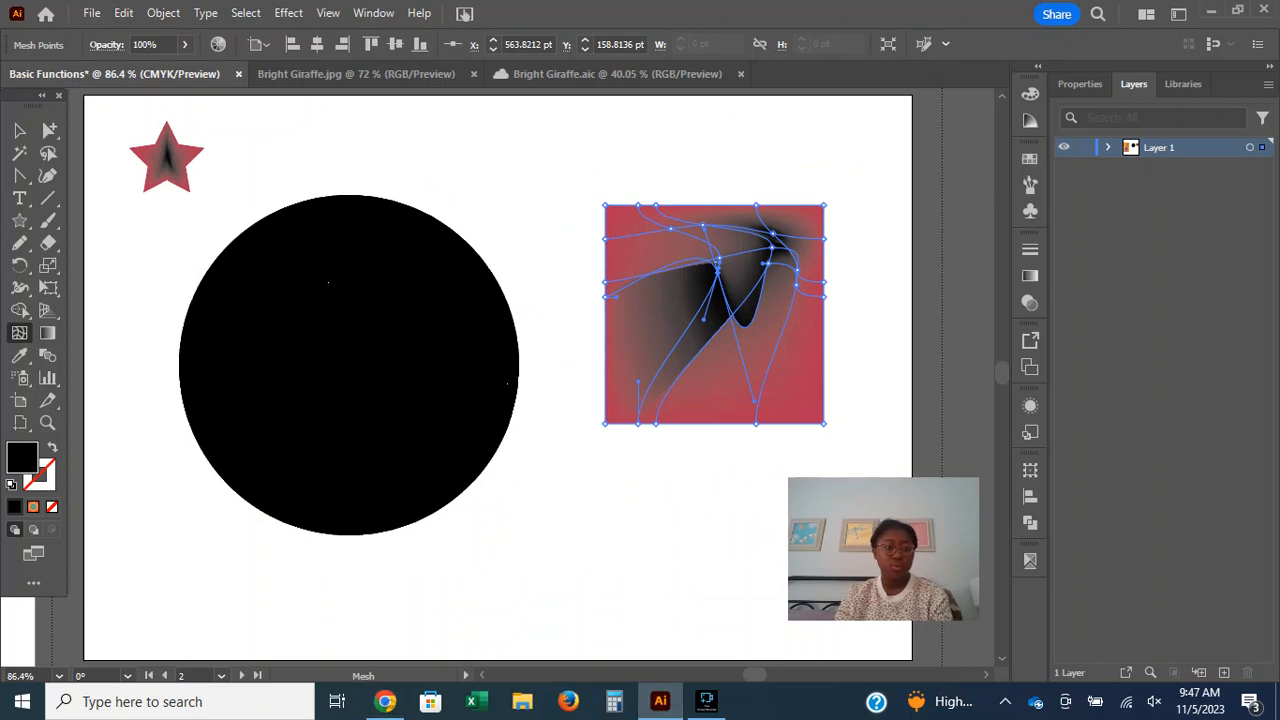
pyautogui.click(385, 701)
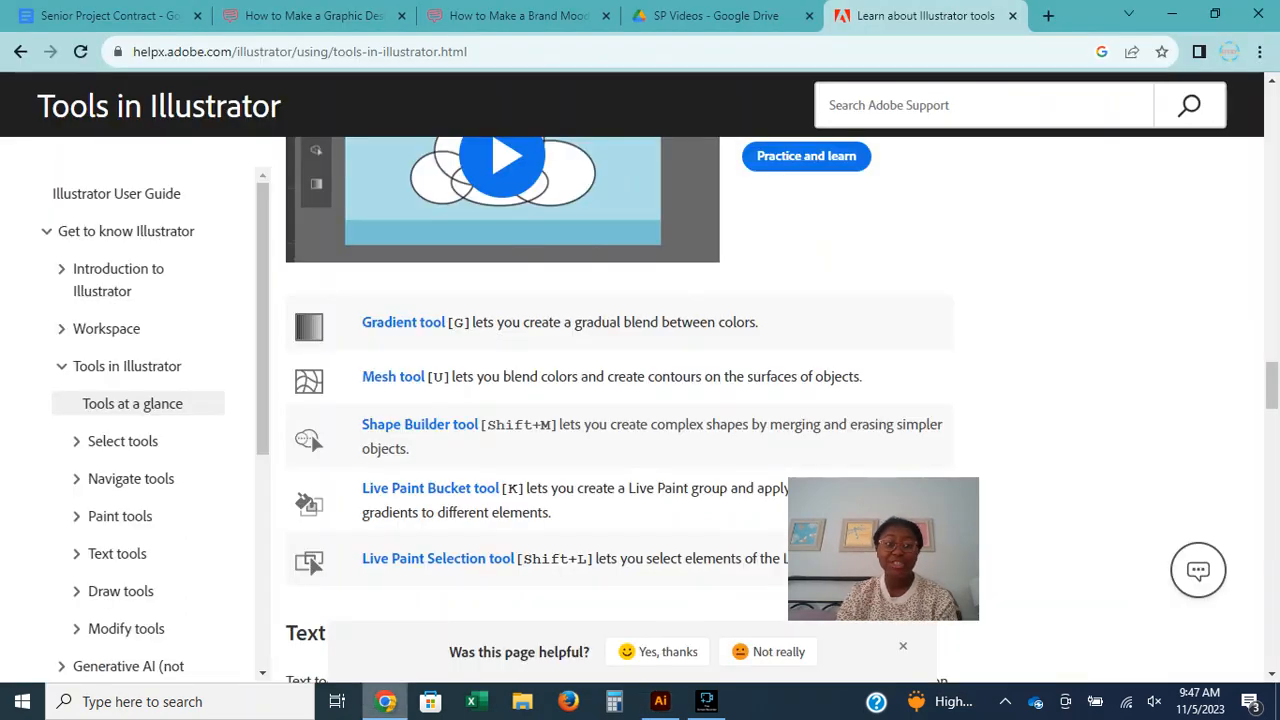
# Activate the Shape Builder tool in Illustrator and recheck its description on Chrome's Tools in Illustrator page.
pyautogui.click(660, 701)
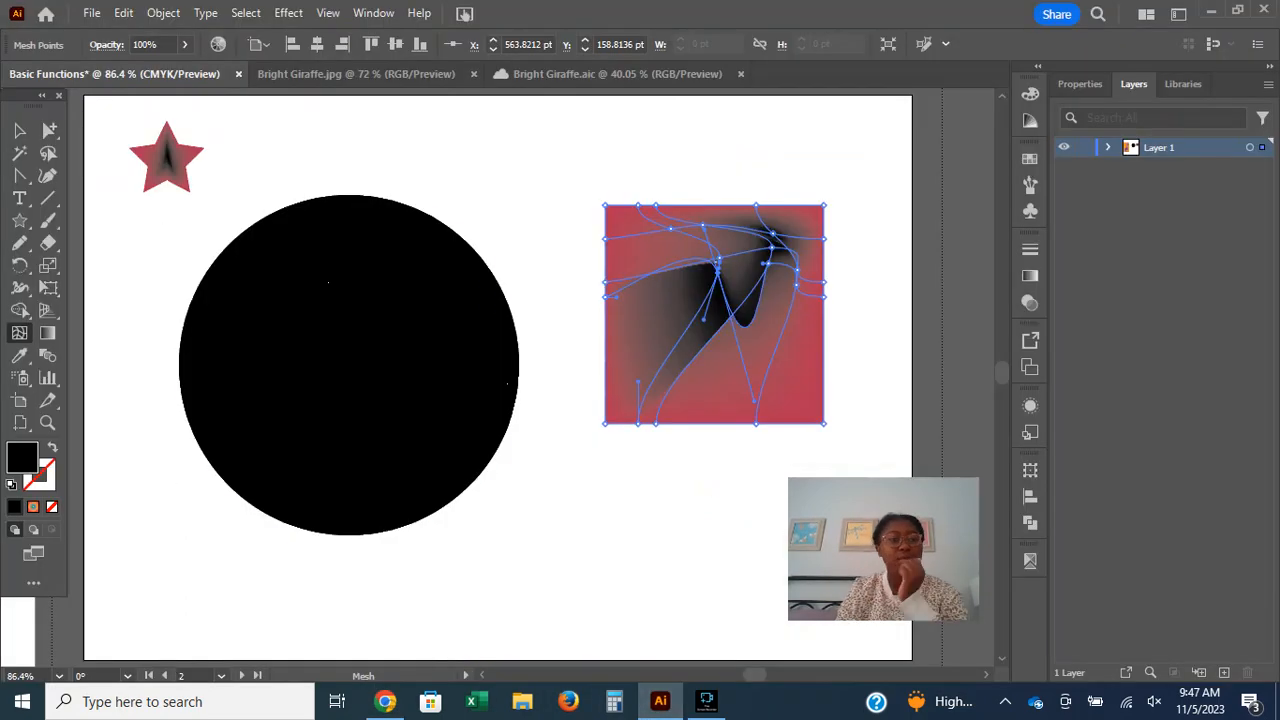
pyautogui.click(20, 310)
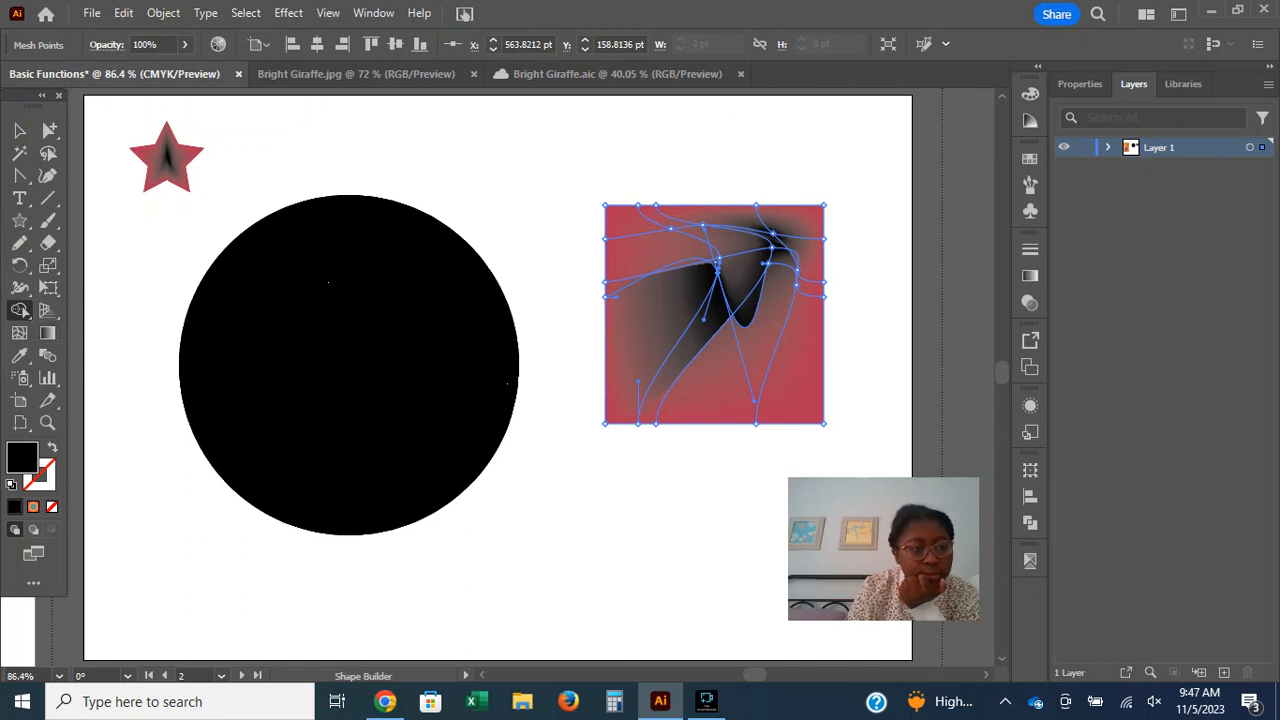
pyautogui.click(20, 310)
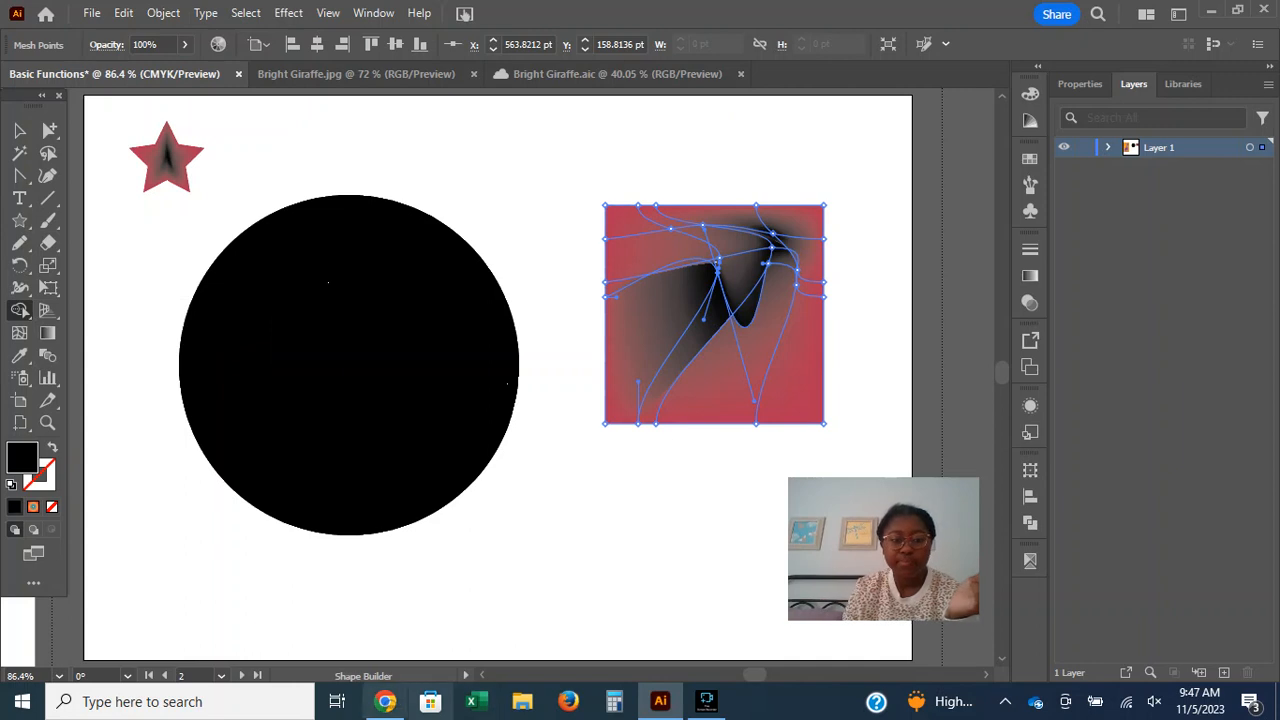
pyautogui.click(385, 701)
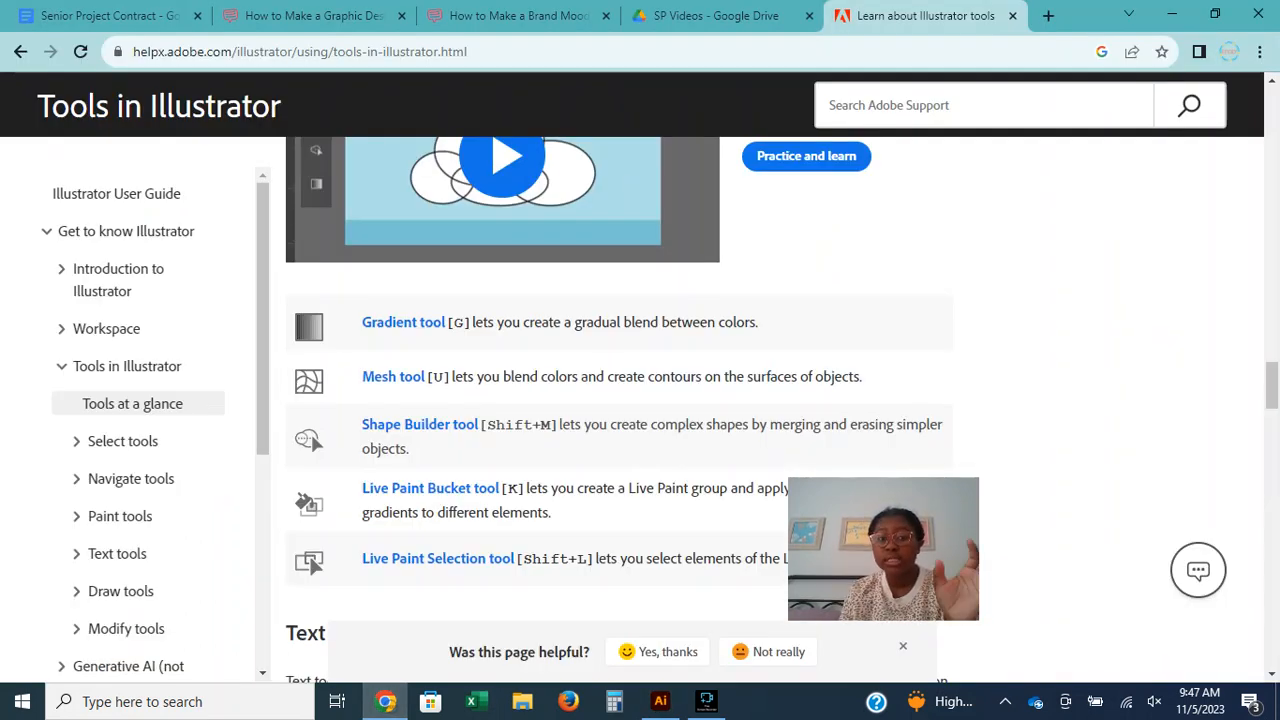
pyautogui.hotkey('alt', 'Tab')
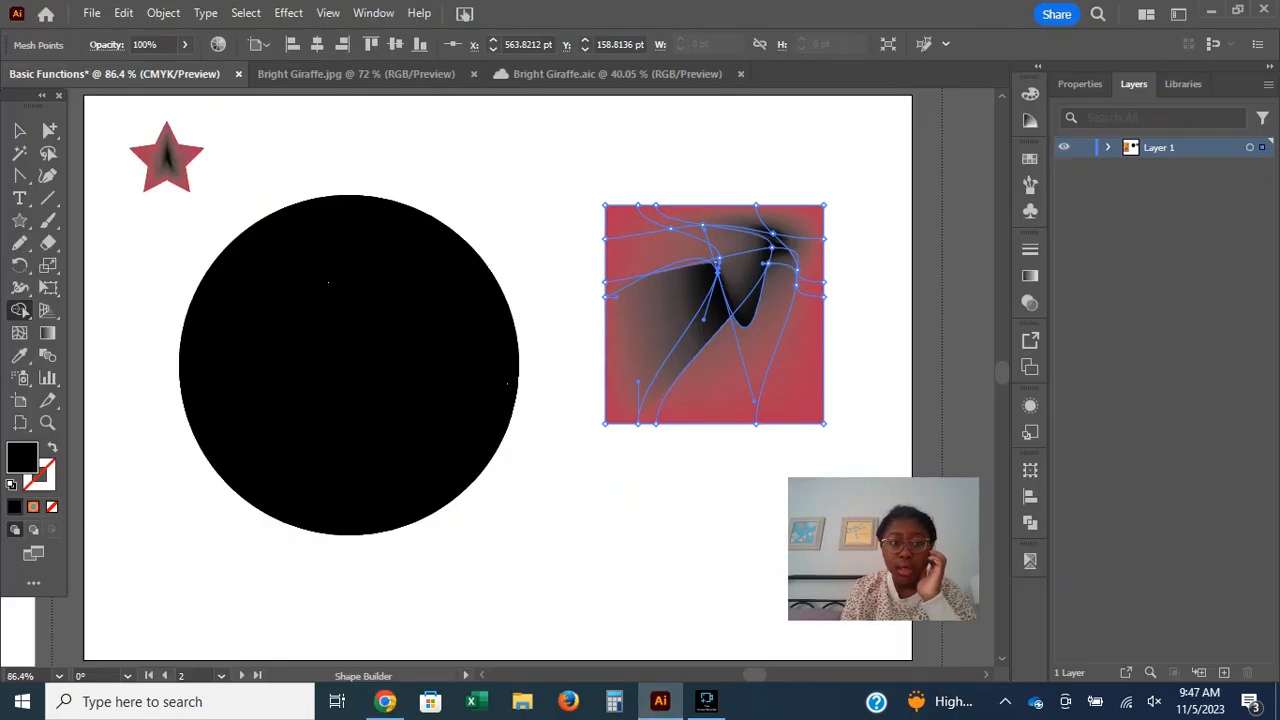
# Select the star, the black circle and the meshed square together and delete them from the artboard.
pyautogui.click(19, 130)
pyautogui.moveTo(93, 116); pyautogui.dragTo(308, 156)
pyautogui.click(308, 158)
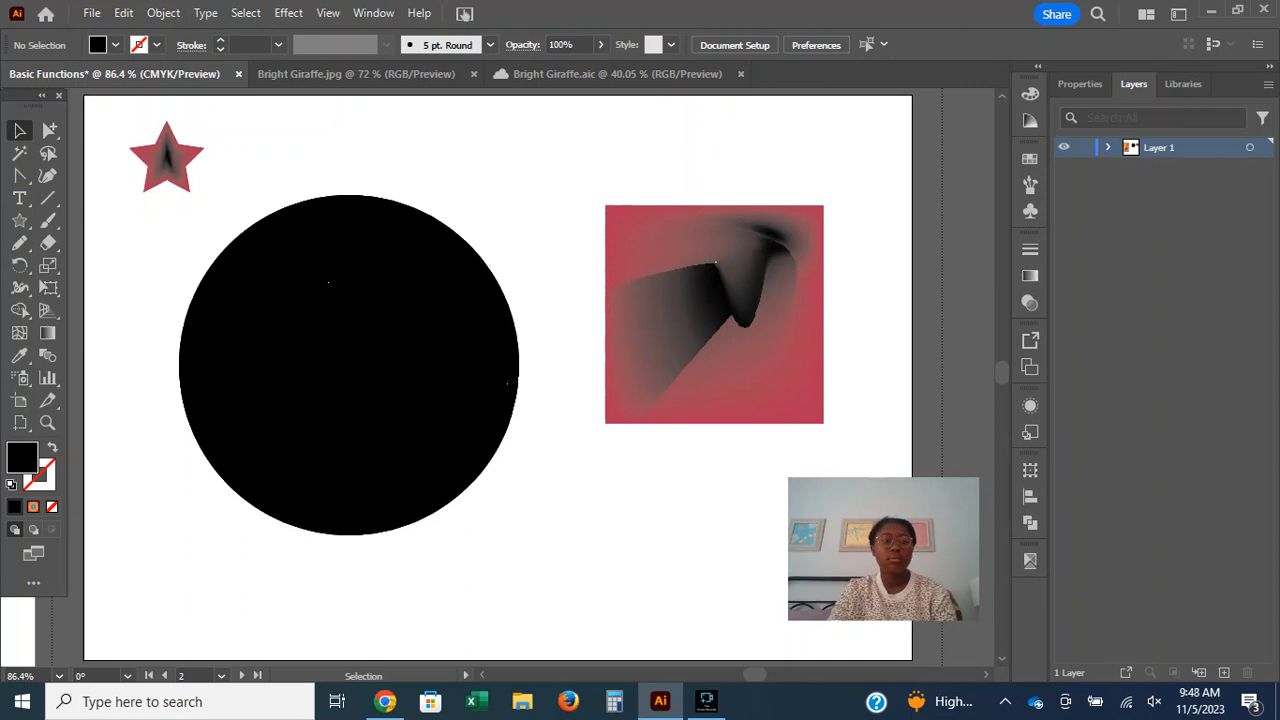
pyautogui.moveTo(103, 119); pyautogui.dragTo(867, 427)
pyautogui.press('Delete')
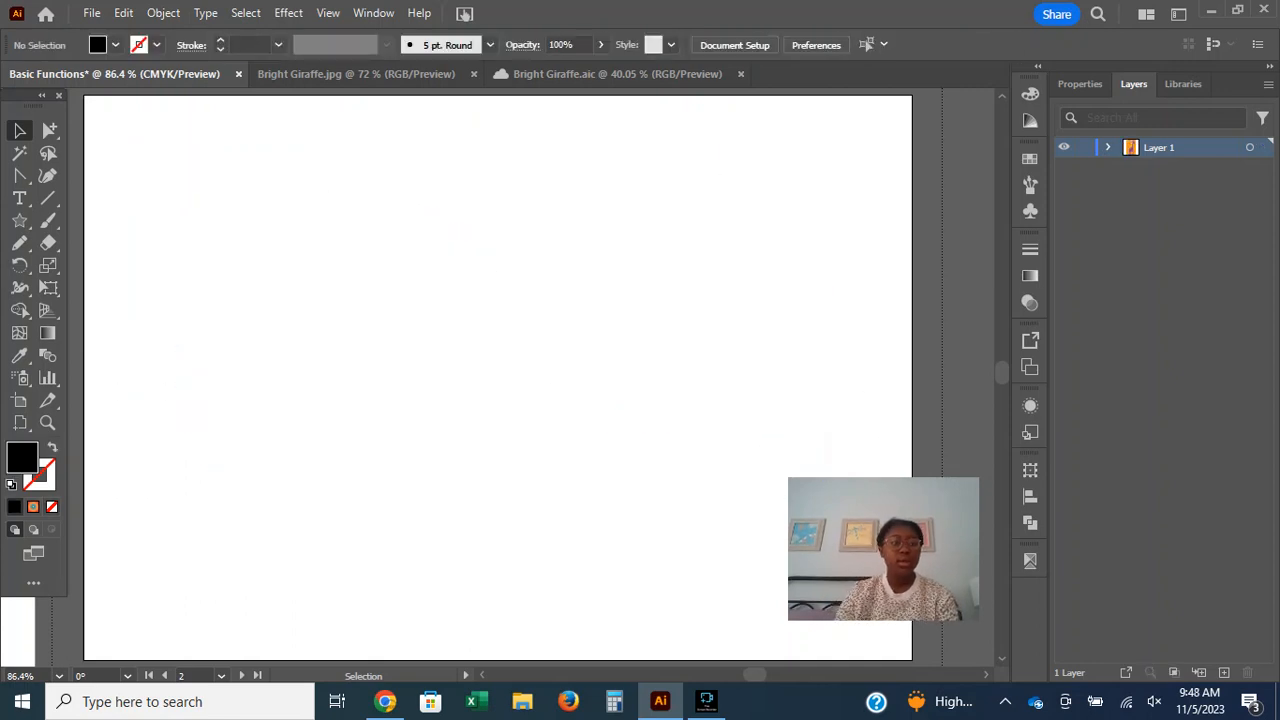
# Draw a wide ellipse on the left half of the artboard with no fill and a 3 pt black stroke.
pyautogui.click(19, 220)
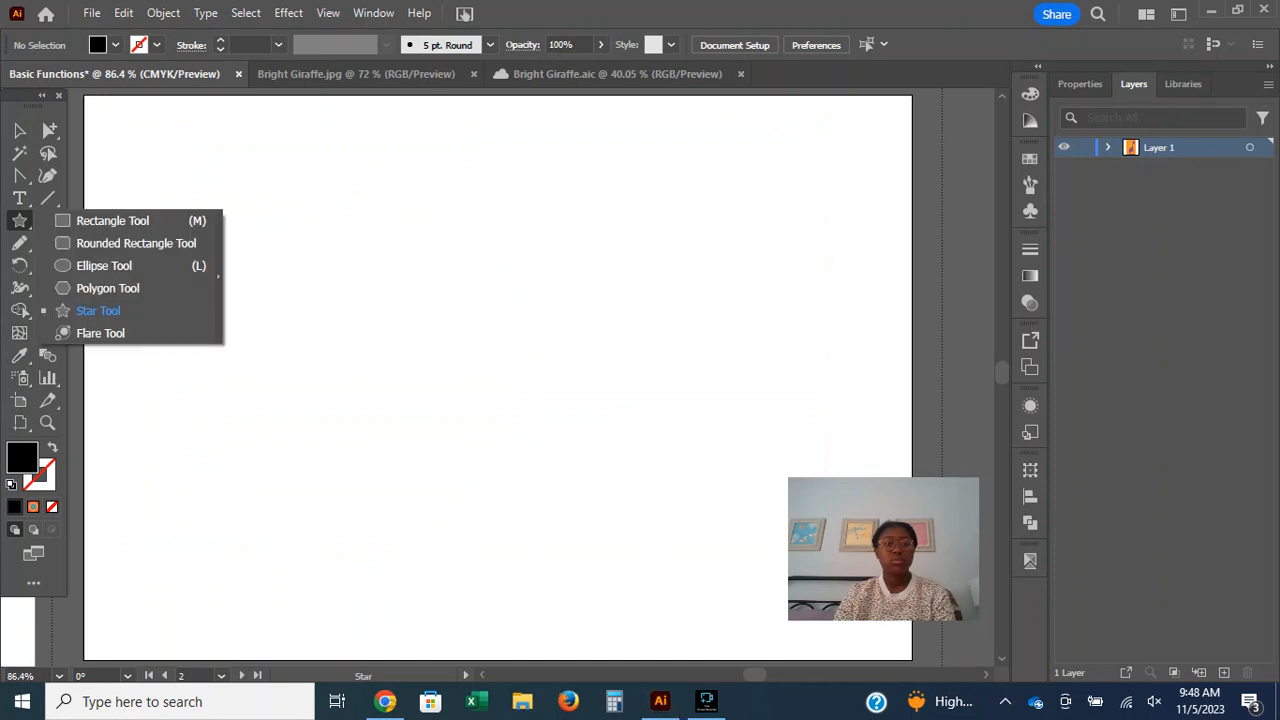
pyautogui.click(104, 265)
pyautogui.moveTo(168, 248); pyautogui.dragTo(506, 437)
pyautogui.click(115, 44)
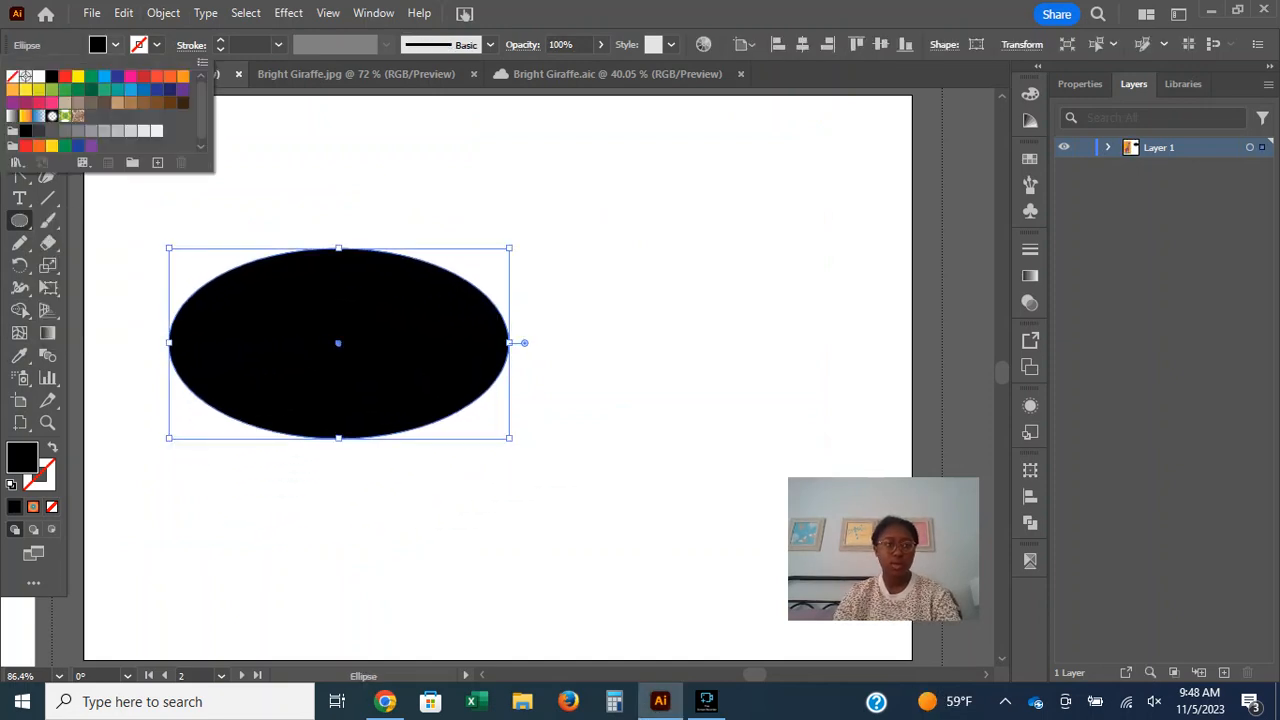
pyautogui.click(13, 77)
pyautogui.click(156, 44)
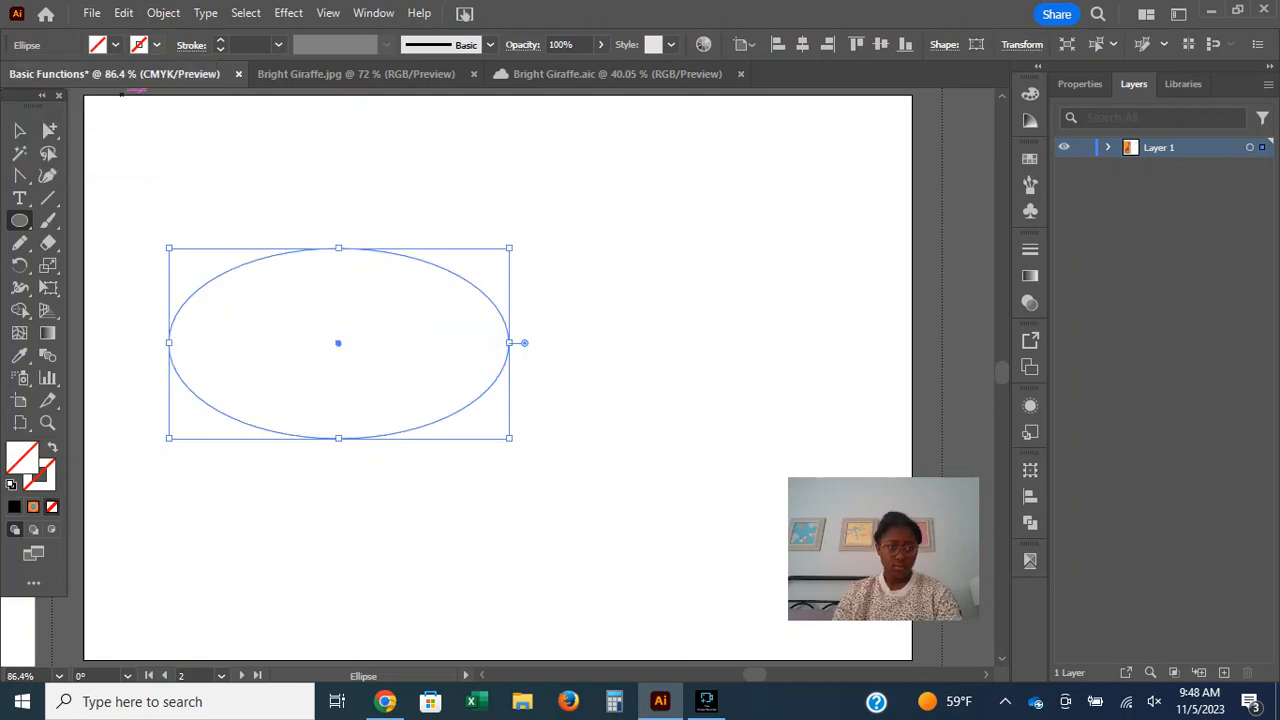
pyautogui.click(52, 76)
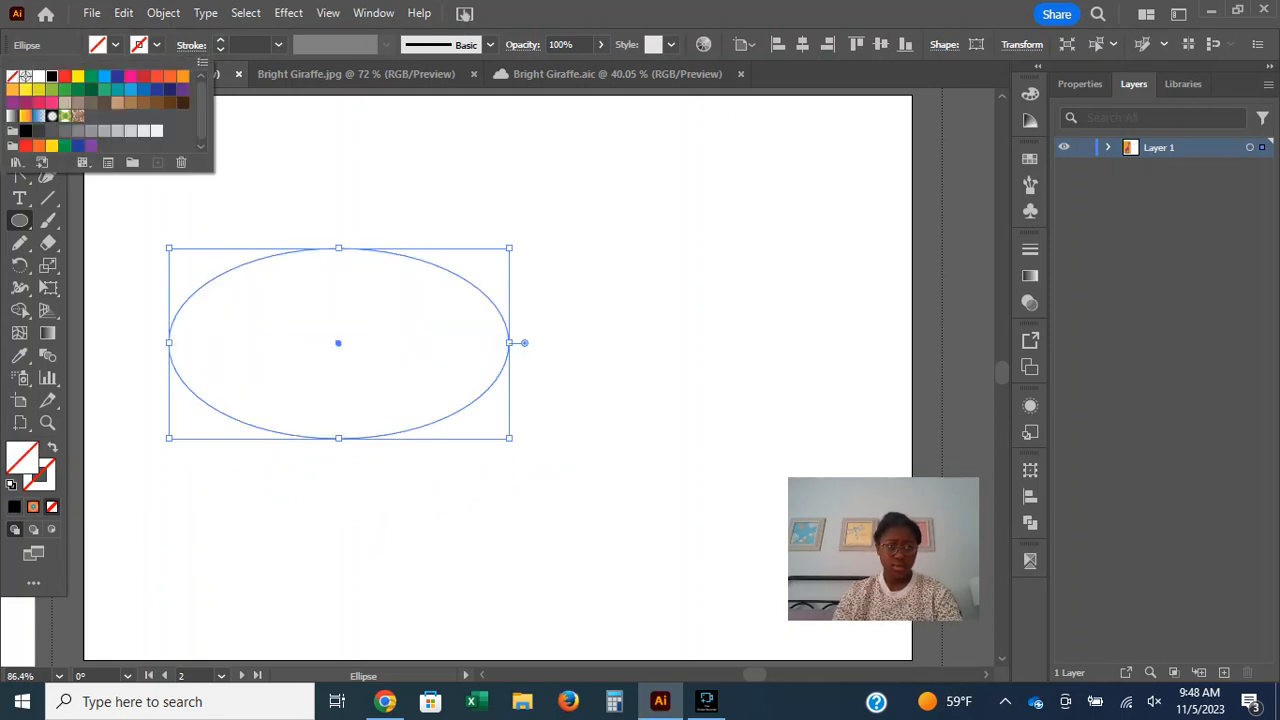
pyautogui.click(220, 40)
pyautogui.click(220, 40)
pyautogui.click(220, 40)
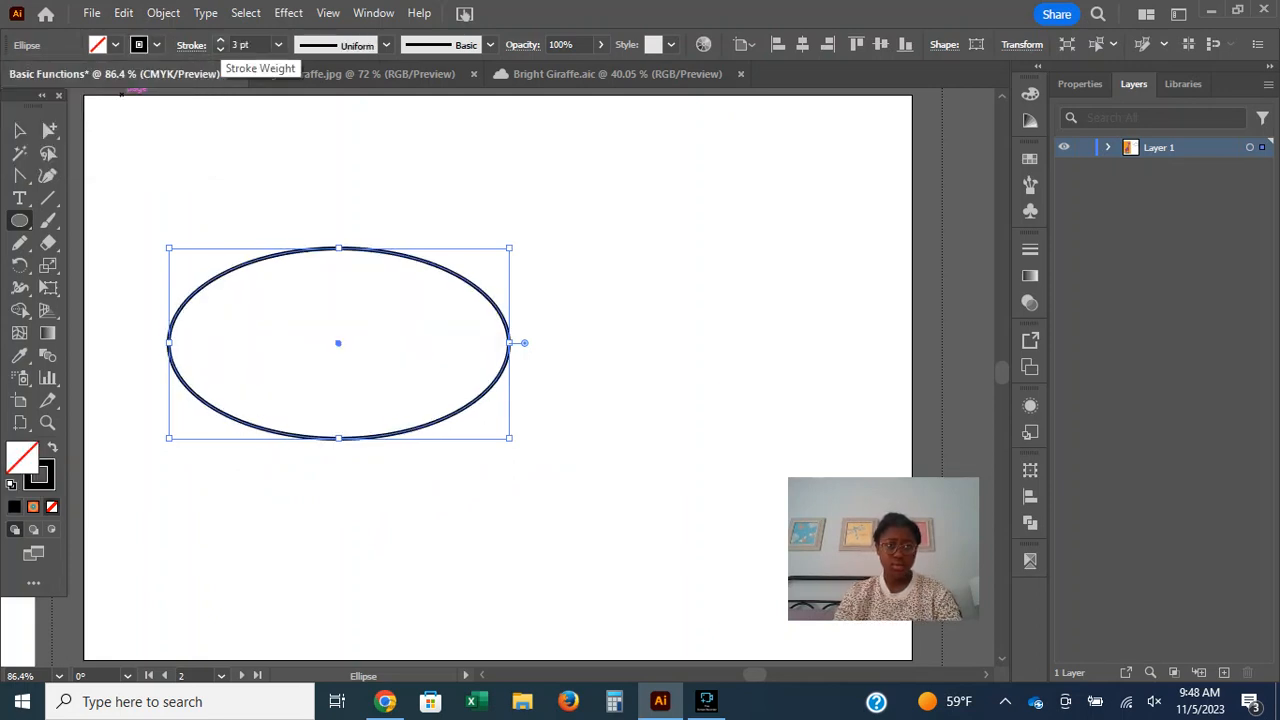
pyautogui.click(268, 92)
# Draw five more overlapping ellipses and circles of different sizes across the artboard with the Ellipse tool.
pyautogui.moveTo(314, 154); pyautogui.dragTo(584, 475)
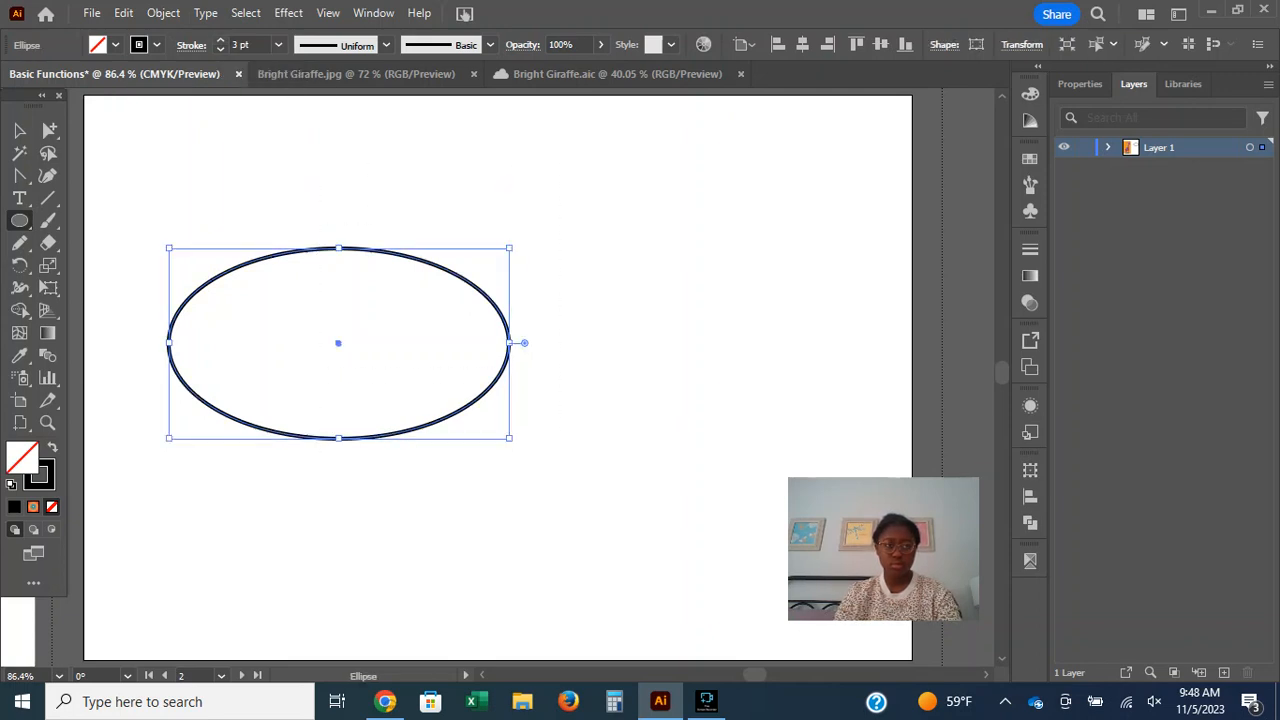
pyautogui.click(560, 428)
pyautogui.click(685, 383)
pyautogui.moveTo(392, 181); pyautogui.dragTo(681, 468)
pyautogui.moveTo(597, 377); pyautogui.dragTo(803, 582)
pyautogui.moveTo(252, 354); pyautogui.dragTo(542, 643)
pyautogui.moveTo(580, 135); pyautogui.dragTo(753, 463)
pyautogui.moveTo(472, 520); pyautogui.dragTo(683, 627)
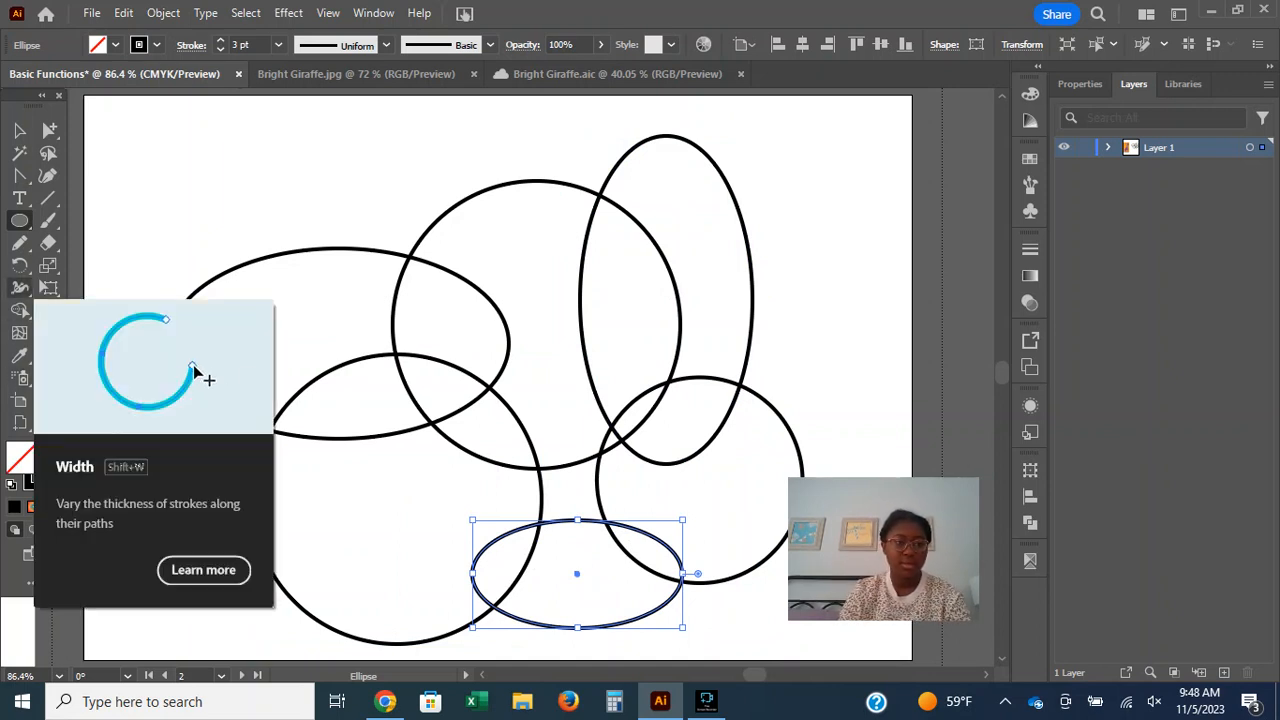
# Try to merge the overlapping ellipses with the Shape Builder tool while only the small bottom ellipse is selected.
pyautogui.click(20, 310)
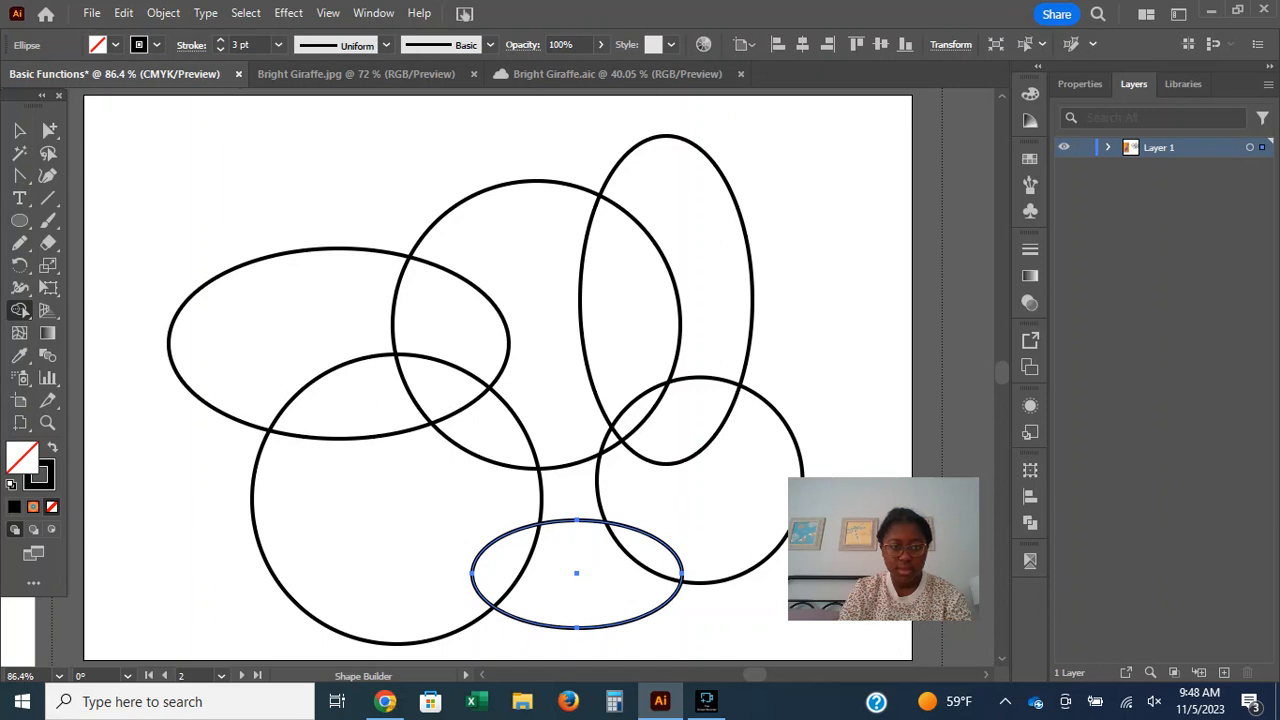
pyautogui.moveTo(558, 300)
pyautogui.mouseDown()
pyautogui.moveTo(296, 395)
pyautogui.moveTo(568, 276)
pyautogui.moveTo(530, 290)
pyautogui.moveTo(572, 296)
pyautogui.moveTo(556, 288)
pyautogui.mouseUp()
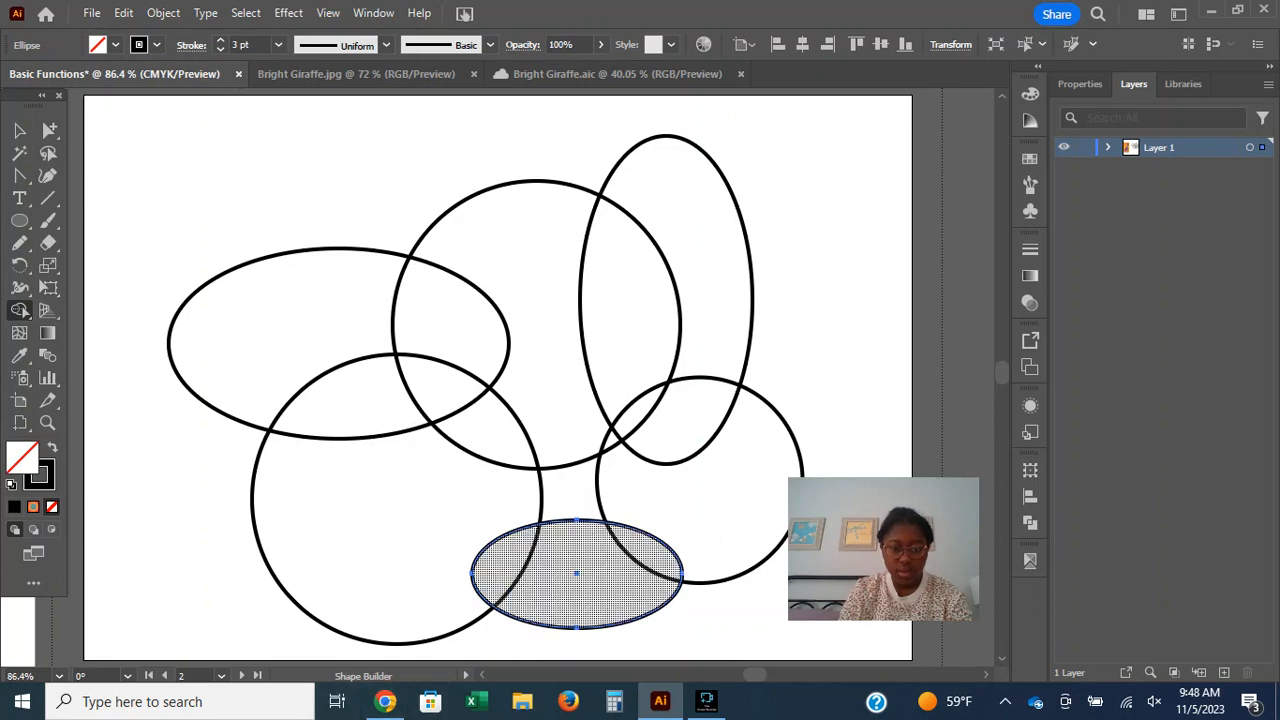
pyautogui.click(577, 573)
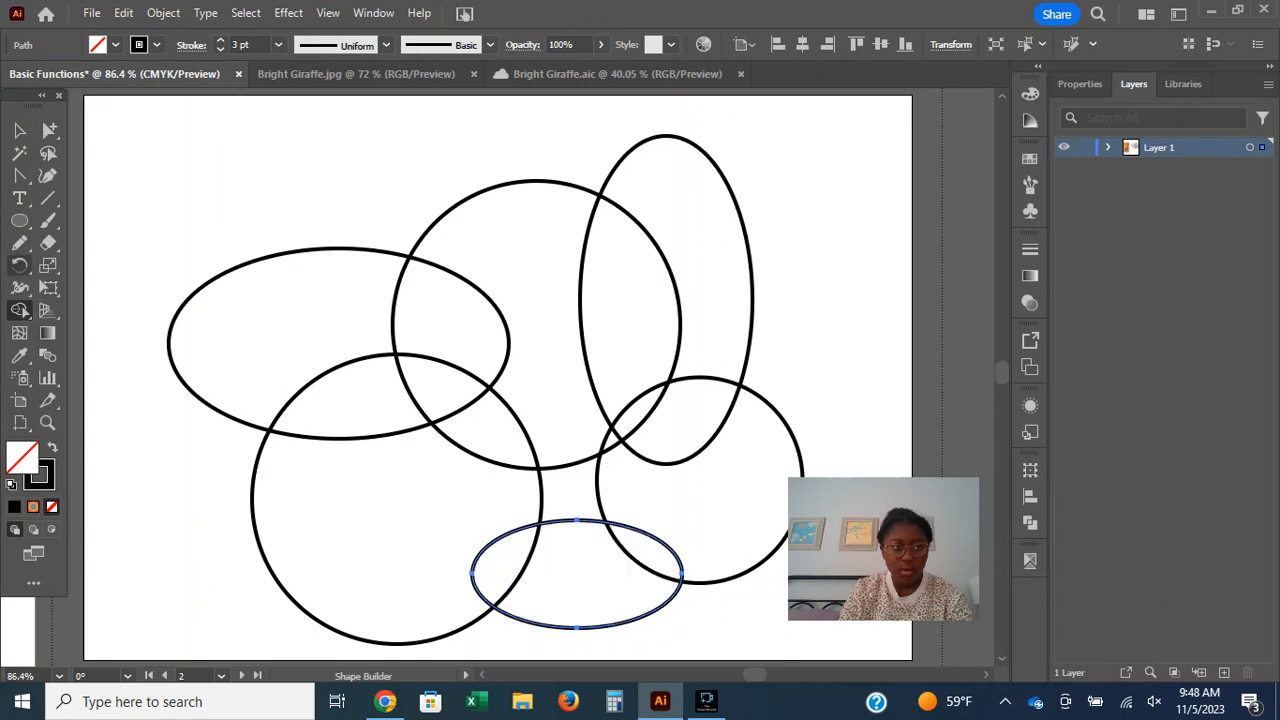
pyautogui.click(22, 311)
pyautogui.click(22, 311)
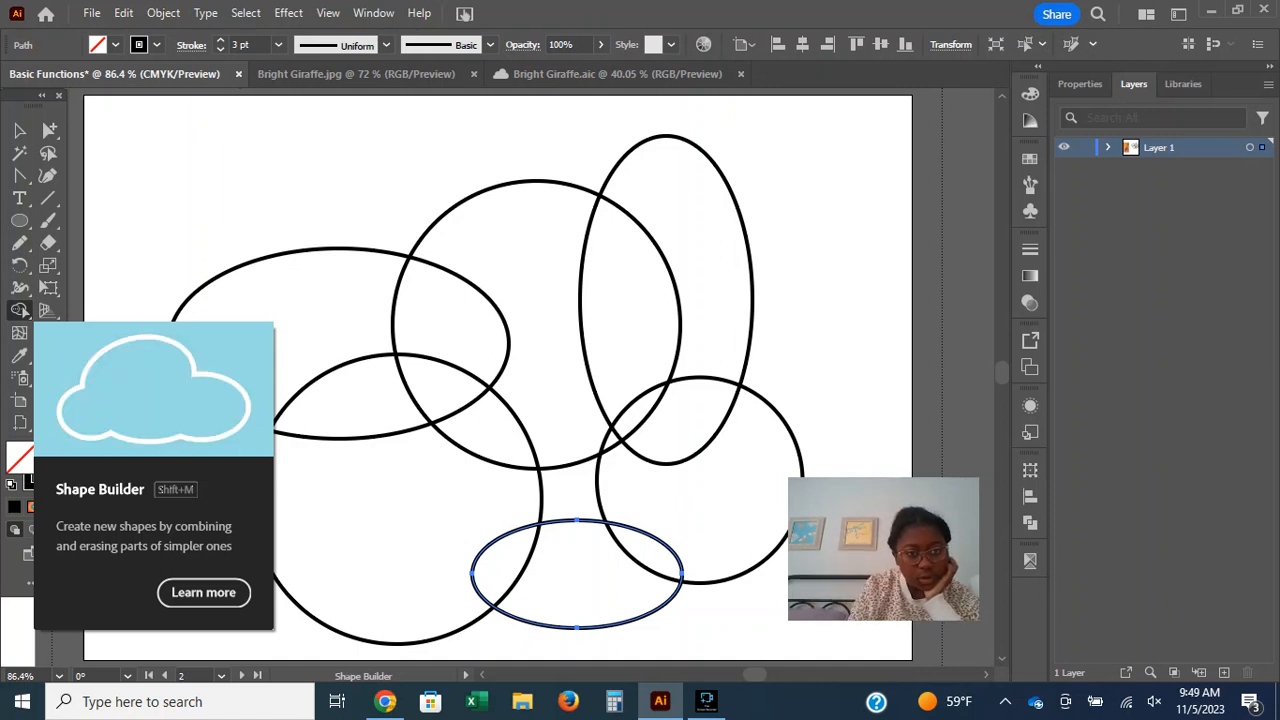
pyautogui.moveTo(398, 522)
pyautogui.mouseDown()
pyautogui.moveTo(324, 472)
pyautogui.moveTo(292, 388)
pyautogui.moveTo(305, 334)
pyautogui.moveTo(380, 285)
pyautogui.moveTo(488, 303)
pyautogui.moveTo(679, 260)
pyautogui.moveTo(702, 330)
pyautogui.moveTo(708, 468)
pyautogui.moveTo(668, 493)
pyautogui.moveTo(599, 435)
pyautogui.moveTo(637, 517)
pyautogui.moveTo(582, 603)
pyautogui.moveTo(460, 635)
pyautogui.moveTo(412, 548)
pyautogui.mouseUp()
pyautogui.moveTo(352, 478)
pyautogui.mouseDown()
pyautogui.moveTo(308, 433)
pyautogui.moveTo(347, 332)
pyautogui.moveTo(575, 318)
pyautogui.moveTo(631, 360)
pyautogui.moveTo(662, 498)
pyautogui.moveTo(640, 546)
pyautogui.moveTo(600, 573)
pyautogui.moveTo(497, 603)
pyautogui.moveTo(450, 593)
pyautogui.moveTo(372, 536)
pyautogui.moveTo(356, 480)
pyautogui.moveTo(434, 493)
pyautogui.moveTo(515, 561)
pyautogui.moveTo(617, 546)
pyautogui.moveTo(673, 484)
pyautogui.moveTo(679, 416)
pyautogui.moveTo(572, 325)
pyautogui.moveTo(471, 346)
pyautogui.moveTo(347, 418)
pyautogui.mouseUp()
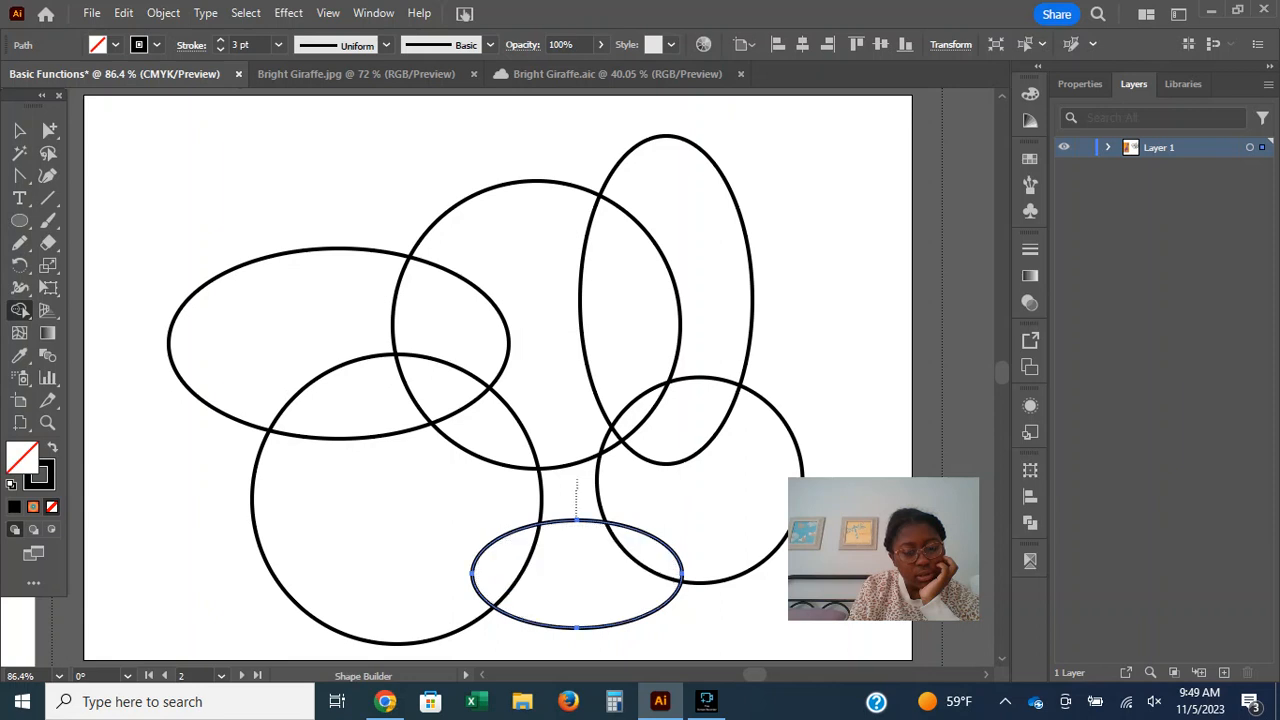
pyautogui.moveTo(710, 485); pyautogui.dragTo(632, 580)
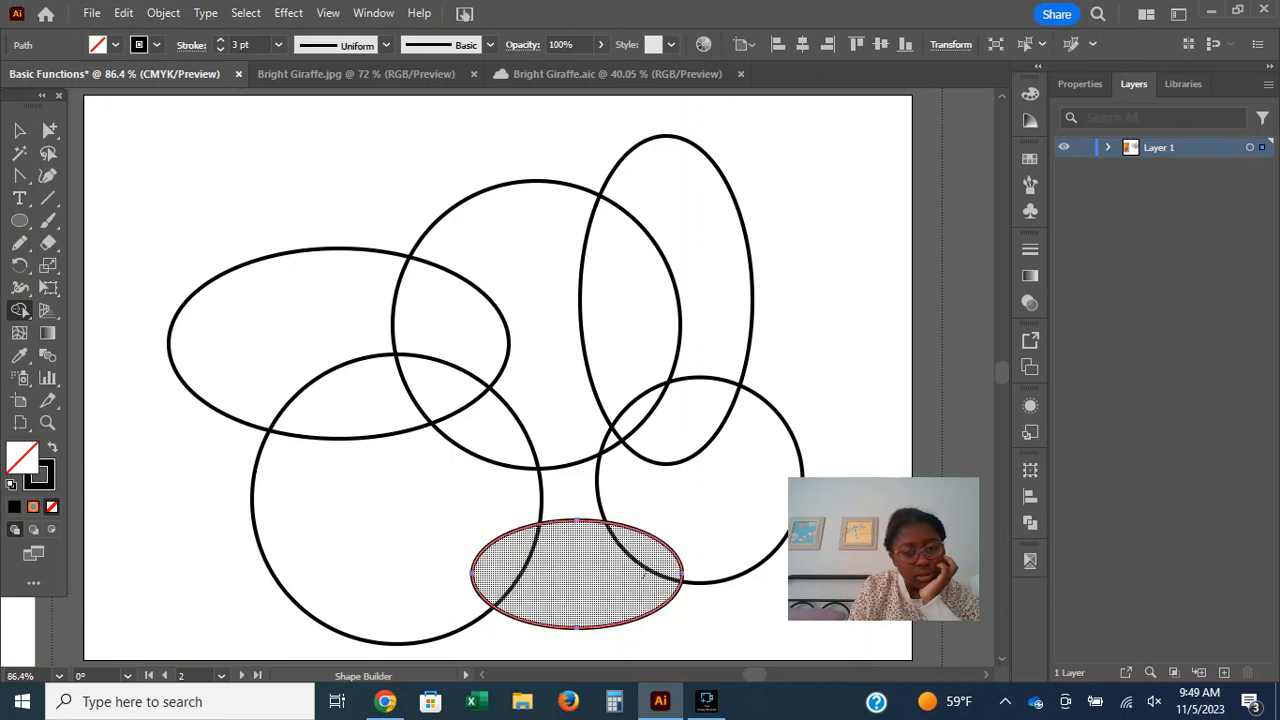
pyautogui.moveTo(652, 506); pyautogui.dragTo(545, 625)
pyautogui.moveTo(572, 492); pyautogui.dragTo(302, 538)
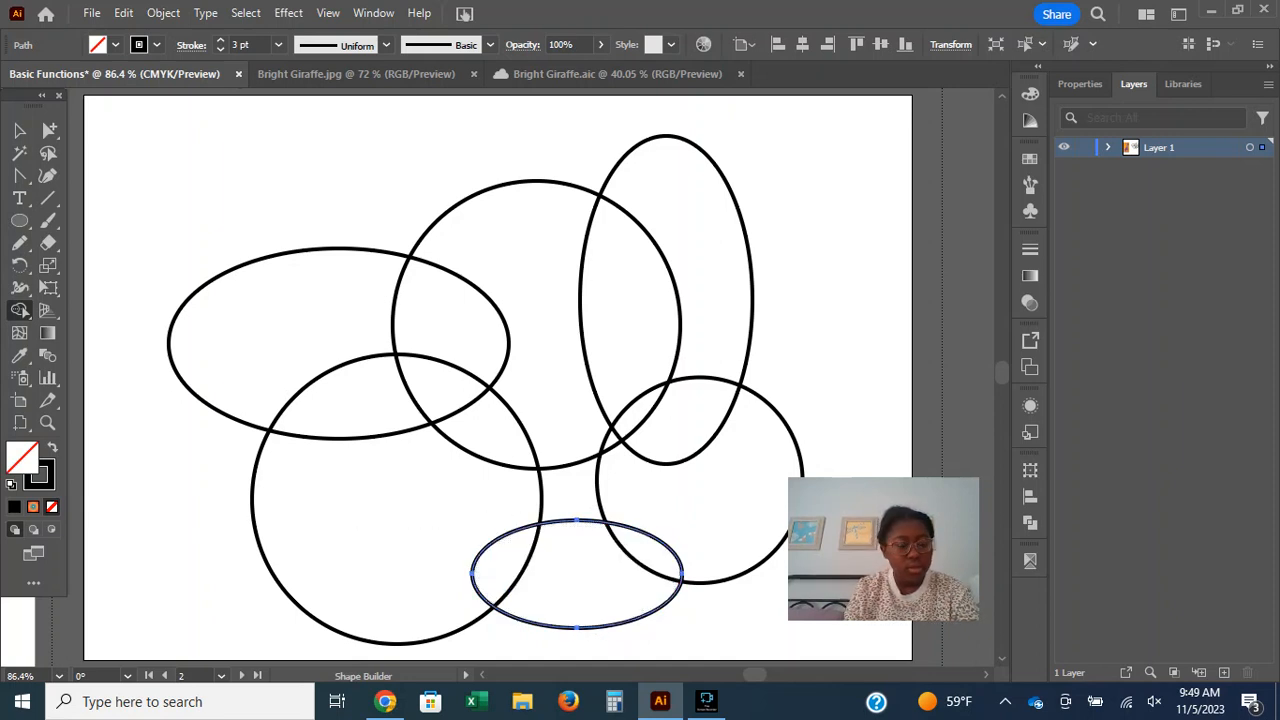
# Open the Shape Builder tool's help, read the instructions for merging shapes, and close it.
pyautogui.click(20, 310)
pyautogui.click(122, 311)
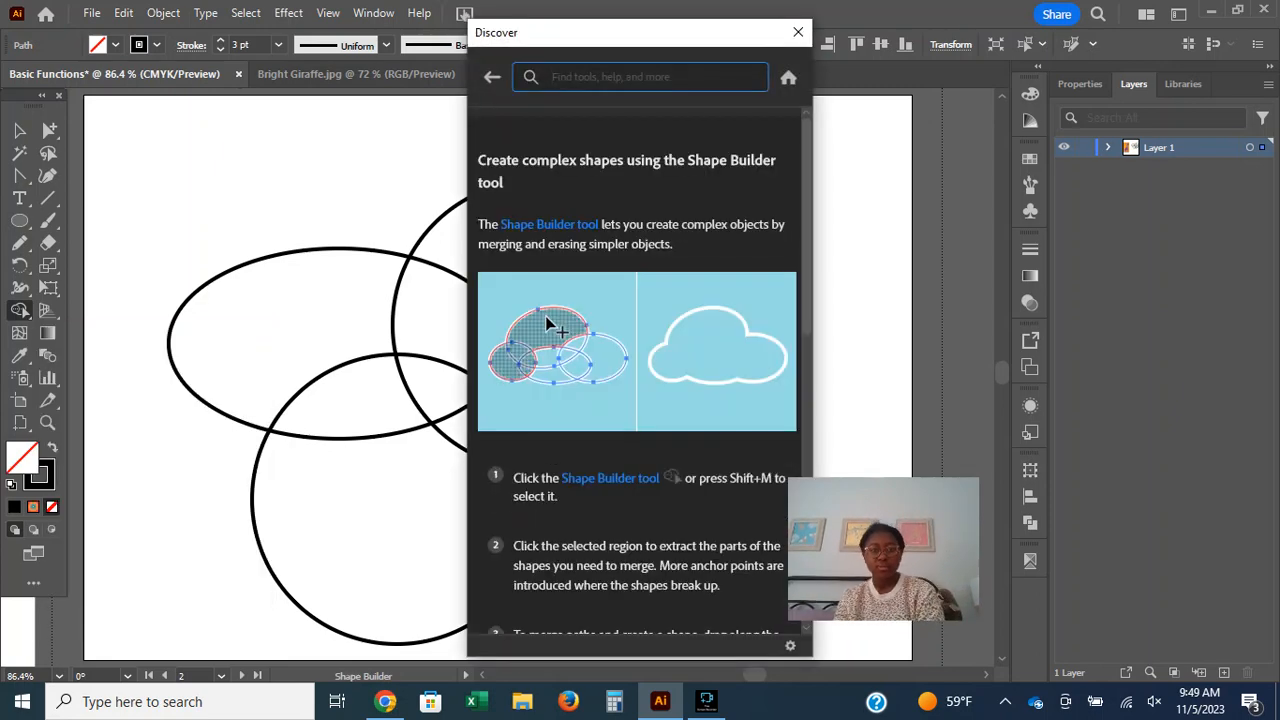
pyautogui.scroll(-3, 637, 370)
pyautogui.scroll(1, 637, 370)
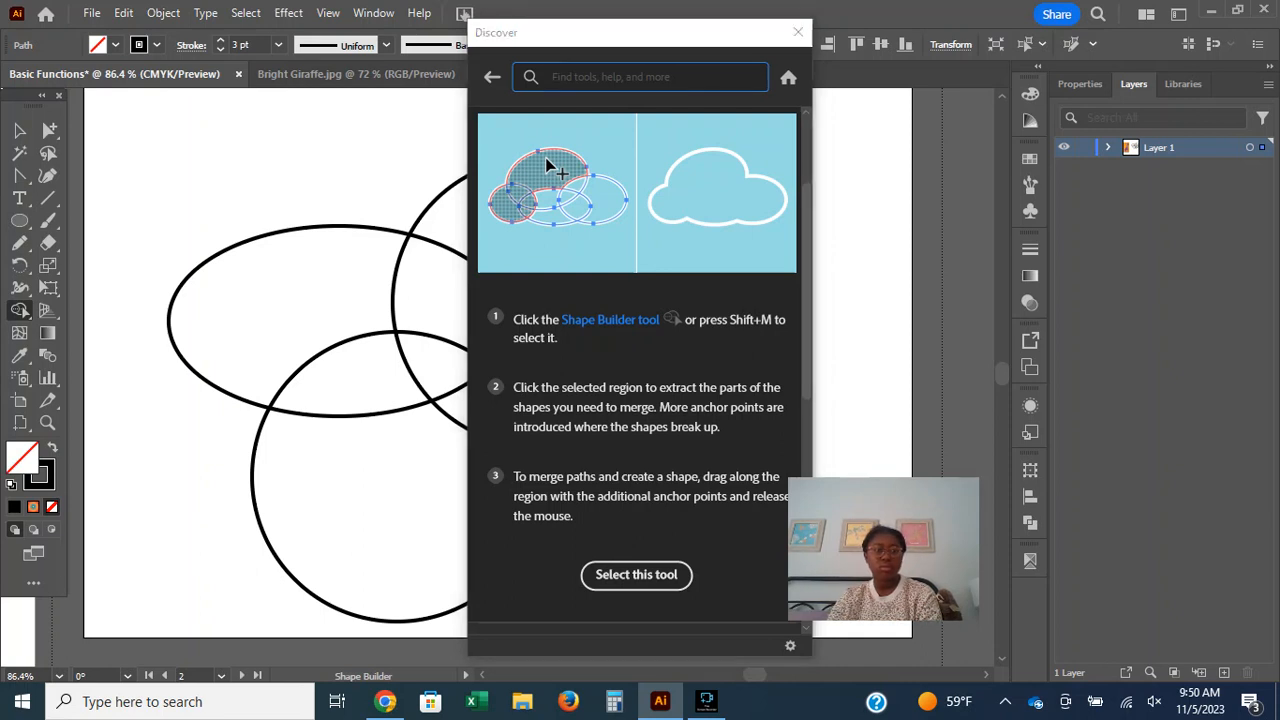
pyautogui.click(19, 130)
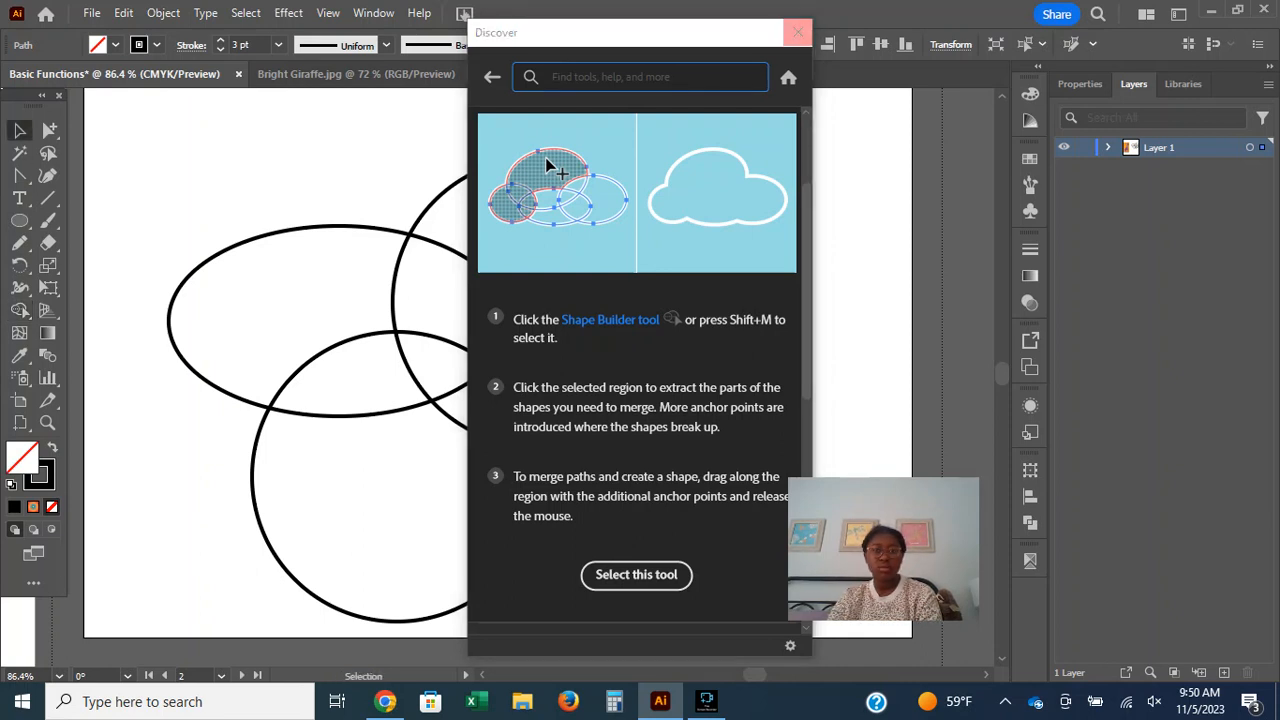
pyautogui.click(797, 32)
# Select all the ellipses and merge their outer regions into one cloud shape with the Shape Builder tool.
pyautogui.hotkey('ctrl', 'a')
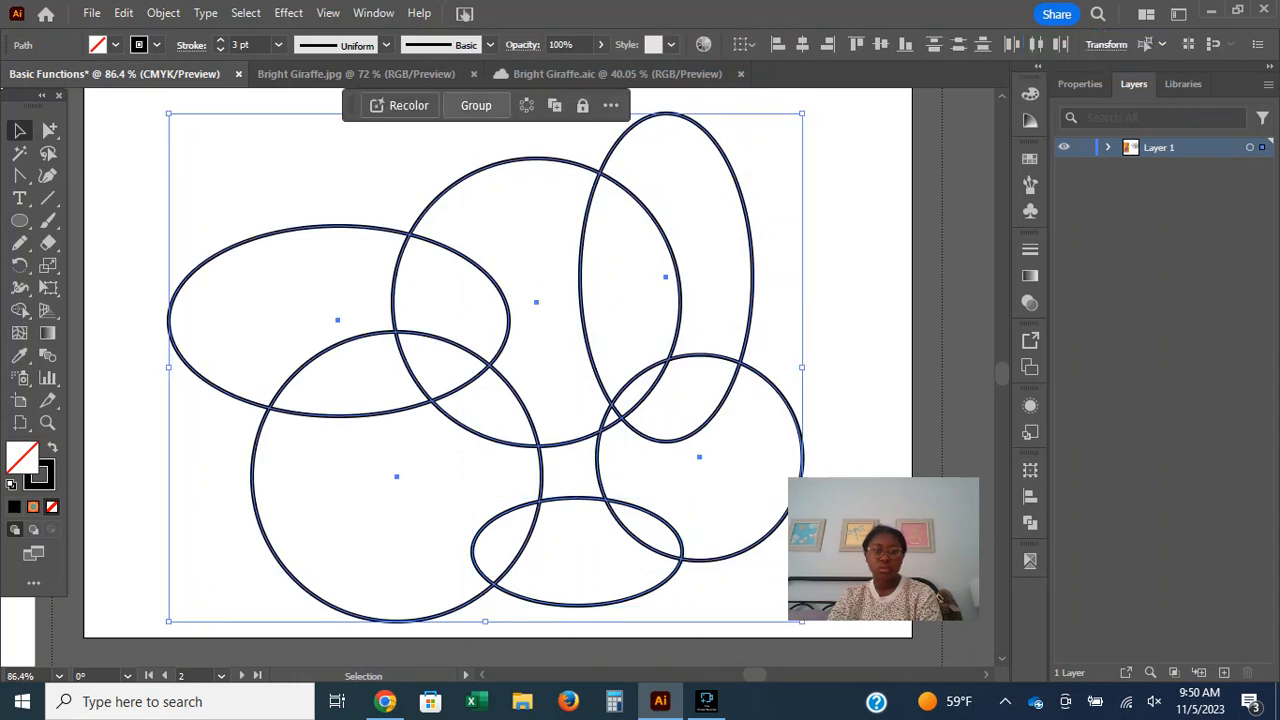
pyautogui.click(20, 310)
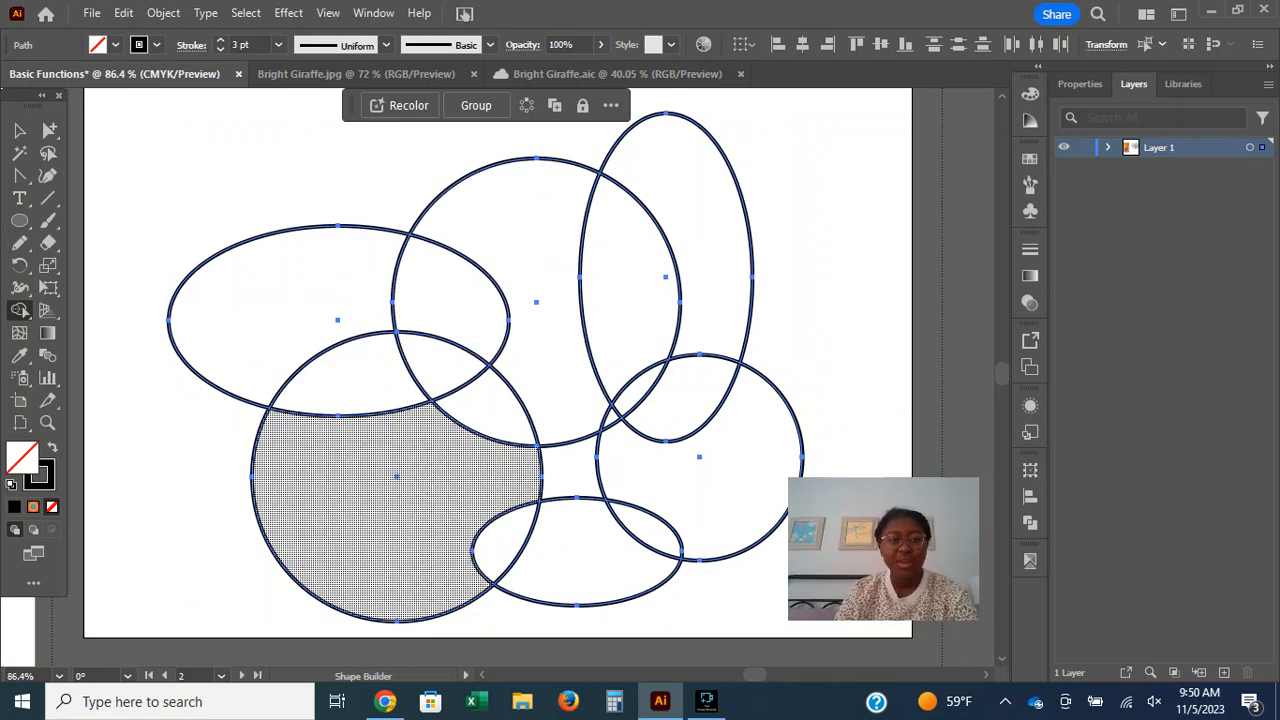
pyautogui.moveTo(361, 448)
pyautogui.mouseDown()
pyautogui.moveTo(293, 318)
pyautogui.moveTo(318, 300)
pyautogui.moveTo(365, 290)
pyautogui.moveTo(505, 306)
pyautogui.moveTo(681, 258)
pyautogui.moveTo(697, 290)
pyautogui.moveTo(691, 536)
pyautogui.moveTo(623, 565)
pyautogui.moveTo(456, 557)
pyautogui.mouseUp()
pyautogui.moveTo(360, 445); pyautogui.dragTo(372, 452)
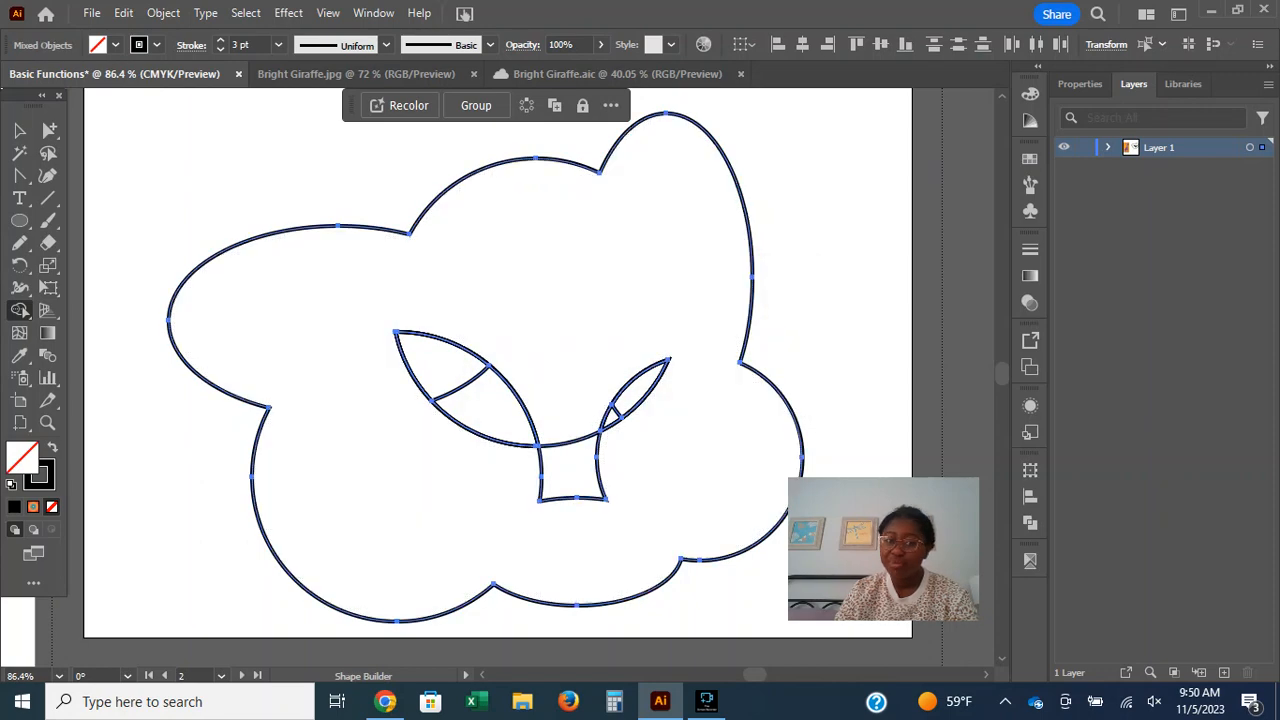
# Merge the curved slivers inside the cloud into it, and undo the attempt to merge the small four-sided gap.
pyautogui.moveTo(501, 346)
pyautogui.mouseDown()
pyautogui.moveTo(439, 395)
pyautogui.moveTo(435, 429)
pyautogui.moveTo(567, 380)
pyautogui.moveTo(624, 380)
pyautogui.moveTo(617, 404)
pyautogui.moveTo(635, 394)
pyautogui.moveTo(614, 418)
pyautogui.mouseUp()
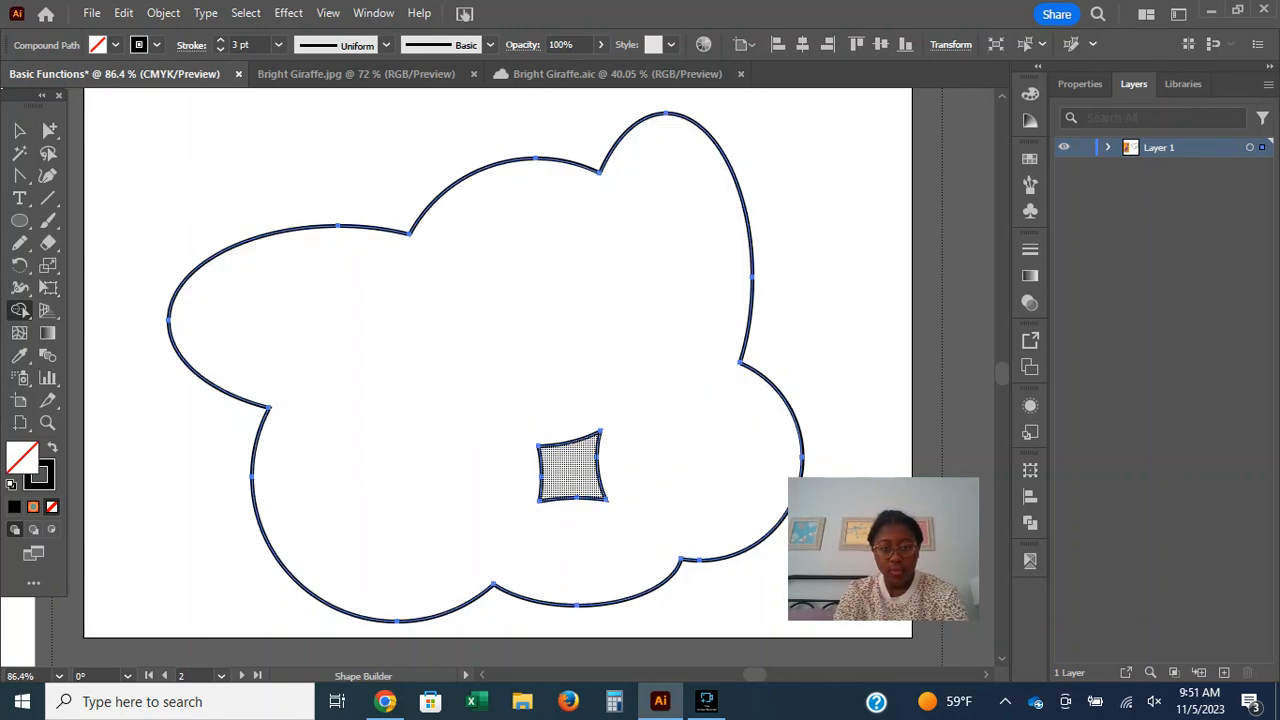
pyautogui.moveTo(560, 435); pyautogui.dragTo(582, 500)
pyautogui.hotkey('ctrl', 'z')
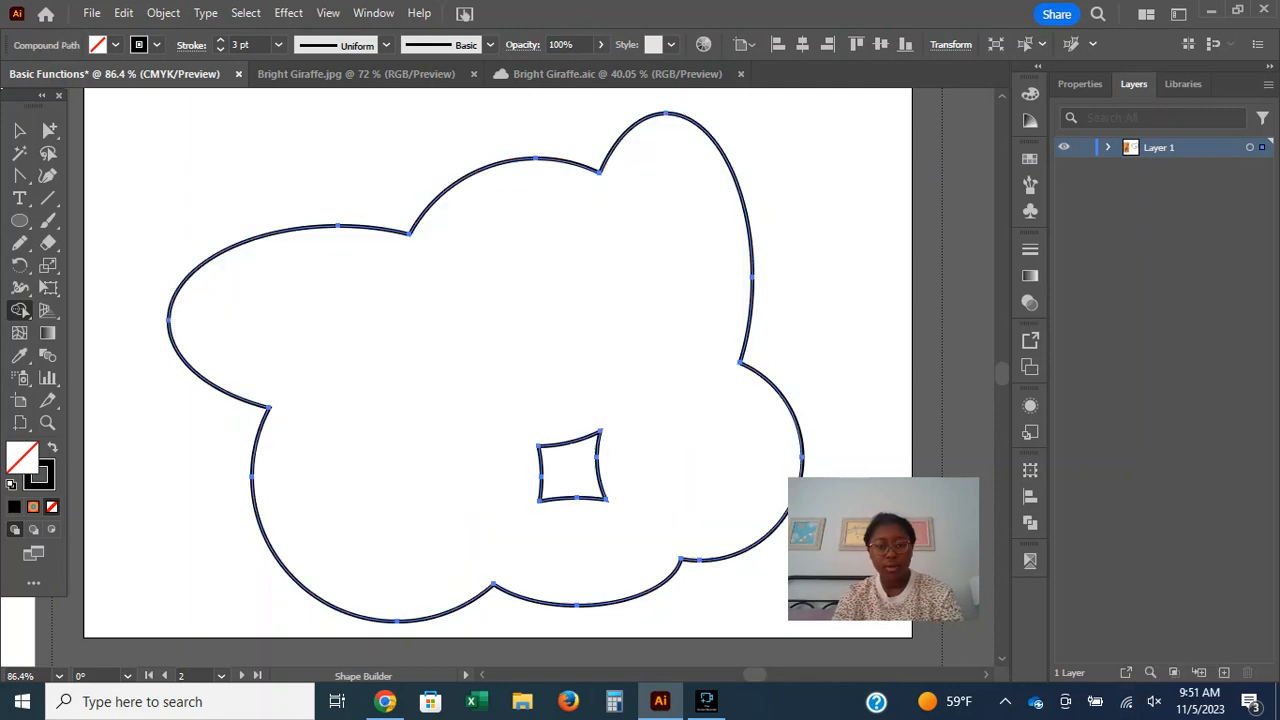
# Check the Live Paint Bucket description in Chrome, then make the cloud a Live Paint group in Illustrator and paint it black.
pyautogui.click(385, 701)
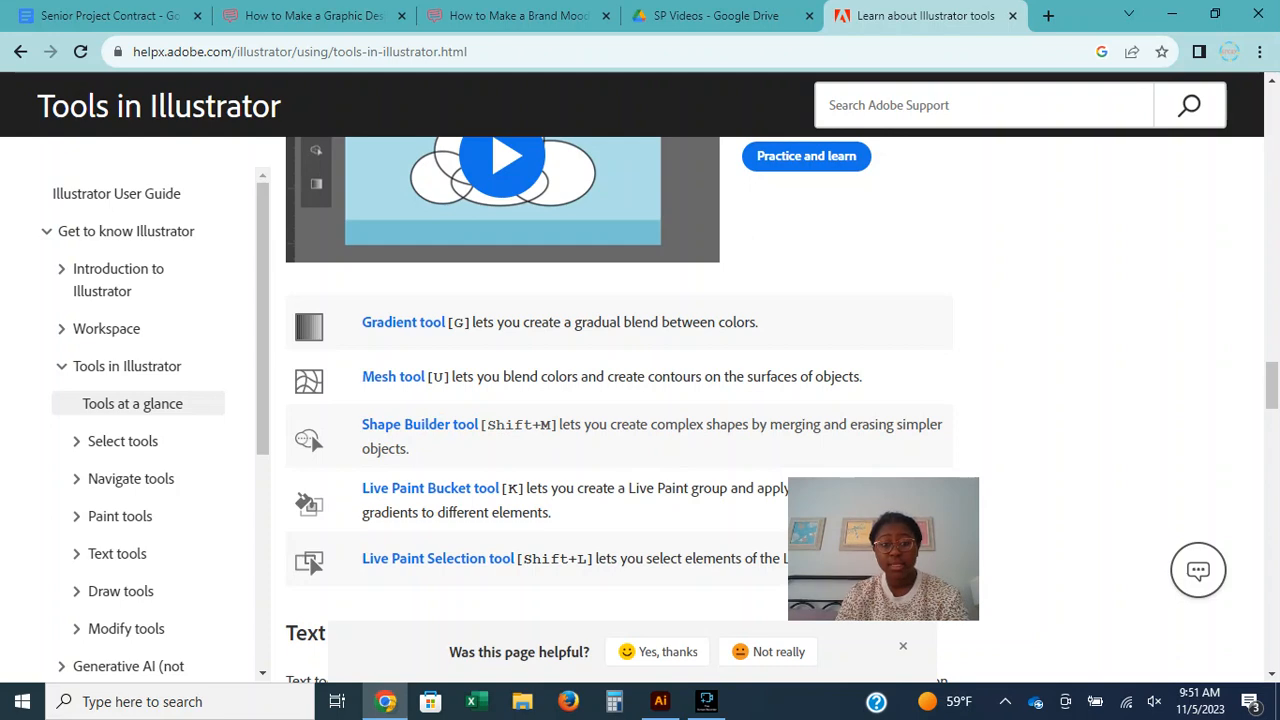
pyautogui.click(660, 701)
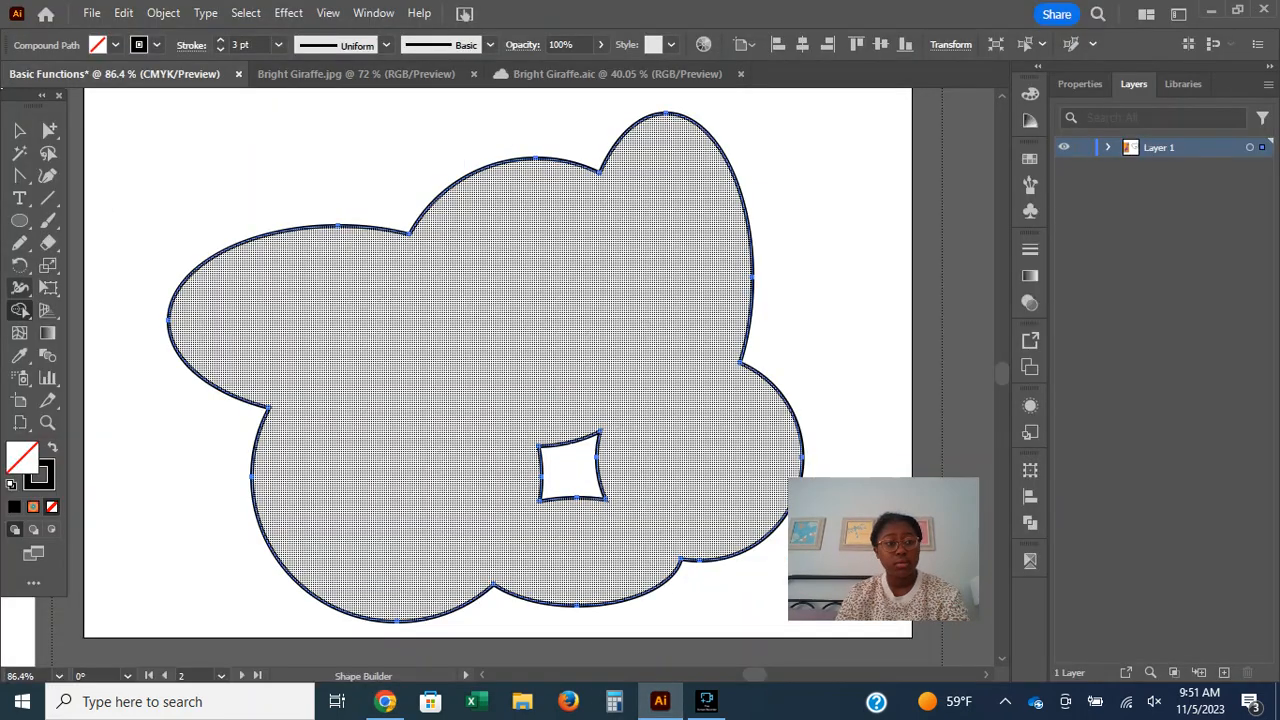
pyautogui.moveTo(19, 310); pyautogui.dragTo(100, 332)
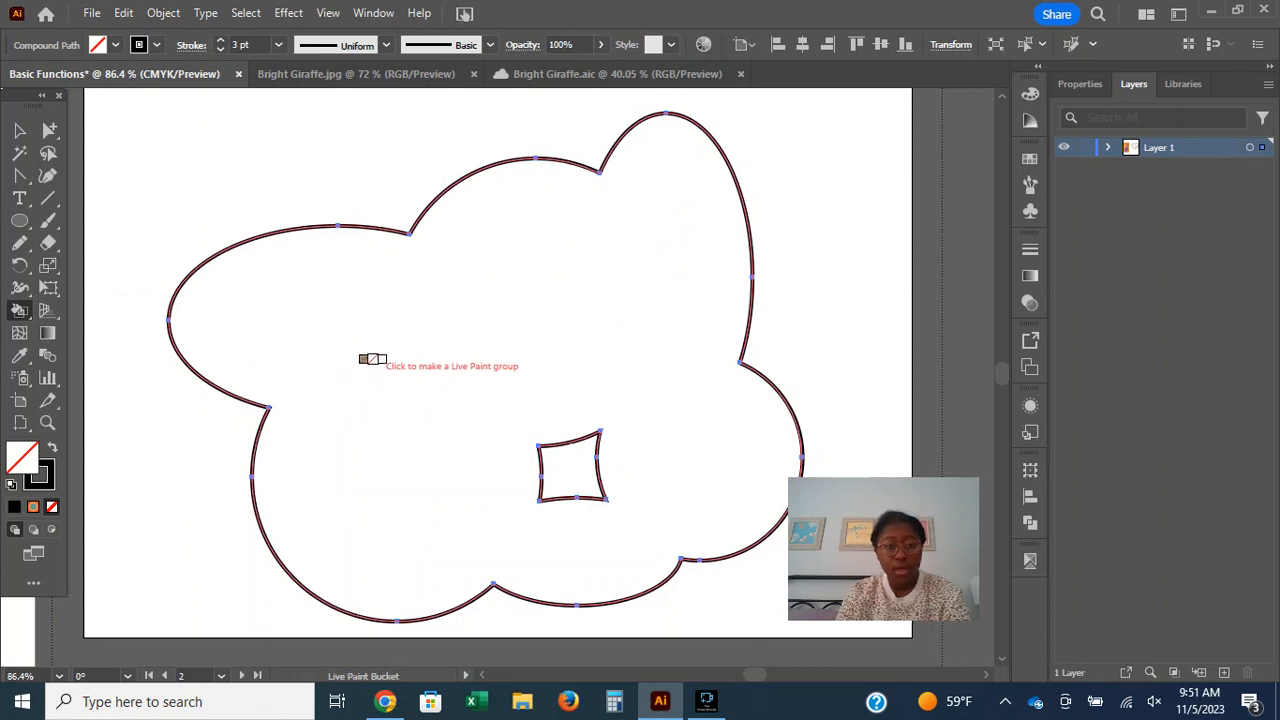
pyautogui.click(372, 359)
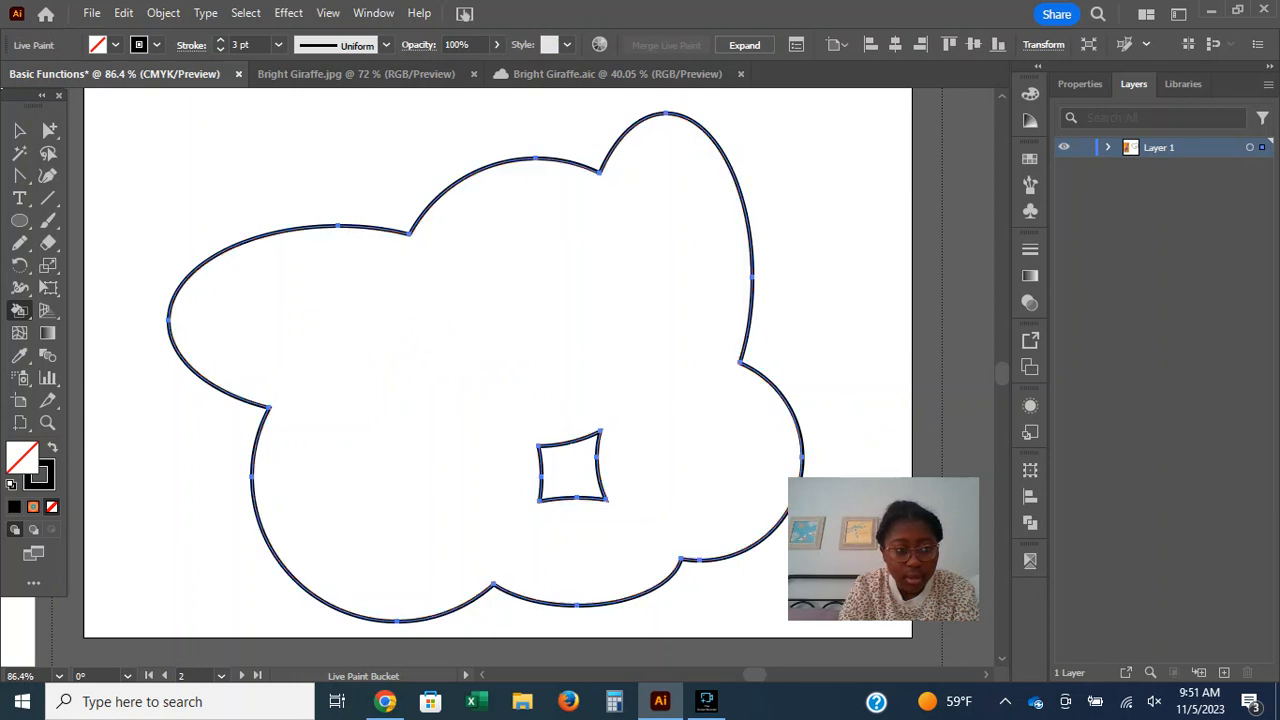
pyautogui.hotkey('shift', 'x')
pyautogui.click(326, 348)
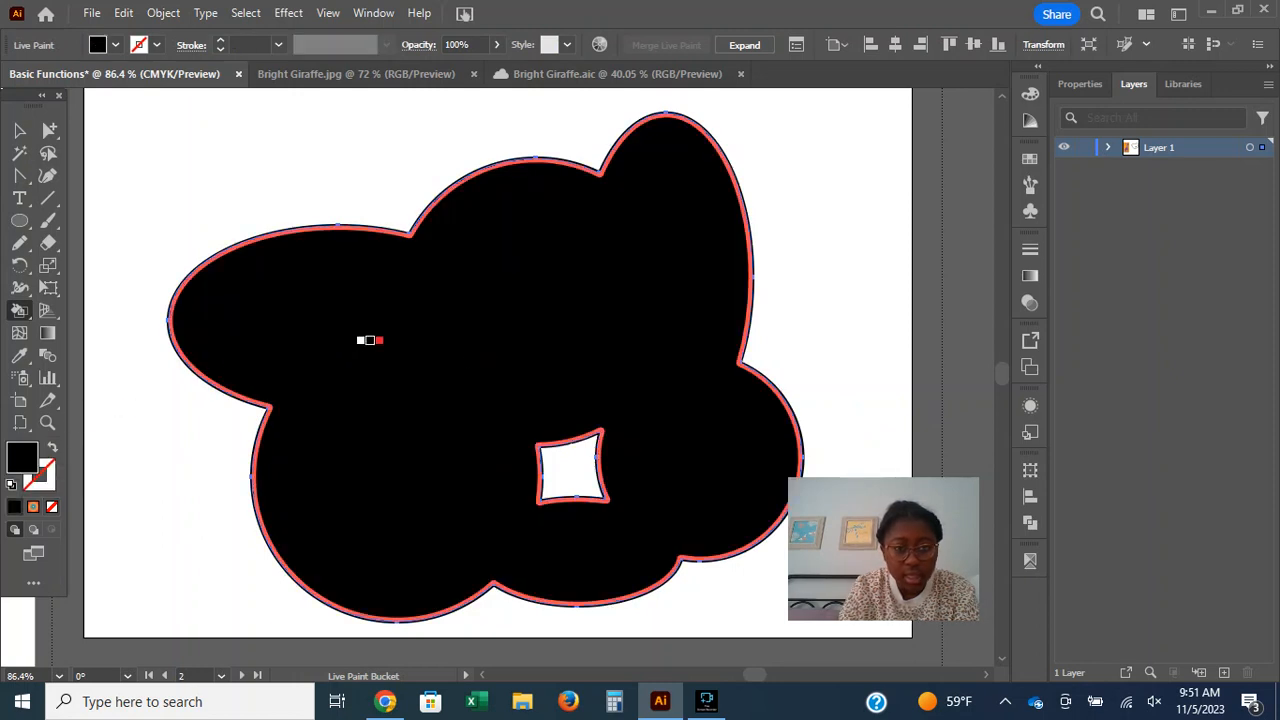
# Fill the cloud with the yellow, blue and orange radial gradient using the Live Paint Bucket.
pyautogui.click(33, 507)
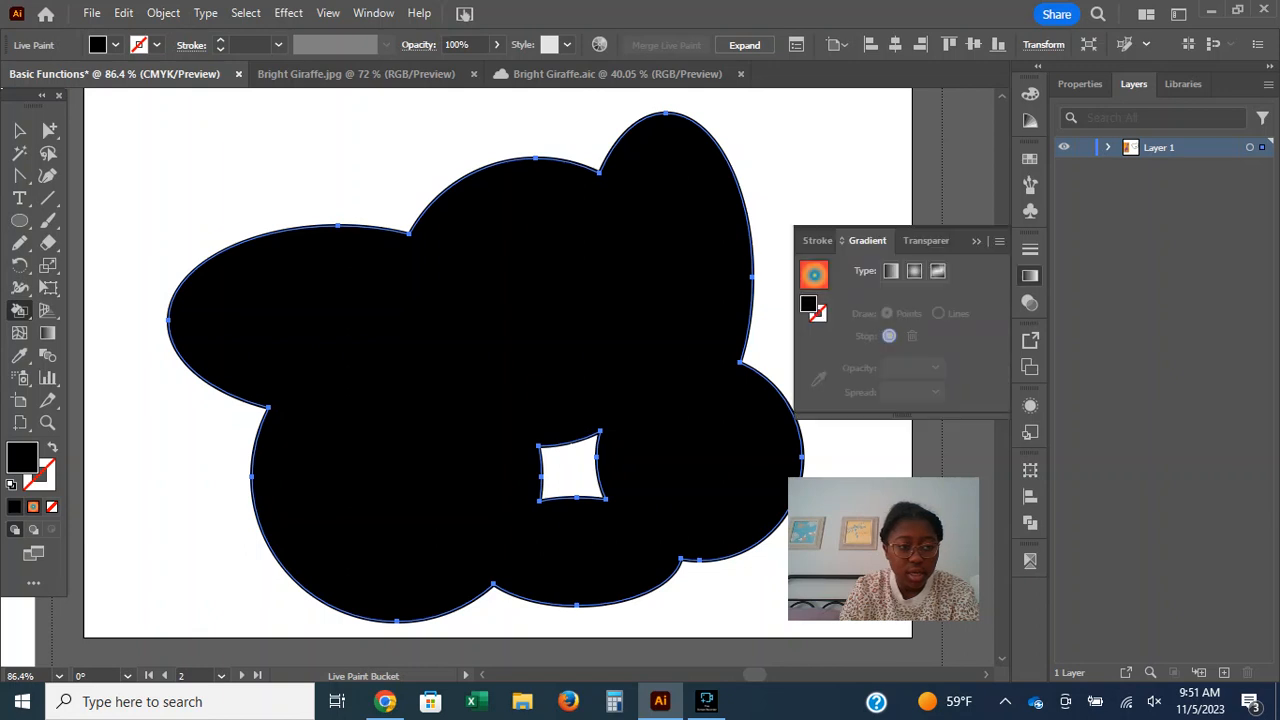
pyautogui.click(488, 345)
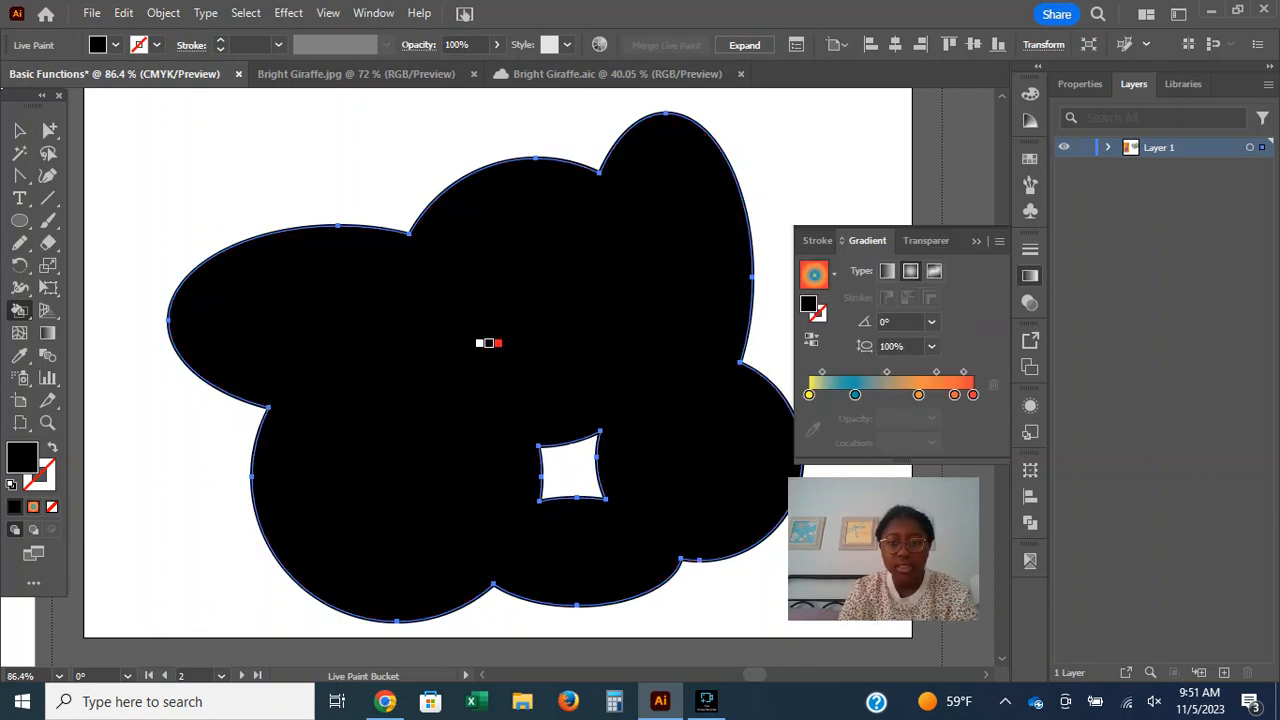
pyautogui.click(33, 507)
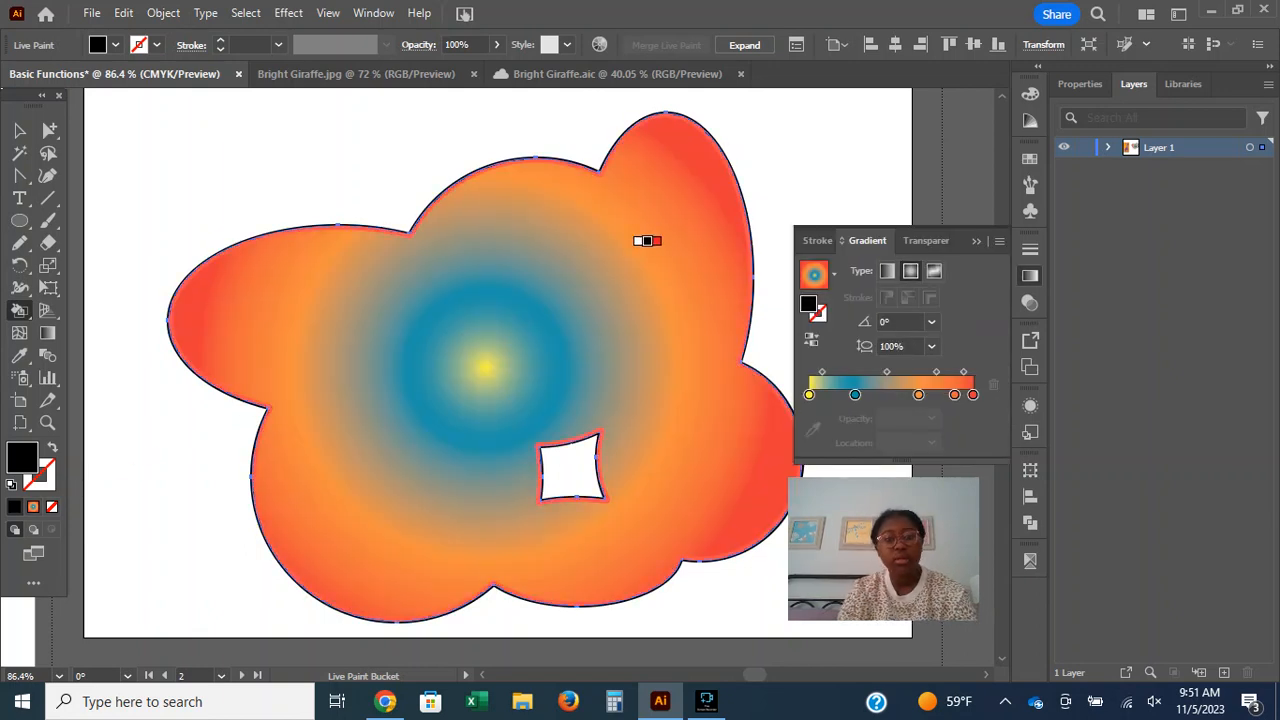
pyautogui.scroll(-1, 640, 299)
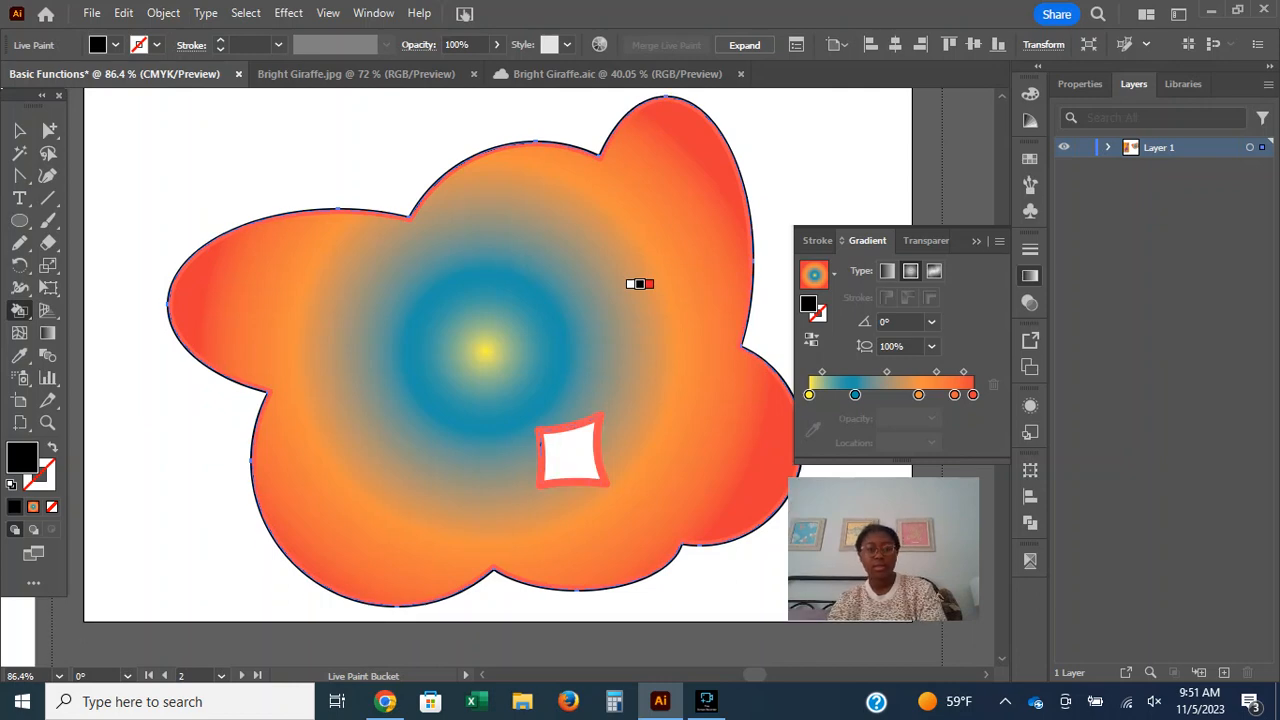
pyautogui.click(640, 284)
pyautogui.press('k')
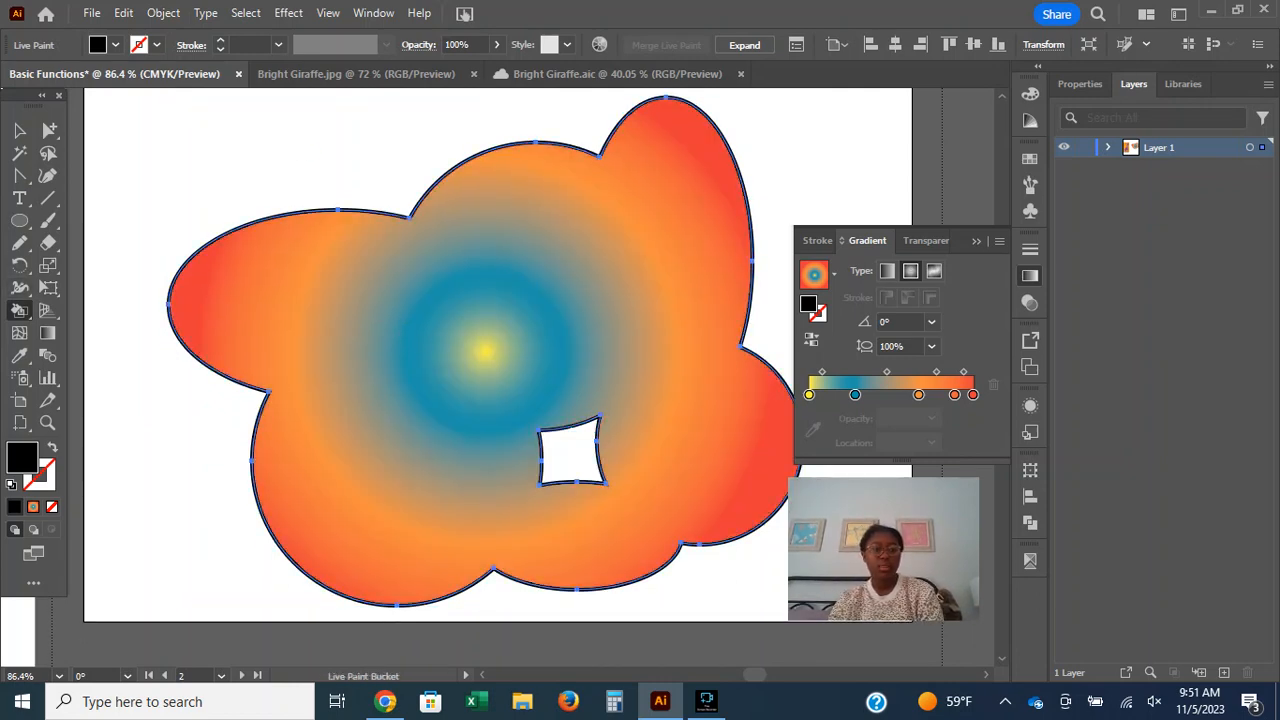
# Select the cloud's gradient-filled face with the Live Paint Selection tool and try selecting its four-sided gap.
pyautogui.click(20, 311)
pyautogui.click(136, 356)
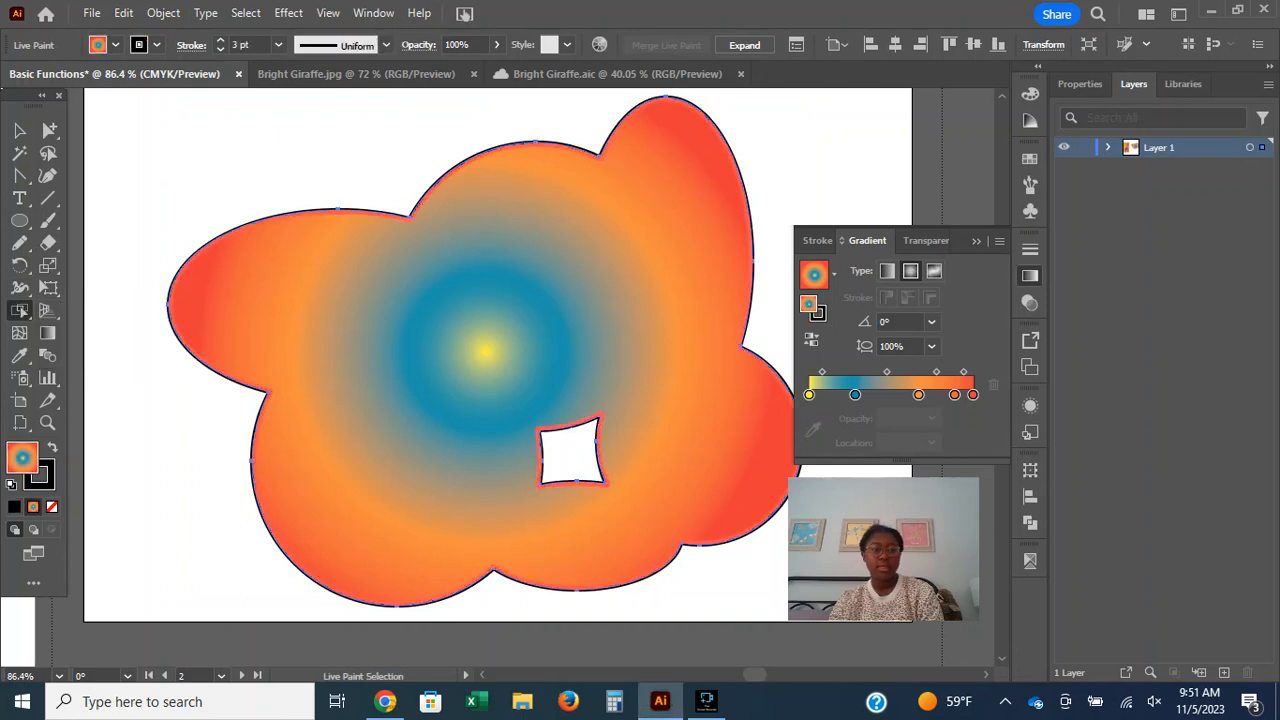
pyautogui.click(456, 354)
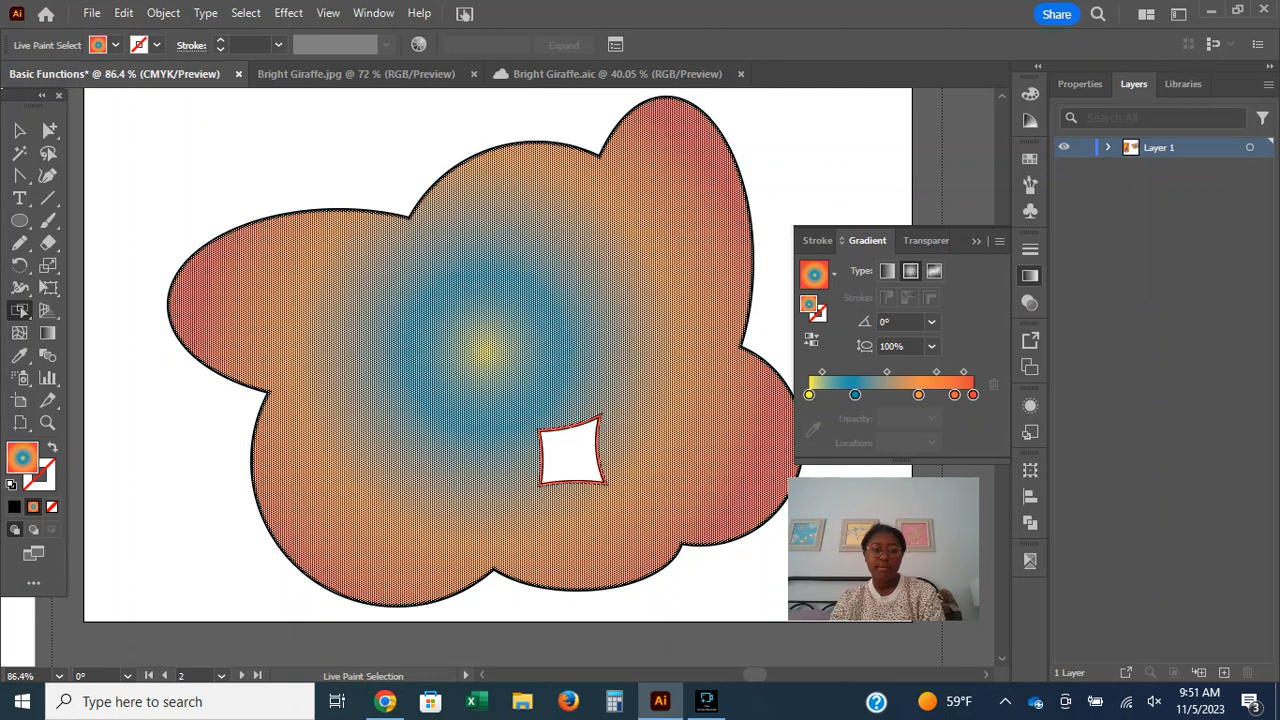
pyautogui.moveTo(544, 434); pyautogui.dragTo(600, 488)
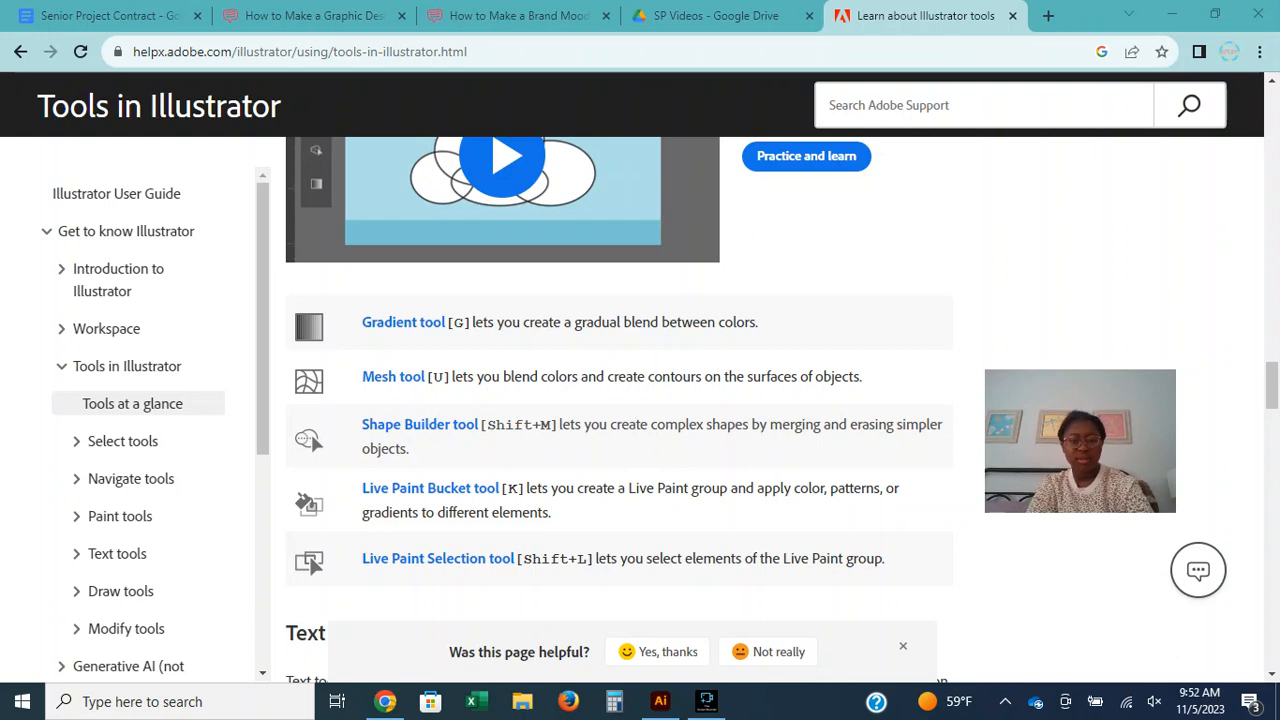
# Read the Live Paint Selection and text tool descriptions in the Adobe tools guide in Chrome.
pyautogui.scroll(3, 620, 400)
pyautogui.scroll(-3, 620, 400)
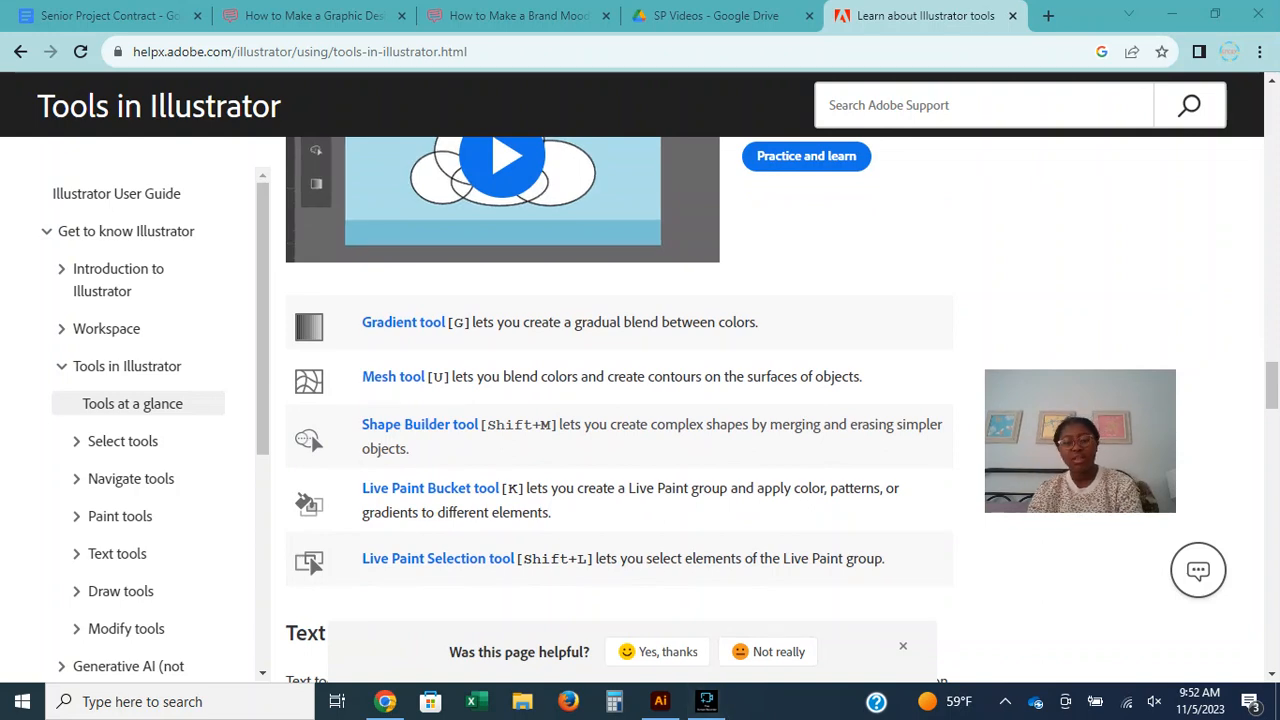
pyautogui.scroll(-5, 620, 400)
pyautogui.scroll(-2, 620, 400)
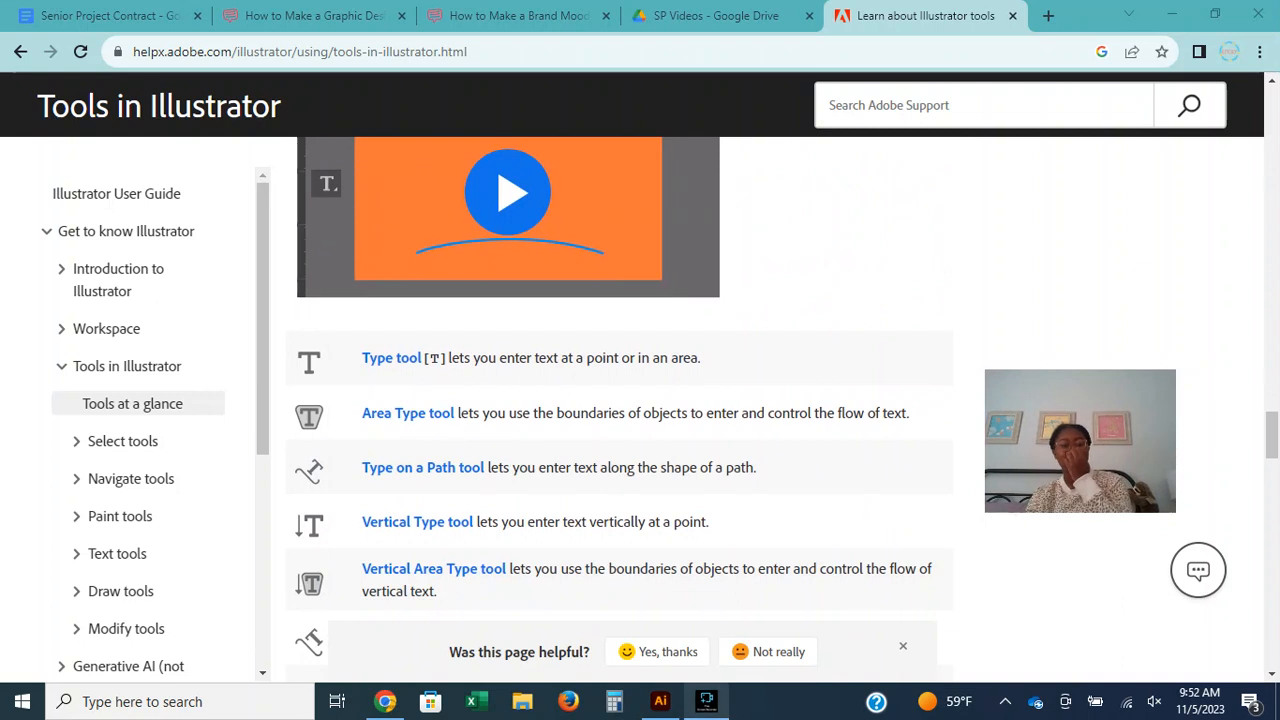
pyautogui.scroll(-4, 620, 400)
pyautogui.scroll(4, 620, 400)
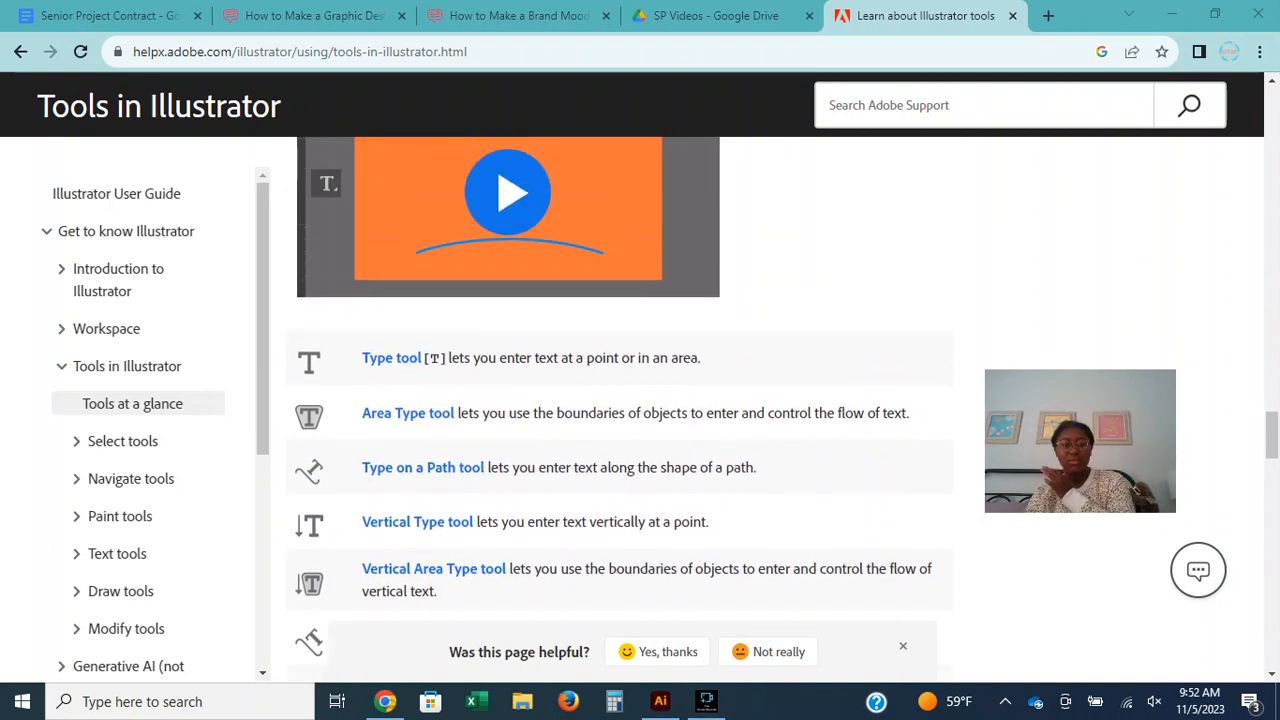
pyautogui.scroll(-2, 620, 400)
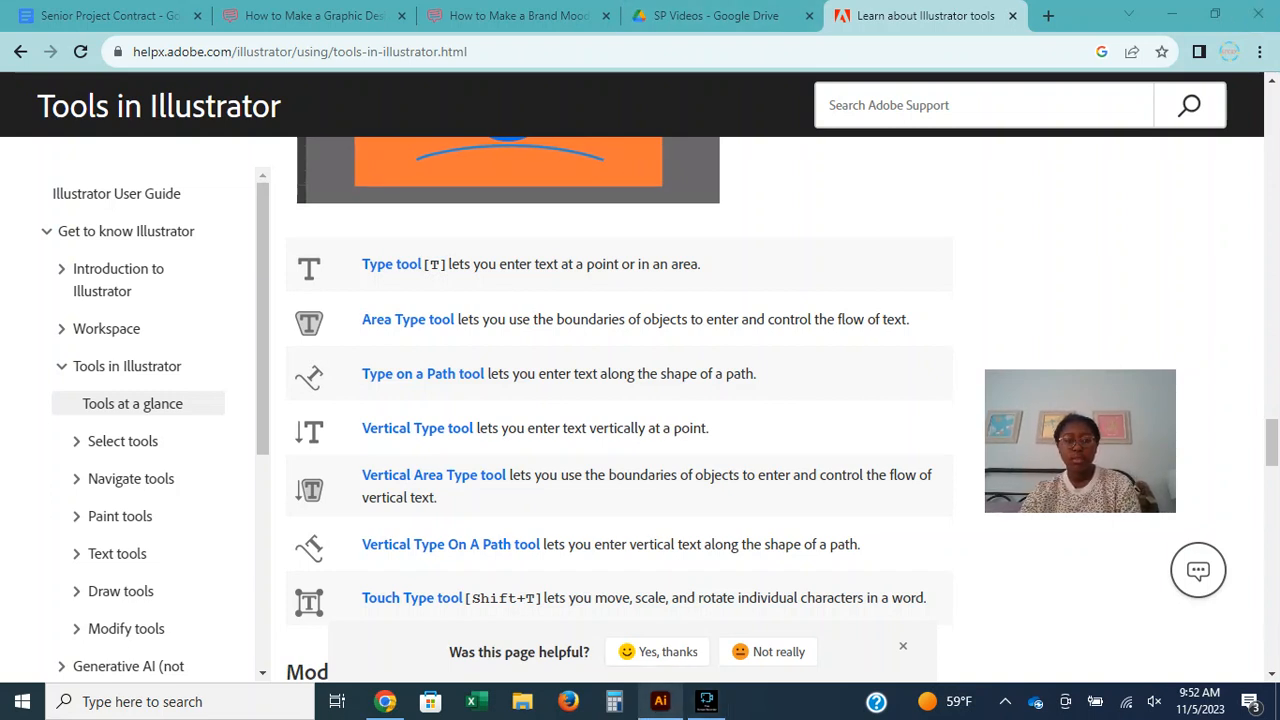
# Switch back to Illustrator and add the point text "Hello" above the cloud's upper-left lobe with the Type tool.
pyautogui.click(660, 701)
pyautogui.click(19, 198)
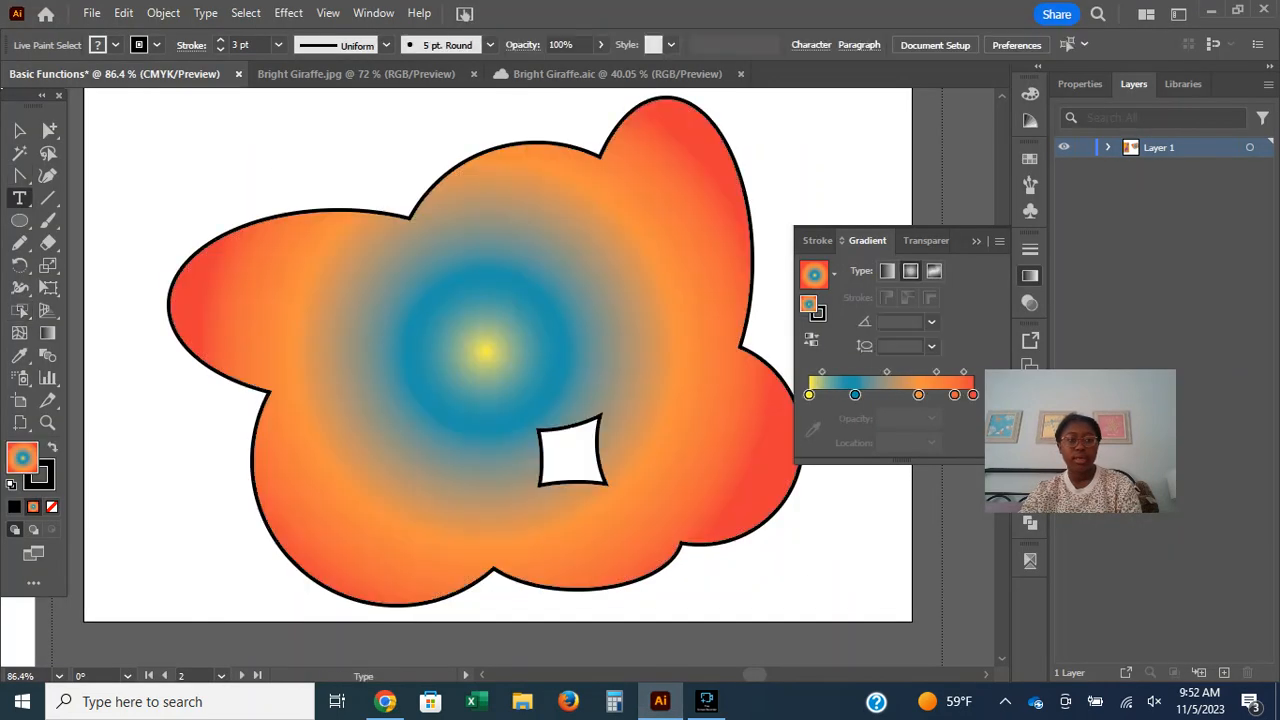
pyautogui.click(166, 157)
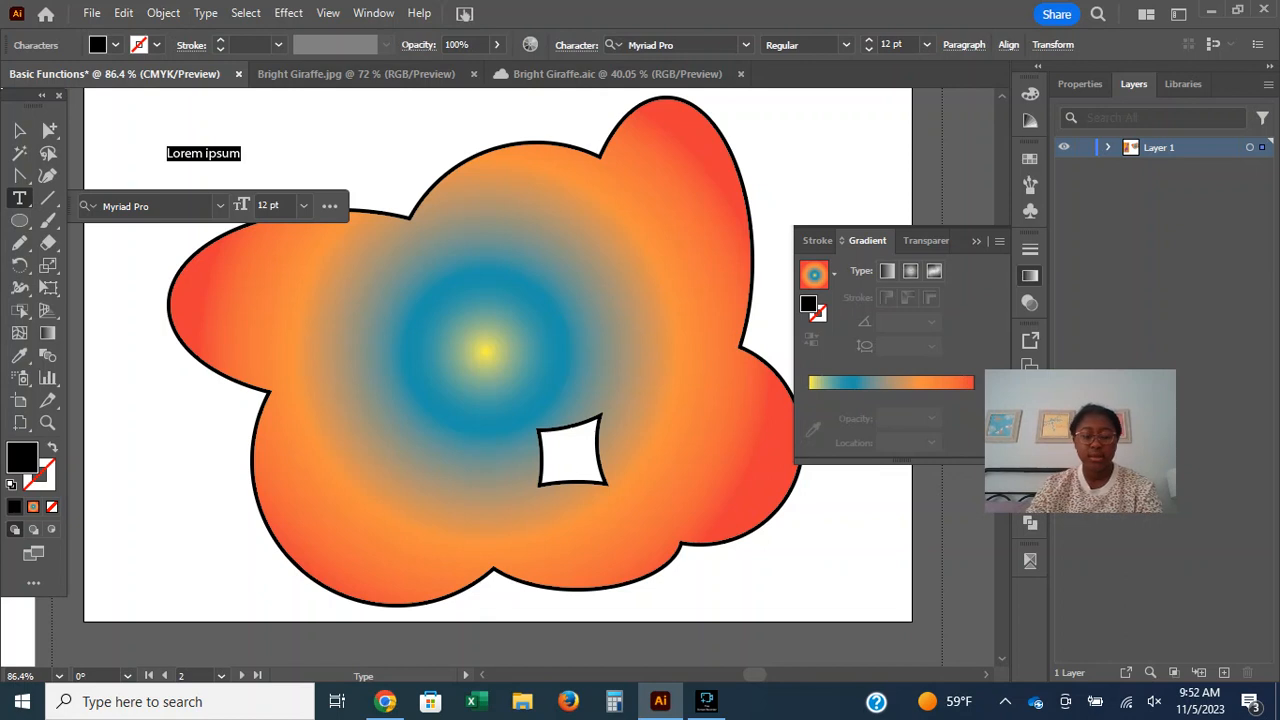
pyautogui.write('Hey')
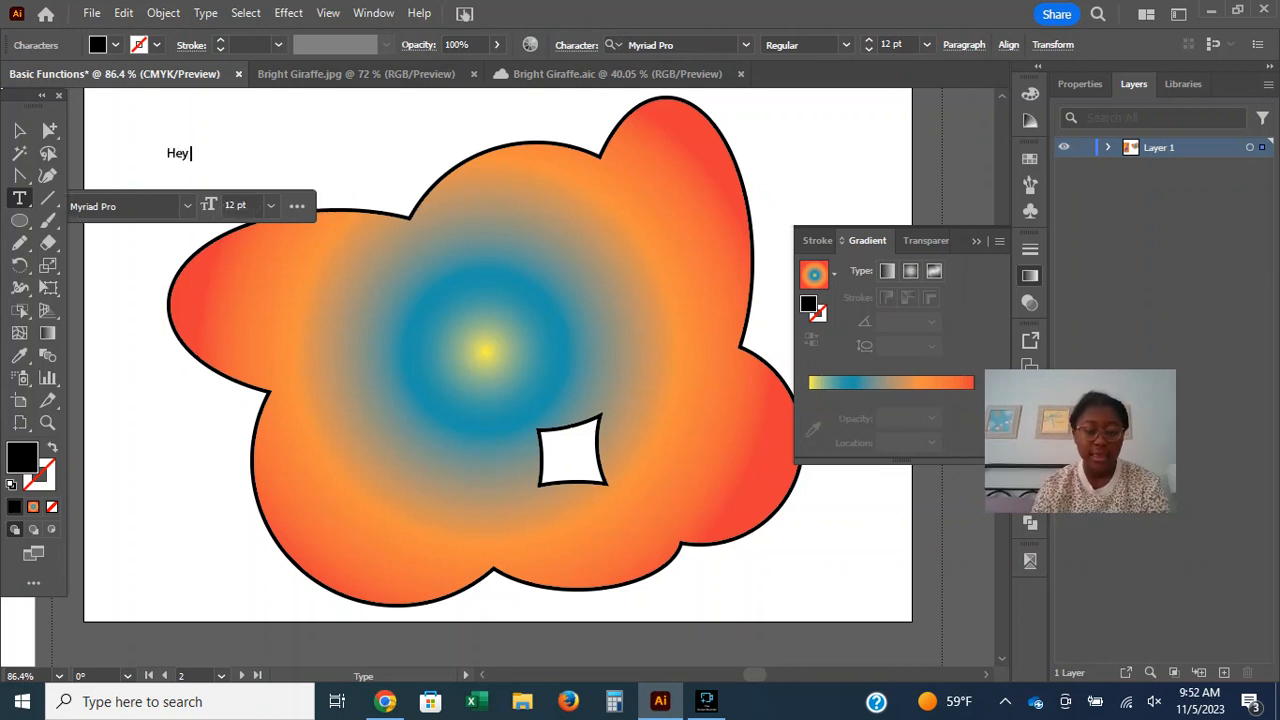
pyautogui.press('BackSpace')
pyautogui.press('BackSpace')
pyautogui.write('ello')
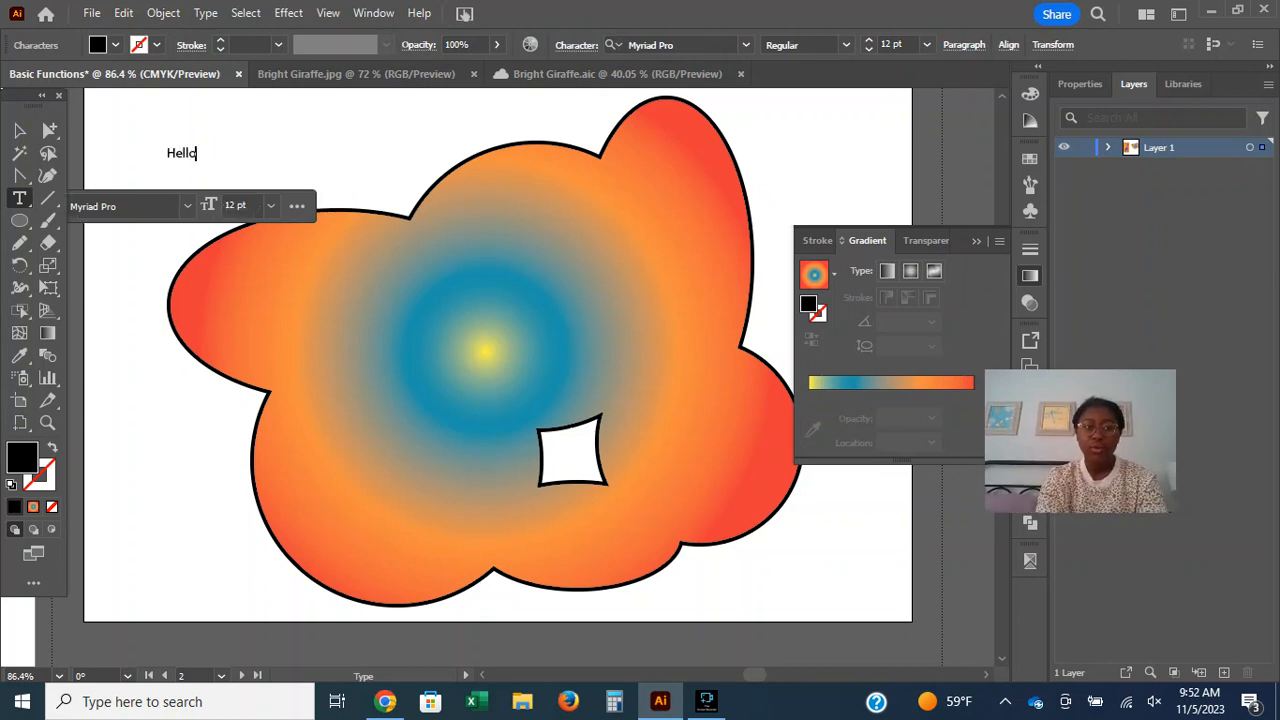
pyautogui.click(206, 162)
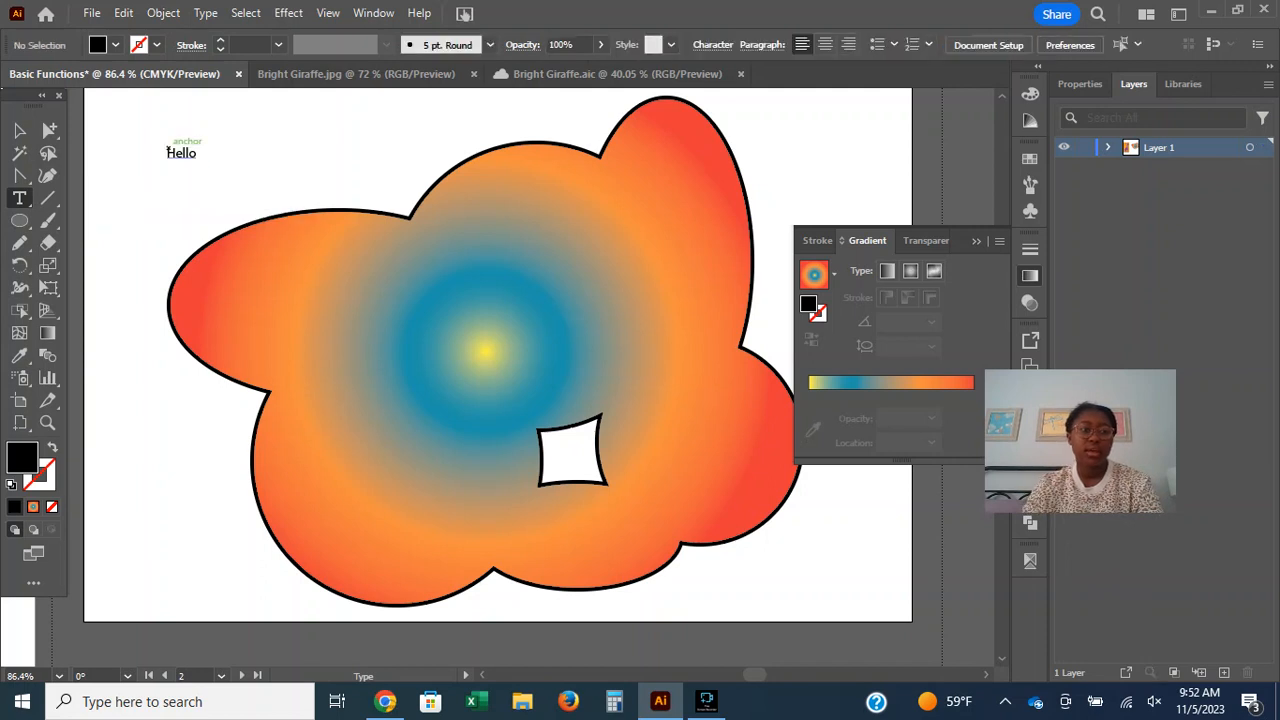
# Enlarge the Hello text to about 71 pt and reposition it in the artboard's upper-left corner.
pyautogui.press('v')
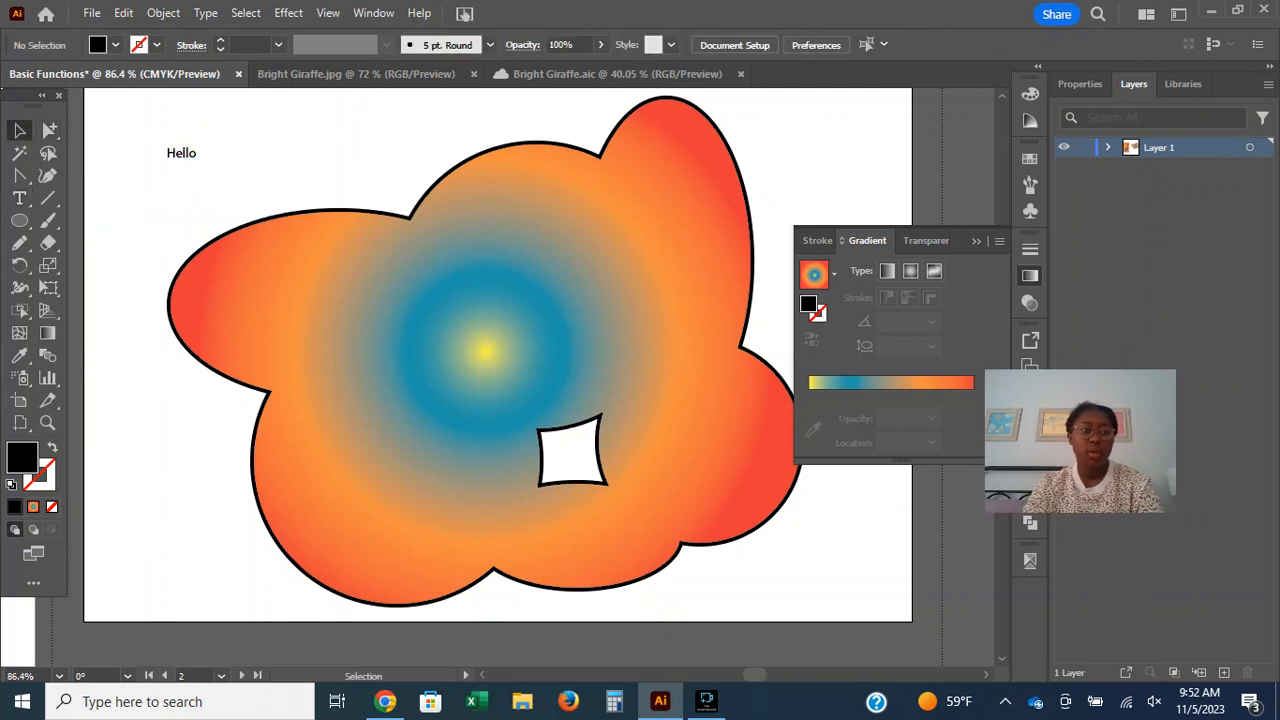
pyautogui.click(195, 153)
pyautogui.moveTo(215, 160); pyautogui.dragTo(388, 236)
pyautogui.moveTo(328, 160); pyautogui.dragTo(288, 130)
pyautogui.click(49, 131)
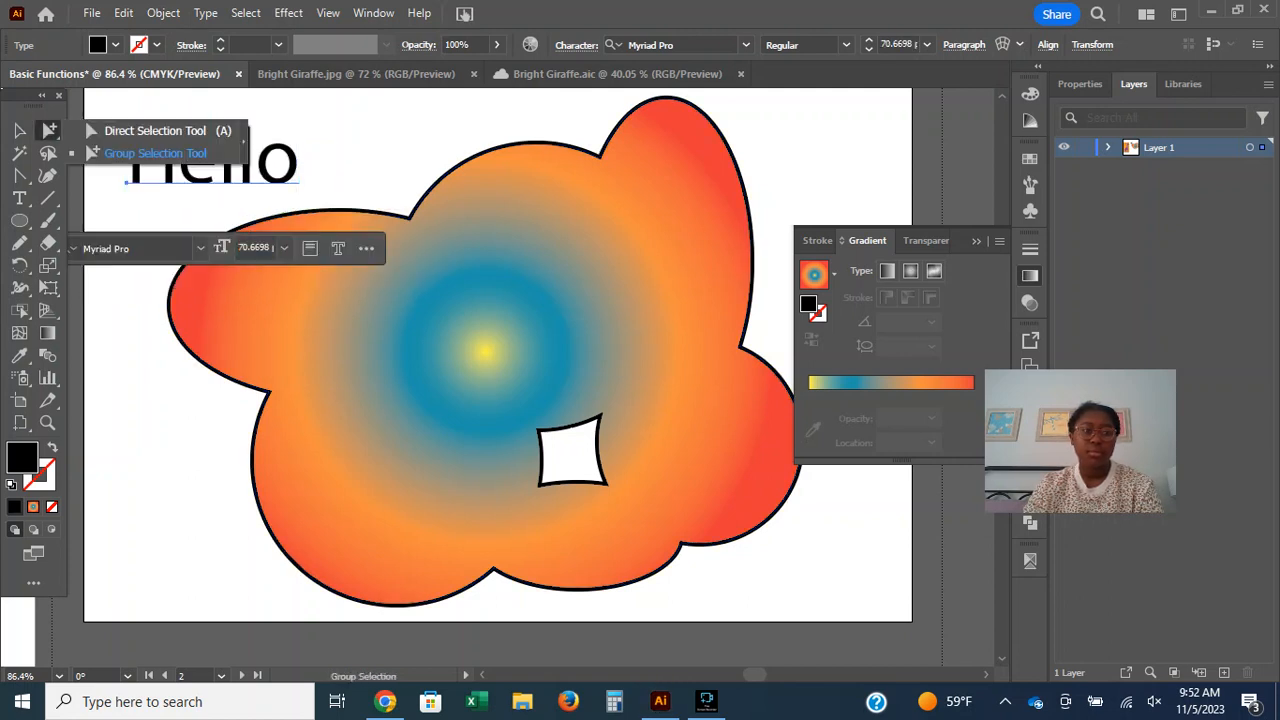
pyautogui.moveTo(296, 146); pyautogui.dragTo(310, 143)
pyautogui.moveTo(300, 148)
pyautogui.mouseDown()
pyautogui.moveTo(292, 176)
pyautogui.moveTo(288, 164)
pyautogui.mouseUp()
pyautogui.press('t')
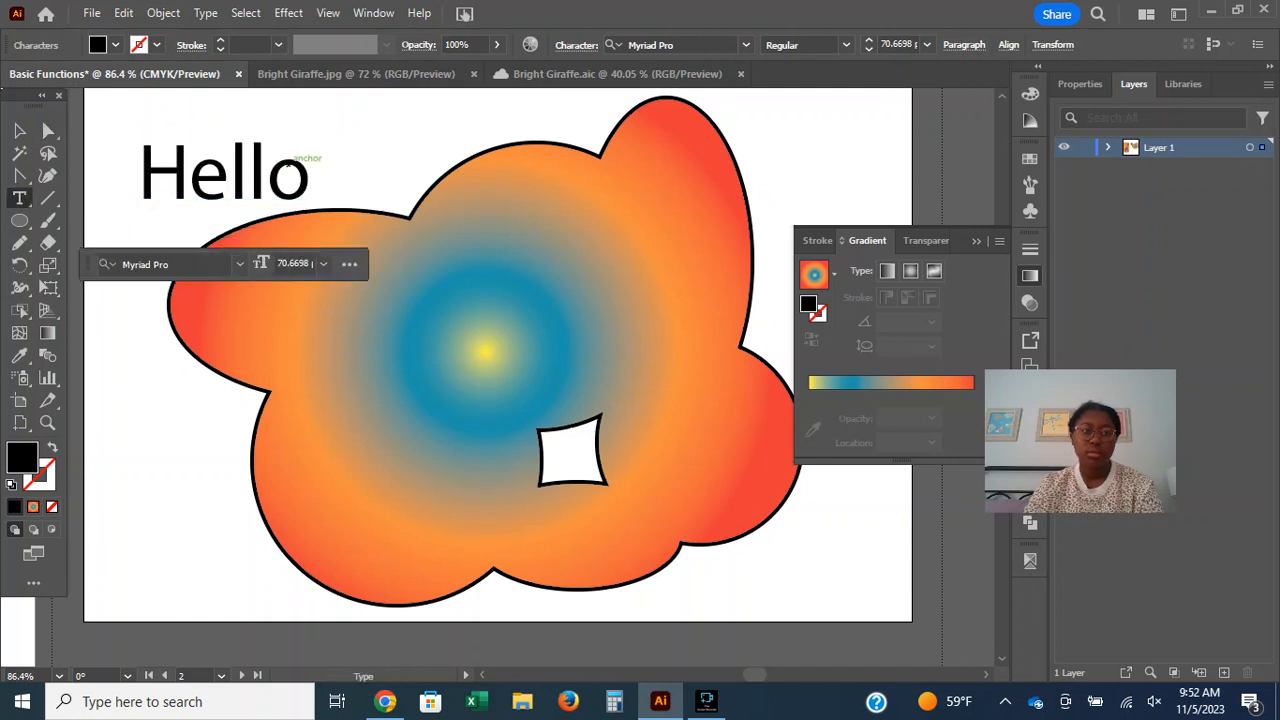
pyautogui.click(306, 172)
pyautogui.press('Escape')
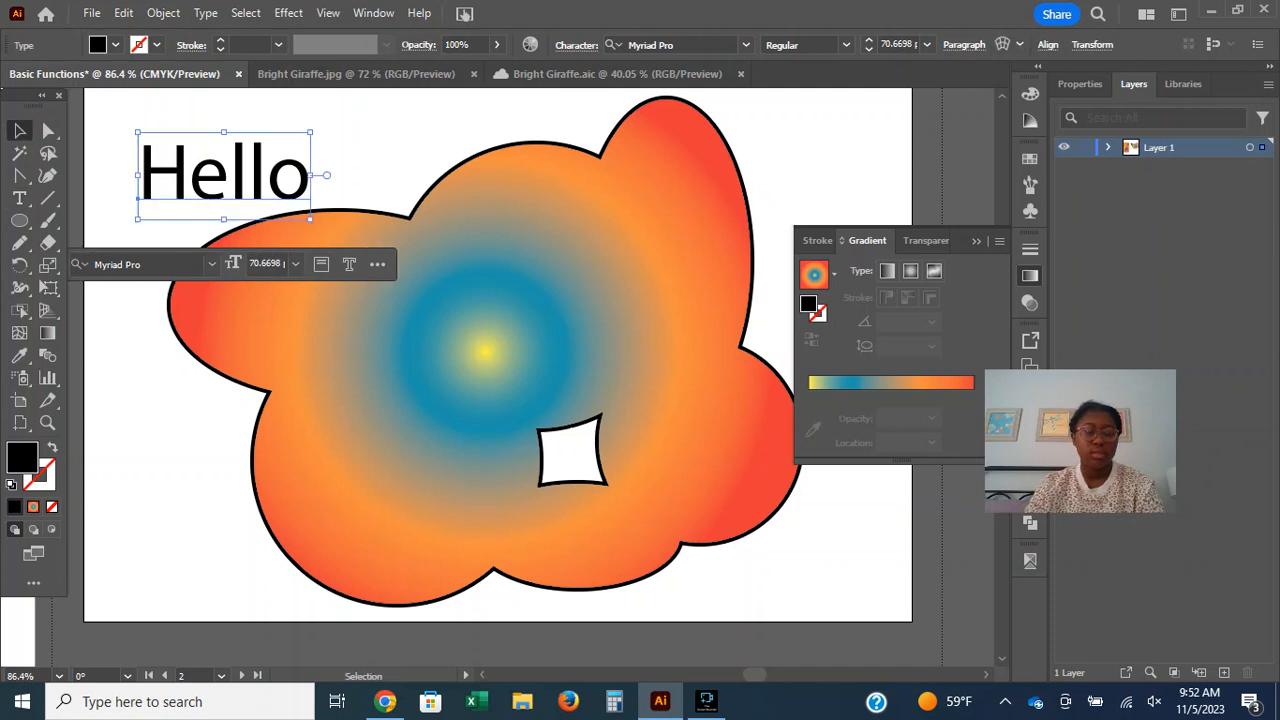
# Try to place area type inside the cloud, in its four-sided gap and on its outline with the Area Type tool.
pyautogui.press('t')
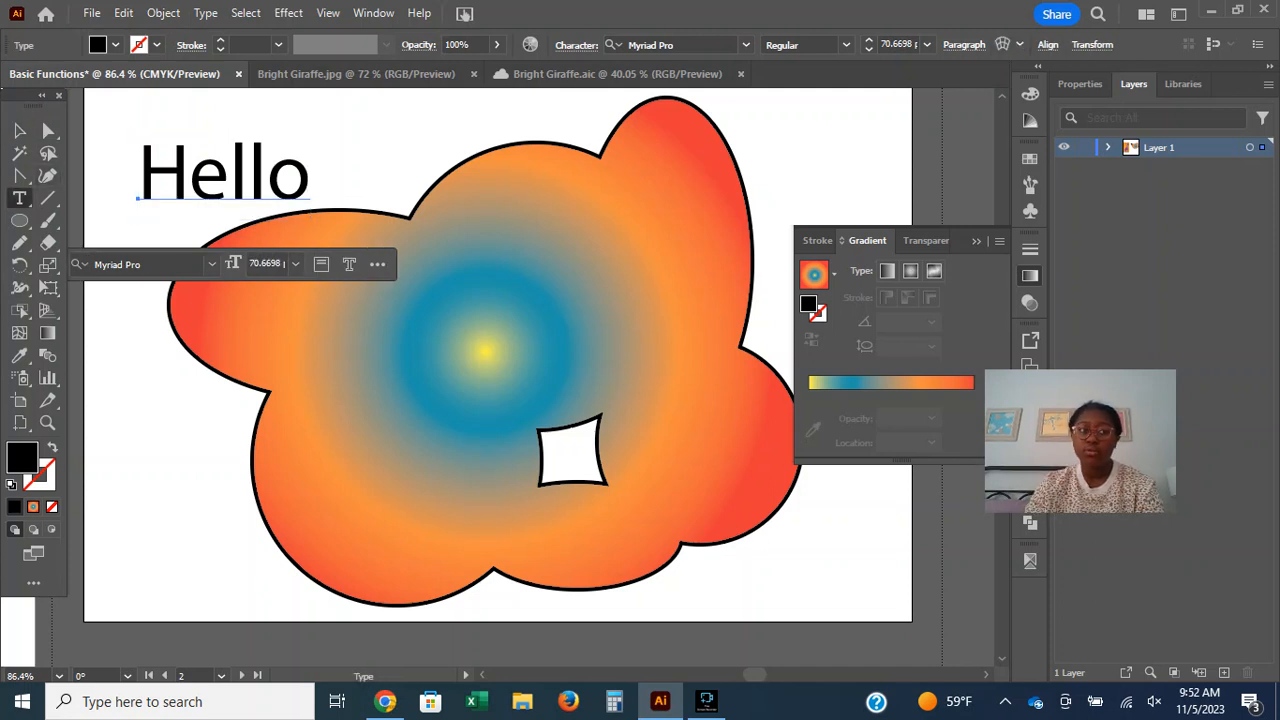
pyautogui.rightClick(20, 198)
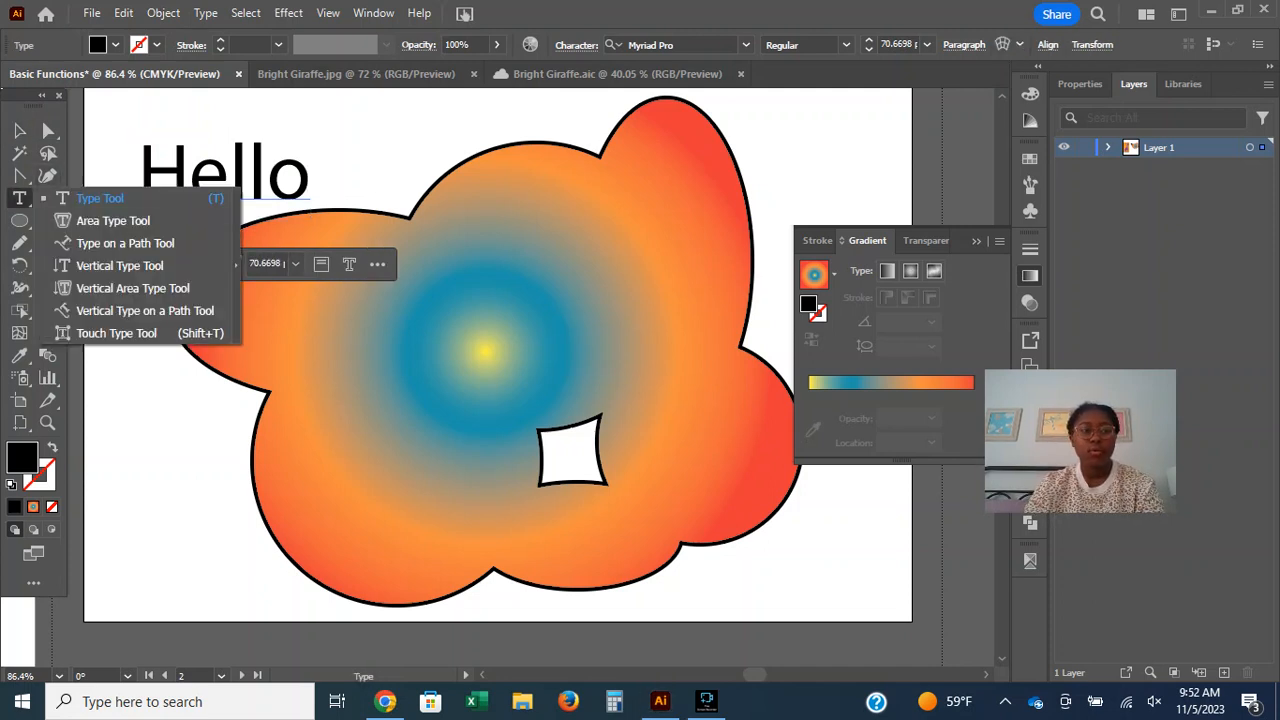
pyautogui.click(113, 221)
pyautogui.click(430, 320)
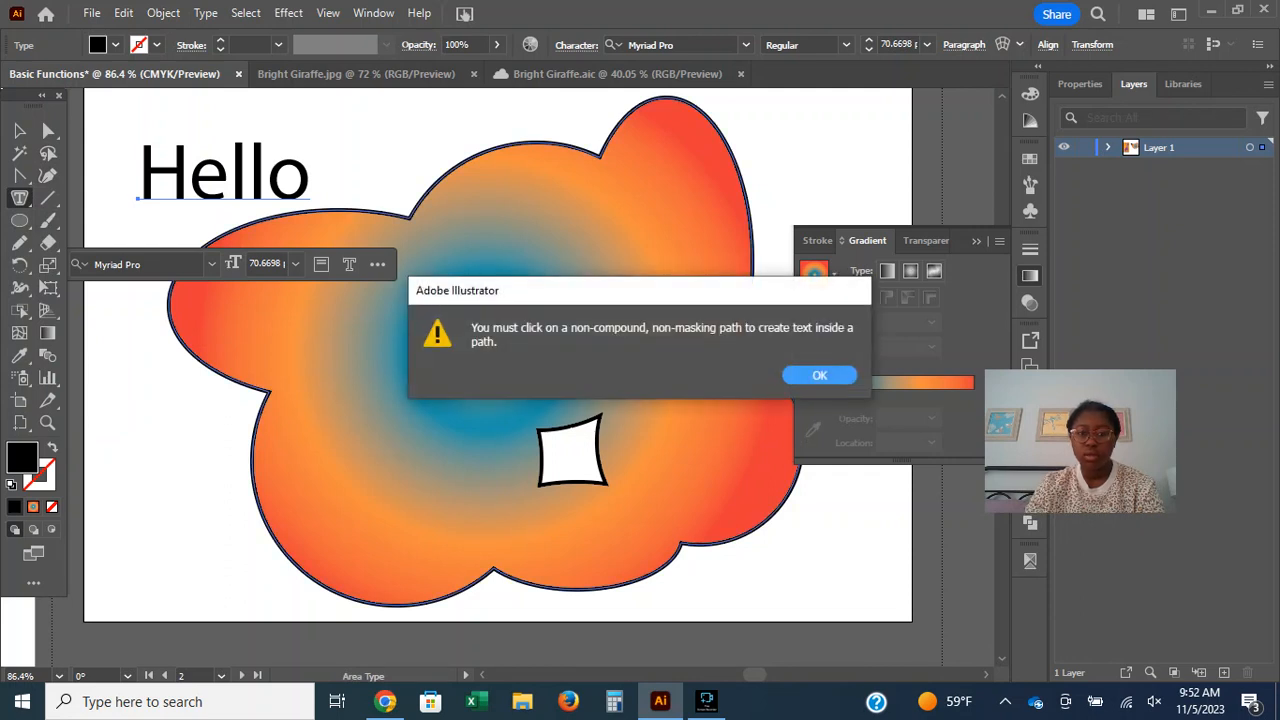
pyautogui.click(819, 375)
pyautogui.click(570, 450)
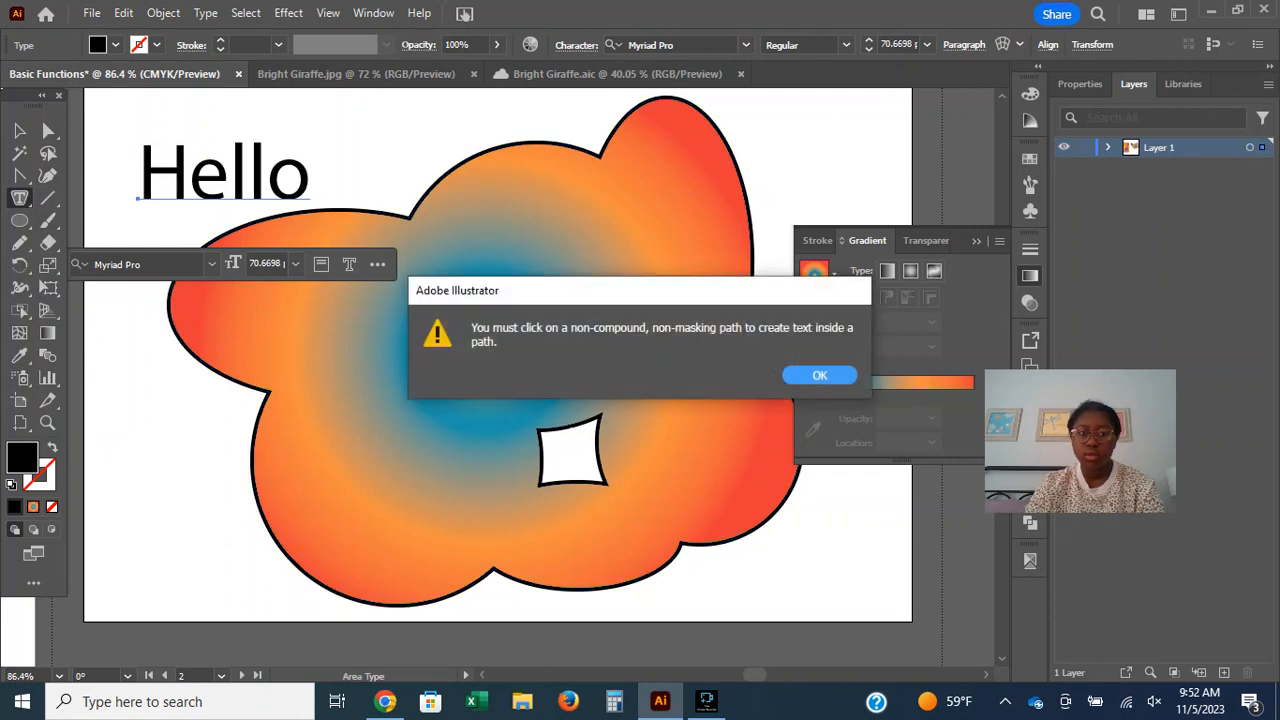
pyautogui.click(819, 375)
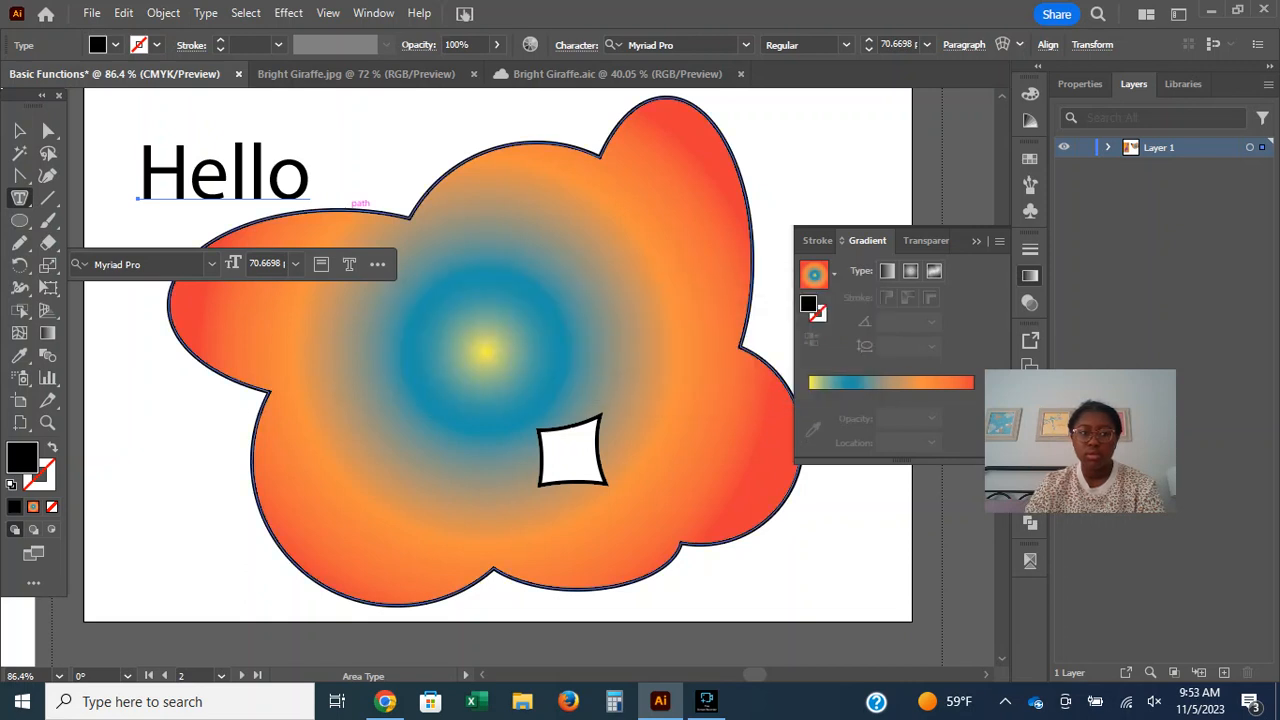
pyautogui.click(355, 210)
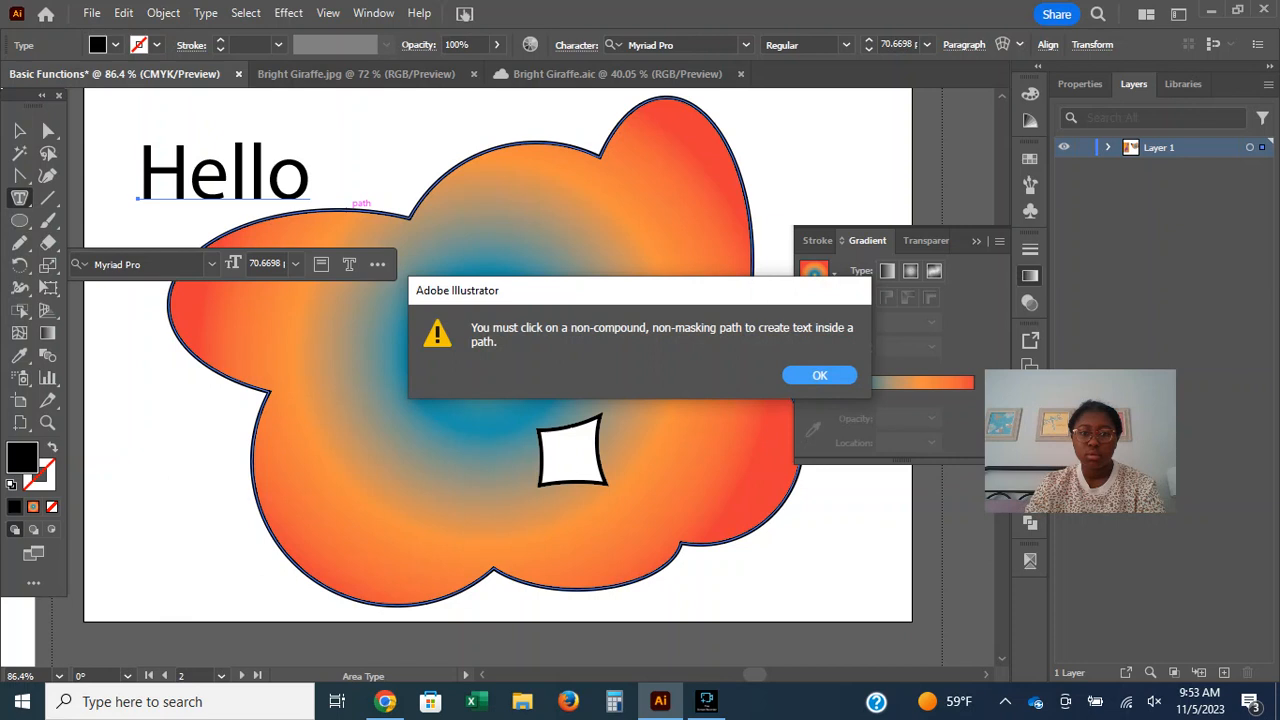
pyautogui.press('Return')
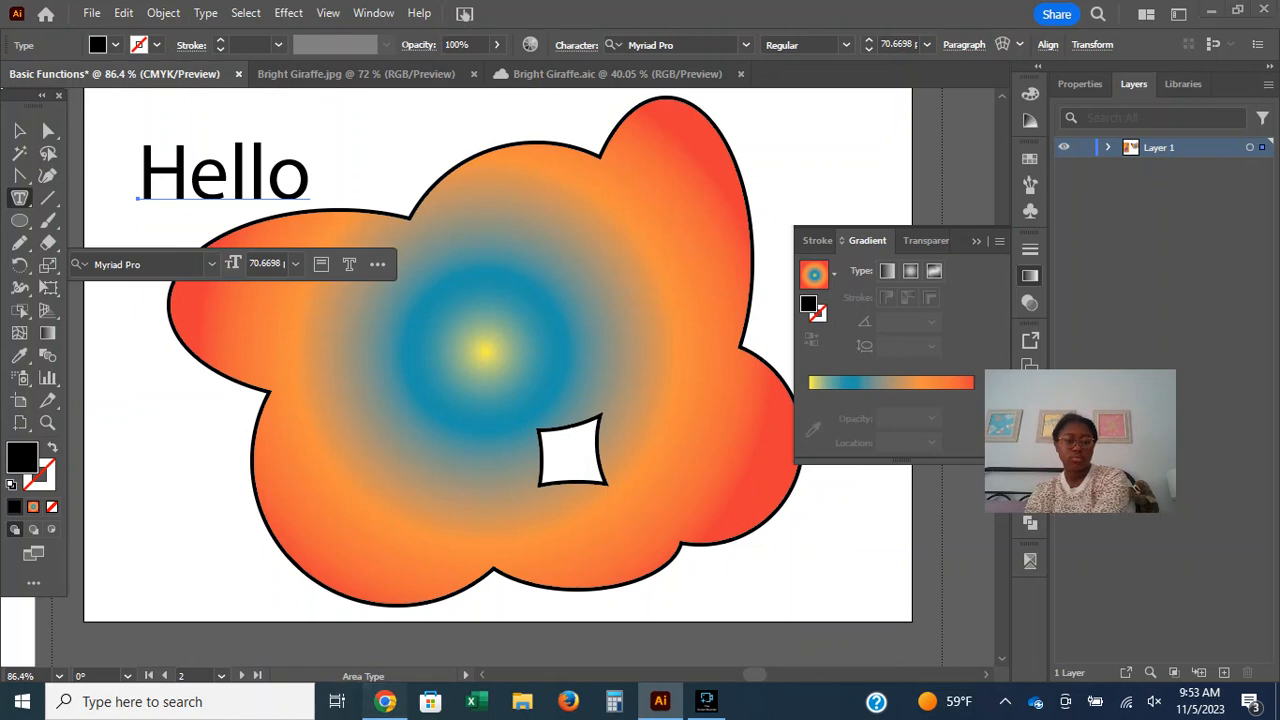
# Check the Area Type tool's description in Chrome, then try again in Illustrator to place area type inside the cloud.
pyautogui.click(385, 702)
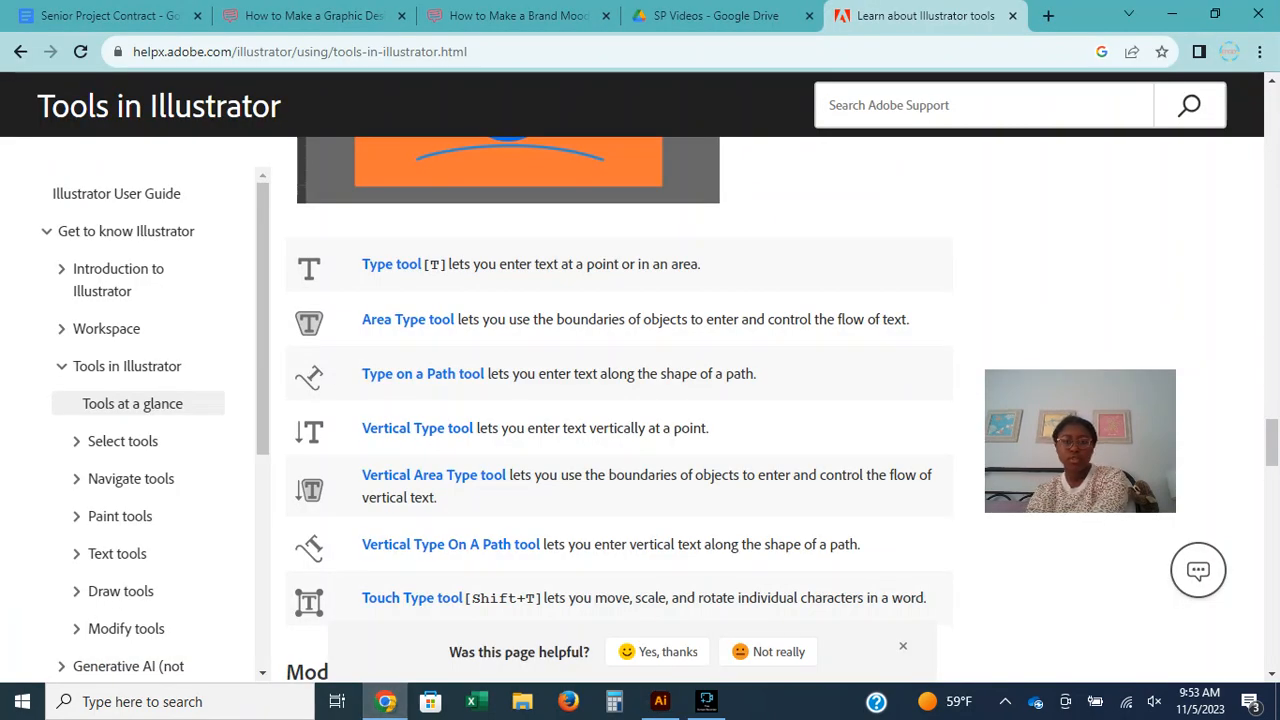
pyautogui.moveTo(660, 702)
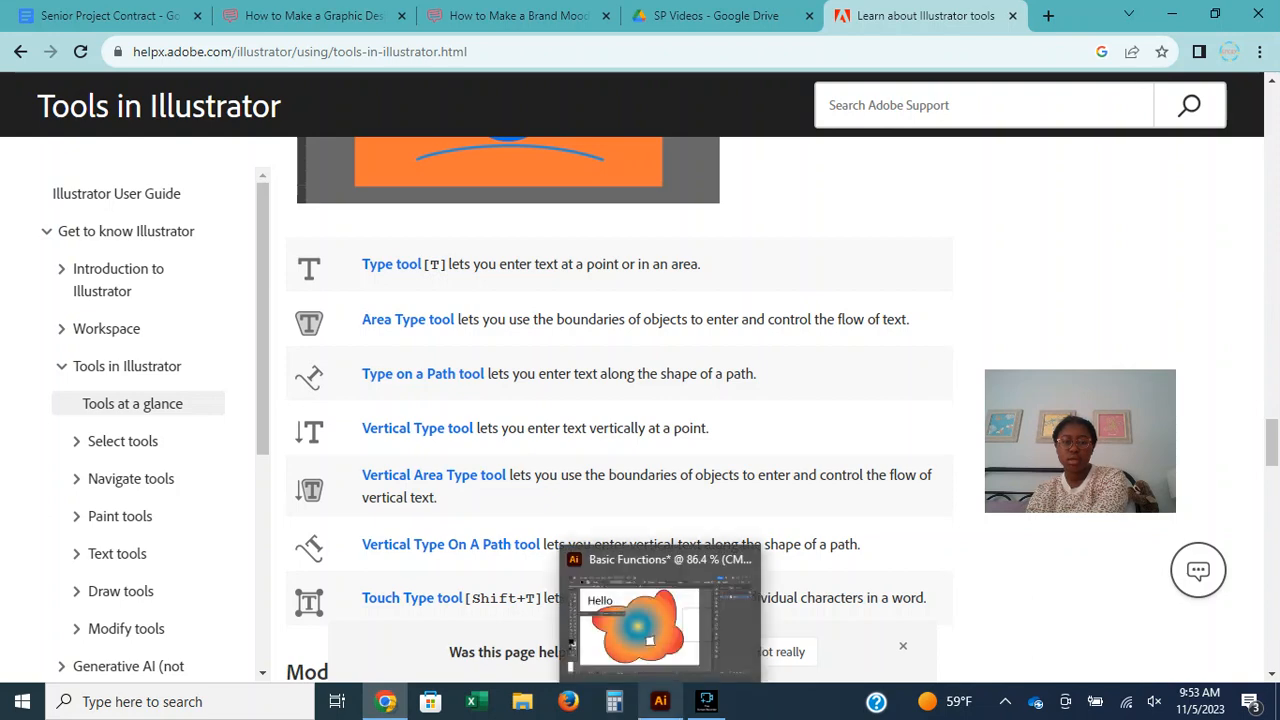
pyautogui.click(660, 625)
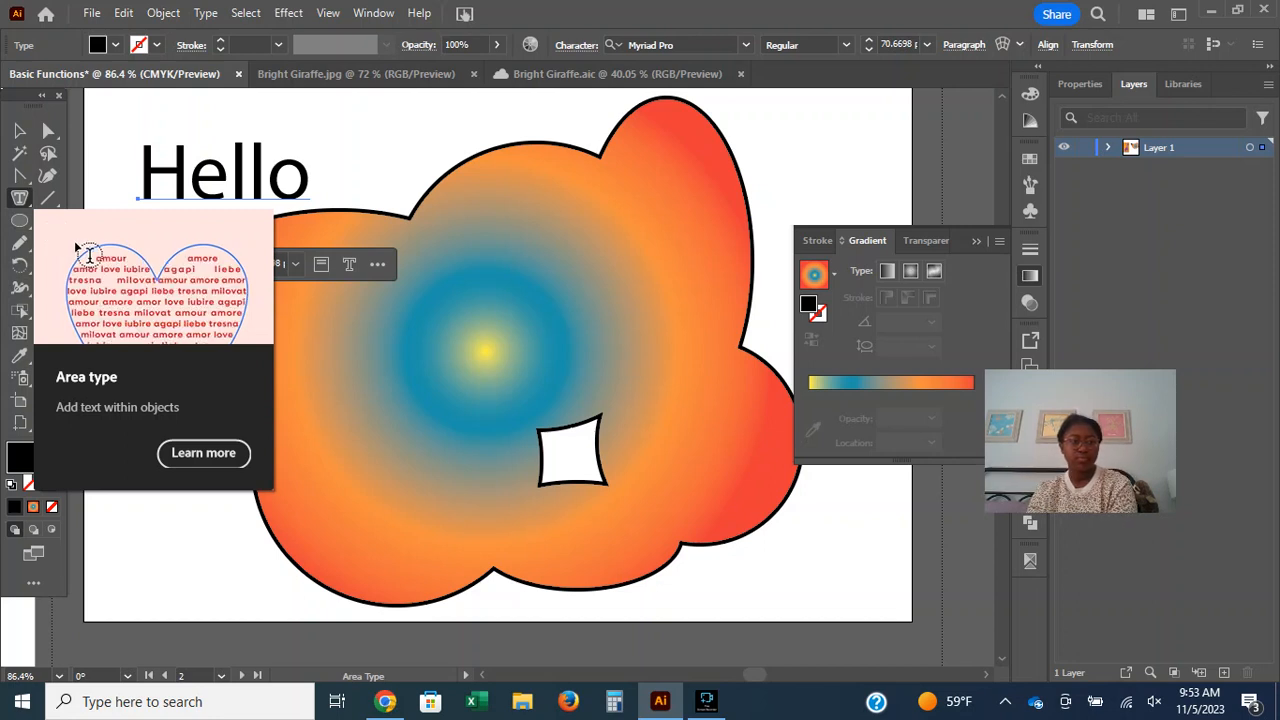
pyautogui.click(400, 345)
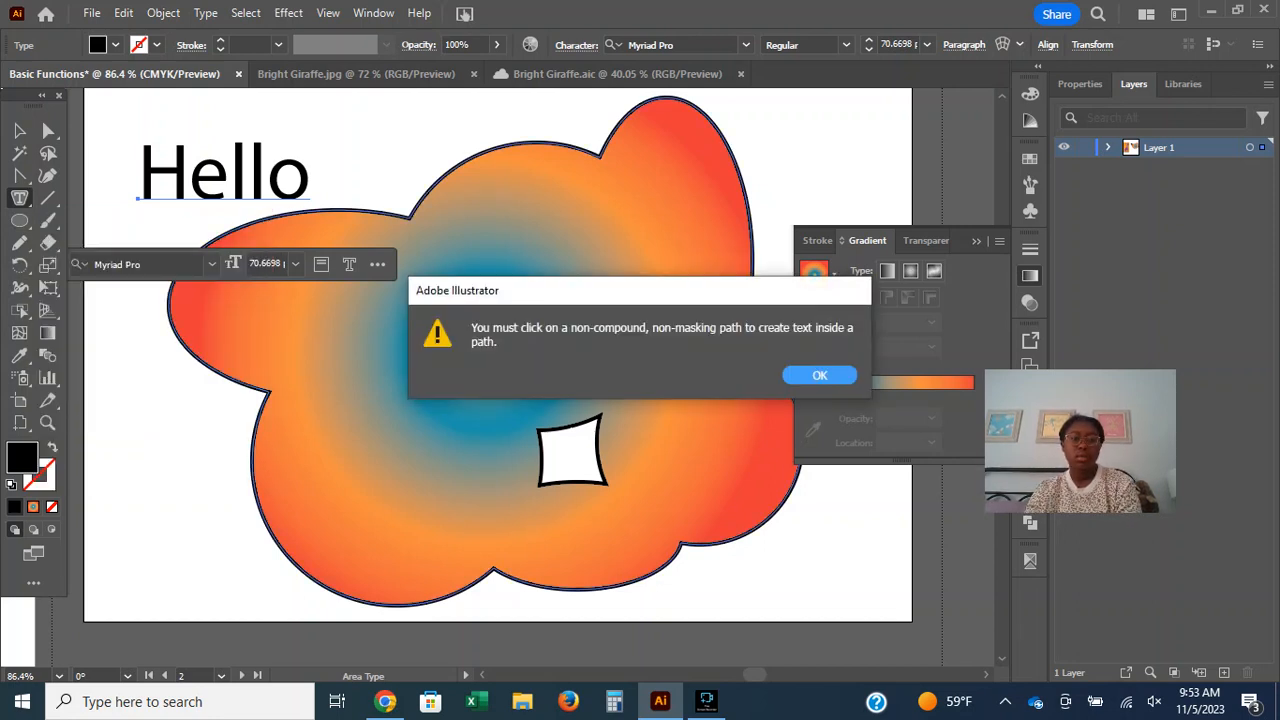
pyautogui.click(820, 375)
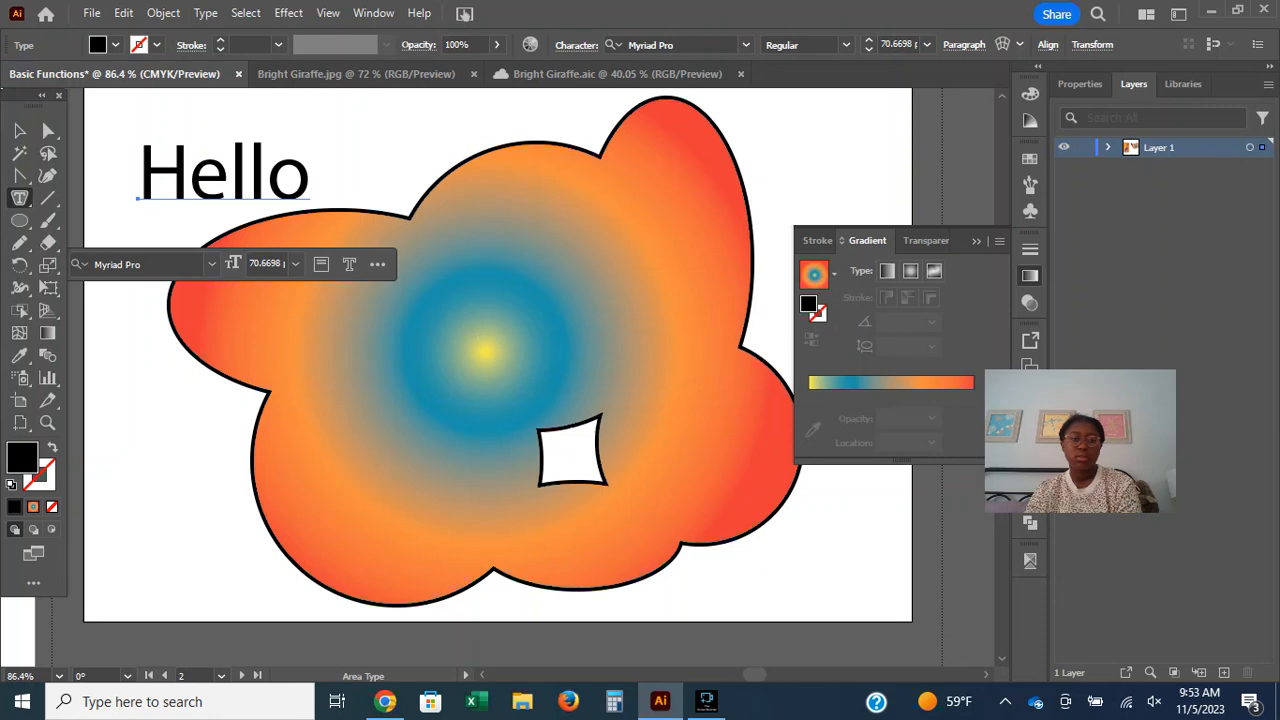
pyautogui.click(674, 350)
pyautogui.click(820, 375)
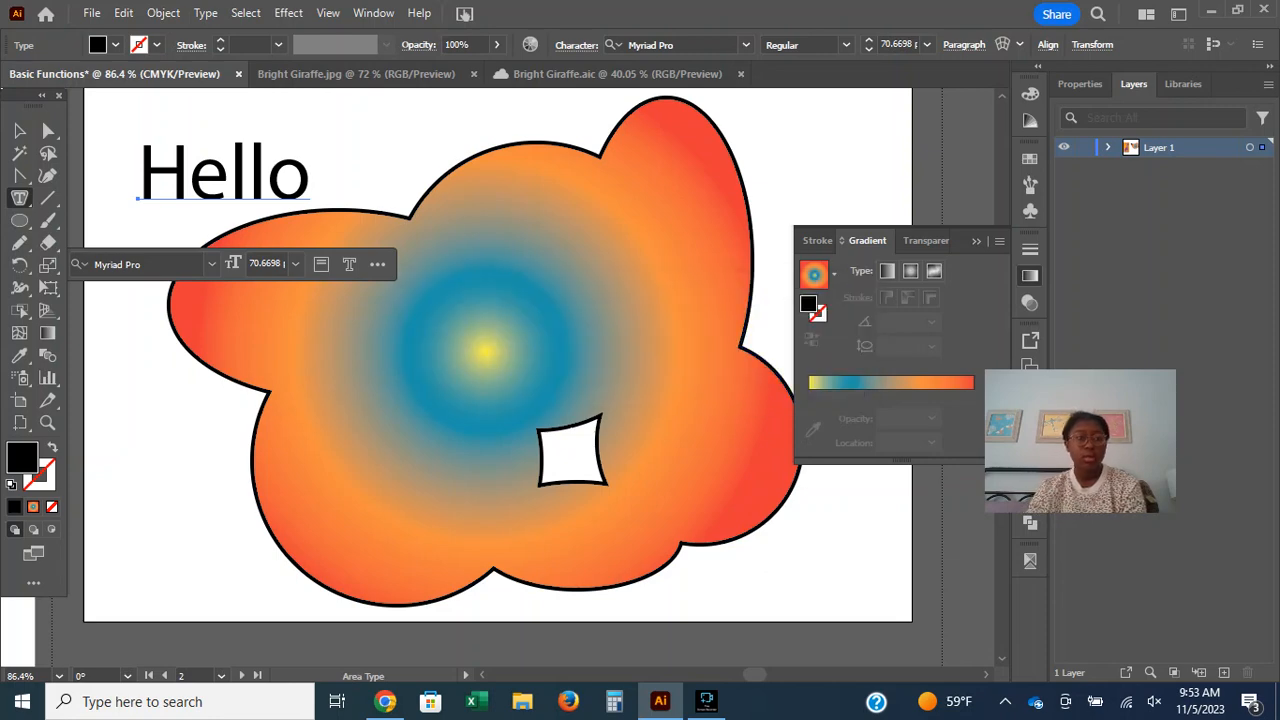
# Move the gradient cloud toward the artboard's upper-right corner, partly beyond the artboard edge.
pyautogui.click(19, 131)
pyautogui.moveTo(547, 317); pyautogui.dragTo(724, 304)
pyautogui.moveTo(513, 335); pyautogui.dragTo(829, 171)
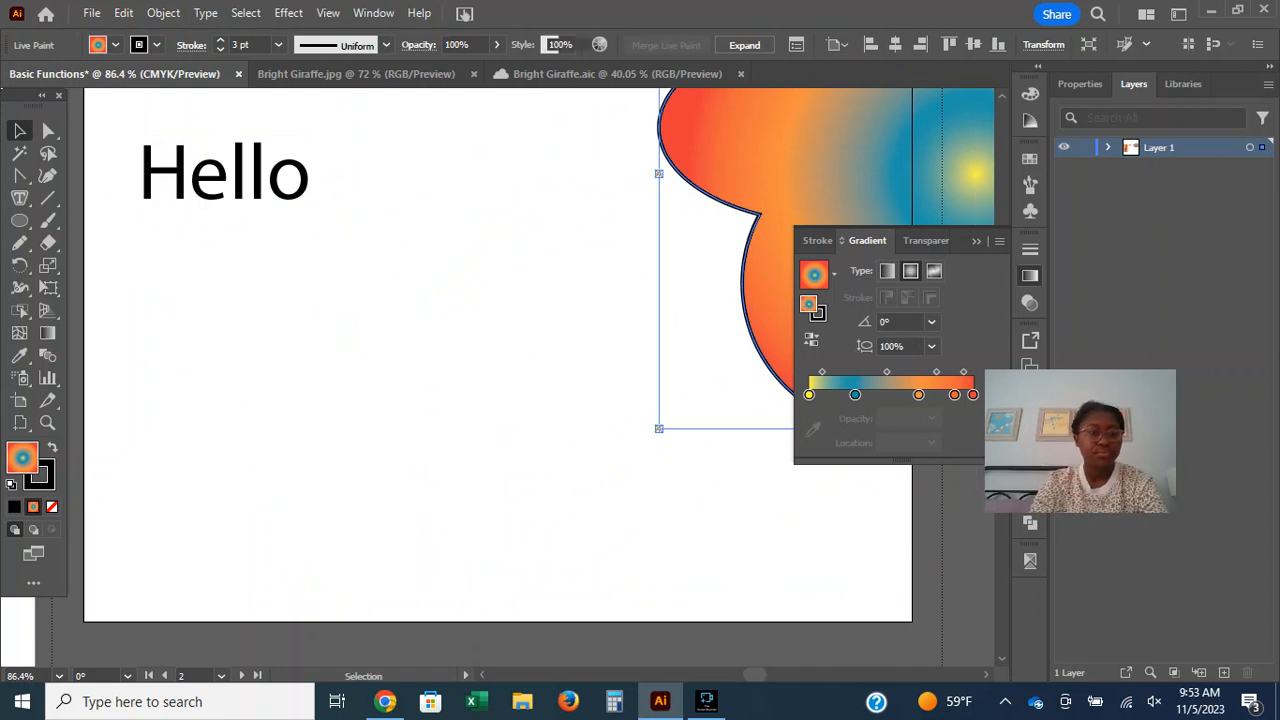
# Draw a large circle with the Ellipse tool in the middle of the artboard, below the Hello text, and adjust its position.
pyautogui.click(480, 290)
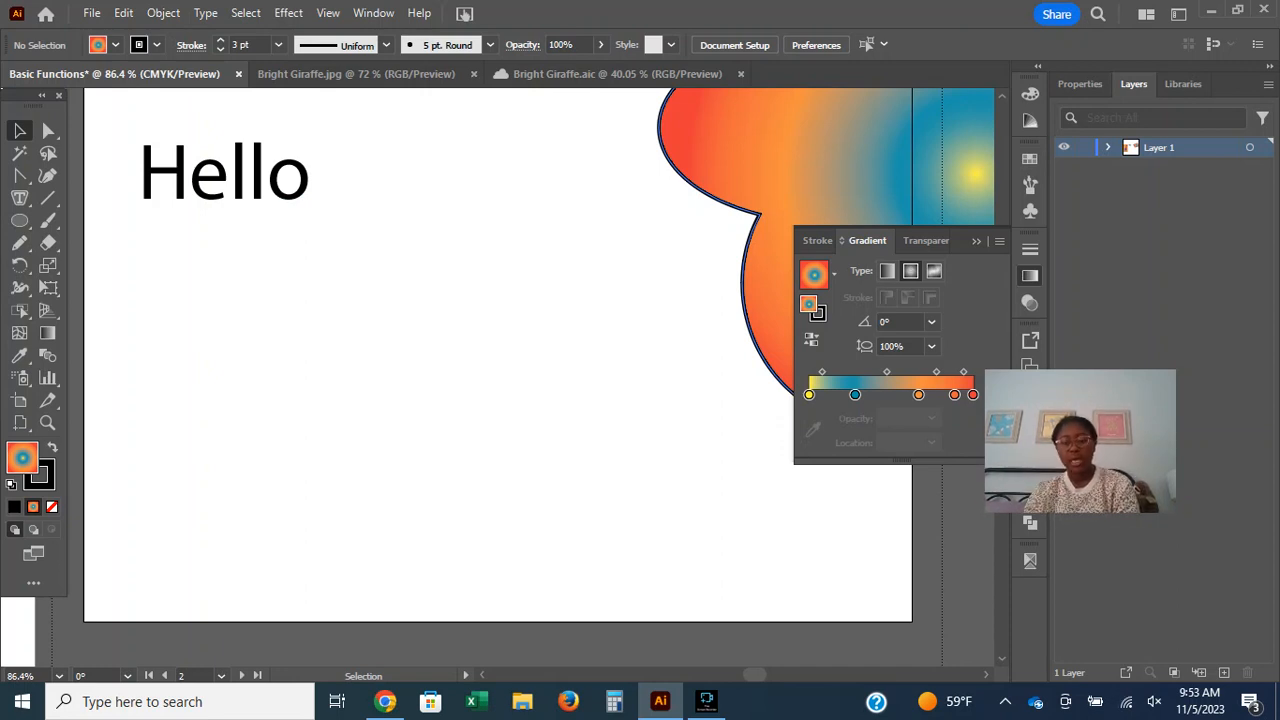
pyautogui.hotkey('ctrl', '-')
pyautogui.hotkey('ctrl', '-')
pyautogui.hotkey('ctrl', '-')
pyautogui.hotkey('ctrl', '+')
pyautogui.hotkey('ctrl', '+')
pyautogui.hotkey('ctrl', '+')
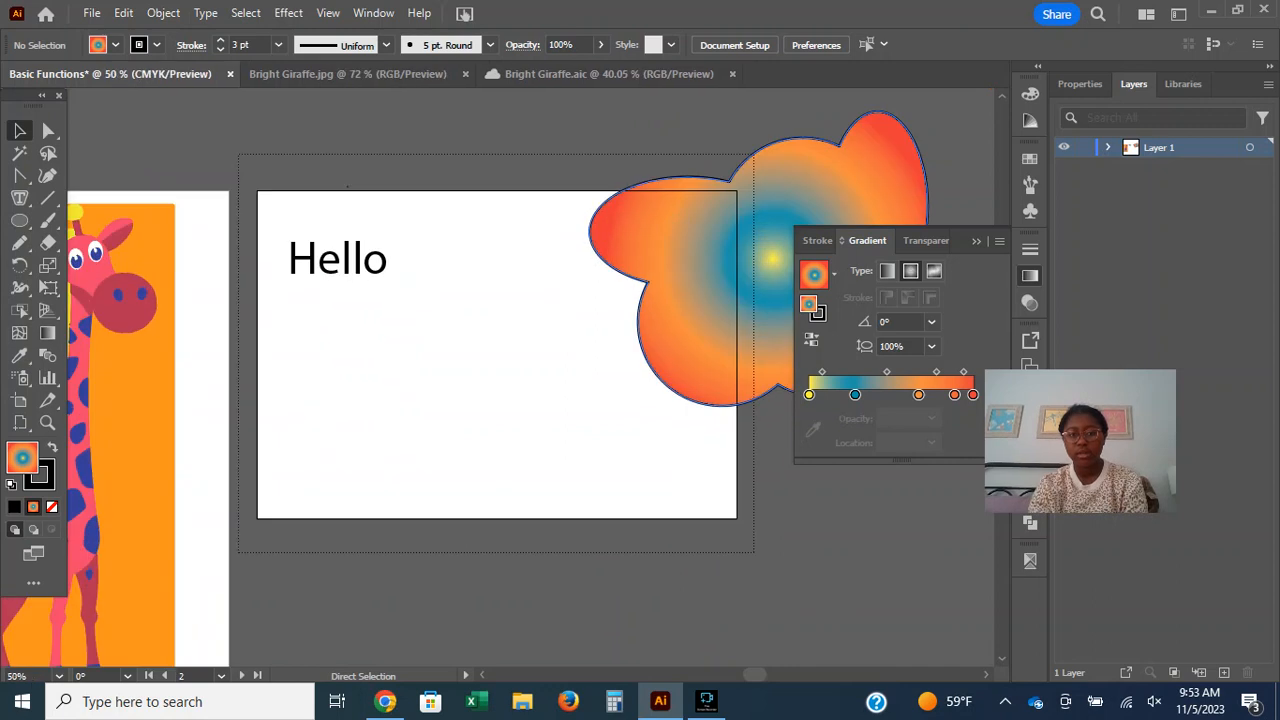
pyautogui.press('l')
pyautogui.moveTo(200, 221); pyautogui.dragTo(702, 490)
pyautogui.press('v')
pyautogui.moveTo(623, 465); pyautogui.dragTo(646, 403)
# Fill the circle with the solid pink swatch instead of the radial gradient.
pyautogui.click(115, 44)
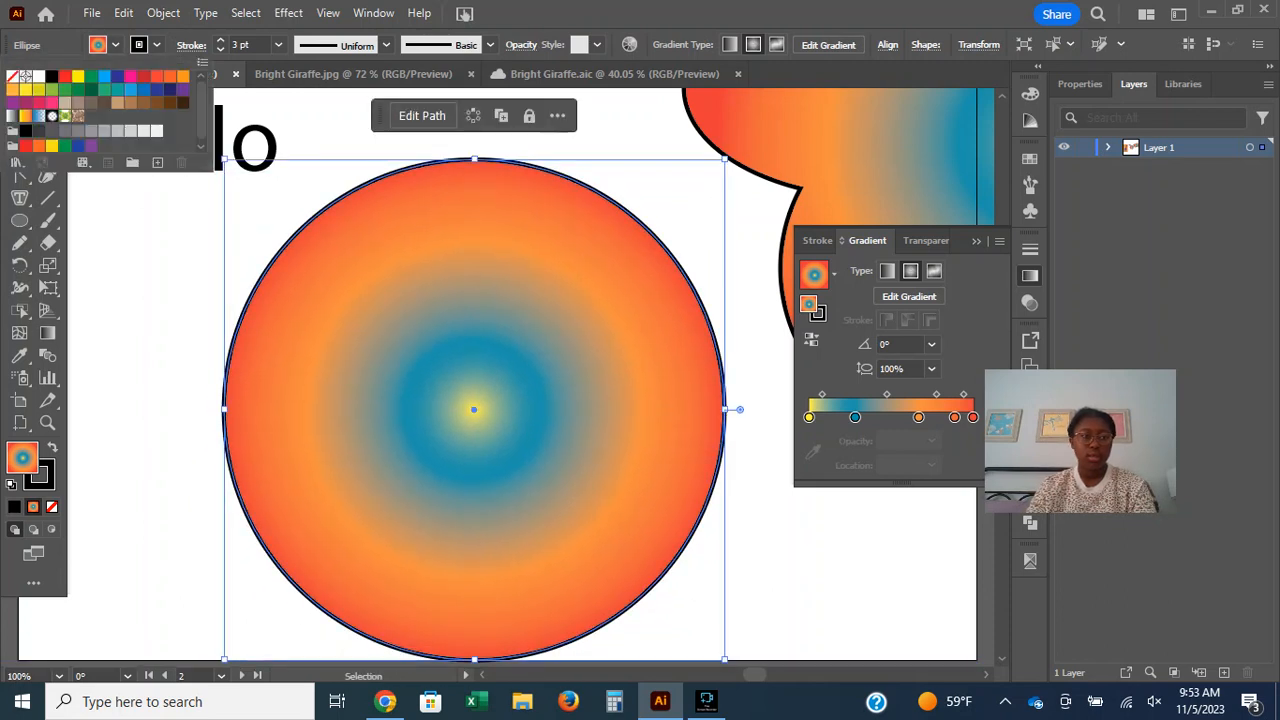
pyautogui.click(51, 102)
pyautogui.click(250, 145)
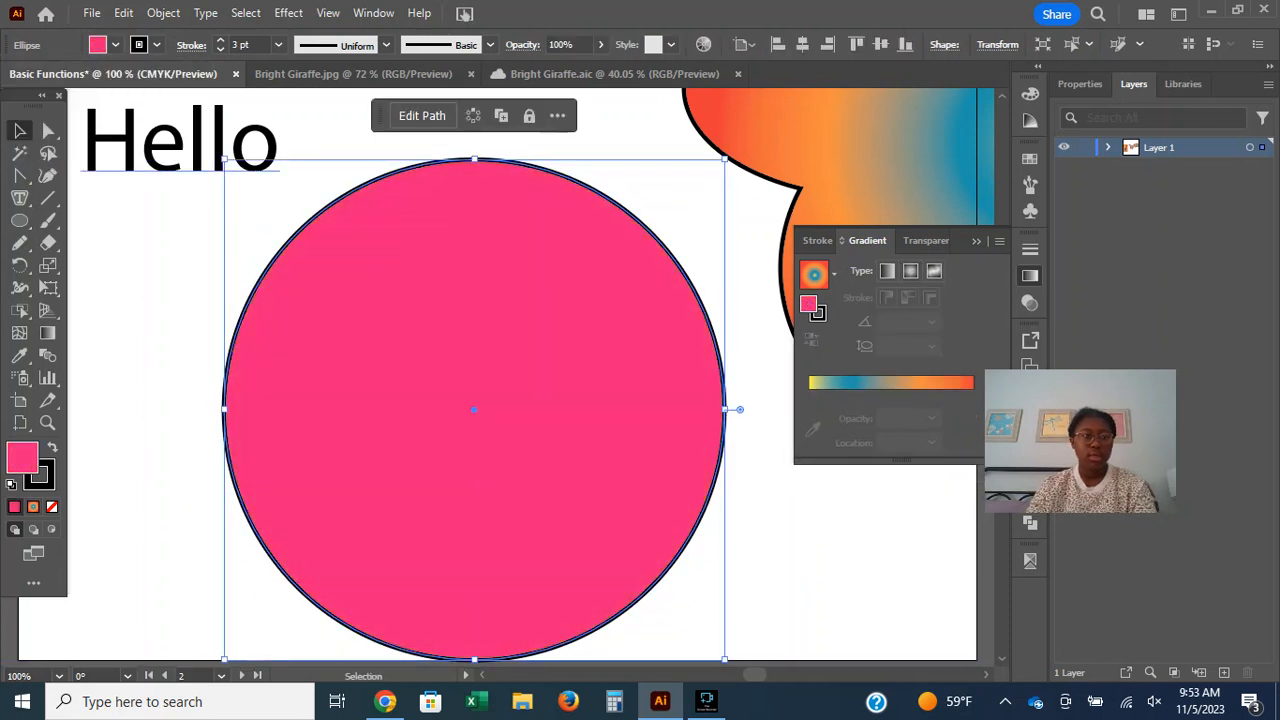
# Try a white fill on the Hello text and restore its black fill.
pyautogui.click(245, 147)
pyautogui.click(116, 45)
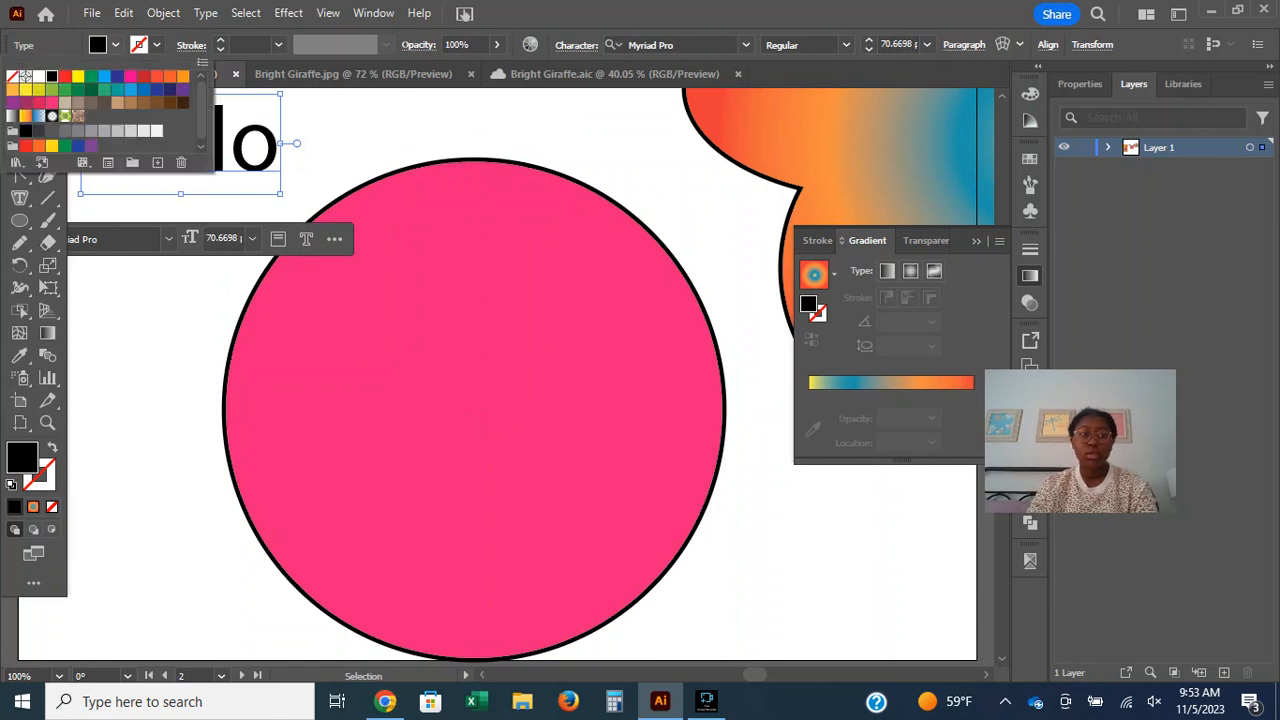
pyautogui.click(39, 77)
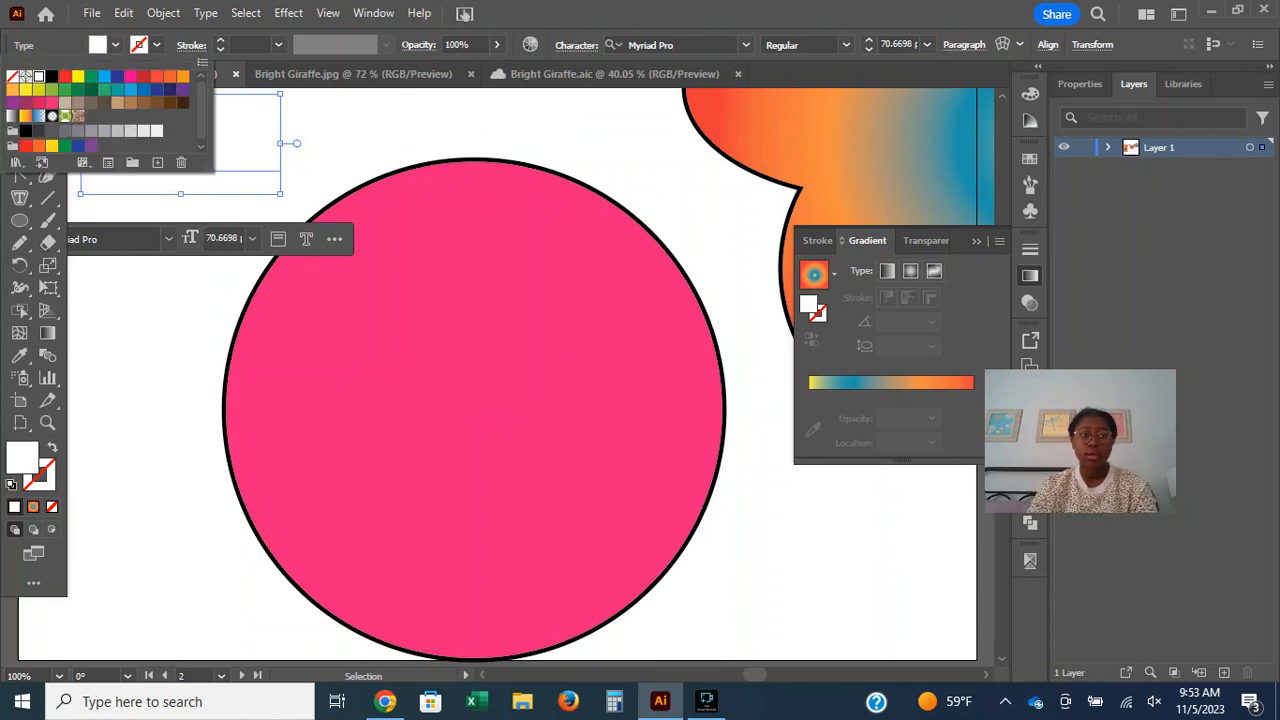
pyautogui.click(65, 77)
pyautogui.click(52, 77)
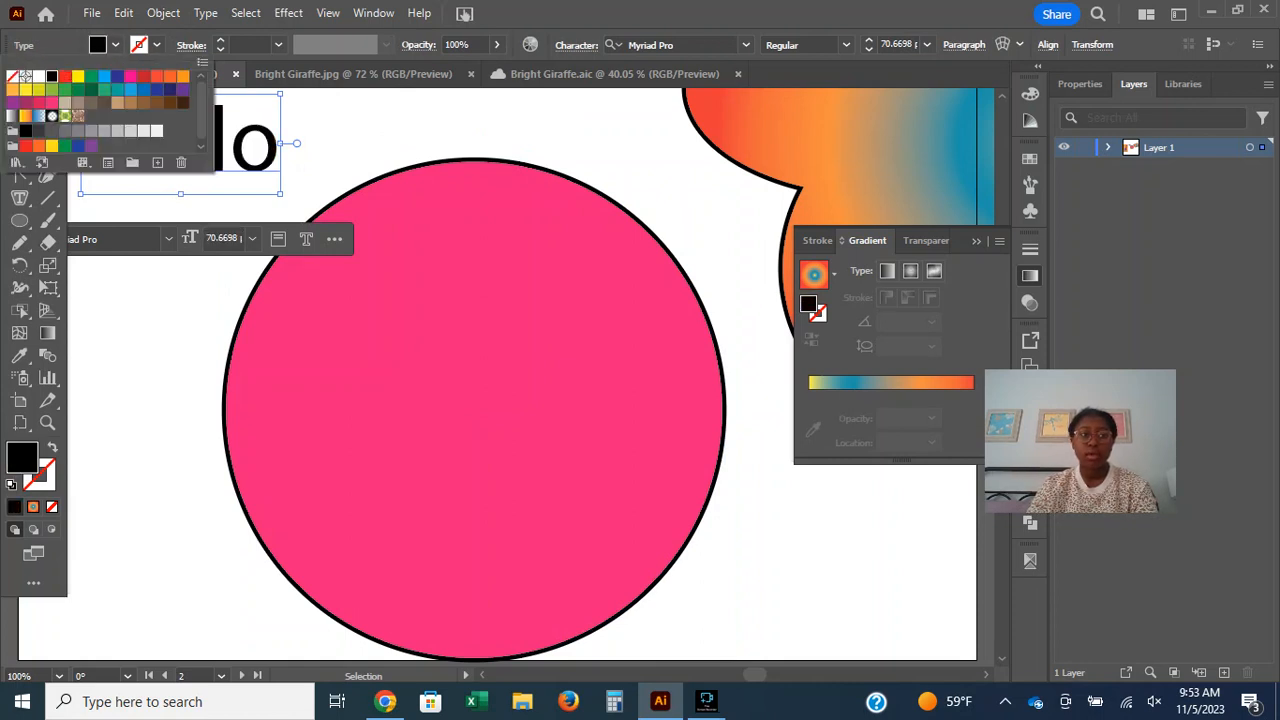
# Give the Hello text an orange stroke.
pyautogui.click(157, 45)
pyautogui.click(157, 45)
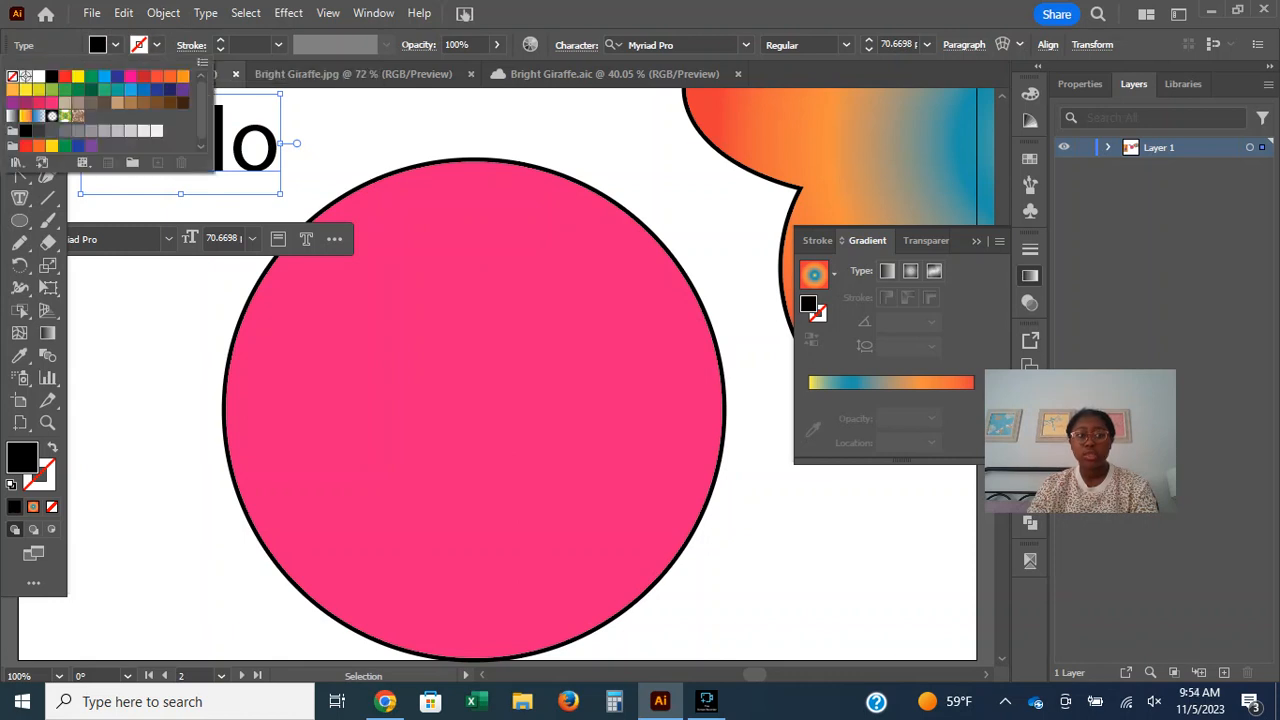
pyautogui.click(183, 76)
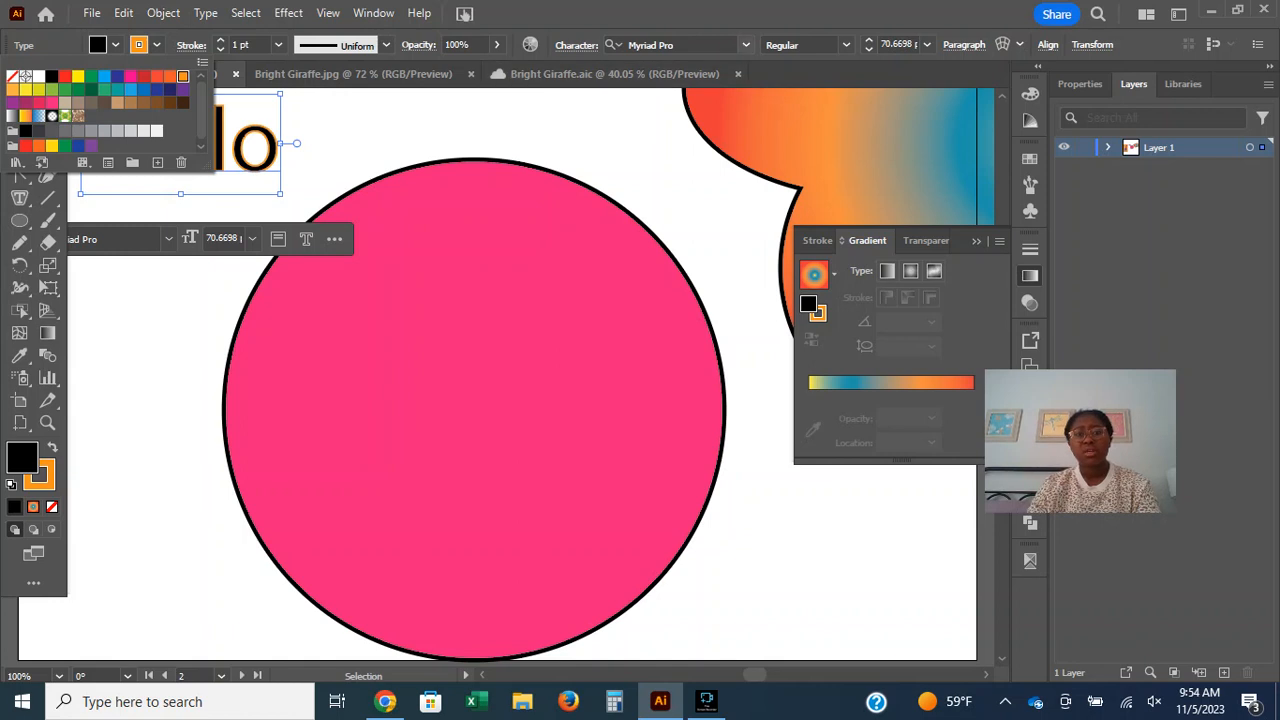
# Preview the Hello text in other fonts such as Bartex and Zurich Ultra Black Extended BT, and view the font filter options.
pyautogui.click(746, 45)
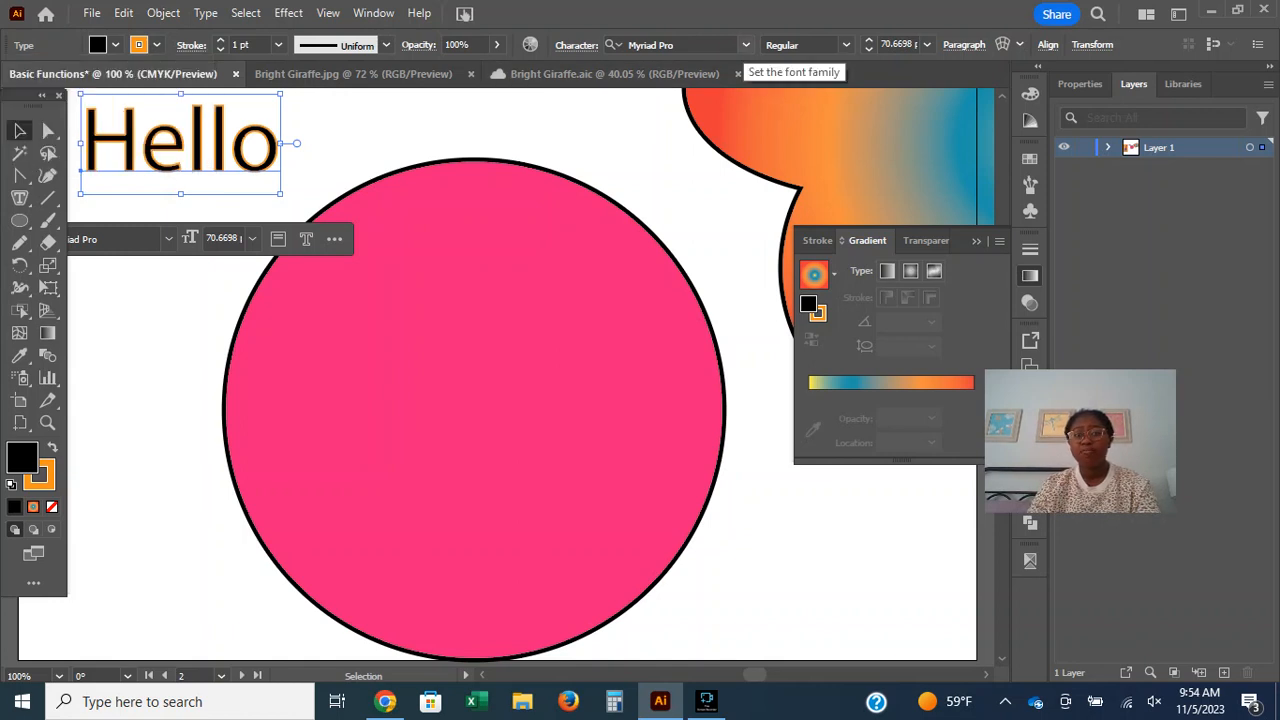
pyautogui.click(746, 45)
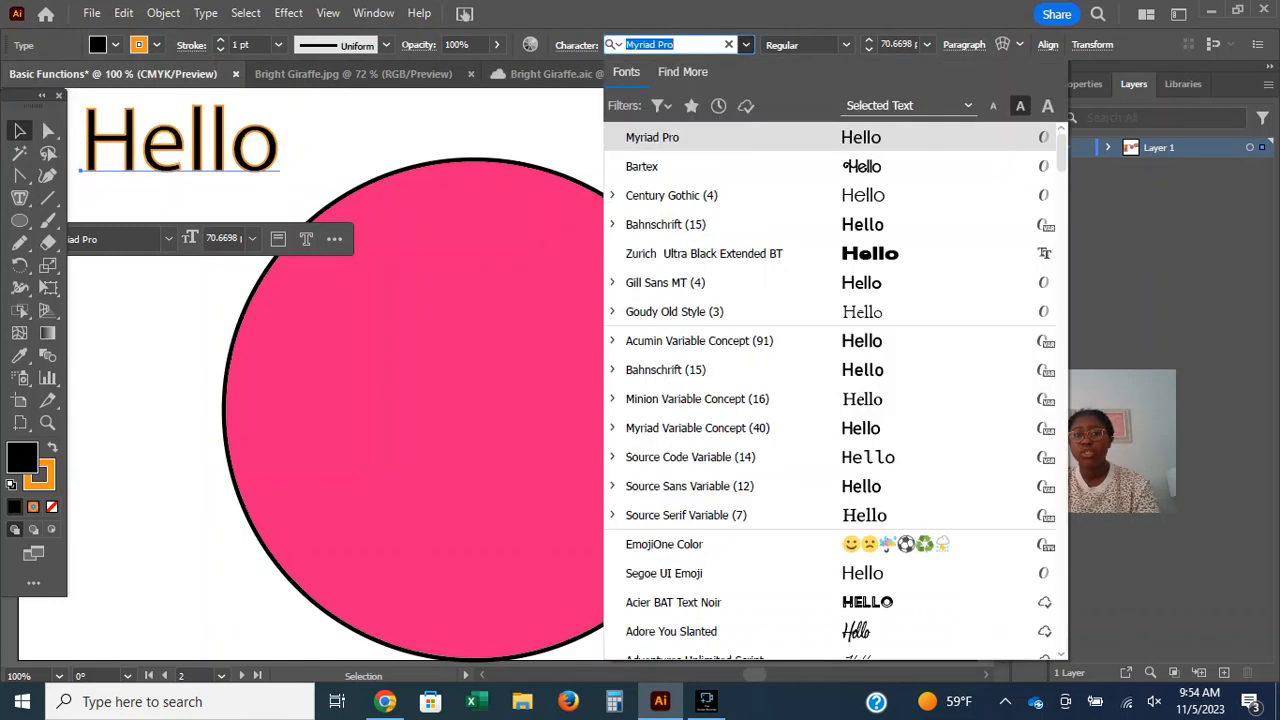
pyautogui.press('Down')
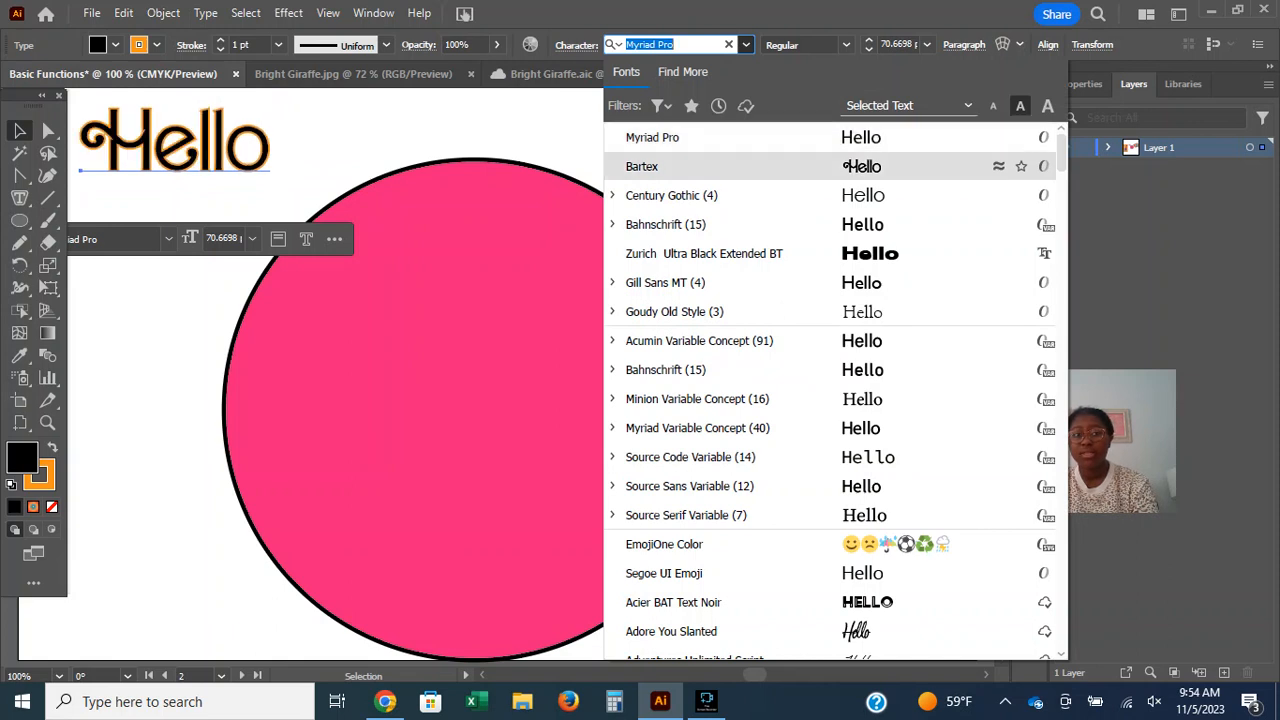
pyautogui.press('Down')
pyautogui.press('Up')
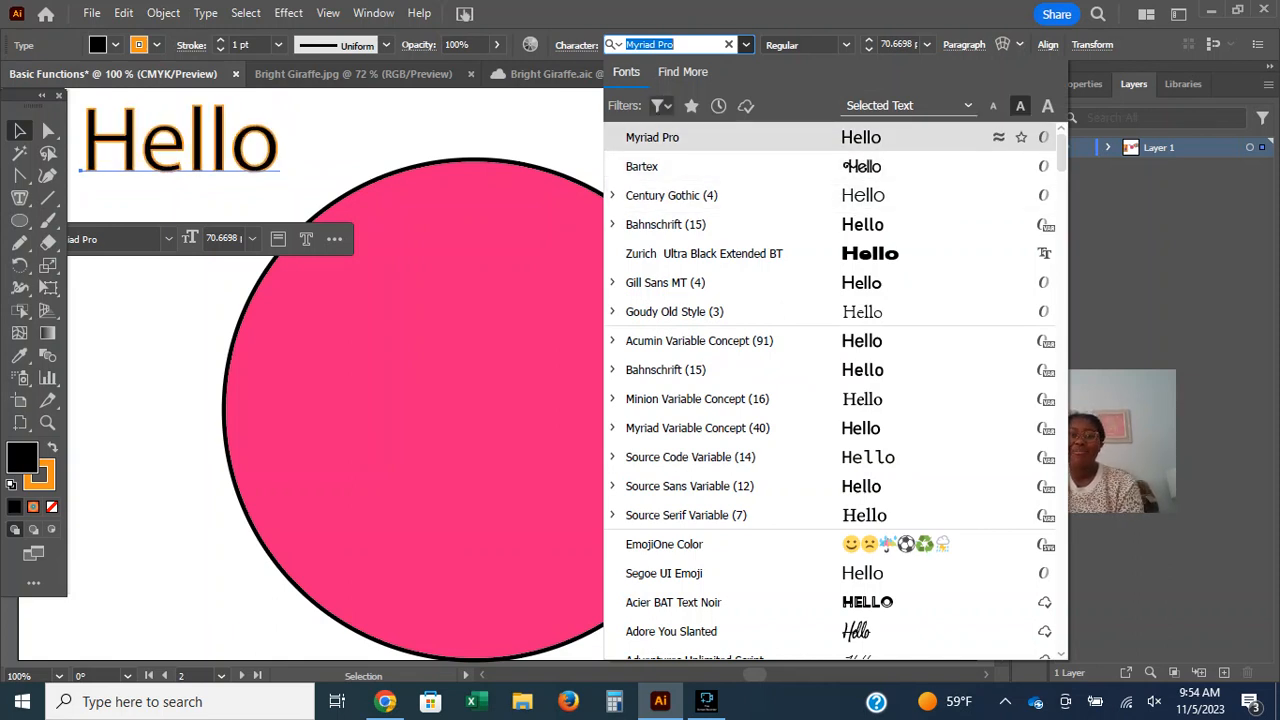
pyautogui.click(661, 106)
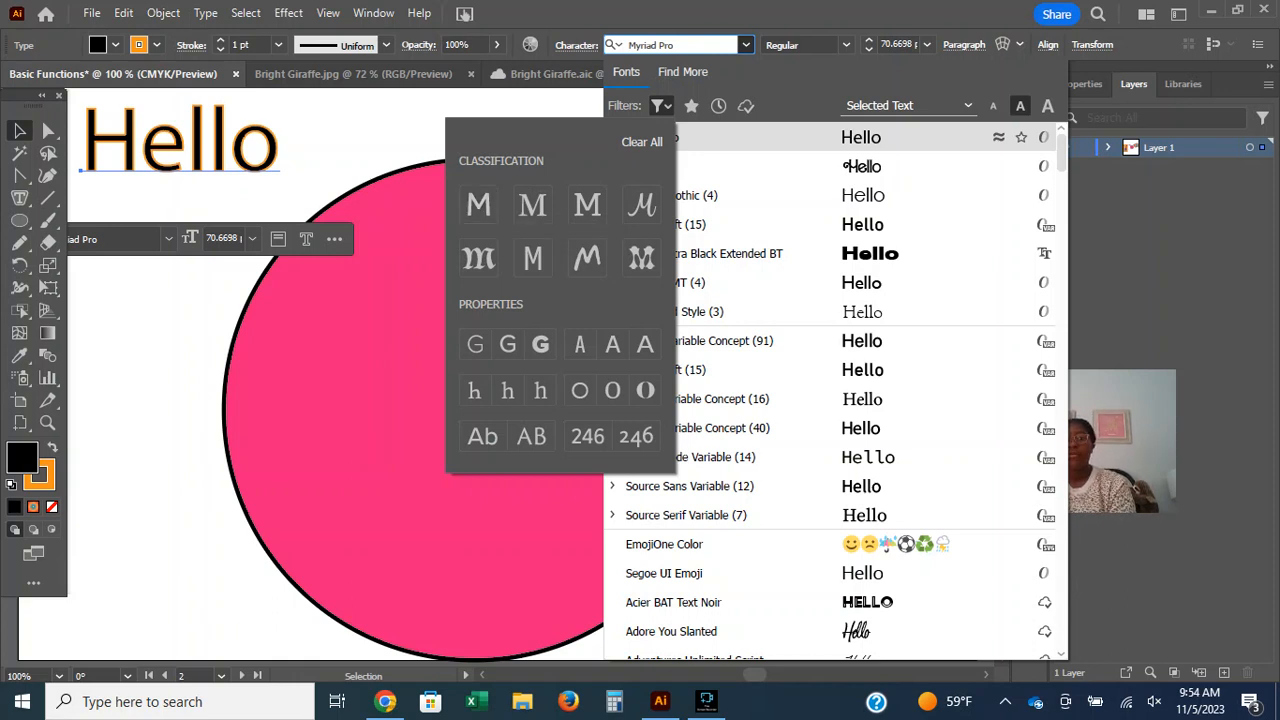
pyautogui.click(676, 45)
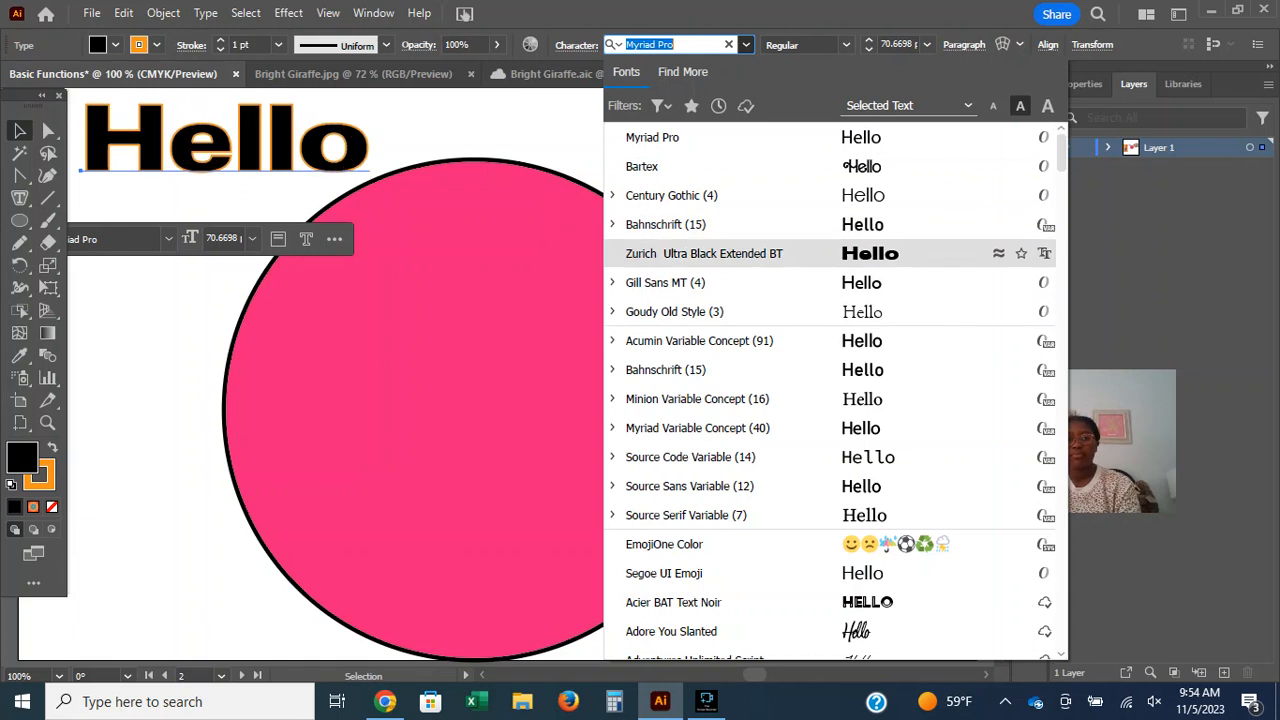
# Try to place area type inside the pink circle and at its centre with the Area Type tool.
pyautogui.click(520, 322)
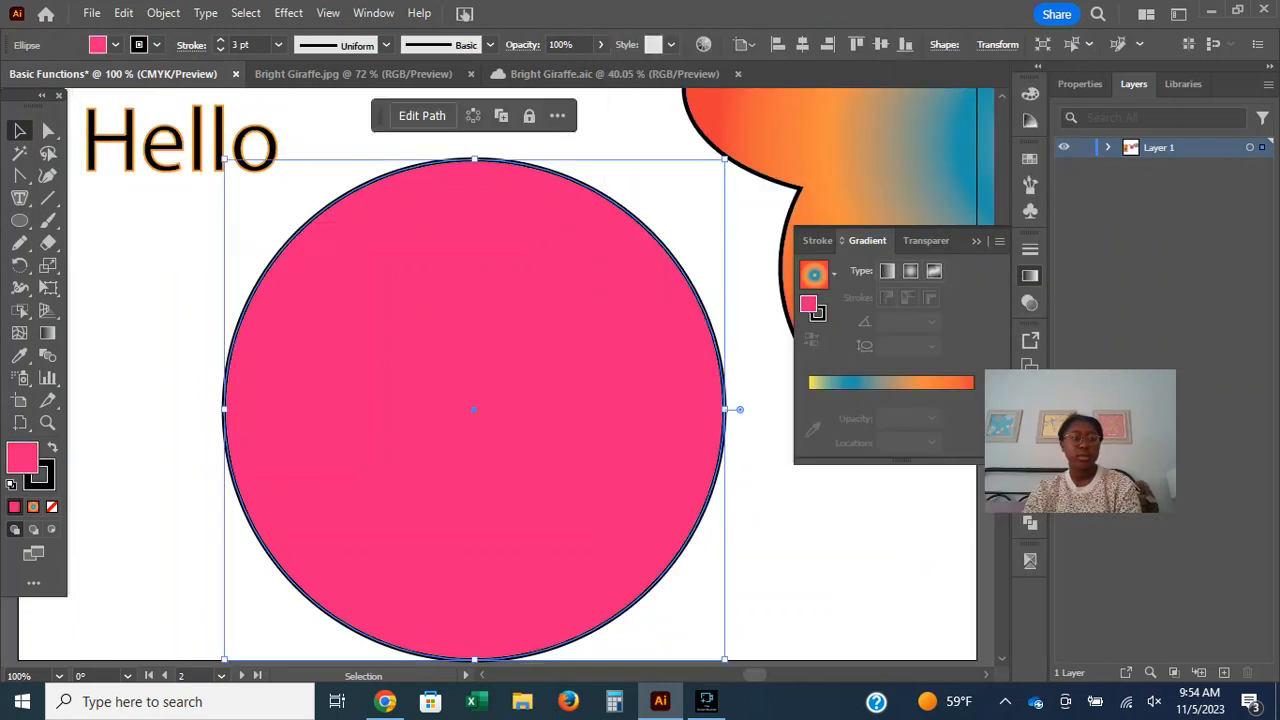
pyautogui.click(19, 198)
pyautogui.click(370, 300)
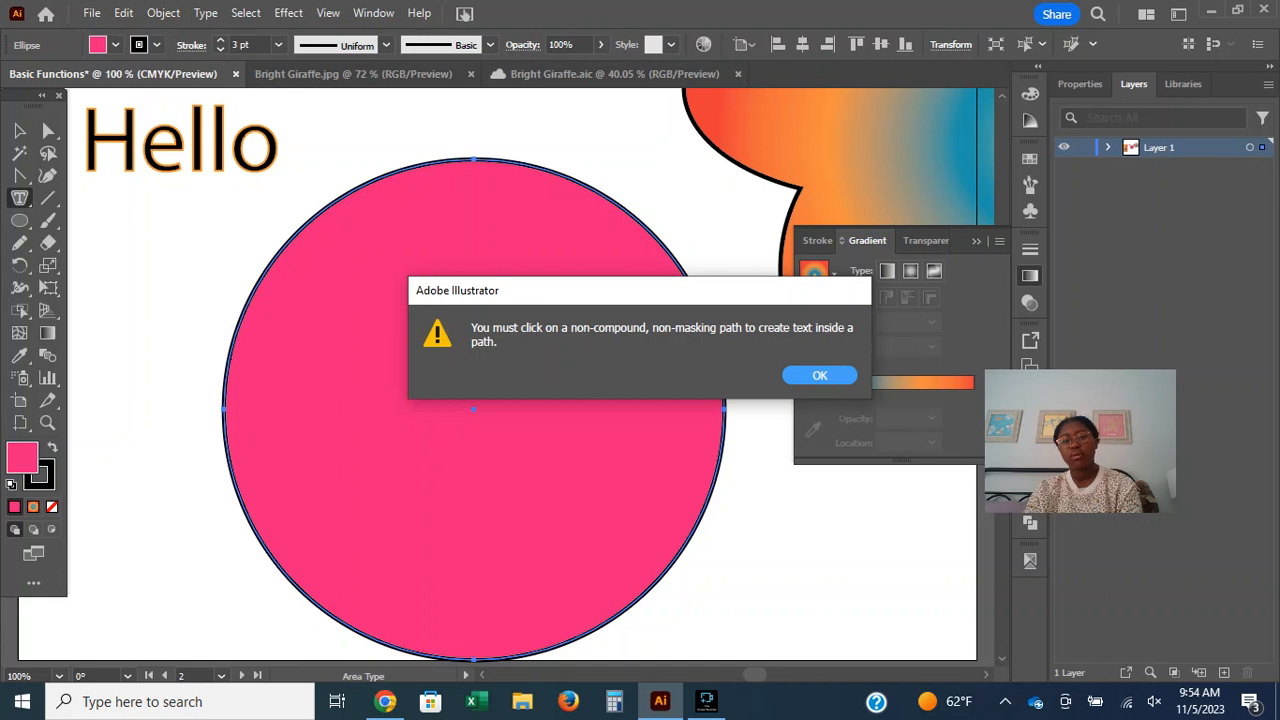
pyautogui.press('Return')
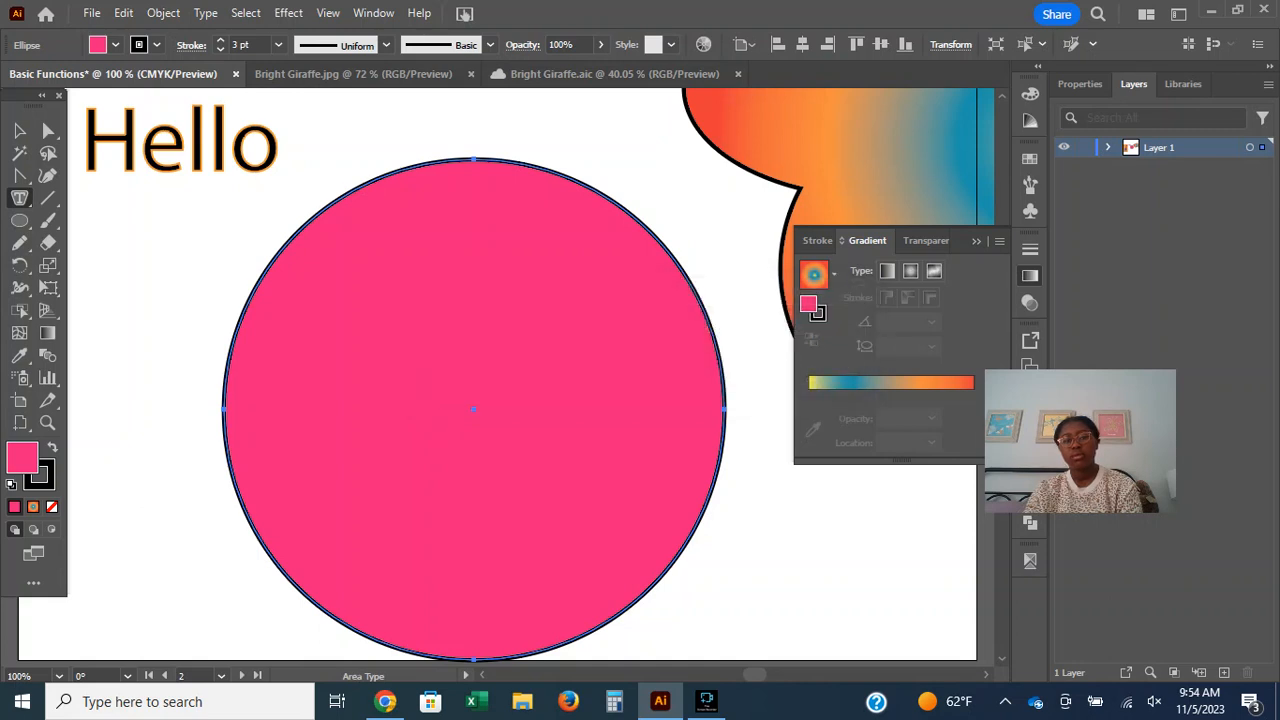
pyautogui.click(474, 409)
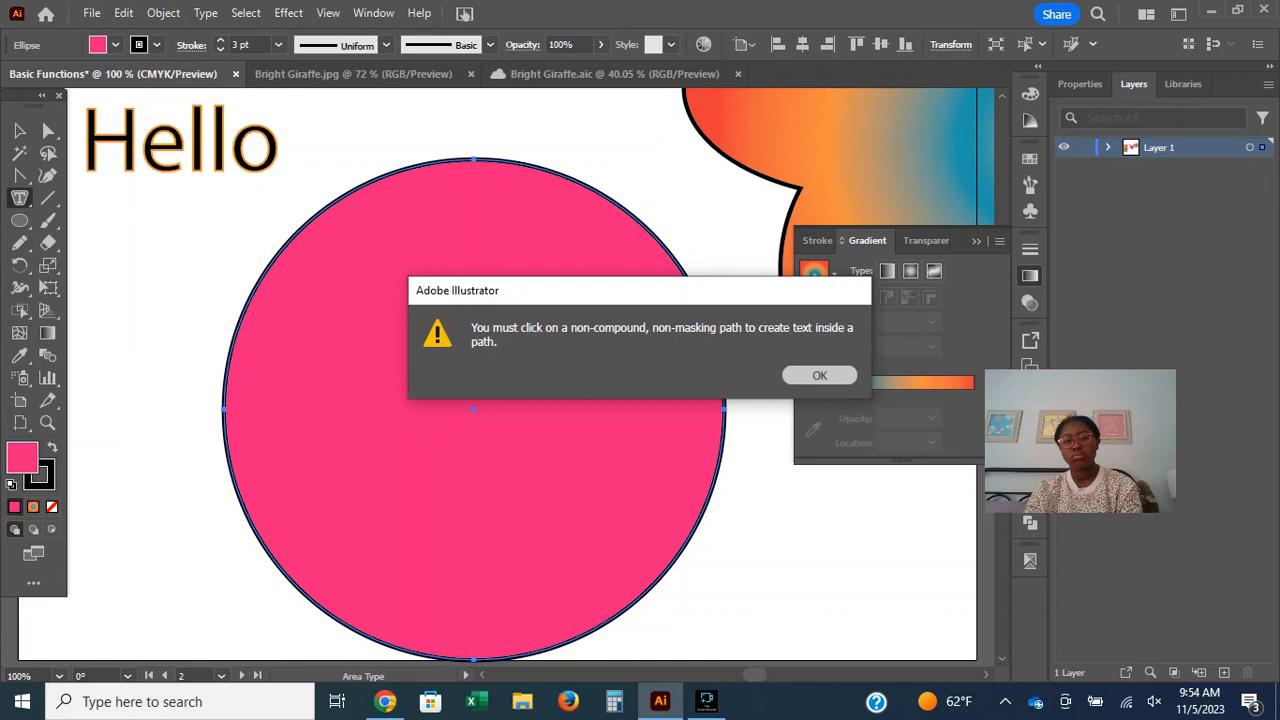
pyautogui.click(820, 375)
pyautogui.click(474, 409)
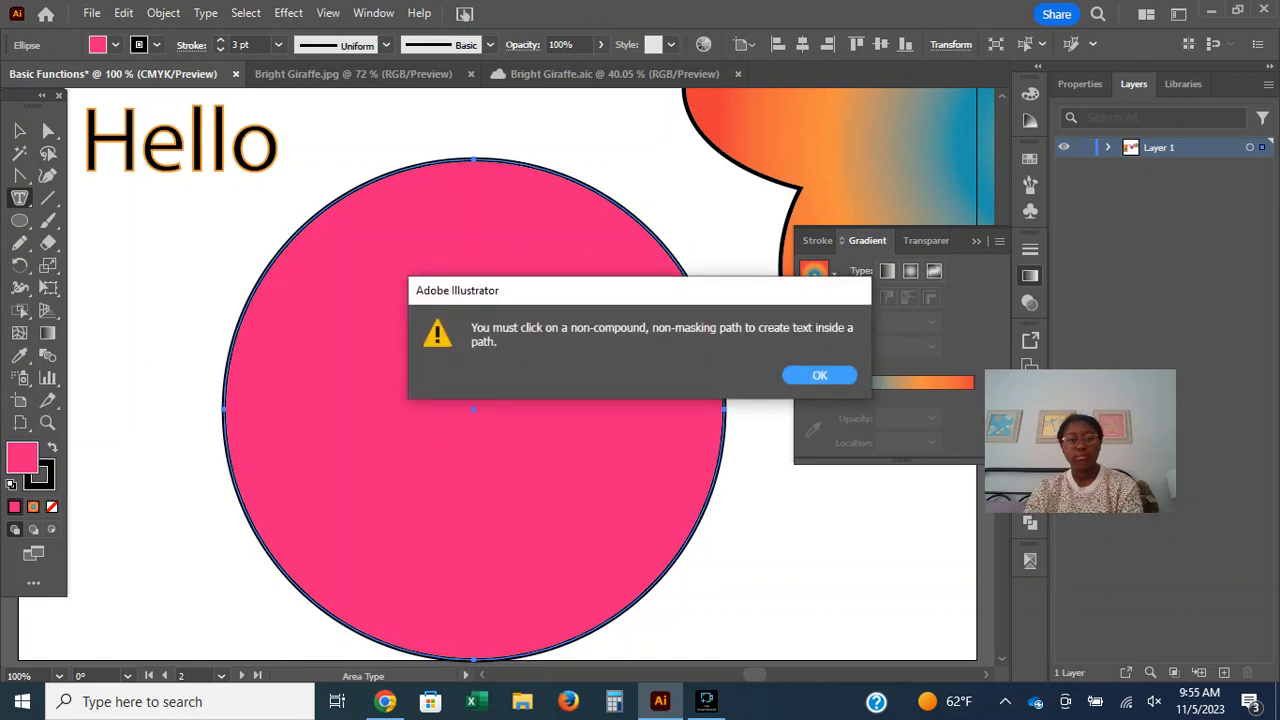
pyautogui.press('Return')
# Collapse the Gradient panel and set the circle's fill to None.
pyautogui.click(976, 241)
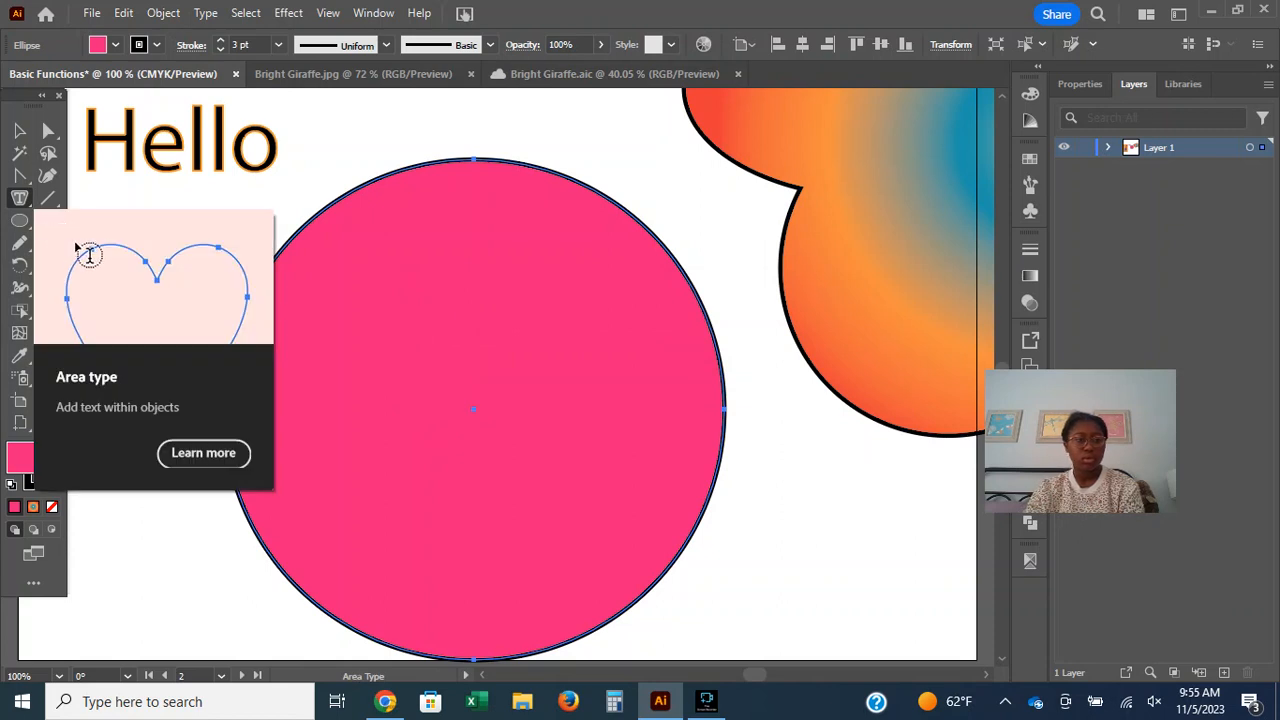
pyautogui.press('v')
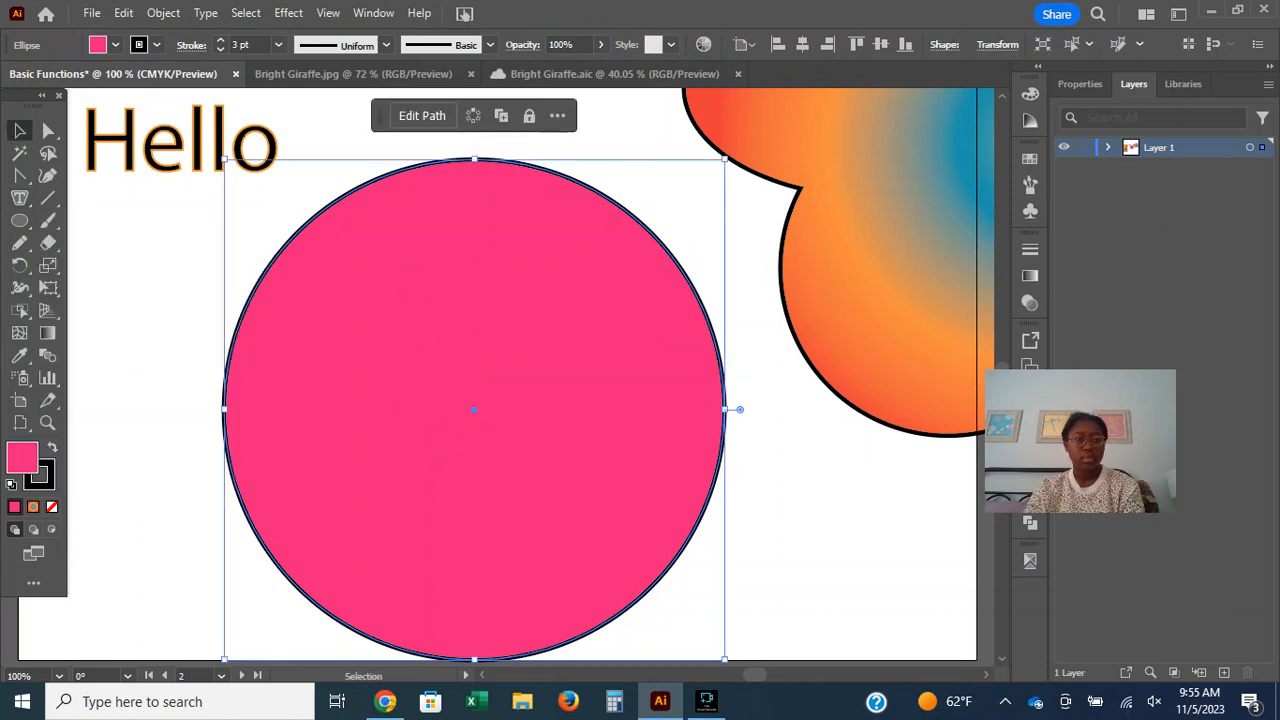
pyautogui.click(115, 44)
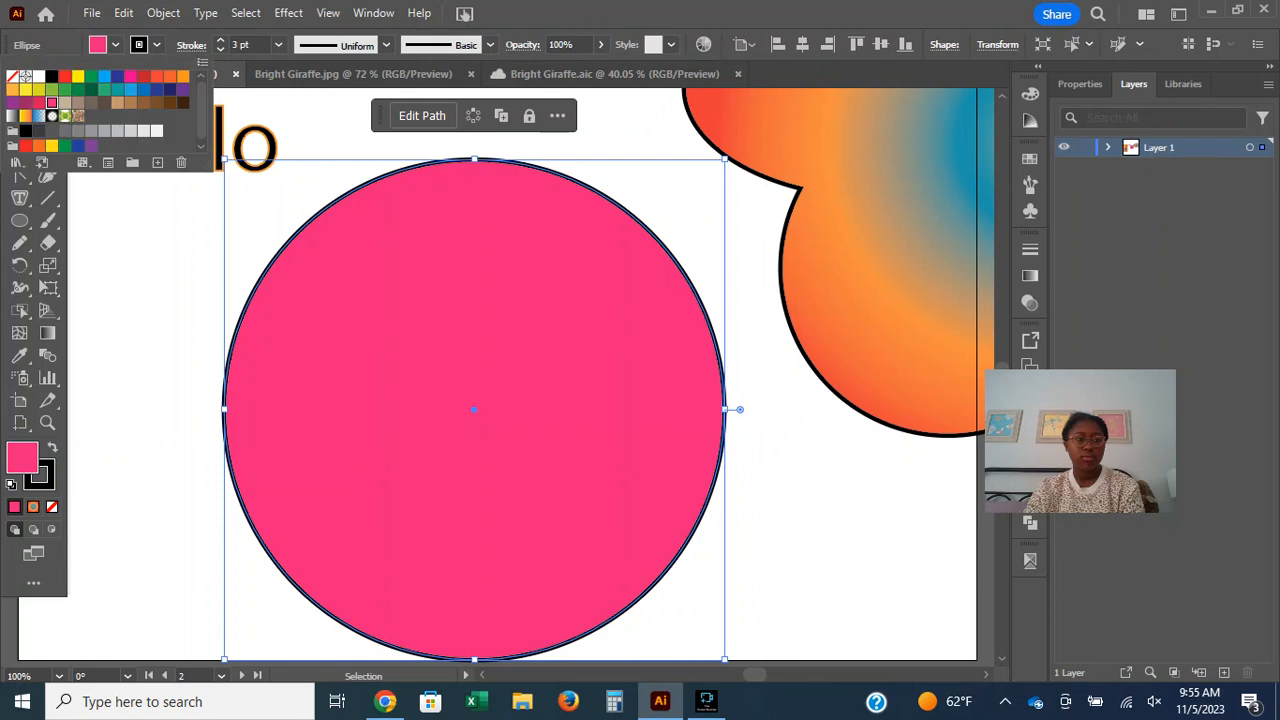
pyautogui.click(13, 77)
pyautogui.click(115, 44)
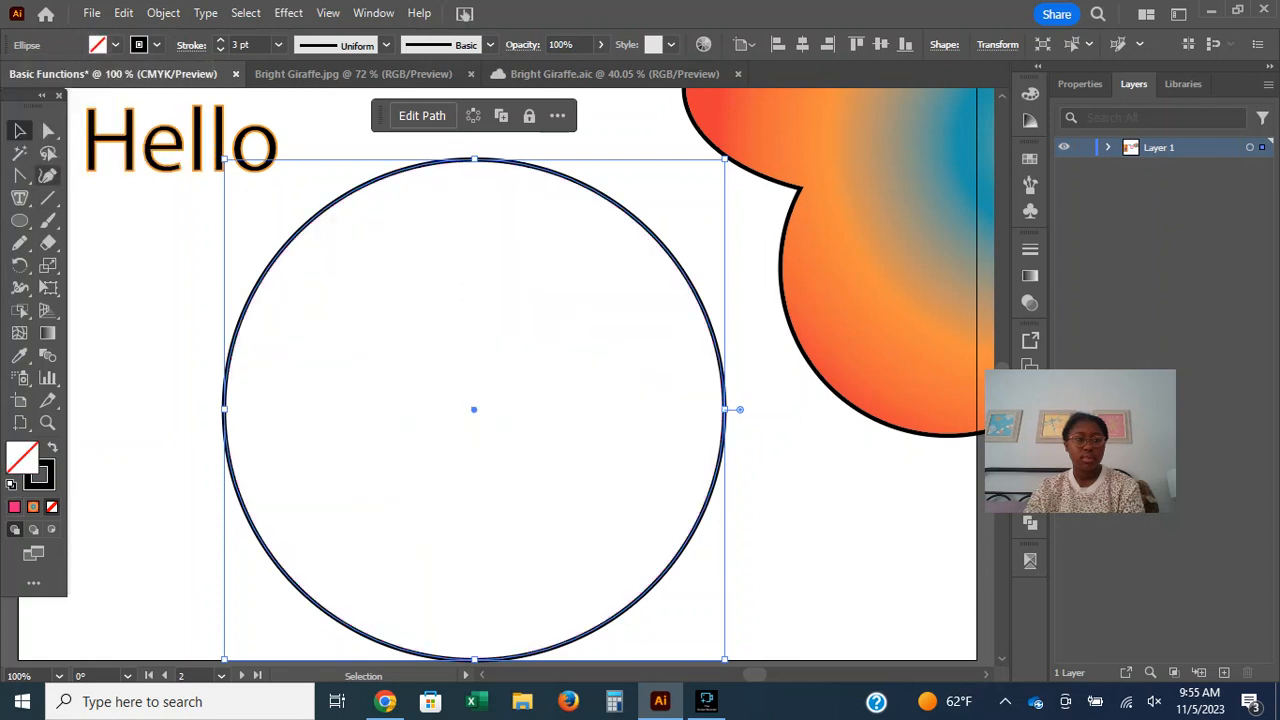
# Try to place area type inside the unfilled circle.
pyautogui.click(19, 198)
pyautogui.click(400, 290)
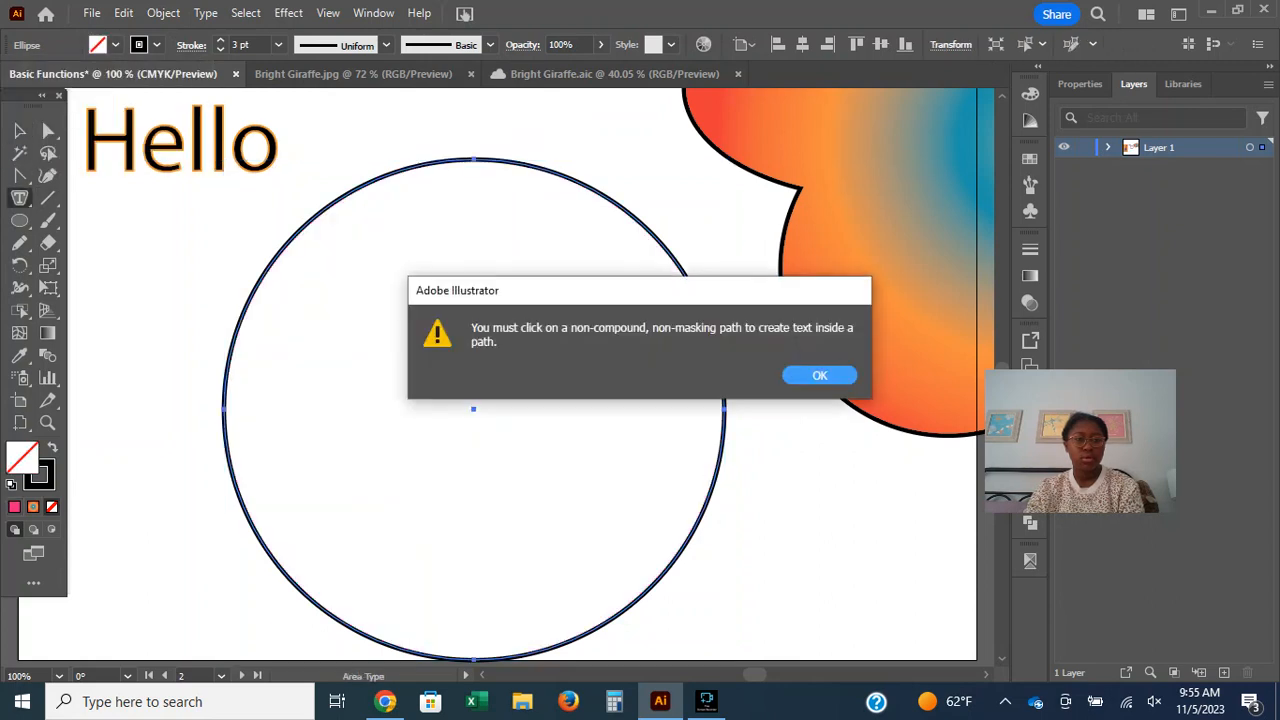
pyautogui.press('Return')
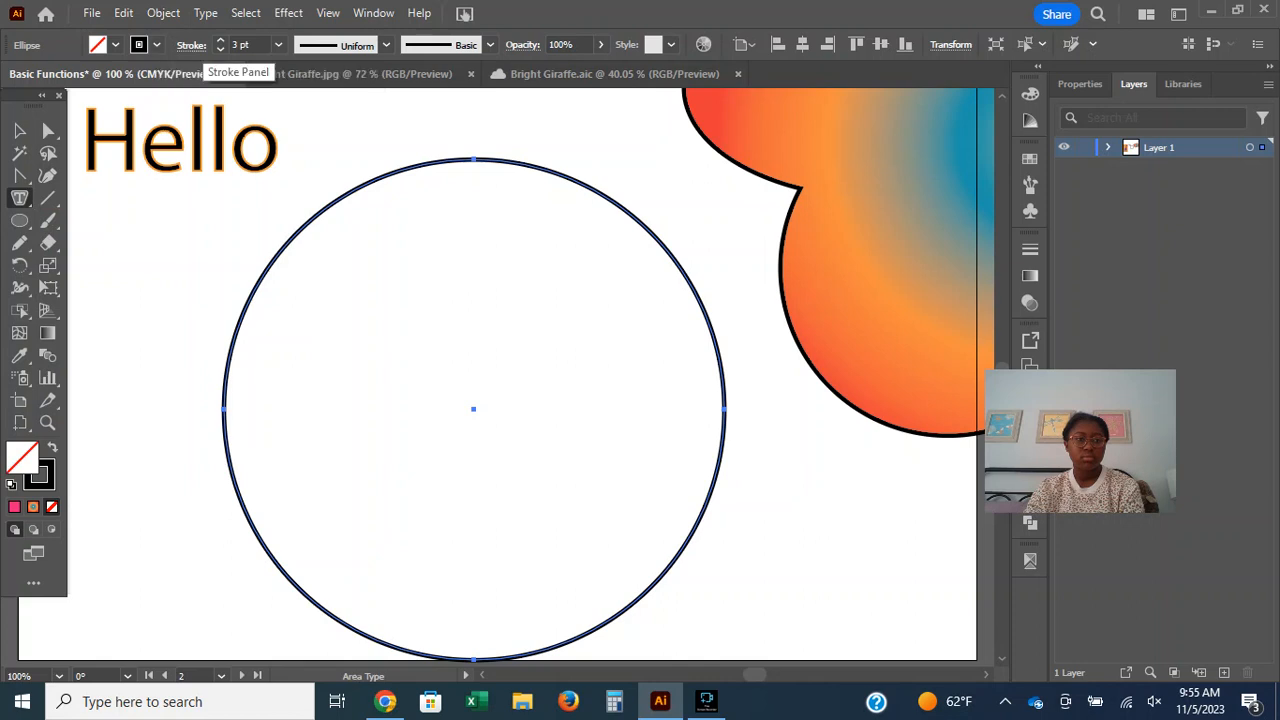
# Reduce the circle's stroke weight to 0 pt and try again to place area type inside it.
pyautogui.click(220, 49)
pyautogui.click(220, 49)
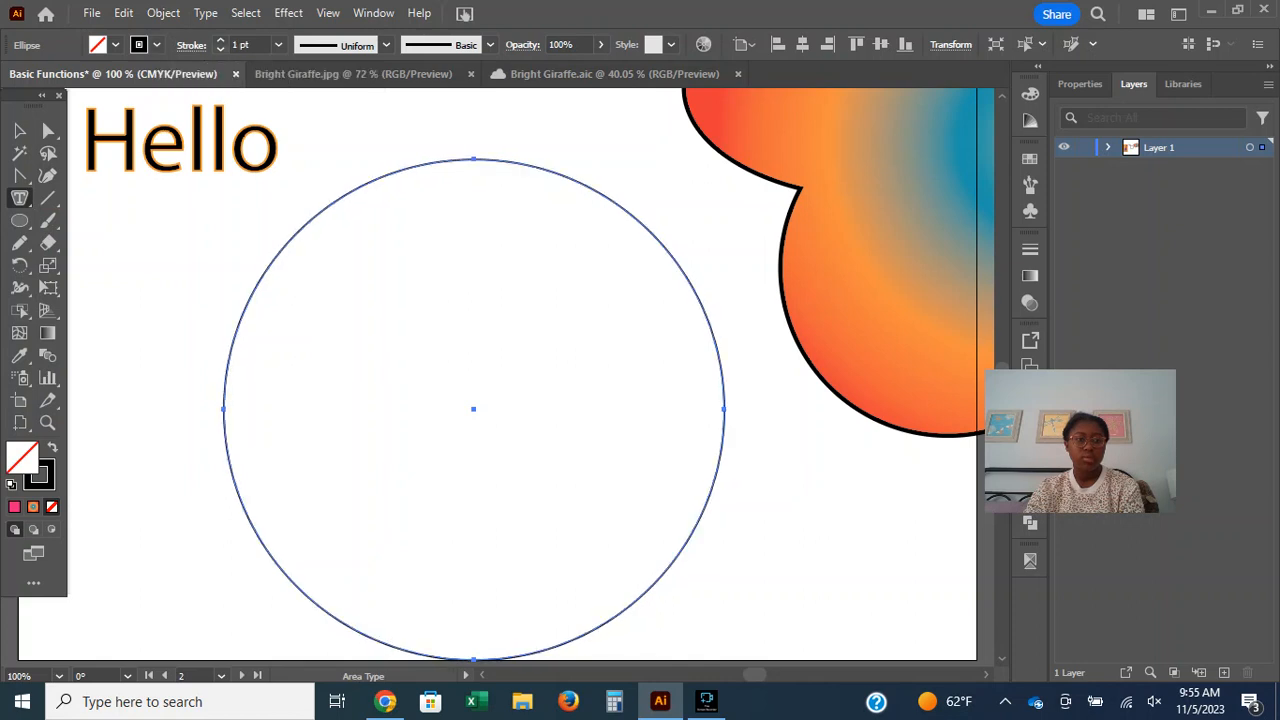
pyautogui.click(220, 49)
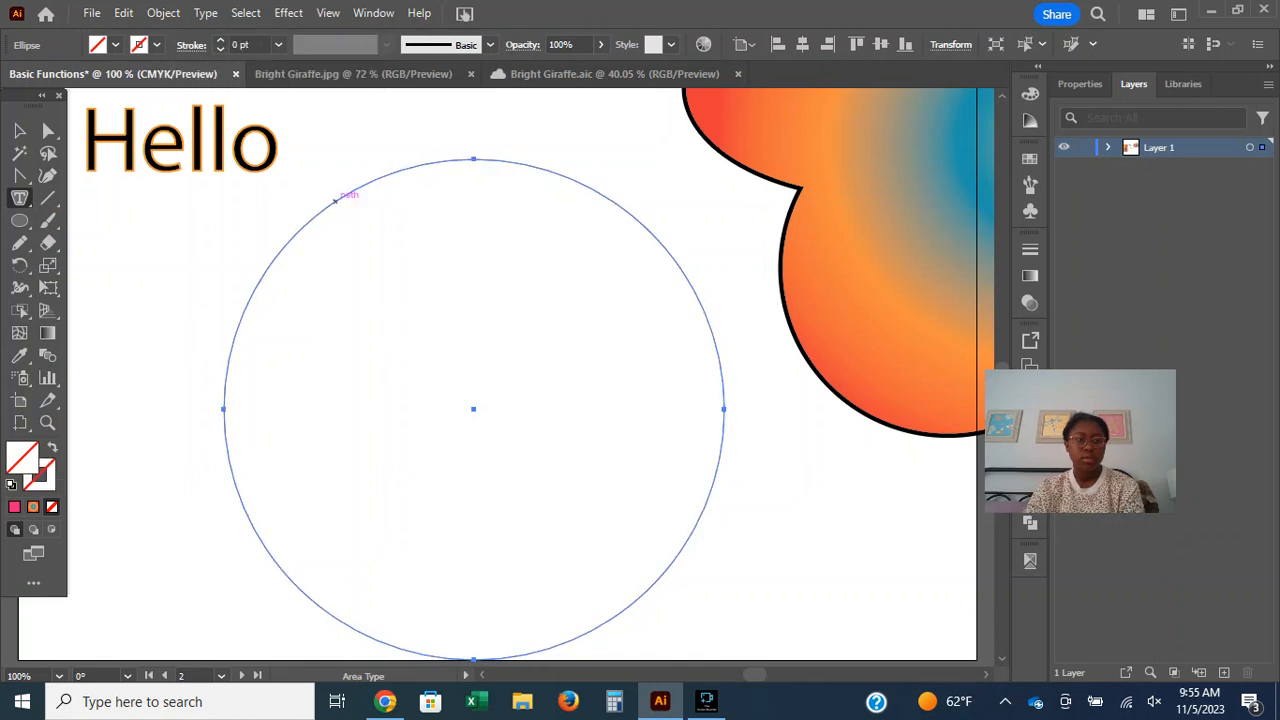
pyautogui.click(400, 280)
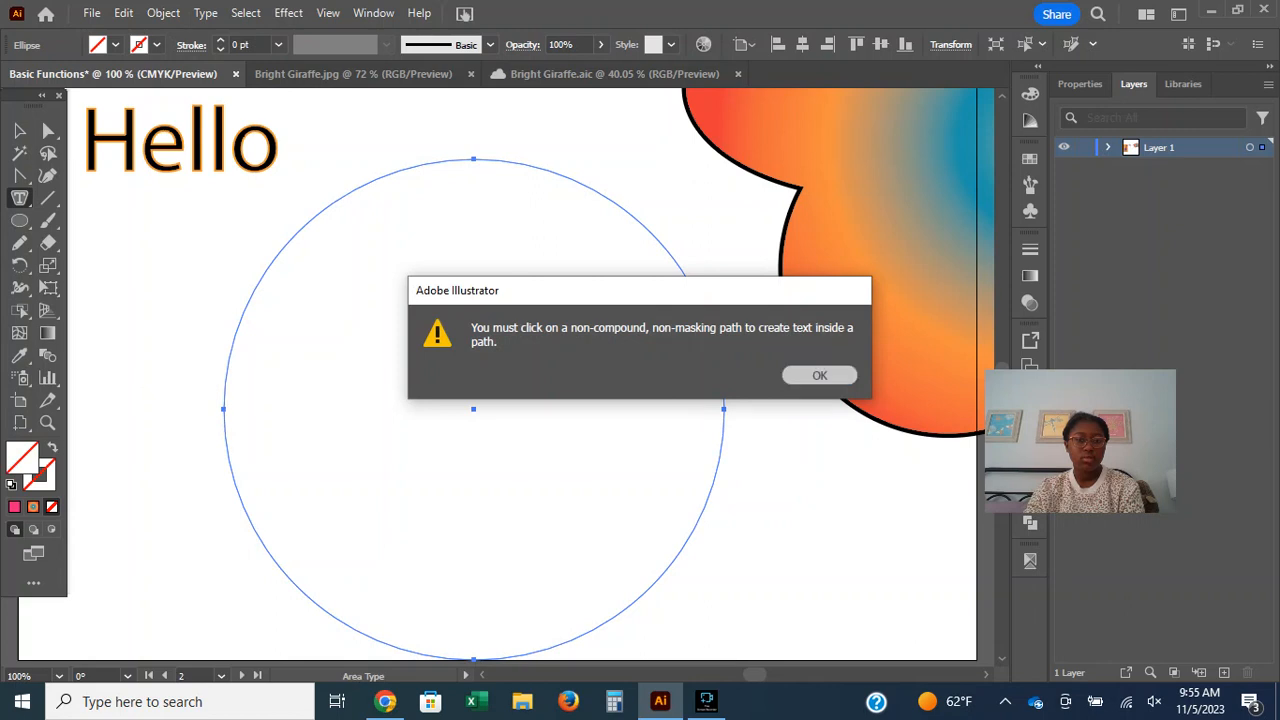
pyautogui.press('Return')
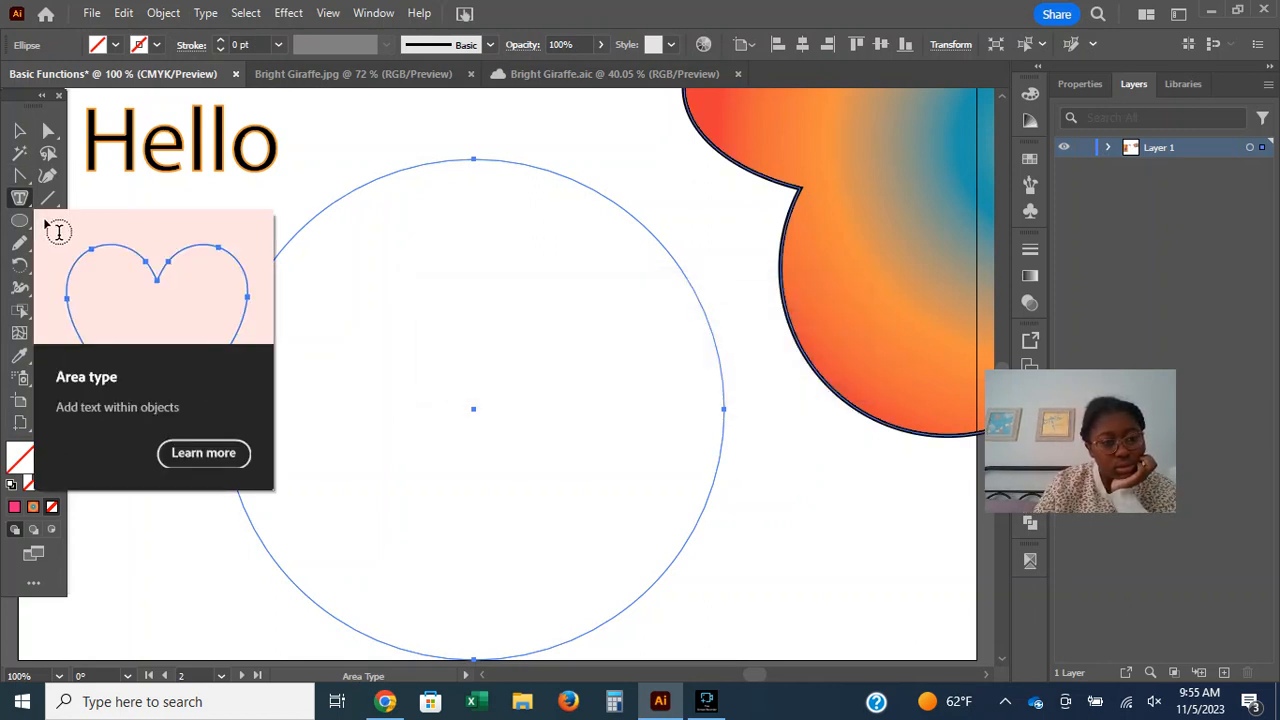
# Read Illustrator's built-in help on adding text within objects using the Area Type tool.
pyautogui.click(238, 452)
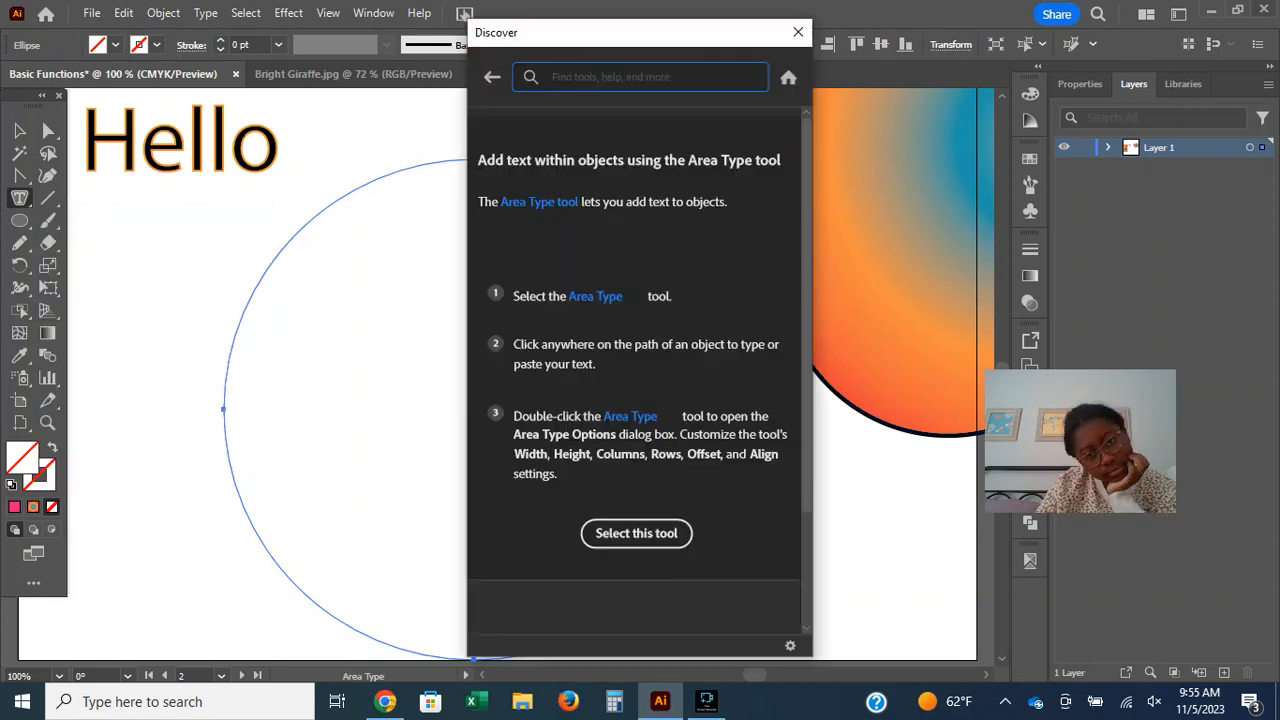
pyautogui.scroll(-2, 637, 350)
pyautogui.scroll(2, 637, 380)
pyautogui.scroll(-2, 637, 350)
pyautogui.scroll(2, 637, 350)
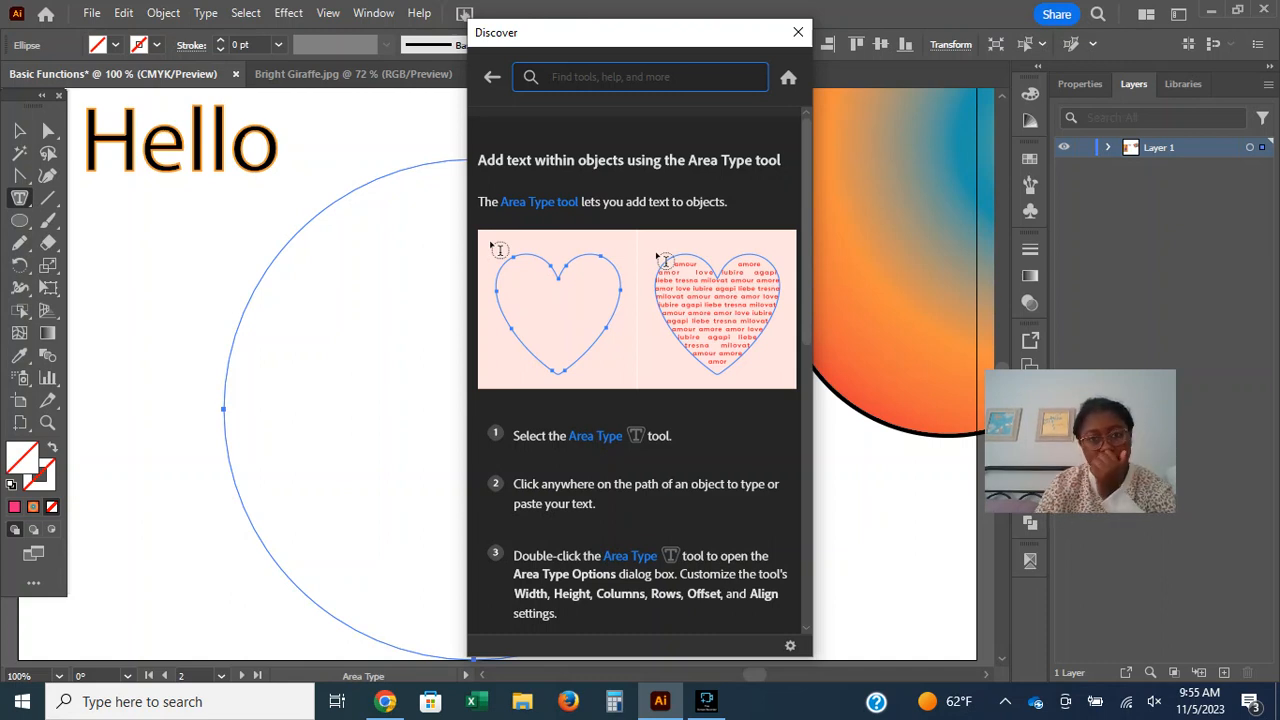
pyautogui.click(798, 32)
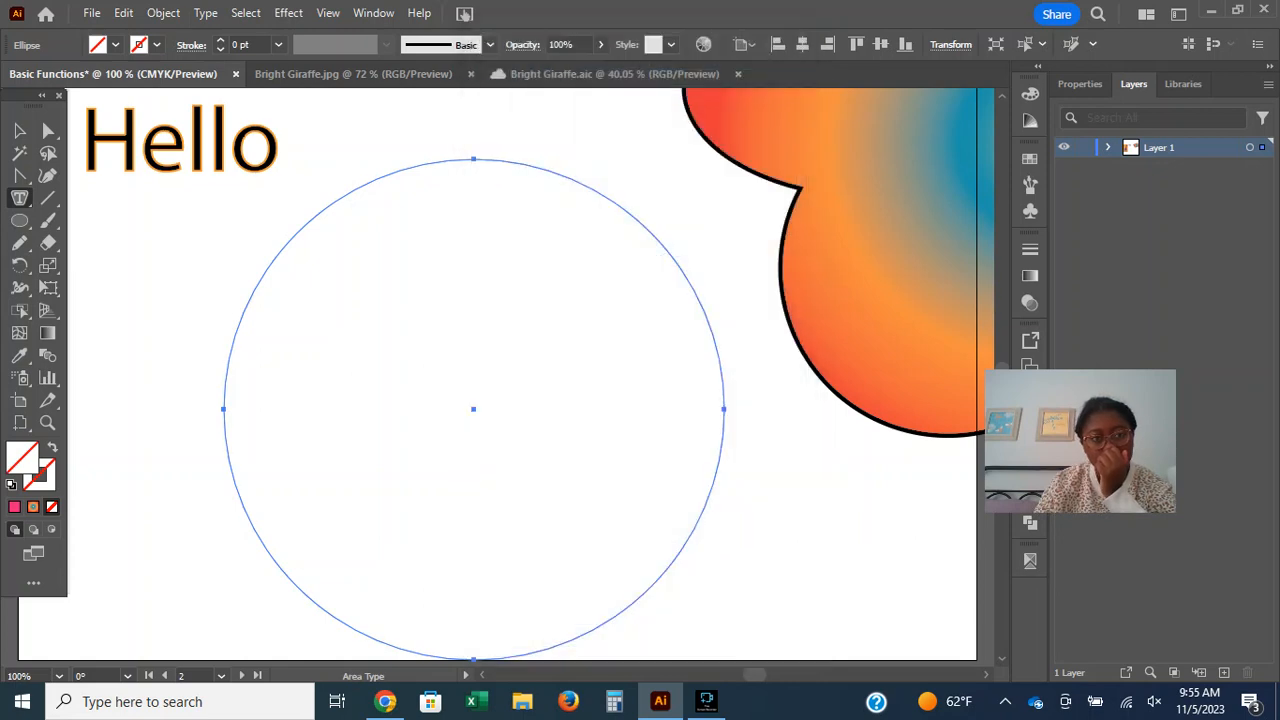
# Try twice more to place area type inside the upper-right part of the strokeless circle.
pyautogui.click(560, 290)
pyautogui.click(820, 375)
pyautogui.click(600, 300)
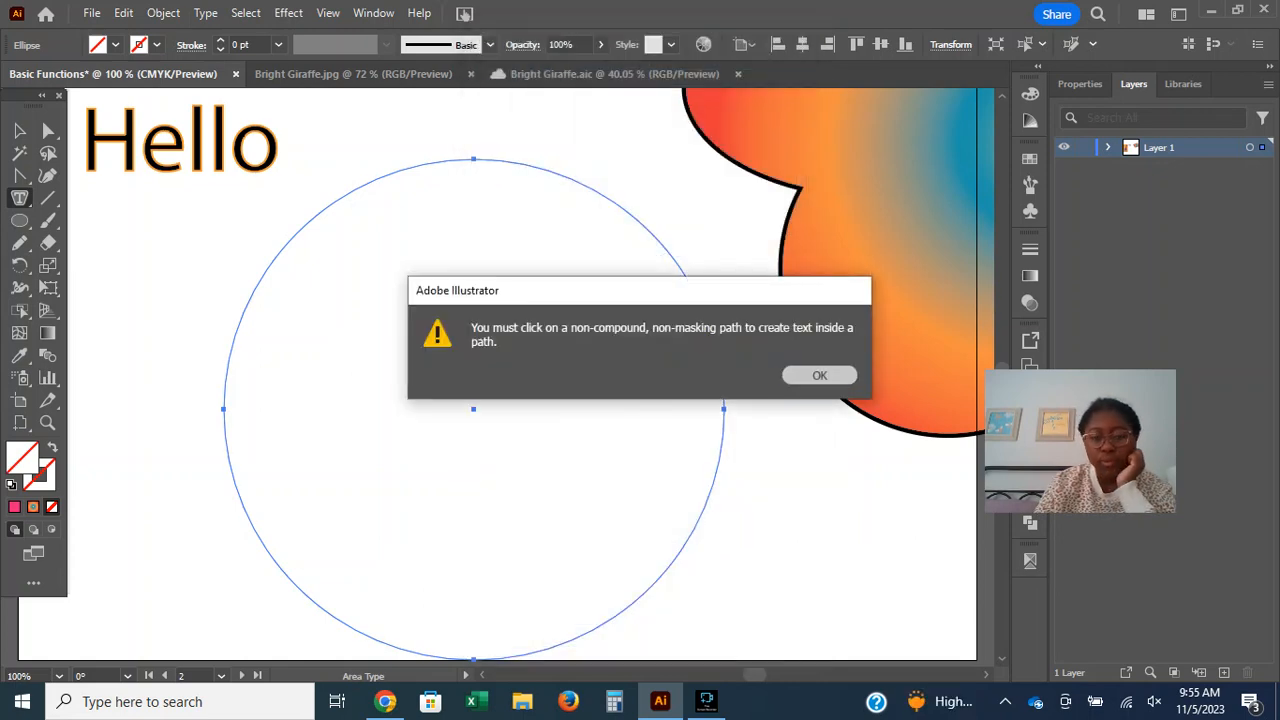
pyautogui.click(820, 375)
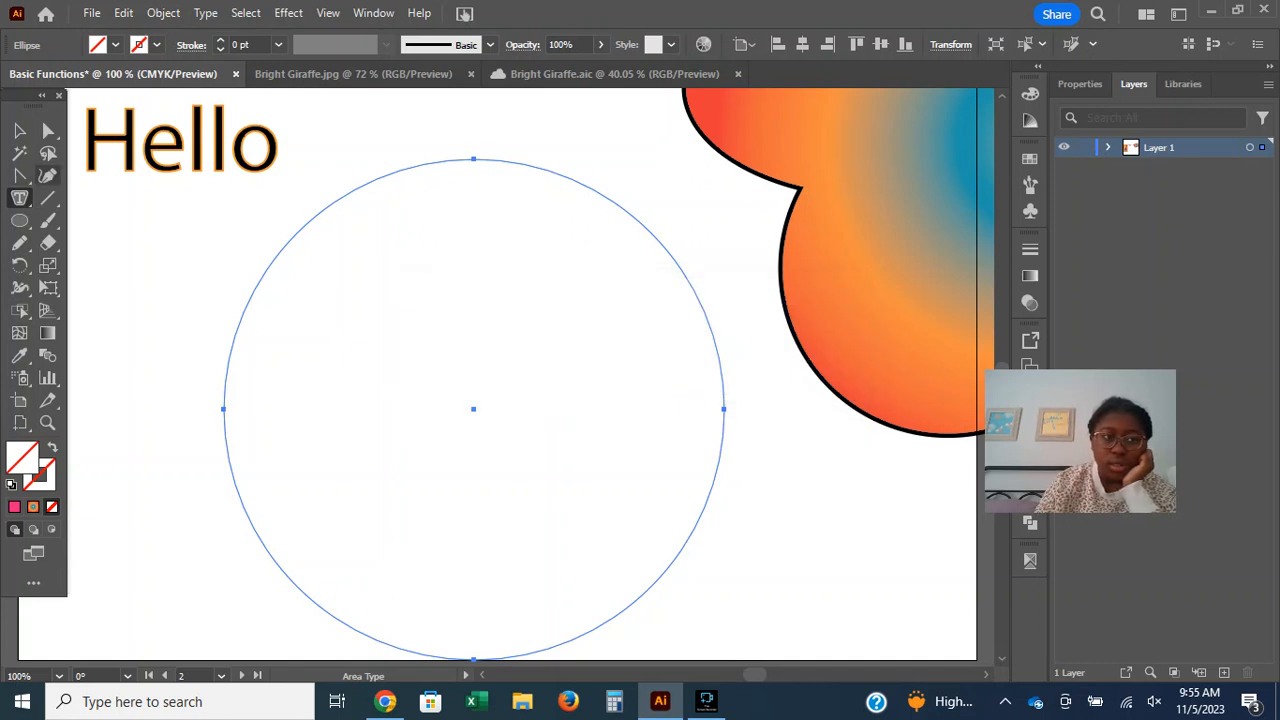
# Delete the circle and draw a freehand heart-like shape below the Hello text with the Pencil tool.
pyautogui.click(47, 175)
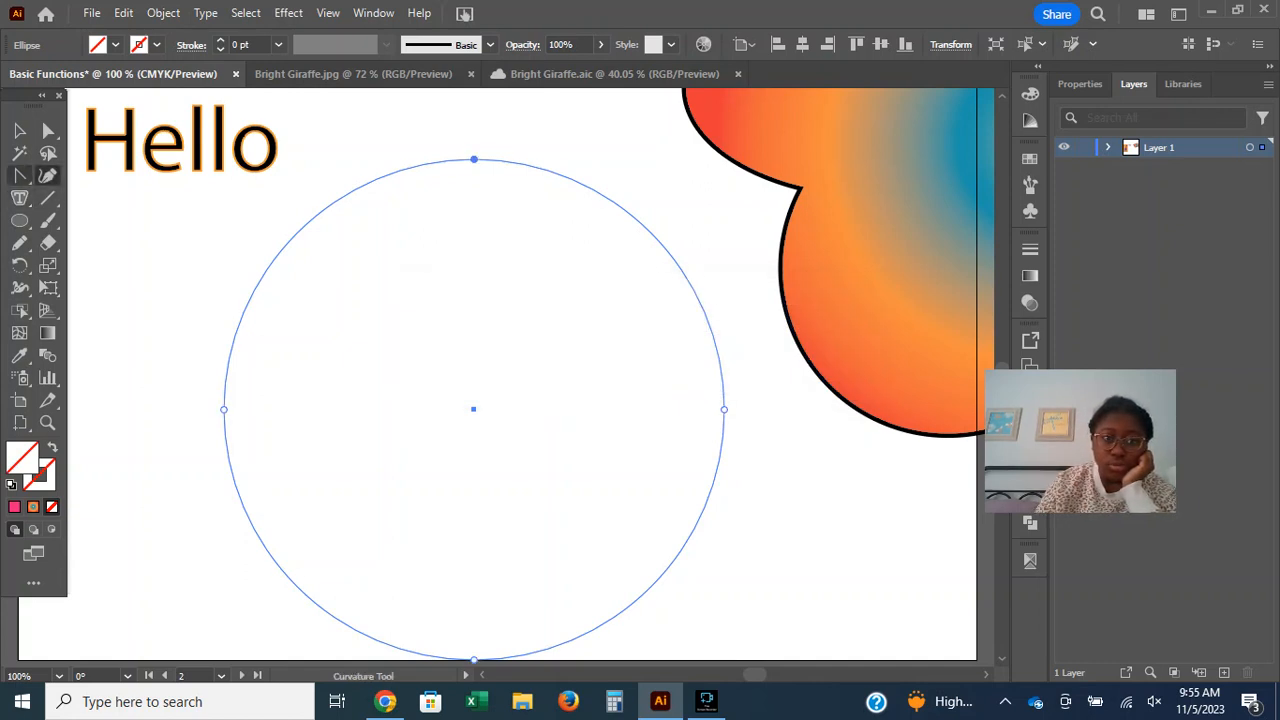
pyautogui.press('v')
pyautogui.press('Delete')
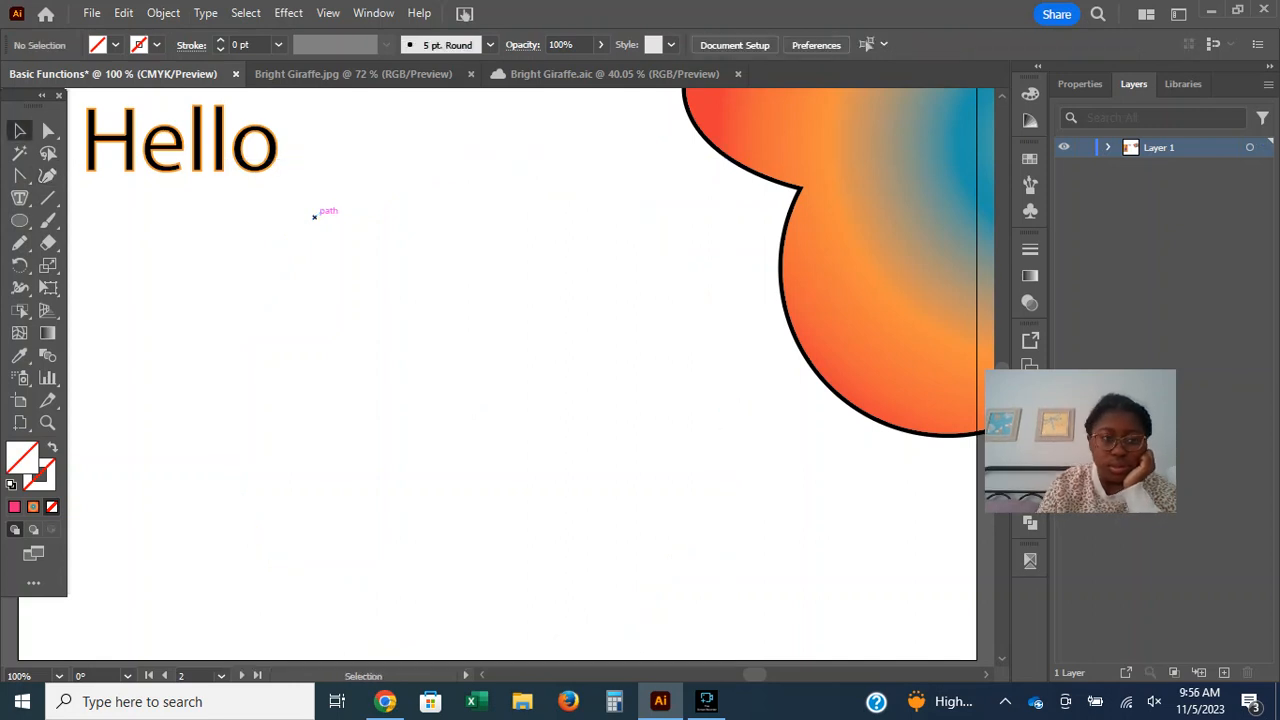
pyautogui.scroll(-1, 314, 216)
pyautogui.click(19, 242)
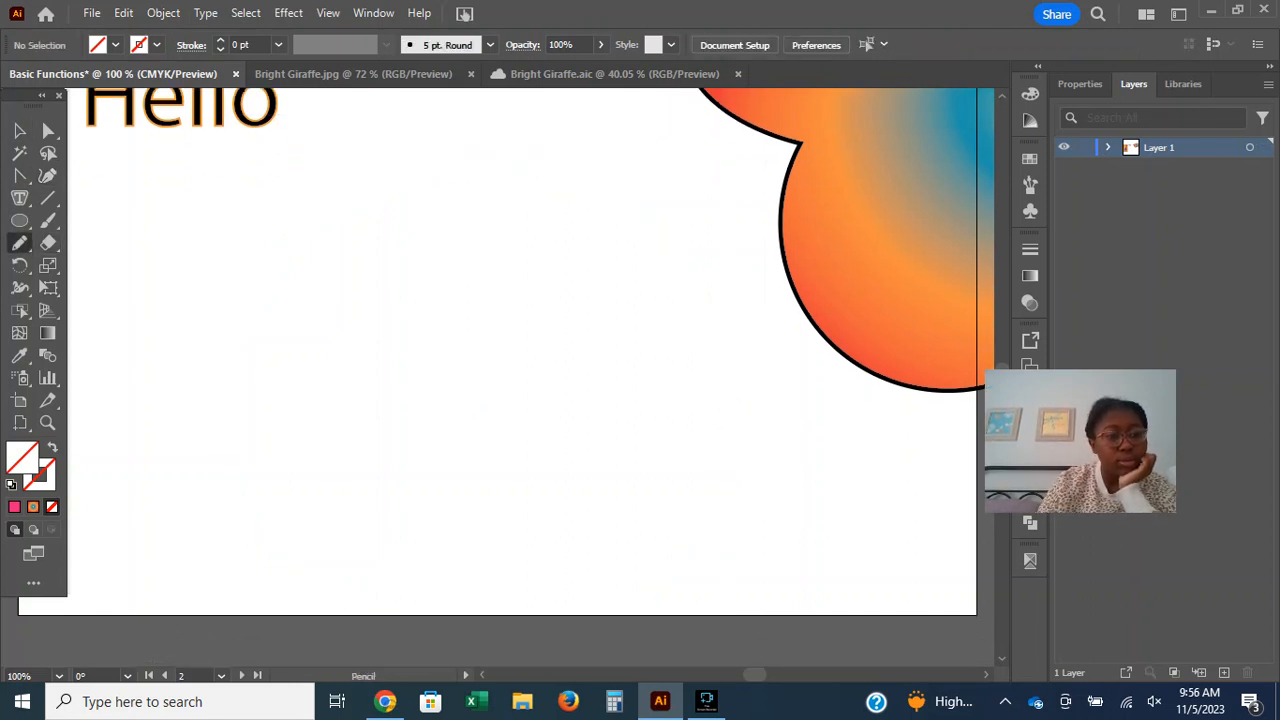
pyautogui.moveTo(415, 316)
pyautogui.mouseDown()
pyautogui.moveTo(114, 176)
pyautogui.moveTo(437, 436)
pyautogui.moveTo(417, 280)
pyautogui.moveTo(400, 304)
pyautogui.mouseUp()
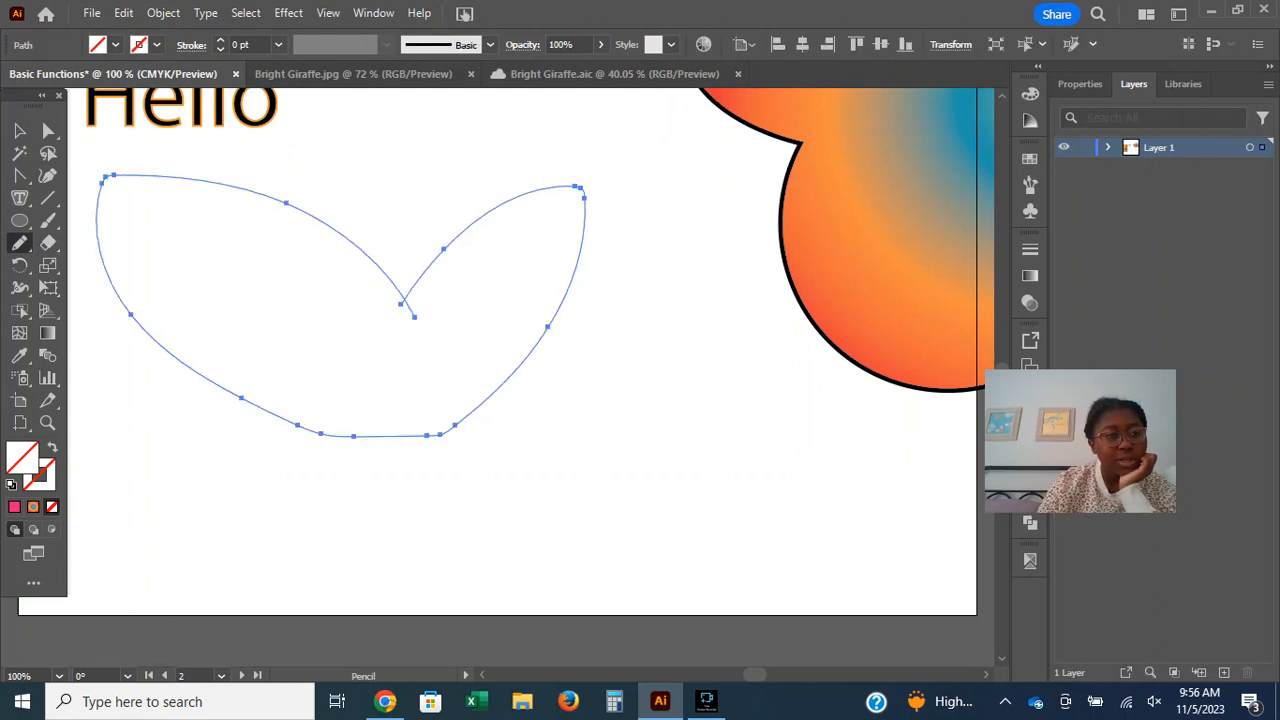
# Place area type inside the freehand heart-like shape by starting it from the shape's outline.
pyautogui.click(19, 198)
pyautogui.click(235, 262)
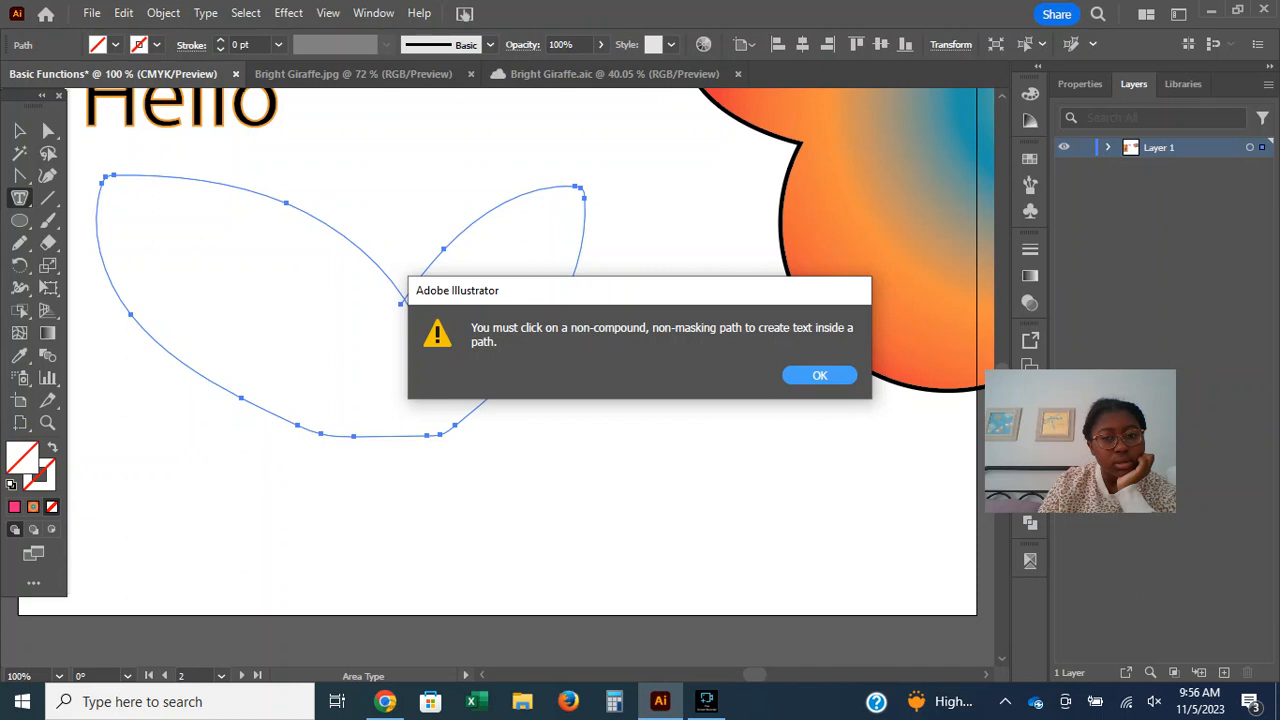
pyautogui.press('Return')
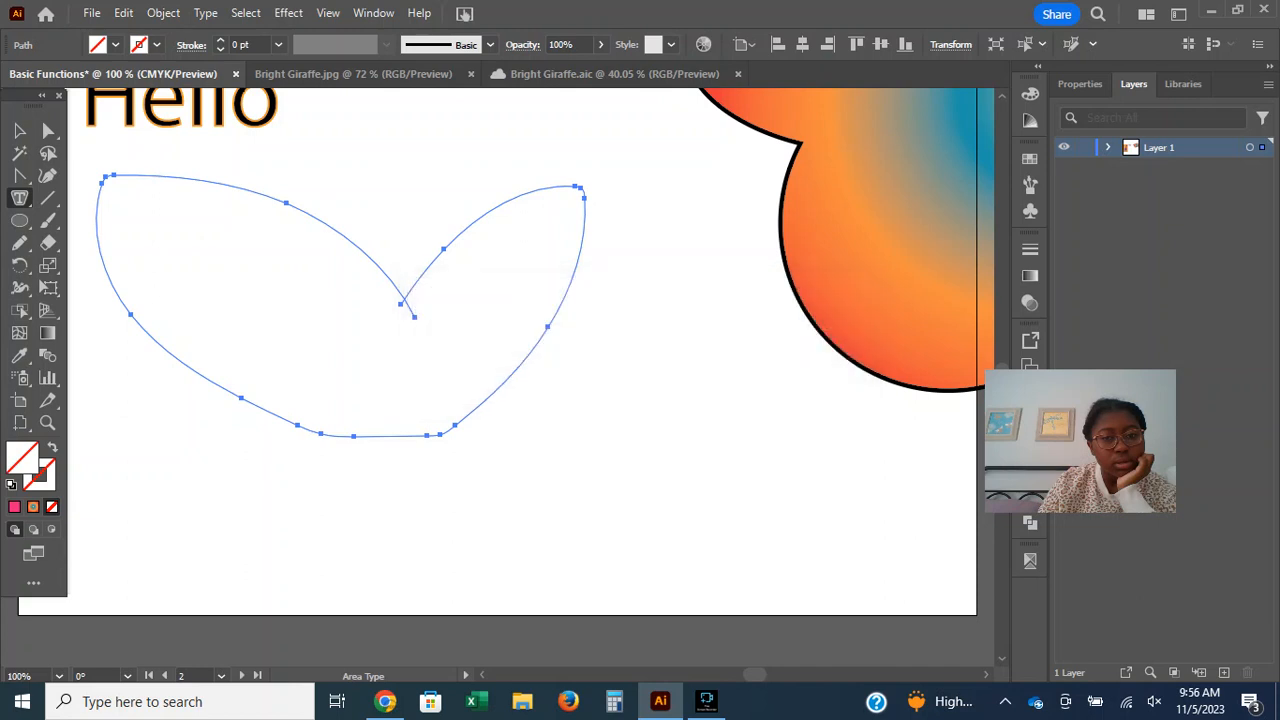
pyautogui.press('Return')
pyautogui.click(422, 272)
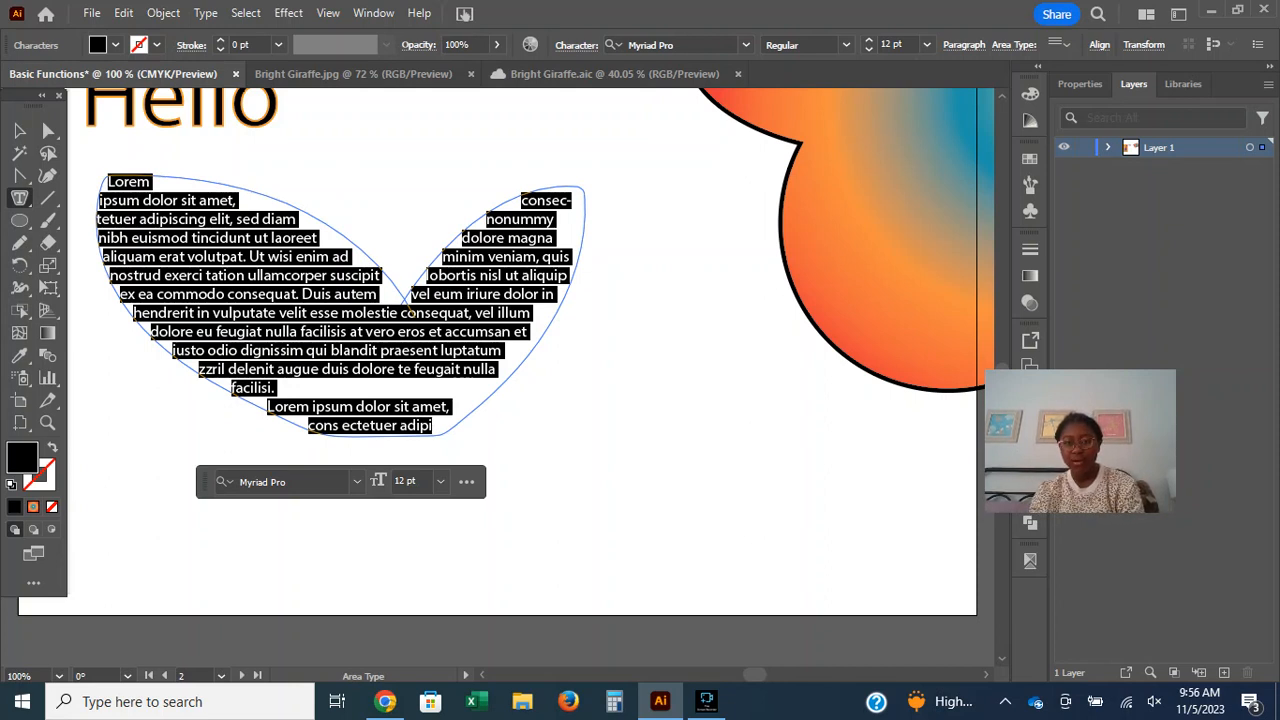
pyautogui.click(405, 302)
pyautogui.click(819, 375)
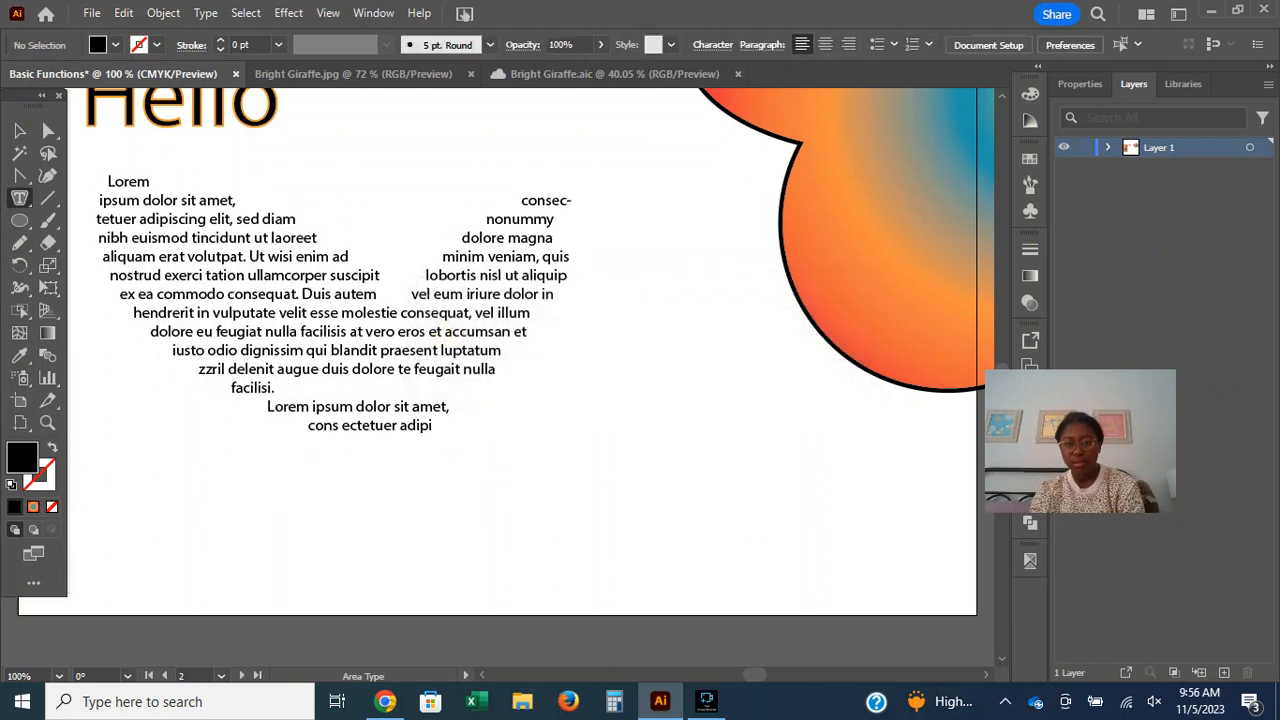
# Try to place area type inside the orange gradient flower shape.
pyautogui.click(814, 322)
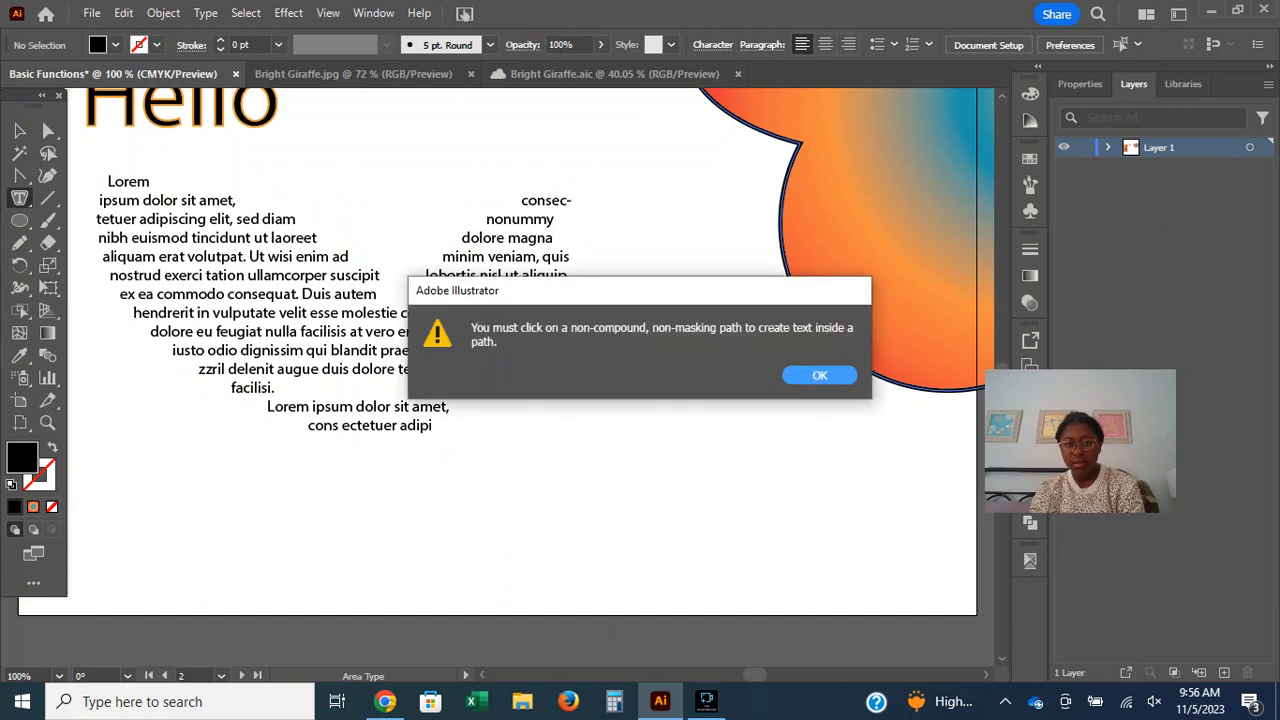
pyautogui.click(819, 375)
pyautogui.click(845, 335)
pyautogui.click(819, 373)
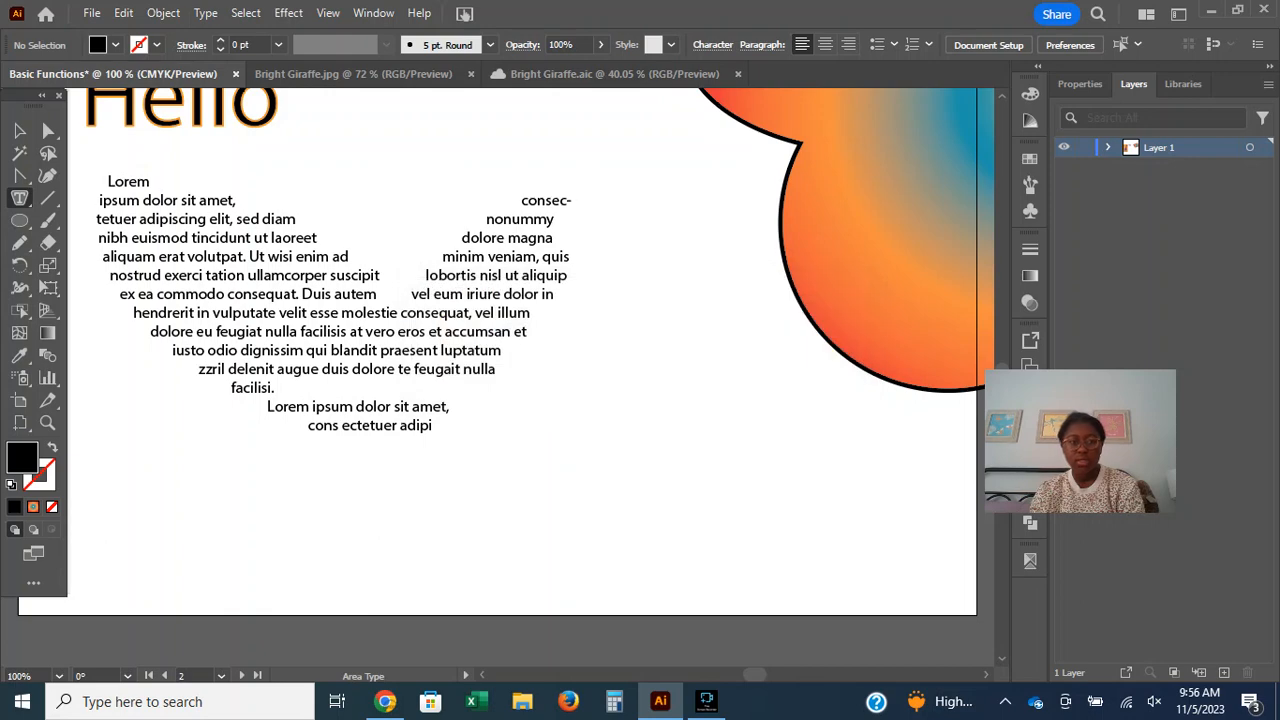
pyautogui.click(838, 345)
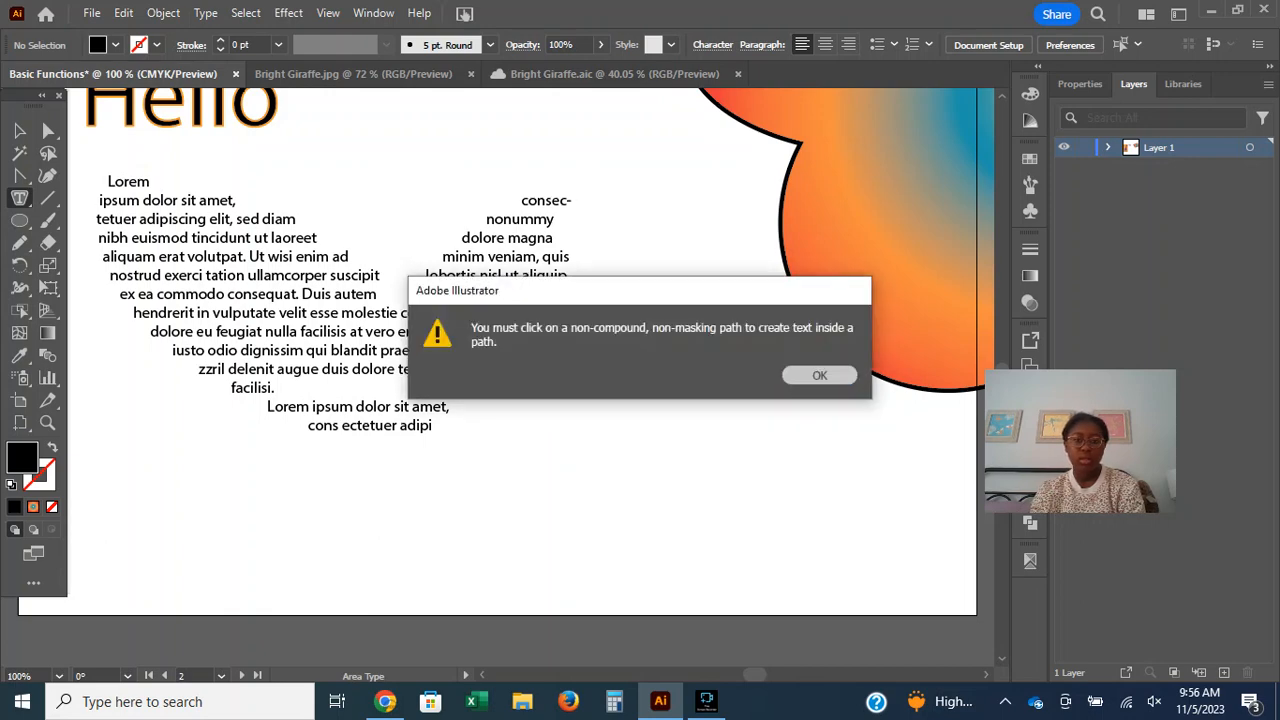
pyautogui.click(819, 374)
# Move the heart-shaped area text down and to the right, into the empty space of the artboard.
pyautogui.click(19, 131)
pyautogui.moveTo(238, 216); pyautogui.dragTo(288, 285)
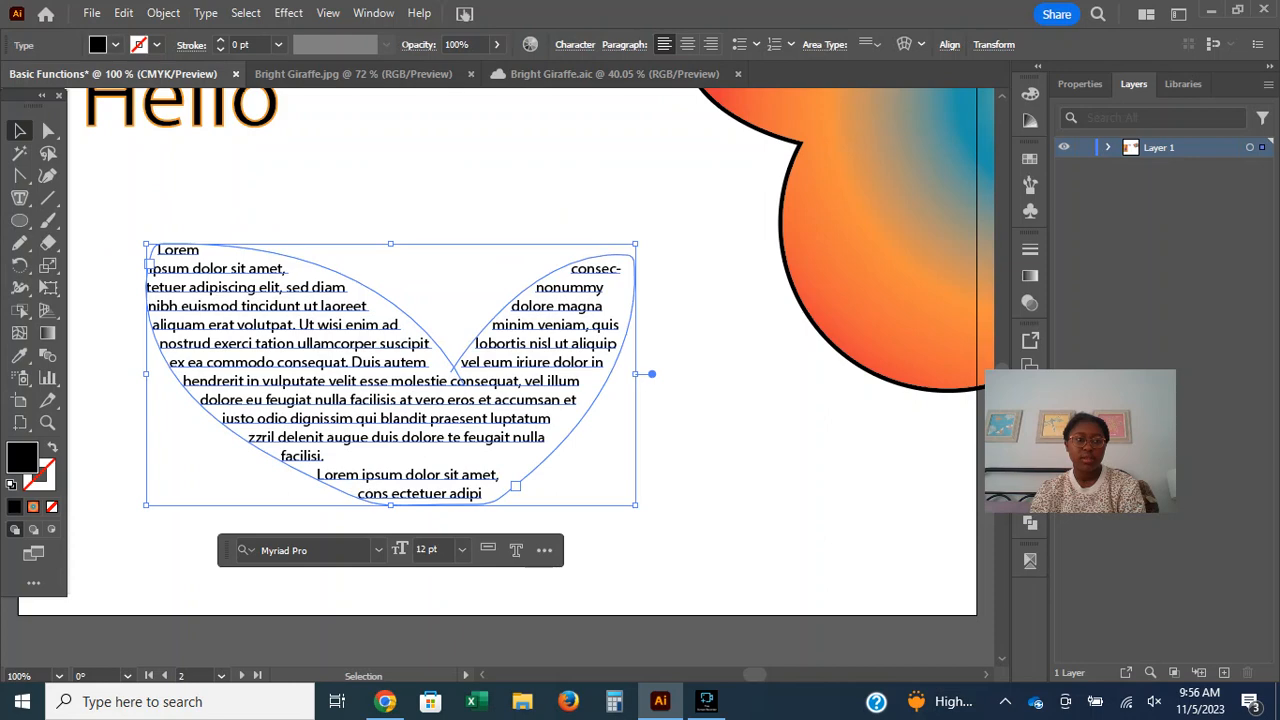
# Try a 1 pt stroke on the area text, and undo the stroke changes.
pyautogui.click(220, 40)
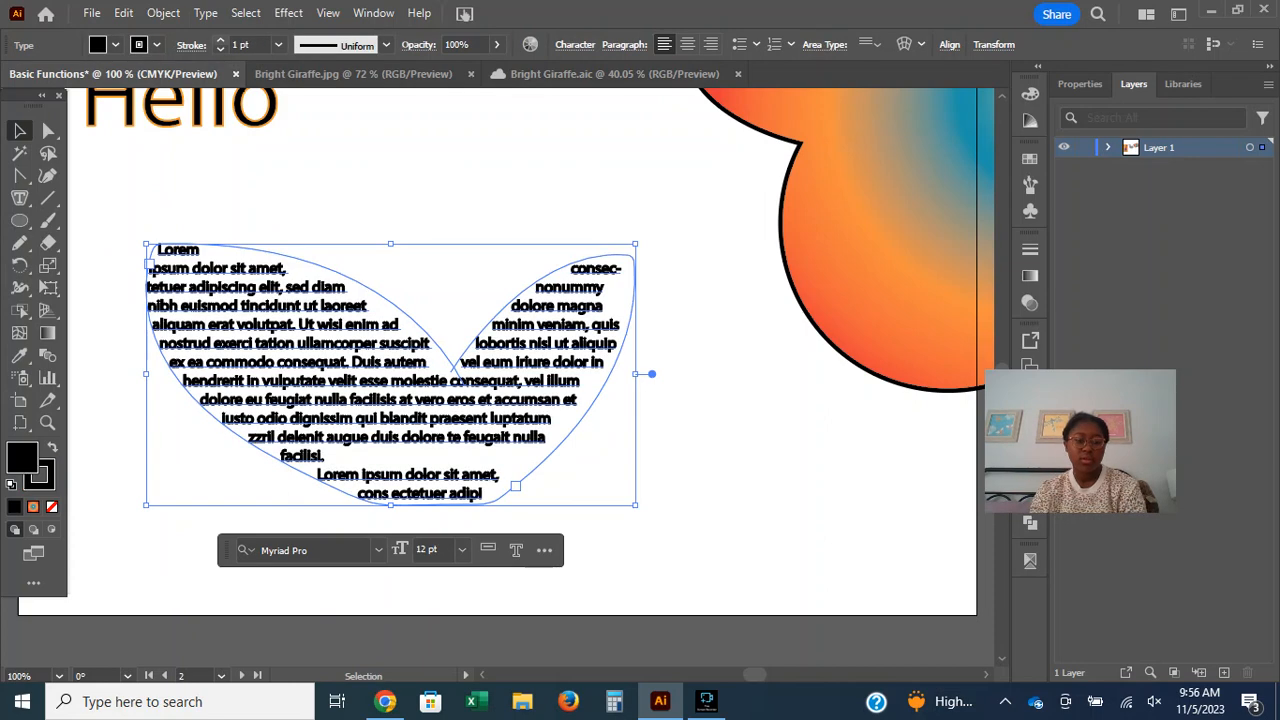
pyautogui.hotkey('ctrl', 'z')
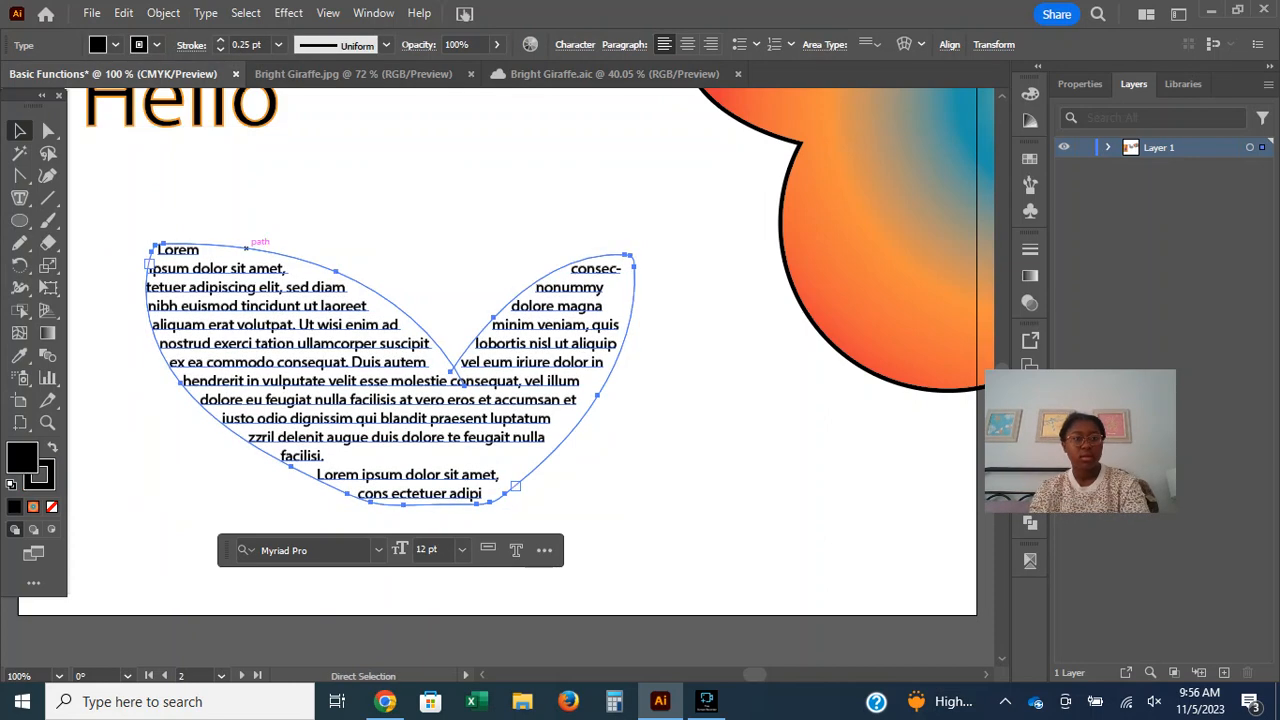
pyautogui.hotkey('ctrl', 'z')
pyautogui.press('v')
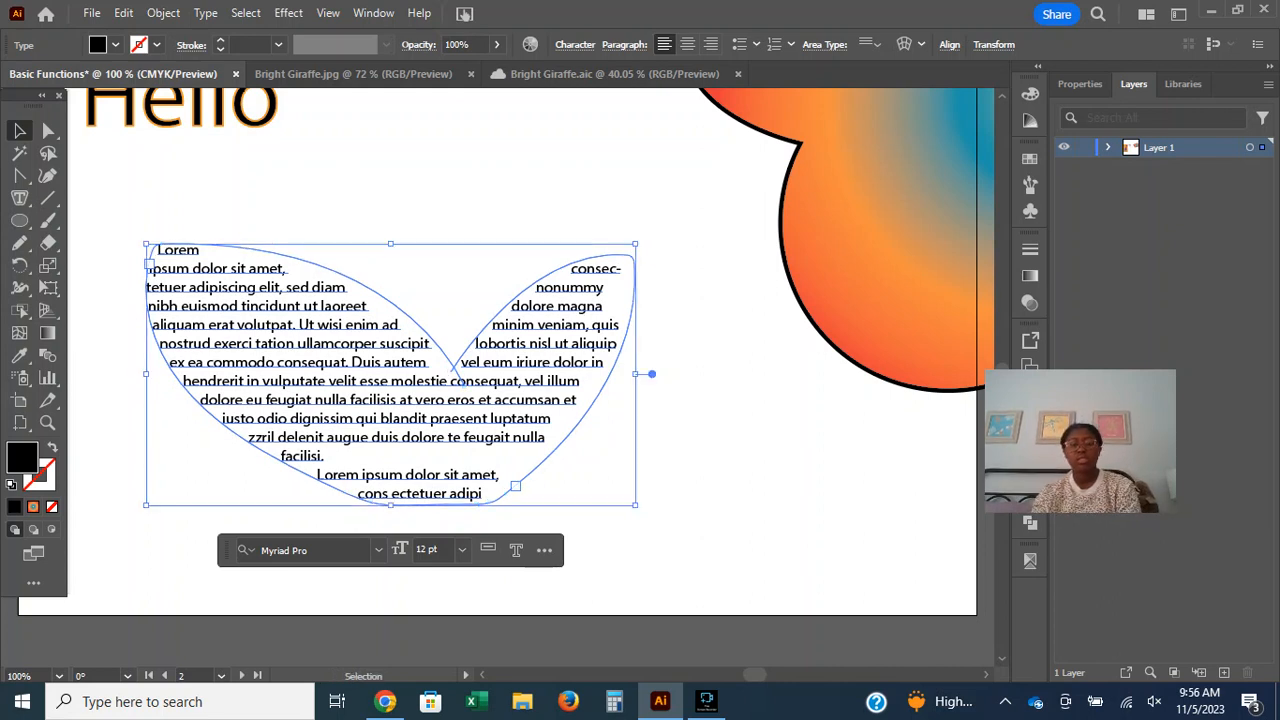
# Delete all the placeholder text inside the heart-like shape.
pyautogui.tripleClick(334, 343)
pyautogui.click(334, 343)
pyautogui.moveTo(201, 269); pyautogui.dragTo(484, 495)
pyautogui.press('BackSpace')
pyautogui.press('BackSpace')
pyautogui.press('BackSpace')
pyautogui.press('BackSpace')
pyautogui.press('BackSpace')
pyautogui.press('BackSpace')
pyautogui.press('BackSpace')
pyautogui.press('BackSpace')
pyautogui.press('BackSpace')
pyautogui.press('BackSpace')
pyautogui.press('BackSpace')
pyautogui.press('BackSpace')
pyautogui.press('BackSpace')
pyautogui.press('BackSpace')
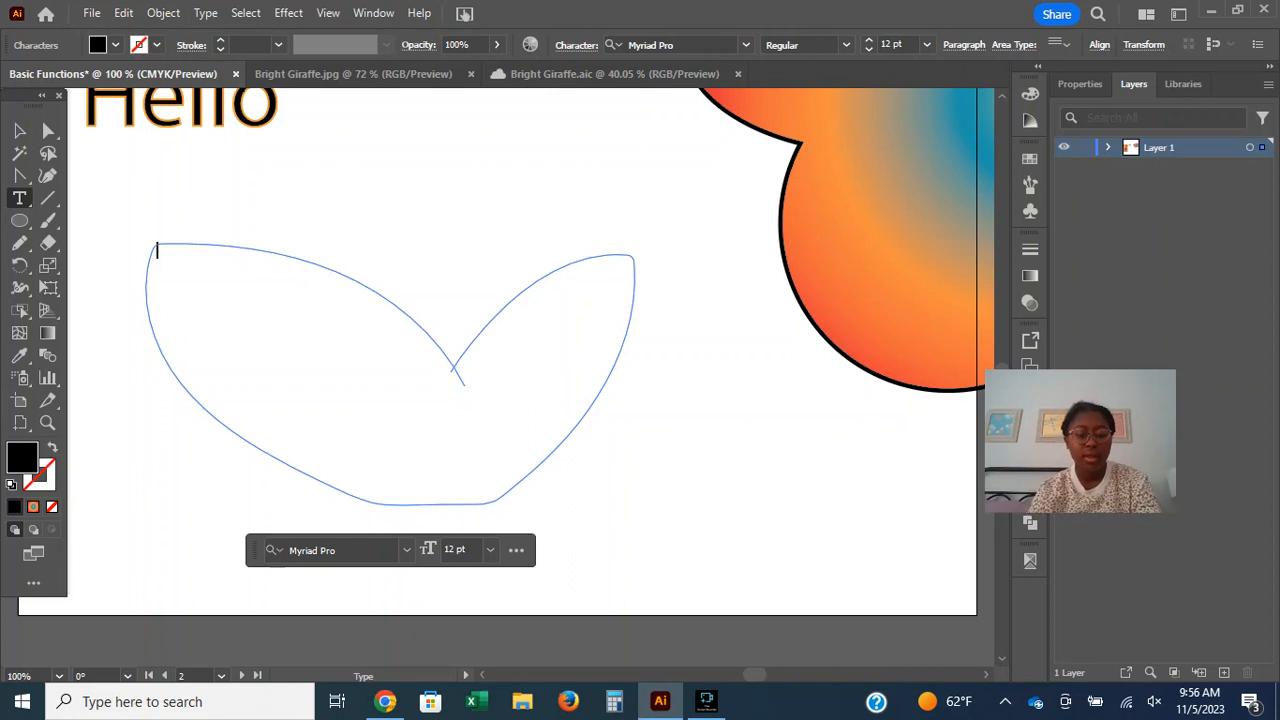
# Enter "Hi Hello" in the shape, followed on a new line by "How are you? ksbioabhavdbodvoadvnklnvdnzvpnzpvim".
pyautogui.write('Hi')
pyautogui.press('BackSpace')
pyautogui.write('i Hello')
pyautogui.press('Return')
pyautogui.write('How are you?')
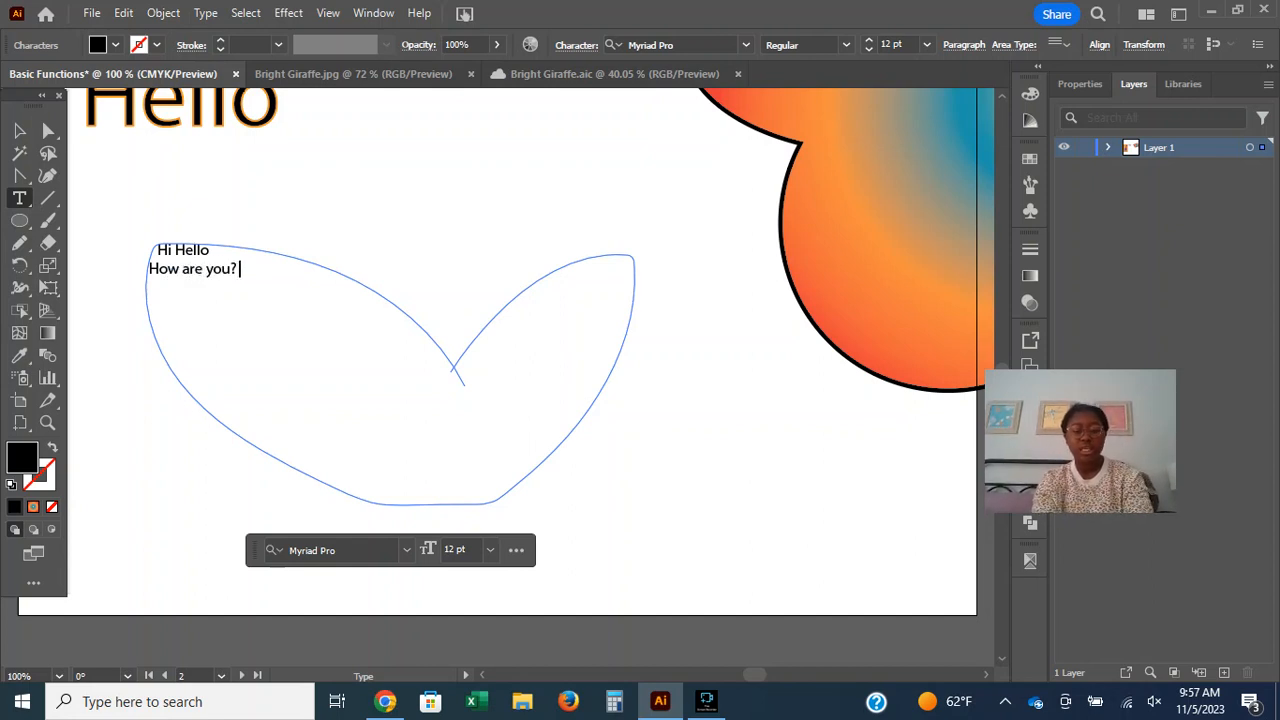
pyautogui.write(' ksbioabhavdbodvoadvnklnvdnzvpnzpvim')
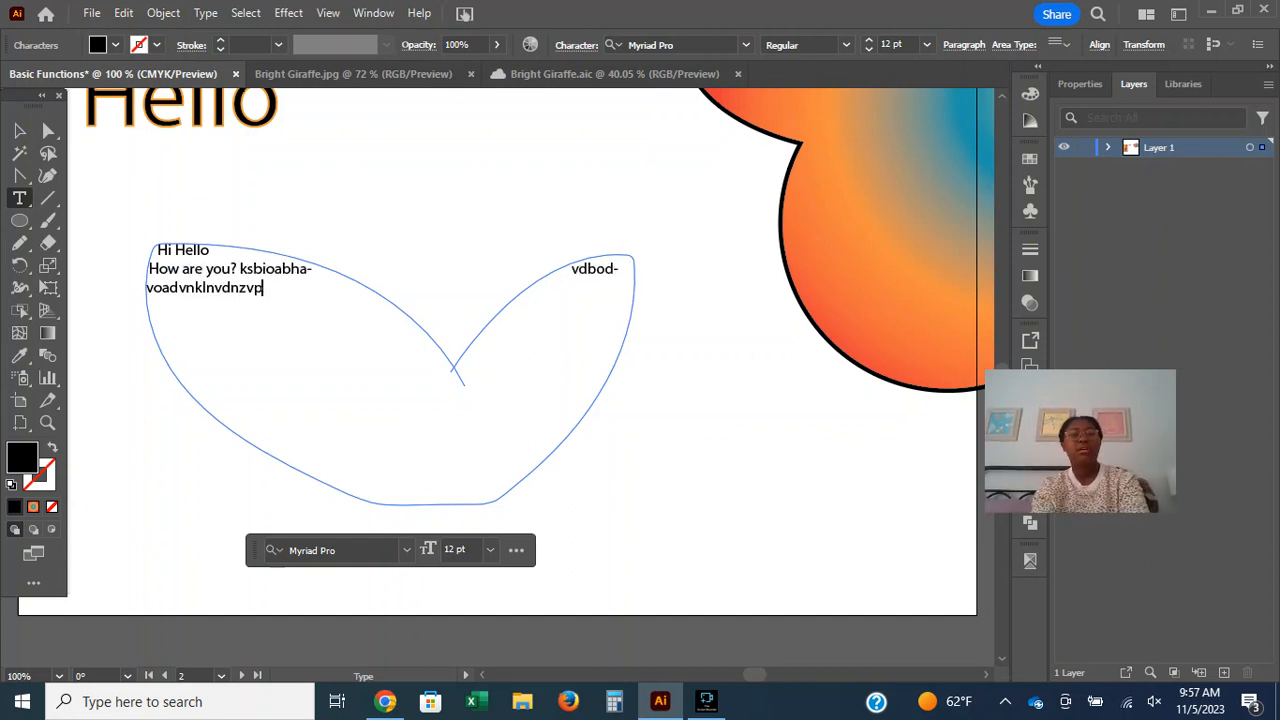
pyautogui.press('Escape')
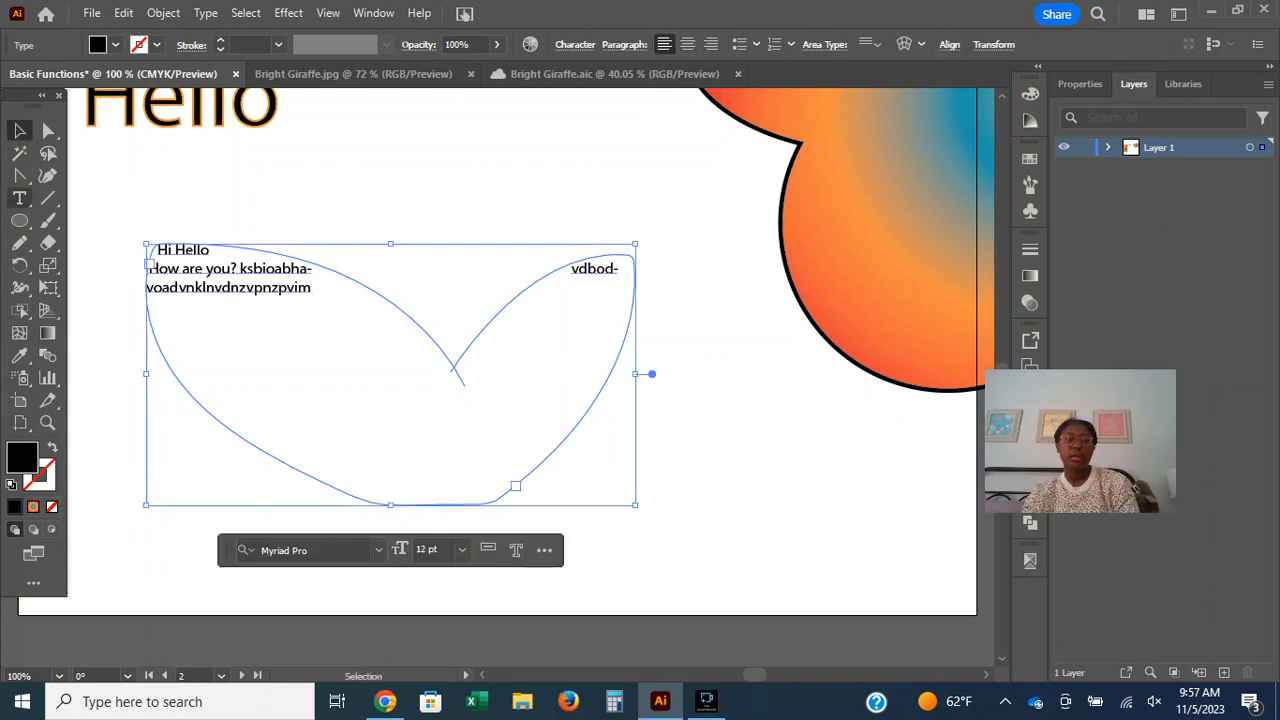
# Switch from the Type tool to the Type on a Path tool.
pyautogui.click(19, 198)
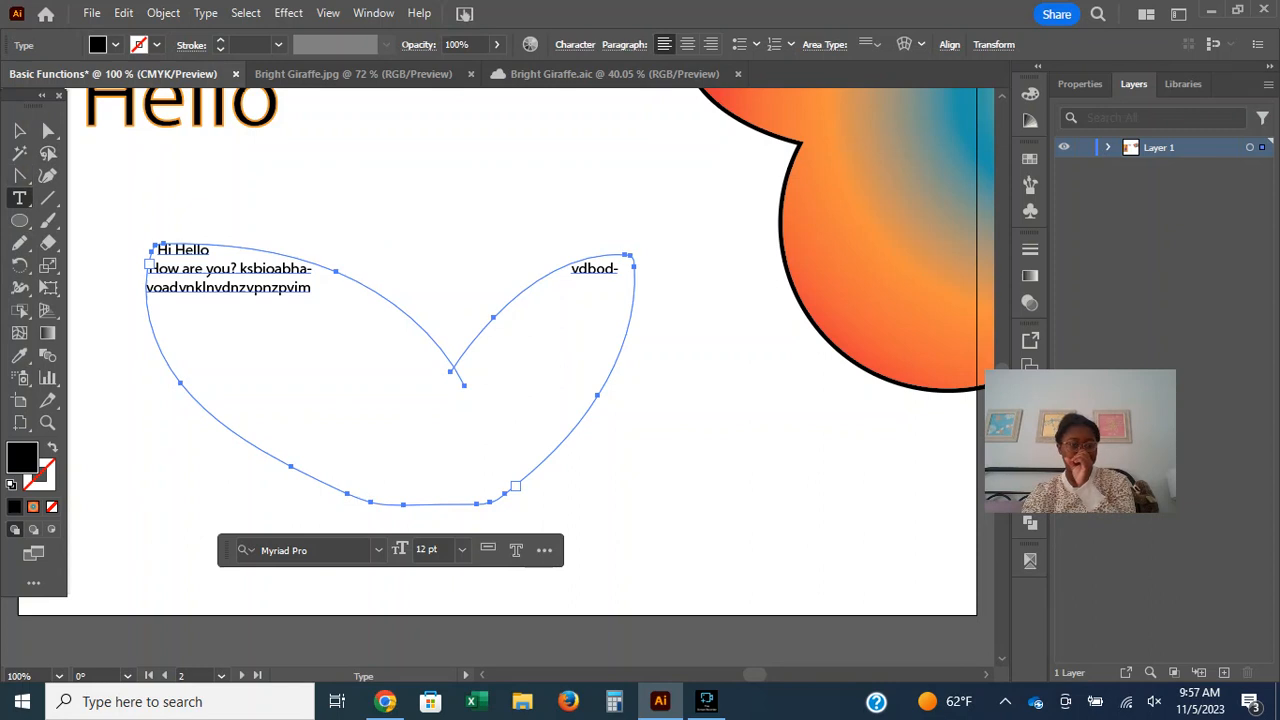
pyautogui.click(19, 198)
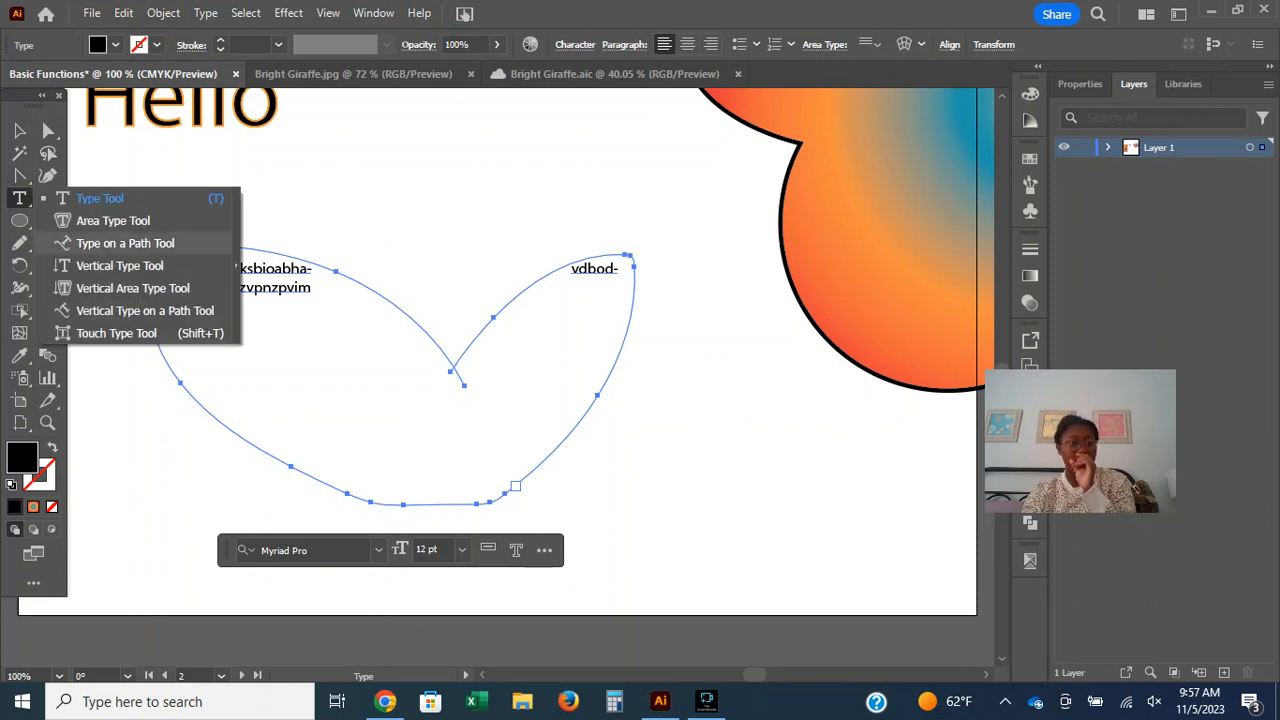
pyautogui.click(120, 243)
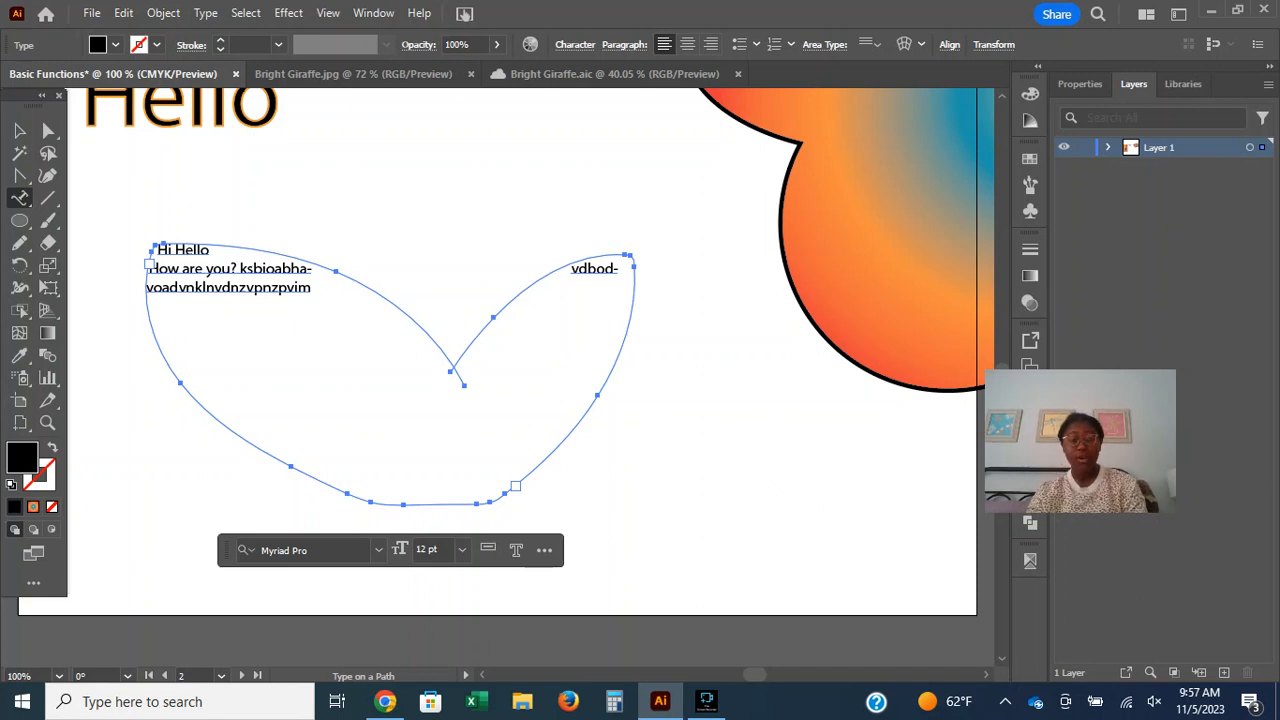
# Draw a circle to the right of the Hello text and give it no fill and a 1 pt black stroke.
pyautogui.scroll(3, 540, 370)
pyautogui.click(20, 220)
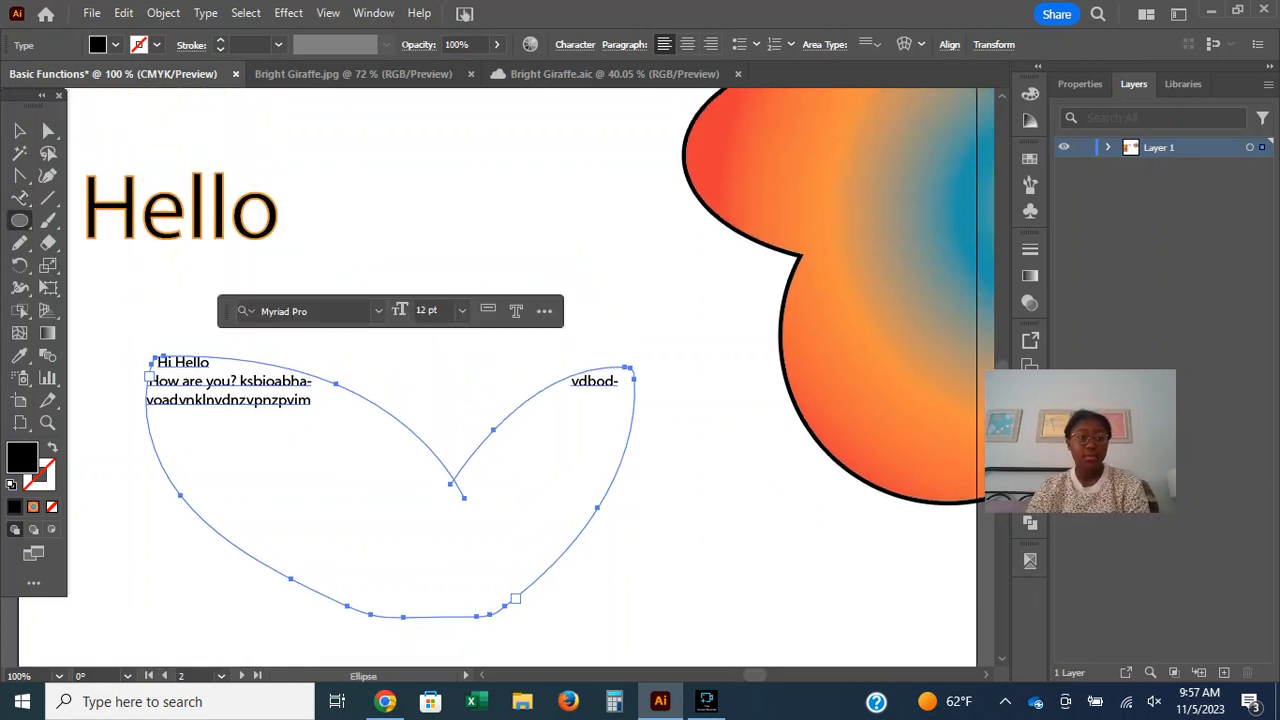
pyautogui.moveTo(385, 150)
pyautogui.mouseDown()
pyautogui.moveTo(580, 275)
pyautogui.moveTo(605, 345)
pyautogui.moveTo(588, 352)
pyautogui.mouseUp()
pyautogui.click(115, 44)
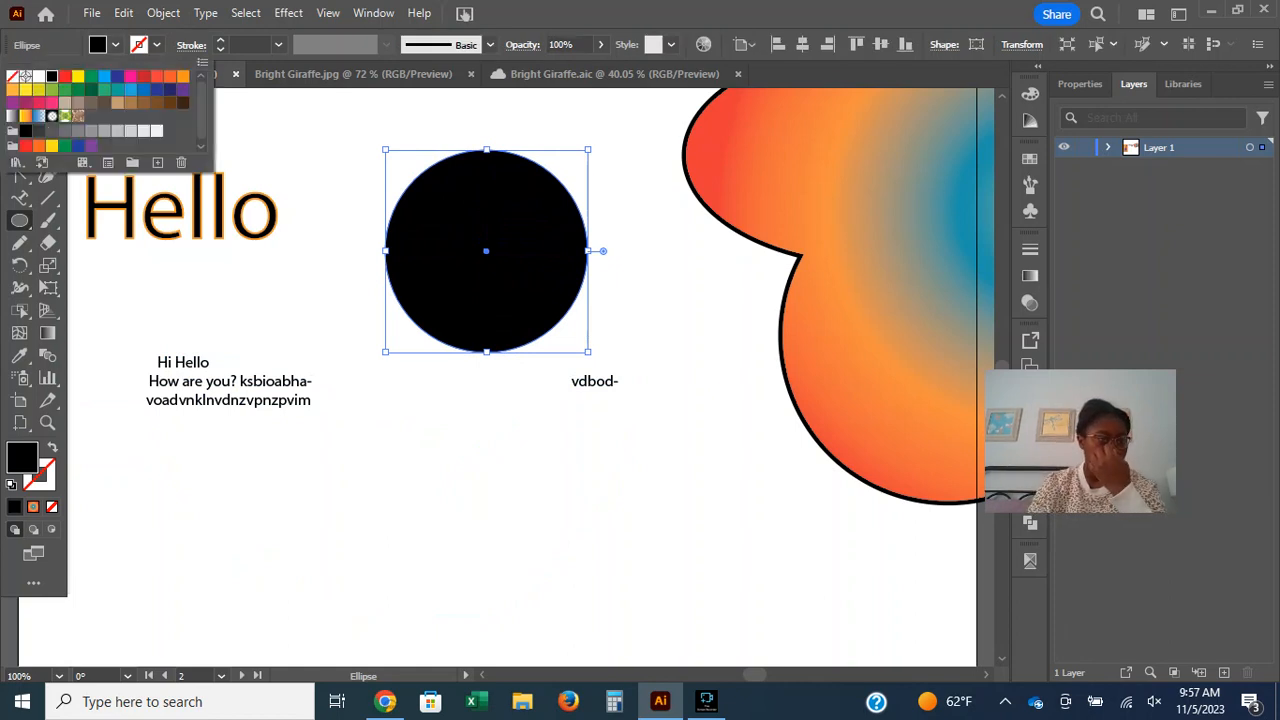
pyautogui.press('Escape')
pyautogui.hotkey('shift', 'x')
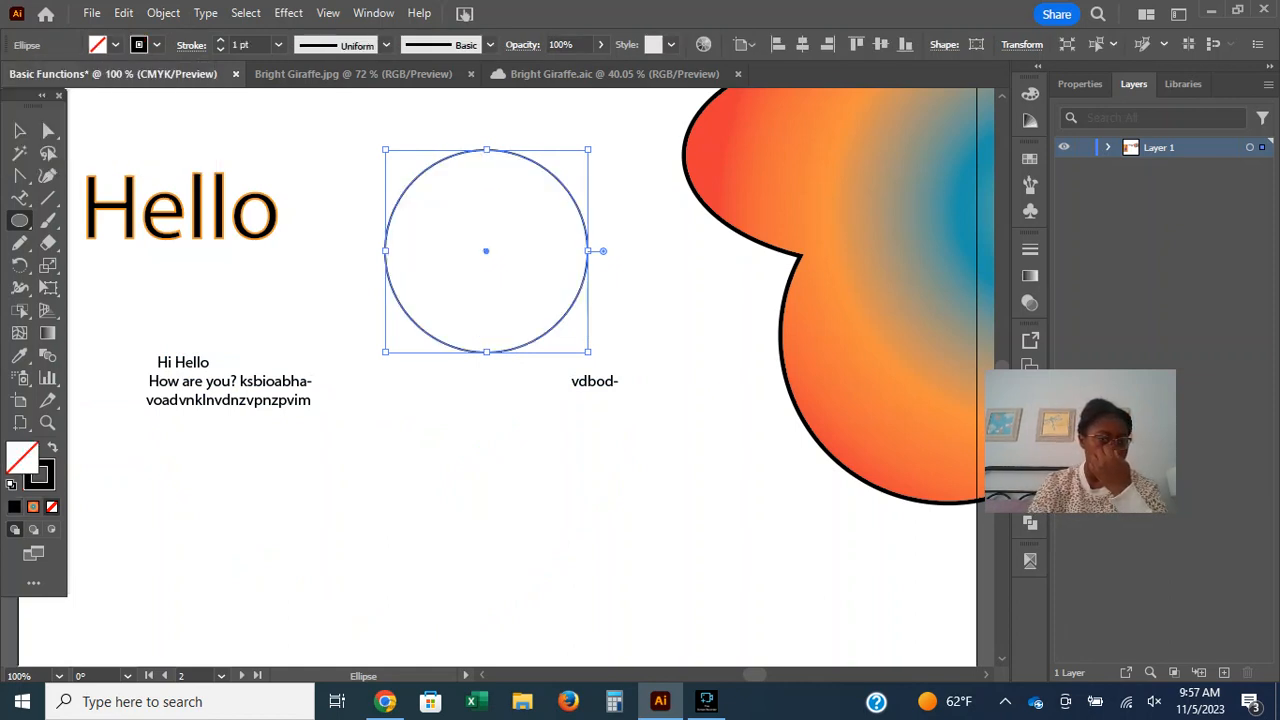
# Place type on the circle's path and replace the placeholder text with a person's full name.
pyautogui.click(19, 198)
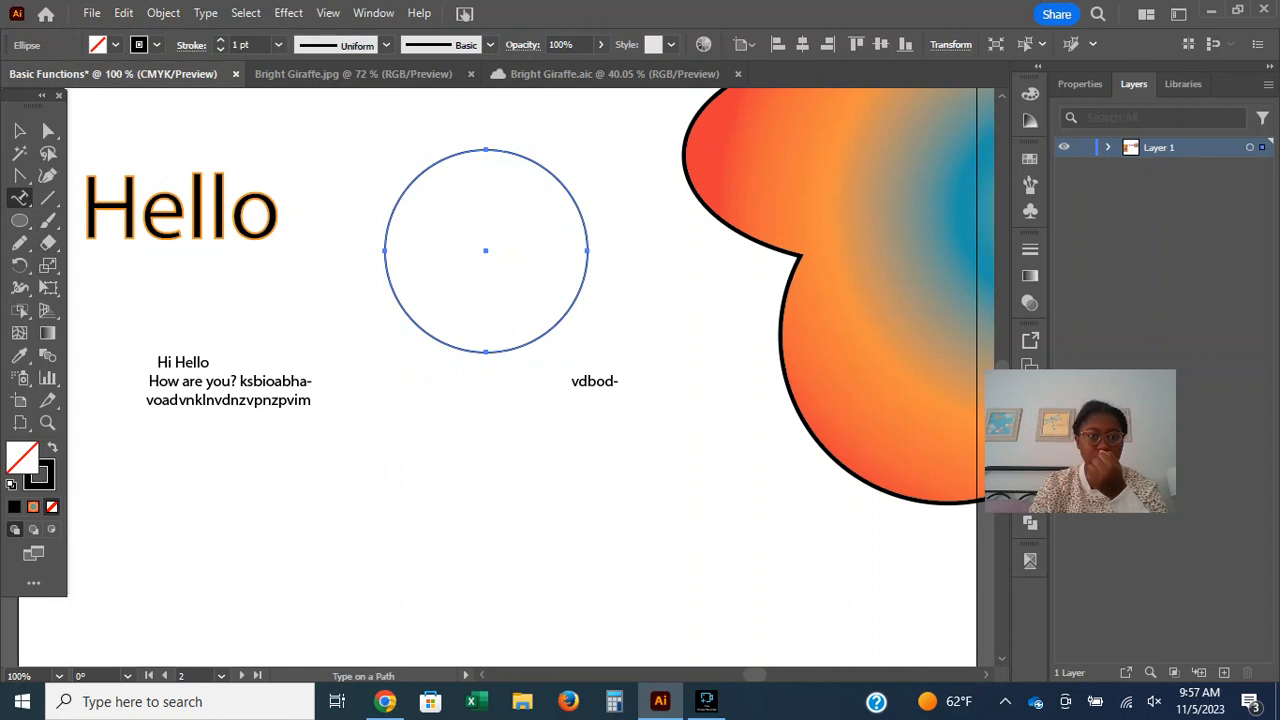
pyautogui.click(458, 152)
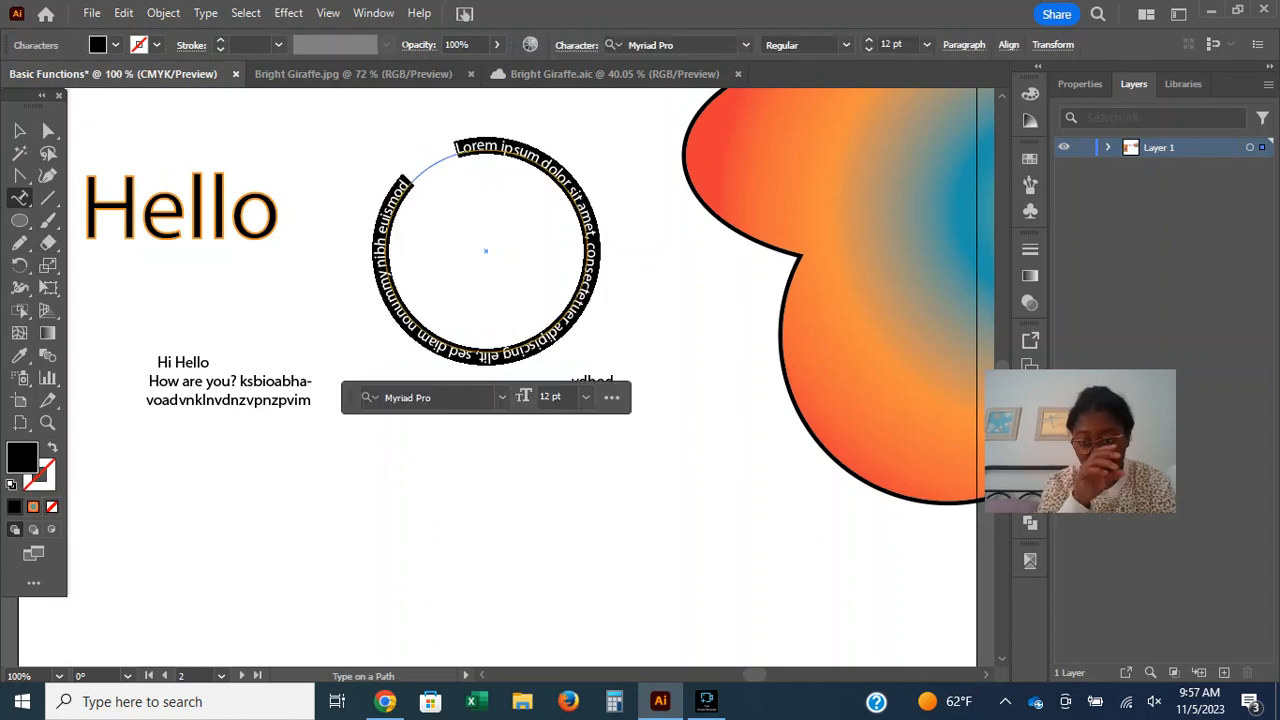
pyautogui.press('BackSpace')
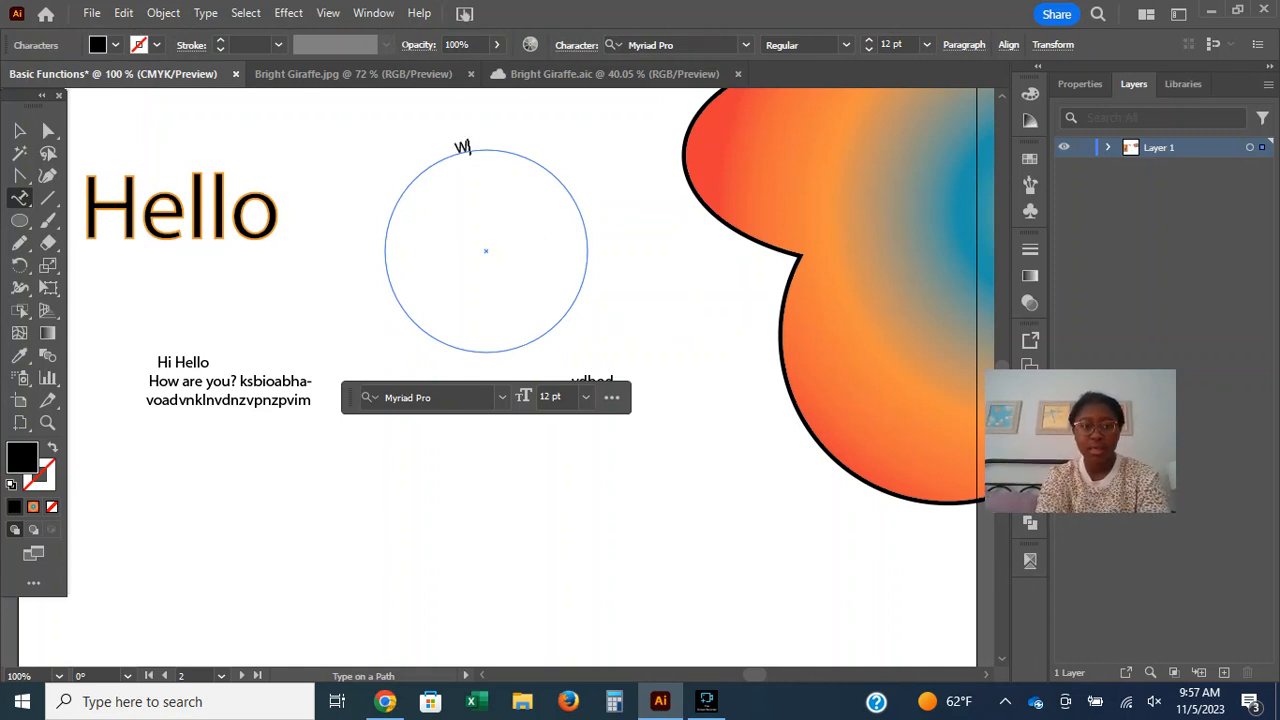
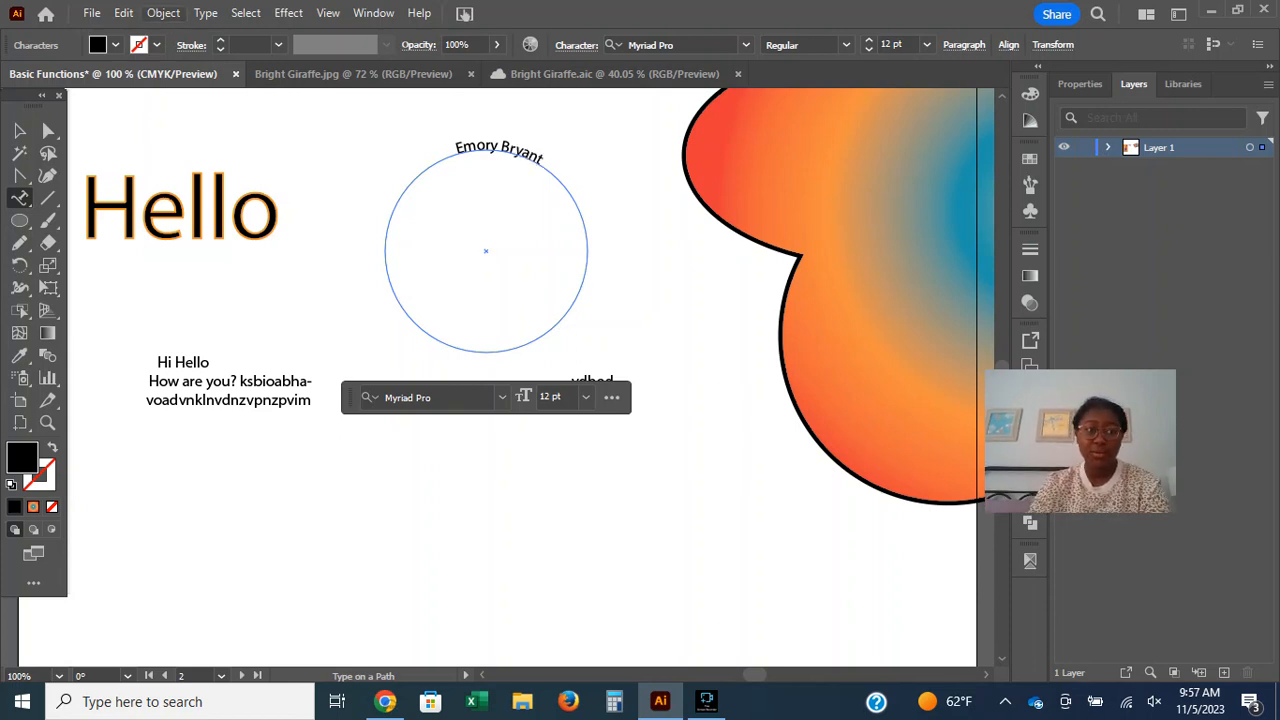
# Open the Type on a Path options for the circle text, choose the Skew effect and turn on the preview.
pyautogui.click(208, 13)
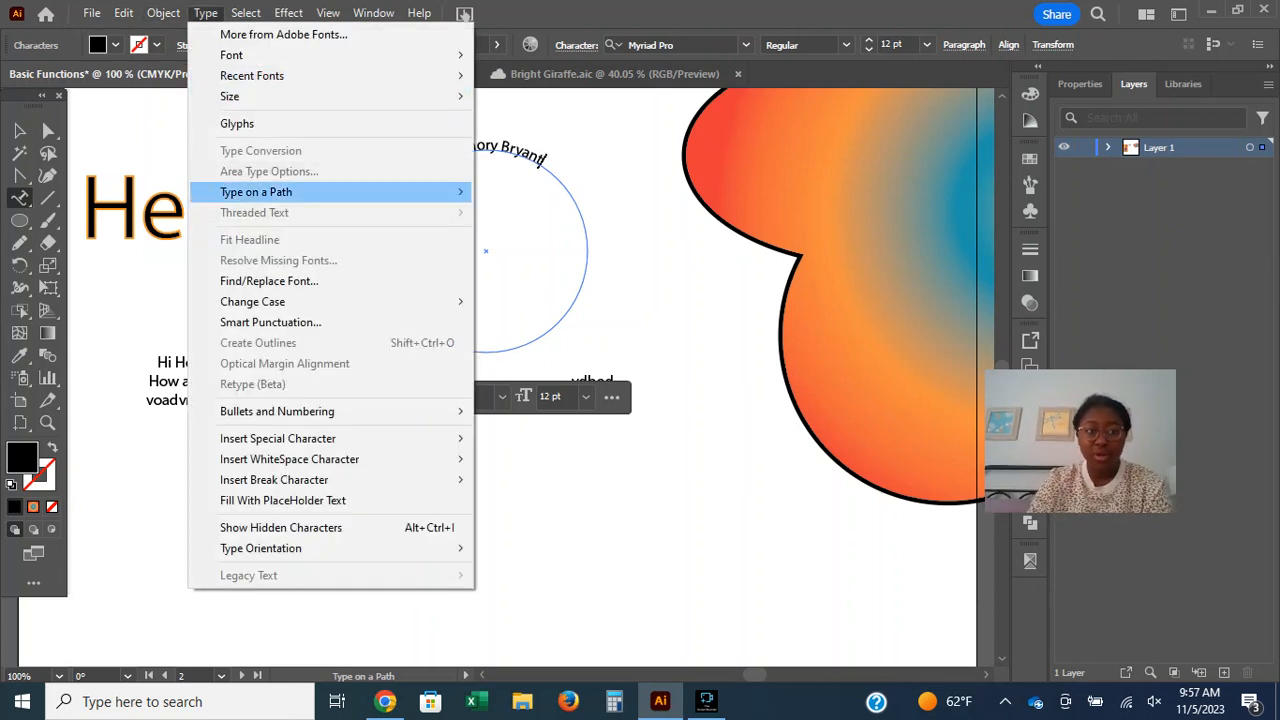
pyautogui.moveTo(300, 191)
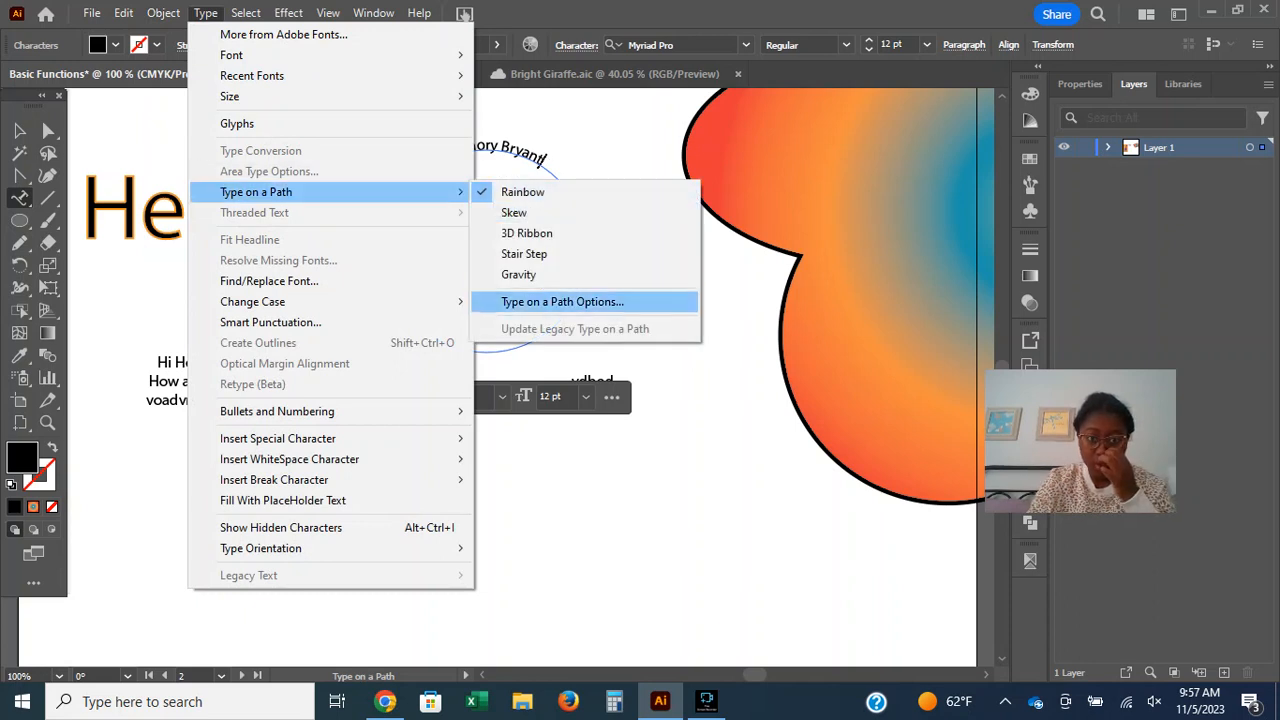
pyautogui.click(562, 301)
pyautogui.moveTo(833, 110); pyautogui.dragTo(320, 325)
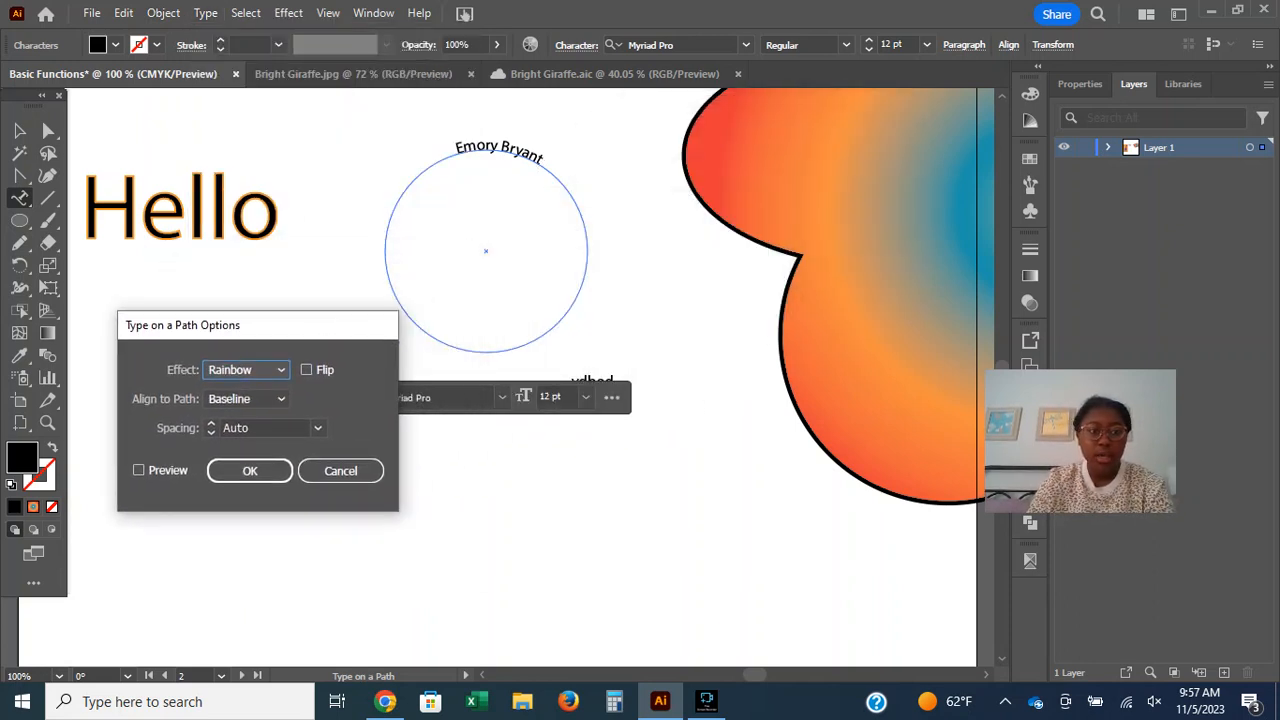
pyautogui.click(245, 370)
pyautogui.click(236, 411)
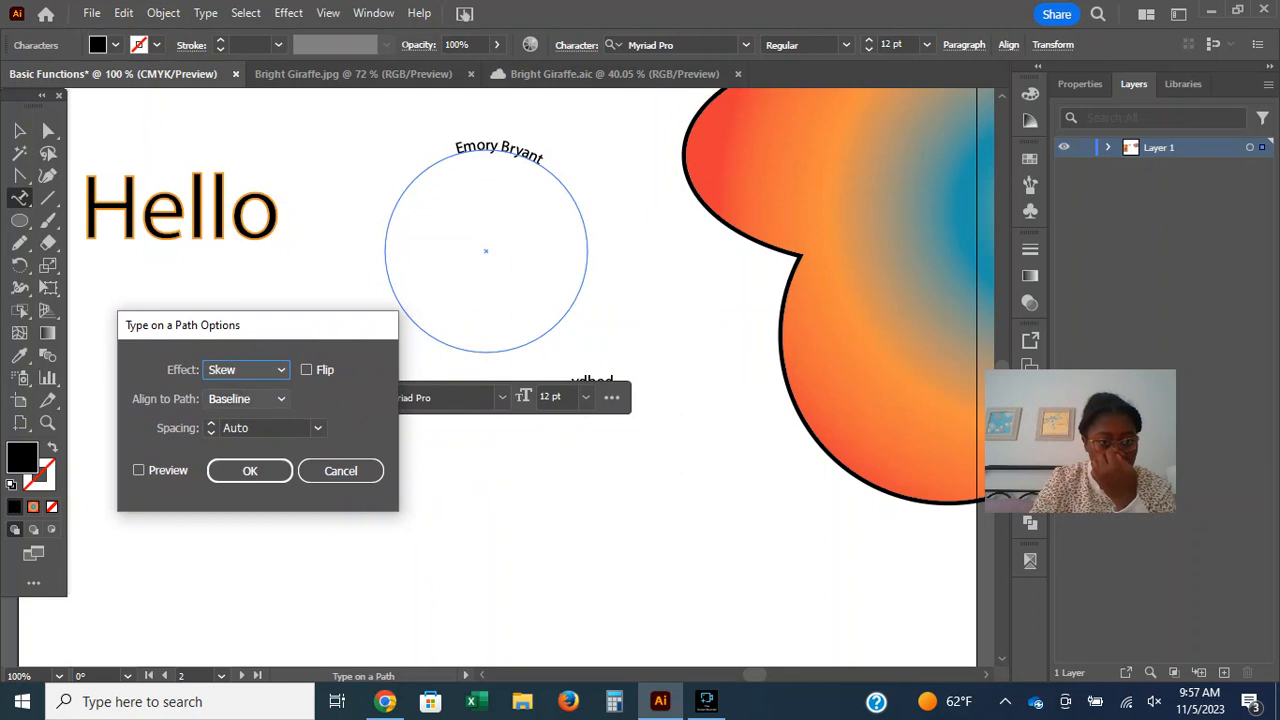
pyautogui.click(245, 370)
pyautogui.click(245, 370)
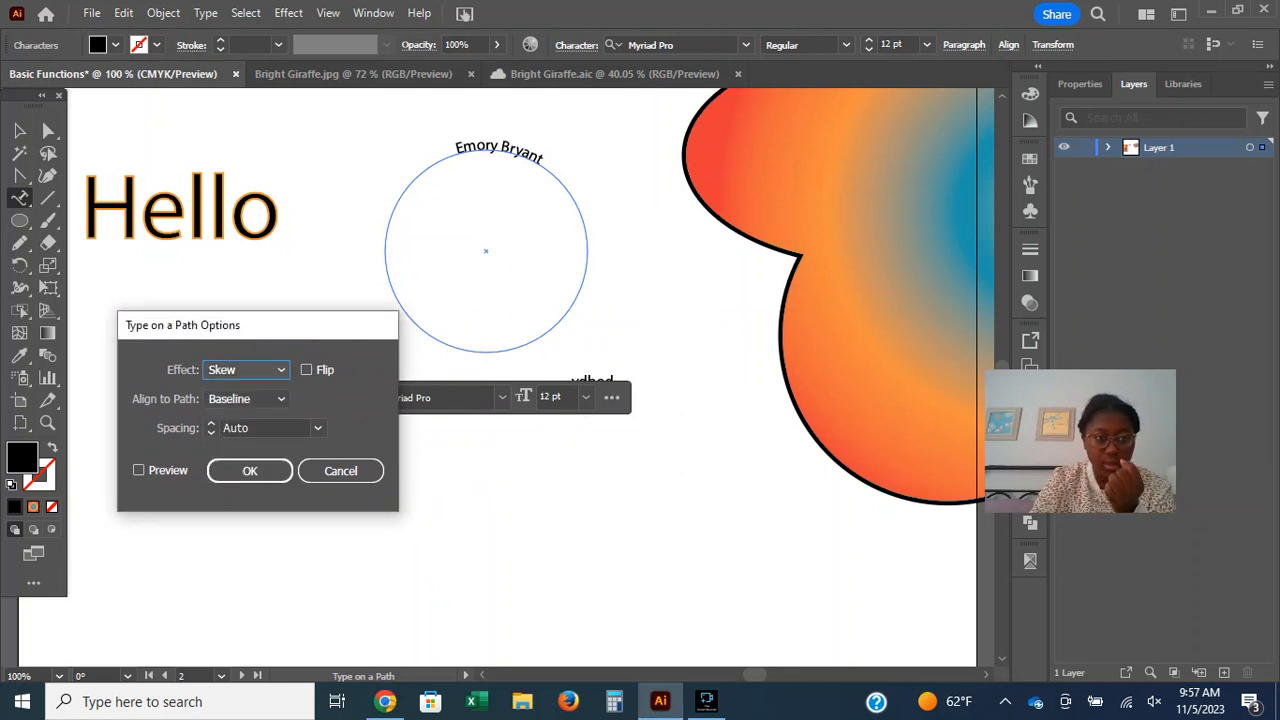
pyautogui.click(139, 470)
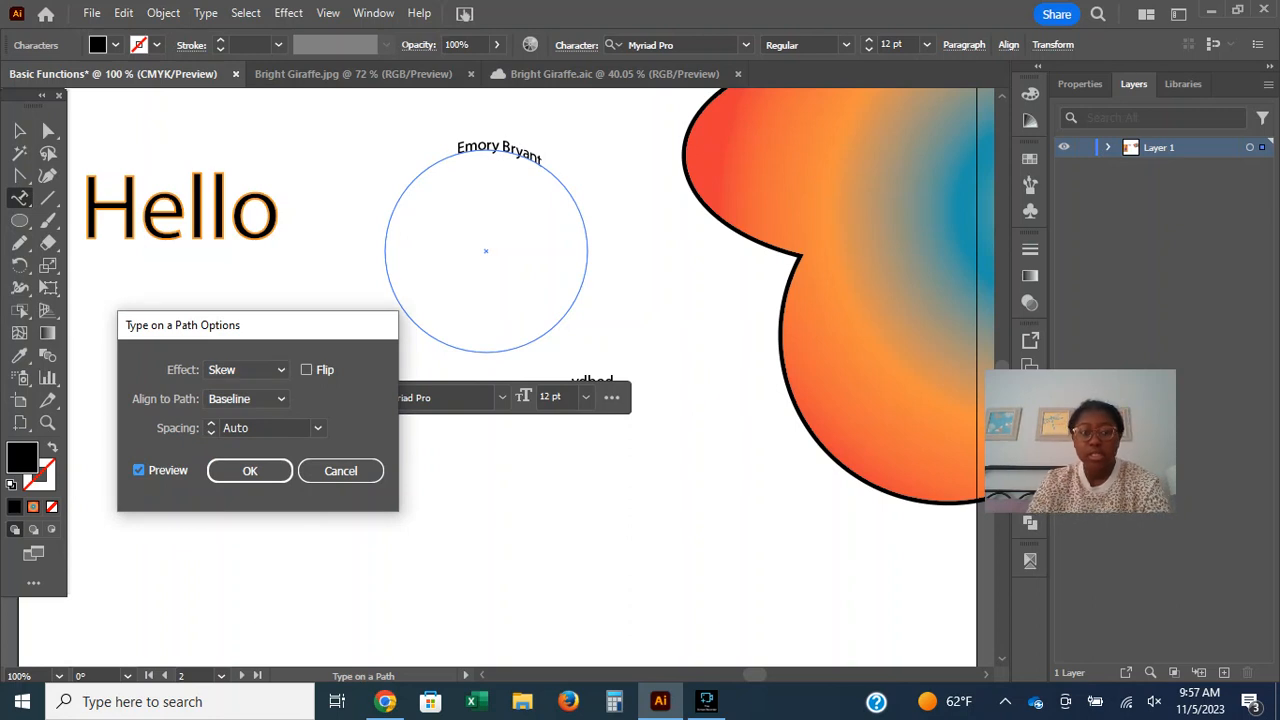
# Preview the 3D Ribbon and Stair Step effects on the circle text and settle on Gravity.
pyautogui.click(246, 370)
pyautogui.click(248, 432)
pyautogui.click(246, 370)
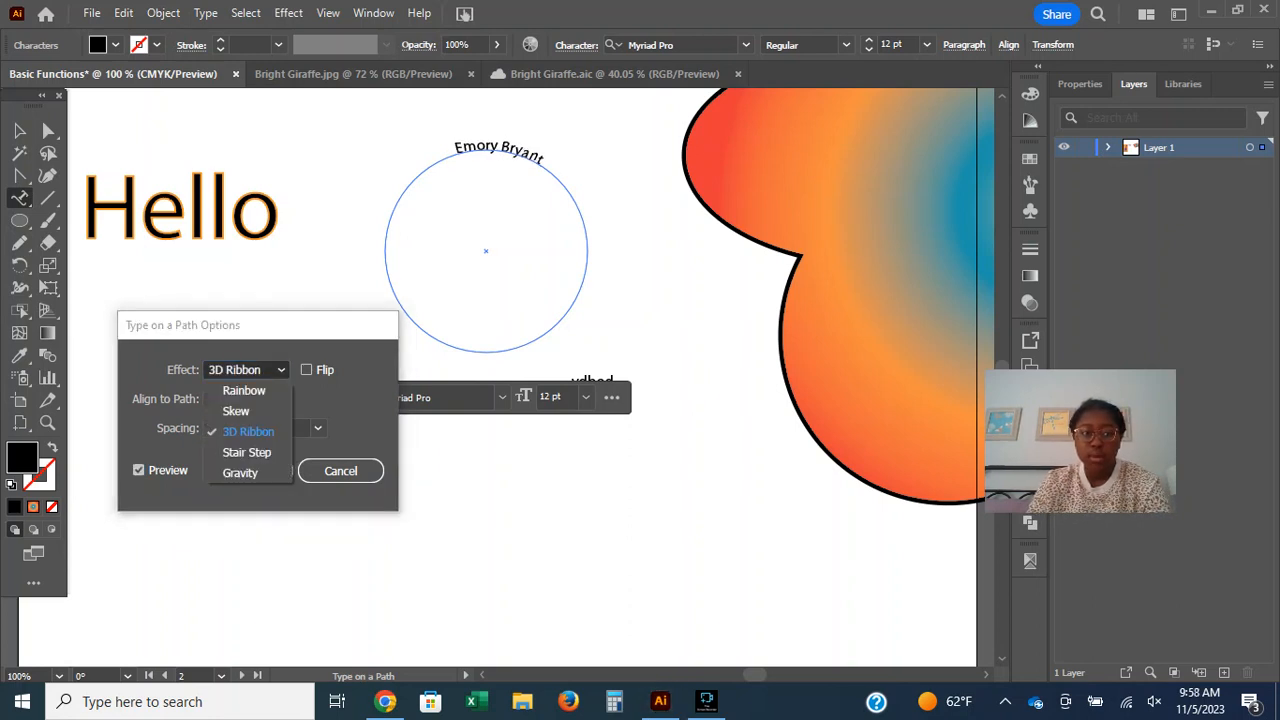
pyautogui.click(246, 452)
pyautogui.click(246, 370)
pyautogui.click(240, 472)
pyautogui.click(246, 370)
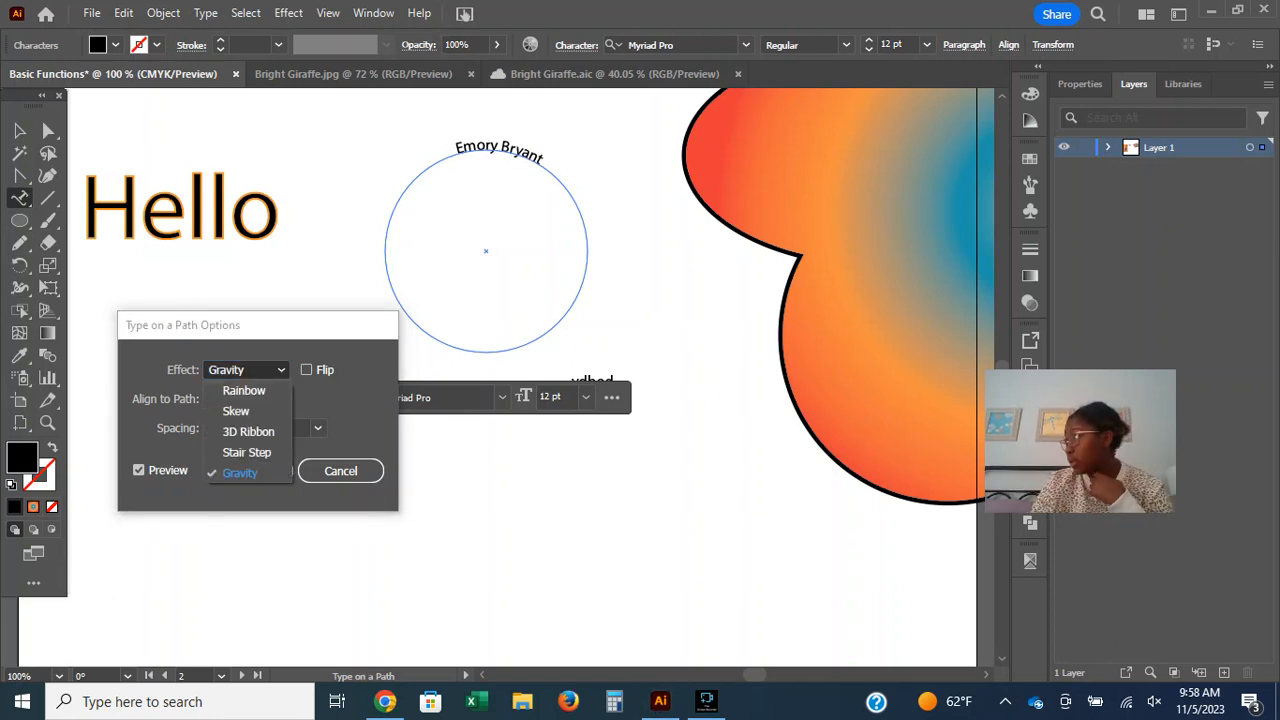
pyautogui.click(240, 473)
# Toggle Flip on and off, and preview the Ascender, Descender, Center and Baseline alignments for the circle text.
pyautogui.click(307, 370)
pyautogui.click(307, 370)
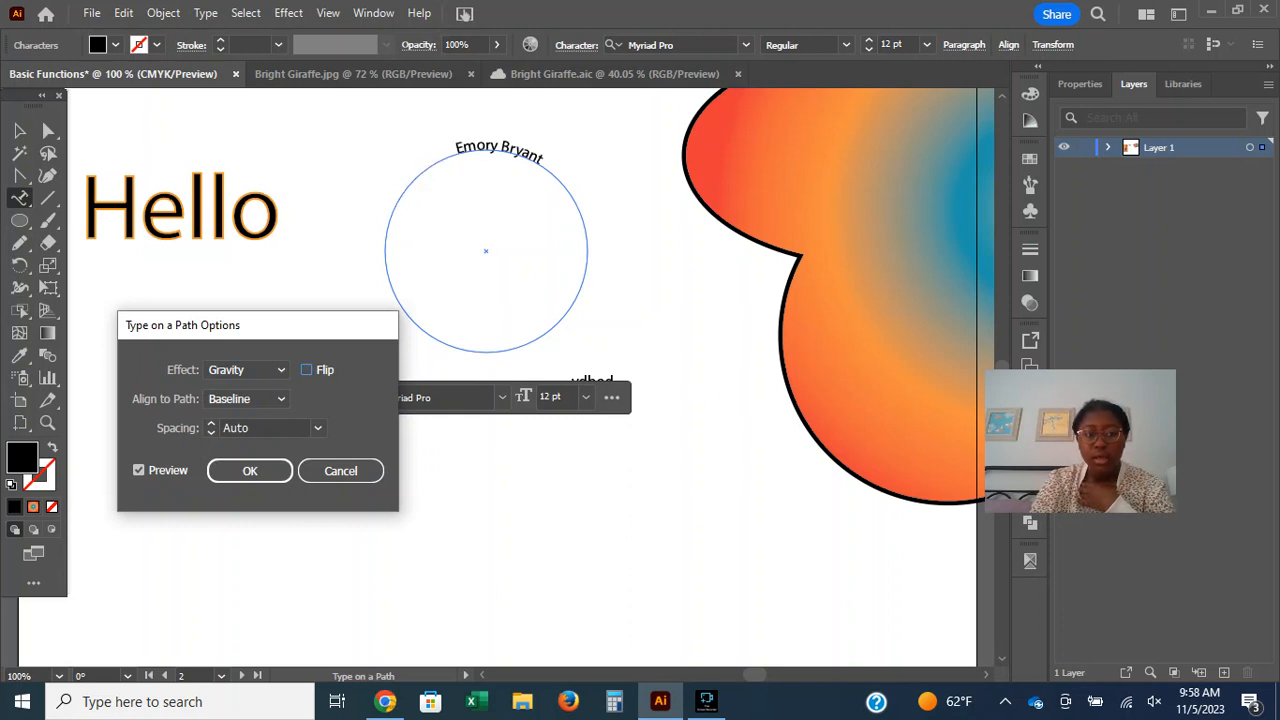
pyautogui.click(247, 398)
pyautogui.click(235, 418)
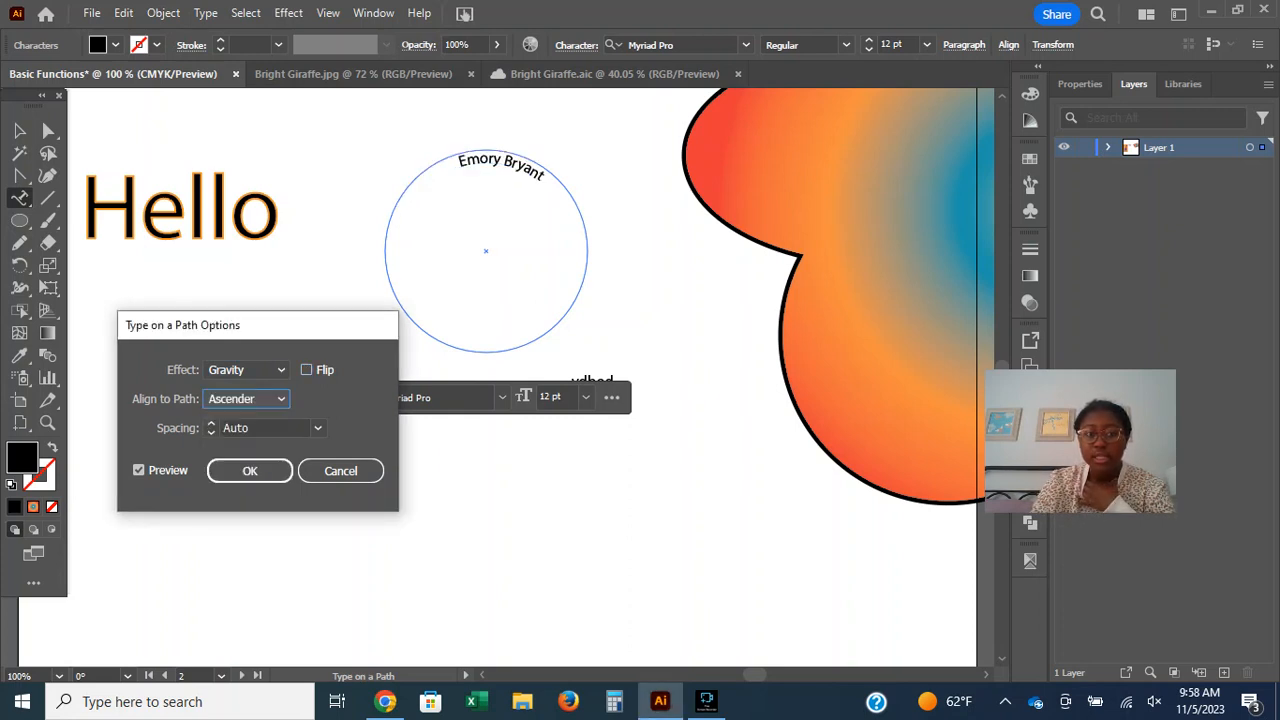
pyautogui.click(247, 398)
pyautogui.click(248, 440)
pyautogui.click(247, 398)
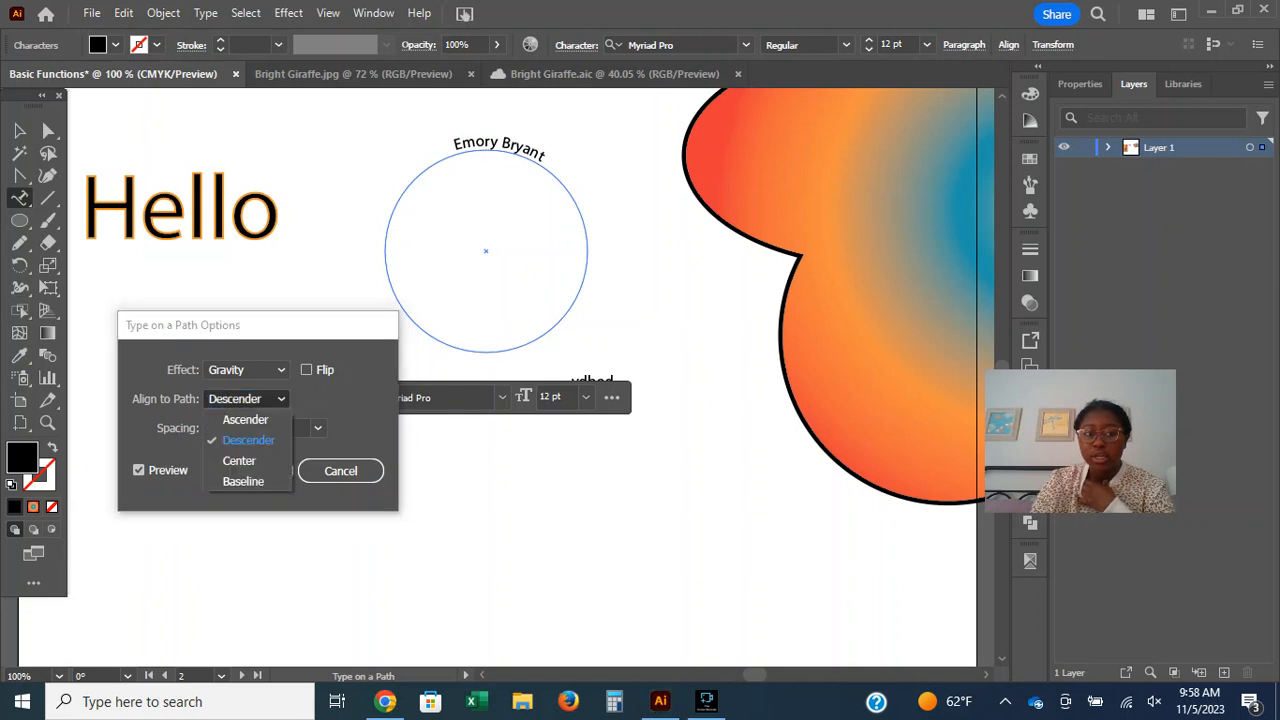
pyautogui.click(239, 460)
pyautogui.click(247, 398)
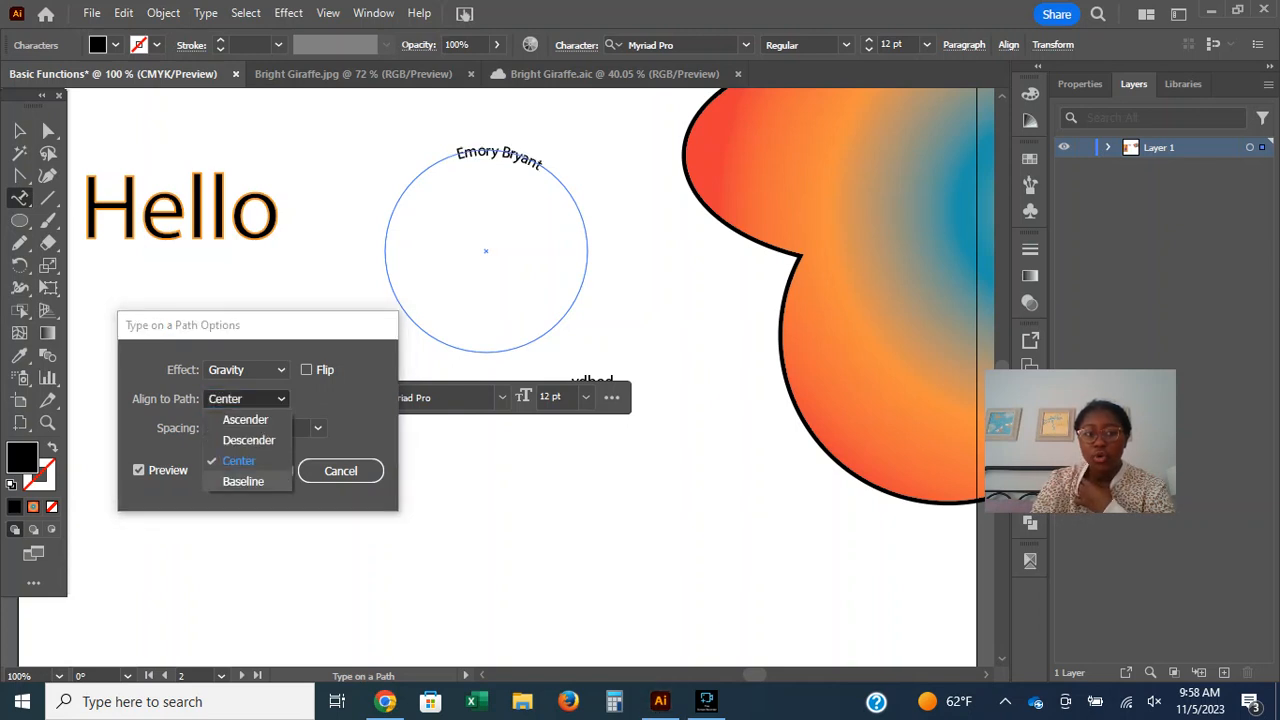
pyautogui.click(243, 481)
# Compare the Ascender and Descender alignments once more and set Align to Path to Ascender.
pyautogui.click(247, 398)
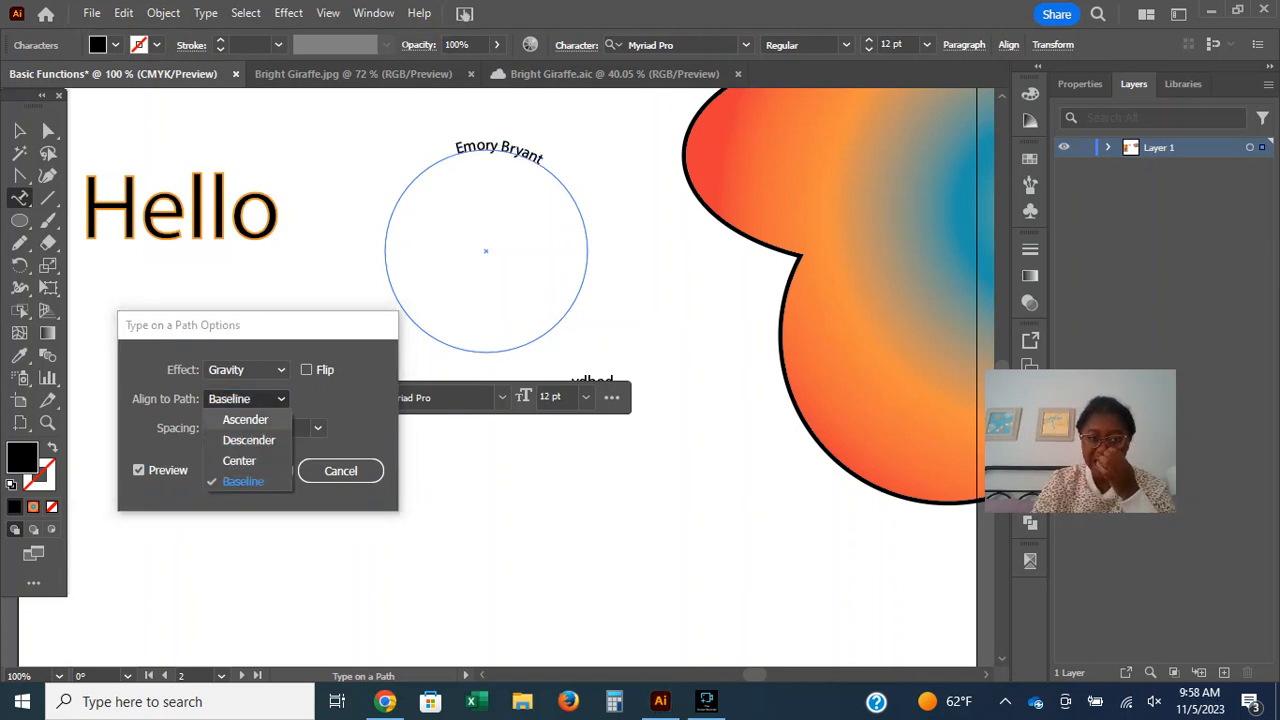
pyautogui.click(245, 419)
pyautogui.click(247, 398)
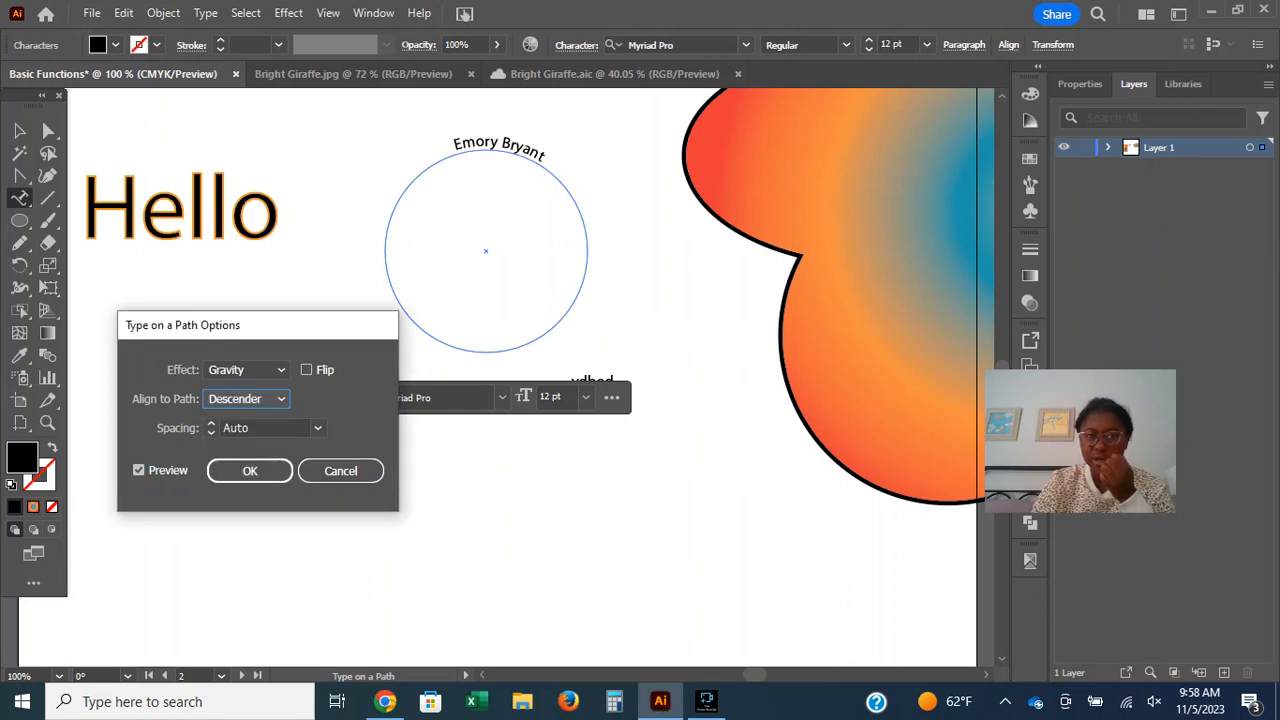
pyautogui.click(247, 399)
pyautogui.click(247, 420)
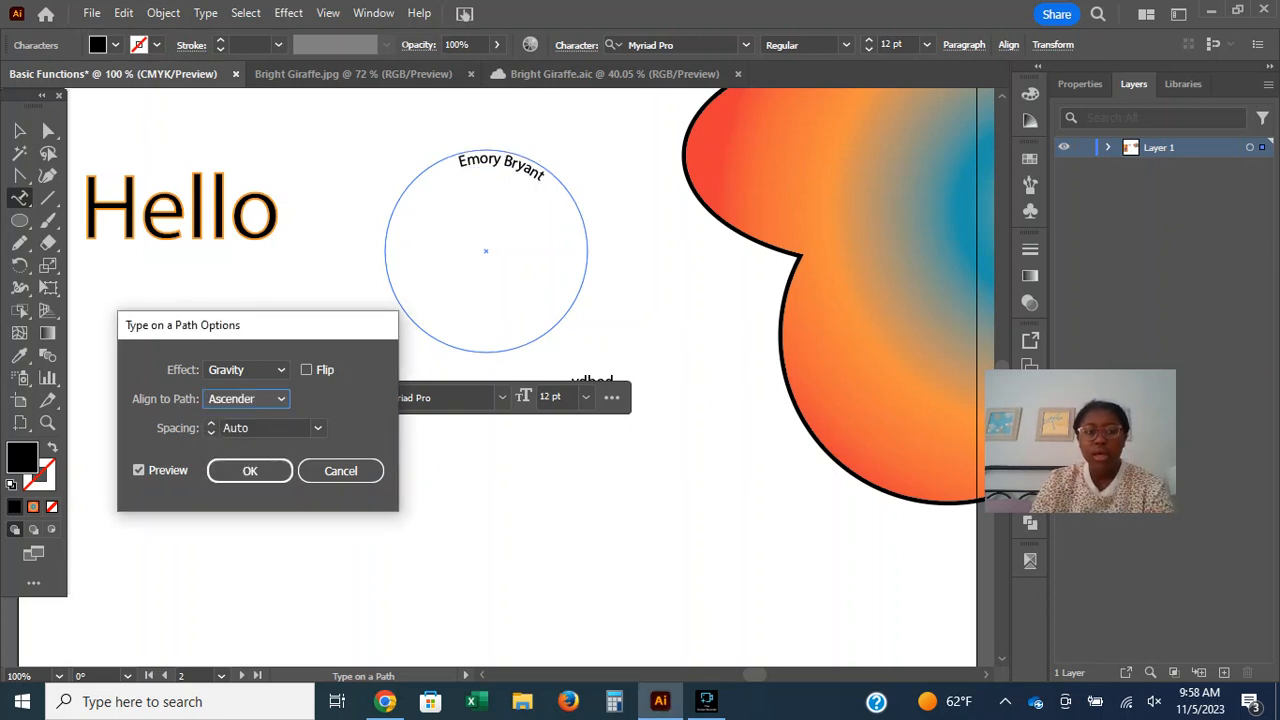
# Try large negative spacing down to -800 pt on the path type and reset the spacing to 0 pt.
pyautogui.click(211, 424)
pyautogui.click(211, 424)
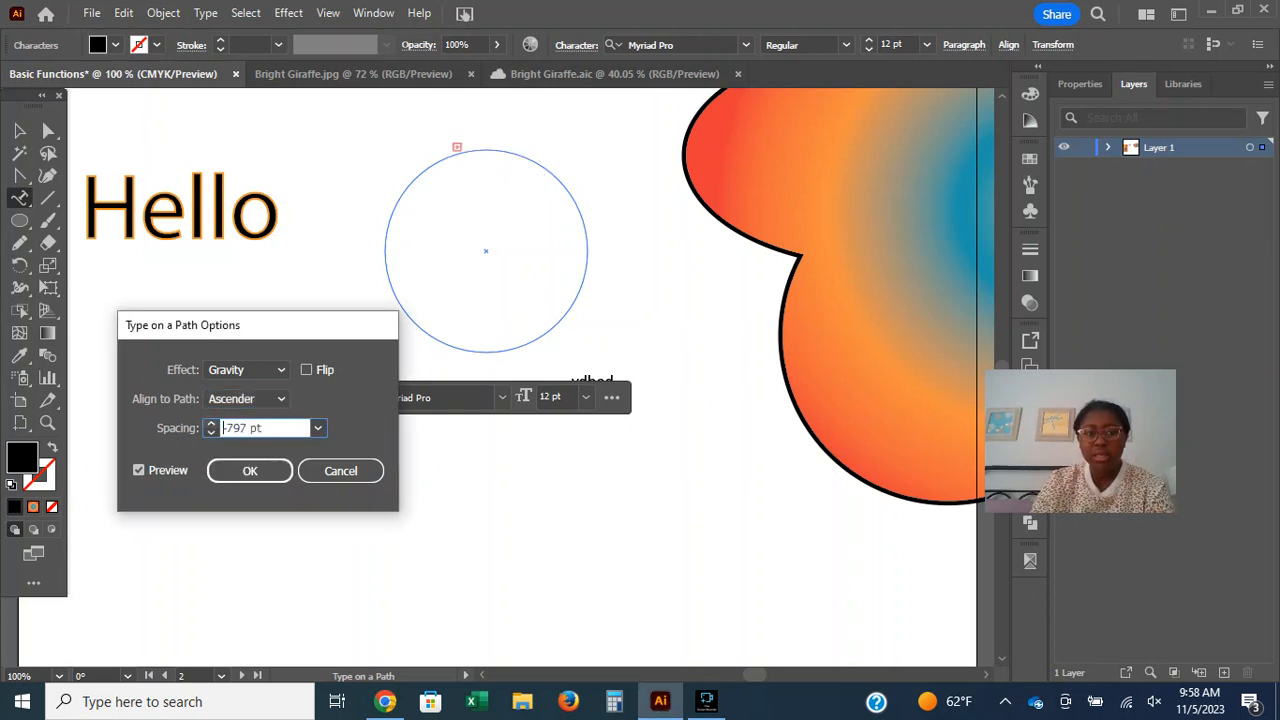
pyautogui.click(211, 432)
pyautogui.click(317, 427)
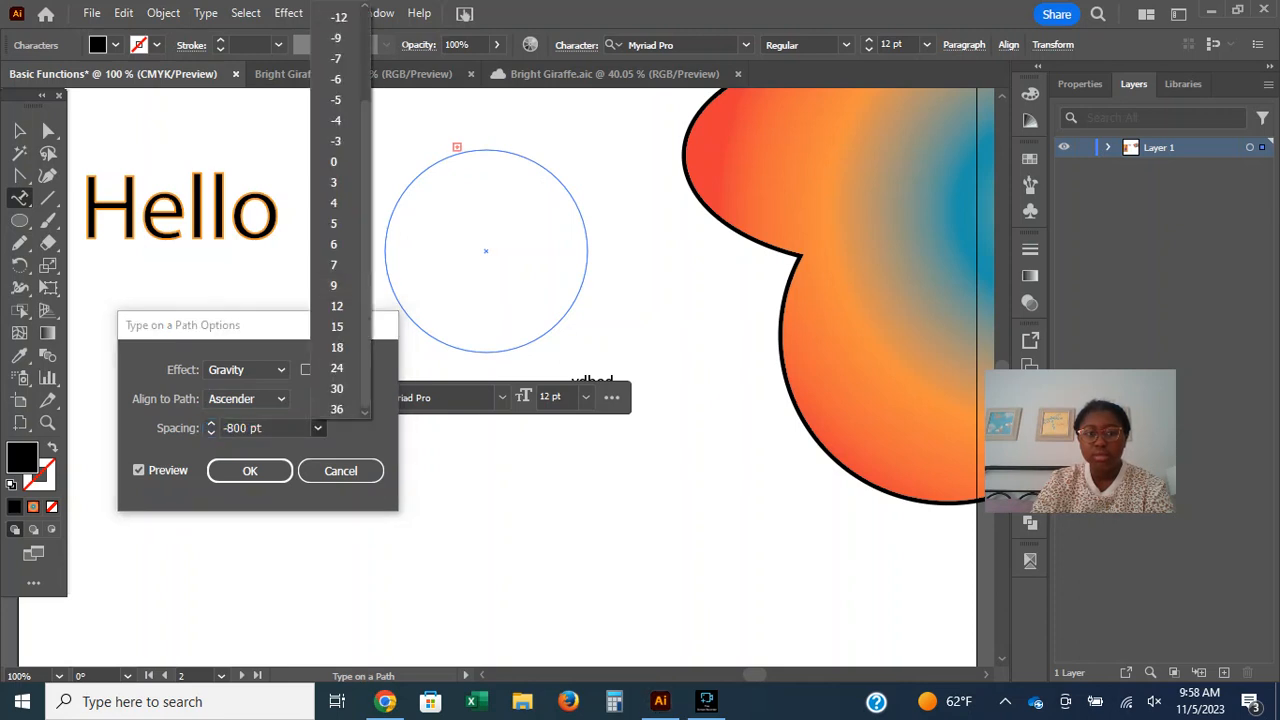
pyautogui.click(334, 161)
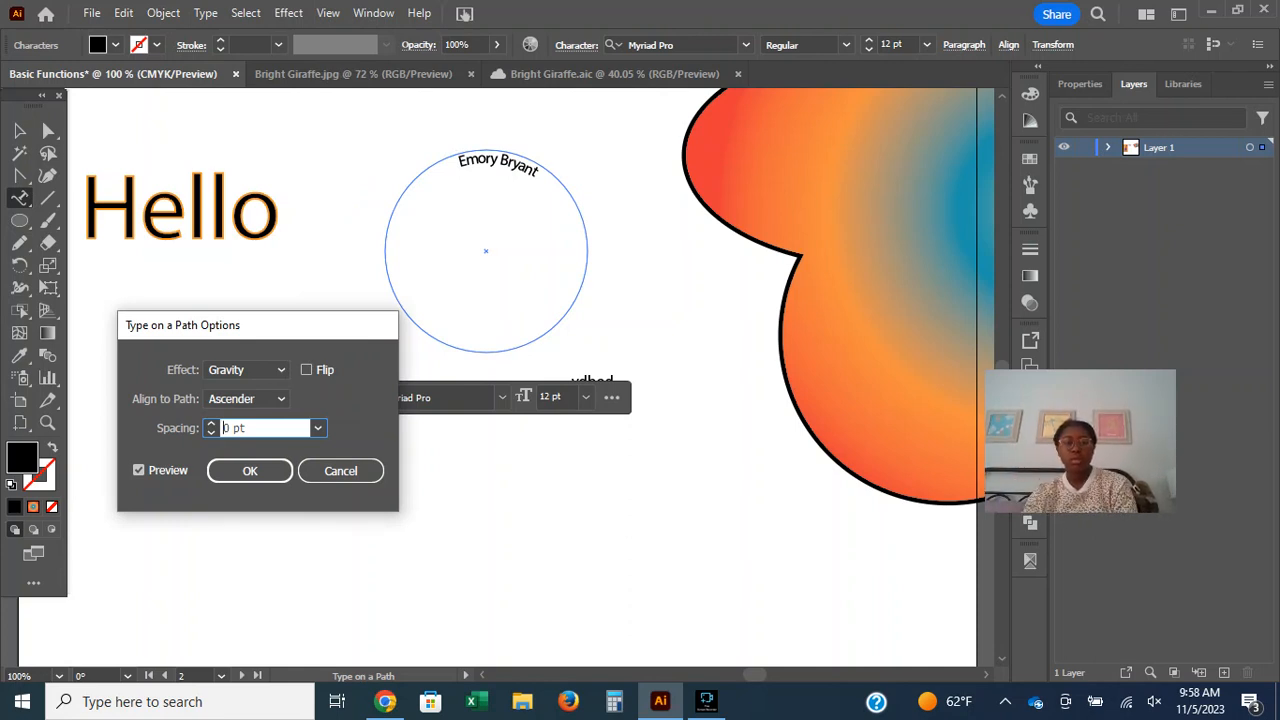
# Preview spacing values of 9 pt, -30 pt and 30 pt on the circle text.
pyautogui.click(317, 428)
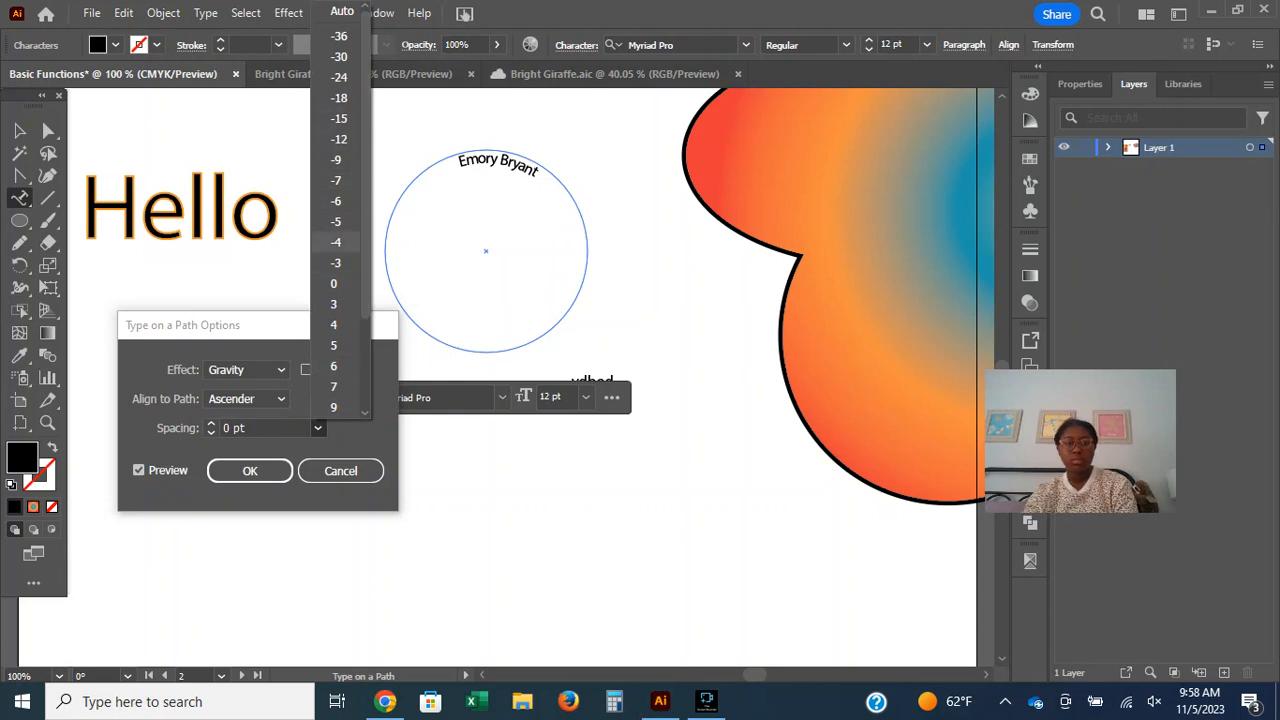
pyautogui.click(336, 407)
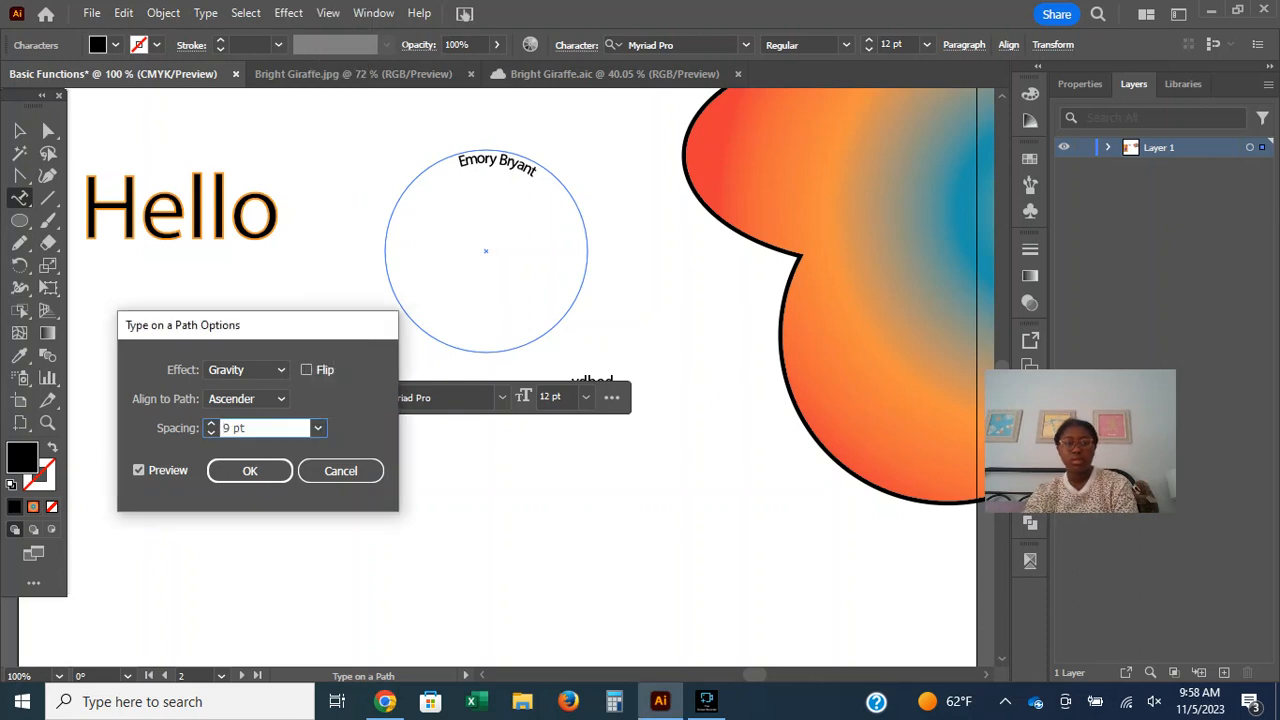
pyautogui.click(317, 428)
pyautogui.click(336, 56)
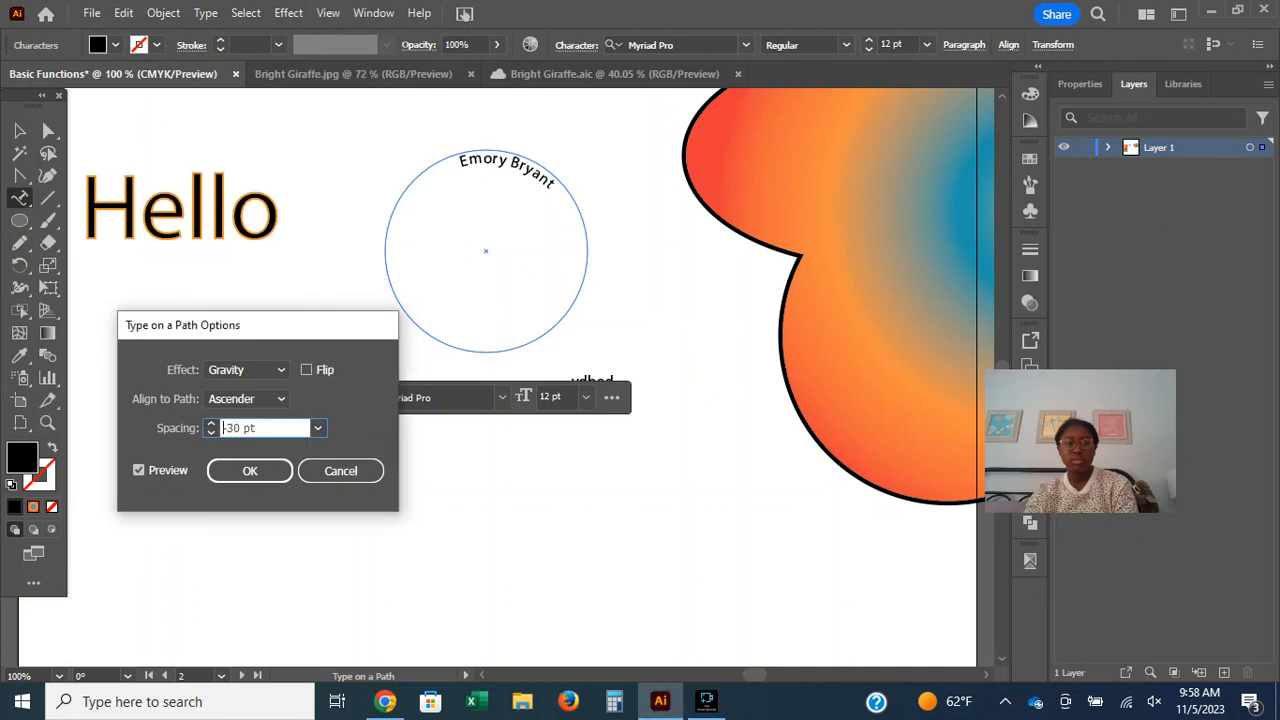
pyautogui.click(317, 428)
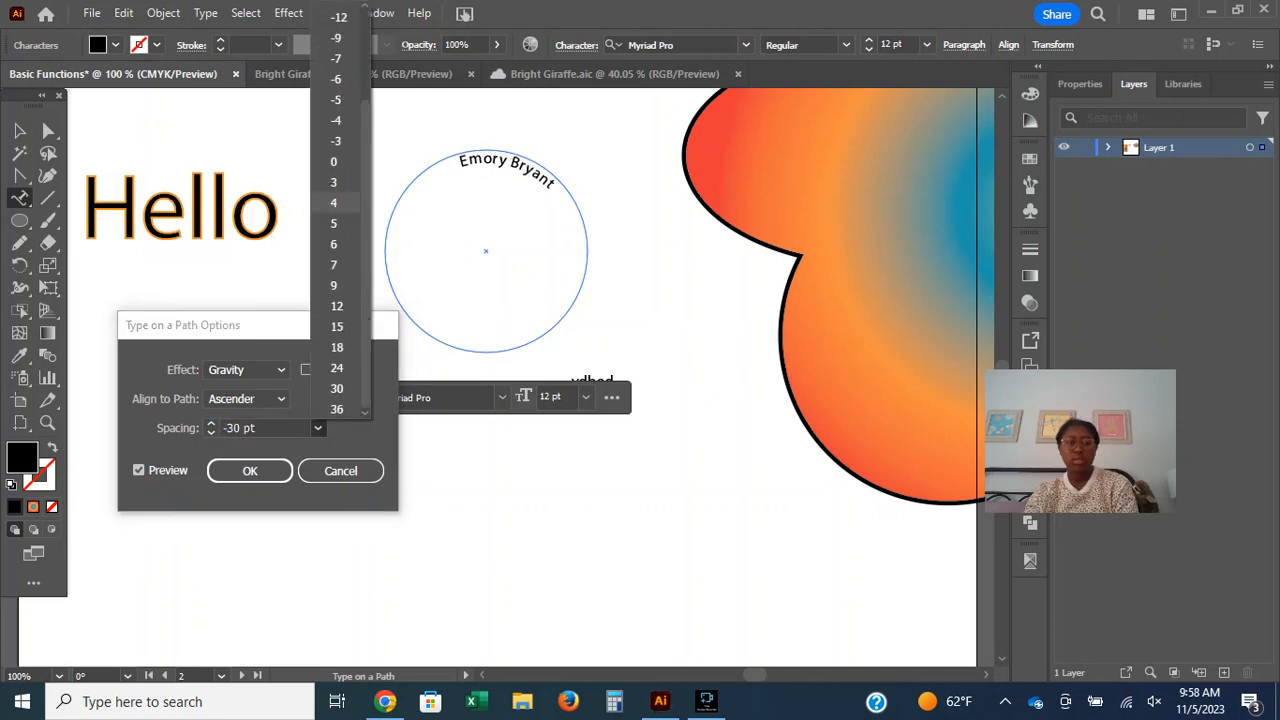
pyautogui.click(336, 388)
pyautogui.click(317, 428)
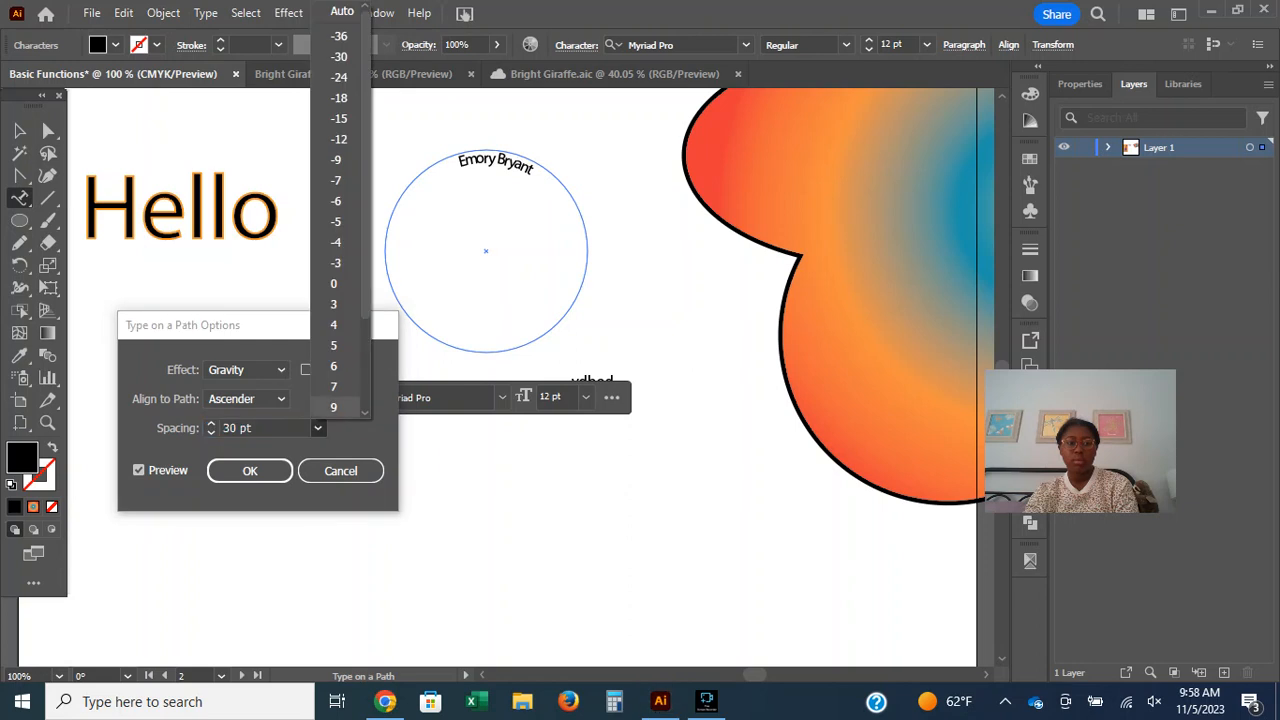
# Reduce the path type's spacing to 1 pt and apply the Type on a Path options.
pyautogui.click(334, 407)
pyautogui.click(211, 424)
pyautogui.click(211, 424)
pyautogui.click(211, 424)
pyautogui.click(211, 433)
pyautogui.click(211, 433)
pyautogui.click(211, 433)
pyautogui.click(211, 433)
pyautogui.click(211, 433)
pyautogui.click(211, 433)
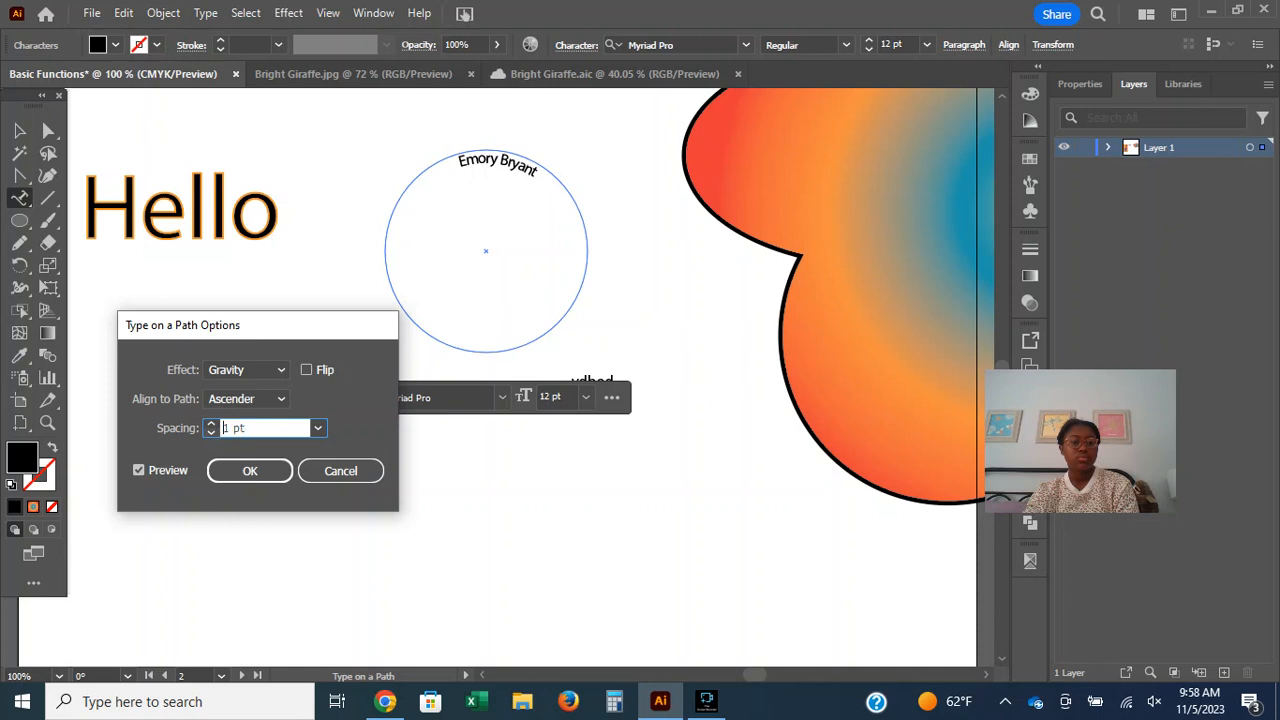
pyautogui.press('Return')
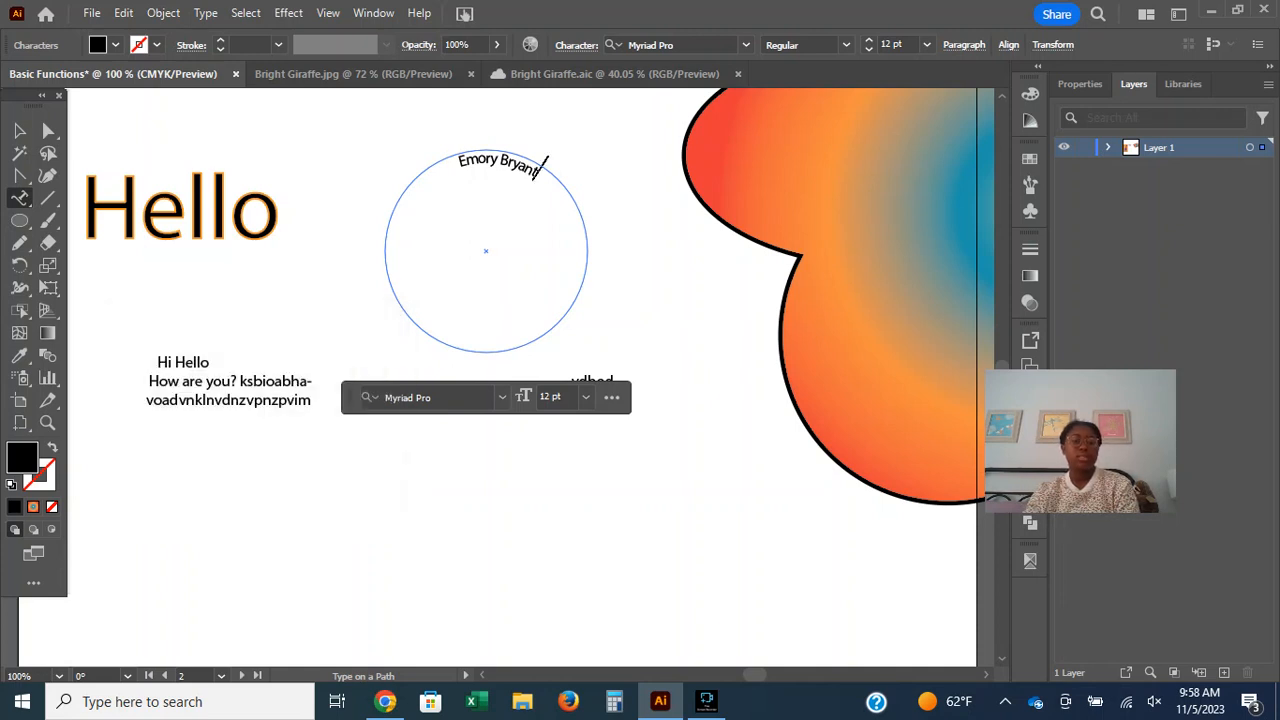
# Place vertical type below the circle with the Vertical Type tool and replace the placeholder text with a person's full name.
pyautogui.click(20, 198)
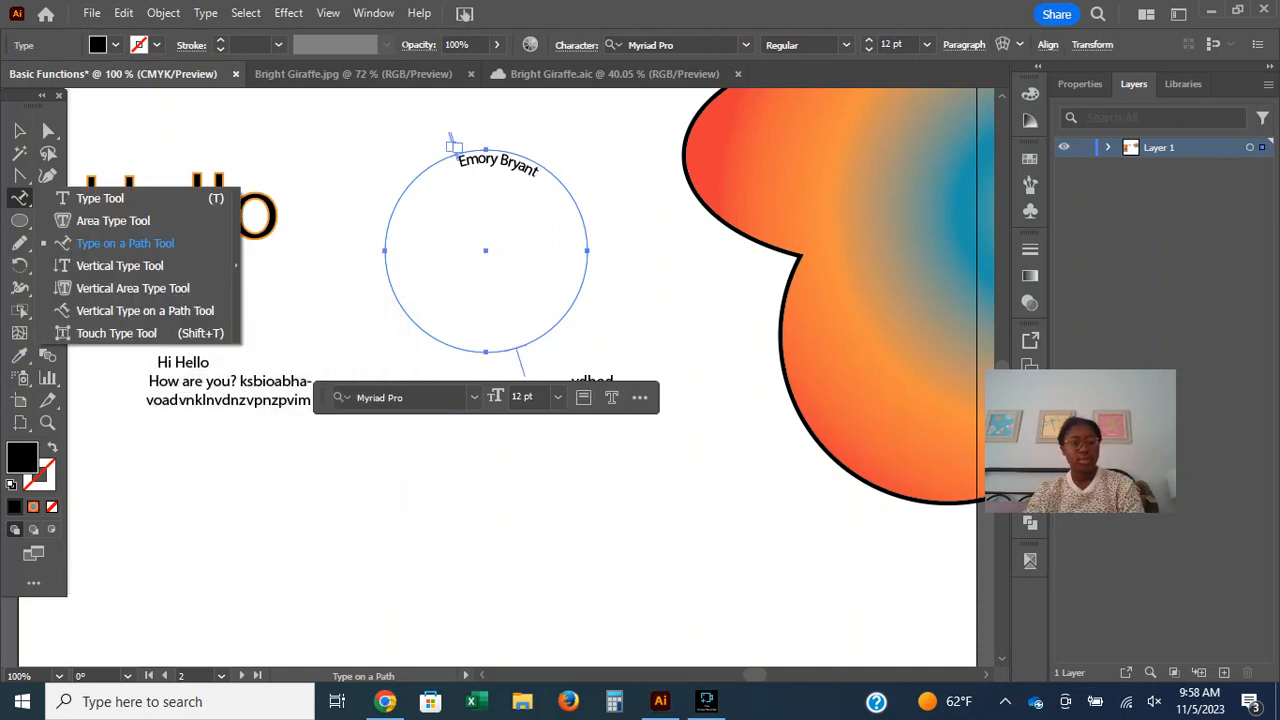
pyautogui.click(120, 265)
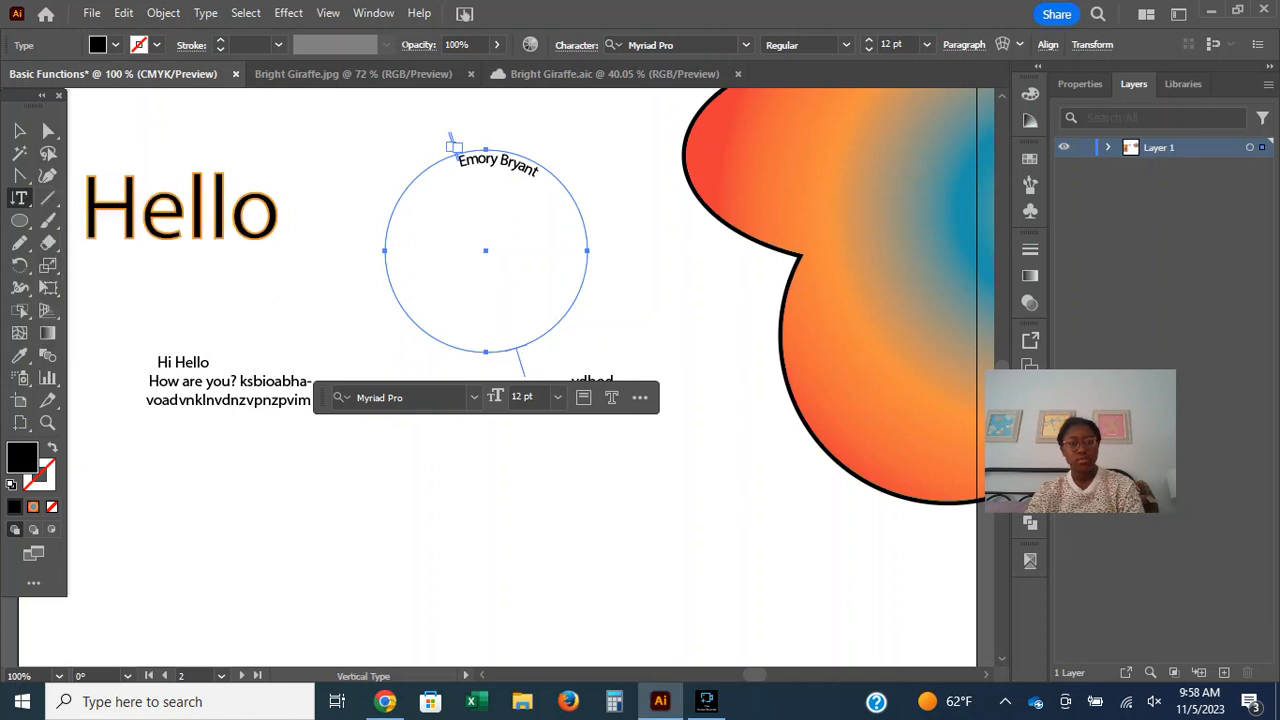
pyautogui.click(385, 455)
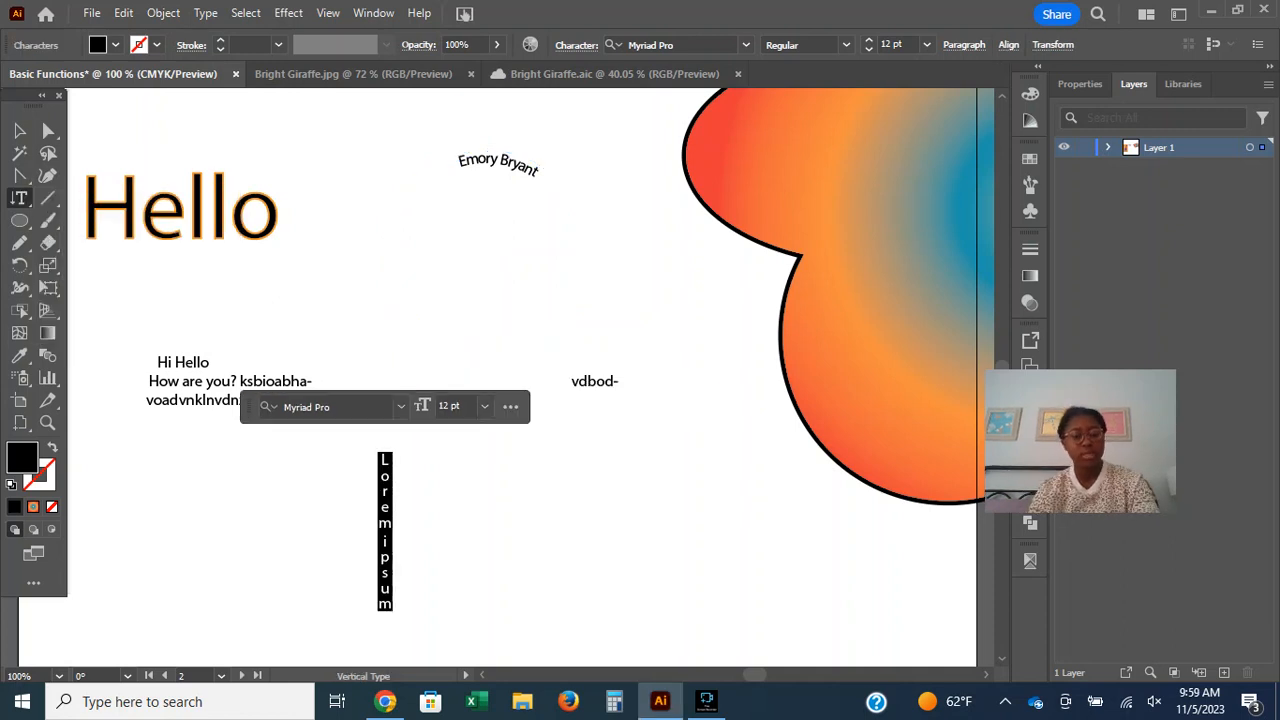
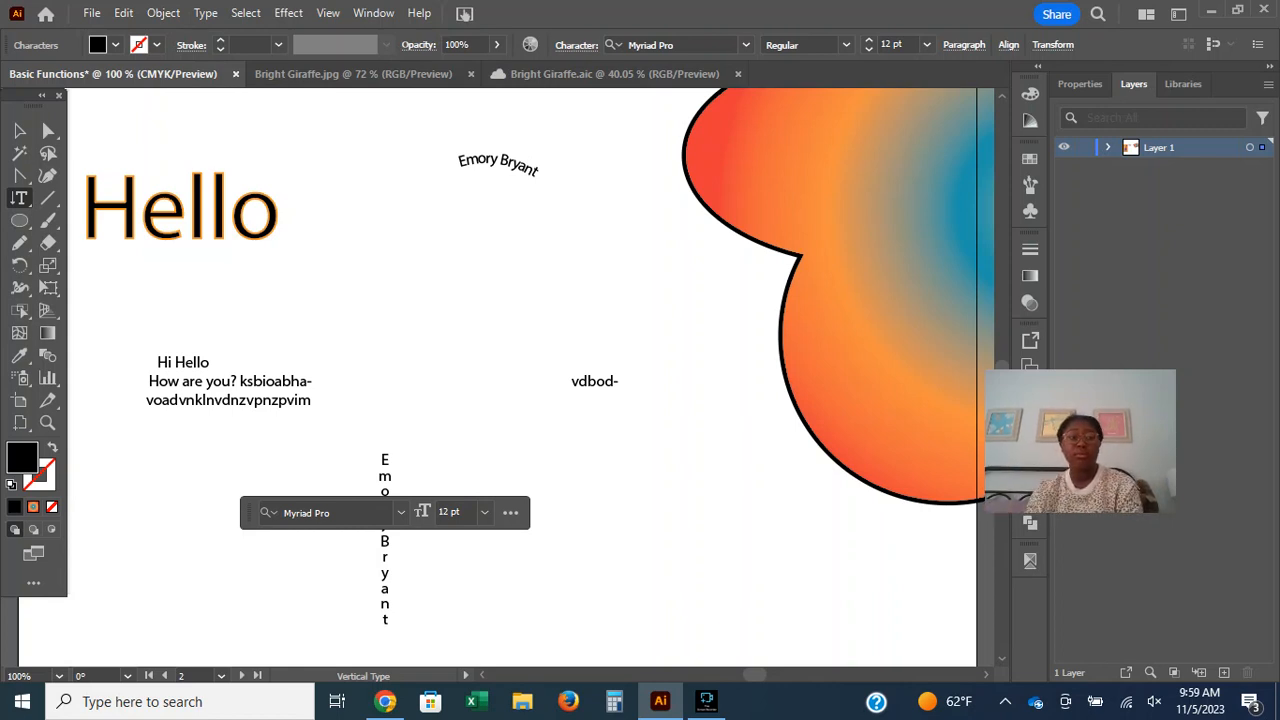
# Finish the vertical name text and try to start vertical area type on an empty spot with the Vertical Area Type tool.
pyautogui.press('Escape')
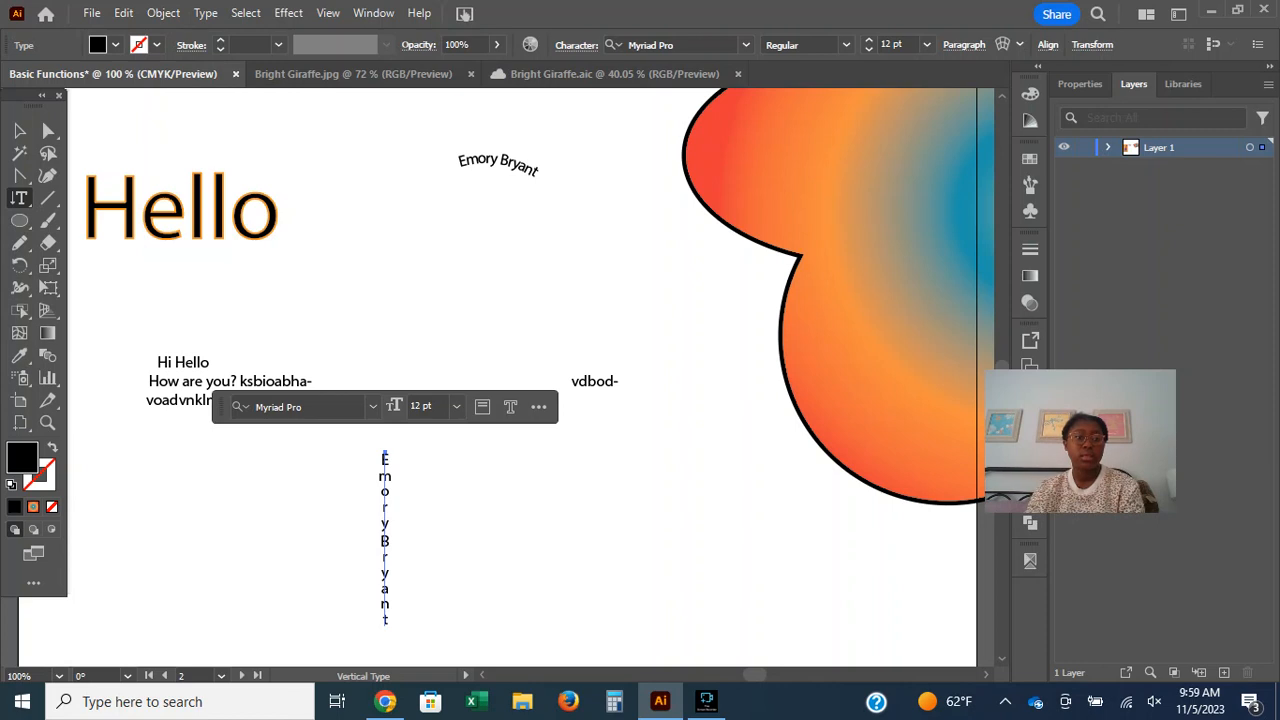
pyautogui.rightClick(19, 198)
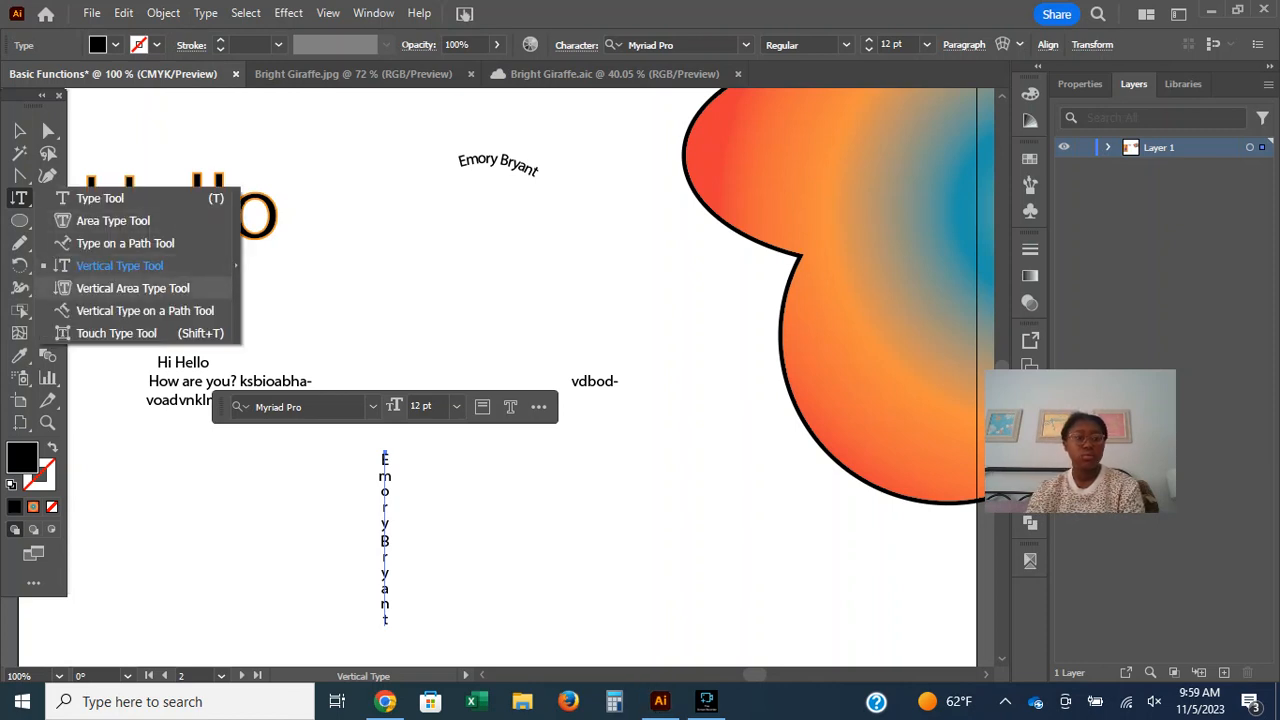
pyautogui.click(132, 288)
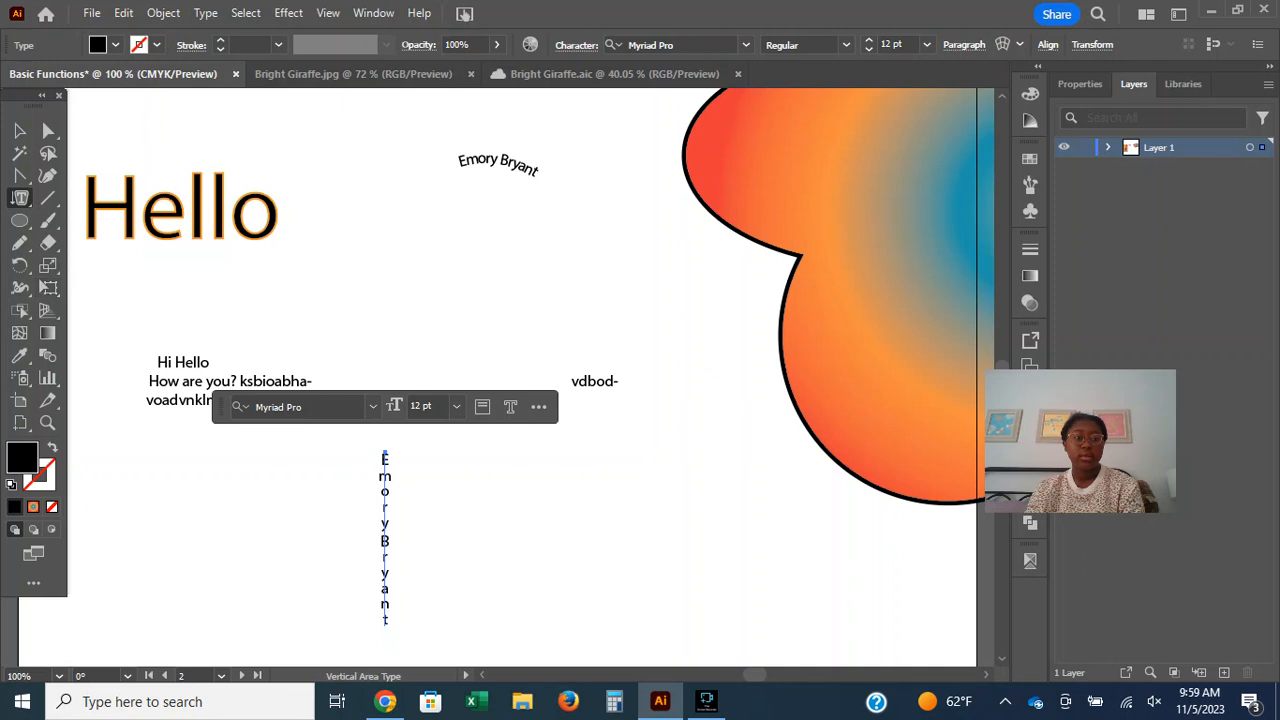
pyautogui.click(530, 500)
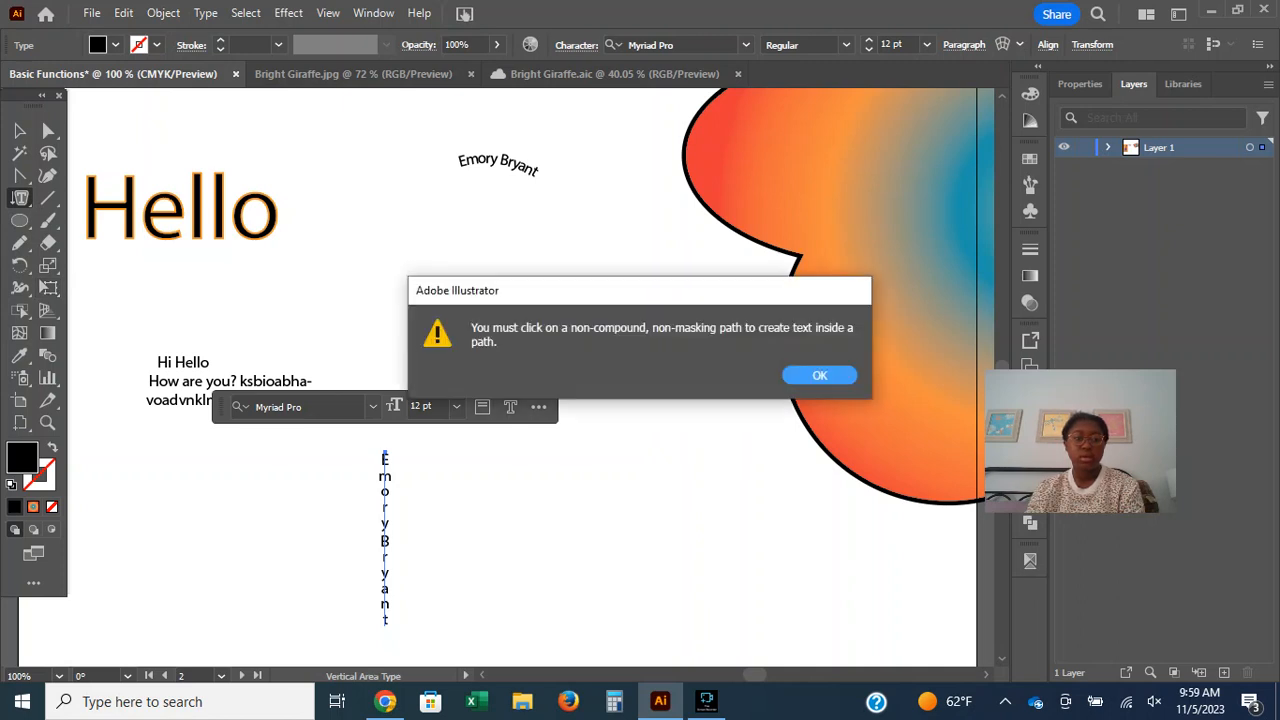
pyautogui.press('Return')
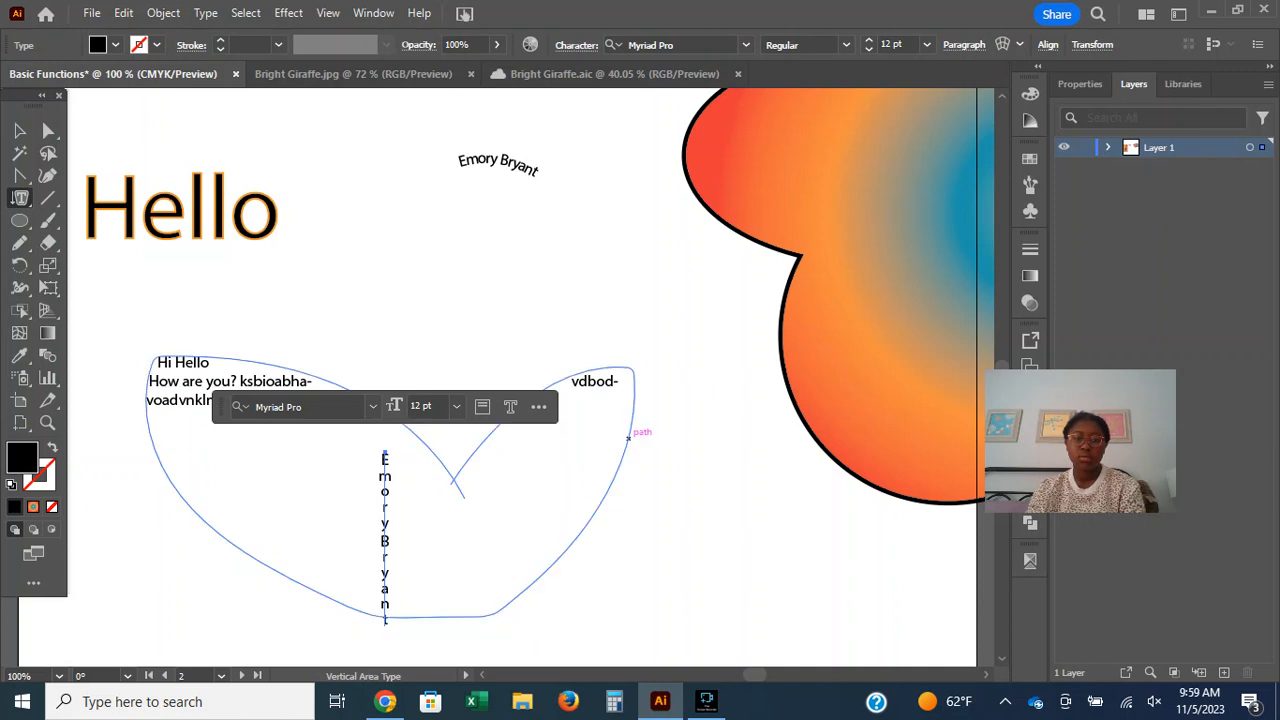
# Append the filler text "sjbiaafiosefneiieeesgse" to the existing area type inside the large freehand shape.
pyautogui.click(634, 434)
pyautogui.write('sjbia')
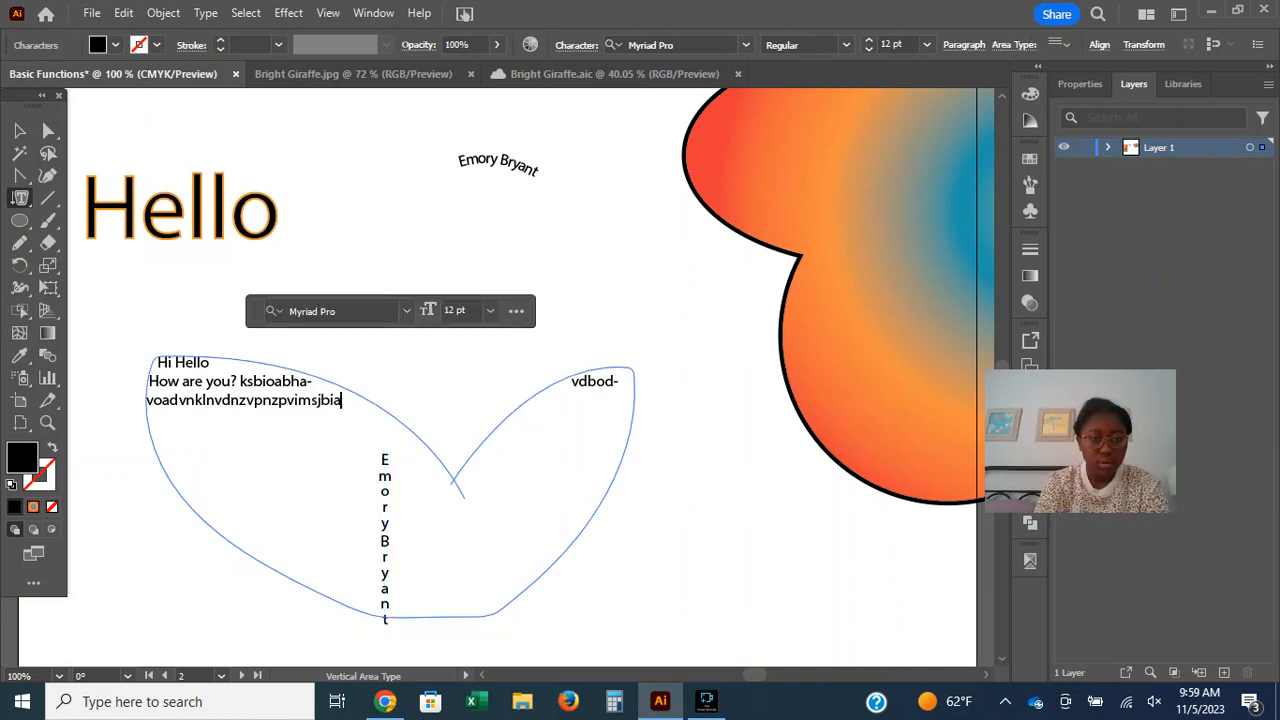
pyautogui.write('a- fiosef- neiieee')
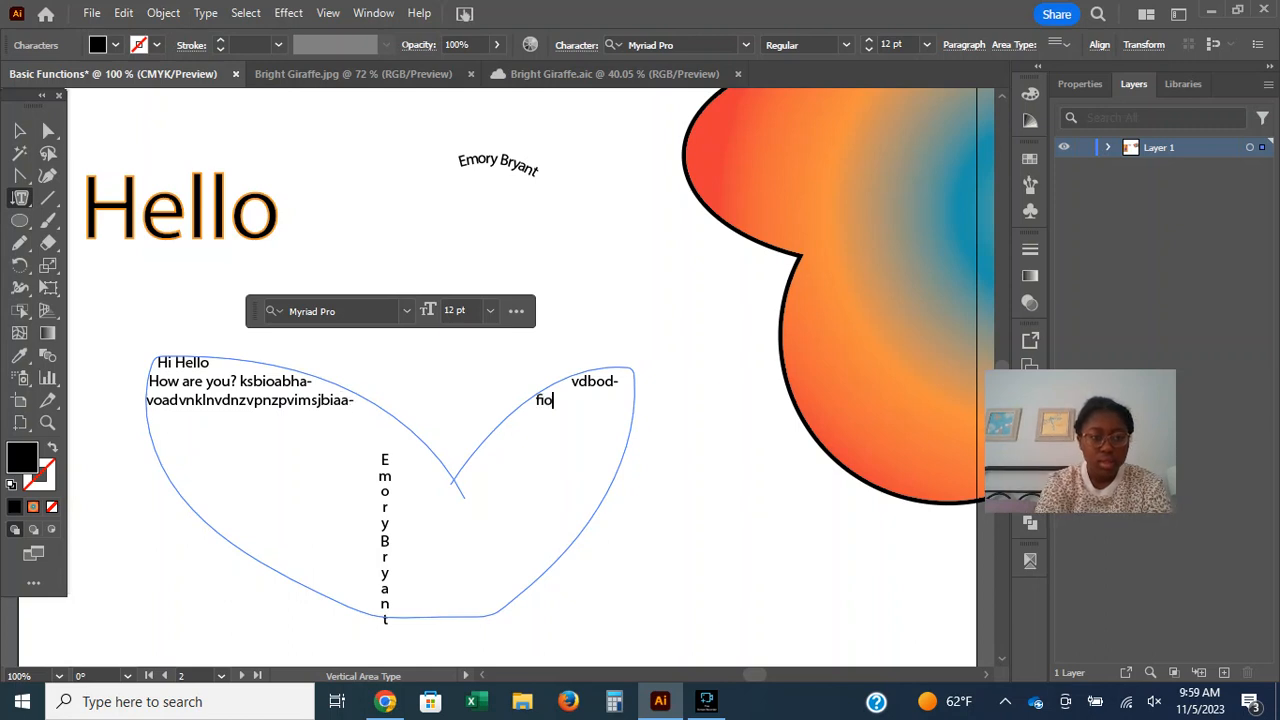
pyautogui.write('sgse')
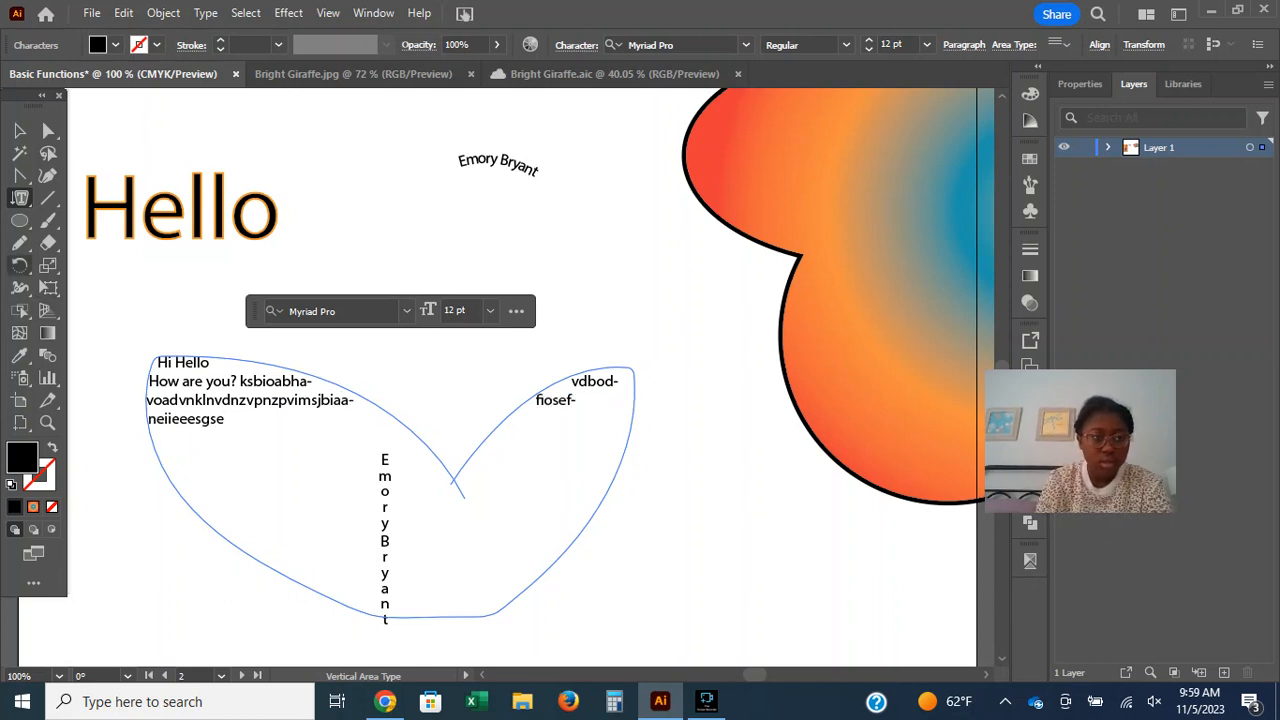
# Draw a small closed Pencil shape below the flower's edge and fill it with vertical area type reading "suagbuaaega".
pyautogui.click(19, 242)
pyautogui.moveTo(681, 535)
pyautogui.mouseDown()
pyautogui.moveTo(777, 553)
pyautogui.moveTo(702, 515)
pyautogui.mouseUp()
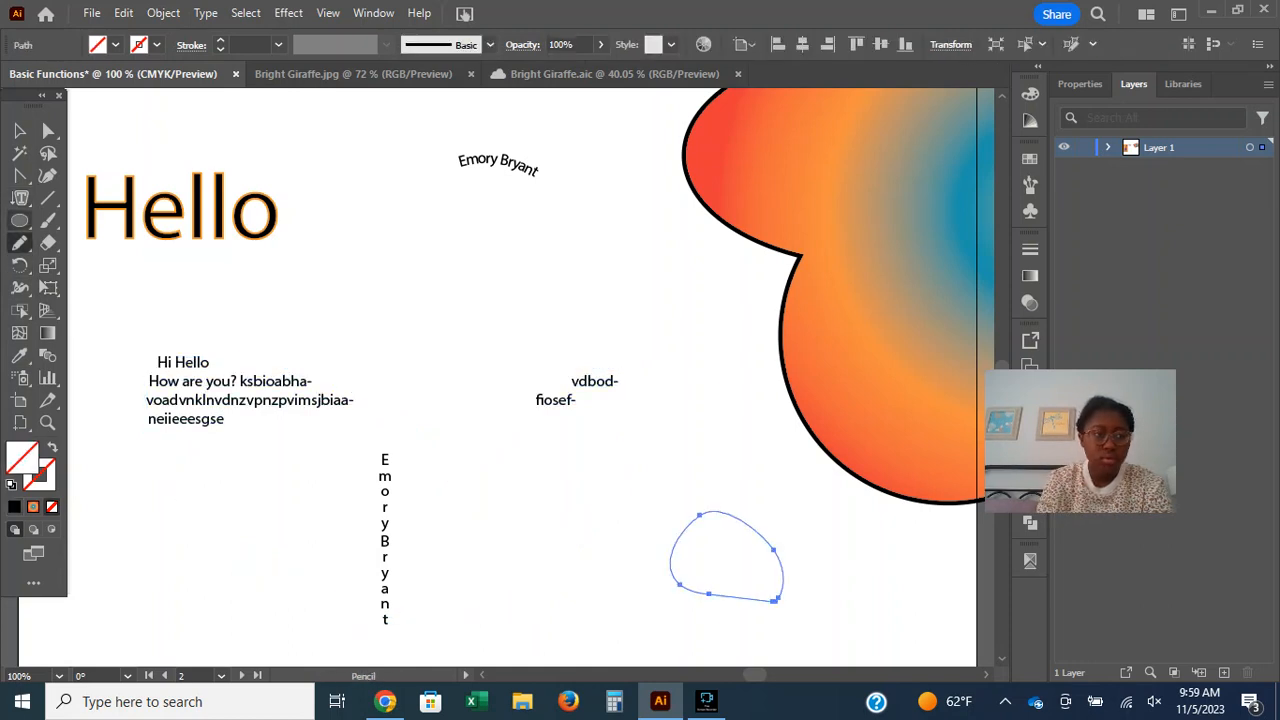
pyautogui.click(19, 198)
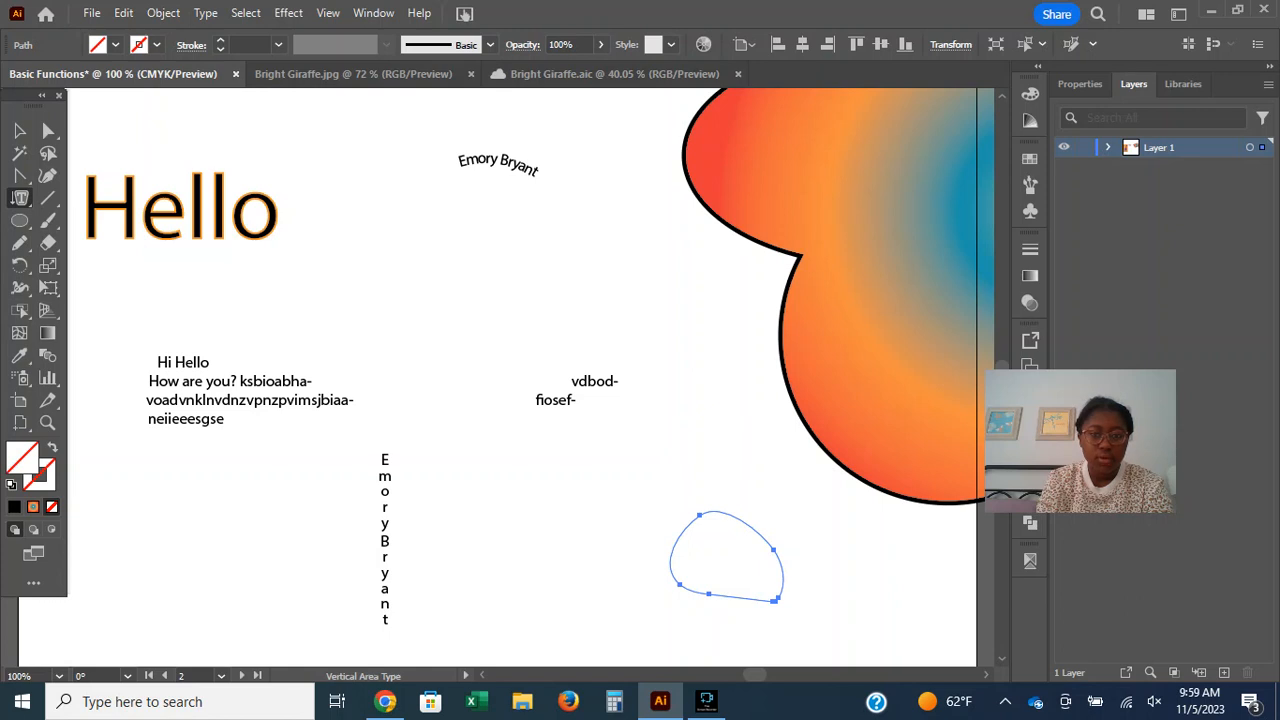
pyautogui.click(697, 518)
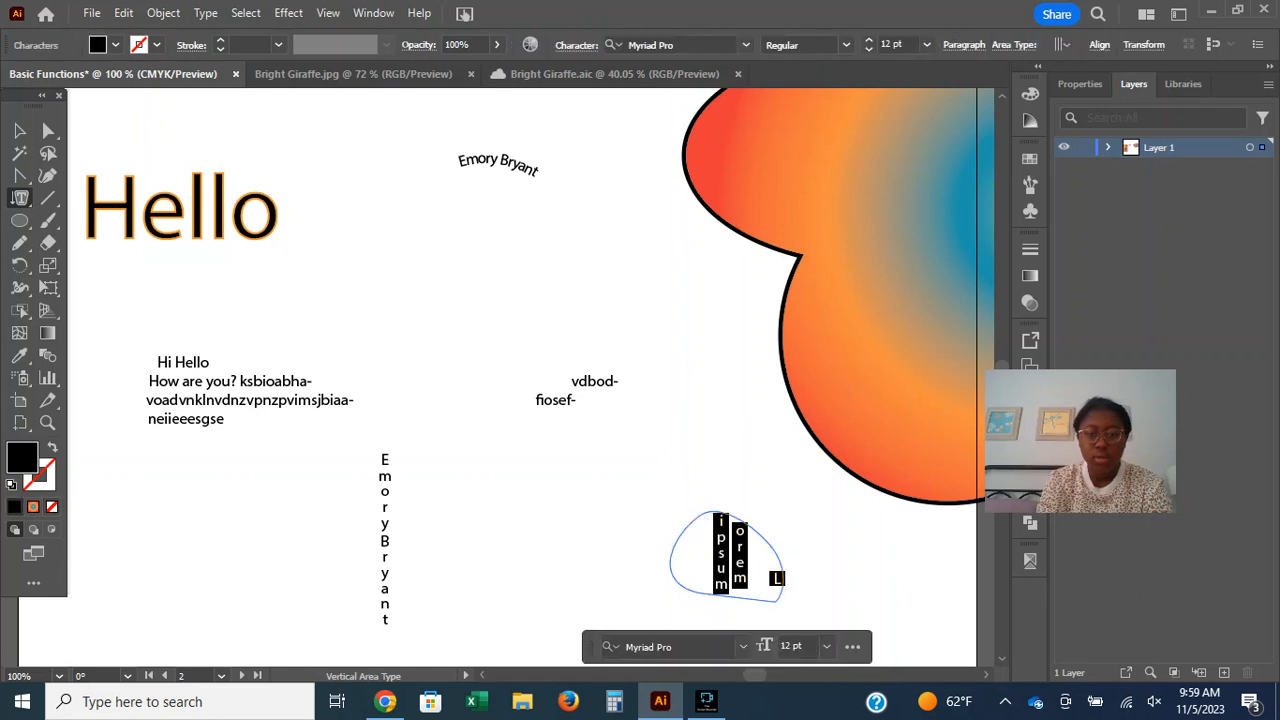
pyautogui.write('suagbuaaega')
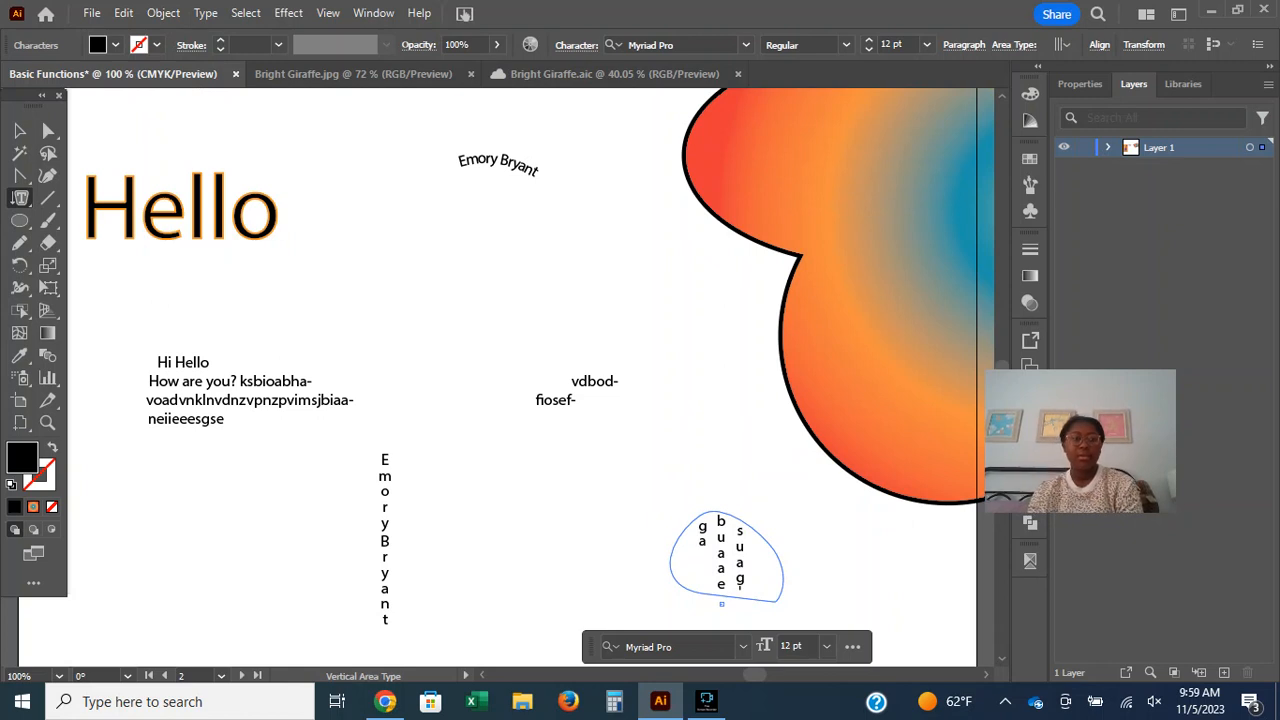
pyautogui.press('Escape')
# Add "dki" to the end of the name on the circular path using the Vertical Type on a Path tool.
pyautogui.click(20, 197)
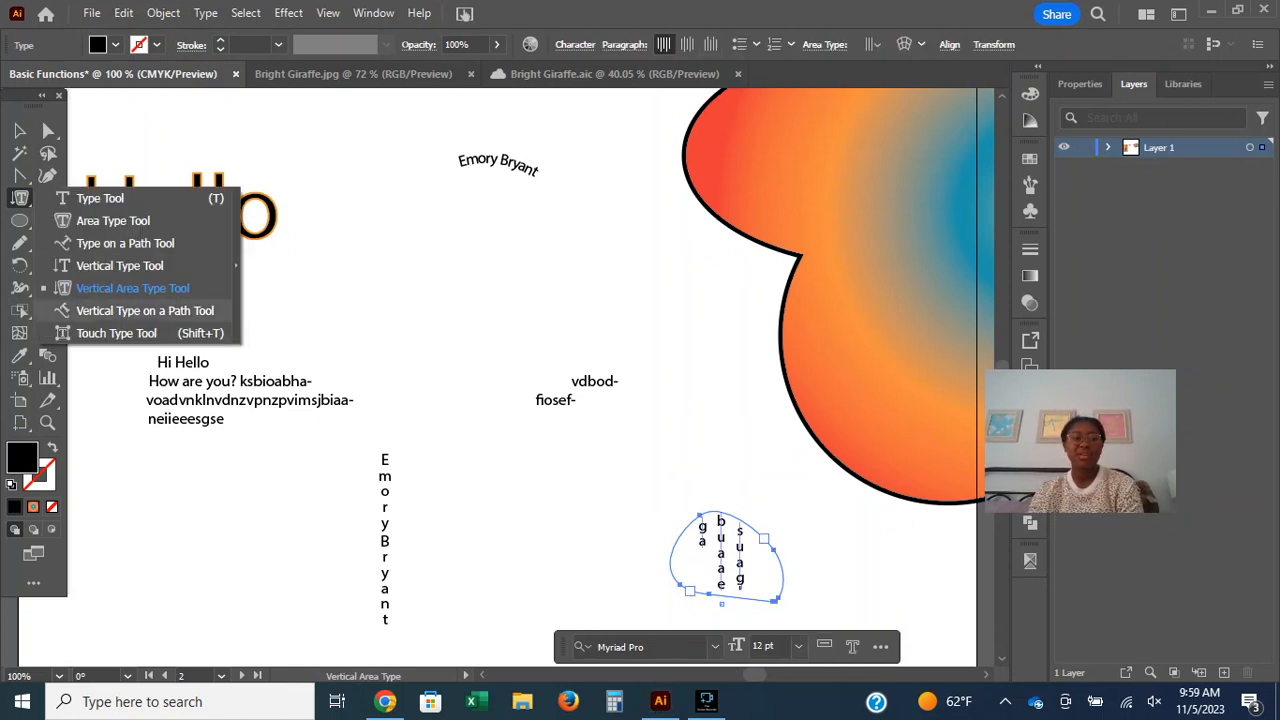
pyautogui.click(145, 310)
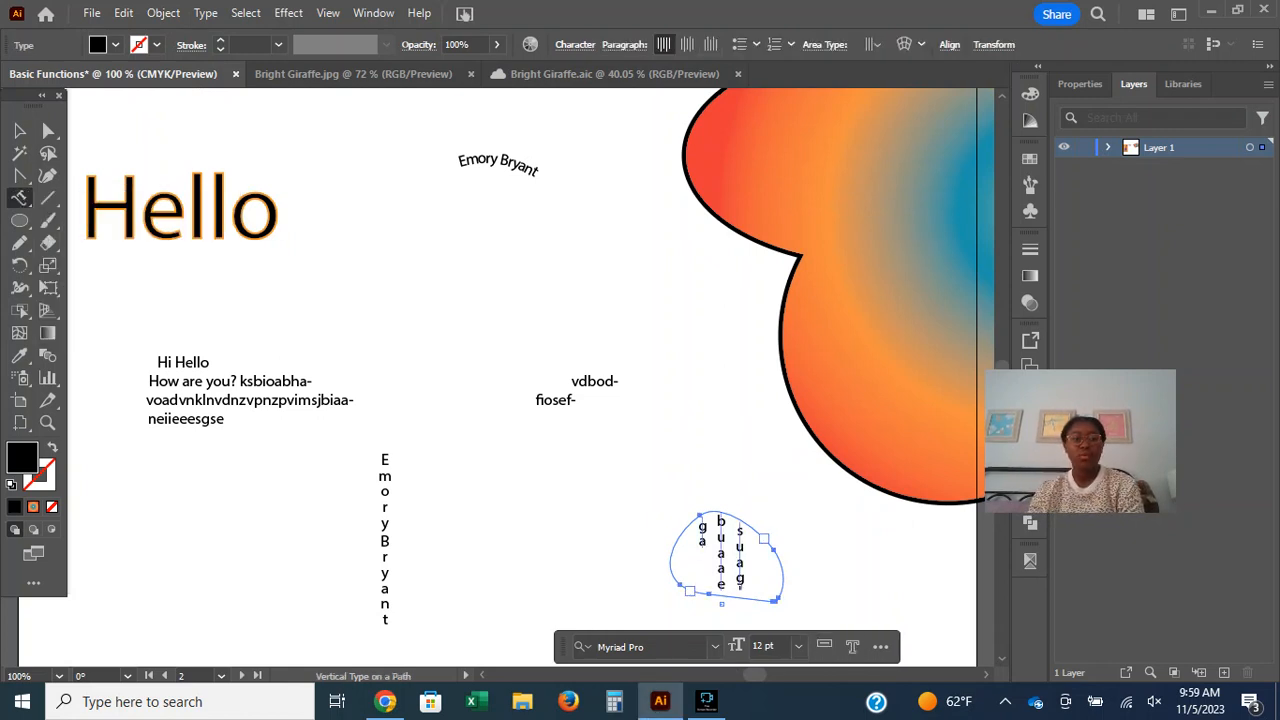
pyautogui.click(443, 334)
pyautogui.write('dki')
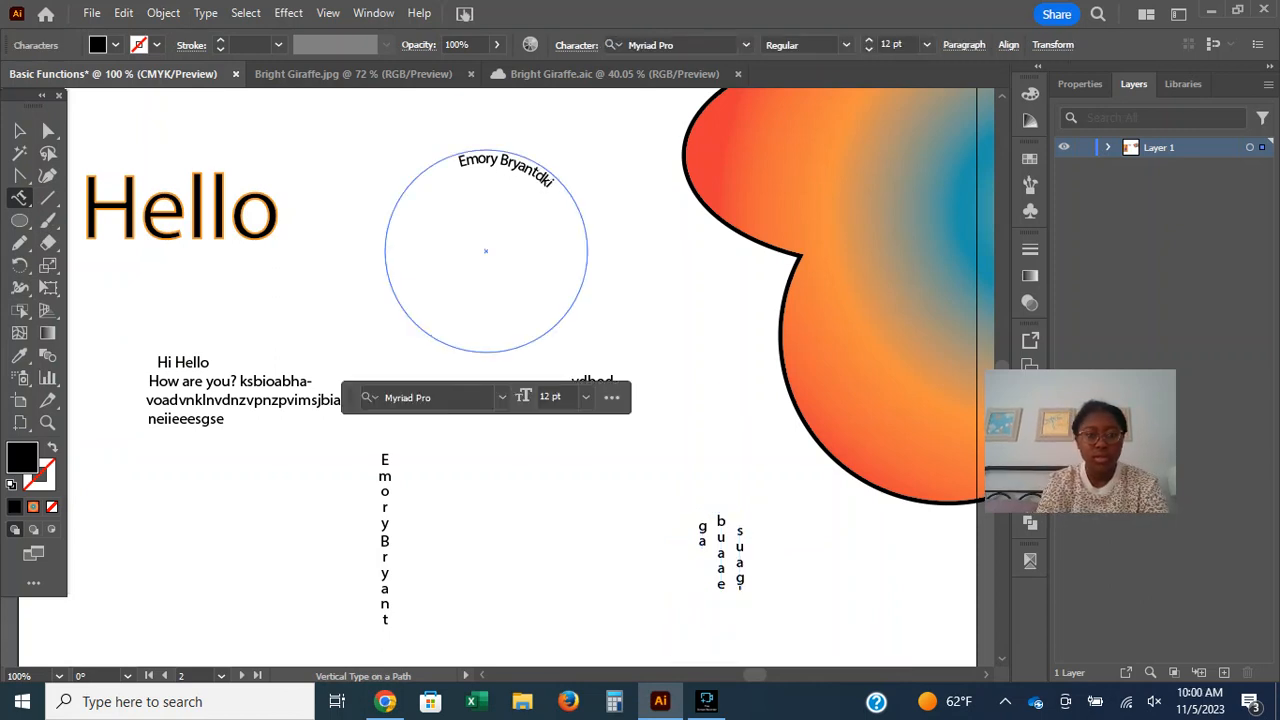
pyautogui.click(557, 178)
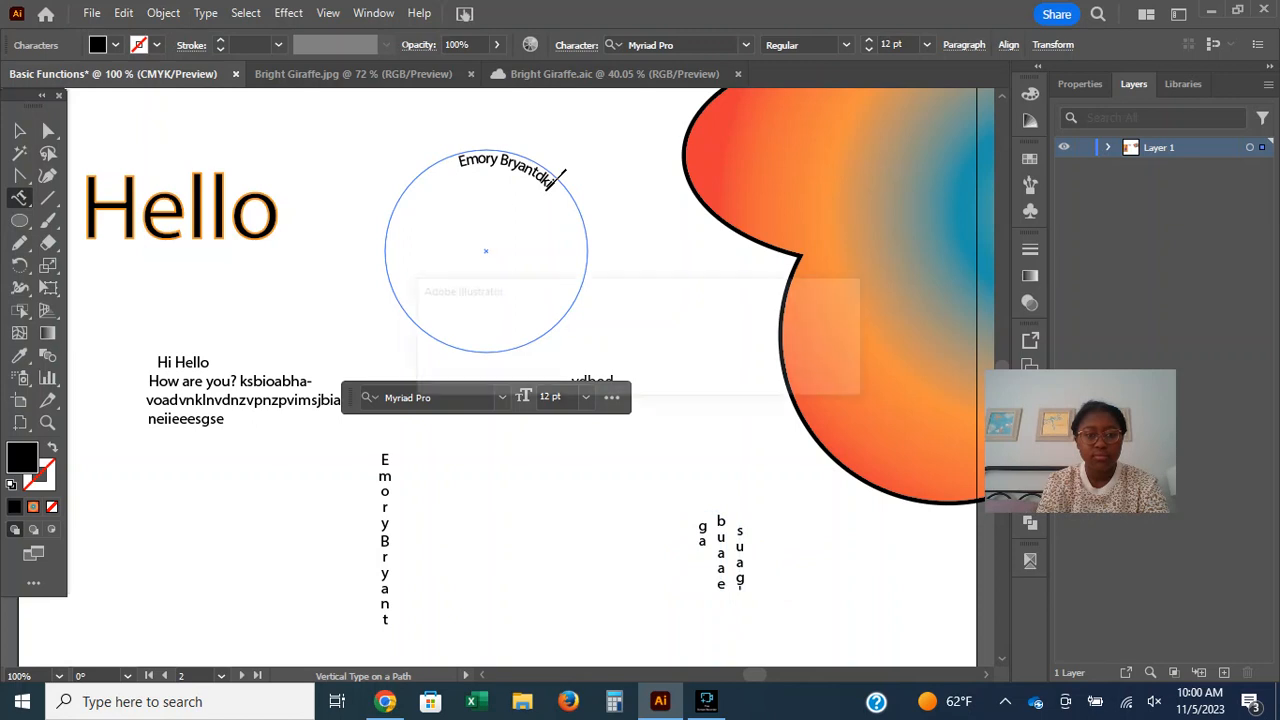
pyautogui.click(819, 375)
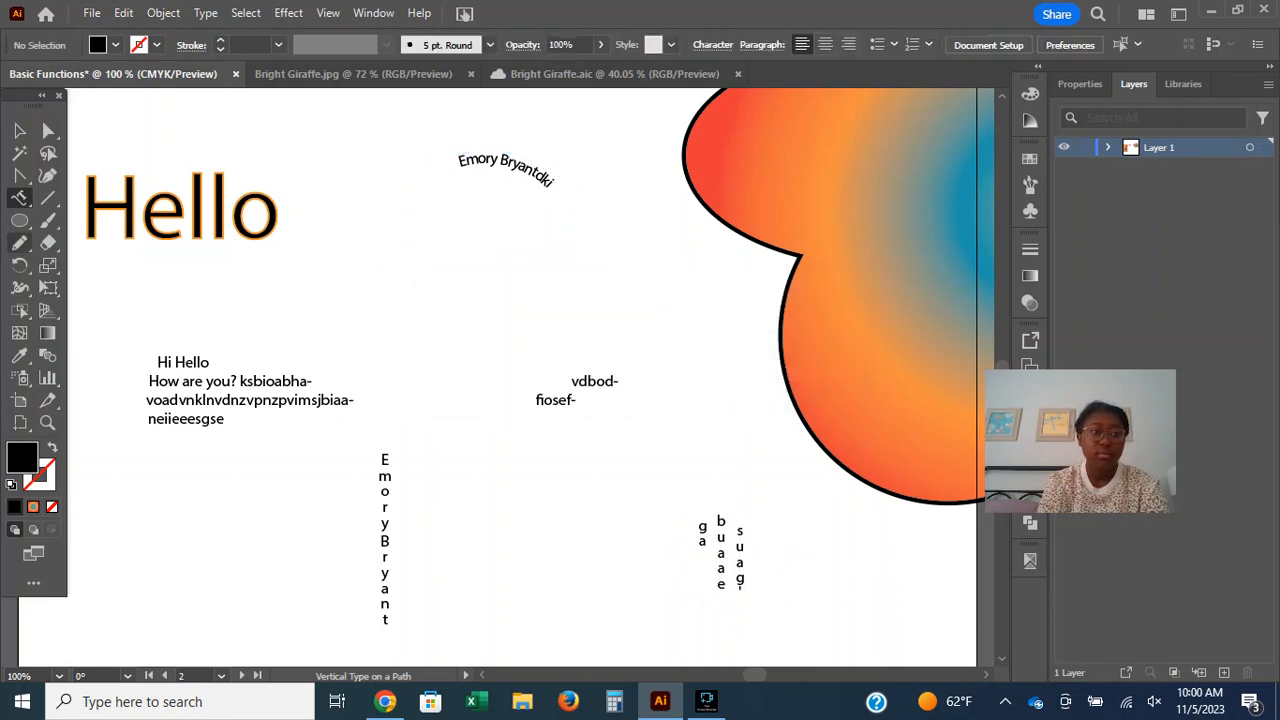
# Draw a circle beside the vertical name text and swap its fill and stroke so only a black outline is applied.
pyautogui.click(19, 220)
pyautogui.moveTo(453, 399); pyautogui.dragTo(624, 569)
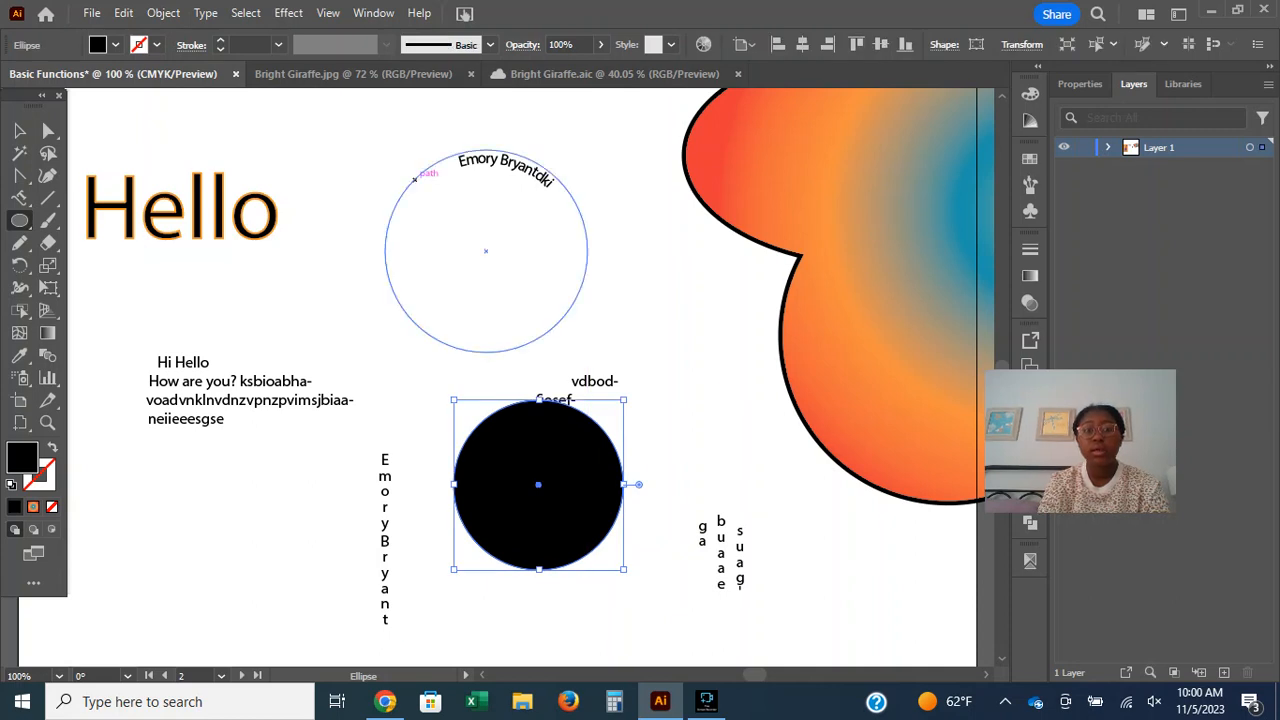
pyautogui.click(113, 45)
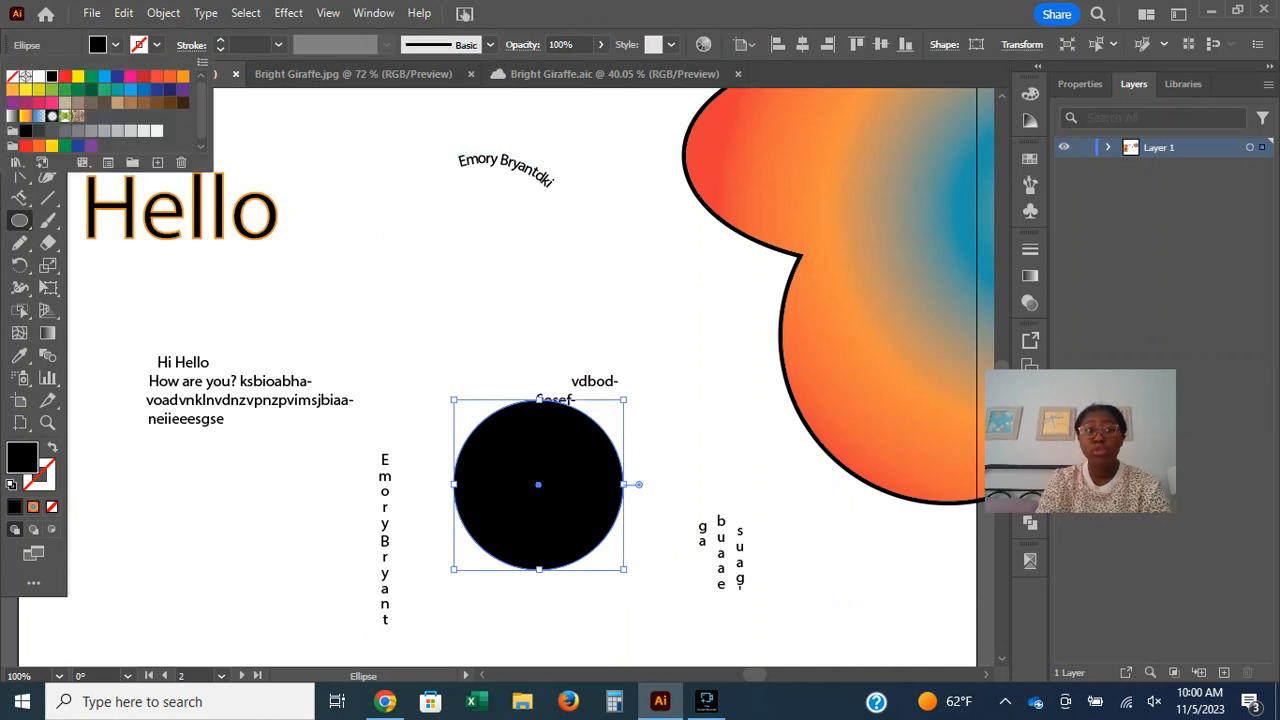
pyautogui.press('Escape')
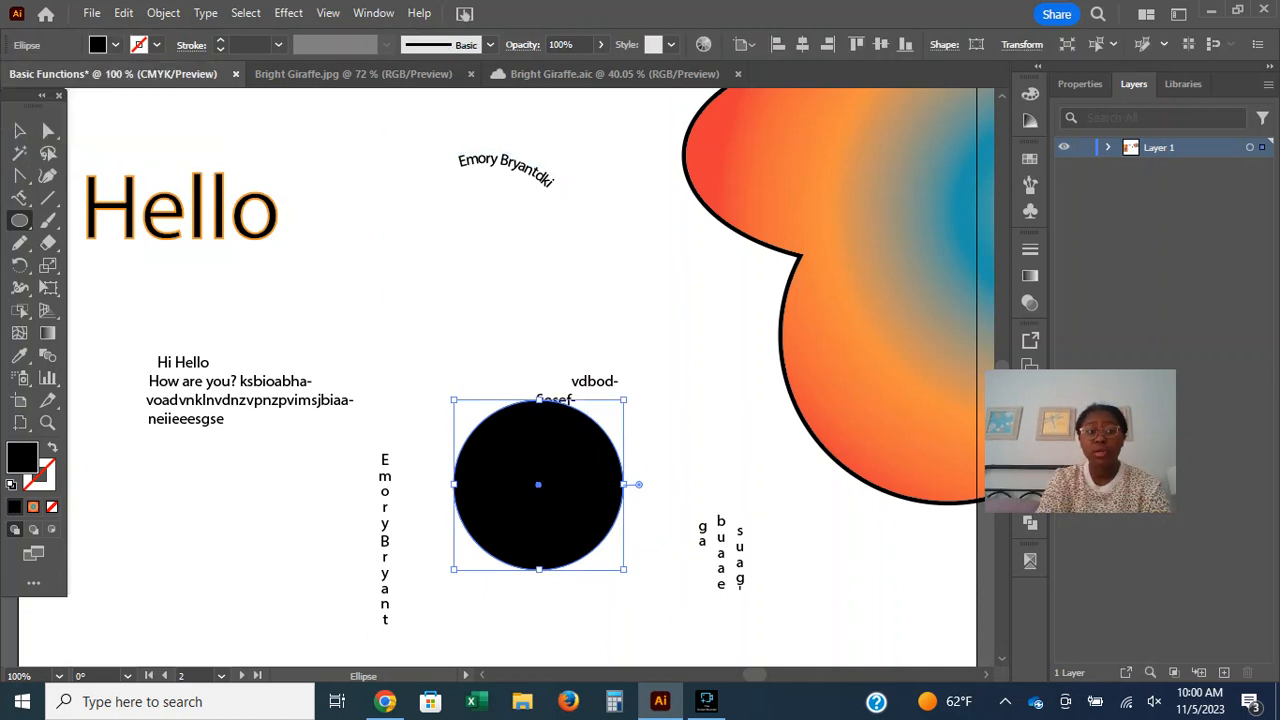
pyautogui.hotkey('shift', 'x')
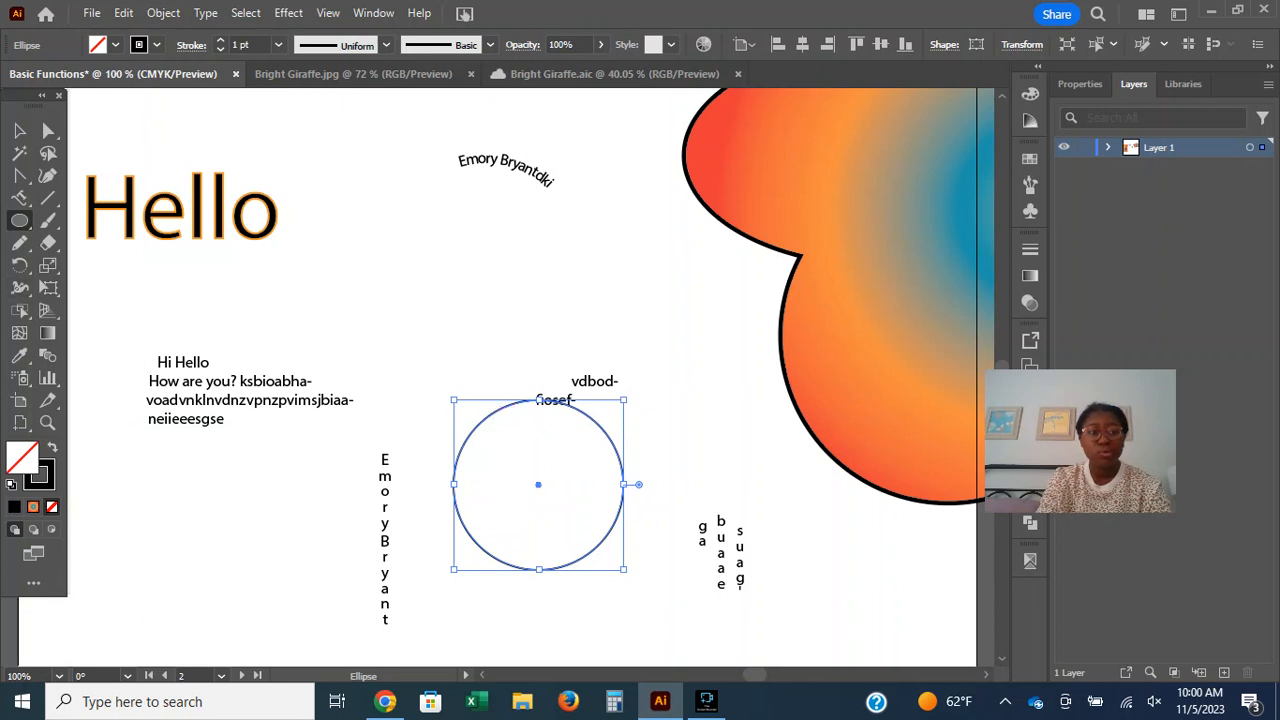
# Place vertical type reading "aibfboaaac" along the new circle's path.
pyautogui.click(19, 197)
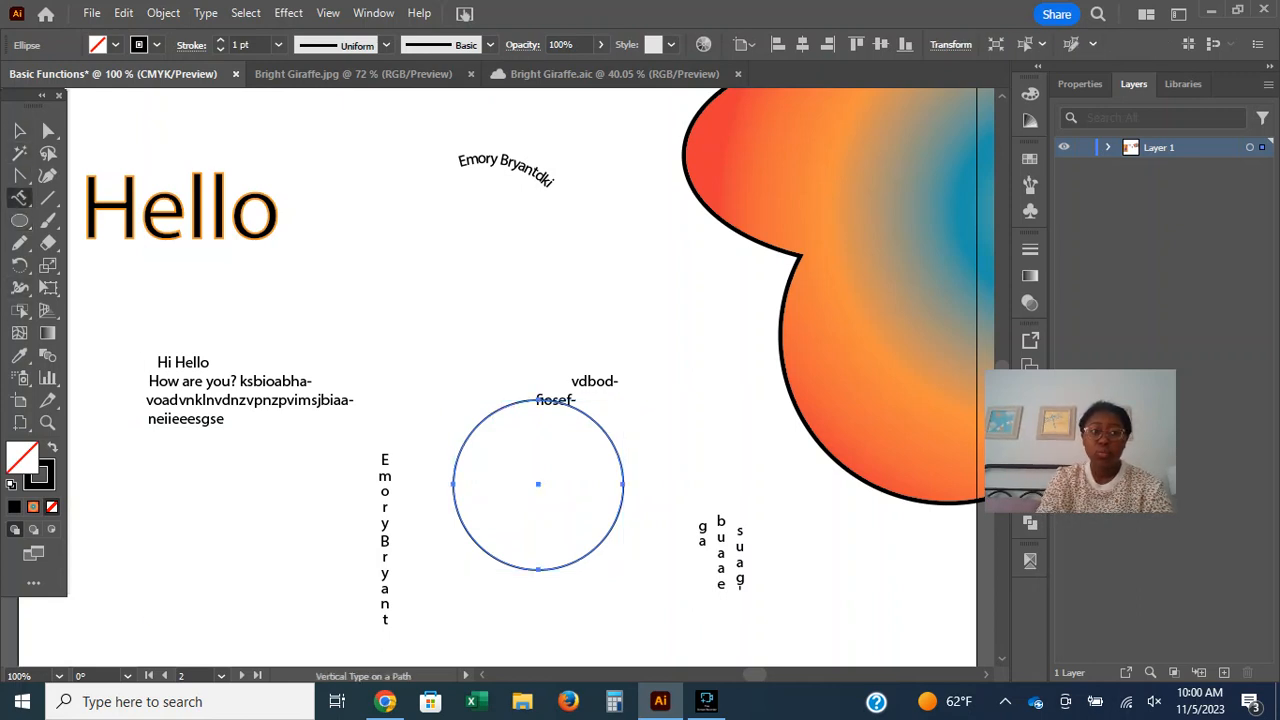
pyautogui.click(494, 409)
pyautogui.write('aibfboaaac')
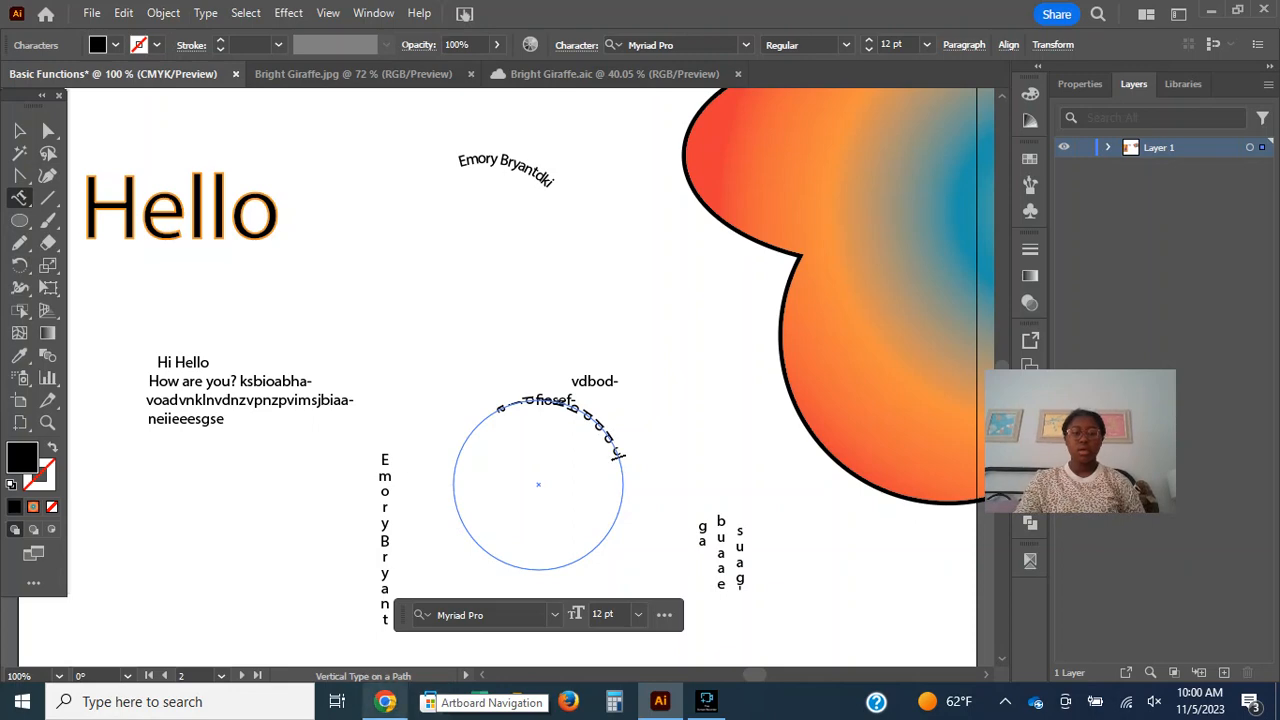
# Check the Touch Type tool in Adobe's browser guide, return to Illustrator, and move a character down off the circle's vertical path type.
pyautogui.click(385, 702)
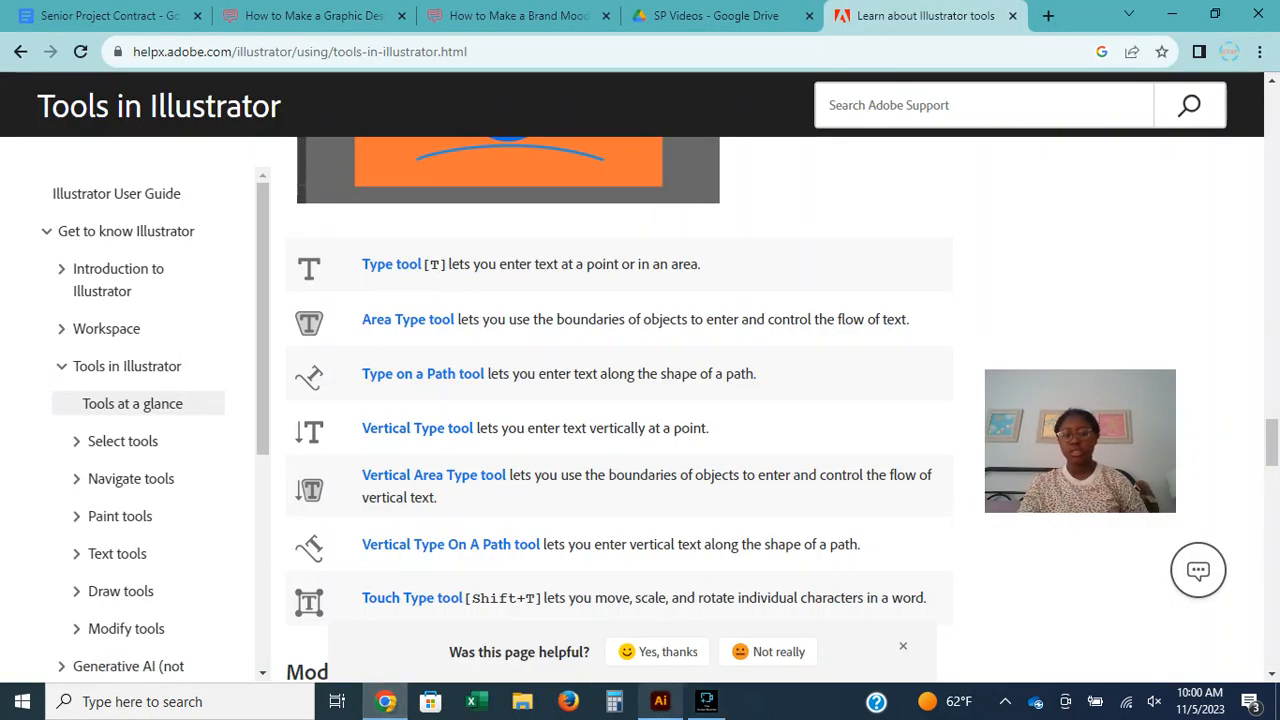
pyautogui.click(660, 702)
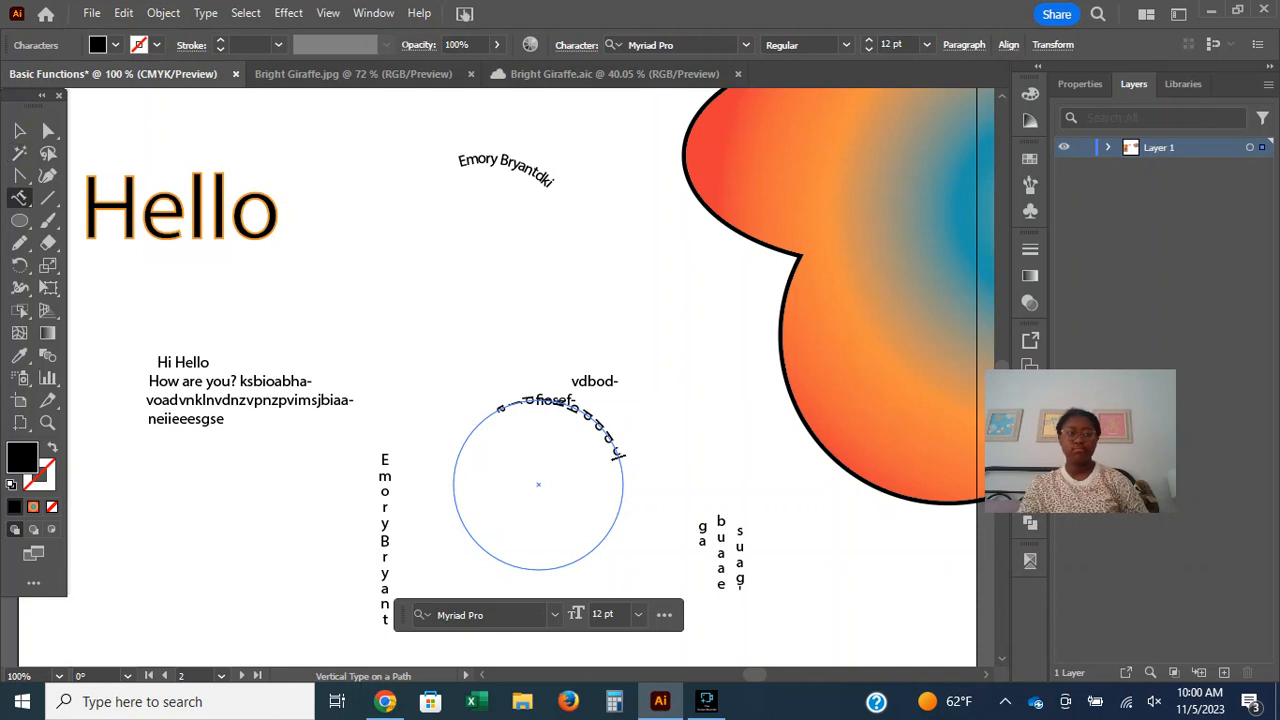
pyautogui.click(19, 197)
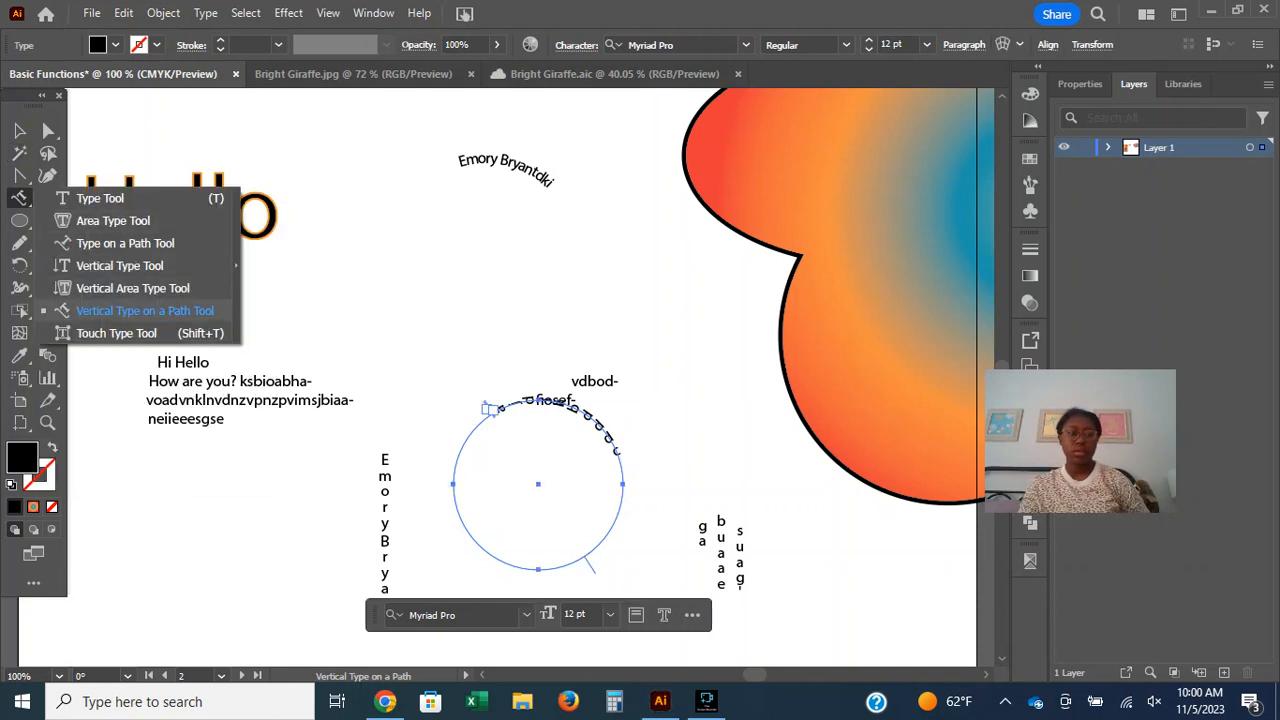
pyautogui.click(116, 333)
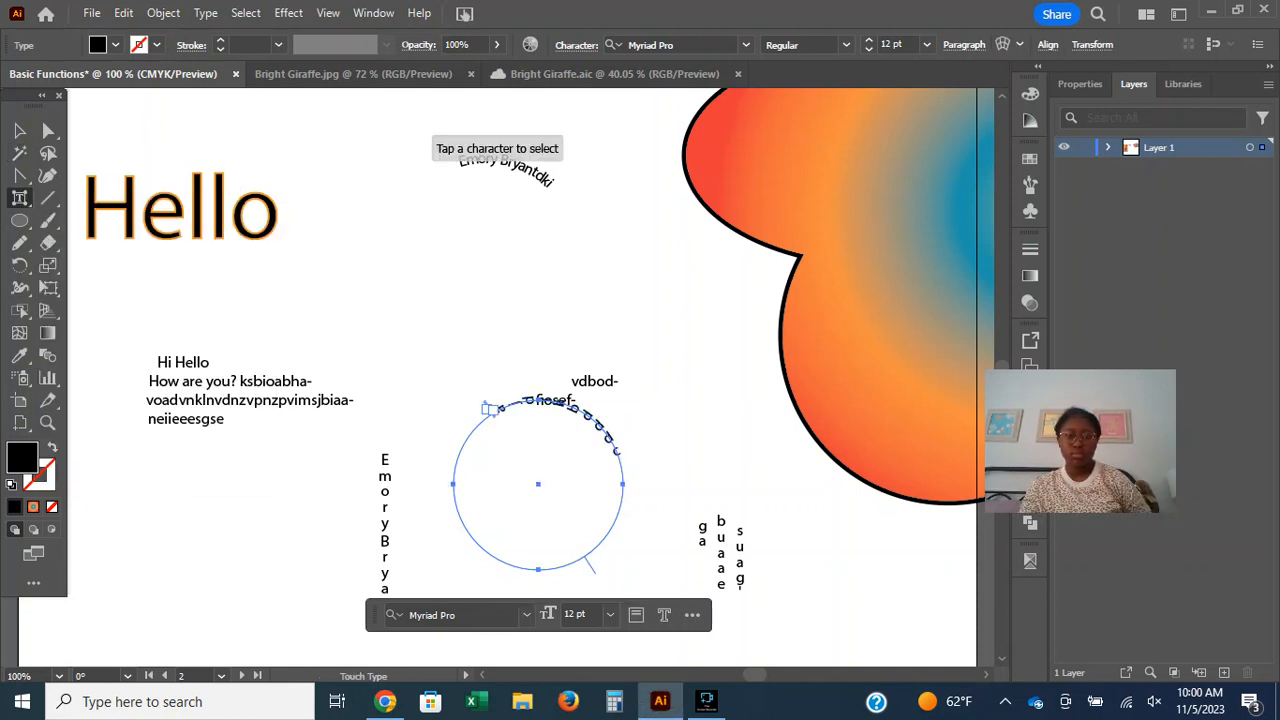
pyautogui.click(598, 420)
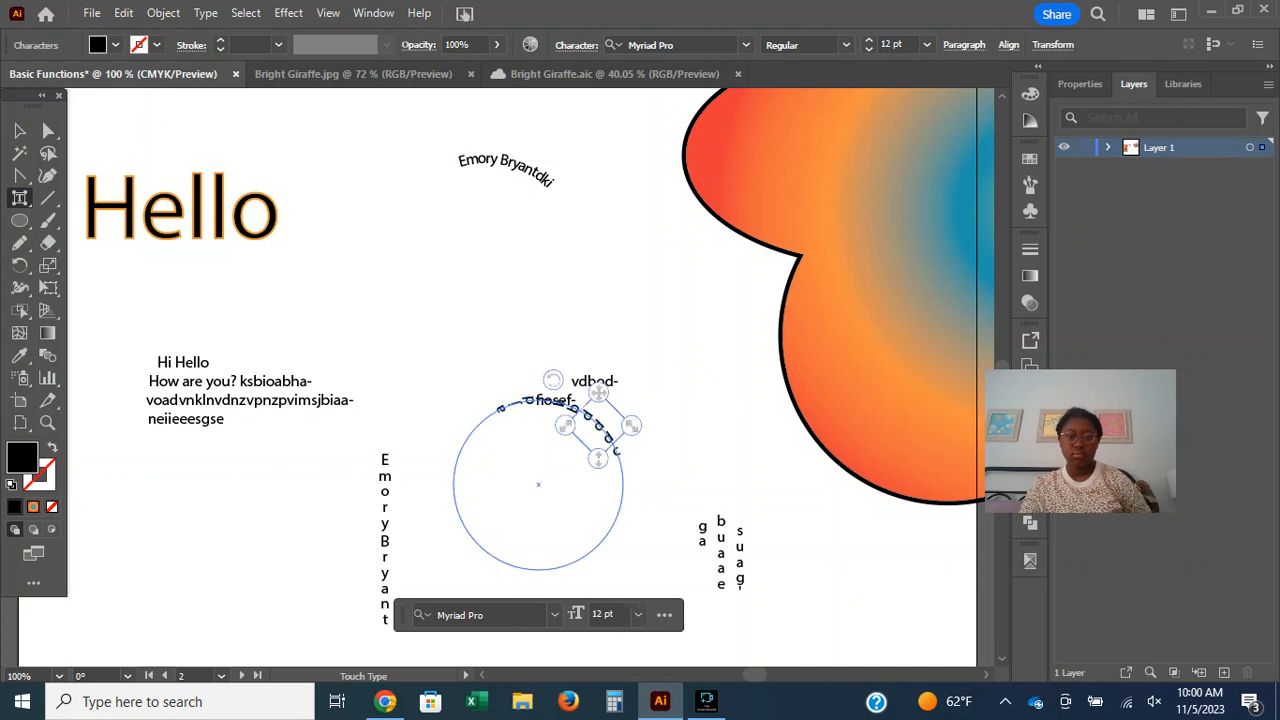
pyautogui.moveTo(598, 424); pyautogui.dragTo(629, 588)
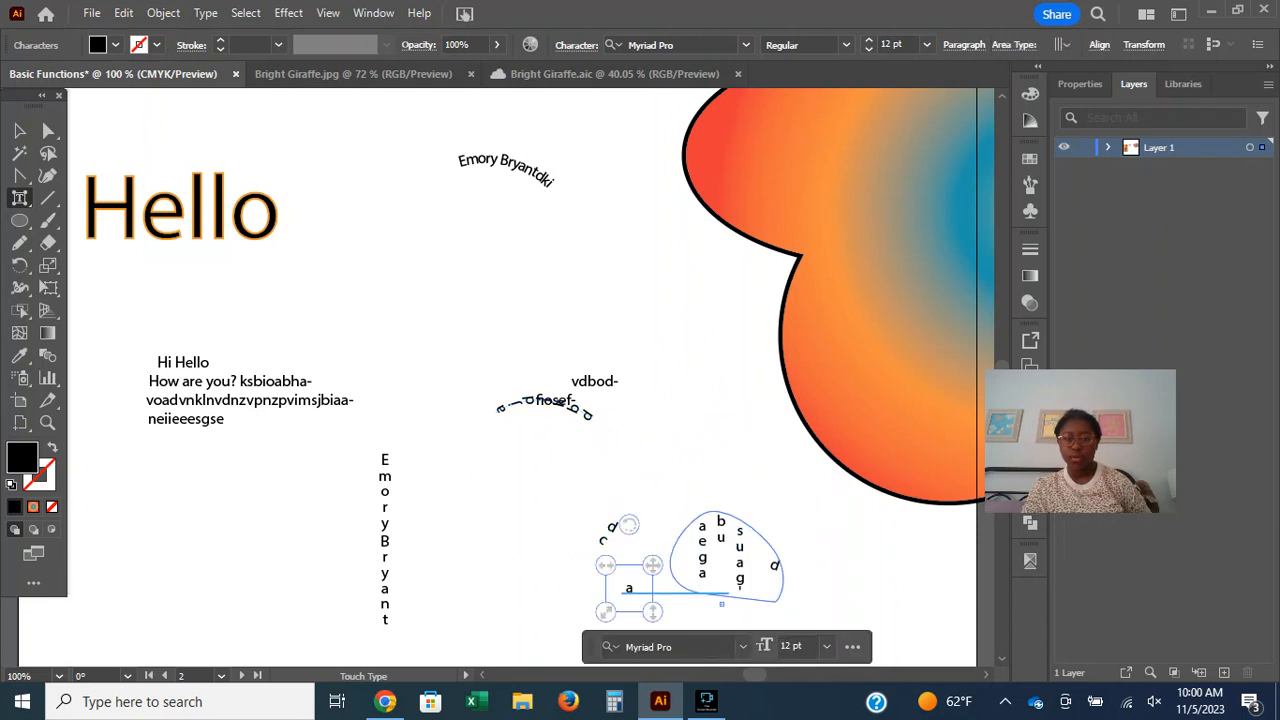
pyautogui.click(600, 382)
pyautogui.click(655, 450)
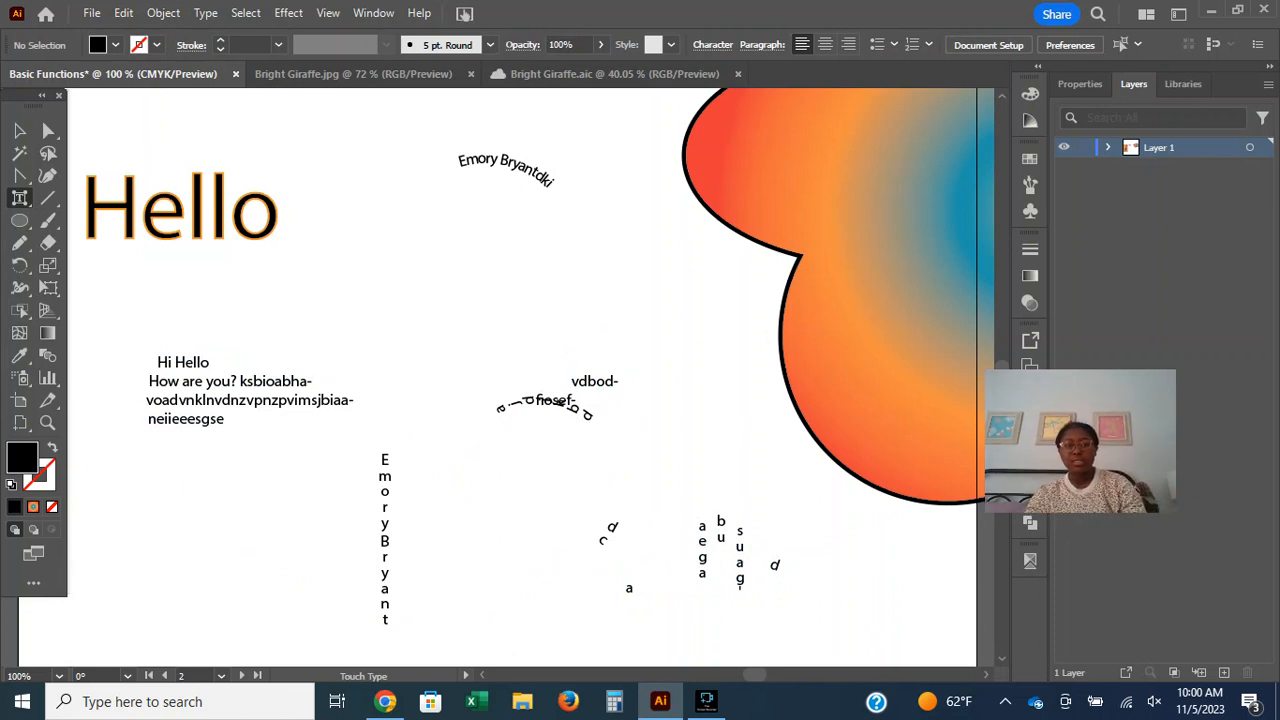
# Move the first "l" of the large Hello slightly away from the "e" with the Touch Type tool, then select the whole word.
pyautogui.click(197, 208)
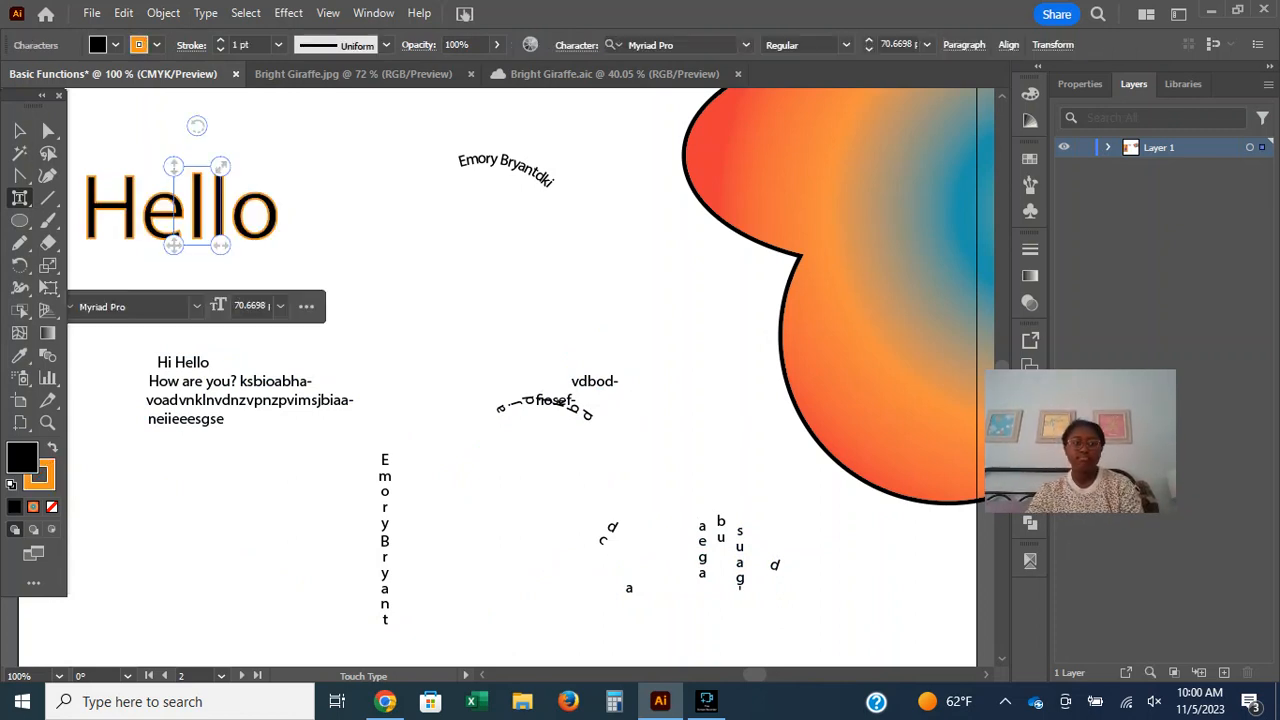
pyautogui.moveTo(197, 208); pyautogui.dragTo(322, 268)
pyautogui.moveTo(235, 213); pyautogui.dragTo(204, 205)
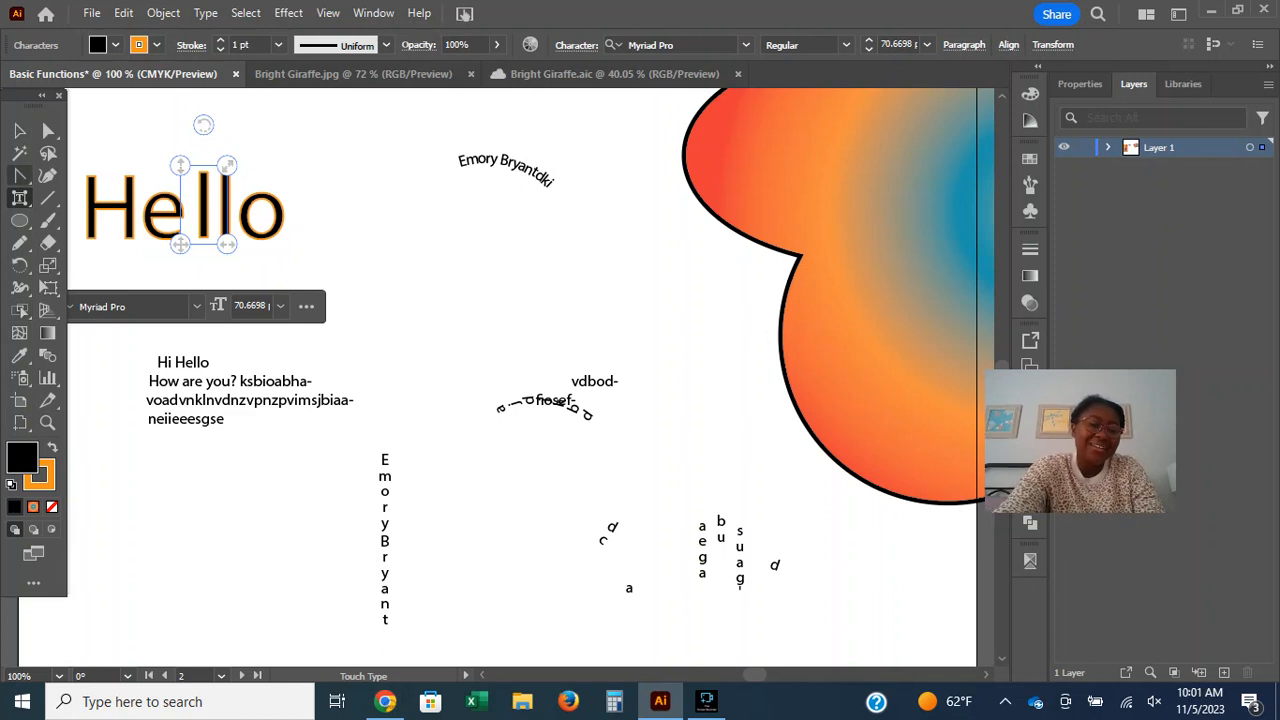
pyautogui.press('Escape')
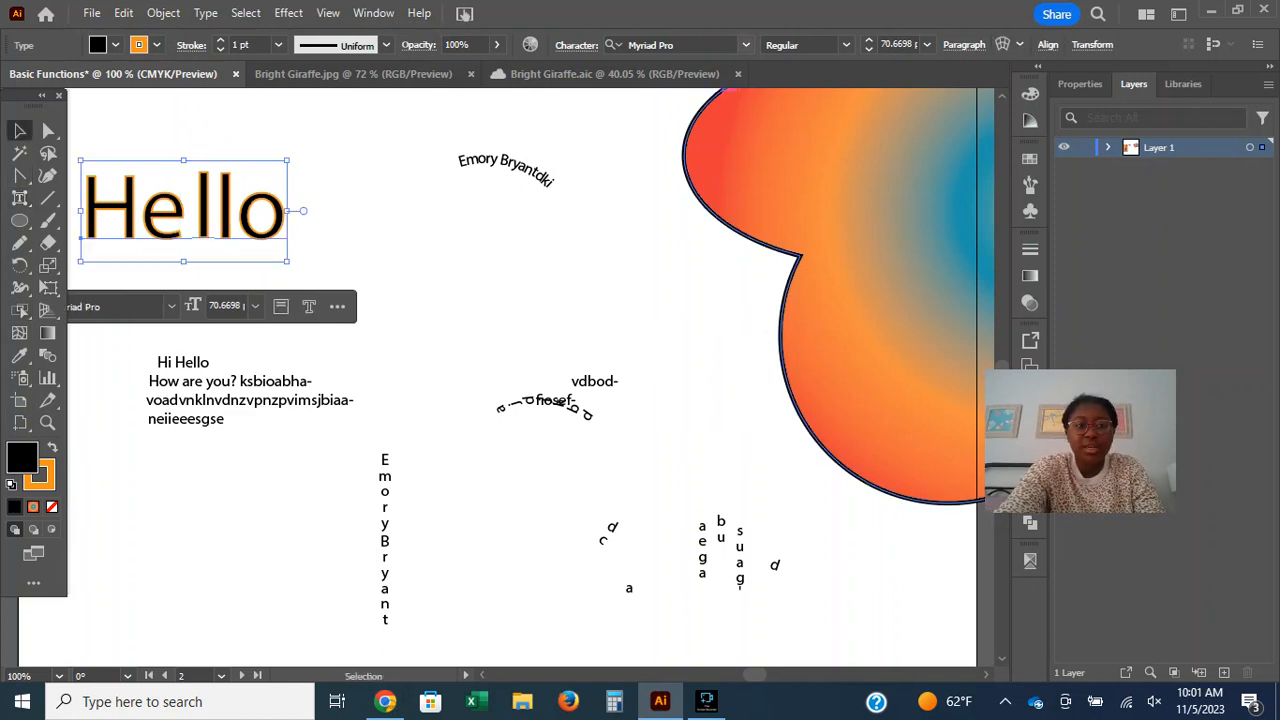
# Filter the font list to activated Adobe Fonts, preview several on the large Hello, and apply Gambado Sans to it.
pyautogui.click(745, 44)
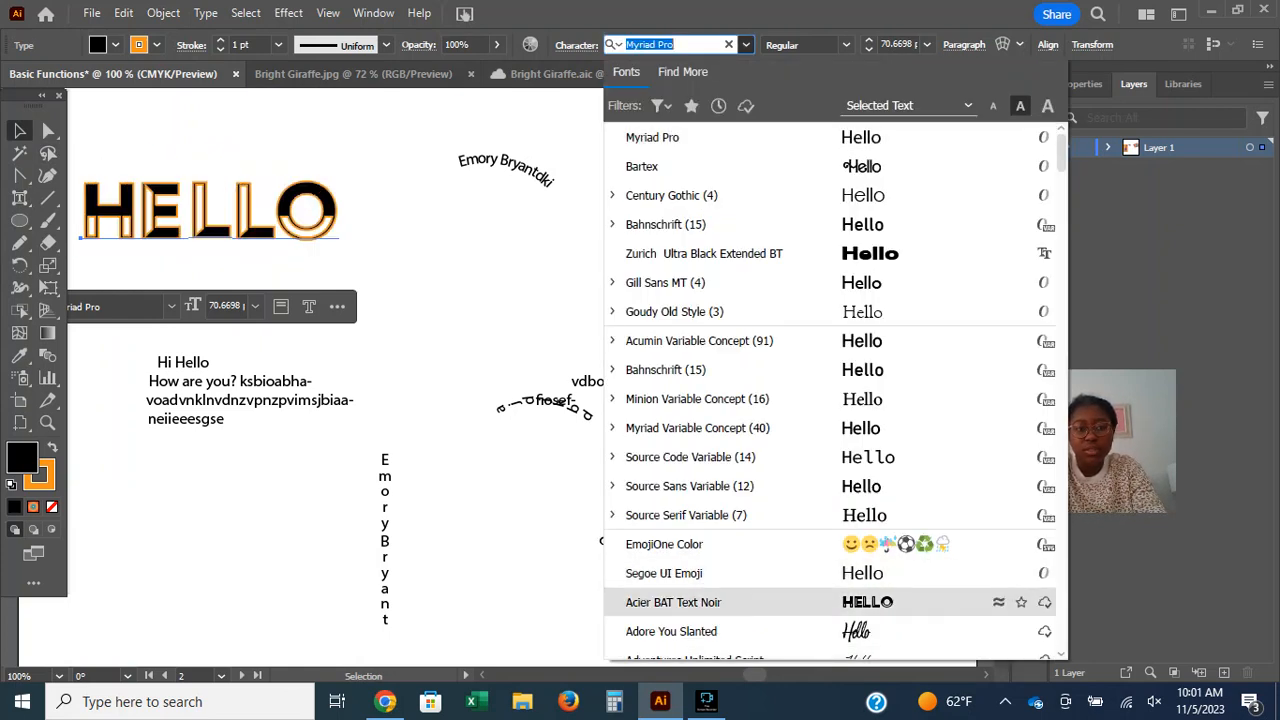
pyautogui.scroll(-1, 800, 602)
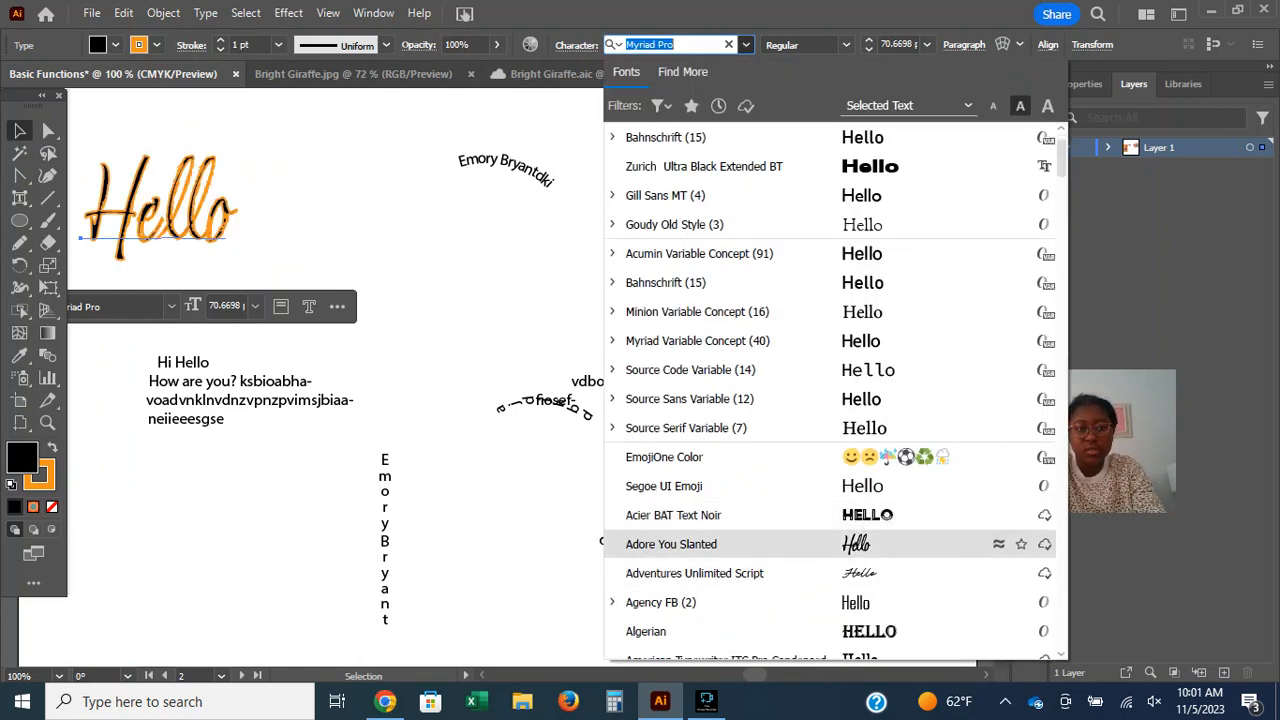
pyautogui.click(745, 105)
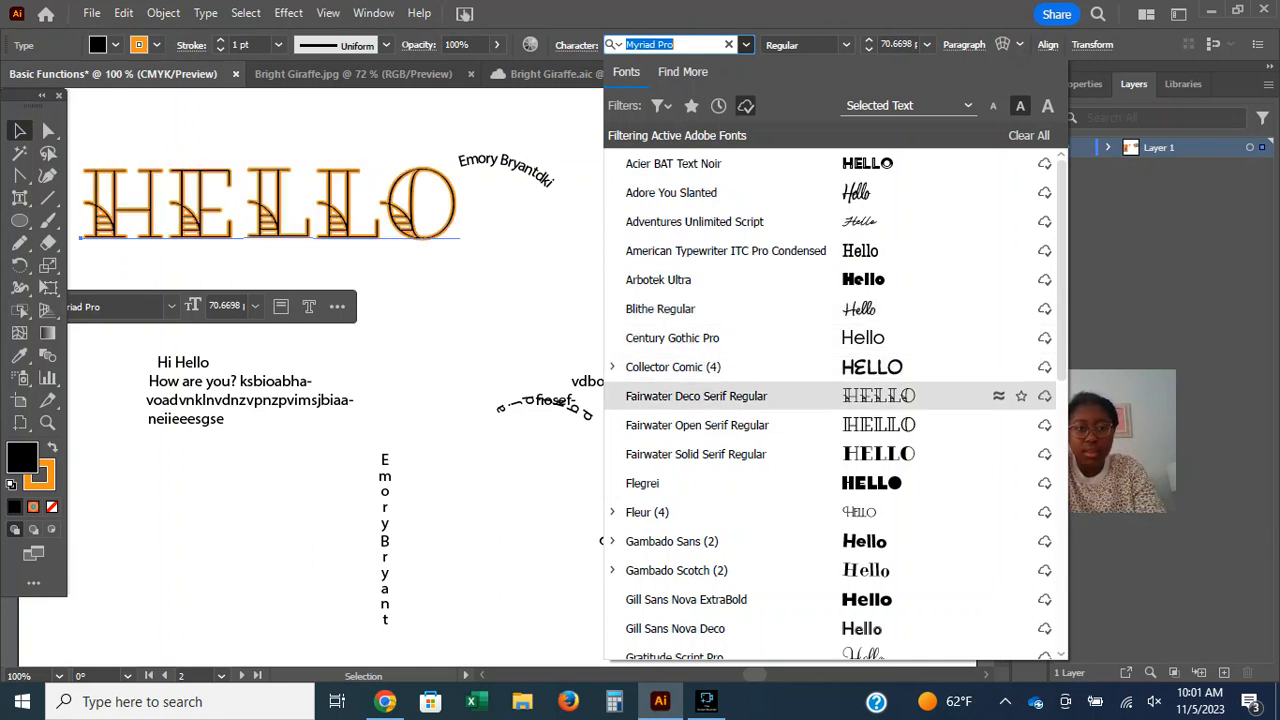
pyautogui.press('Down')
pyautogui.press('Down')
pyautogui.press('Down')
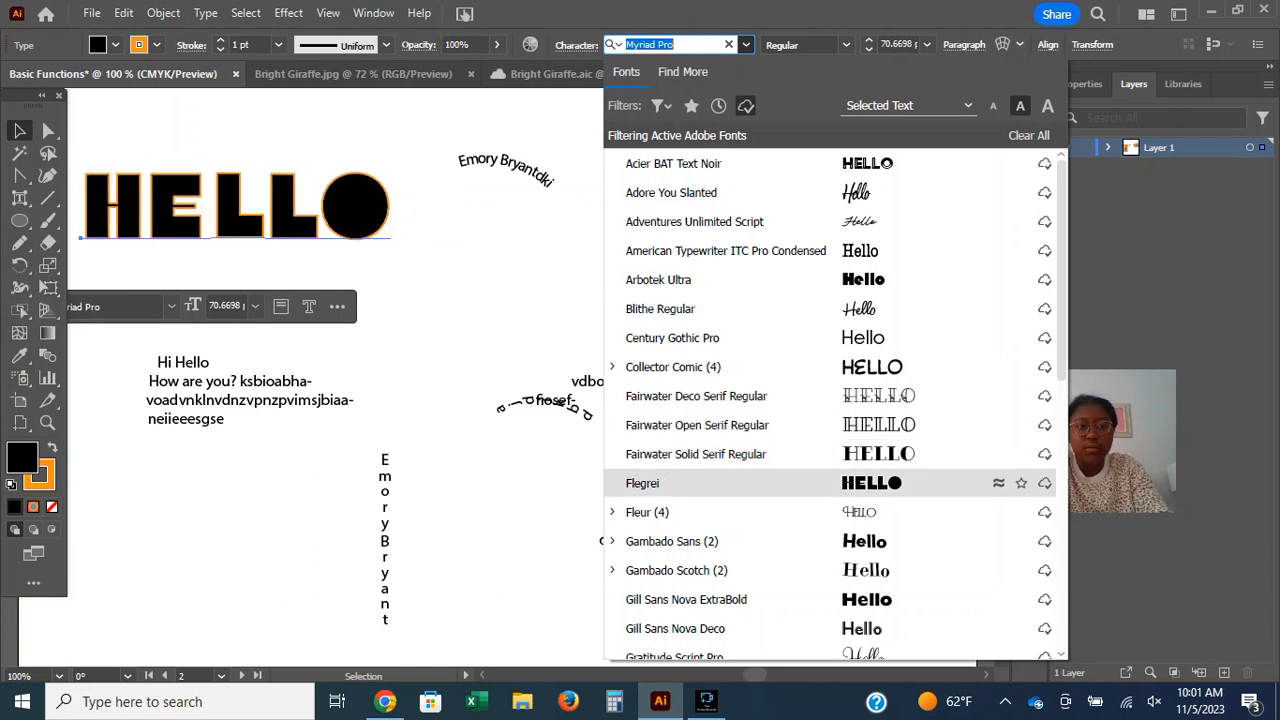
pyautogui.press('Down')
pyautogui.press('Down')
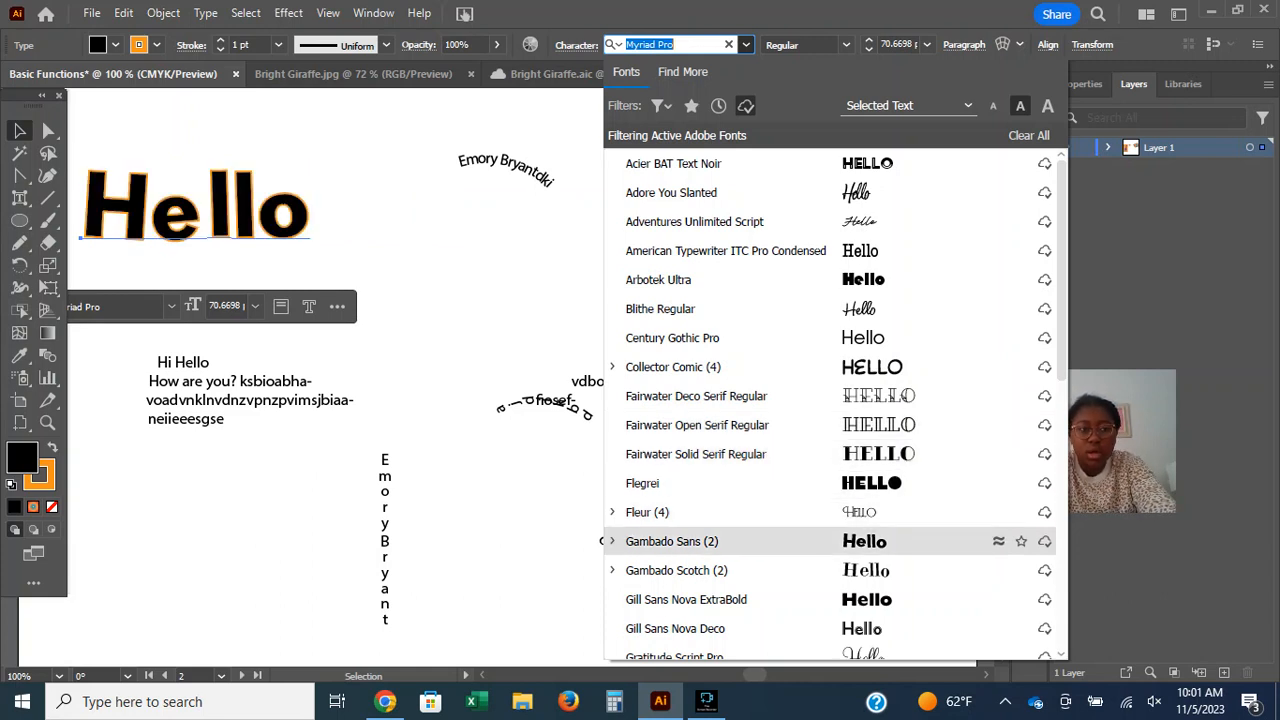
pyautogui.press('Down')
pyautogui.press('Down')
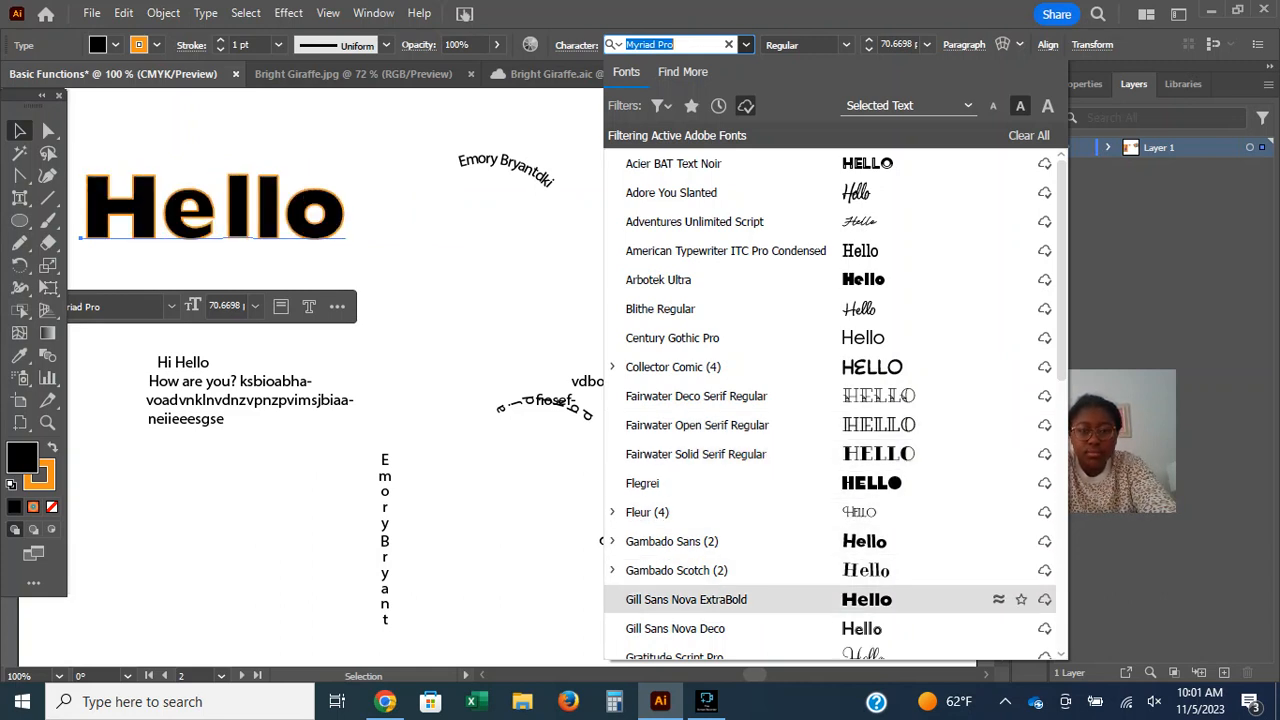
pyautogui.press('Down')
pyautogui.press('Up')
pyautogui.press('Up')
pyautogui.press('Up')
pyautogui.press('Return')
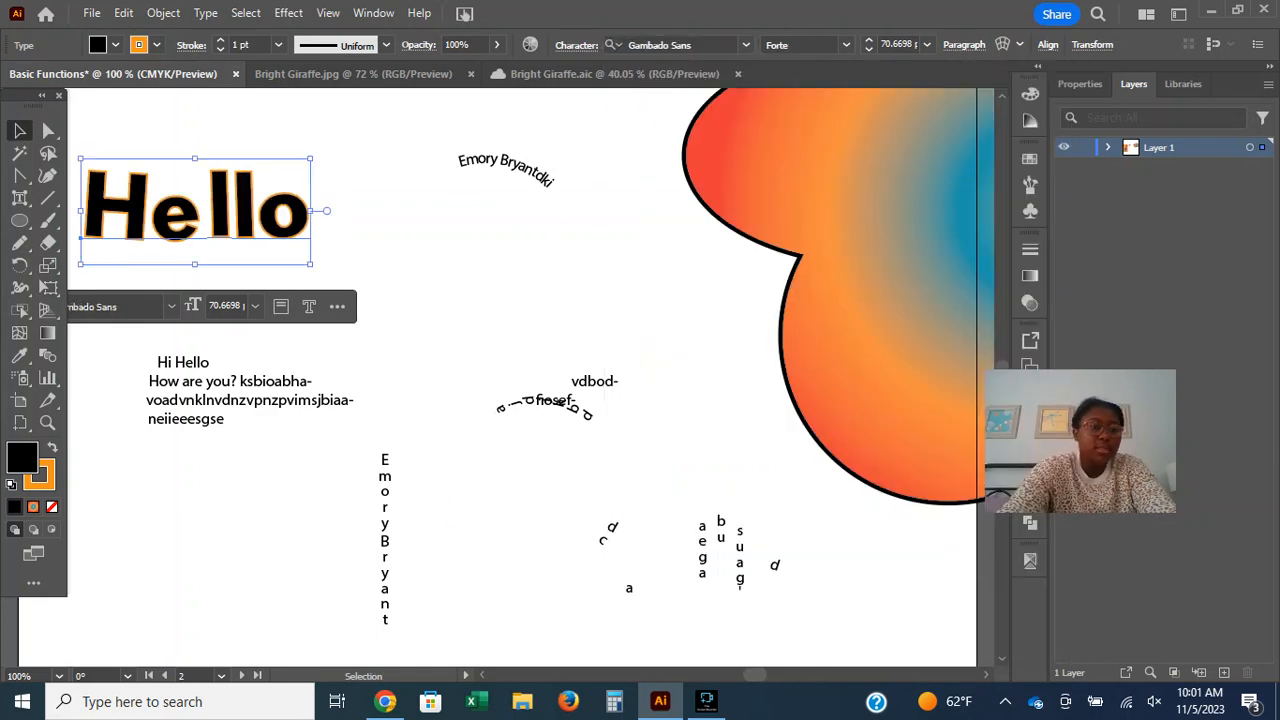
pyautogui.click(450, 300)
# Switch to Adobe's tools guide in the browser, skim past the type tools to the Modify tools section, and return to Illustrator.
pyautogui.click(385, 702)
pyautogui.scroll(-3, 620, 400)
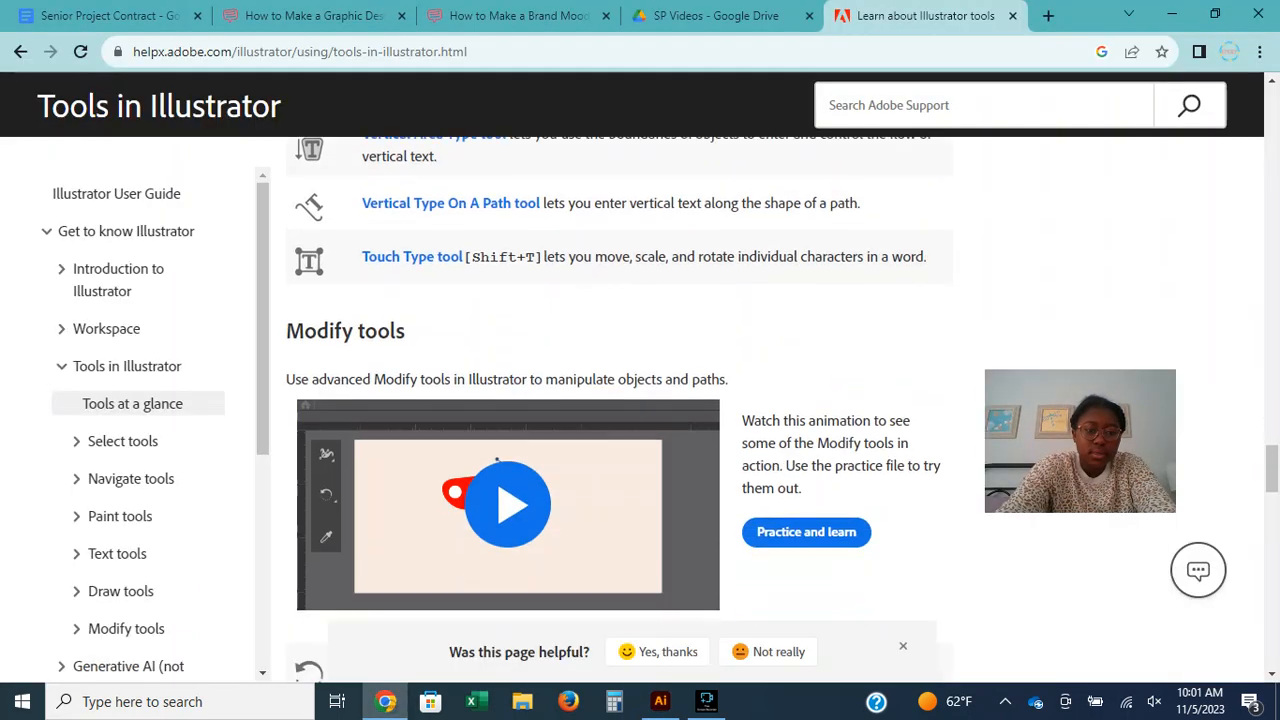
pyautogui.scroll(-5, 620, 400)
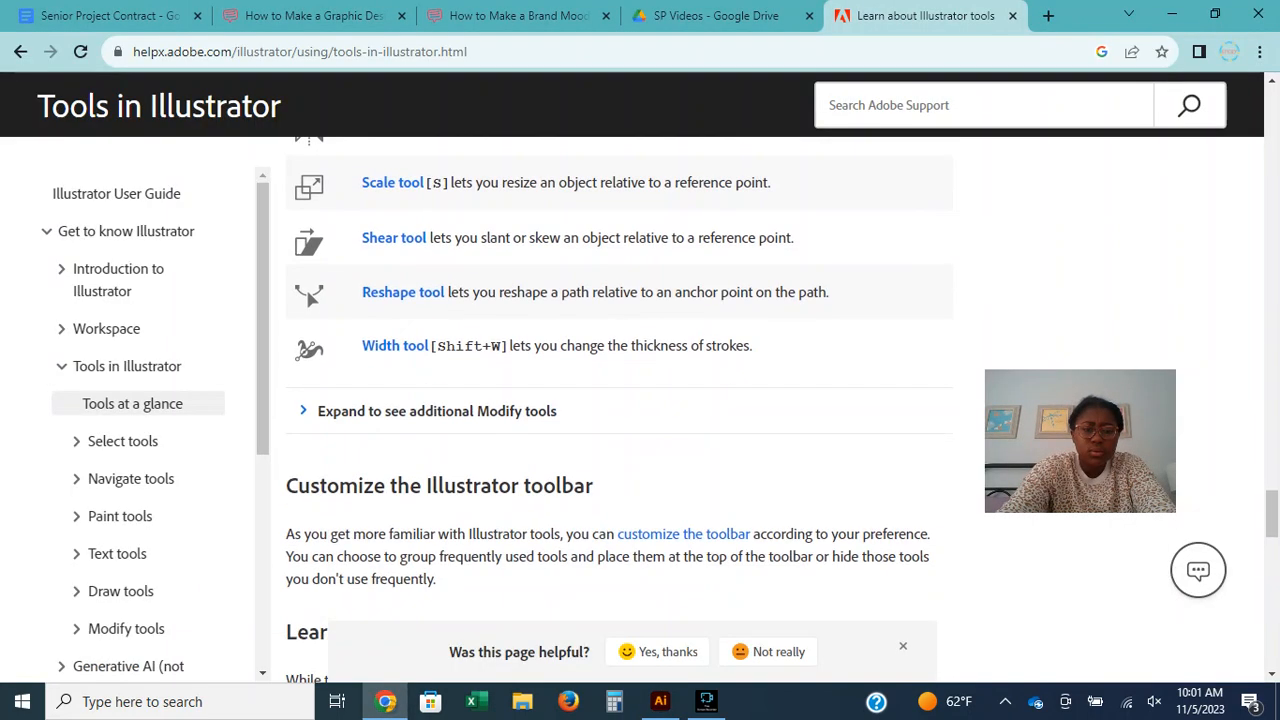
pyautogui.scroll(2, 620, 400)
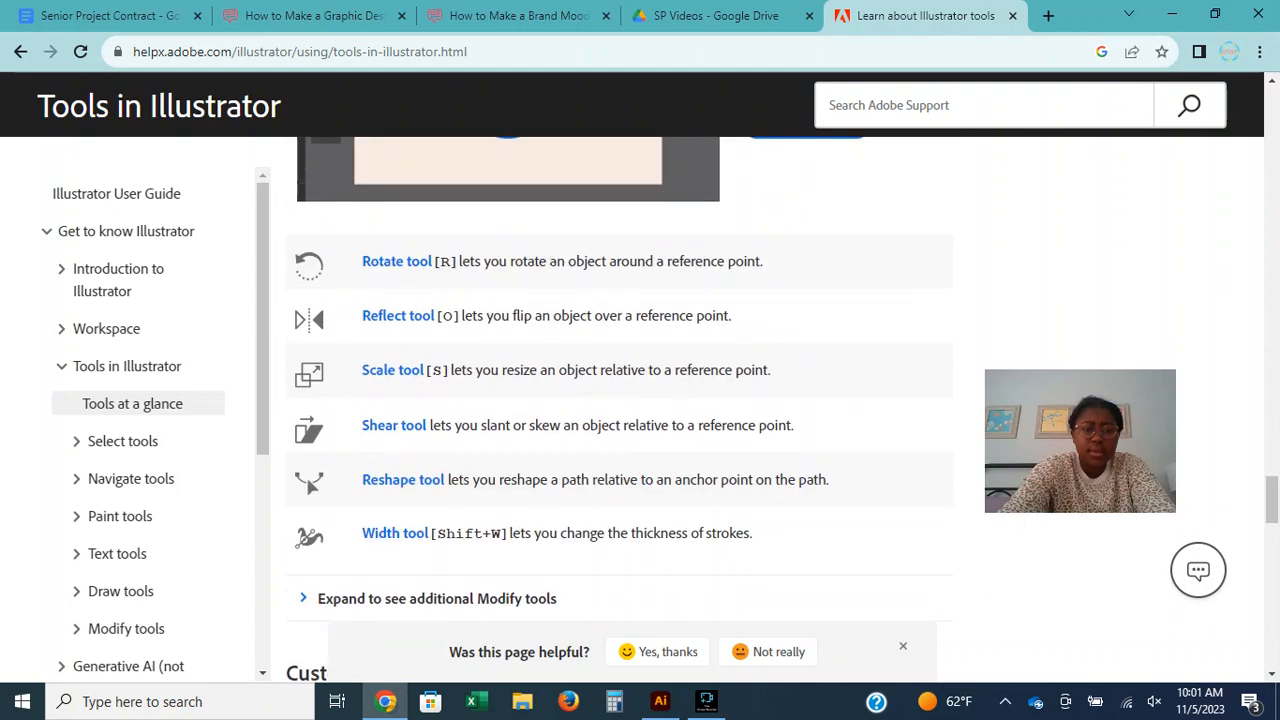
pyautogui.click(660, 701)
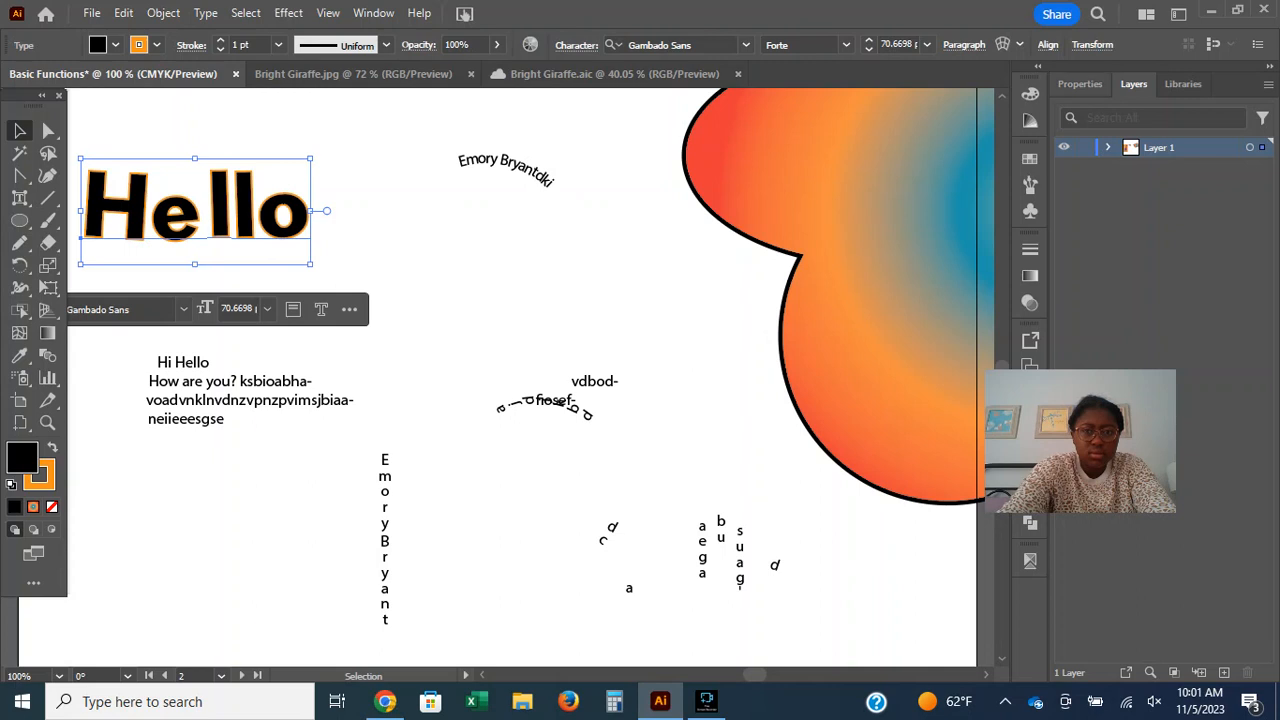
# Set the paragraph alignment of the large Hello to justified with the last line aligned right.
pyautogui.click(964, 45)
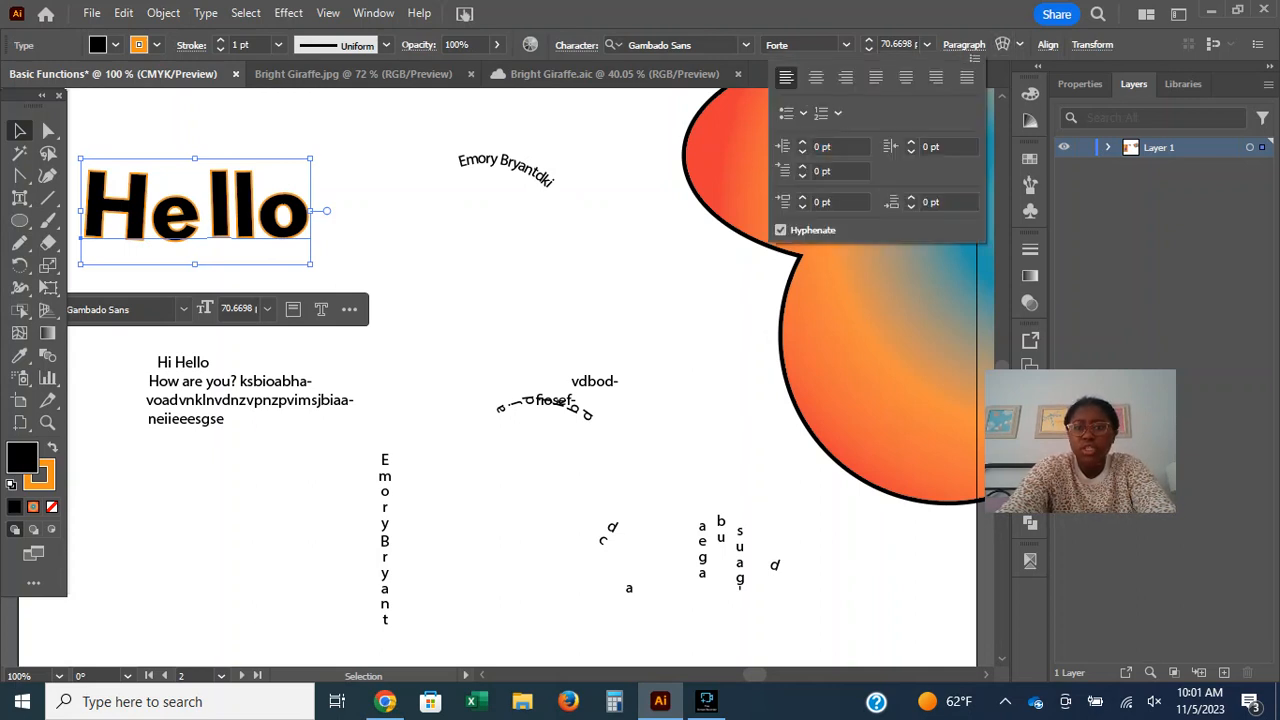
pyautogui.click(964, 45)
pyautogui.click(964, 45)
pyautogui.click(936, 77)
pyautogui.click(964, 45)
pyautogui.click(964, 45)
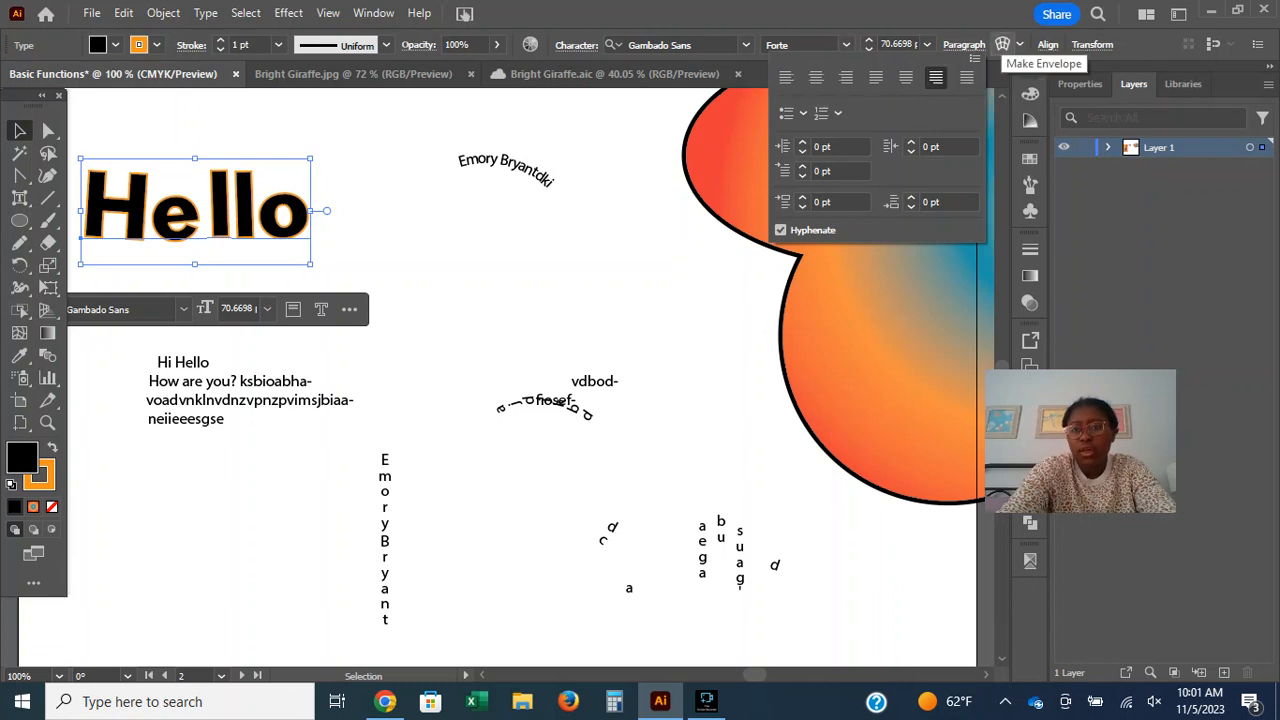
# Review the envelope options Make With Warp and Make With Mesh for the Hello text, then deselect it.
pyautogui.click(1020, 45)
pyautogui.click(1020, 45)
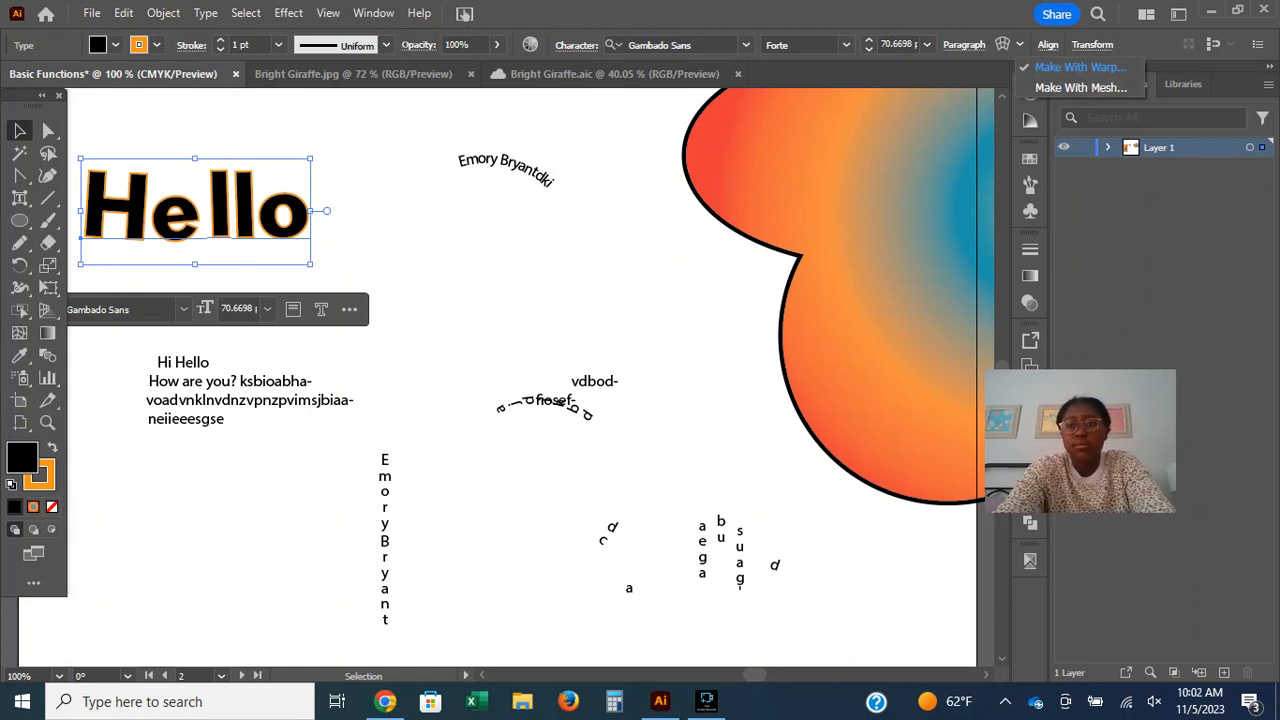
pyautogui.click(1003, 45)
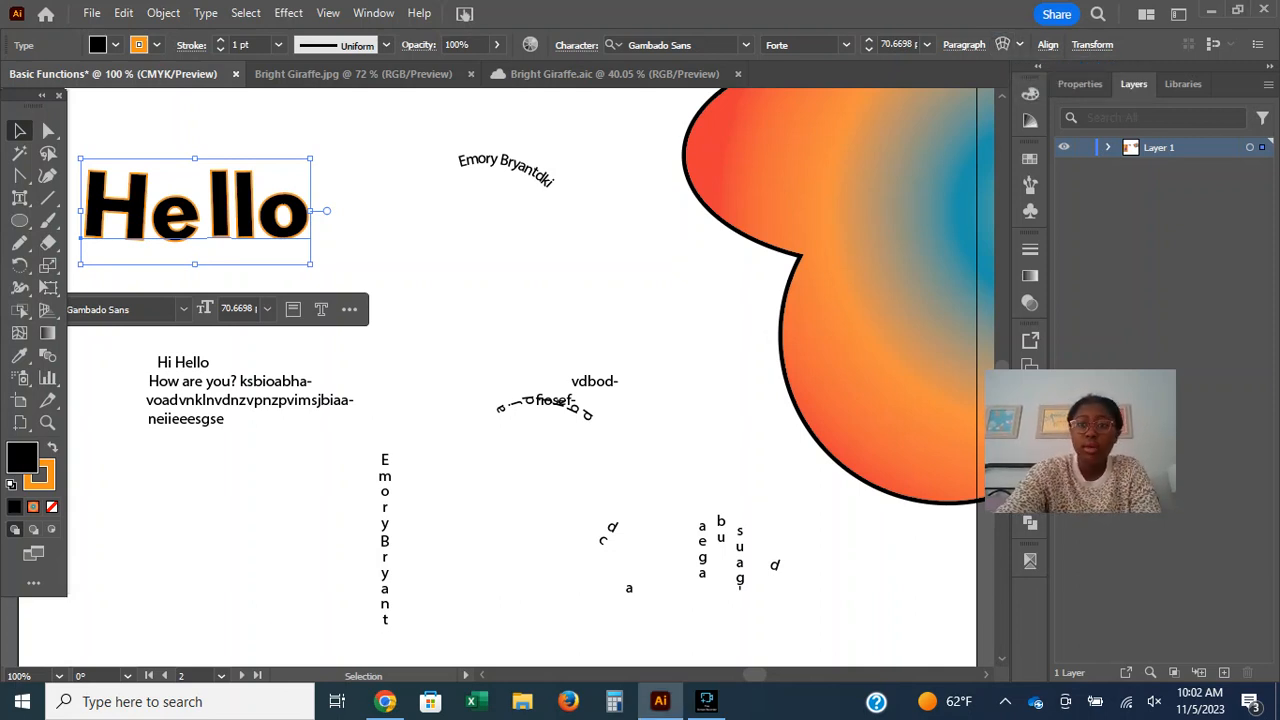
pyautogui.click(1092, 44)
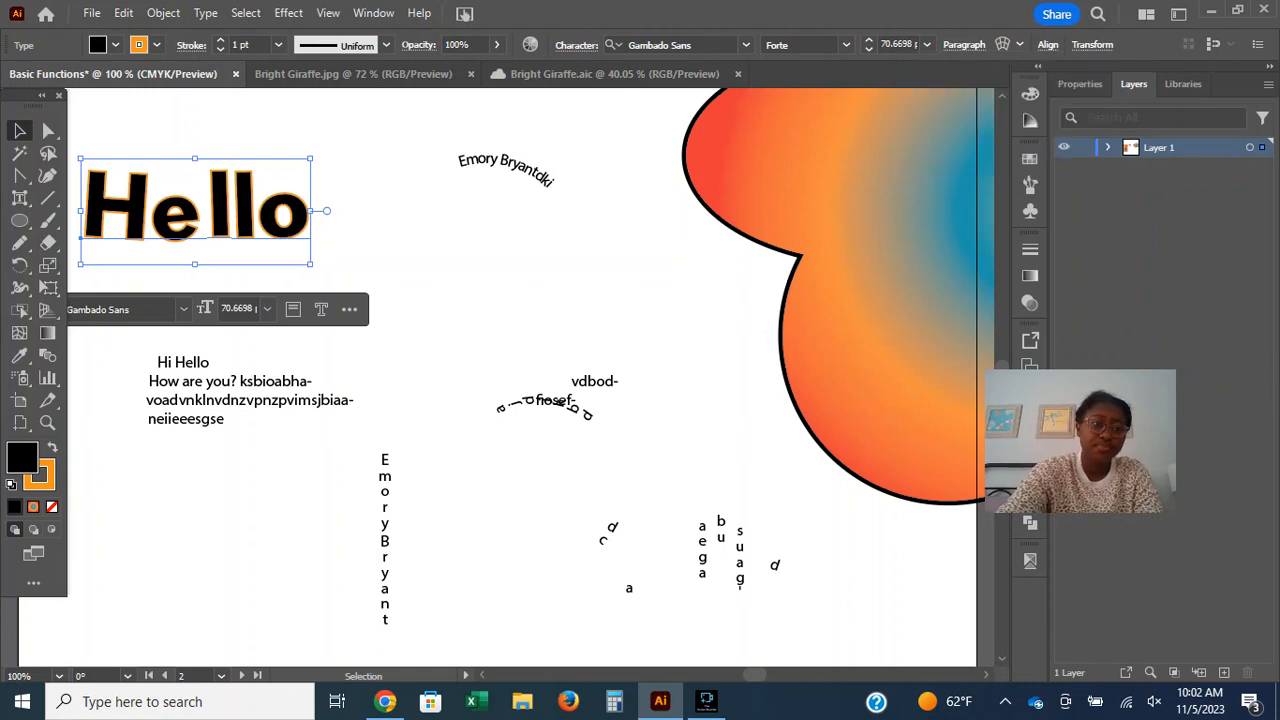
pyautogui.click(413, 320)
pyautogui.click(449, 134)
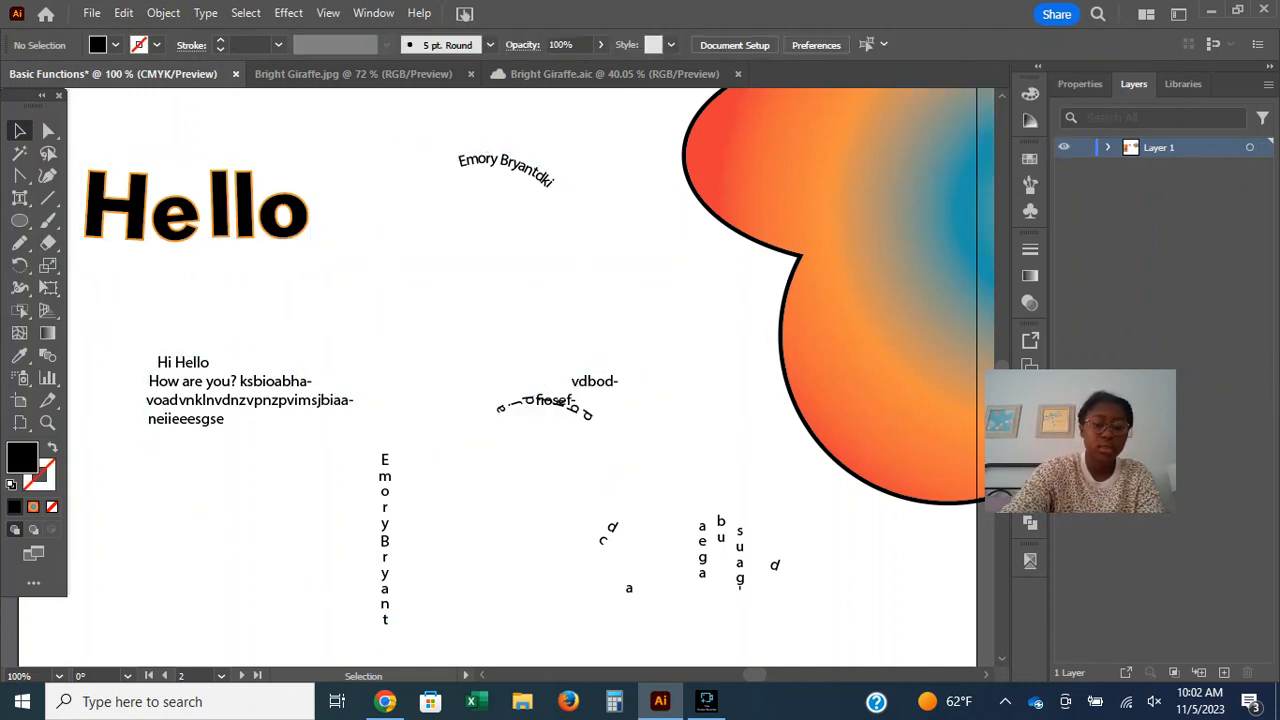
# Navigate to the small blank artboard beside the giraffe artboard and frame it at 300% zoom.
pyautogui.hotkey('ctrl', '-')
pyautogui.hotkey('ctrl', '-')
pyautogui.hotkey('ctrl', '-')
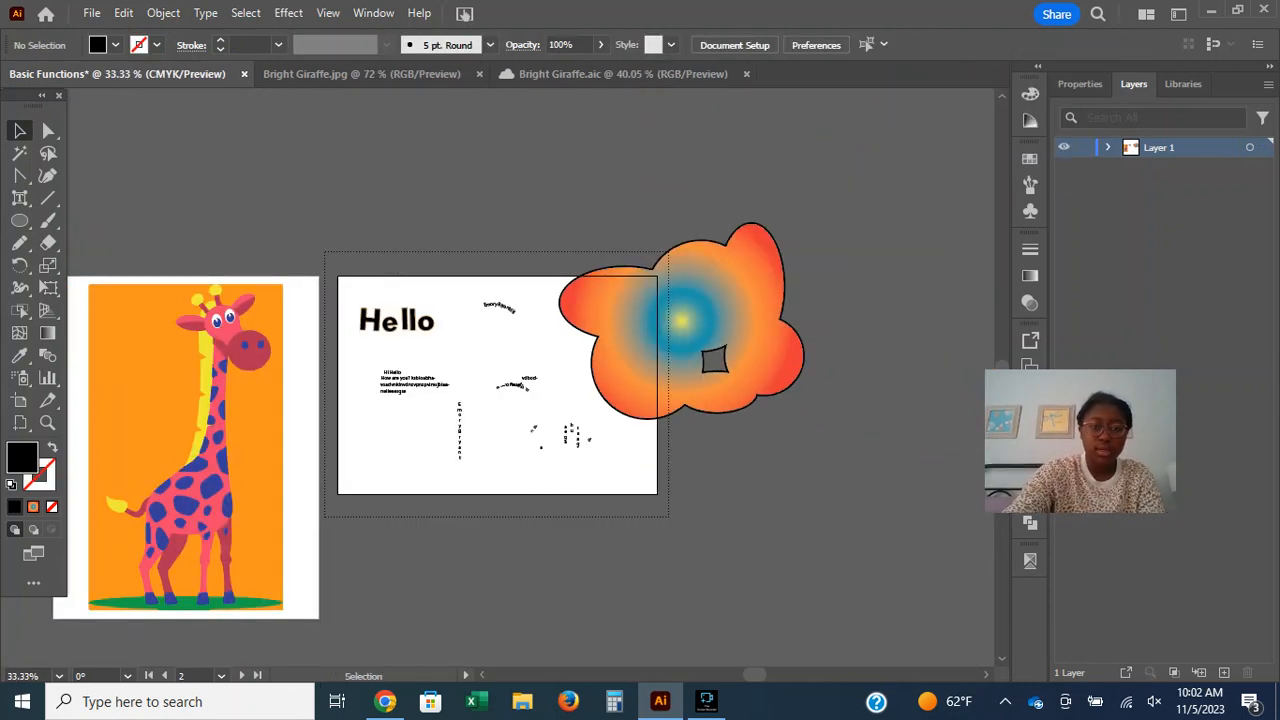
pyautogui.moveTo(755, 675)
pyautogui.mouseDown()
pyautogui.moveTo(730, 675)
pyautogui.moveTo(761, 675)
pyautogui.mouseUp()
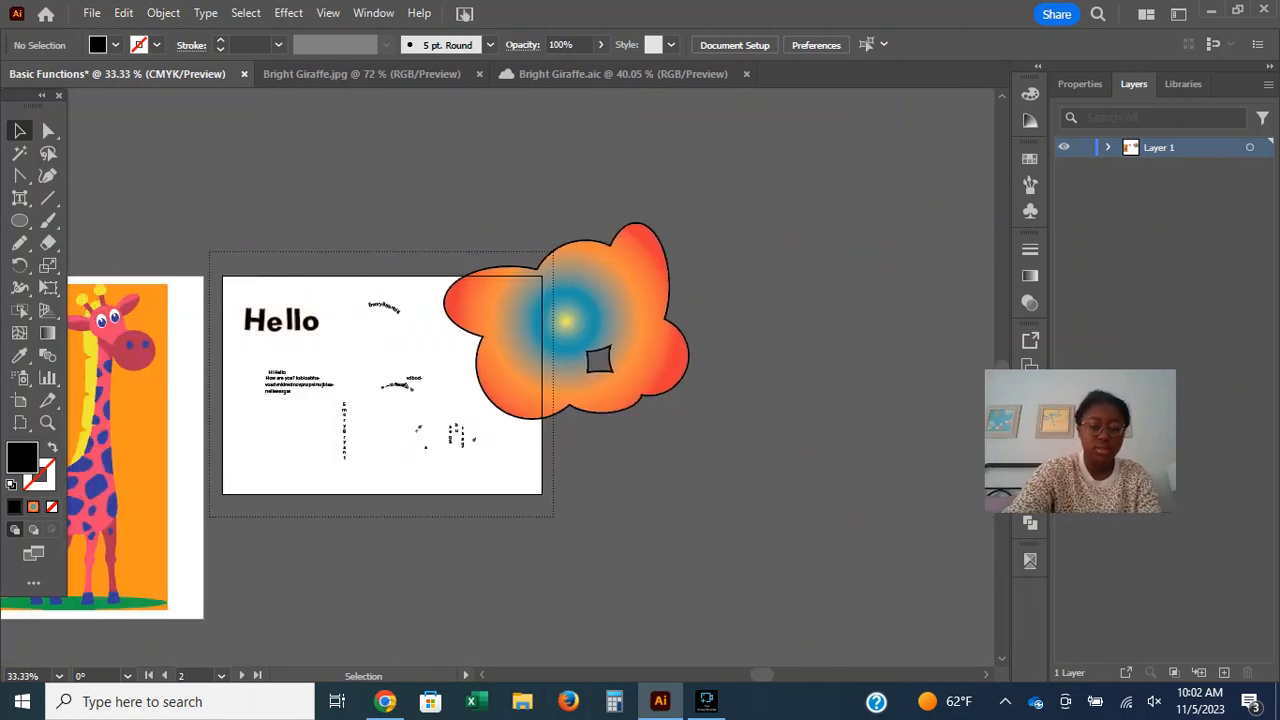
pyautogui.hotkey('ctrl', '+')
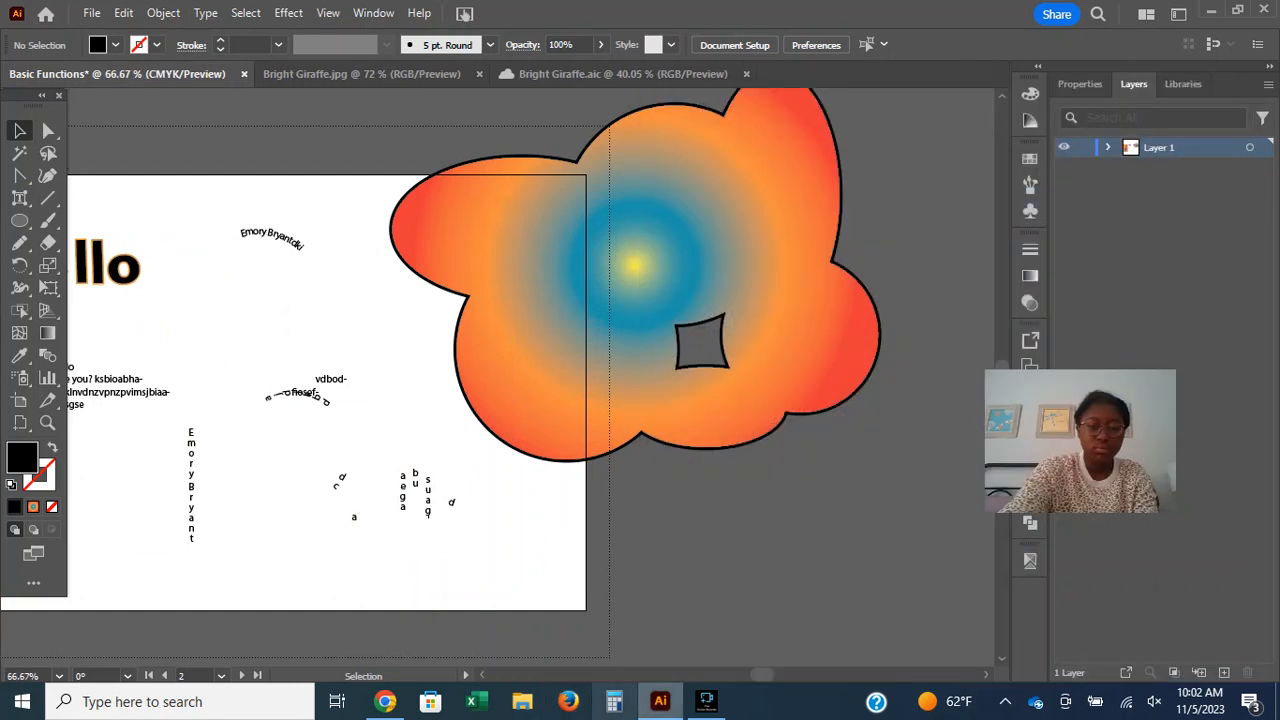
pyautogui.moveTo(762, 675); pyautogui.dragTo(755, 675)
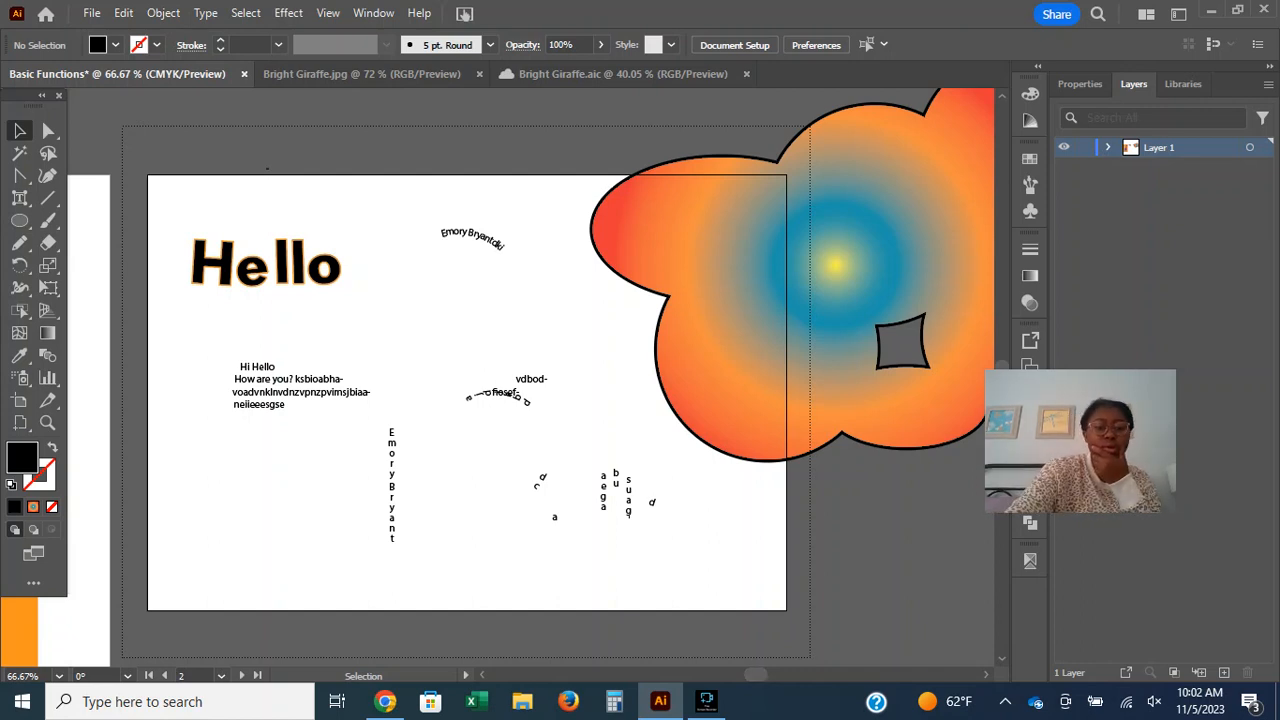
pyautogui.hscroll(-10, 530, 378)
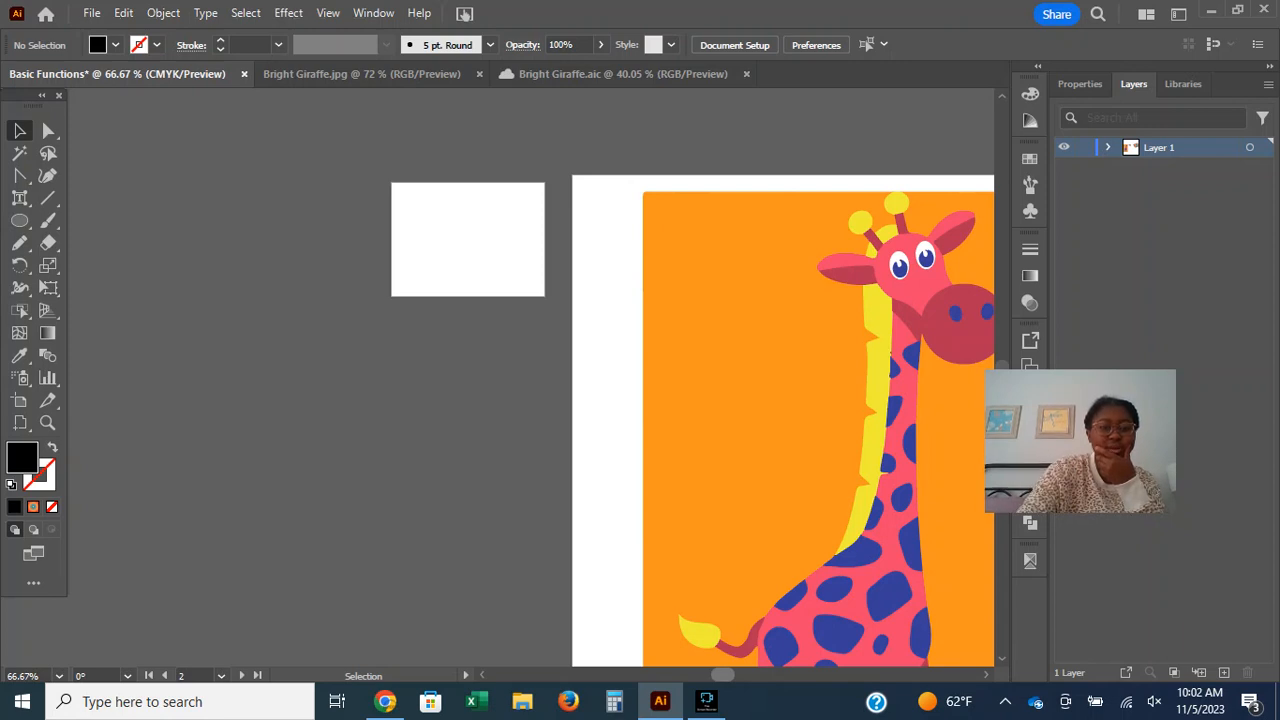
pyautogui.hotkey('ctrl', '+')
pyautogui.hotkey('ctrl', '+')
pyautogui.hotkey('ctrl', '+')
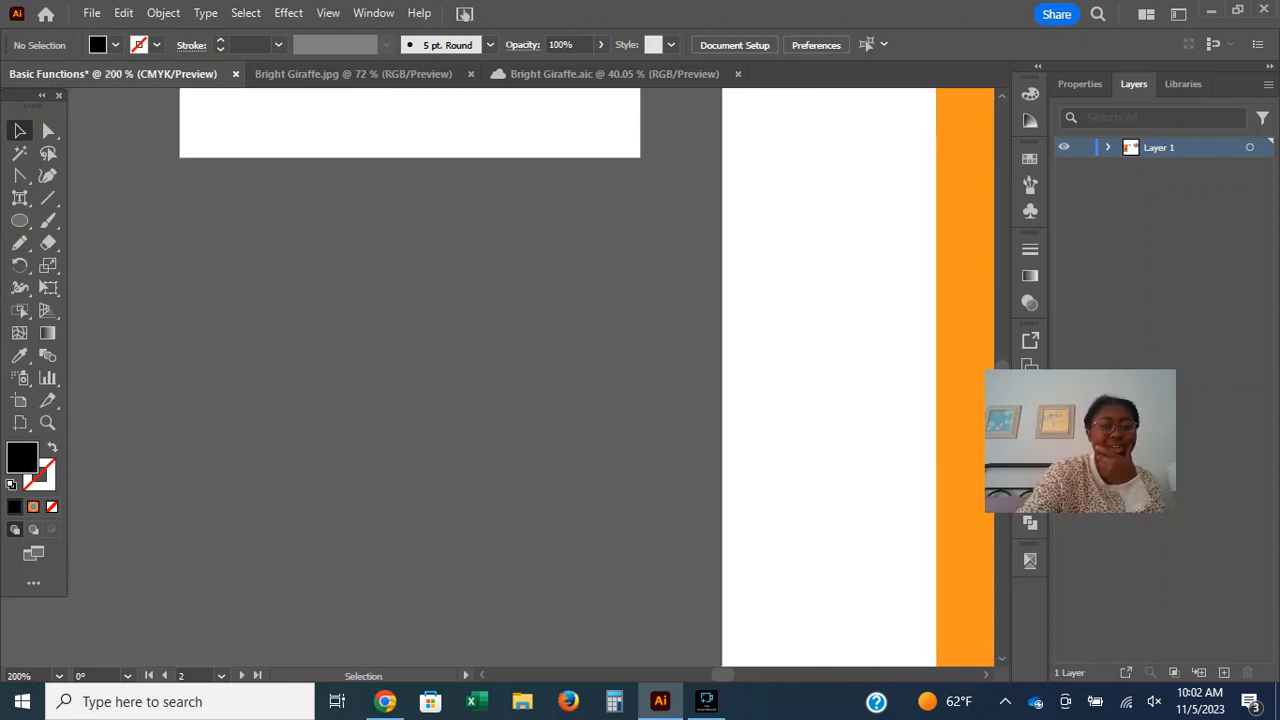
pyautogui.hotkey('ctrl', '+')
pyautogui.hotkey('ctrl', '+')
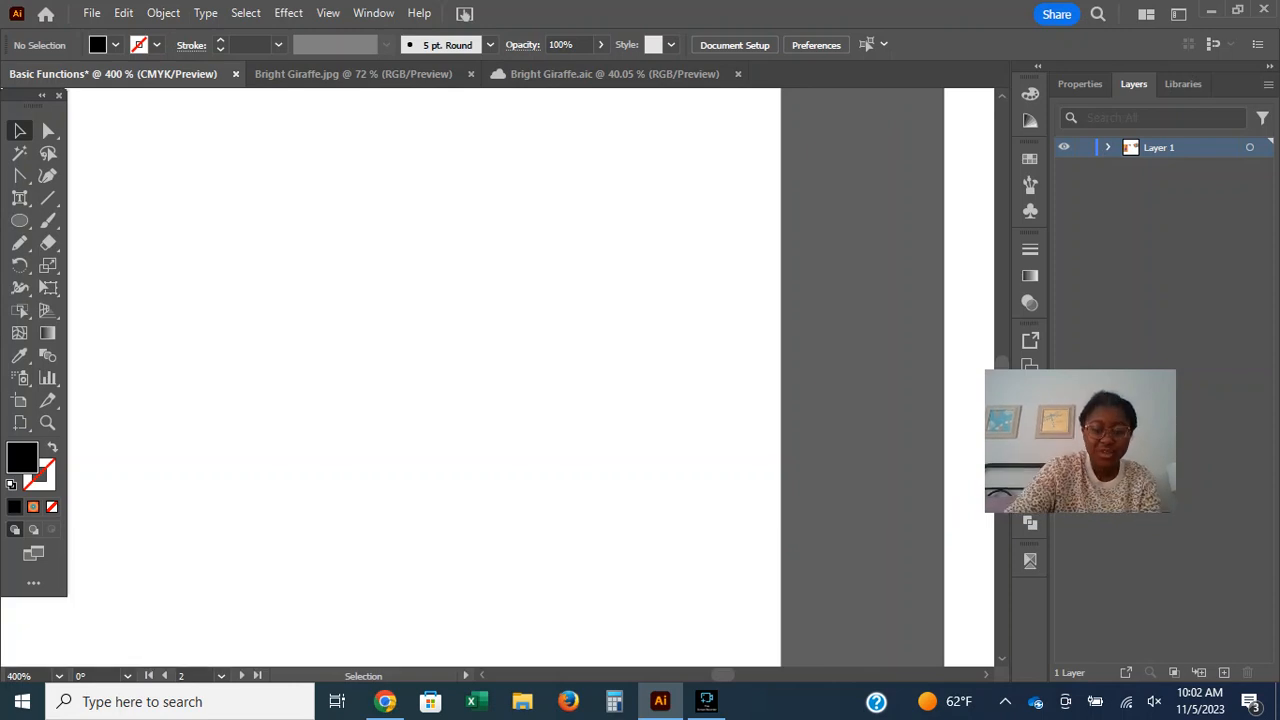
pyautogui.hotkey('ctrl', '-')
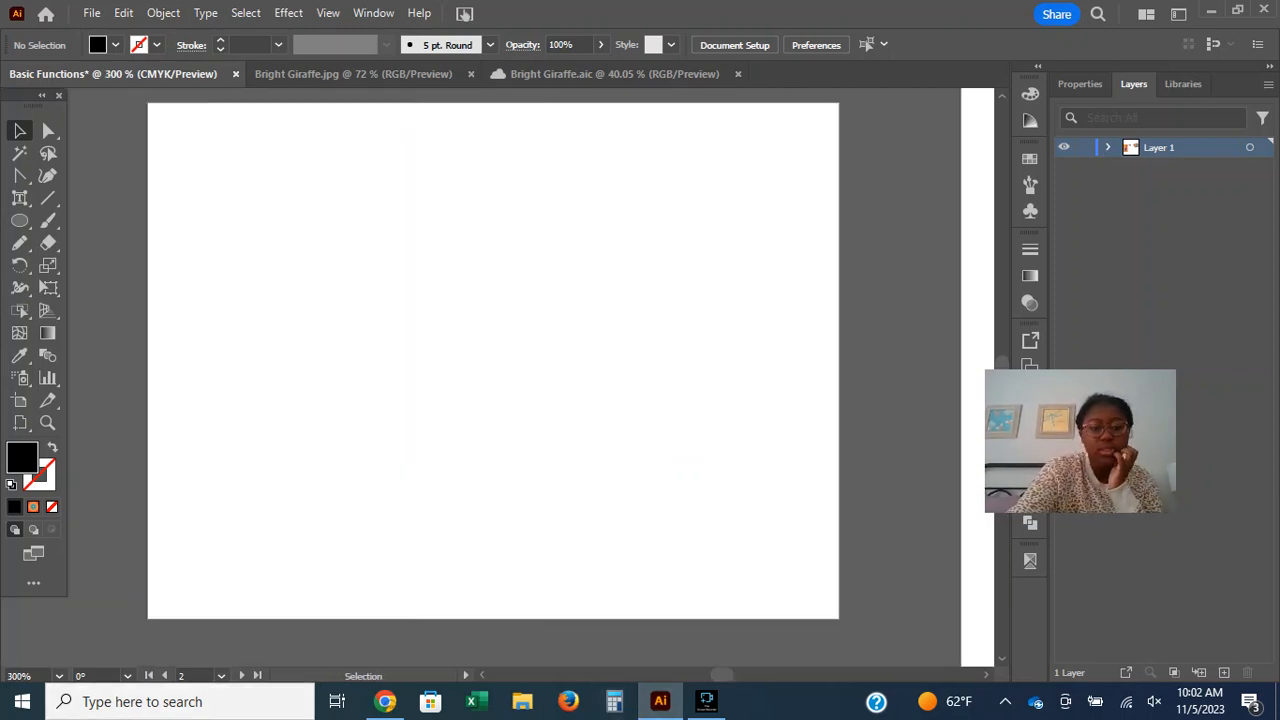
# Read the Rotate, Reflect, Scale, Shear, Reshape and Width tool descriptions in Adobe's browser guide and return to Illustrator.
pyautogui.click(385, 701)
pyautogui.scroll(1, 640, 400)
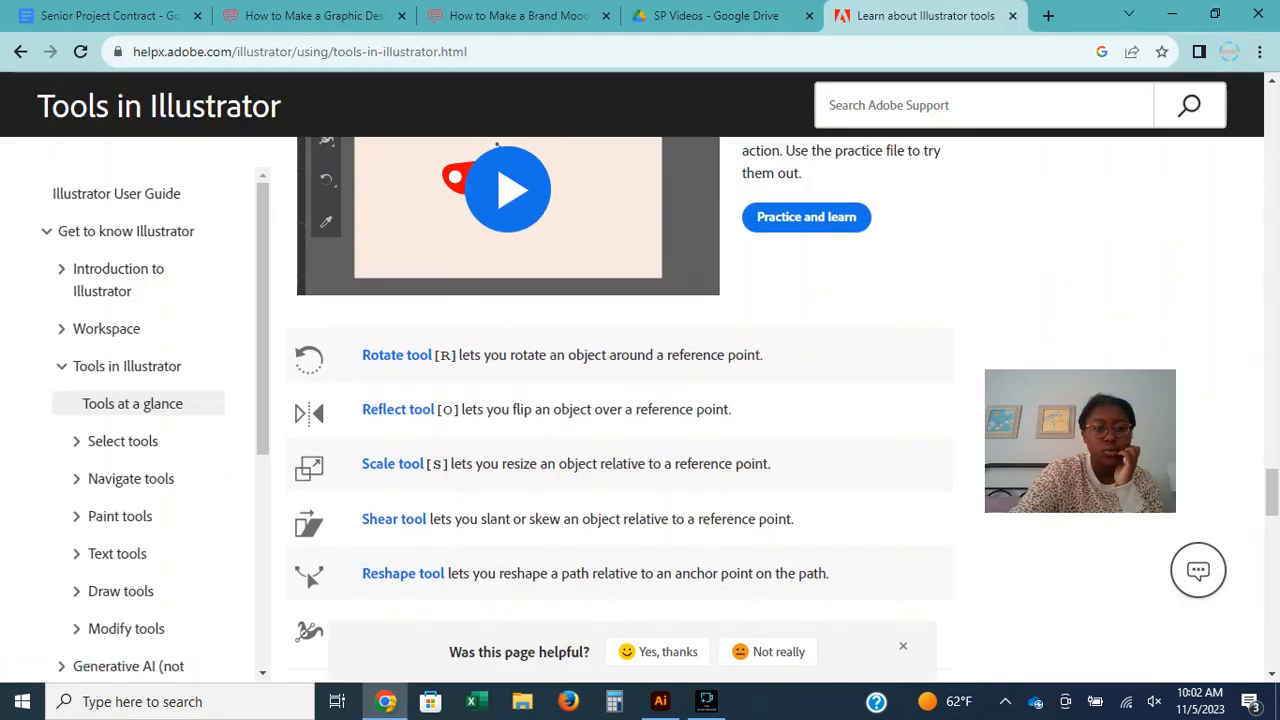
pyautogui.scroll(-1, 620, 400)
pyautogui.scroll(-1, 620, 400)
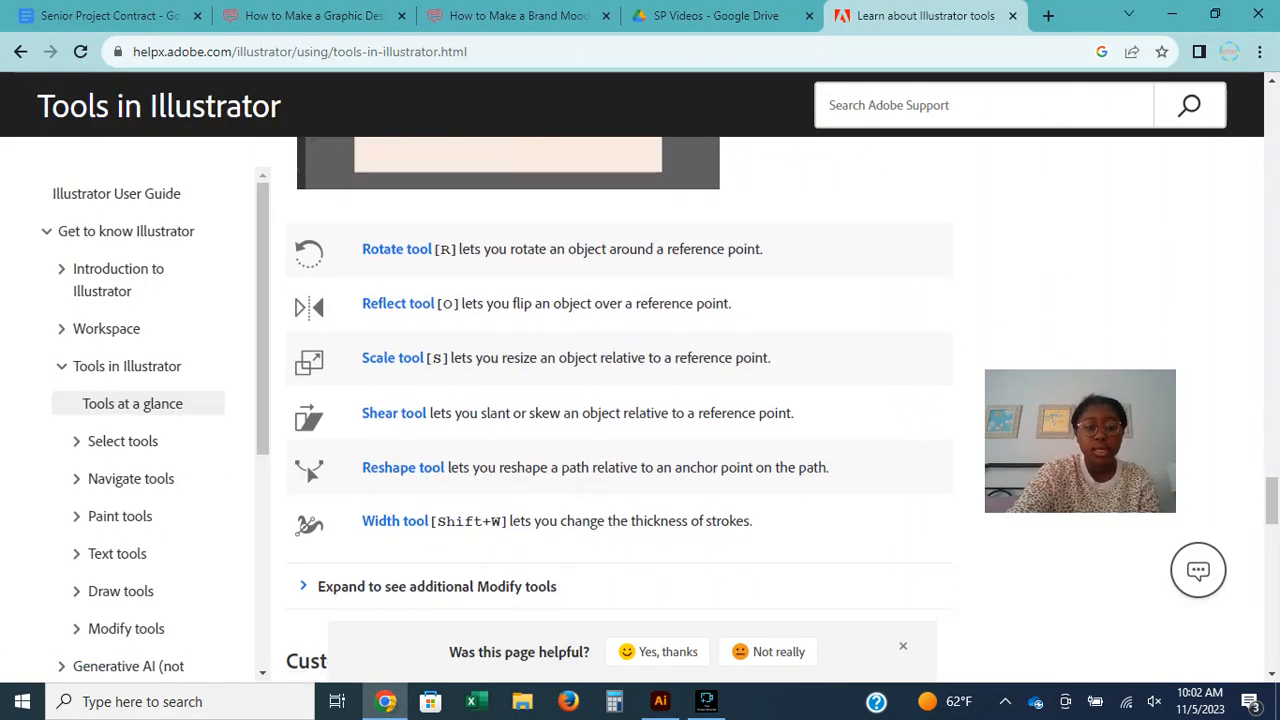
pyautogui.scroll(1, 620, 400)
pyautogui.scroll(1, 620, 400)
pyautogui.scroll(-1, 620, 400)
pyautogui.scroll(1, 620, 400)
pyautogui.scroll(-1, 620, 400)
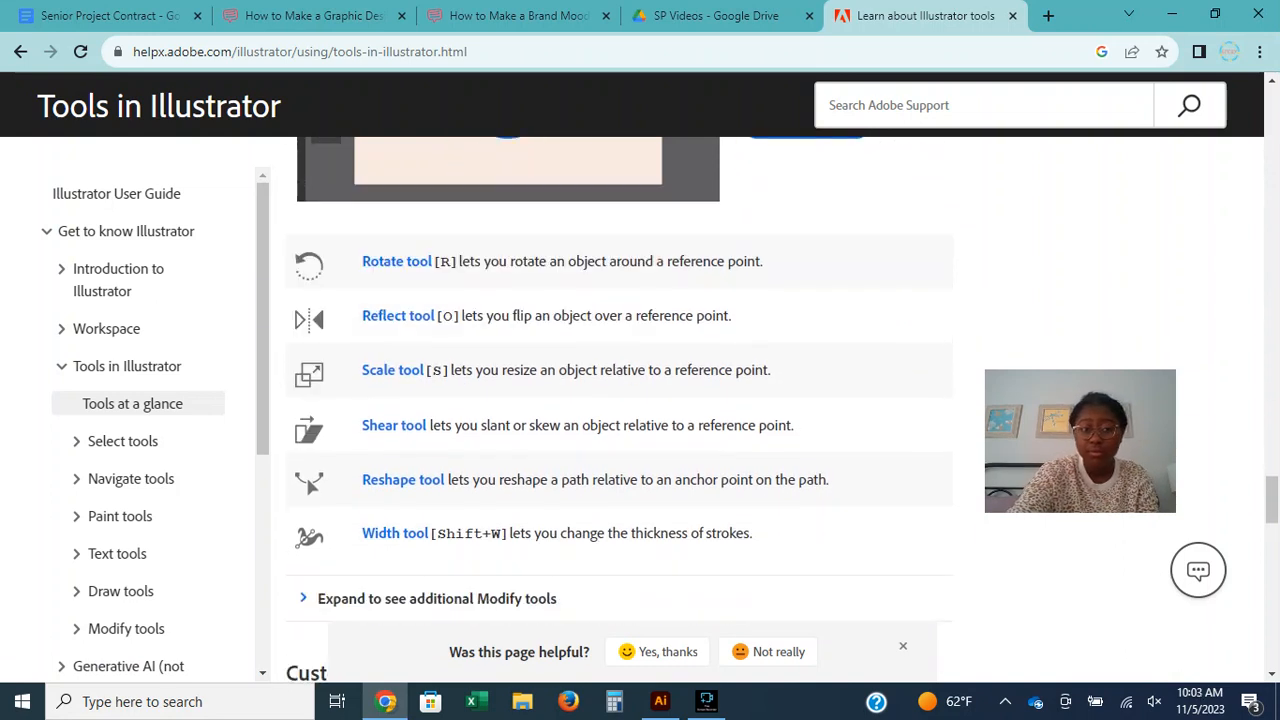
pyautogui.moveTo(660, 701)
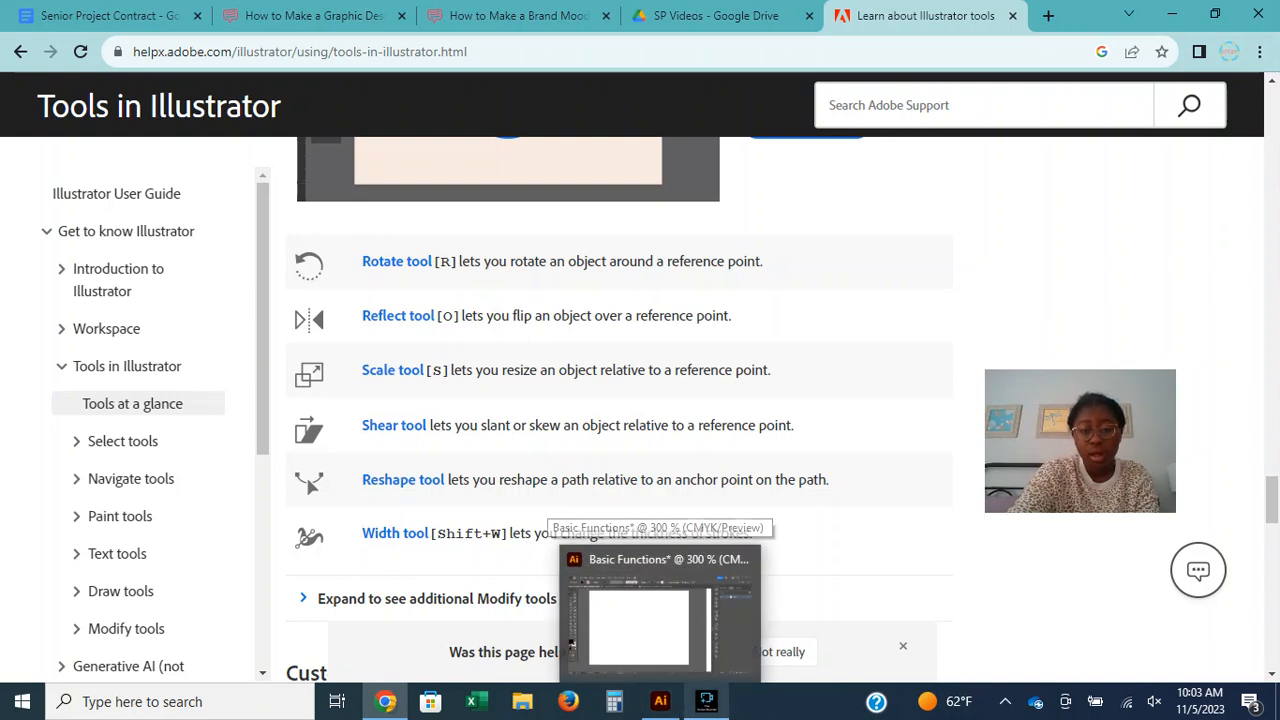
pyautogui.click(650, 615)
# Choose the Star tool and set it to no fill with the multicolour radial gradient as the stroke.
pyautogui.moveTo(19, 220); pyautogui.dragTo(60, 310)
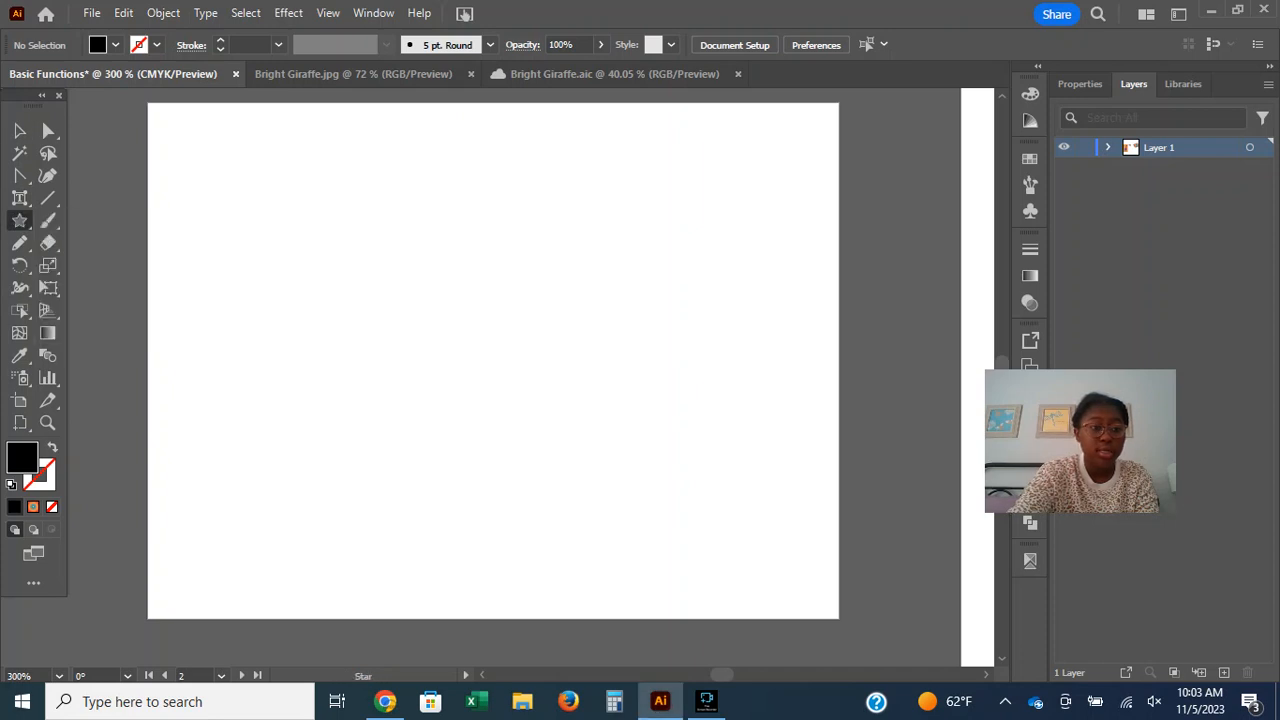
pyautogui.click(52, 447)
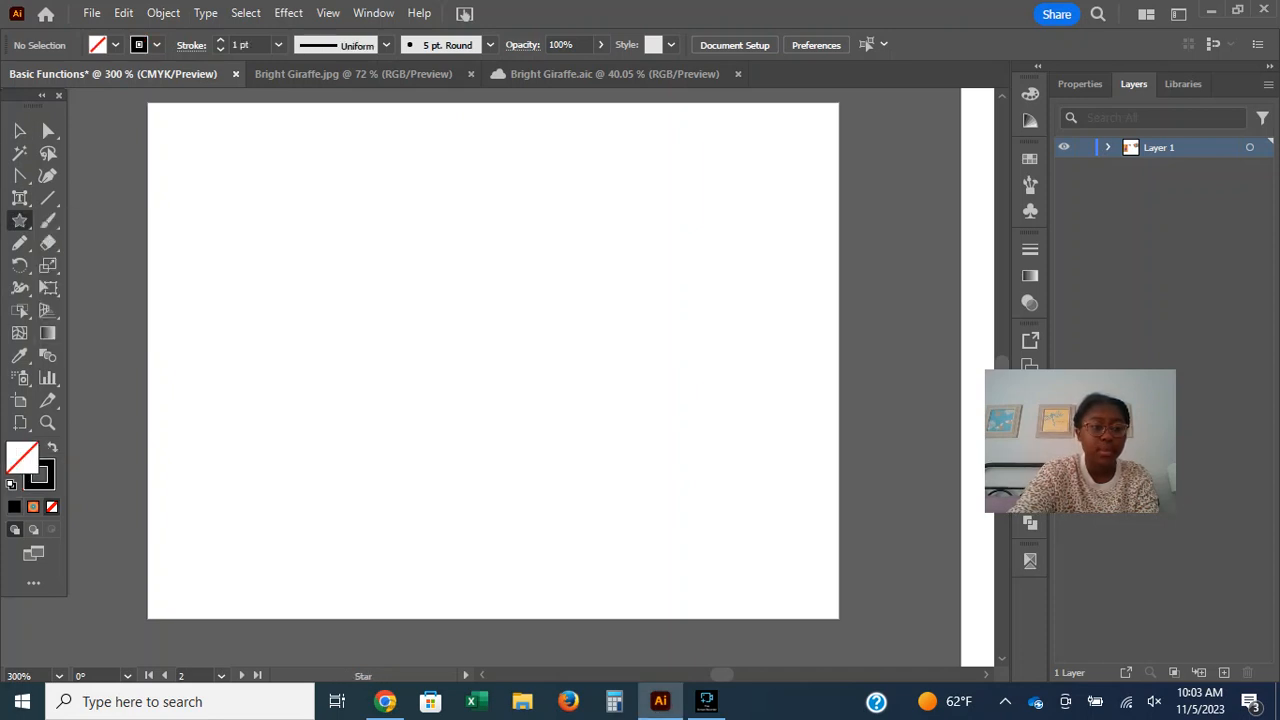
pyautogui.click(33, 507)
pyautogui.hotkey('shift', 'x')
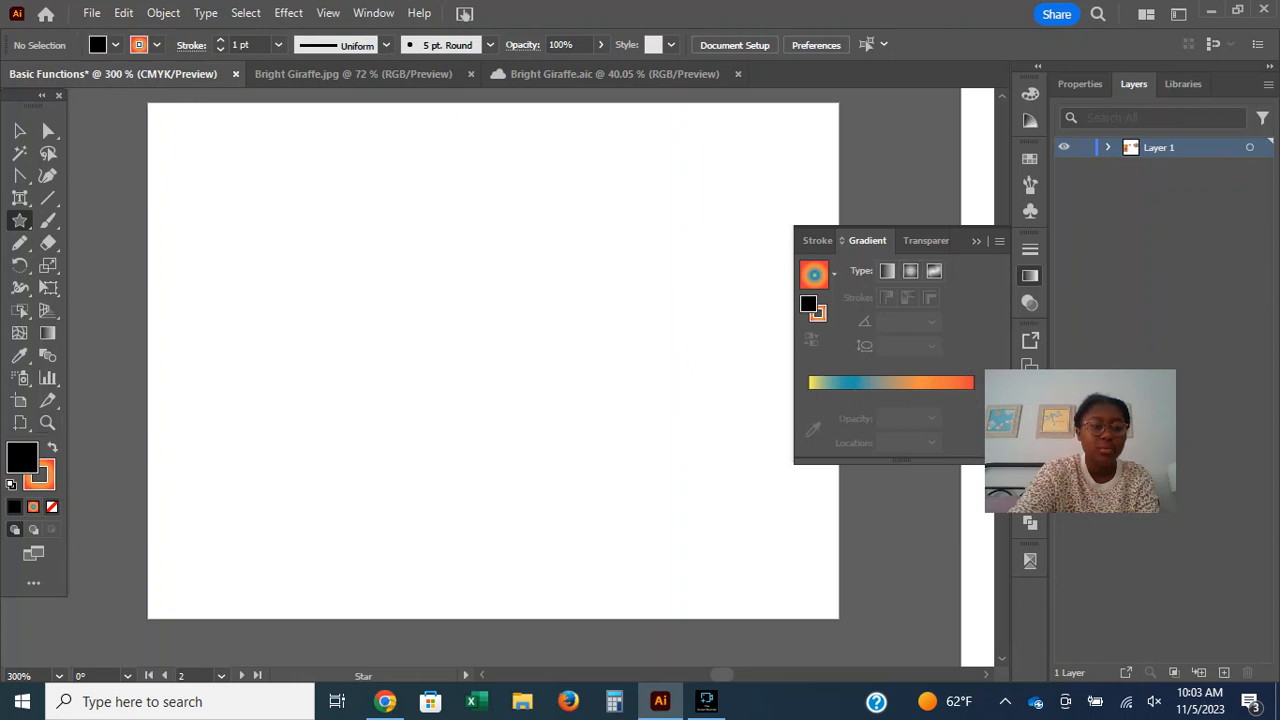
pyautogui.click(52, 506)
# Draw a large upright five-pointed star on the blank artboard and move it so it sits fully inside.
pyautogui.moveTo(274, 205)
pyautogui.mouseDown()
pyautogui.moveTo(455, 312)
pyautogui.moveTo(545, 405)
pyautogui.moveTo(322, 316)
pyautogui.moveTo(293, 288)
pyautogui.mouseUp()
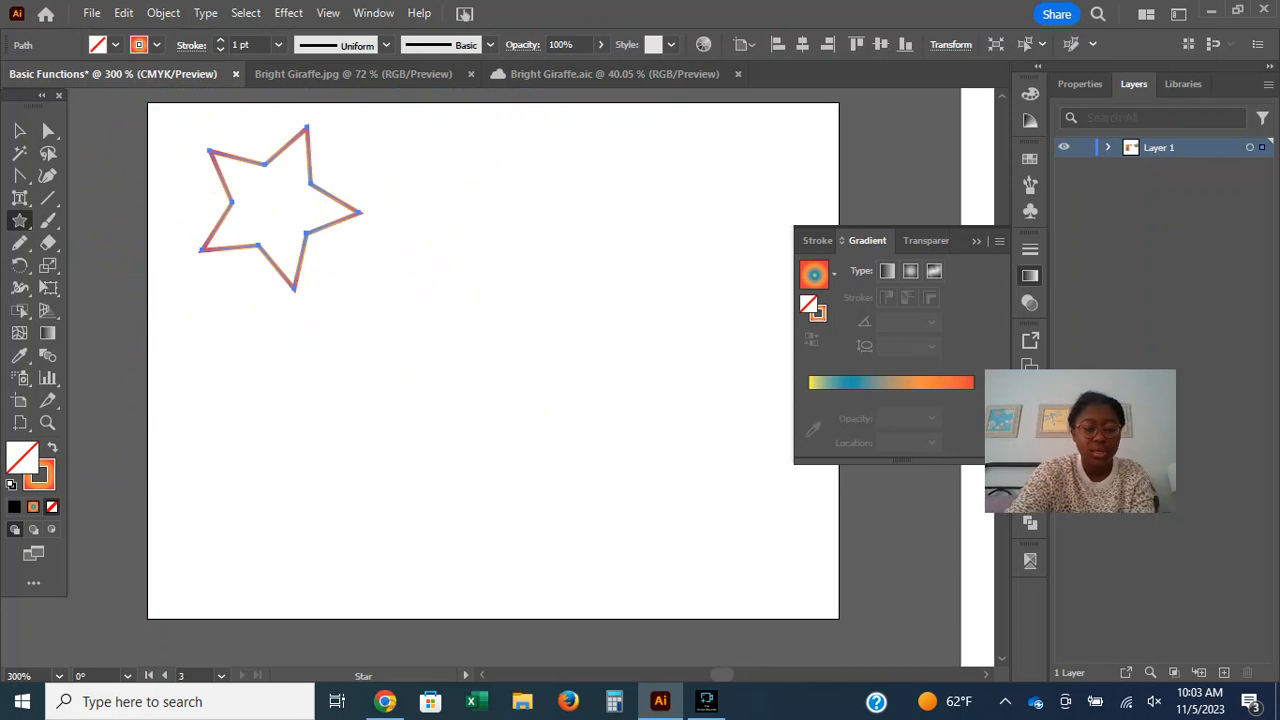
pyautogui.hotkey('ctrl', 'z')
pyautogui.moveTo(341, 245); pyautogui.dragTo(470, 365)
pyautogui.click(19, 131)
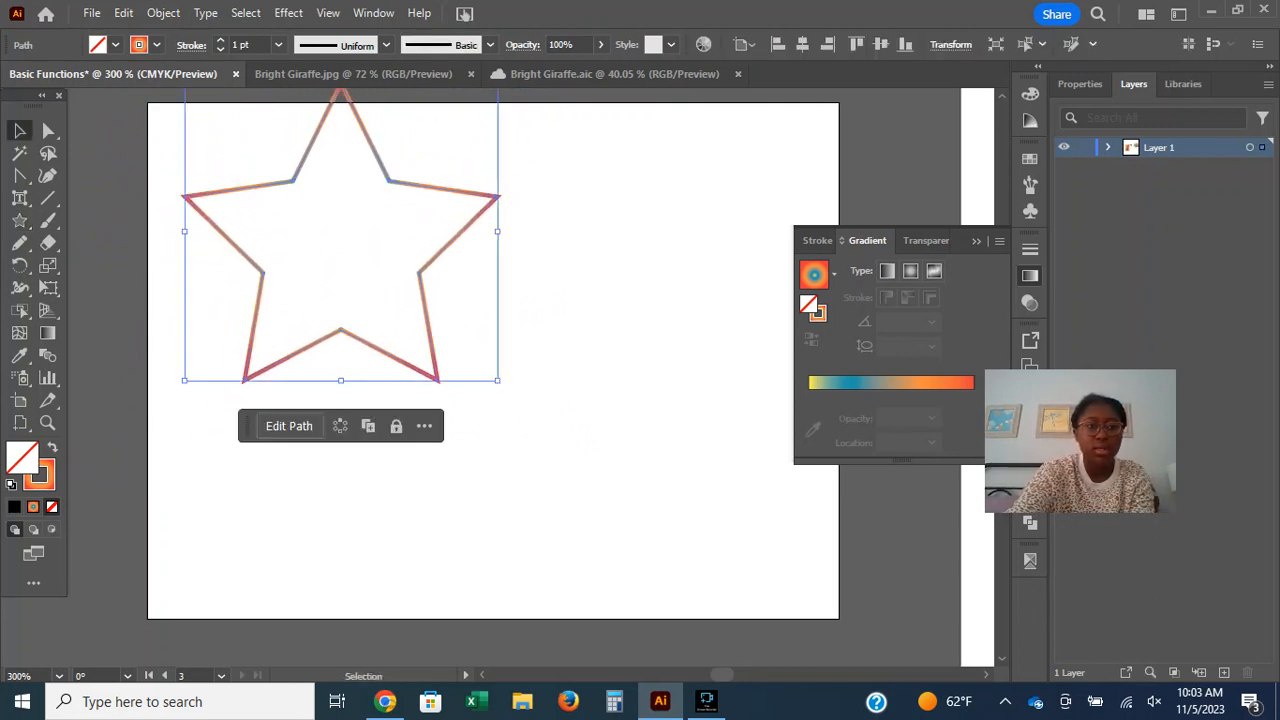
pyautogui.click(580, 330)
pyautogui.moveTo(420, 282); pyautogui.dragTo(508, 362)
pyautogui.click(620, 390)
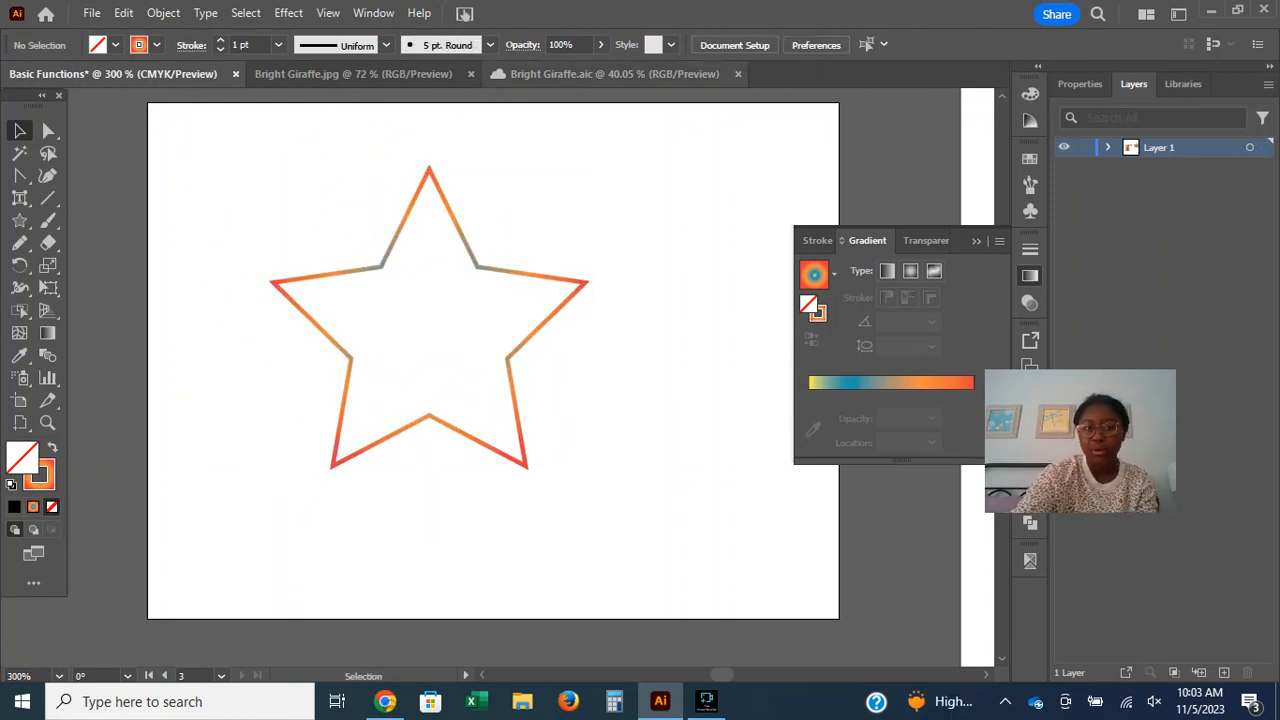
# Review the Modify tool descriptions in Adobe's browser guide and return to Illustrator.
pyautogui.click(385, 701)
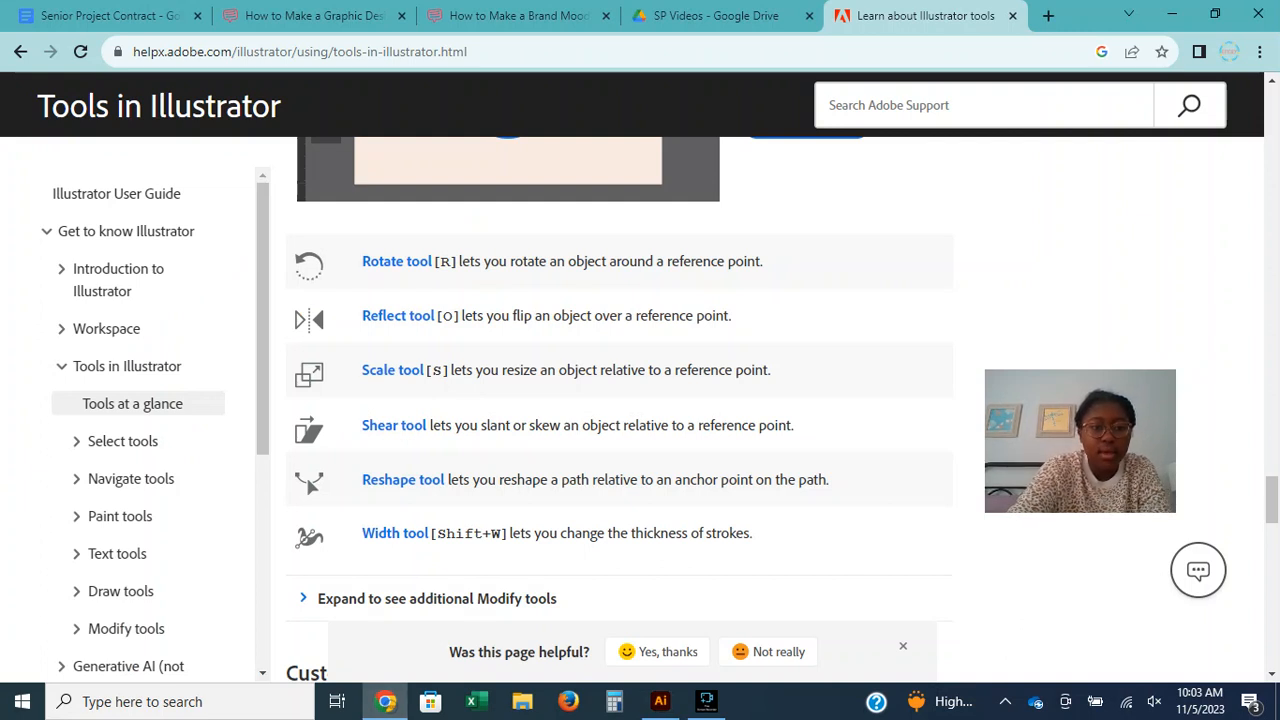
pyautogui.click(614, 701)
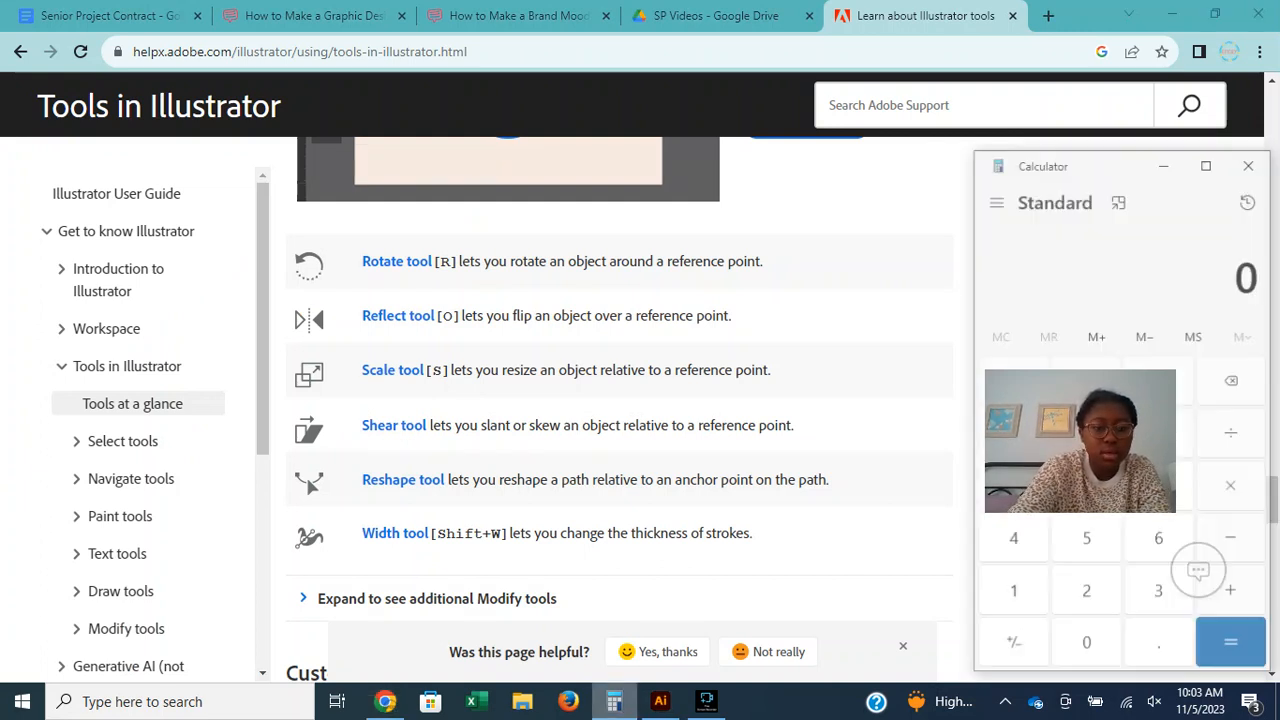
pyautogui.click(1248, 166)
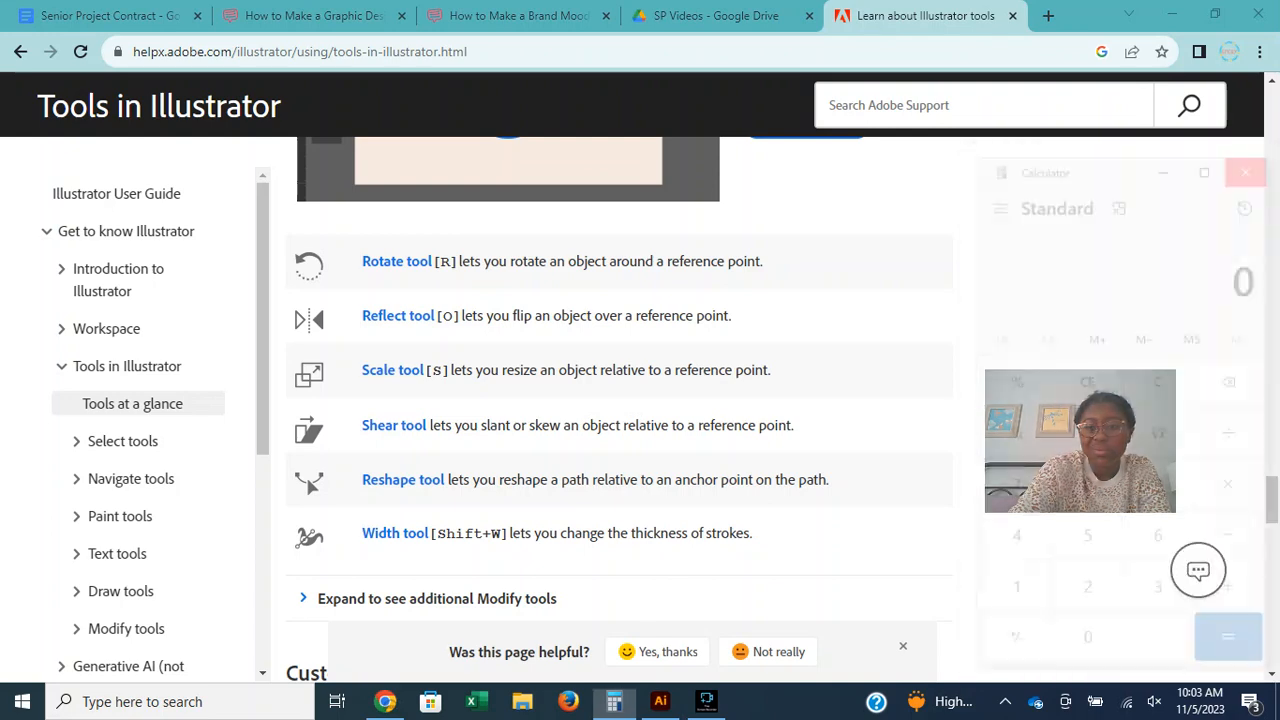
pyautogui.click(660, 701)
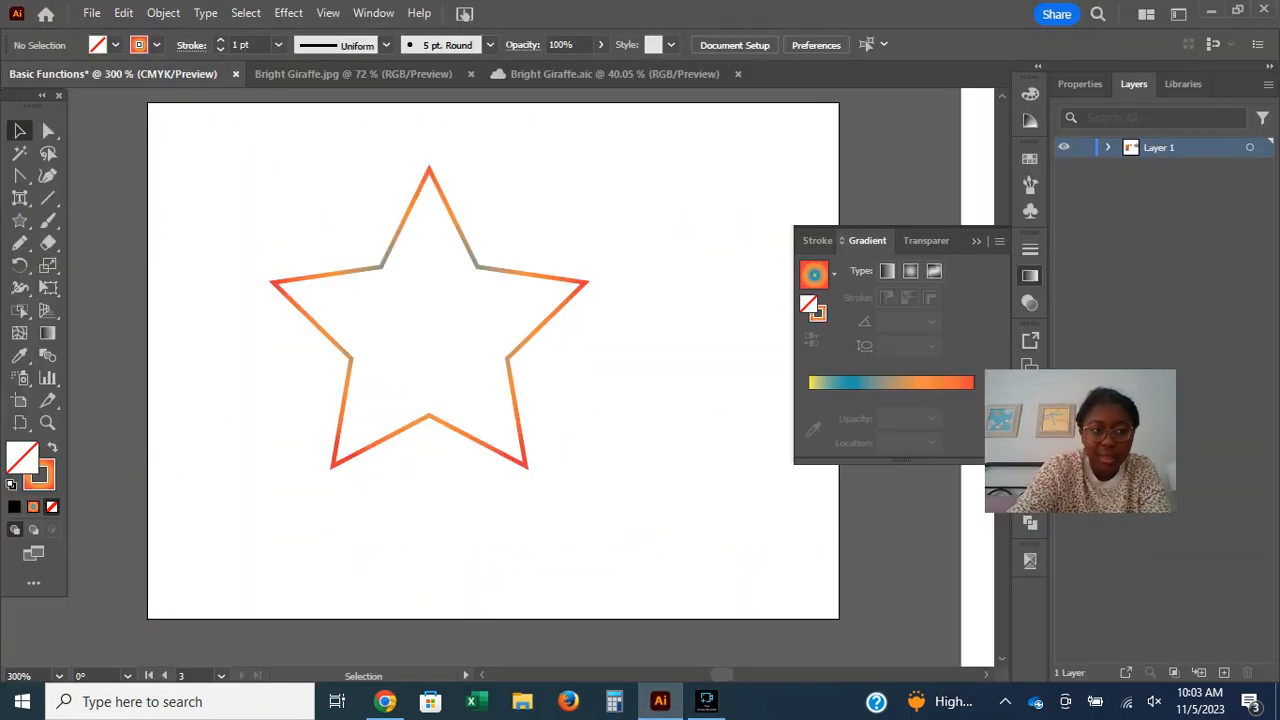
# Rotate the selected star with the Rotate tool around a reference point just outside its upper-left inner corner until one tip points downward.
pyautogui.click(20, 266)
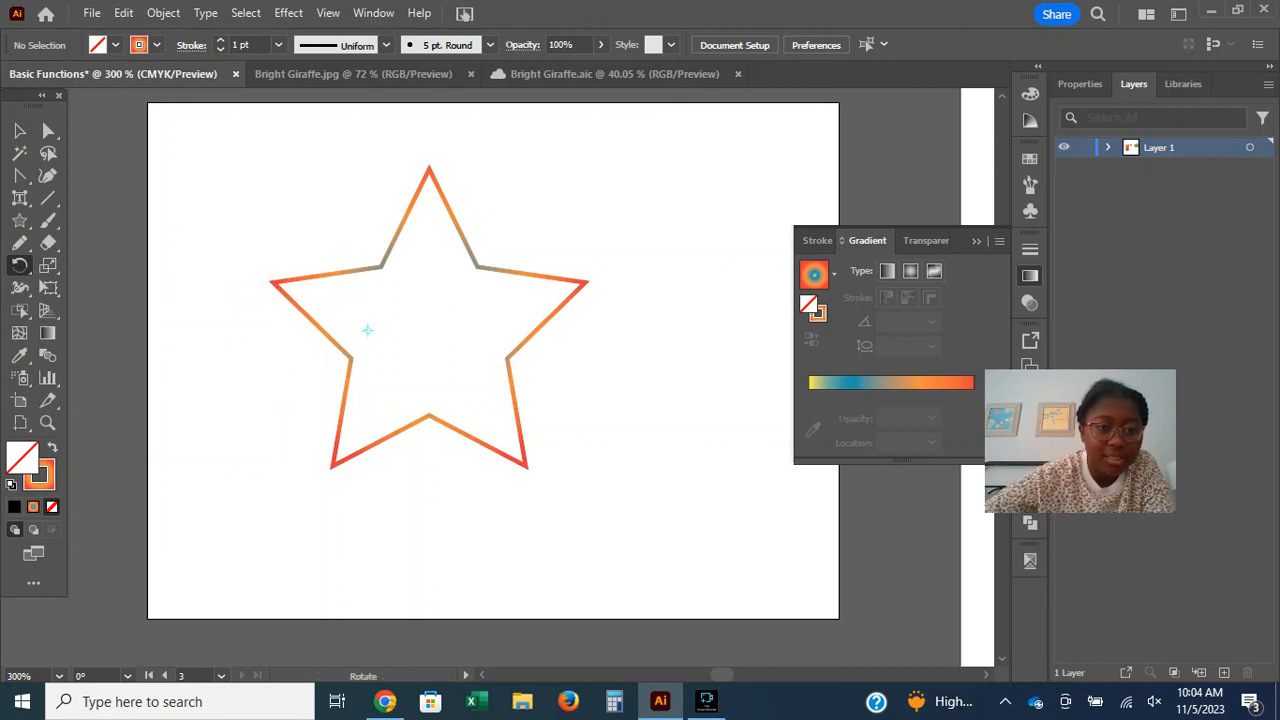
pyautogui.press('v')
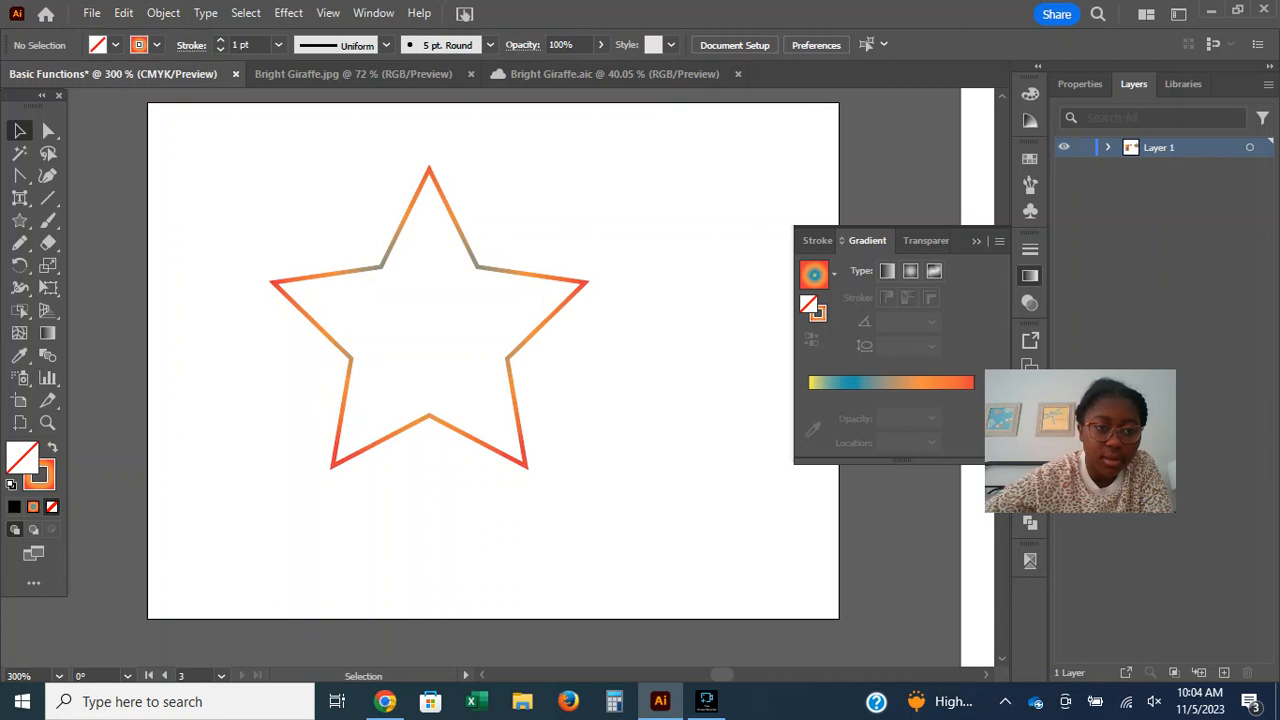
pyautogui.click(336, 460)
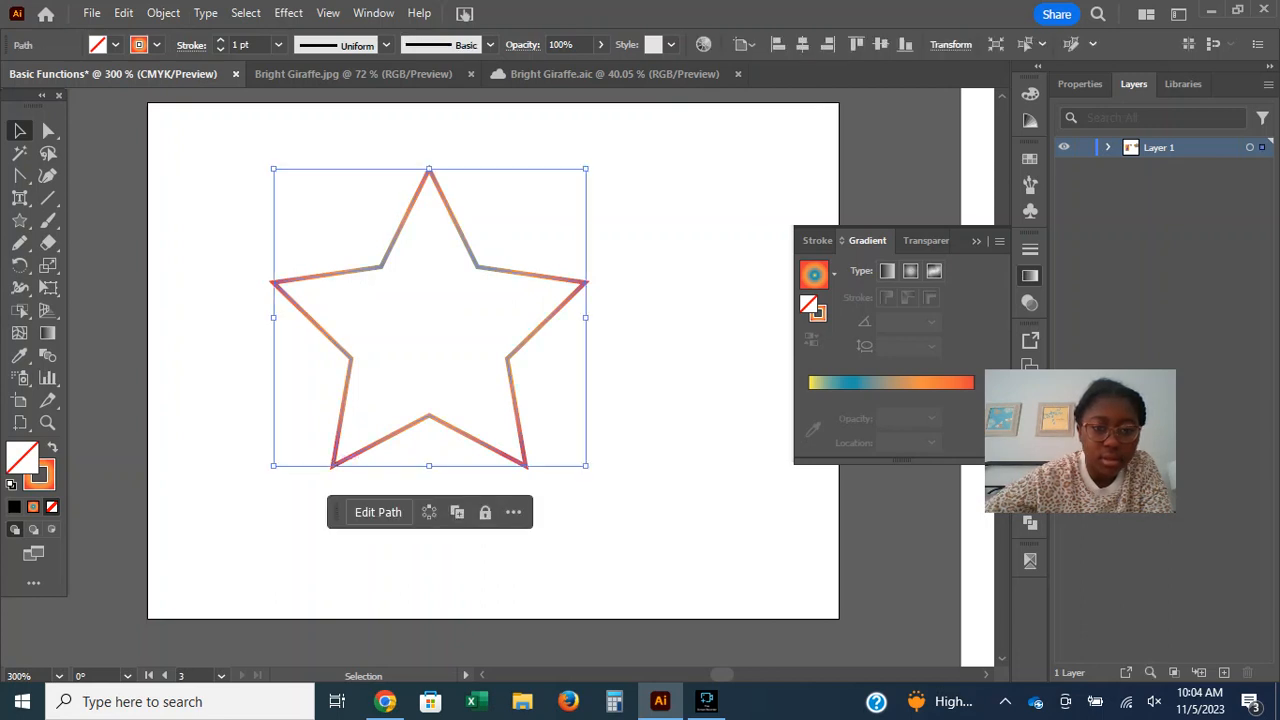
pyautogui.hotkey('ctrl', 'shift', 'a')
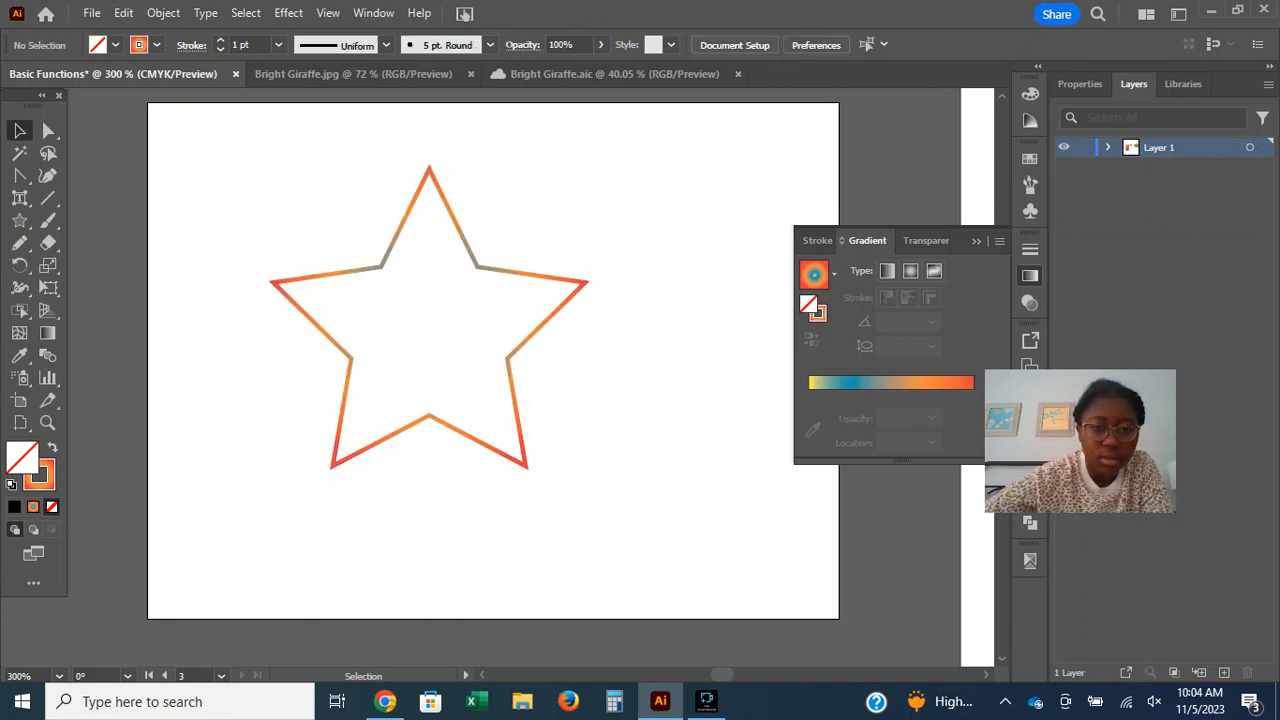
pyautogui.click(527, 456)
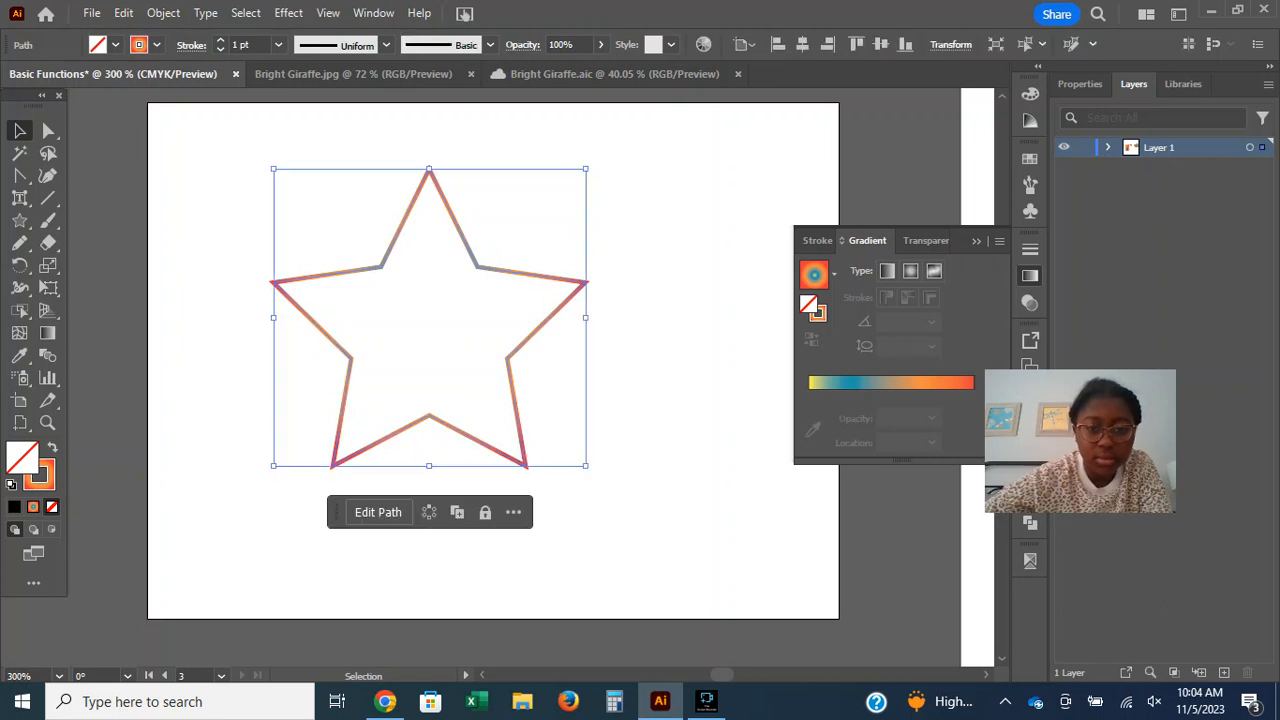
pyautogui.moveTo(587, 318); pyautogui.dragTo(626, 252)
pyautogui.hotkey('ctrl', 'z')
pyautogui.press('r')
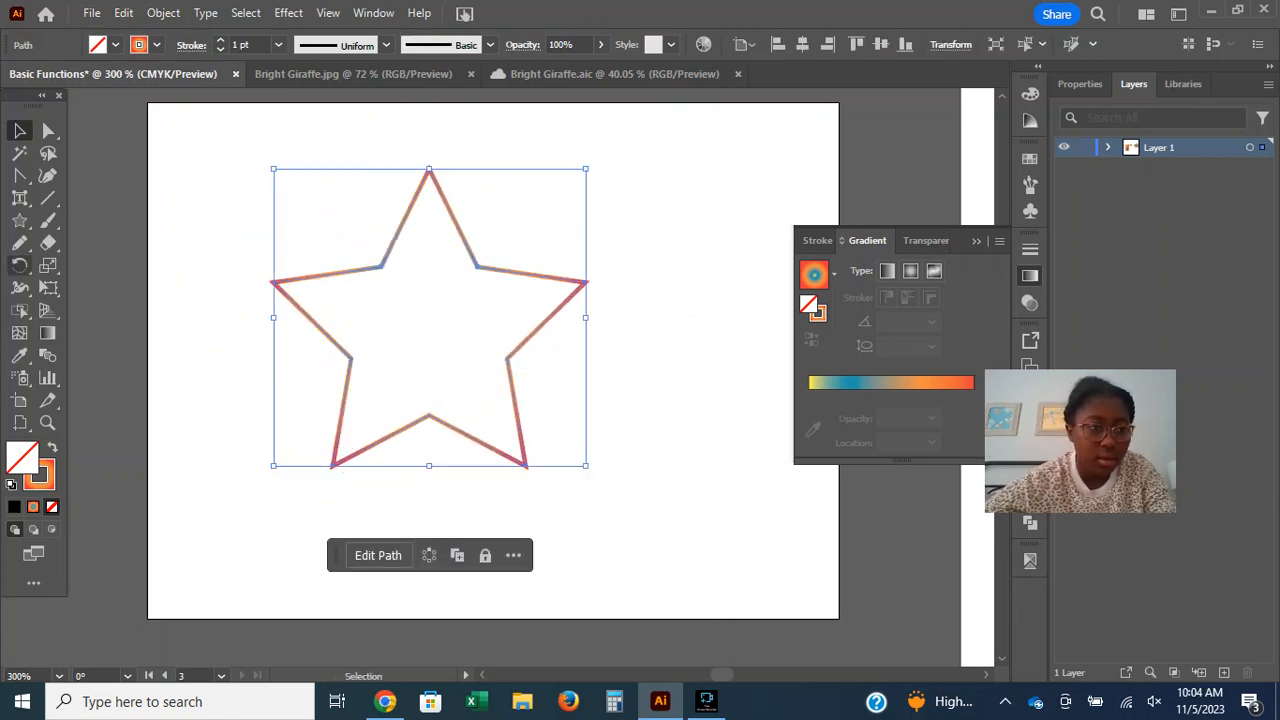
pyautogui.click(359, 251)
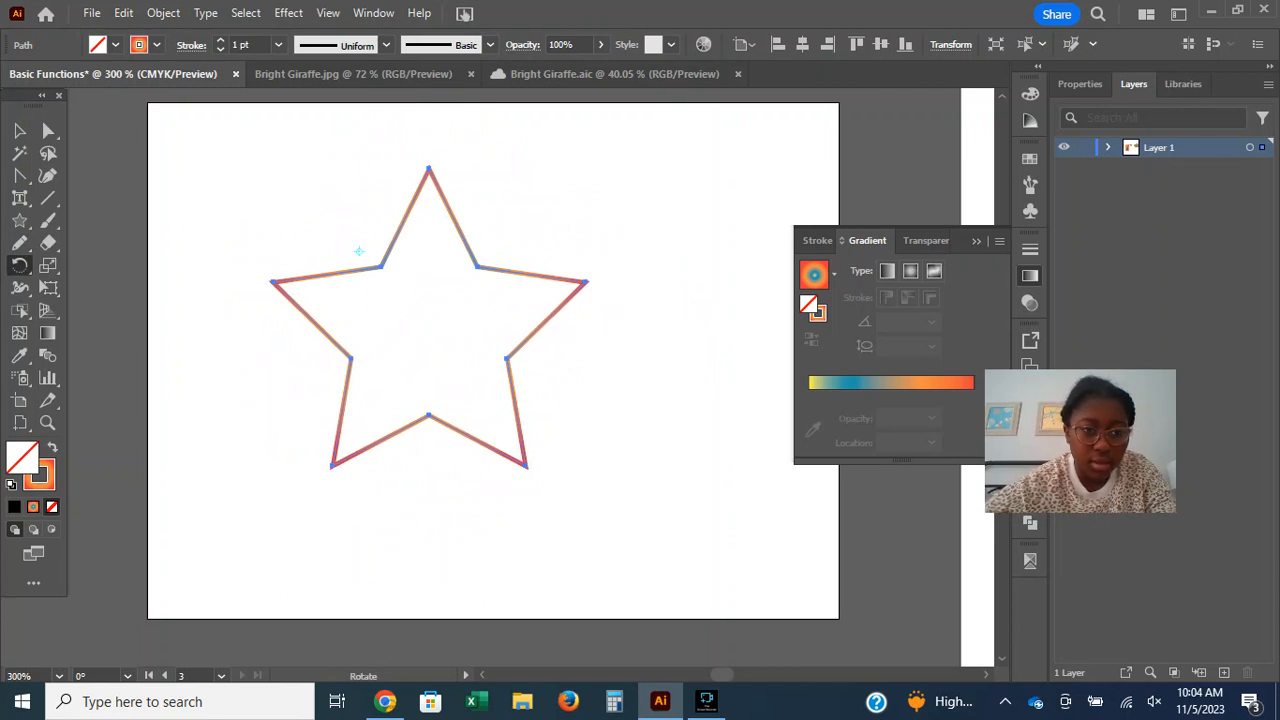
pyautogui.moveTo(432, 168); pyautogui.dragTo(388, 130)
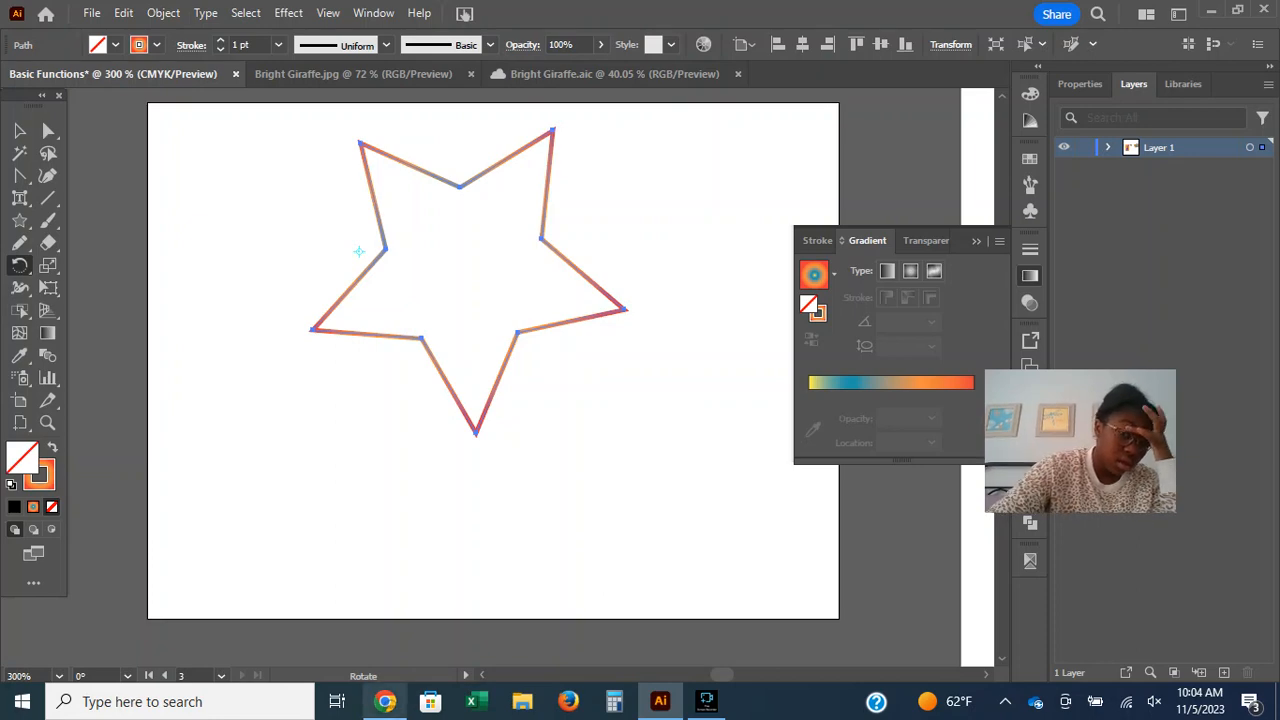
# Check the Rotate and Reflect tool descriptions in the browser guide and return to the rotated star in Illustrator.
pyautogui.click(385, 702)
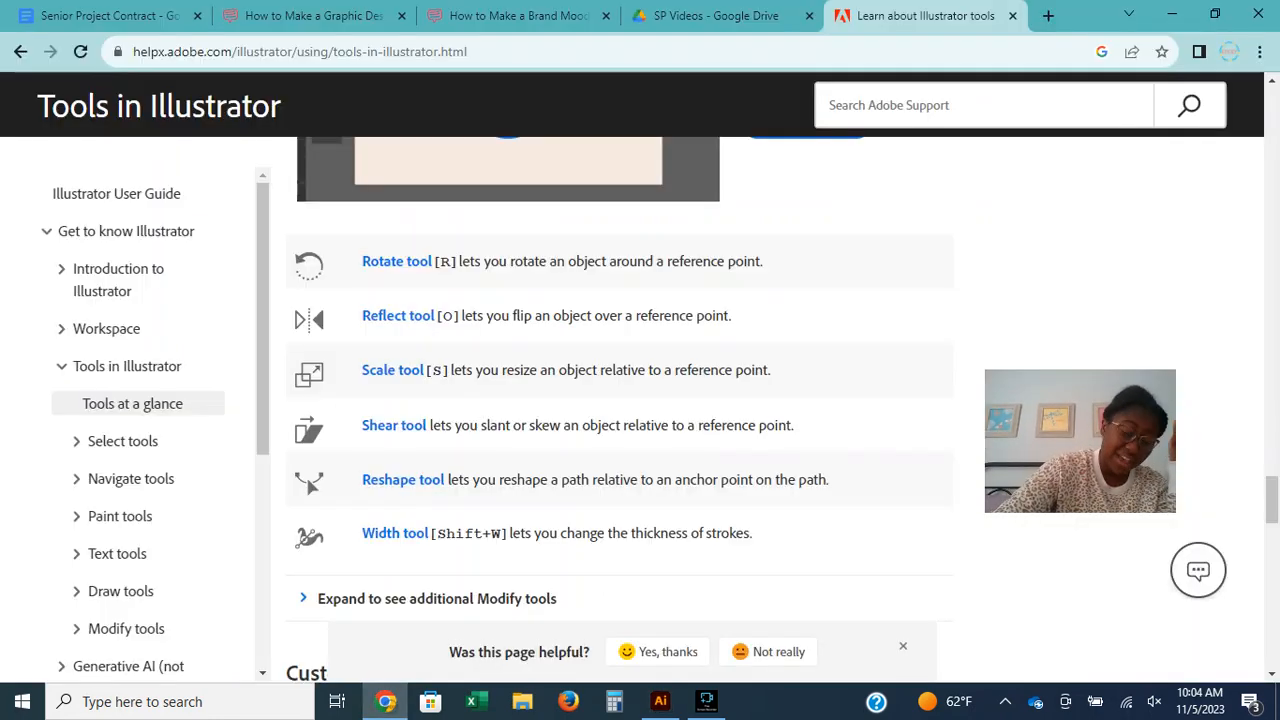
pyautogui.click(660, 702)
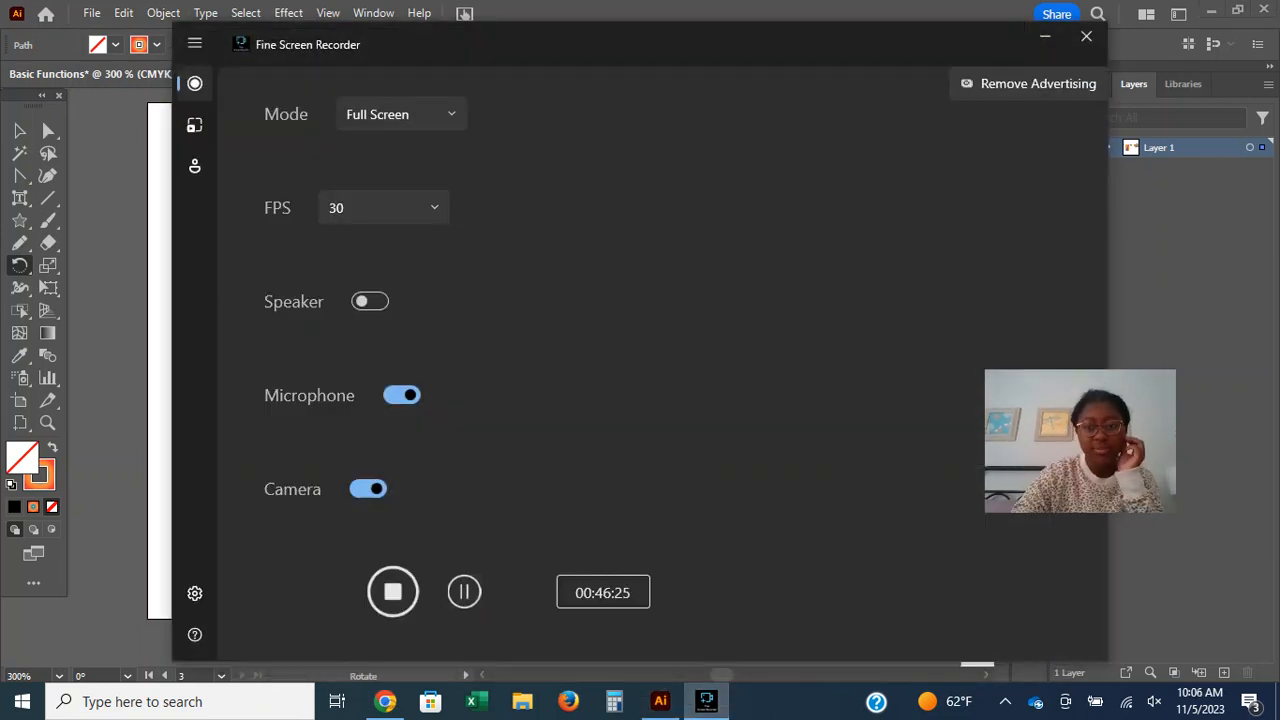
pyautogui.click(1045, 37)
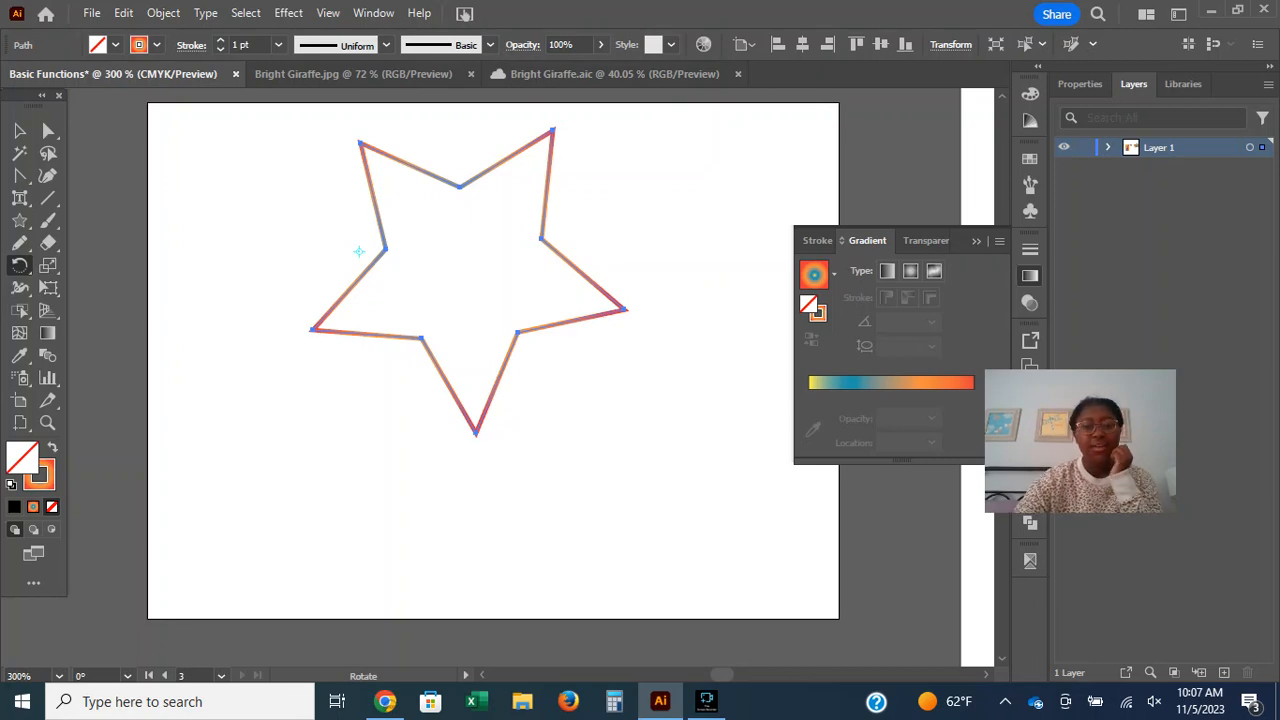
pyautogui.click(385, 701)
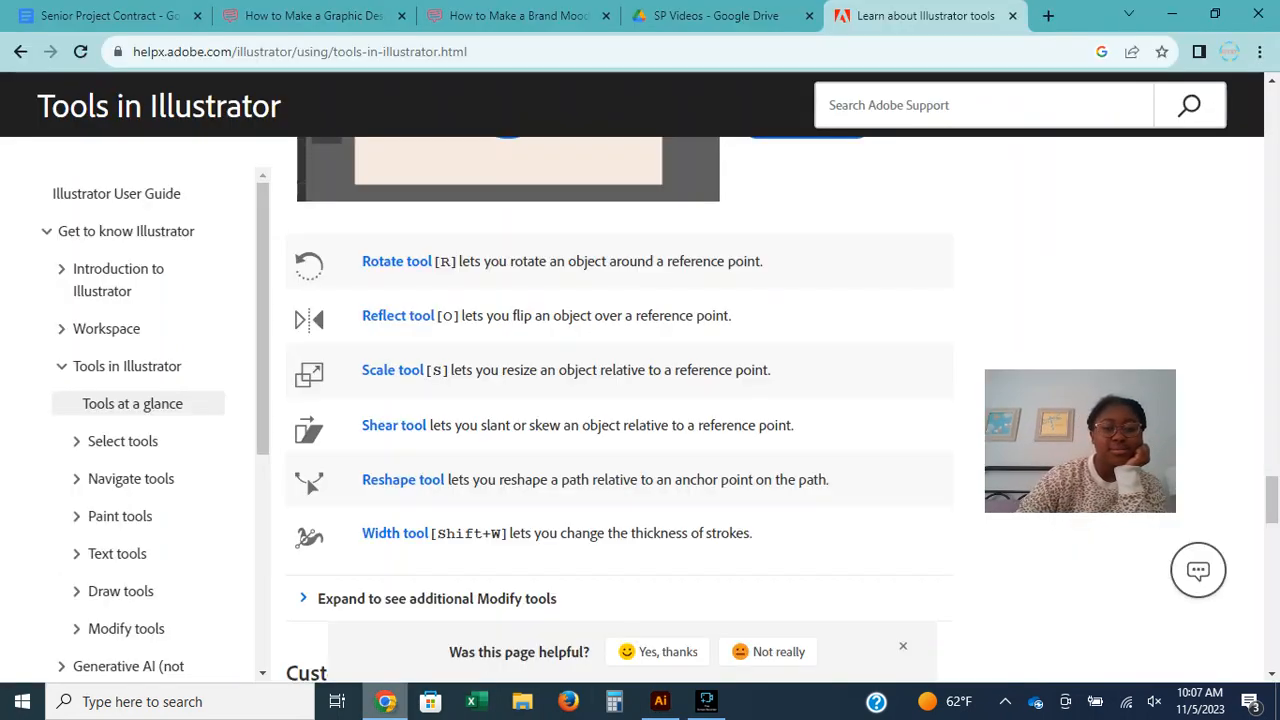
pyautogui.hotkey('alt', 'Tab')
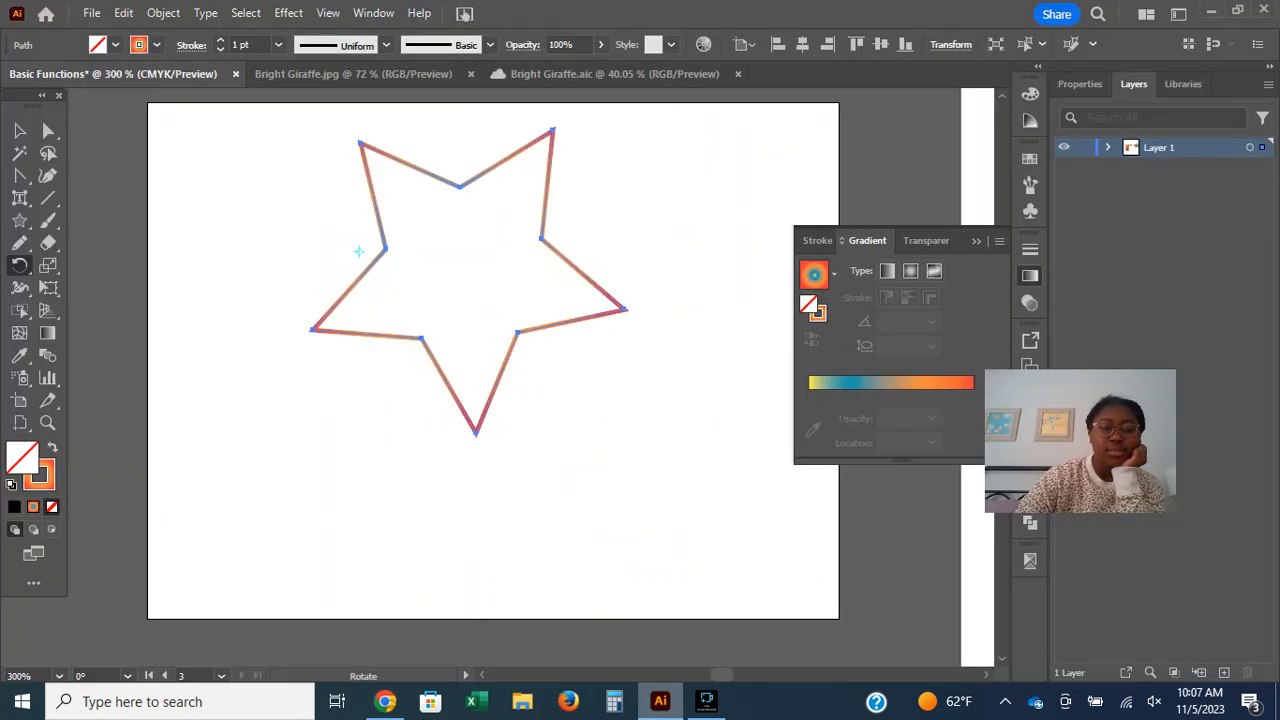
pyautogui.click(163, 13)
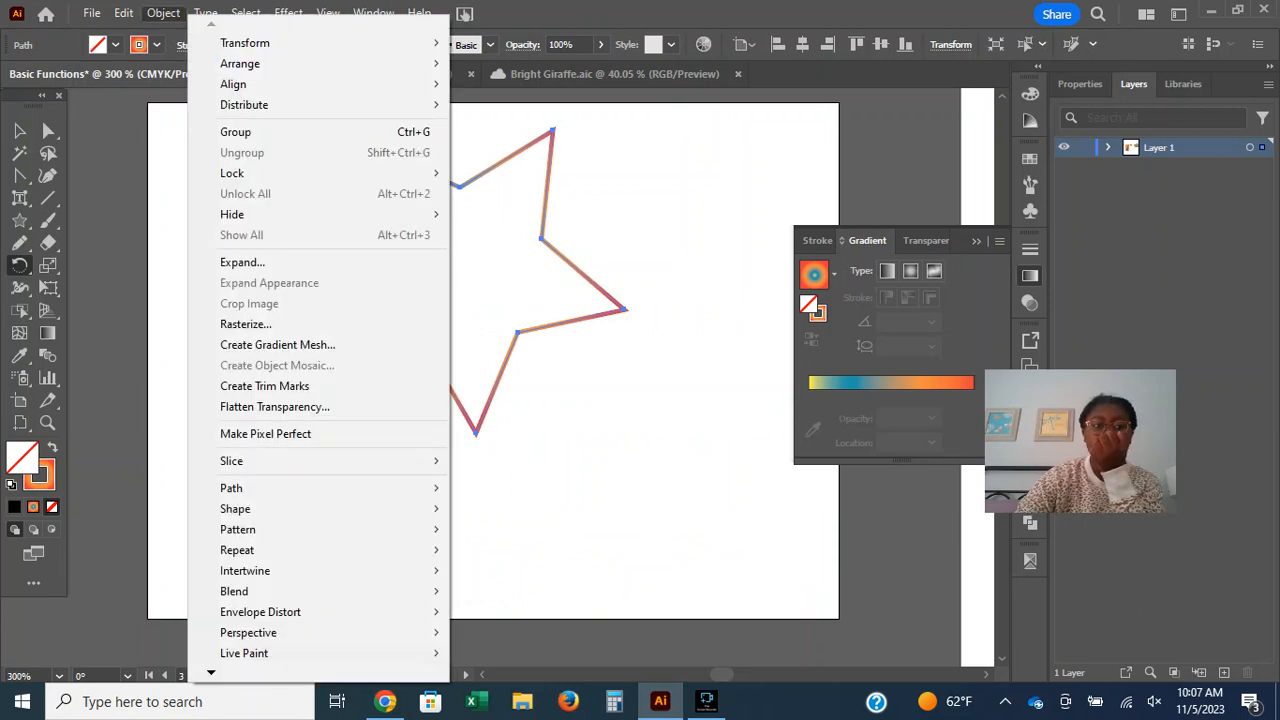
pyautogui.moveTo(240, 64)
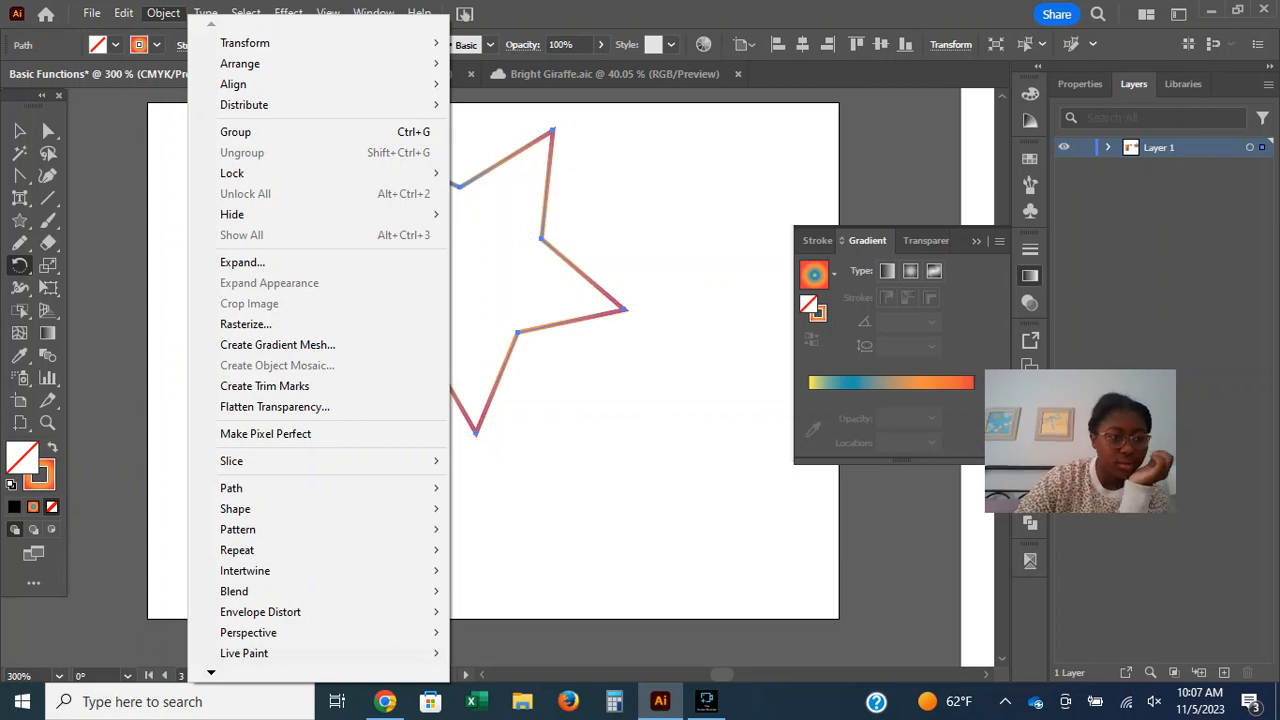
pyautogui.press('Escape')
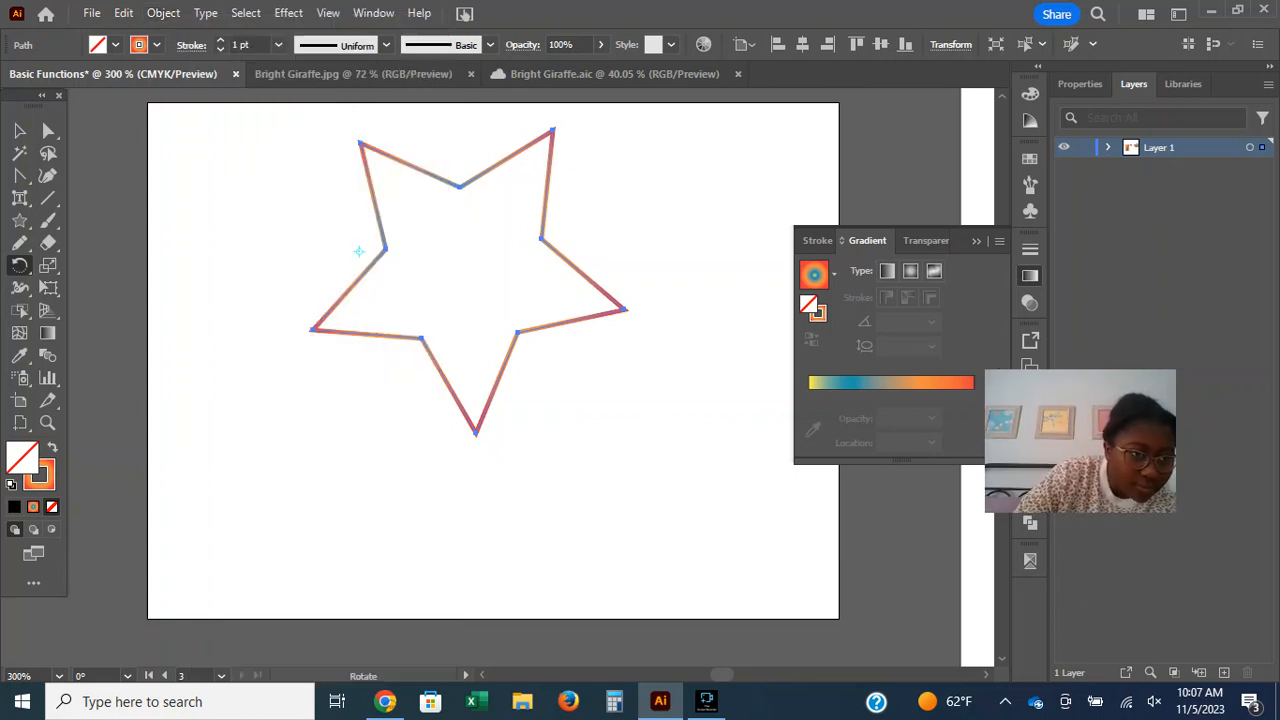
# Choose the Reflect tool and flip the star repeatedly across a reference point beside its right inner corner, ending with one tip downward.
pyautogui.rightClick(20, 266)
pyautogui.click(100, 288)
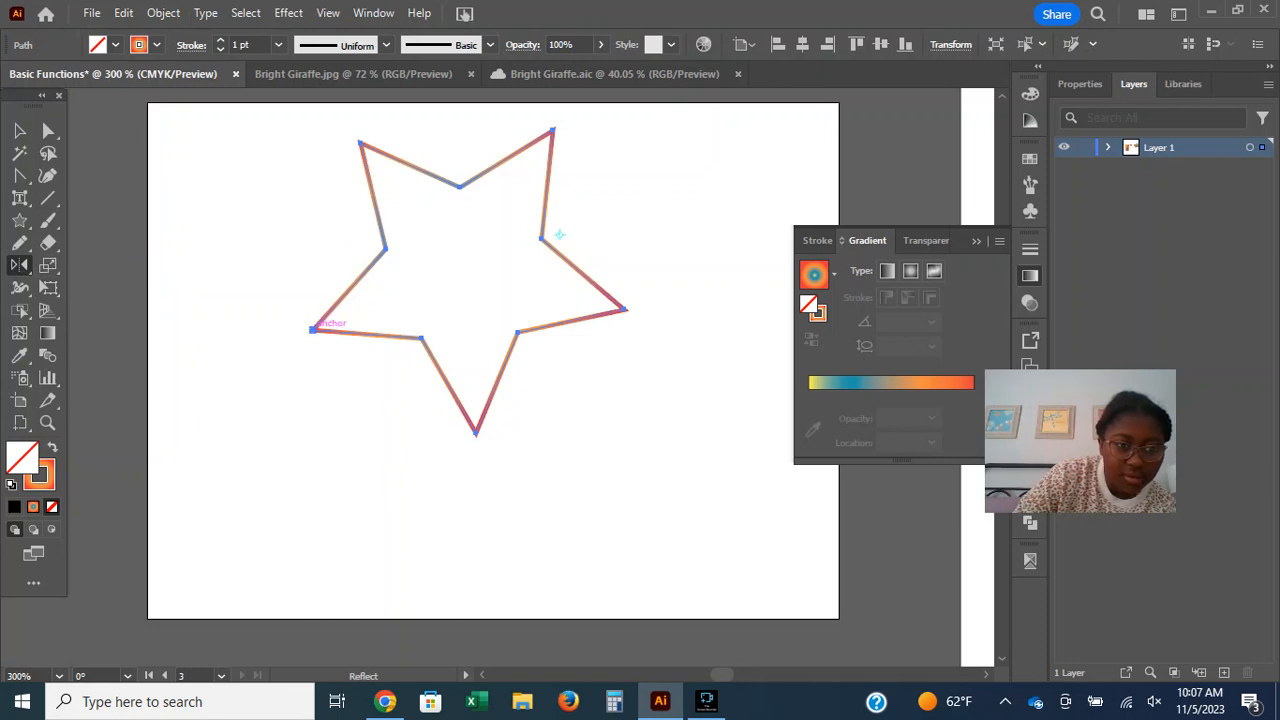
pyautogui.moveTo(313, 328); pyautogui.dragTo(750, 205)
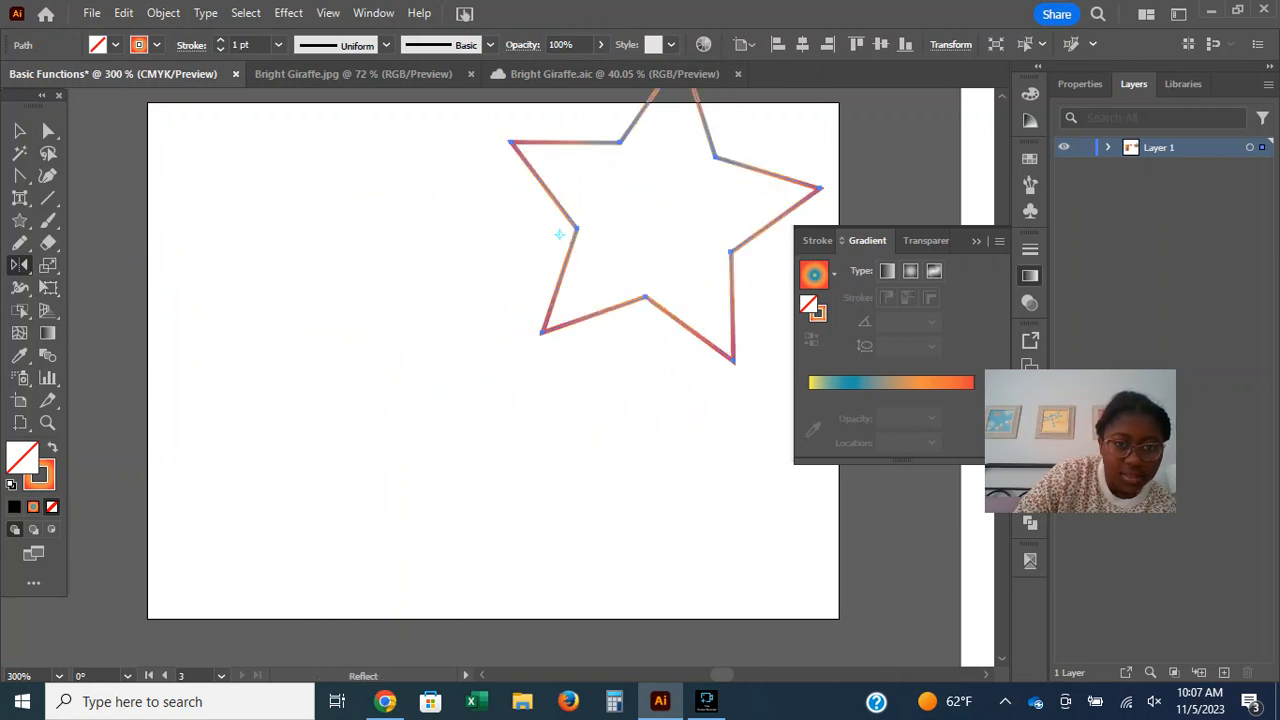
pyautogui.moveTo(820, 187); pyautogui.dragTo(430, 160)
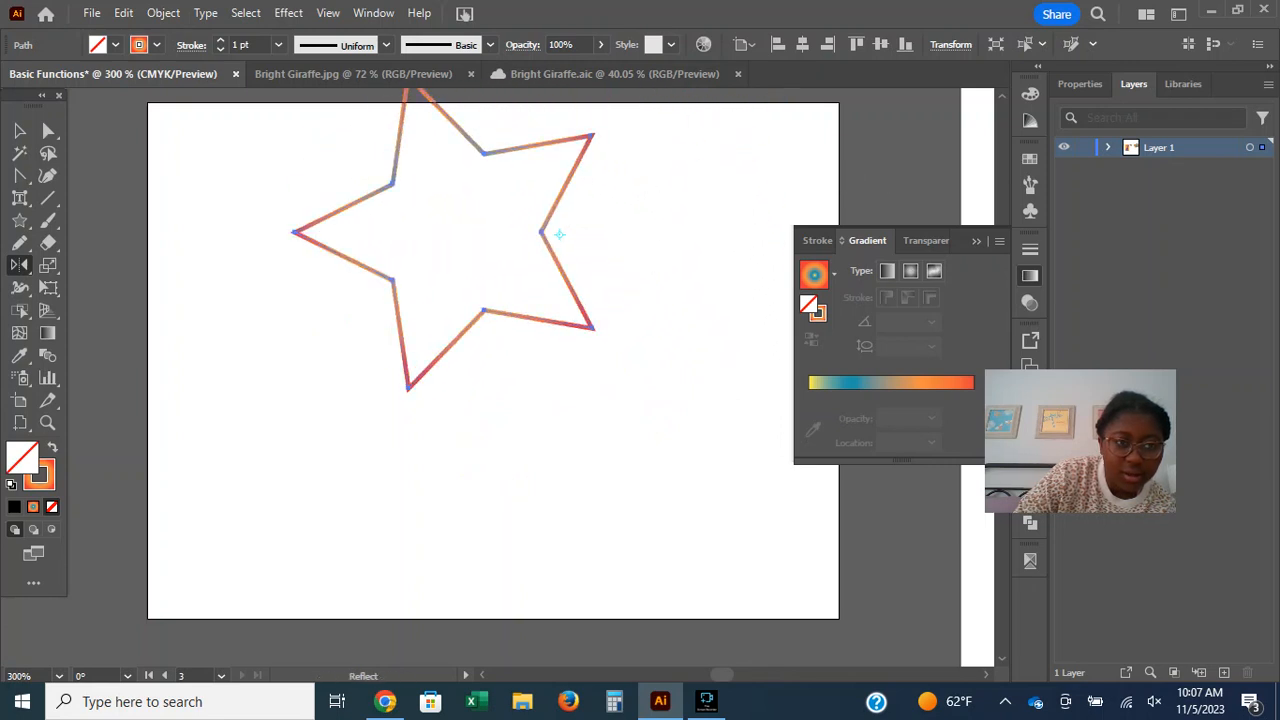
pyautogui.moveTo(295, 232); pyautogui.dragTo(422, 300)
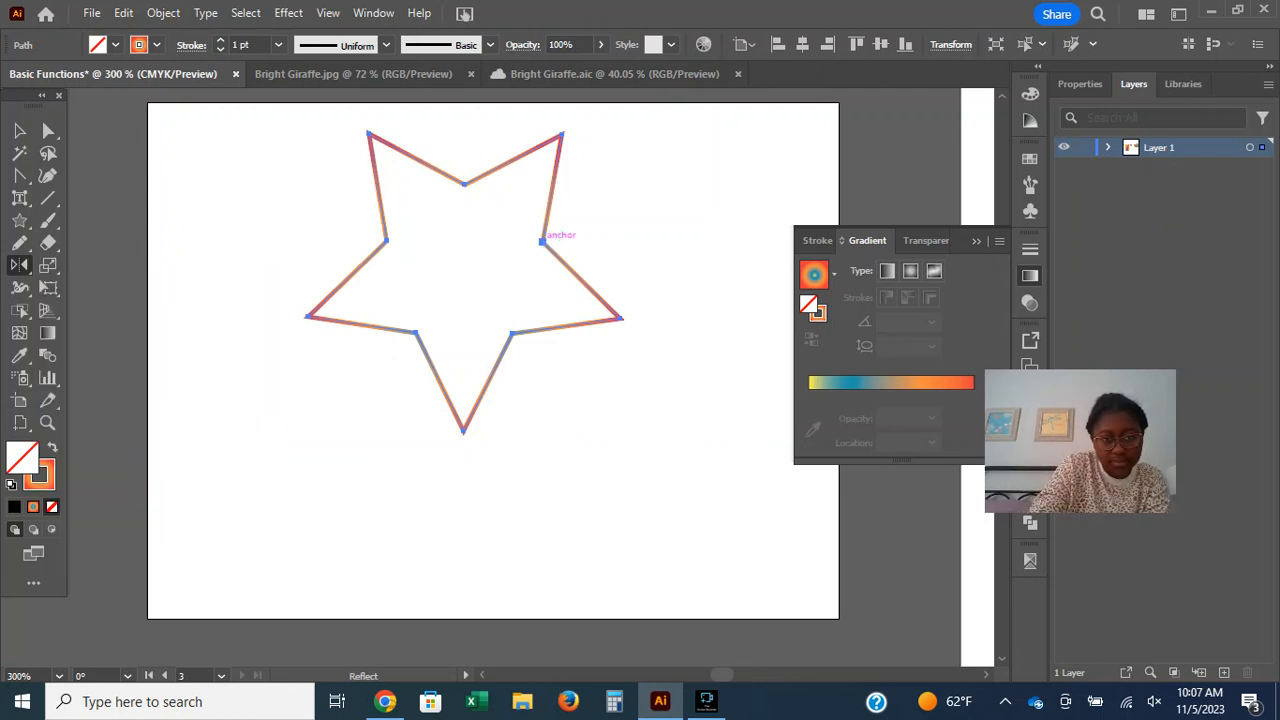
# Adjust the star's reflection angle, reposition the reference point near its right inner corner, and flip it until one tip points downward.
pyautogui.moveTo(307, 316); pyautogui.dragTo(305, 308)
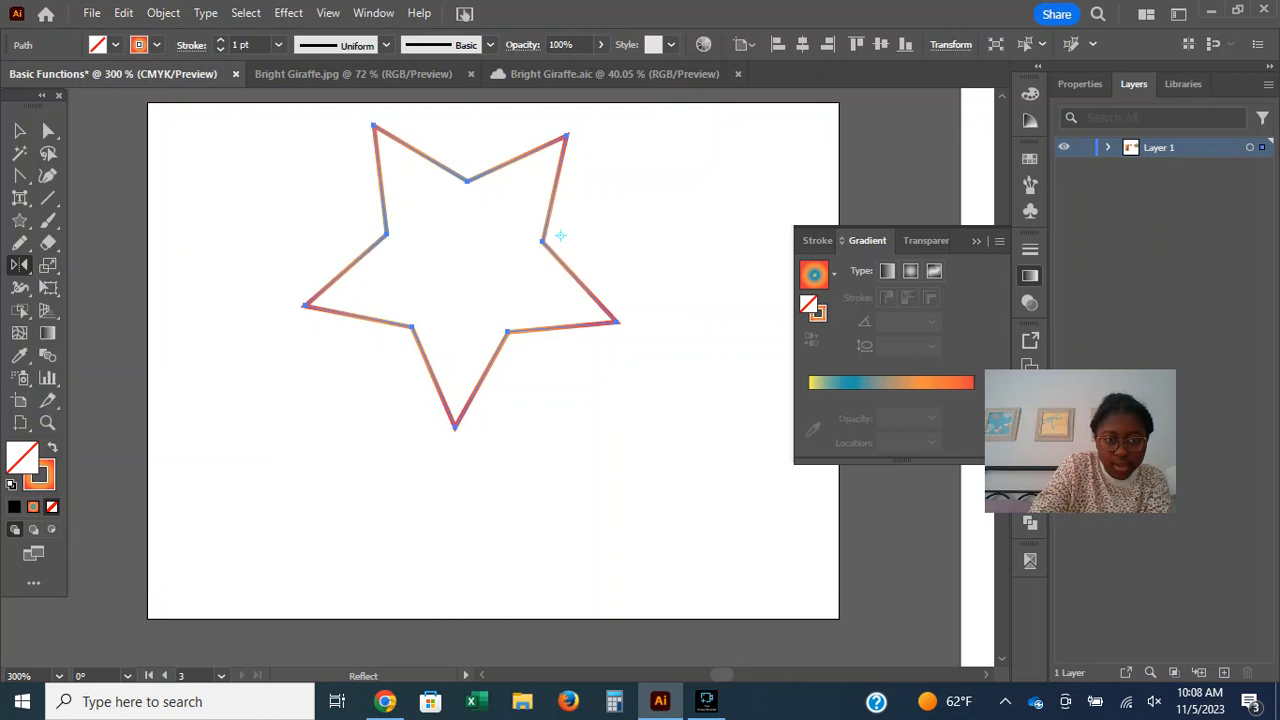
pyautogui.moveTo(455, 428); pyautogui.dragTo(470, 432)
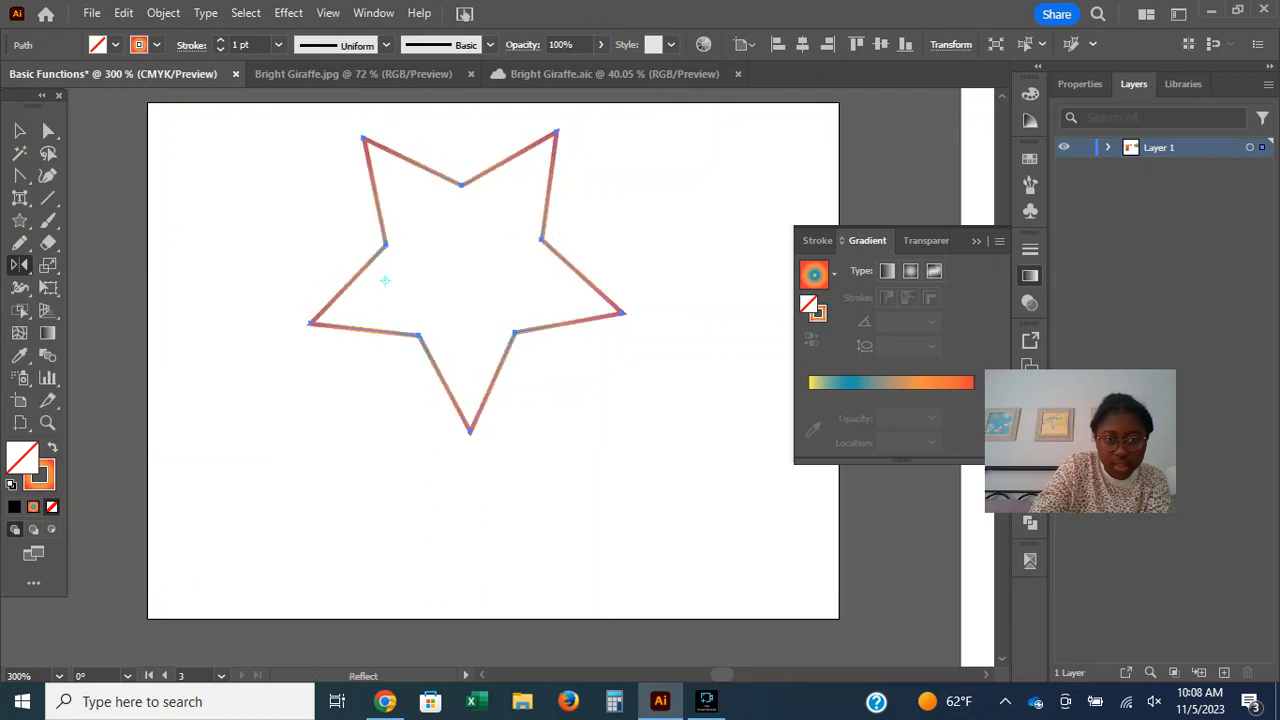
pyautogui.click(558, 246)
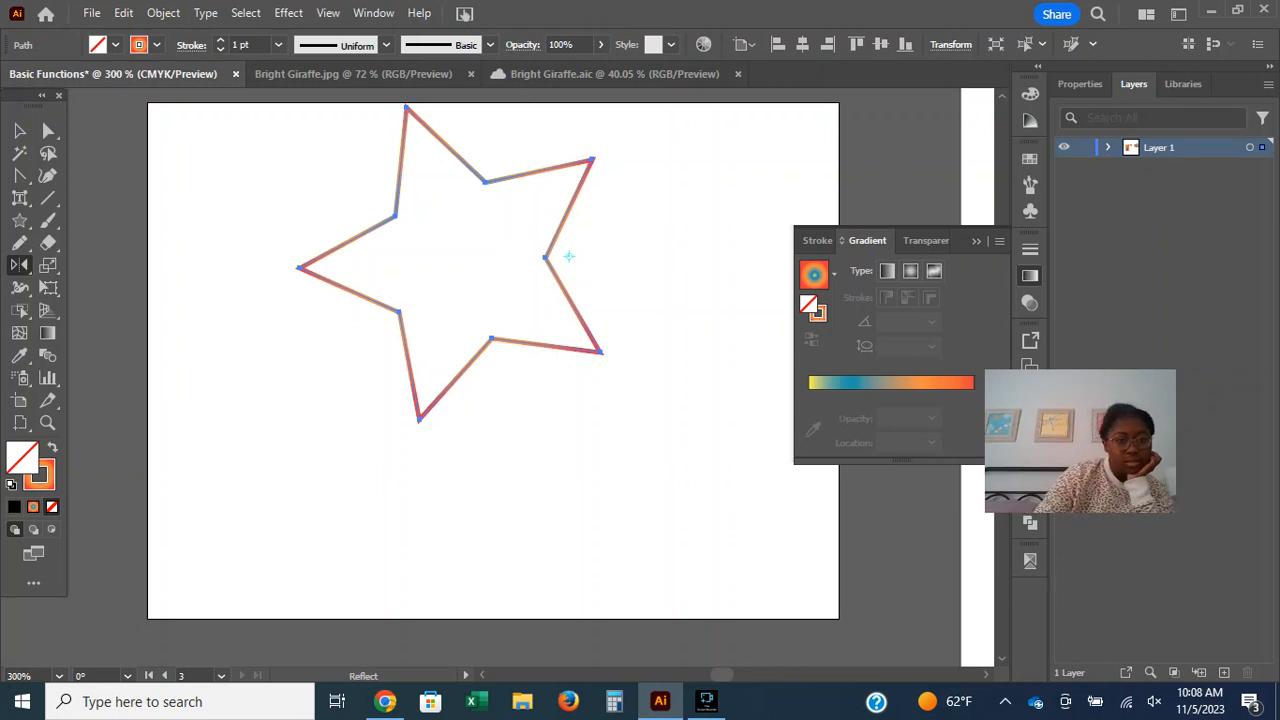
pyautogui.moveTo(373, 300); pyautogui.dragTo(445, 165)
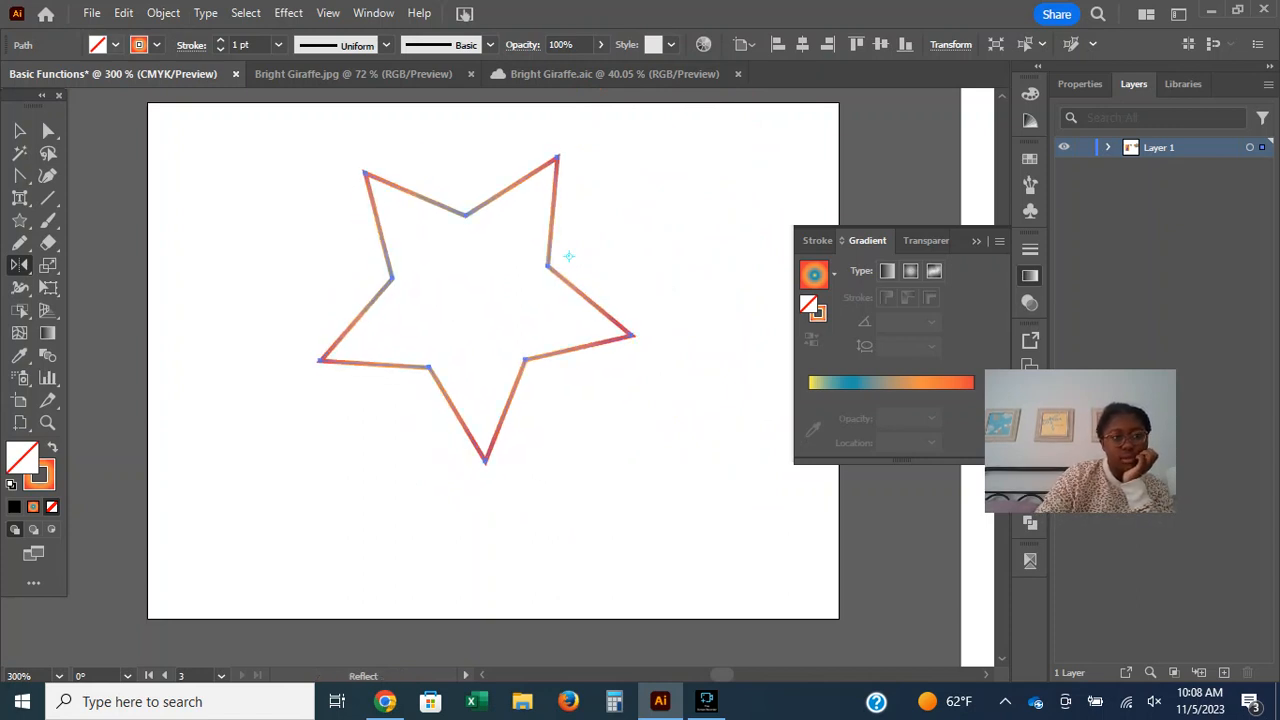
# Fill the outlined star with the multicolour radial gradient.
pyautogui.click(116, 44)
pyautogui.click(116, 44)
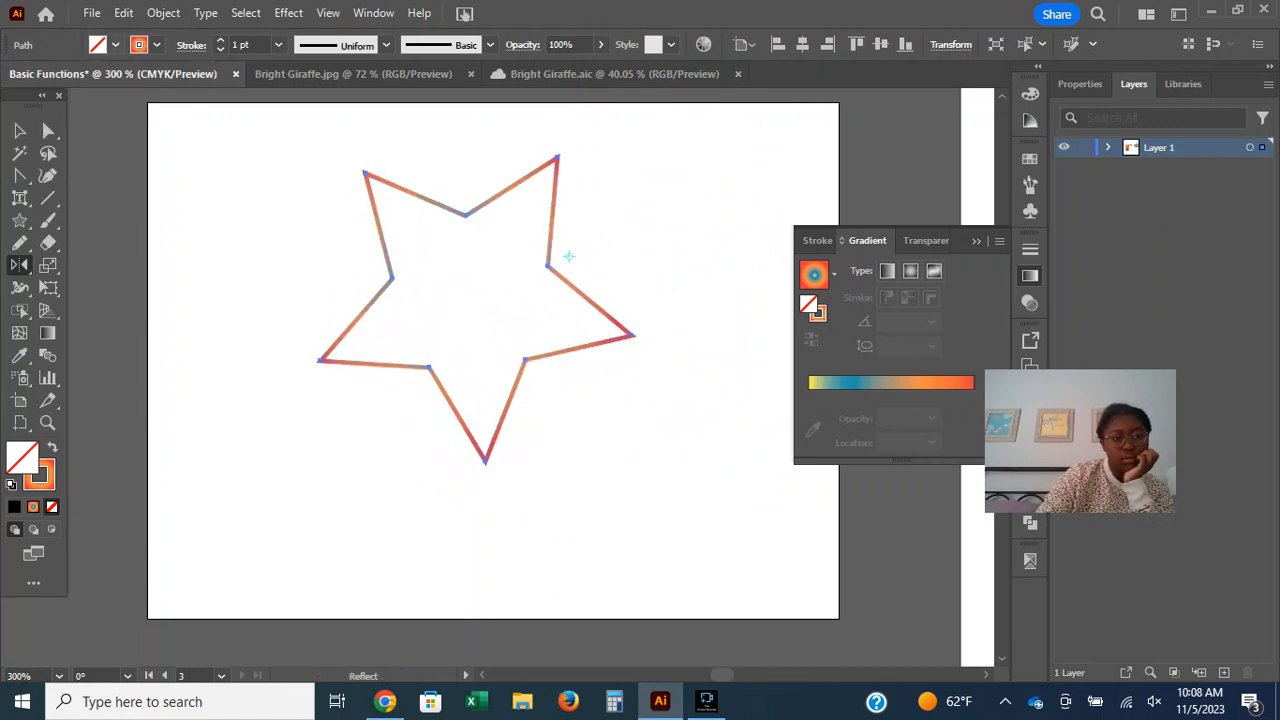
pyautogui.press('.')
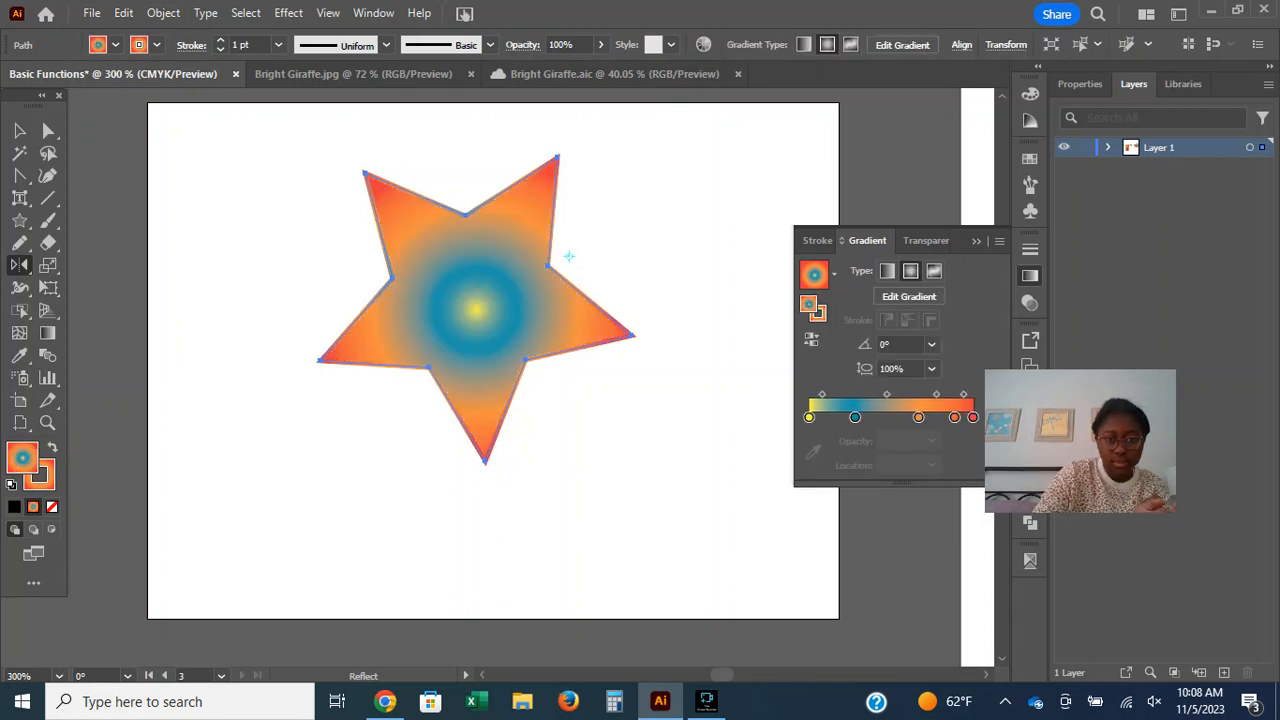
# Reflect the gradient-filled star across several reference points placed on and around it to change its orientation and position.
pyautogui.click(547, 265)
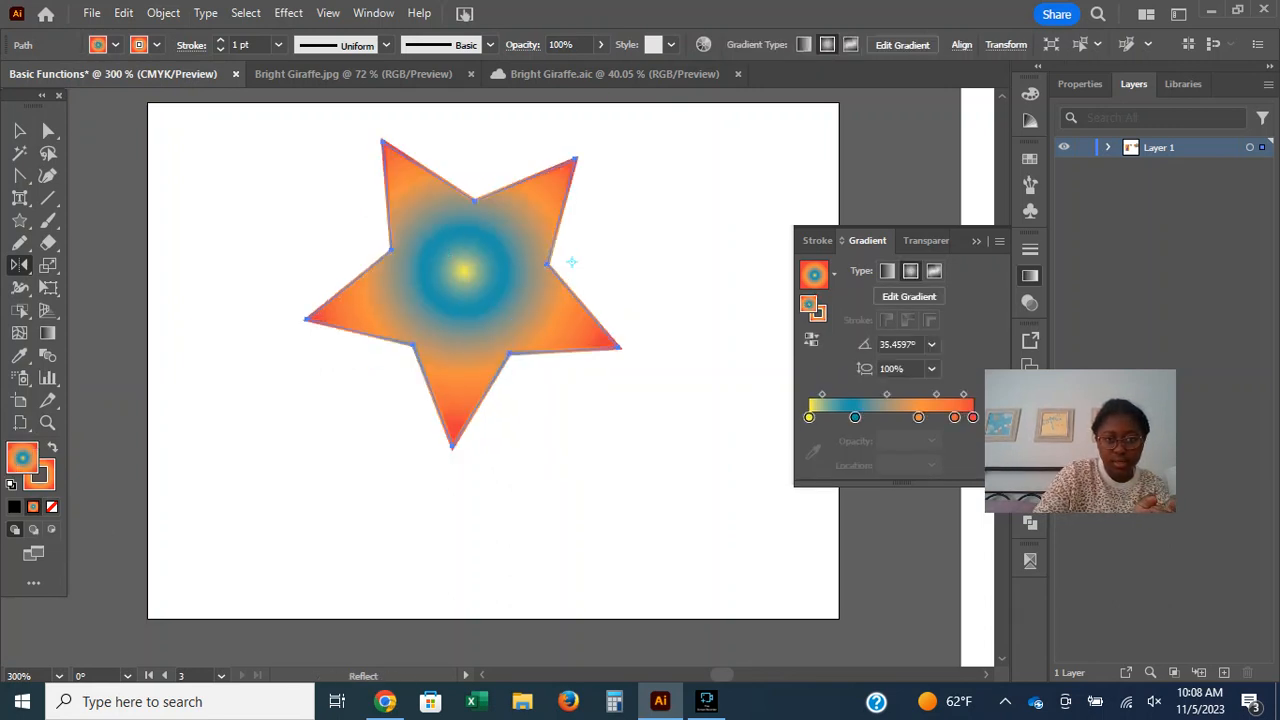
pyautogui.keyDown('shift'); pyautogui.click(445, 326); pyautogui.keyUp('shift')
pyautogui.click(567, 338)
pyautogui.keyDown('shift'); pyautogui.click(615, 236); pyautogui.keyUp('shift')
pyautogui.click(608, 201)
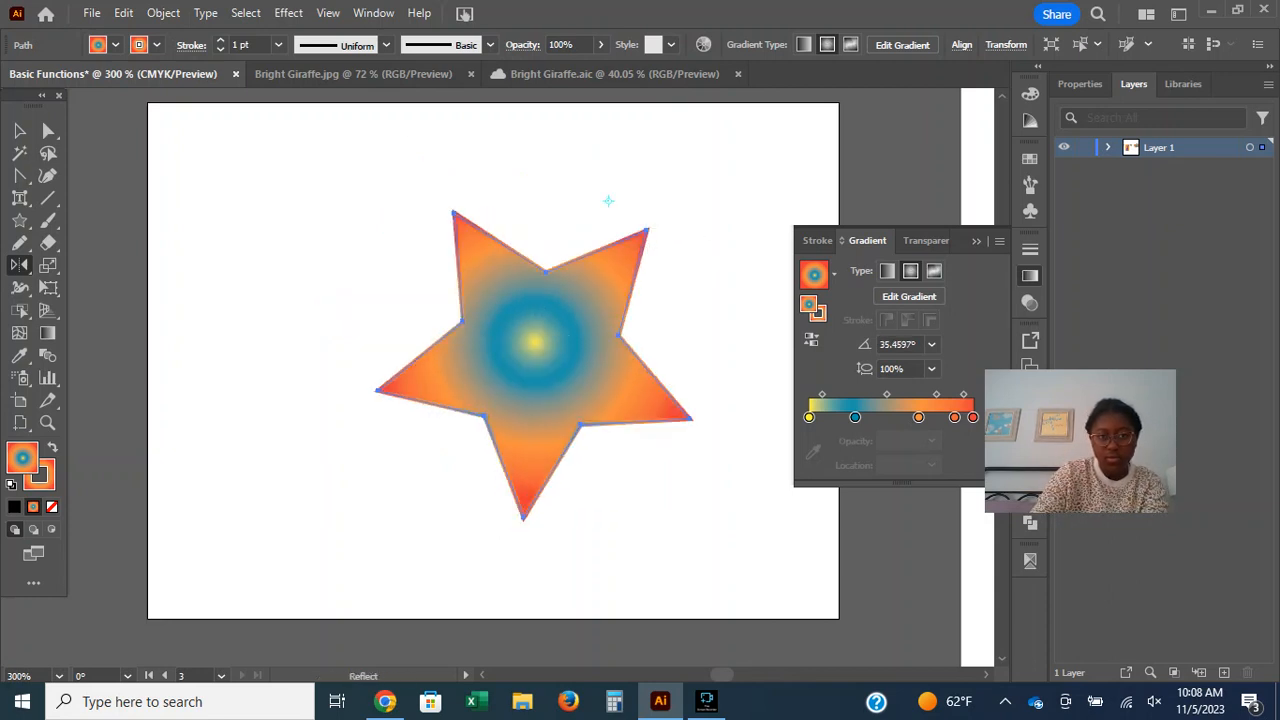
pyautogui.click(534, 252)
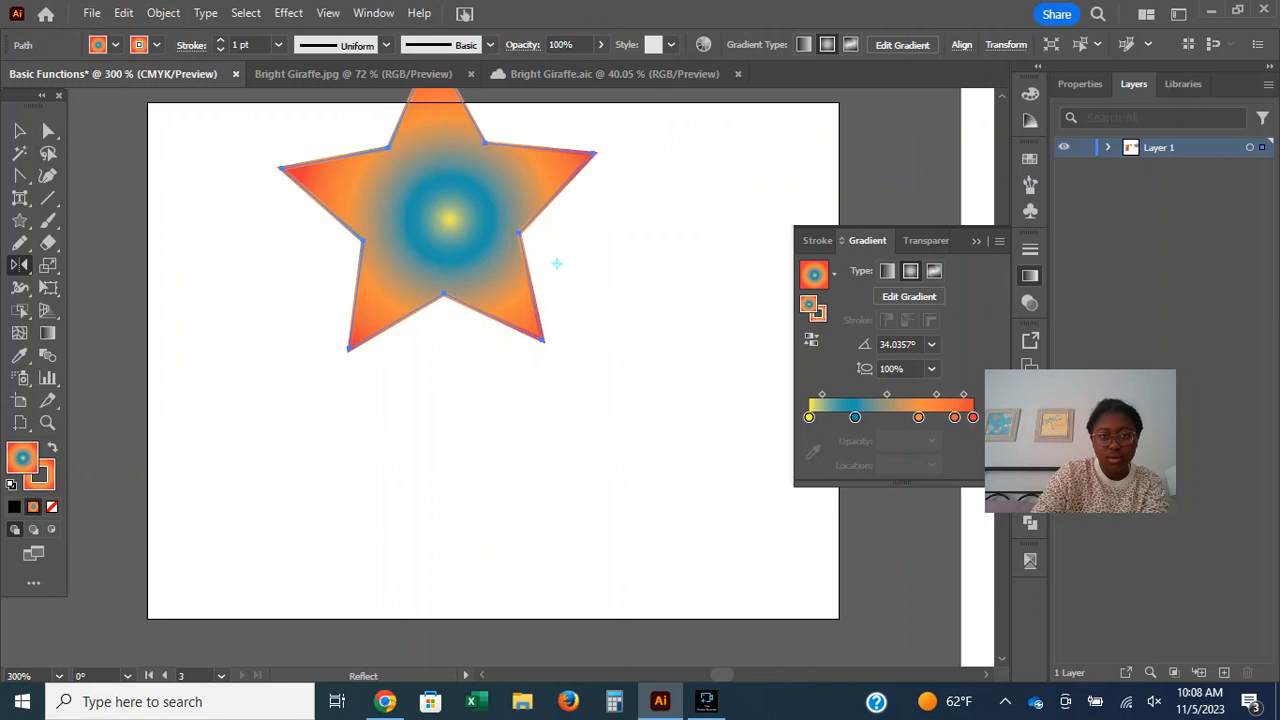
# Reflect the star again using reference points inside its body and undo the last transformation.
pyautogui.click(418, 237)
pyautogui.rightClick(443, 268)
pyautogui.click(412, 278)
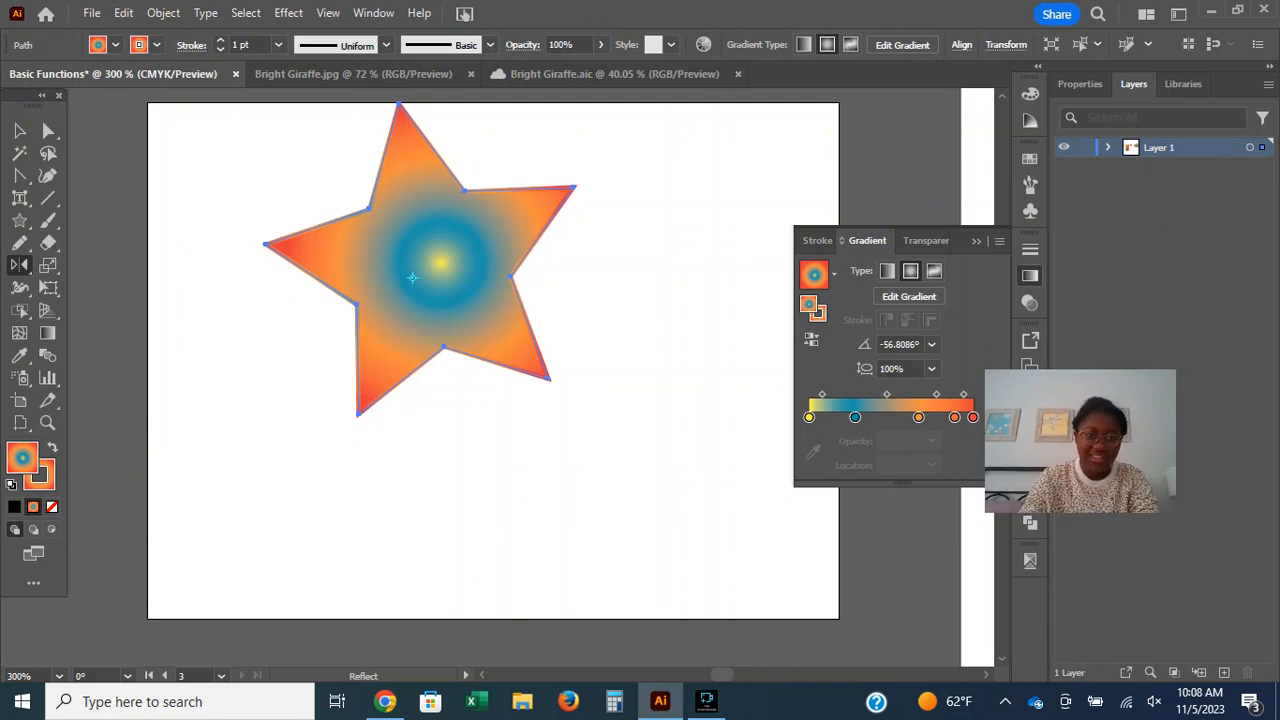
pyautogui.hotkey('ctrl', 'z')
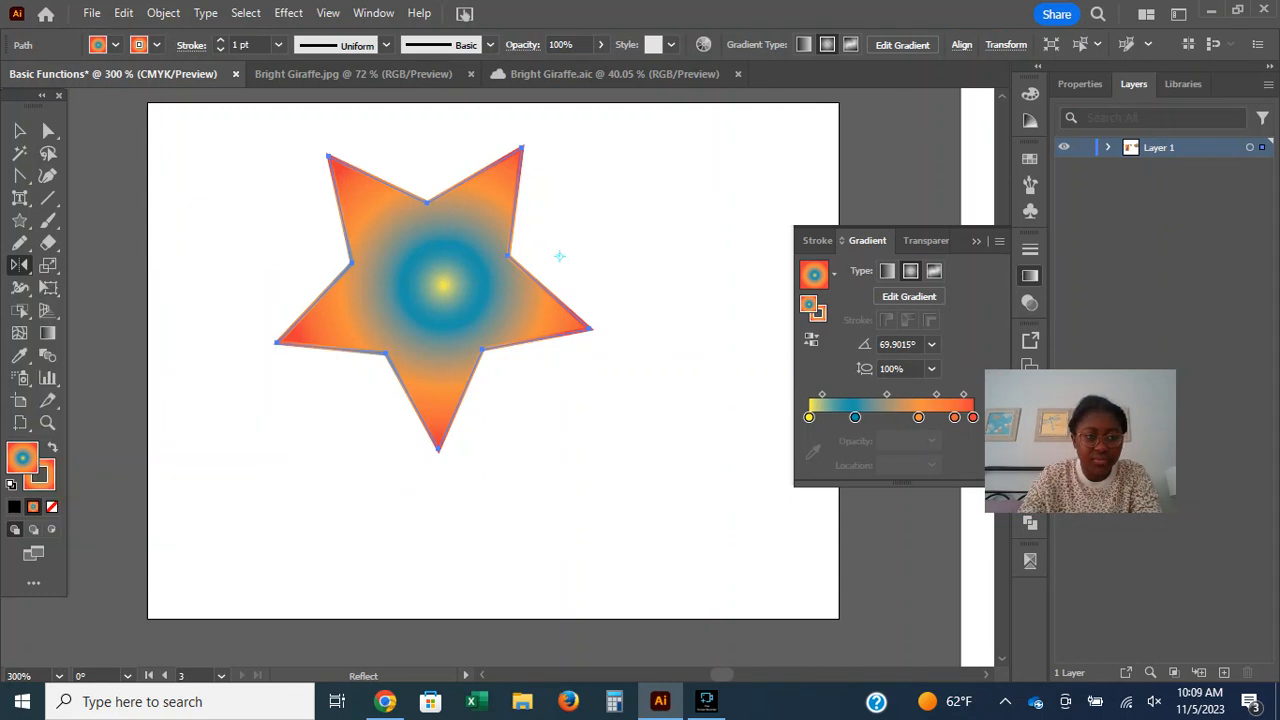
# Reflect the star across the point beside it, and set a new reference point just outside the artboard's lower-right corner.
pyautogui.moveTo(482, 296); pyautogui.dragTo(320, 172)
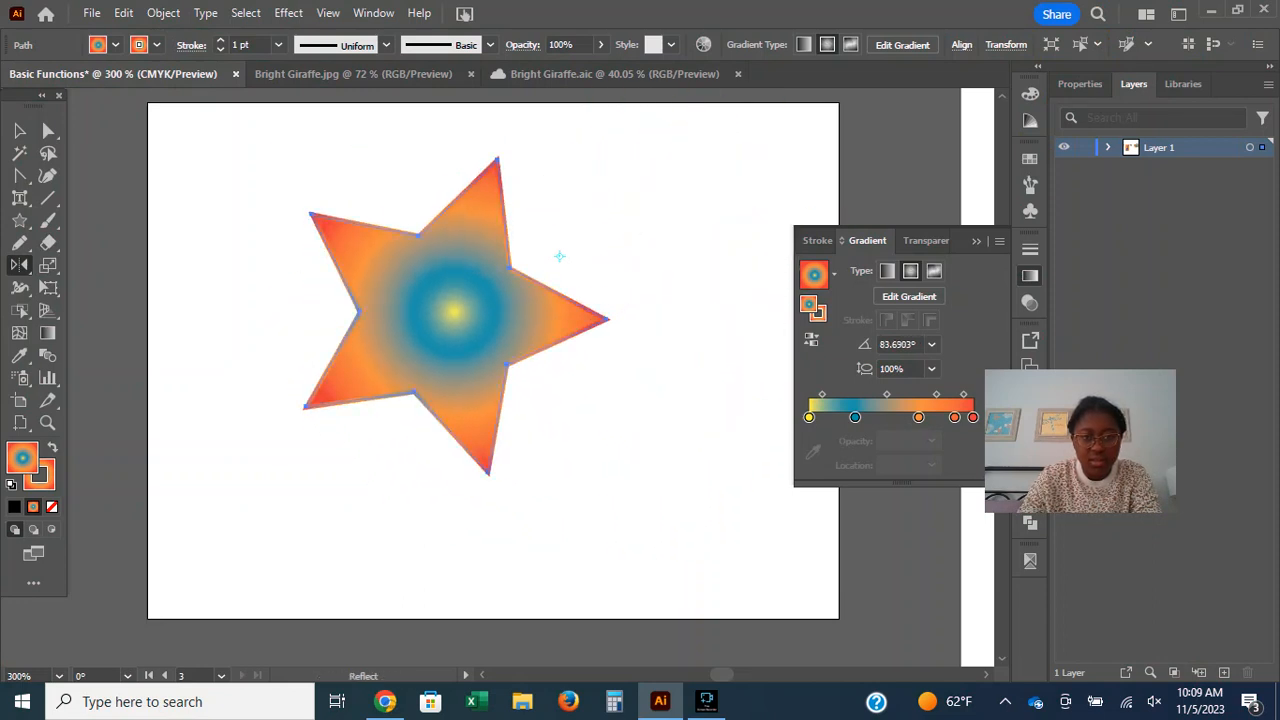
pyautogui.moveTo(461, 325); pyautogui.dragTo(626, 262)
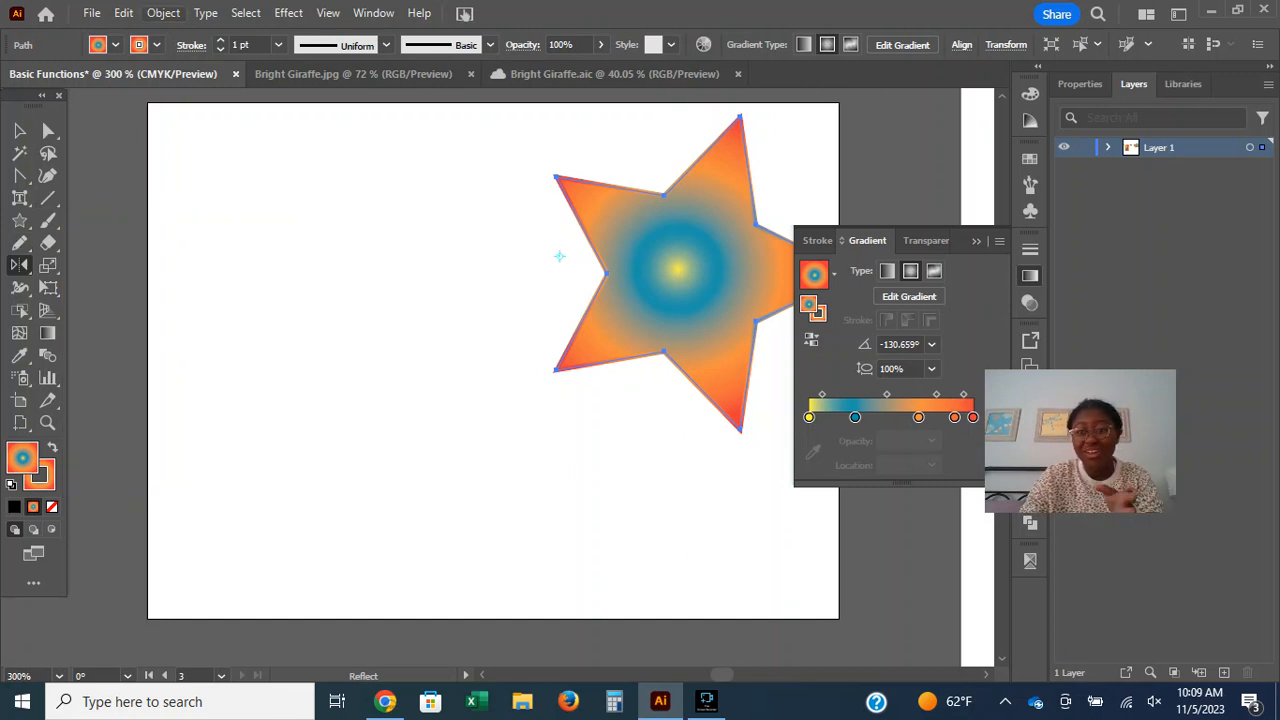
pyautogui.click(163, 13)
pyautogui.moveTo(240, 63)
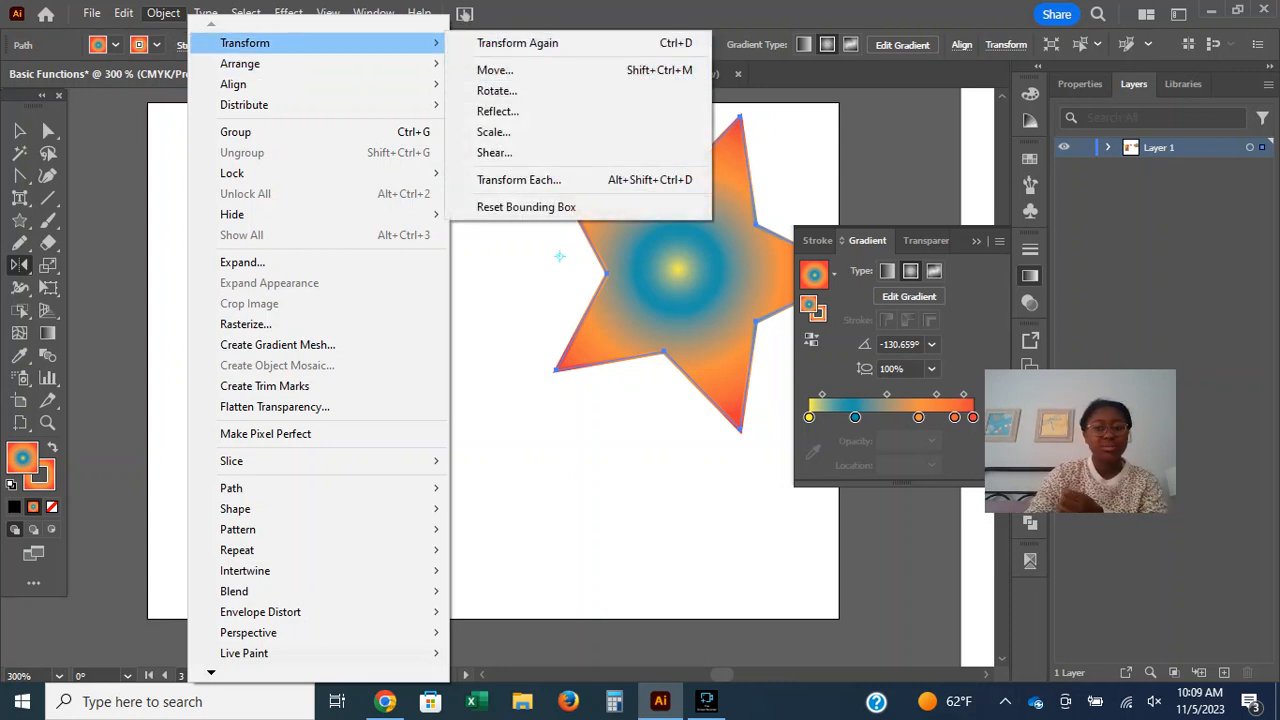
pyautogui.click(843, 630)
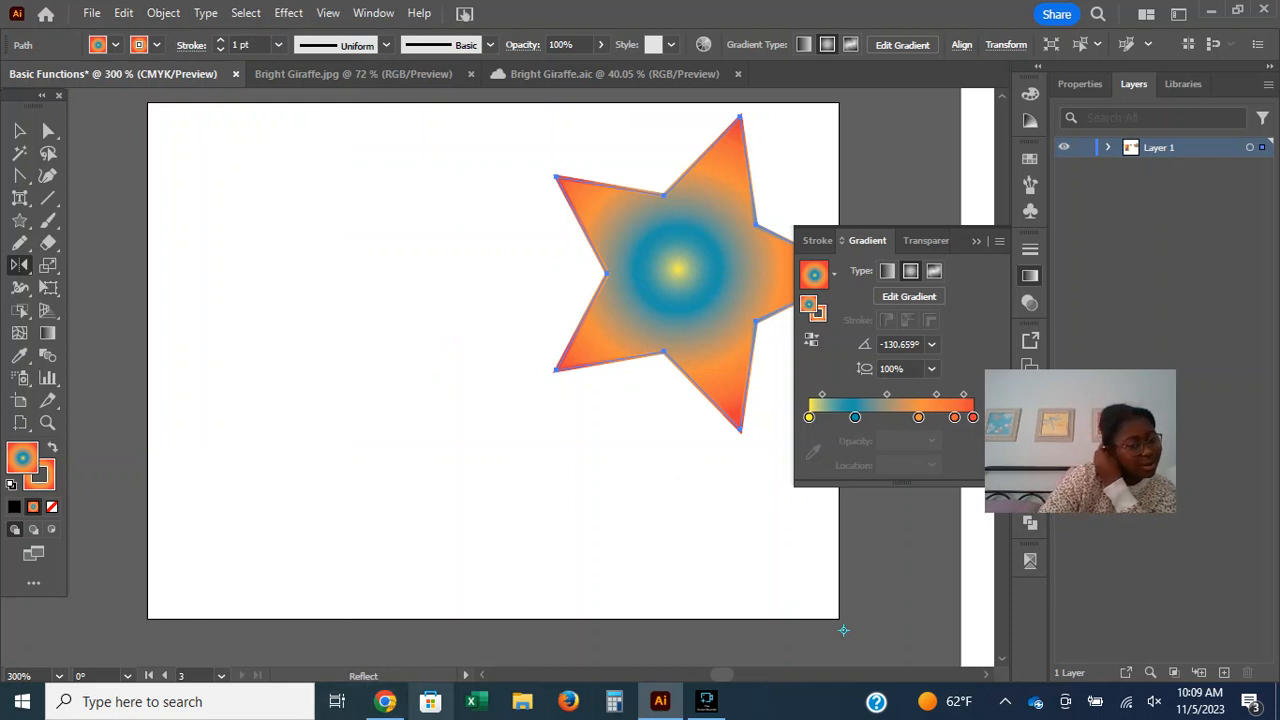
# Reflect the star about the point outside the artboard's lower-right corner until it sits near the artboard's middle with one tip upward.
pyautogui.click(385, 701)
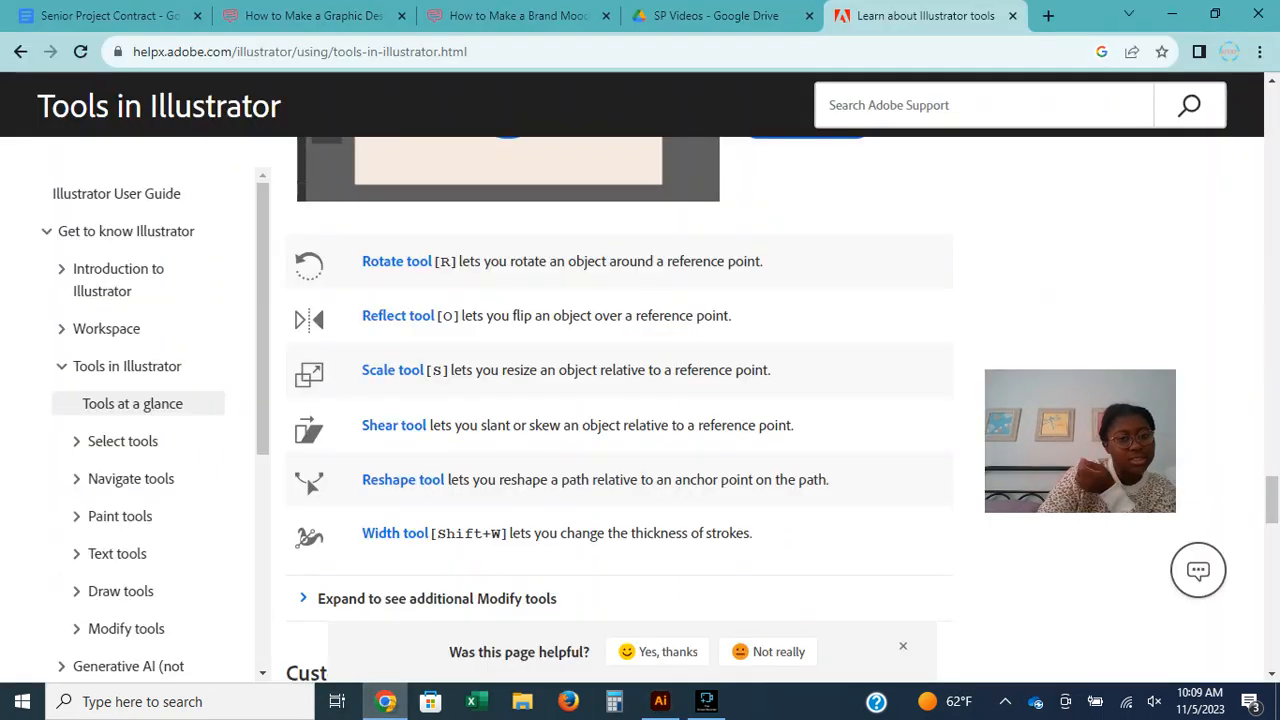
pyautogui.moveTo(660, 701)
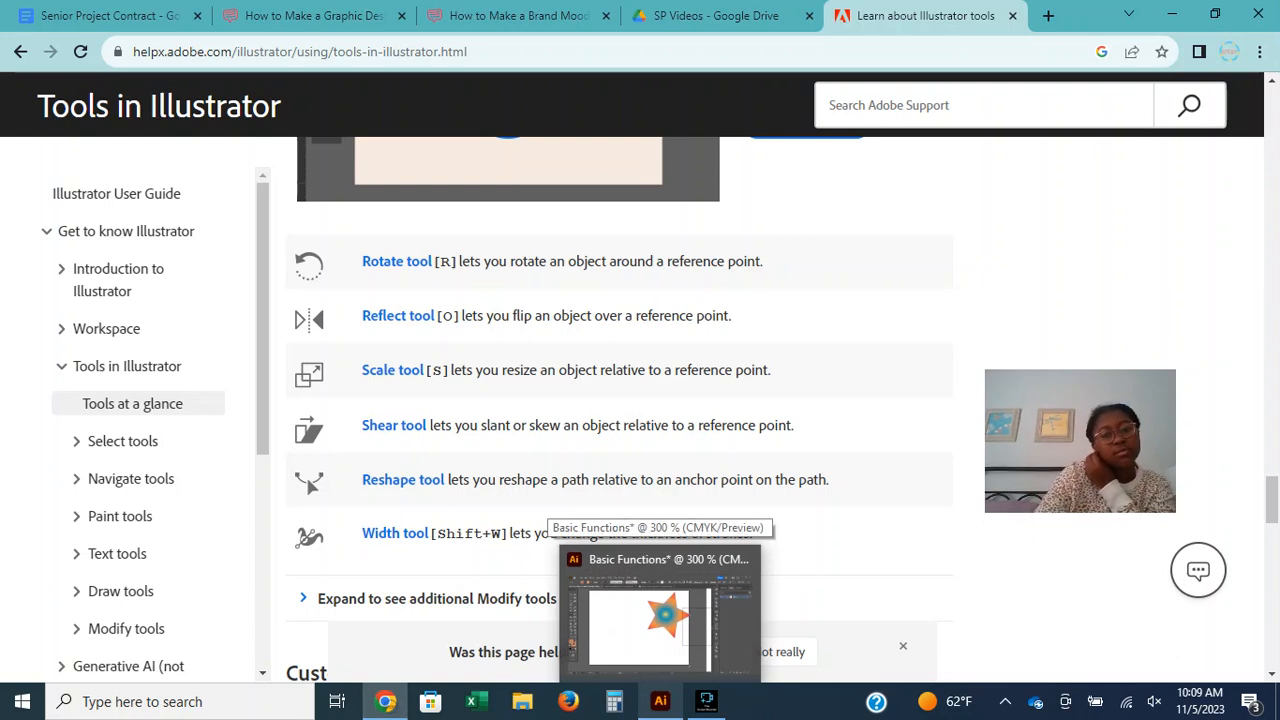
pyautogui.click(660, 620)
pyautogui.hotkey('ctrl', 'z')
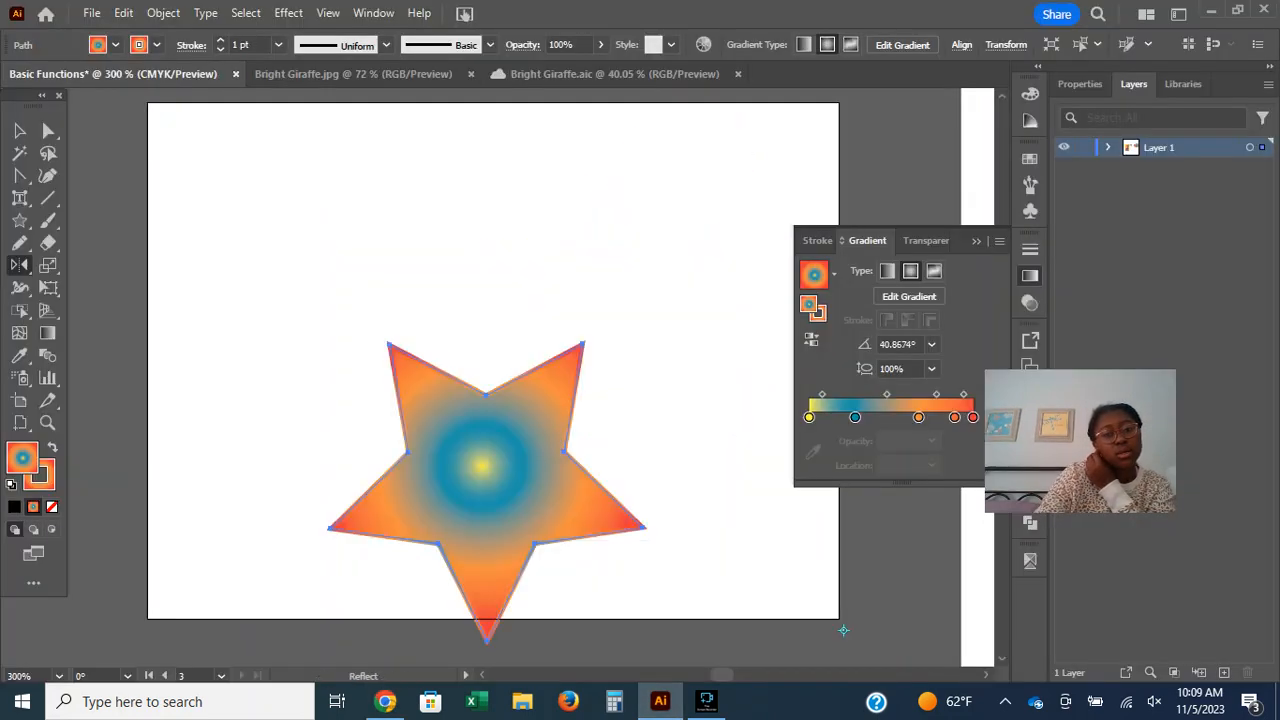
pyautogui.moveTo(480, 512); pyautogui.dragTo(398, 133)
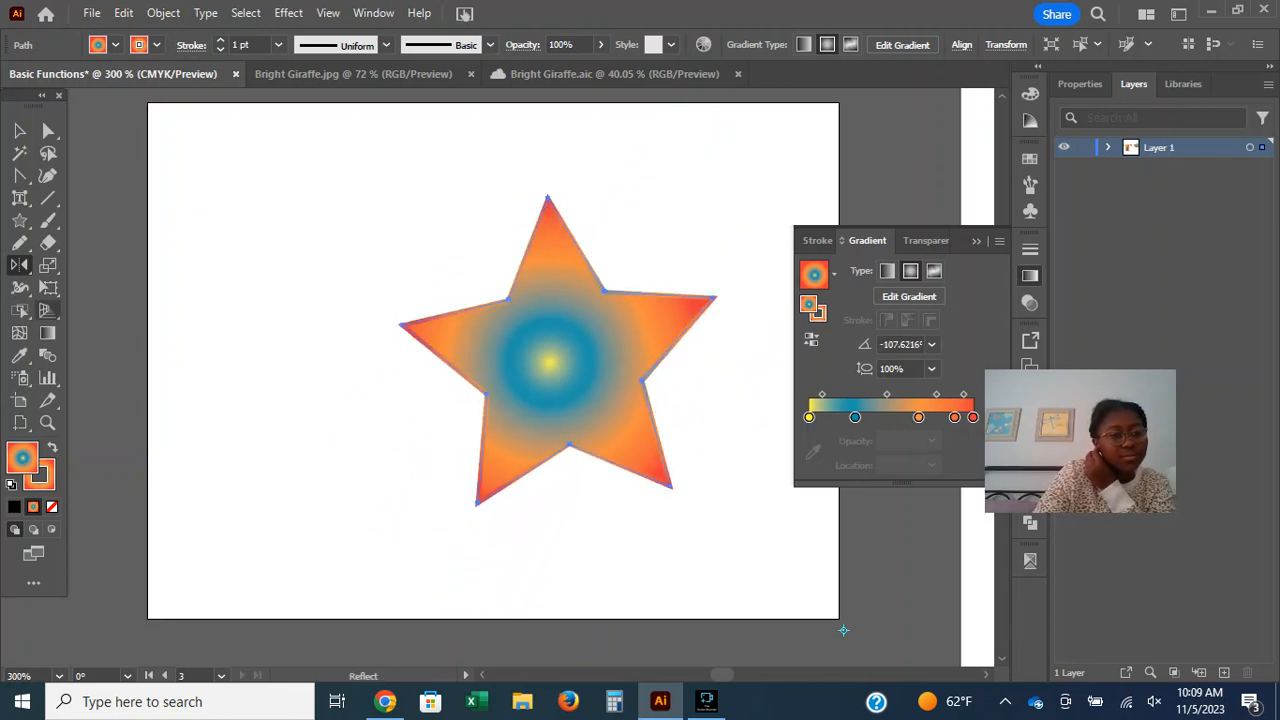
# Try enlarging the star with the Scale tool, undo that, and rescale it slightly wider and shorter.
pyautogui.click(385, 701)
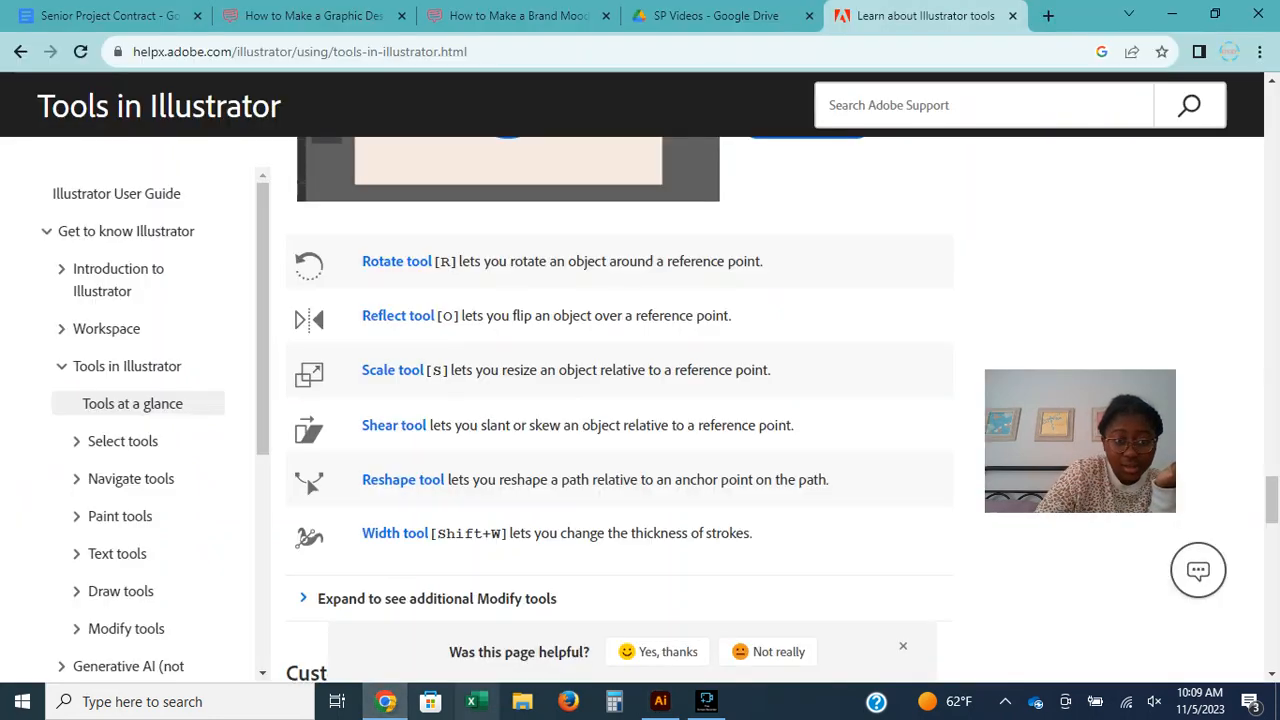
pyautogui.click(660, 701)
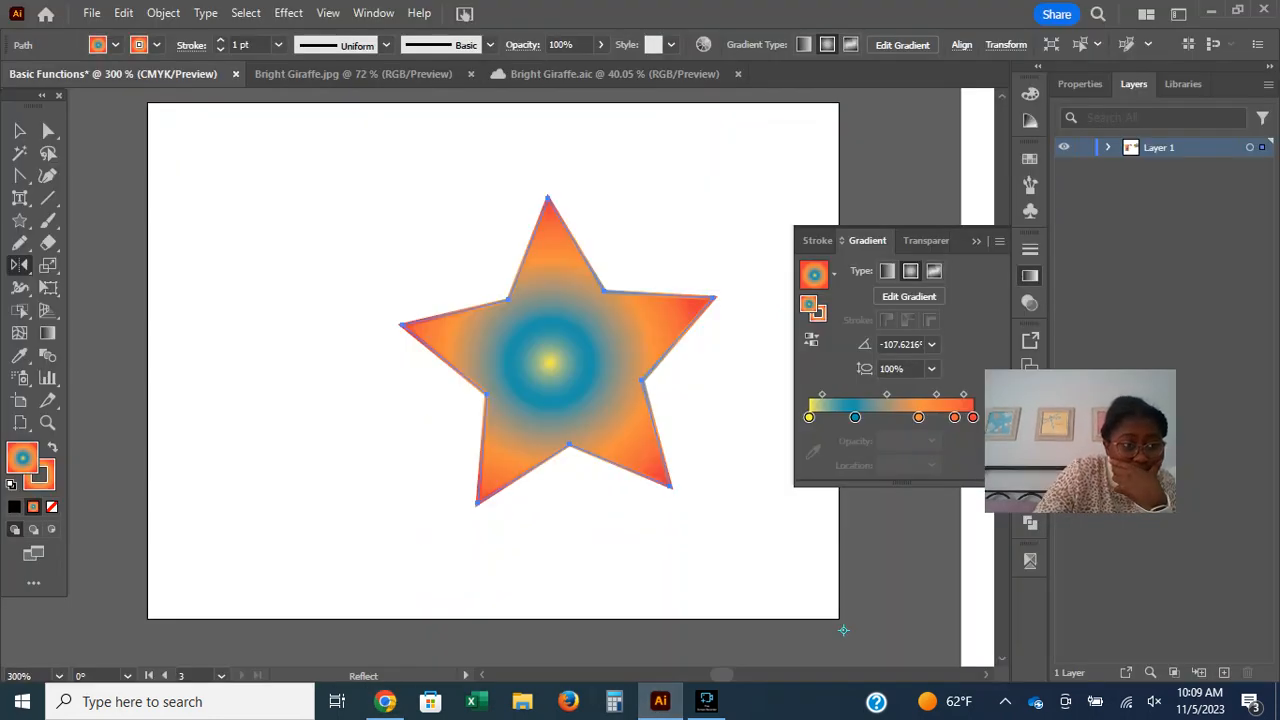
pyautogui.press('s')
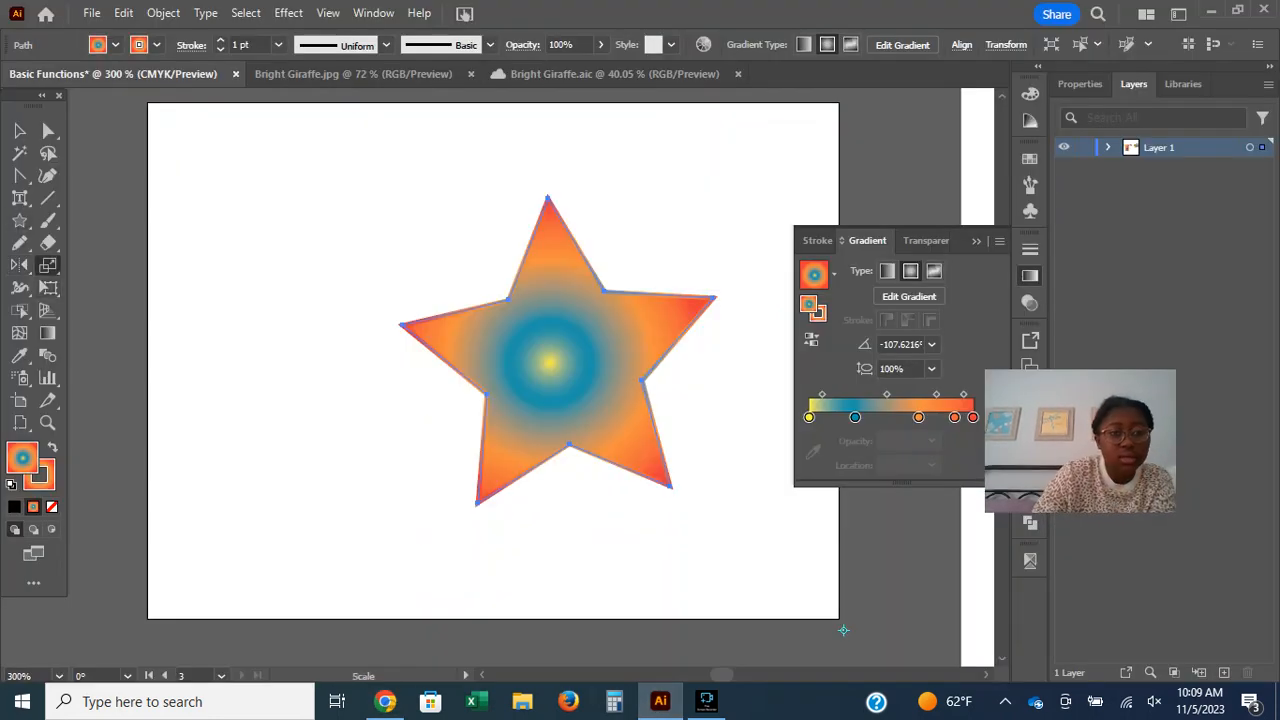
pyautogui.moveTo(542, 339)
pyautogui.mouseDown()
pyautogui.moveTo(425, 271)
pyautogui.moveTo(419, 411)
pyautogui.mouseUp()
pyautogui.hotkey('ctrl', 'z')
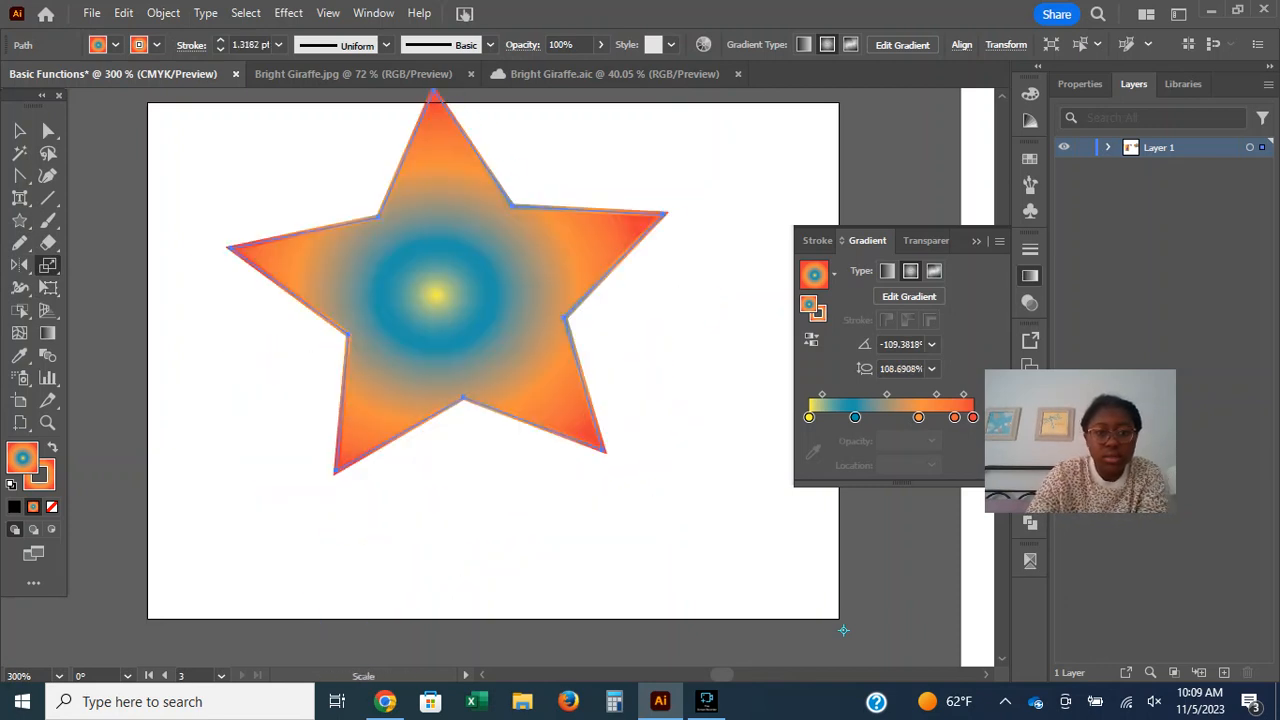
pyautogui.hotkey('ctrl', 'z')
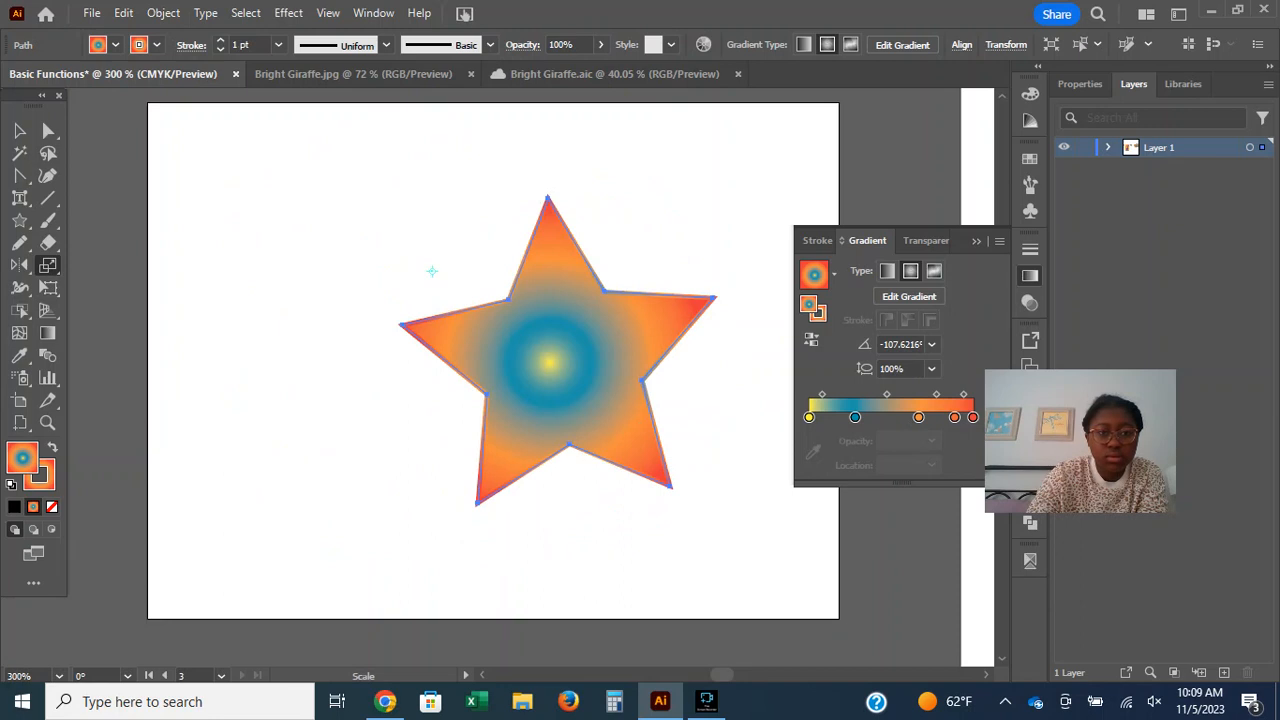
pyautogui.moveTo(560, 350)
pyautogui.mouseDown()
pyautogui.moveTo(541, 301)
pyautogui.moveTo(464, 229)
pyautogui.moveTo(377, 220)
pyautogui.moveTo(350, 282)
pyautogui.moveTo(590, 387)
pyautogui.moveTo(730, 213)
pyautogui.moveTo(445, 222)
pyautogui.moveTo(465, 385)
pyautogui.moveTo(590, 316)
pyautogui.moveTo(593, 350)
pyautogui.moveTo(640, 350)
pyautogui.mouseUp()
pyautogui.click(706, 701)
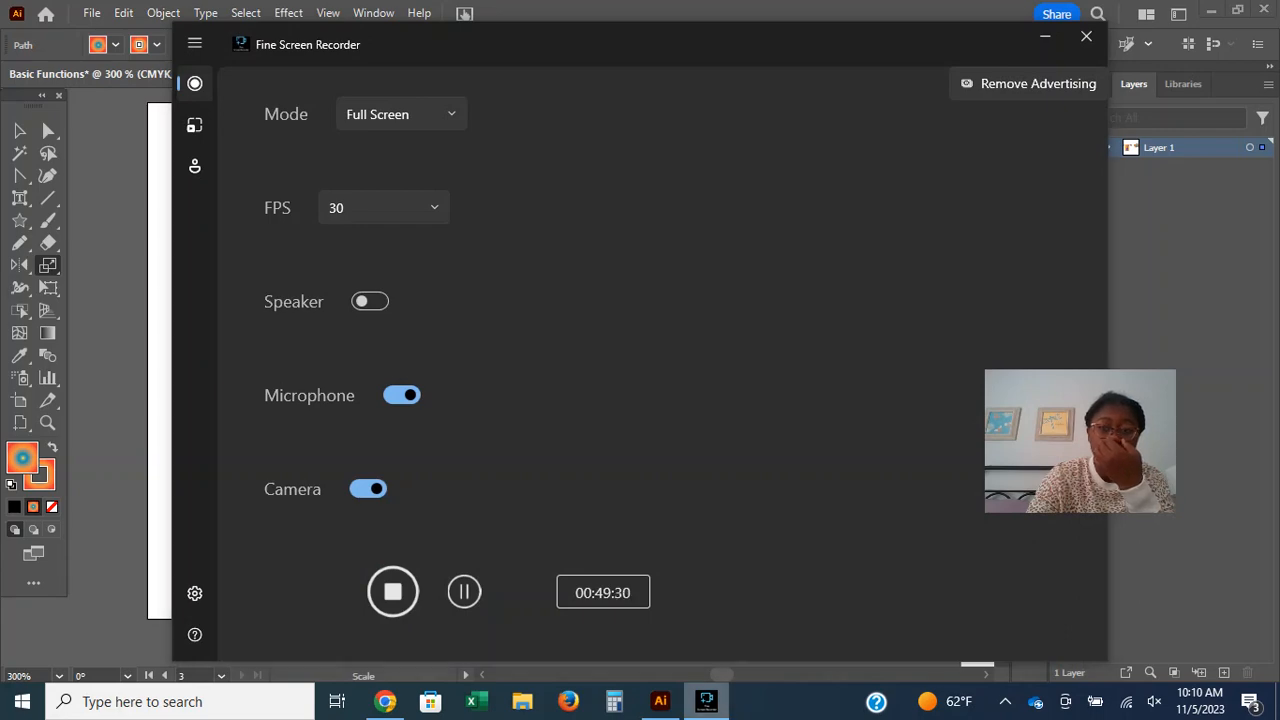
pyautogui.click(1045, 36)
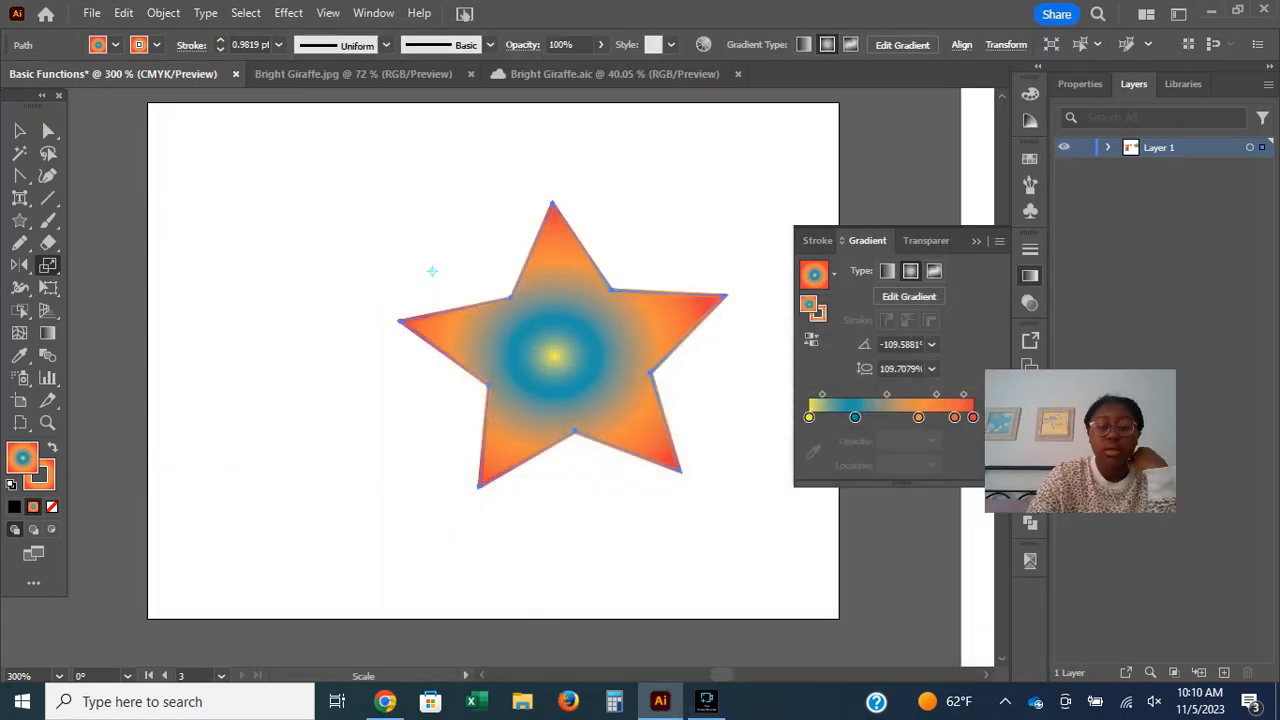
pyautogui.click(337, 701)
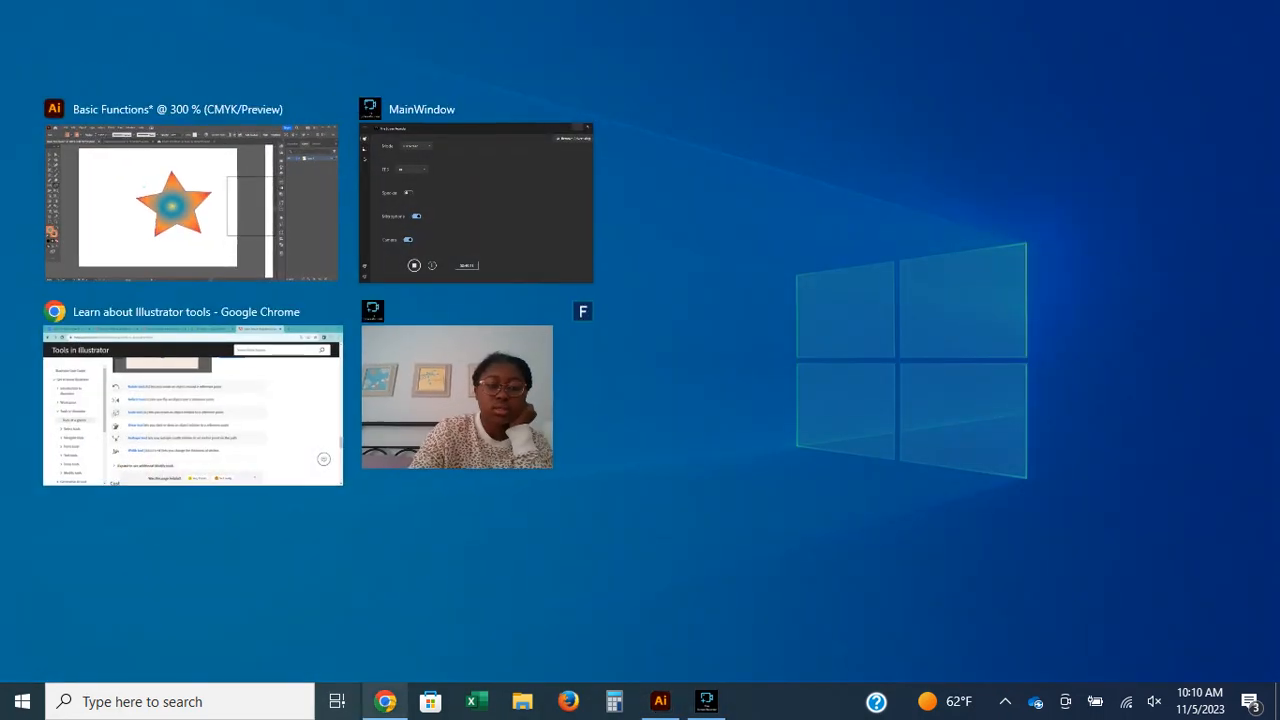
pyautogui.click(337, 701)
# Check the Shear tool in Adobe's tools guide and slant the star with it about a reference point to its upper left.
pyautogui.click(385, 701)
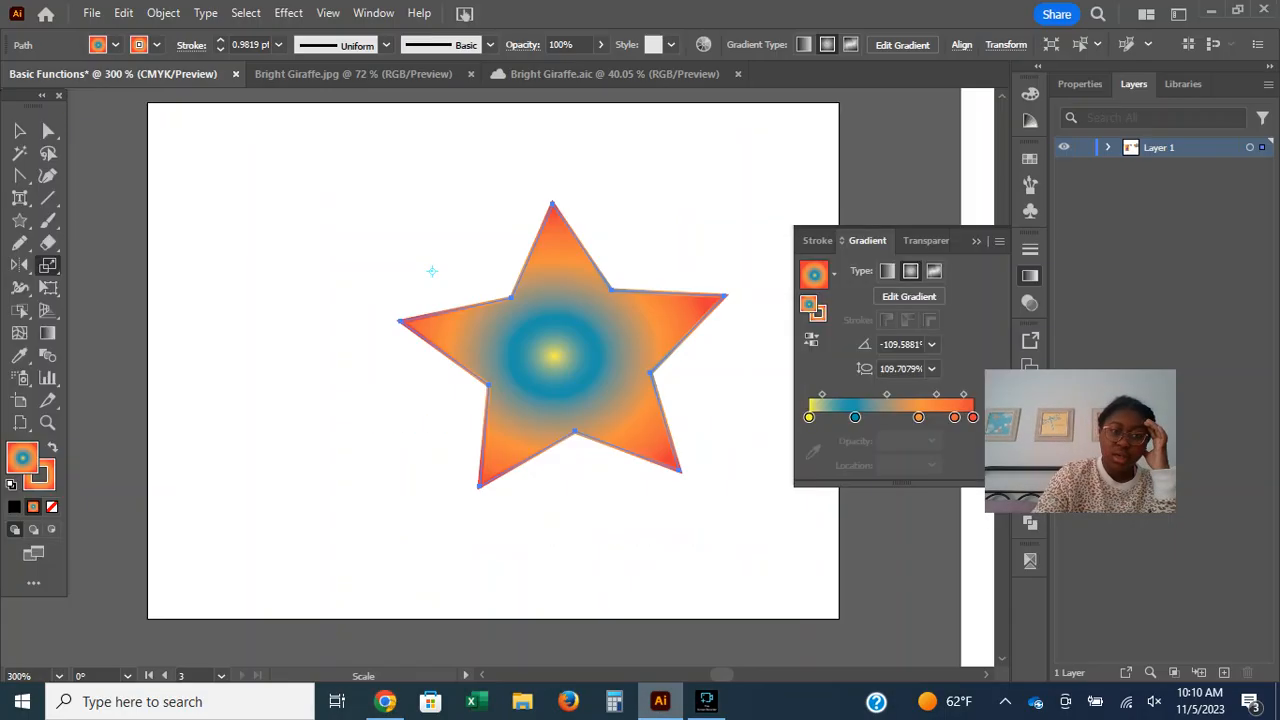
pyautogui.click(660, 701)
pyautogui.moveTo(48, 265); pyautogui.dragTo(95, 287)
pyautogui.click(385, 701)
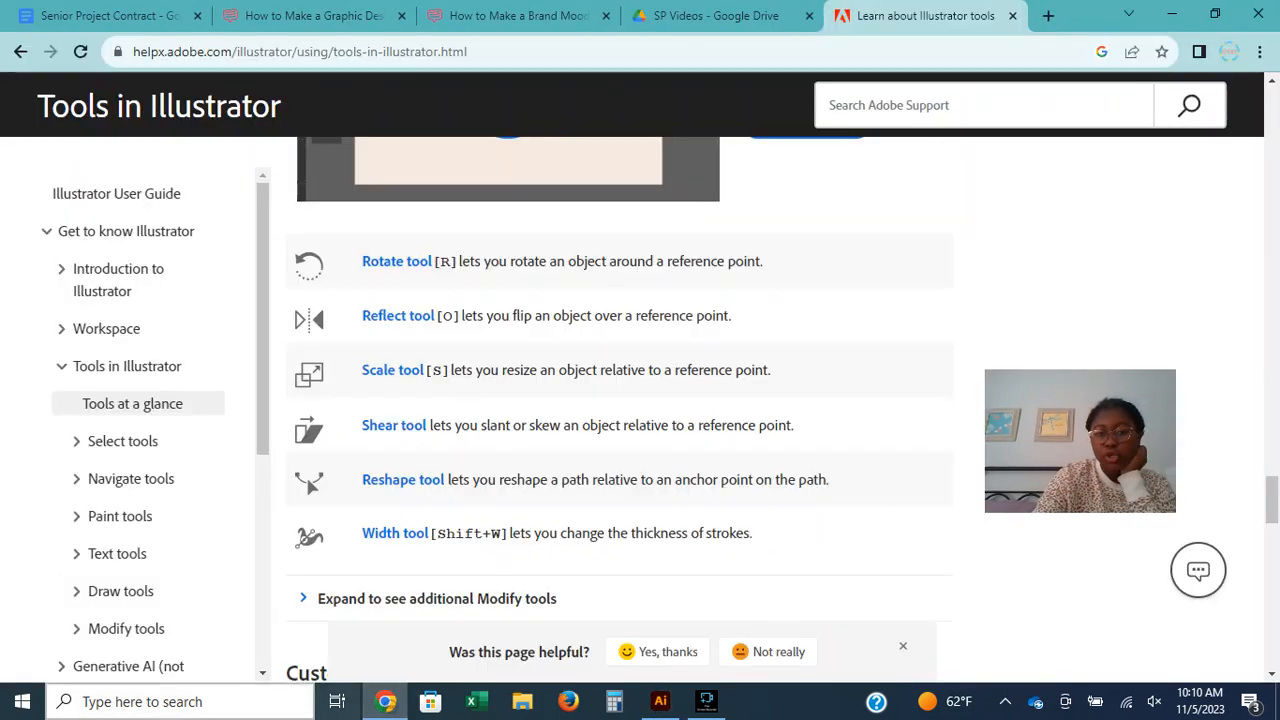
pyautogui.click(660, 701)
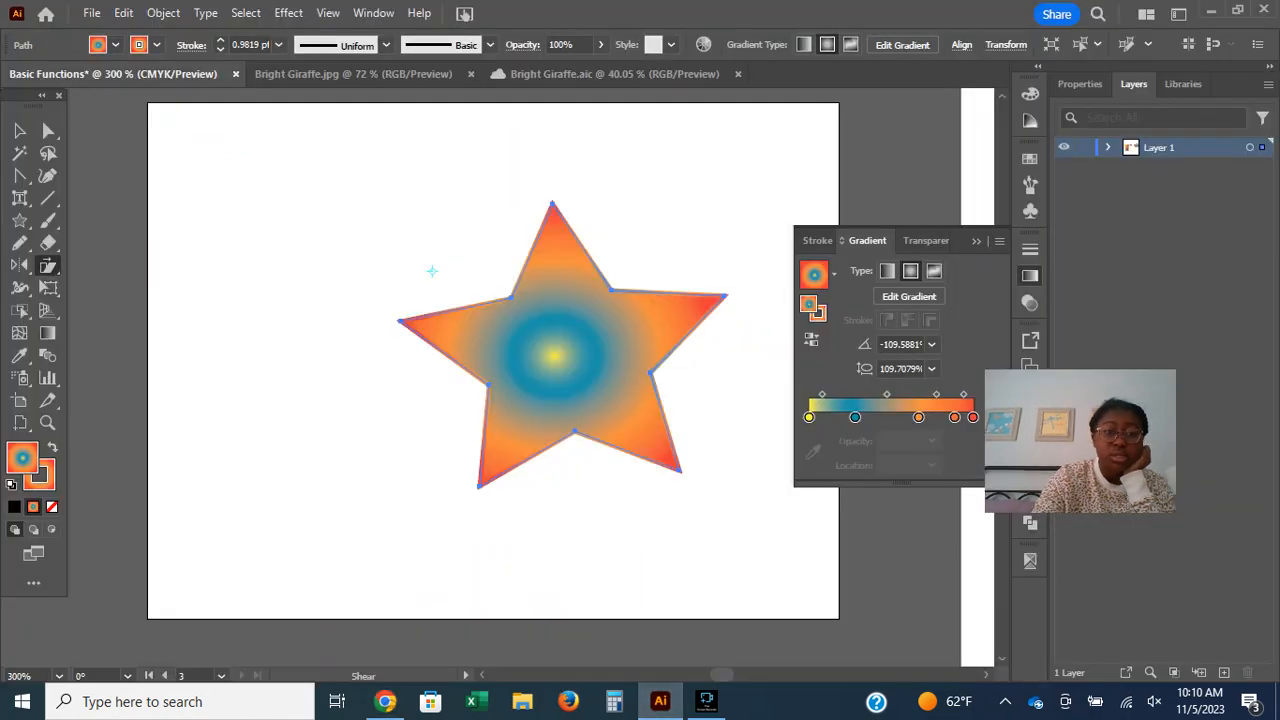
pyautogui.moveTo(402, 217); pyautogui.dragTo(530, 444)
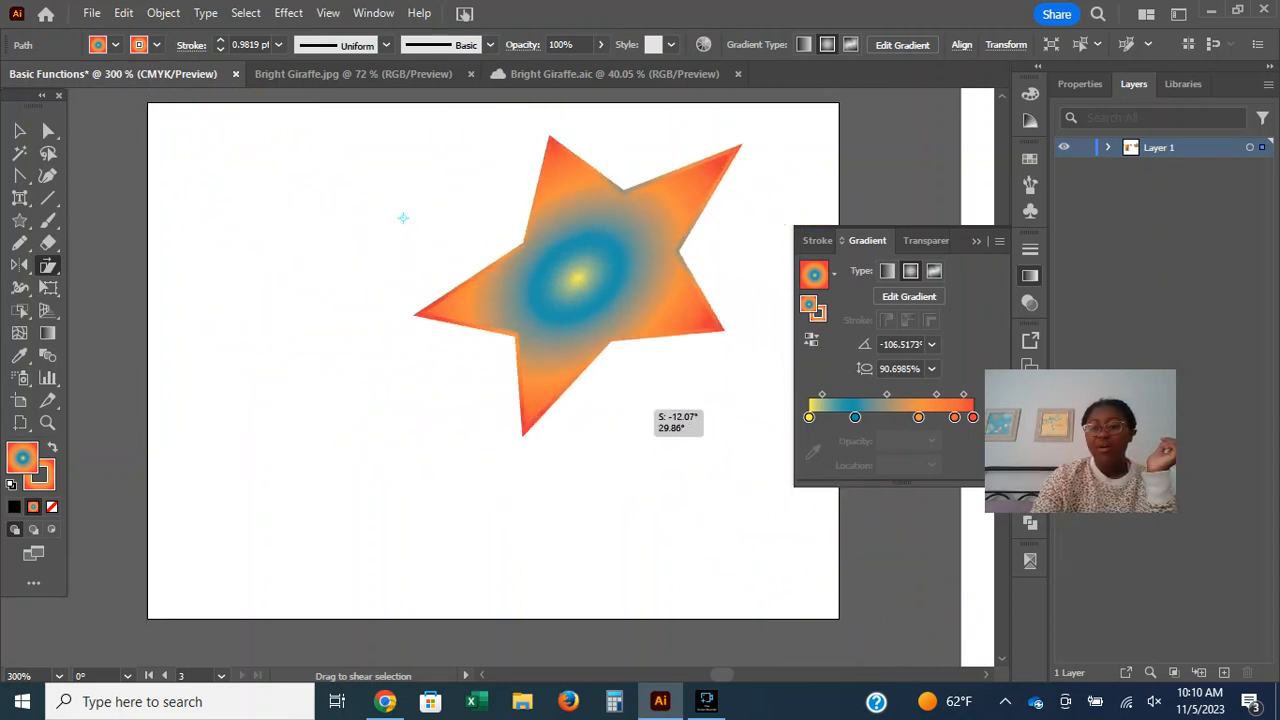
pyautogui.moveTo(643, 399); pyautogui.dragTo(643, 399)
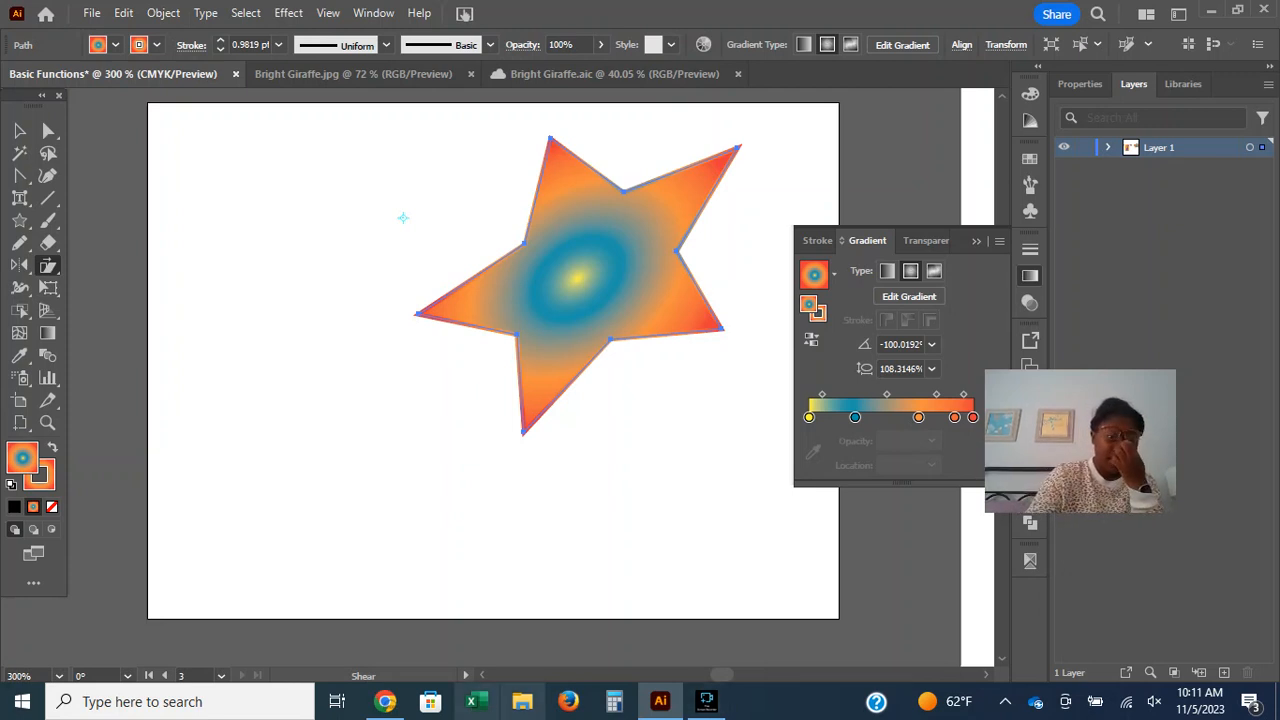
# Check the Reshape tool in the guide and use it on the star's centre and lowest tip, shifting the star down and leftward.
pyautogui.click(385, 701)
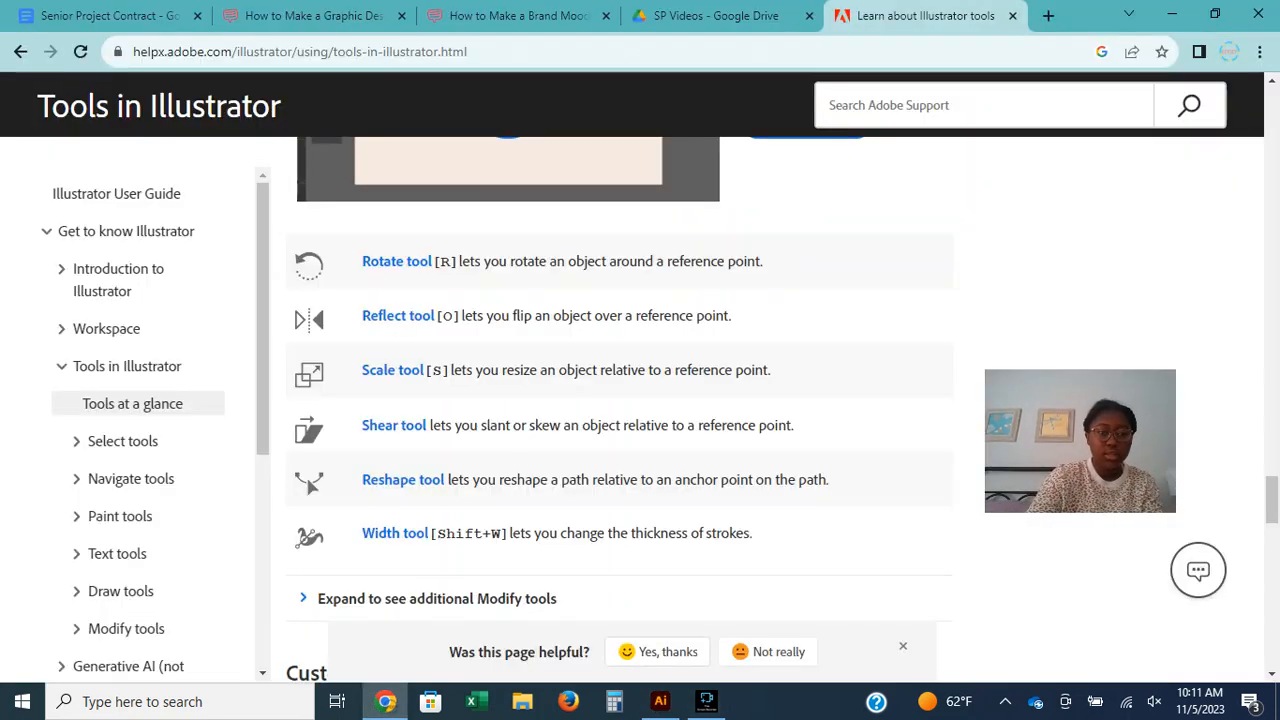
pyautogui.moveTo(660, 701)
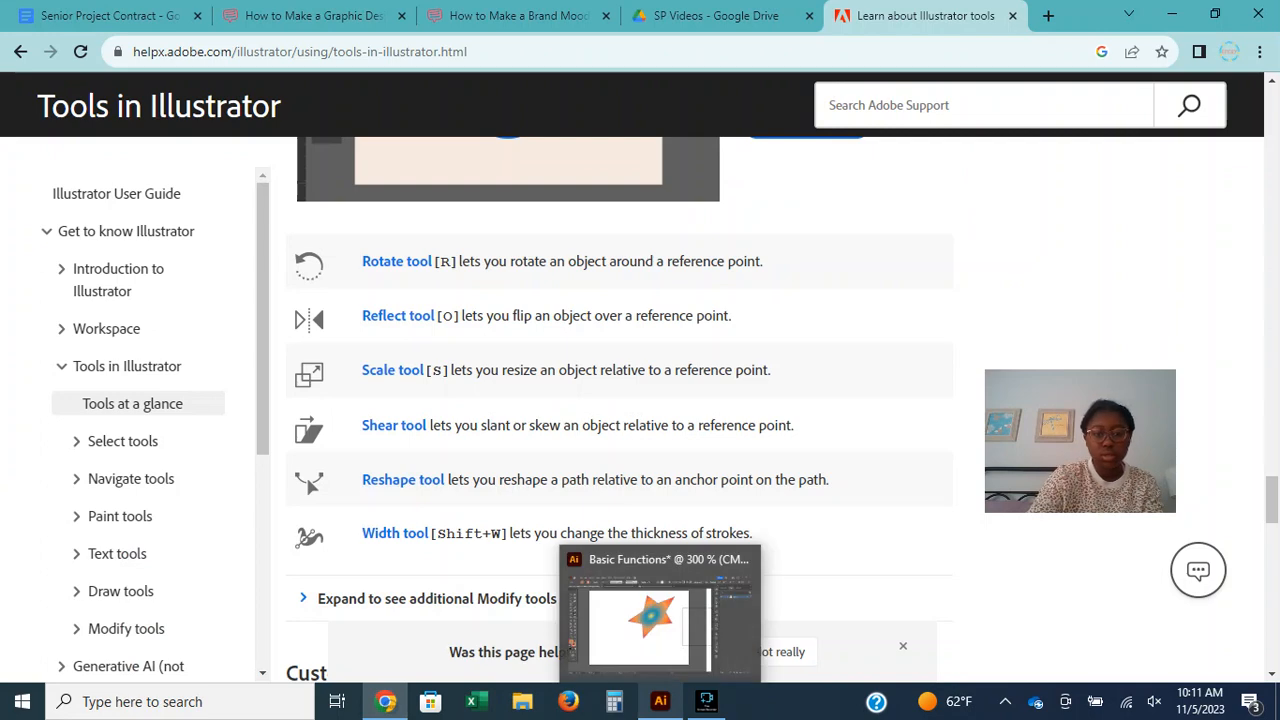
pyautogui.click(650, 615)
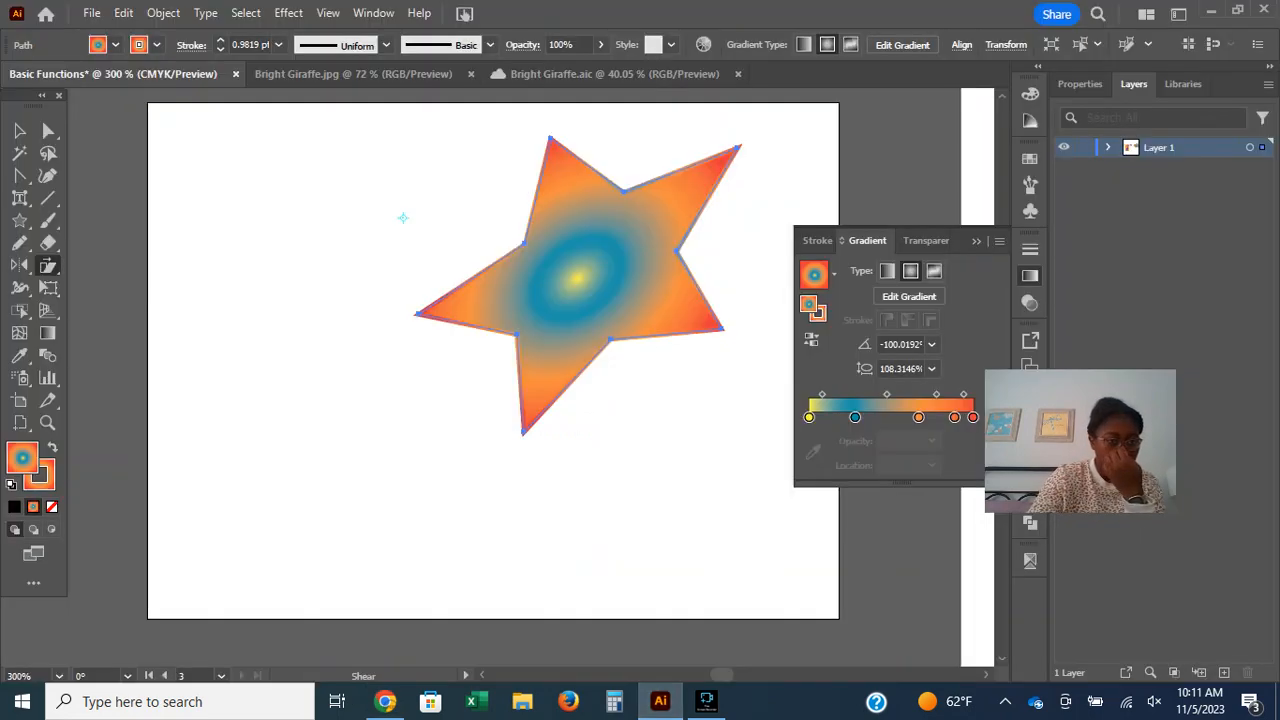
pyautogui.moveTo(48, 265); pyautogui.dragTo(130, 310)
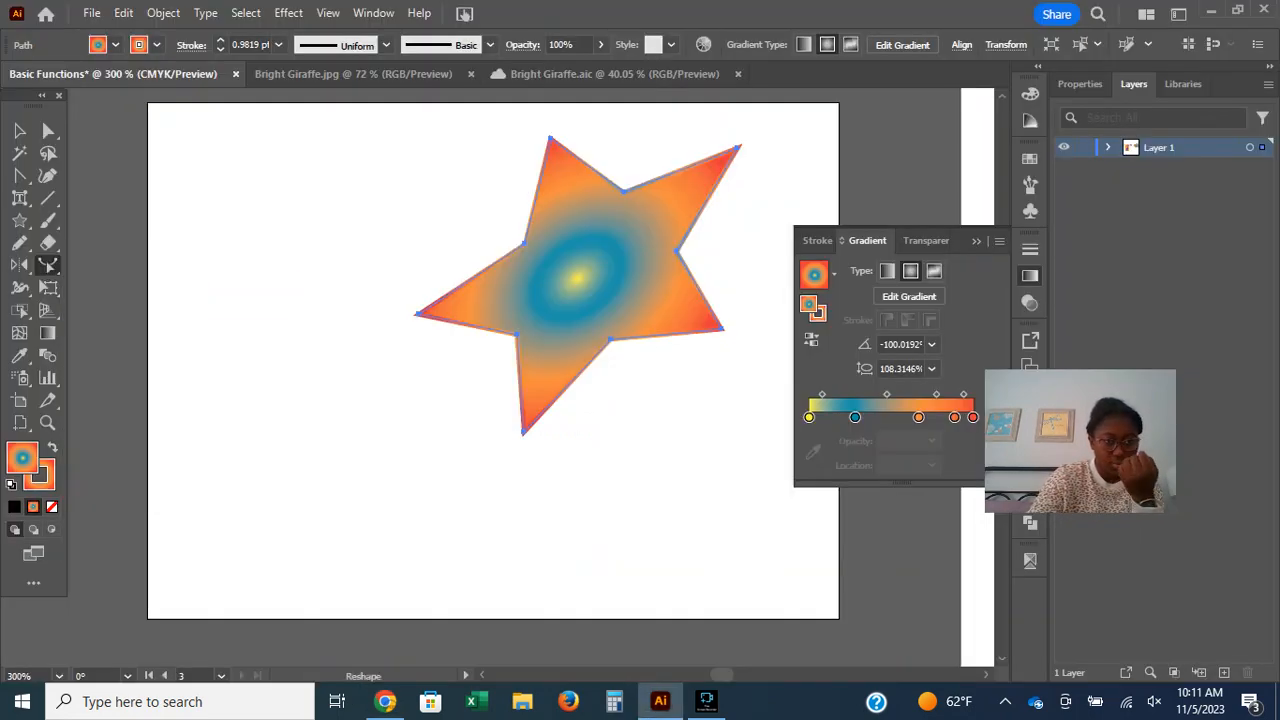
pyautogui.moveTo(577, 280); pyautogui.dragTo(561, 307)
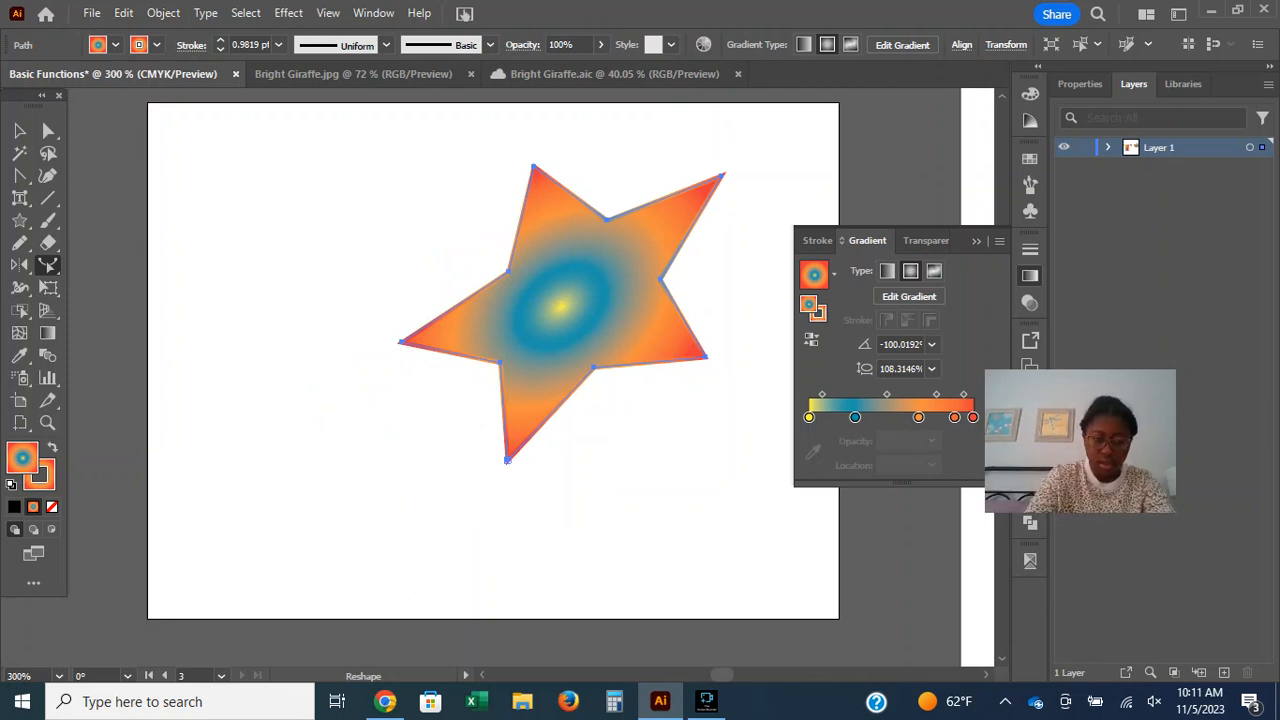
pyautogui.moveTo(507, 459); pyautogui.dragTo(493, 510)
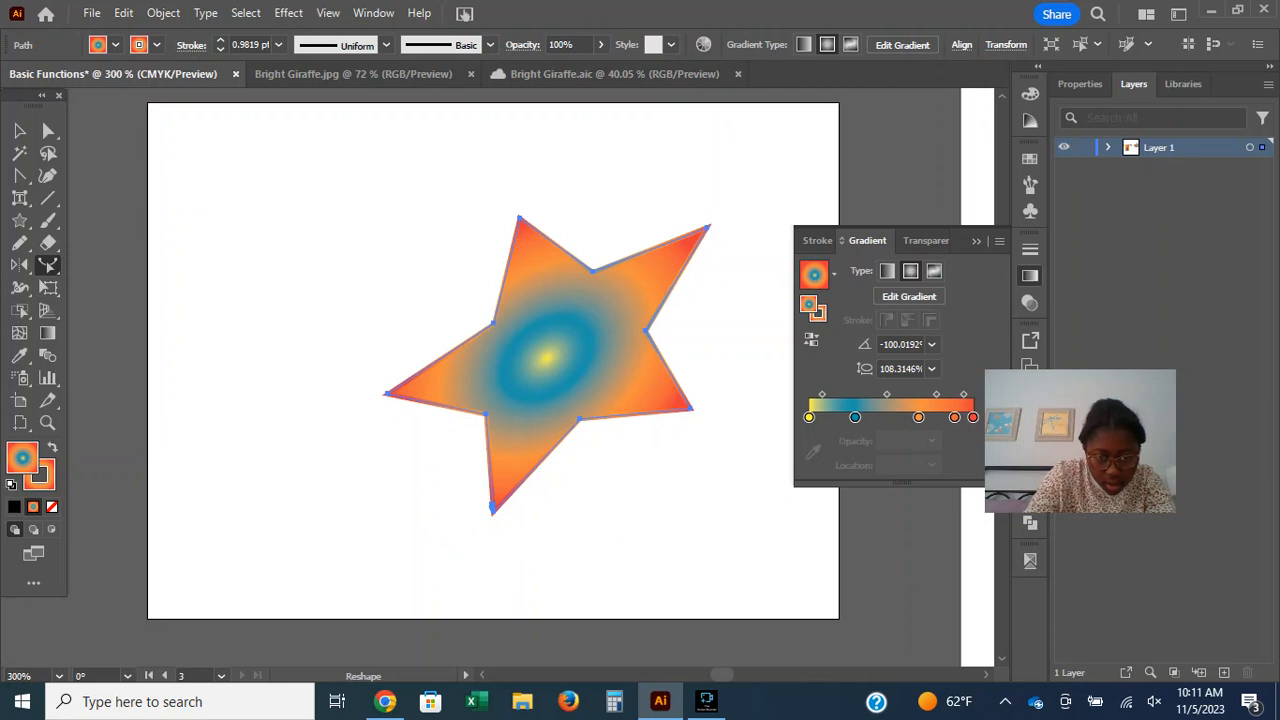
pyautogui.moveTo(492, 508); pyautogui.dragTo(456, 555)
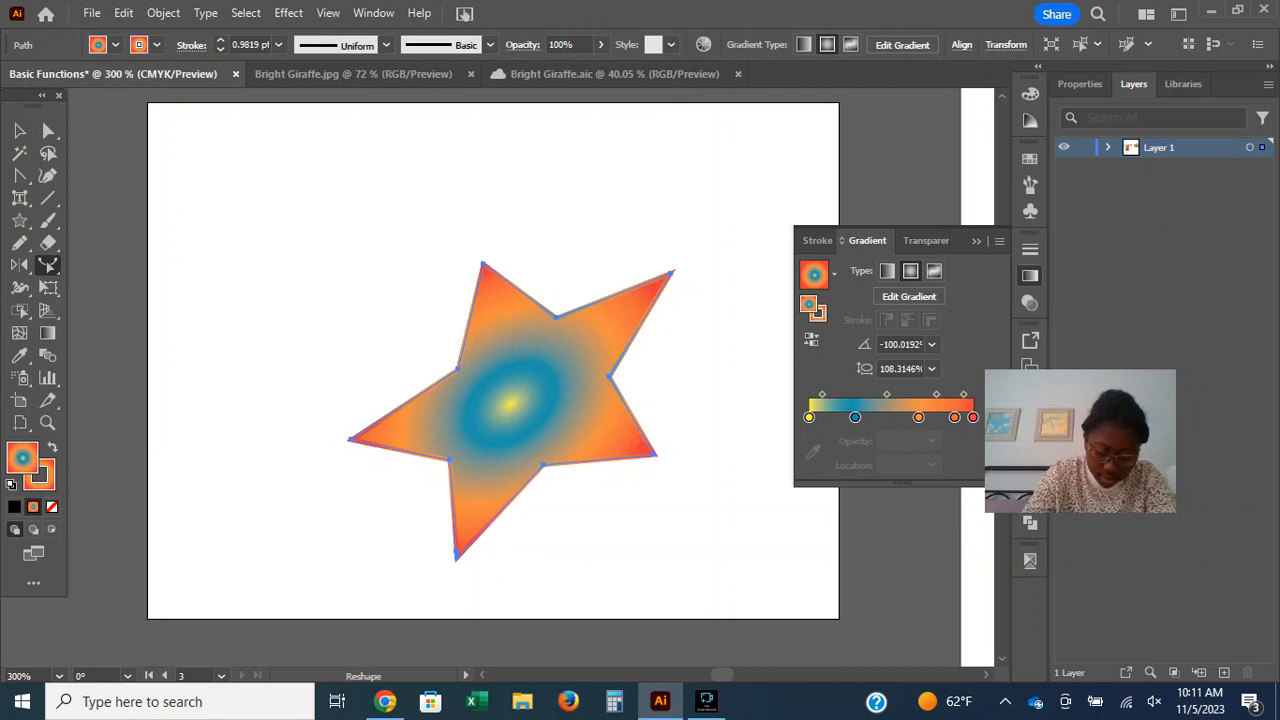
pyautogui.click(457, 553)
pyautogui.moveTo(457, 555); pyautogui.dragTo(441, 571)
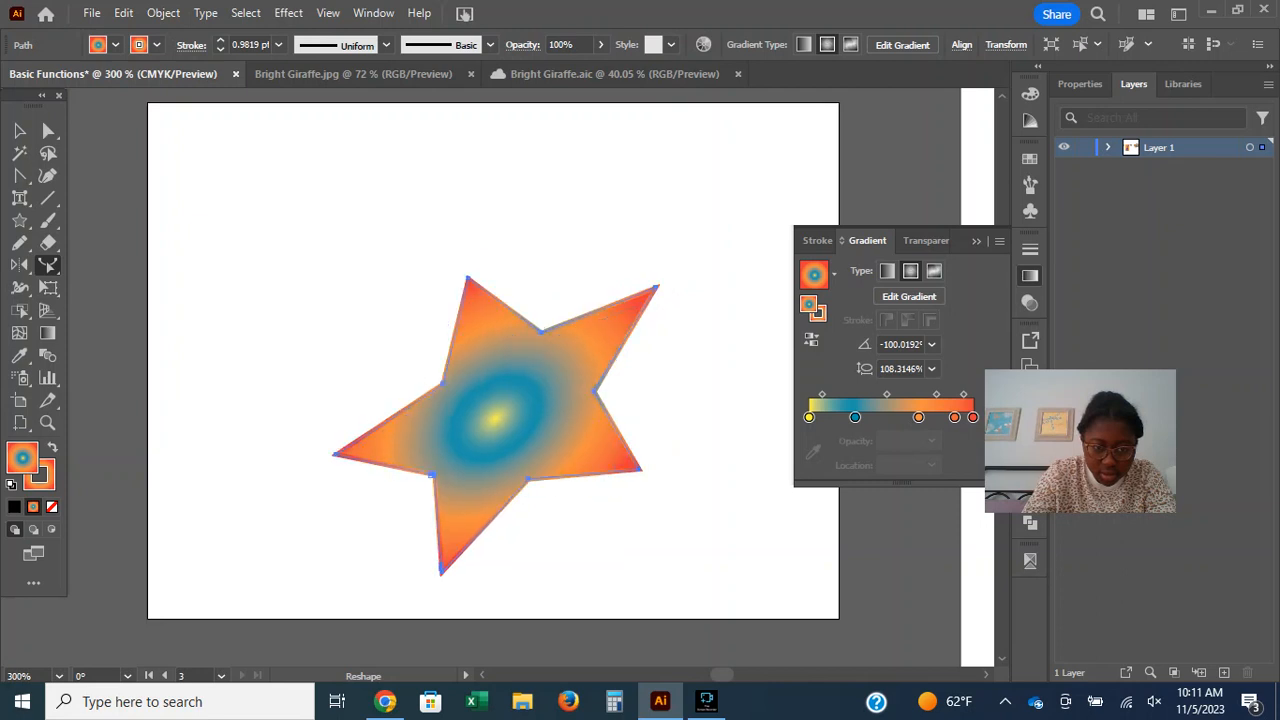
# Try to reshape the star by selecting anchor points around its upper-left tip with the Reshape tool.
pyautogui.moveTo(429, 396); pyautogui.dragTo(506, 145)
pyautogui.moveTo(405, 285); pyautogui.dragTo(539, 267)
pyautogui.moveTo(468, 276)
pyautogui.mouseDown()
pyautogui.moveTo(522, 358)
pyautogui.moveTo(632, 183)
pyautogui.mouseUp()
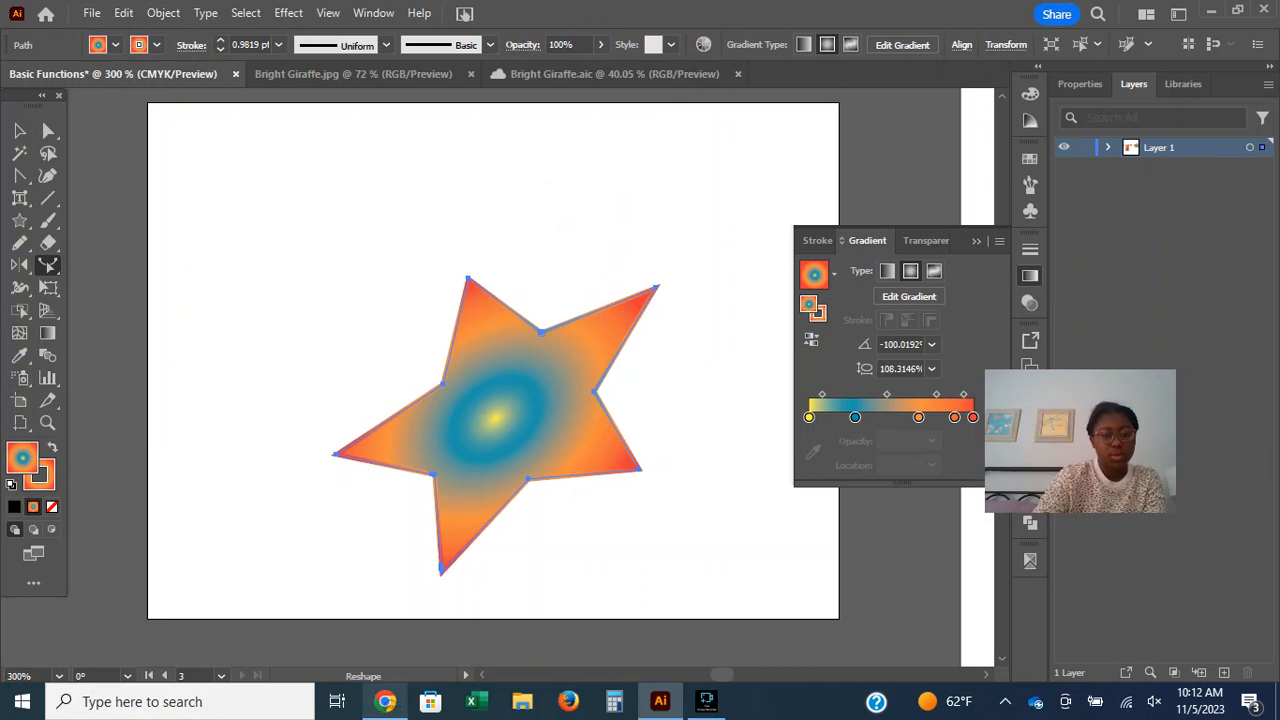
# Widen the star's stroke at its upper inner corner to about 18.6 pt with the Width tool.
pyautogui.click(385, 701)
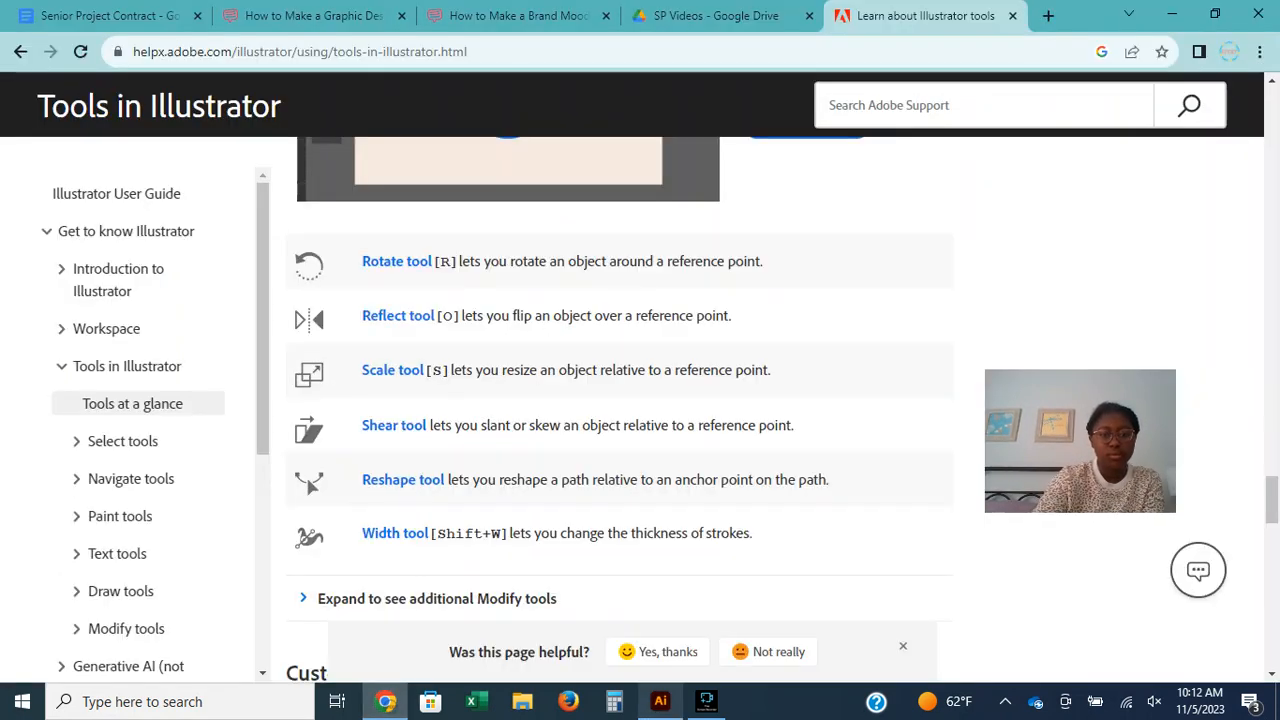
pyautogui.click(660, 701)
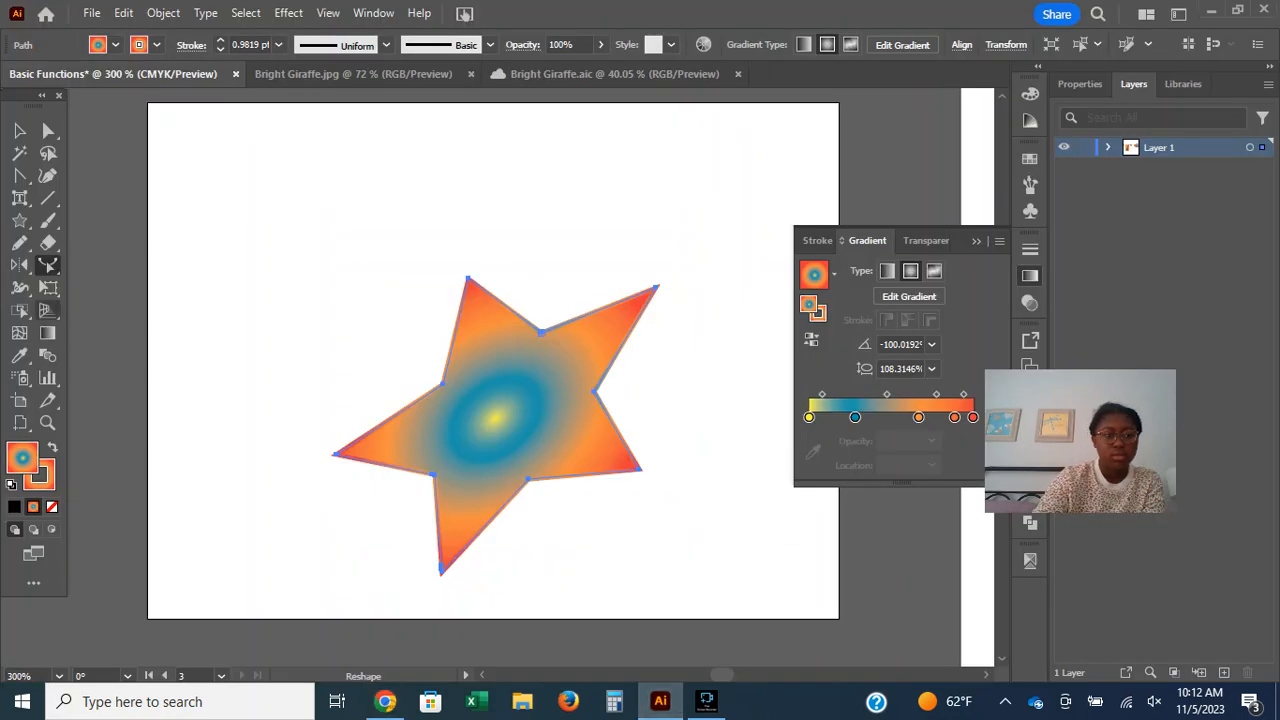
pyautogui.click(20, 288)
pyautogui.click(20, 288)
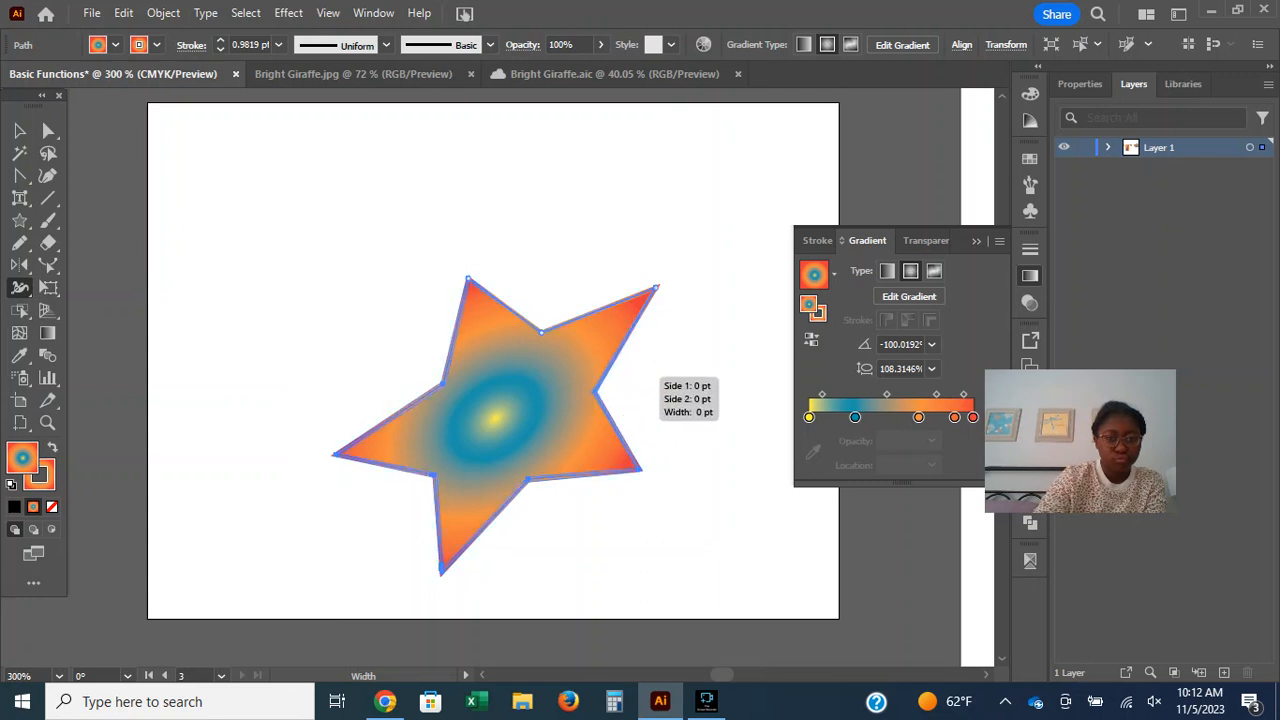
pyautogui.moveTo(543, 331)
pyautogui.mouseDown()
pyautogui.moveTo(627, 212)
pyautogui.moveTo(605, 215)
pyautogui.moveTo(560, 322)
pyautogui.mouseUp()
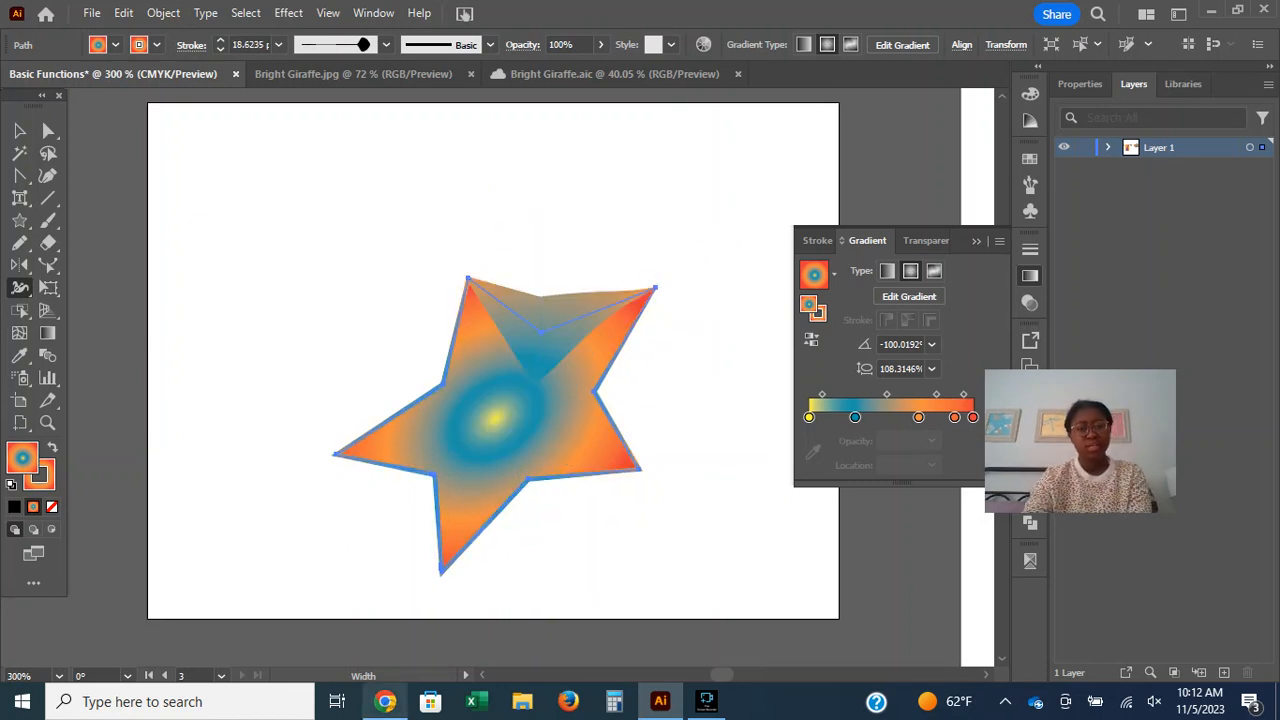
# Look over the toolbar customization and Learn more sections at the end of Adobe's tools guide in Chrome.
pyautogui.click(385, 702)
pyautogui.scroll(-10, 620, 400)
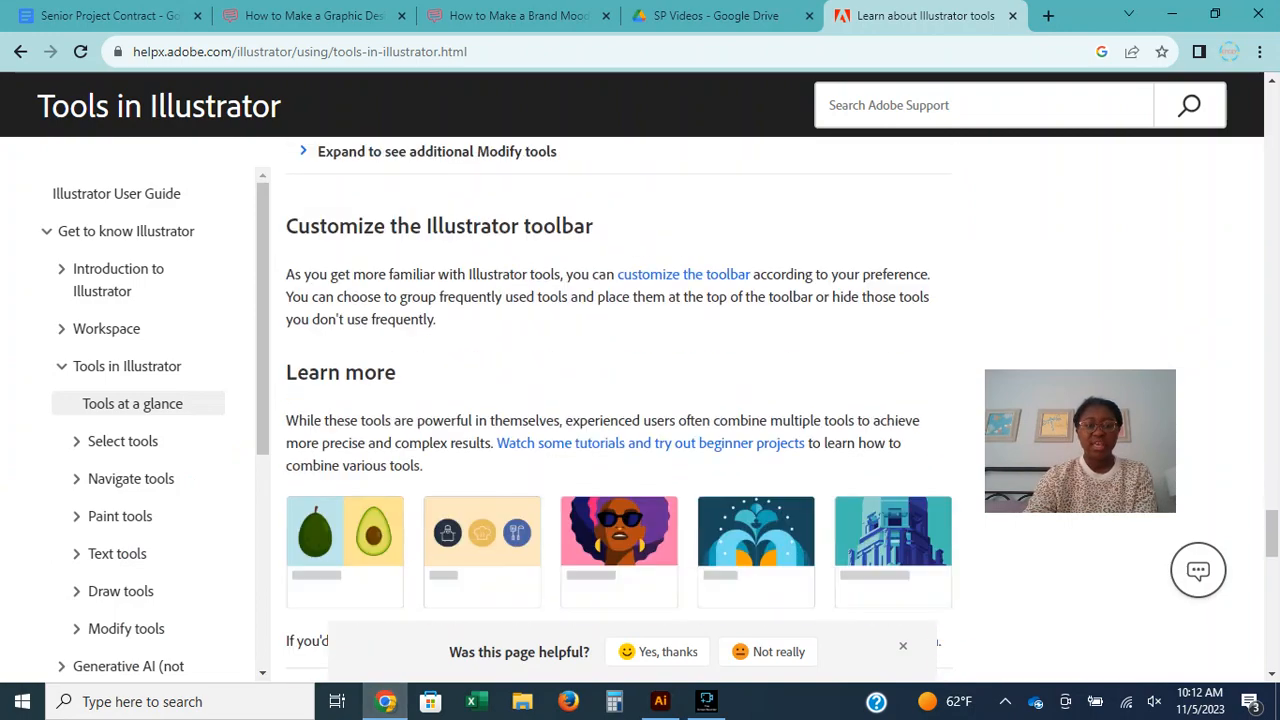
pyautogui.scroll(3, 620, 400)
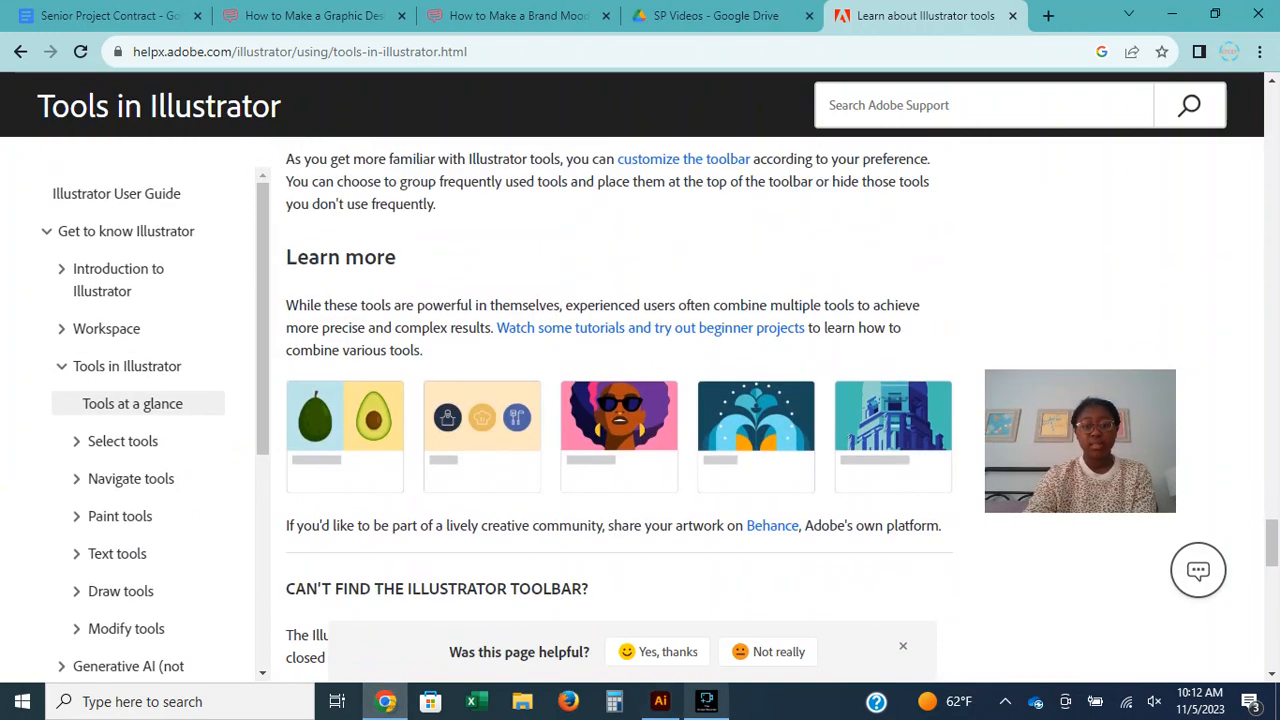
pyautogui.click(660, 702)
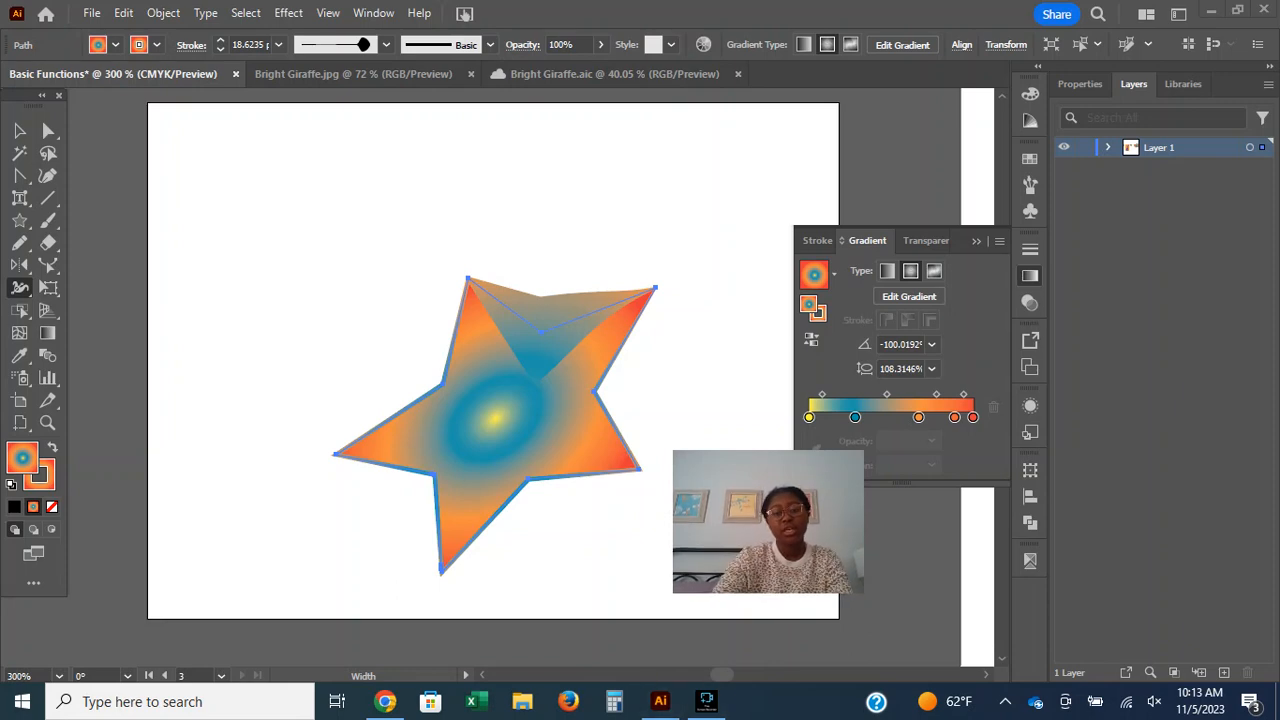
pyautogui.click(706, 701)
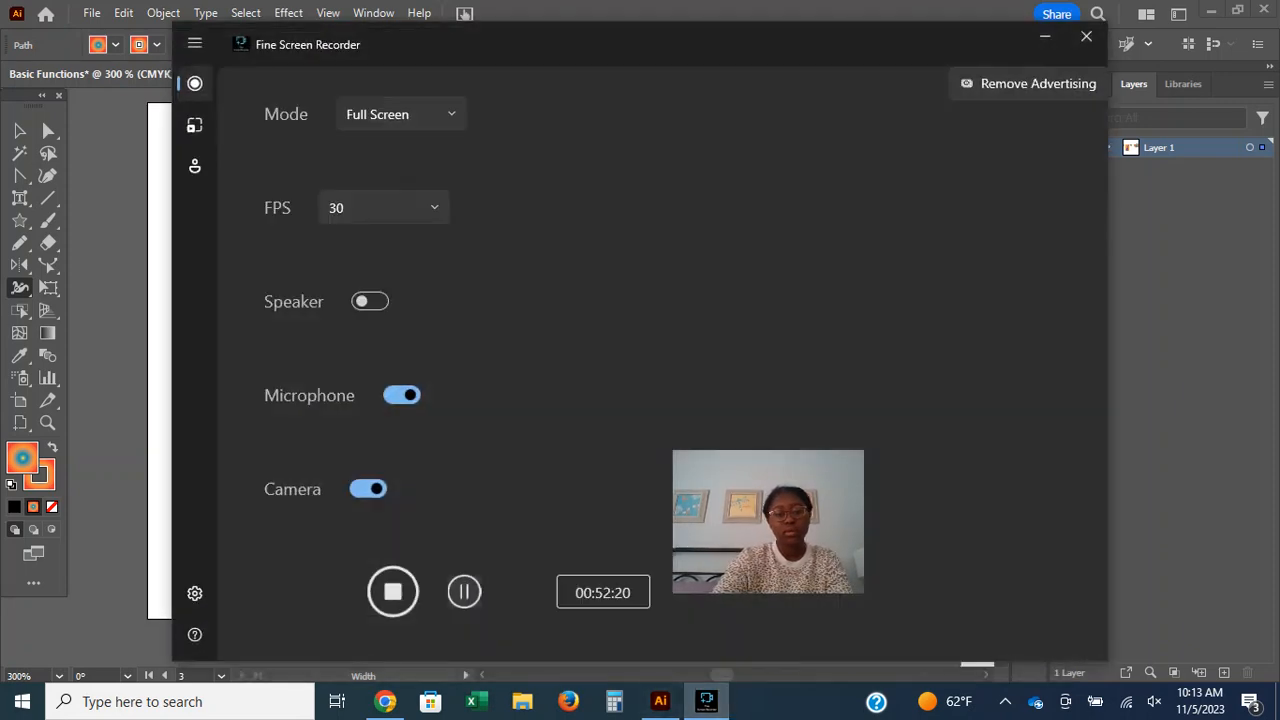